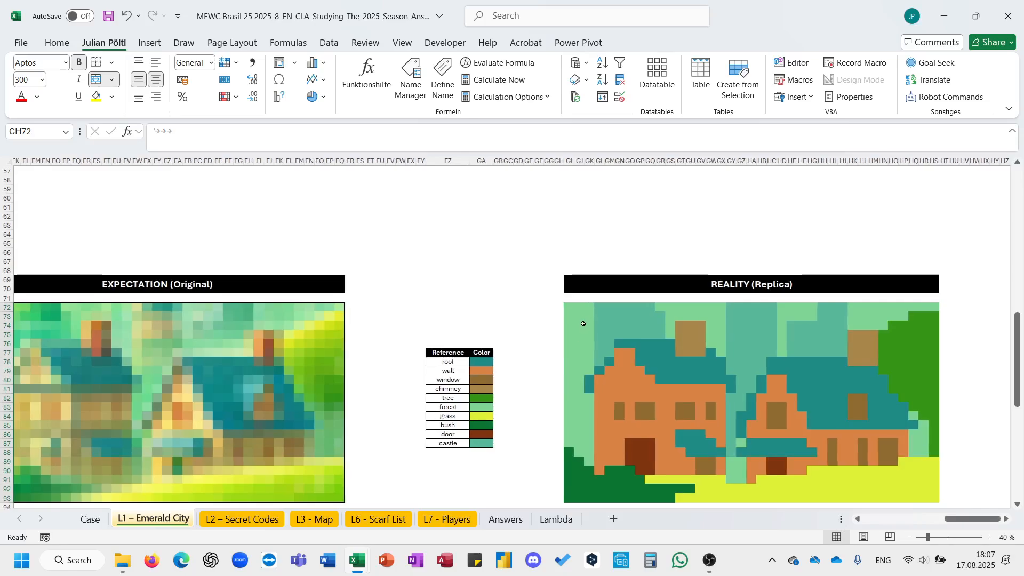
# - Select the replica image area and enter =22*37 in a cell above it to get the total pixel count
pyautogui.moveTo(568, 307); pyautogui.dragTo(933, 480)
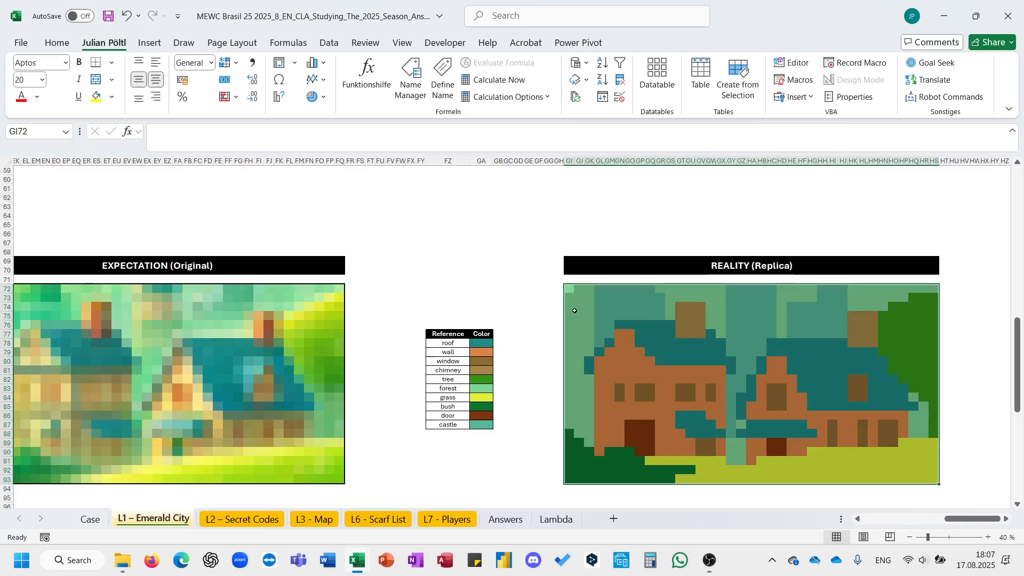
pyautogui.moveTo(569, 290); pyautogui.dragTo(937, 481)
pyautogui.click(497, 224)
pyautogui.write('=22*')
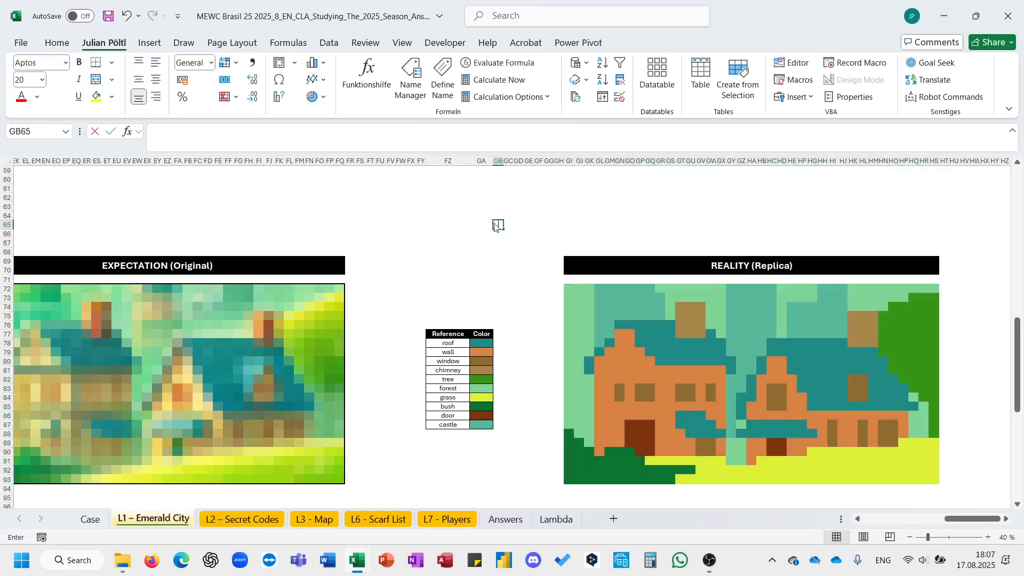
pyautogui.write('37')
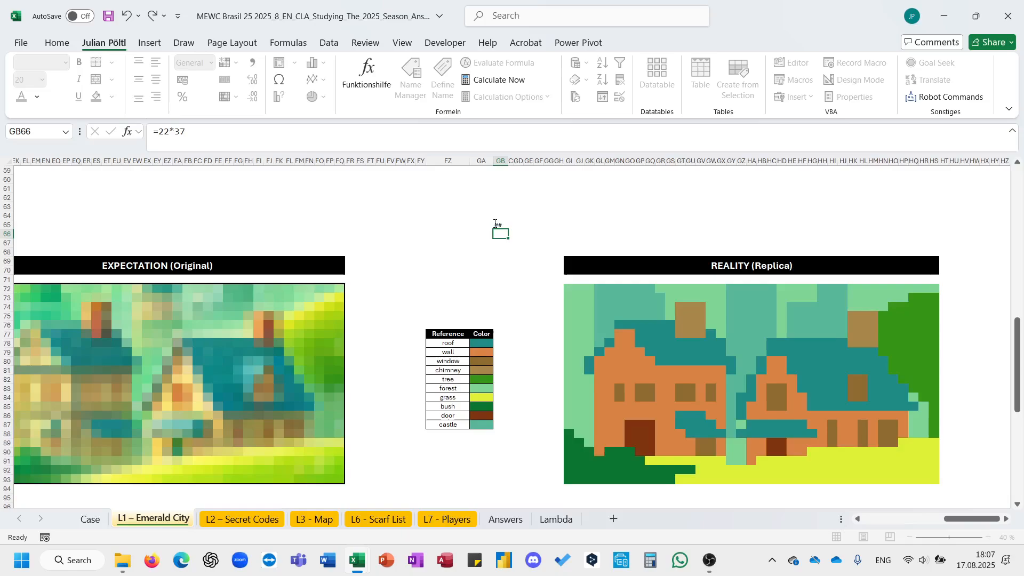
pyautogui.hotkey('ctrl', 'Return')
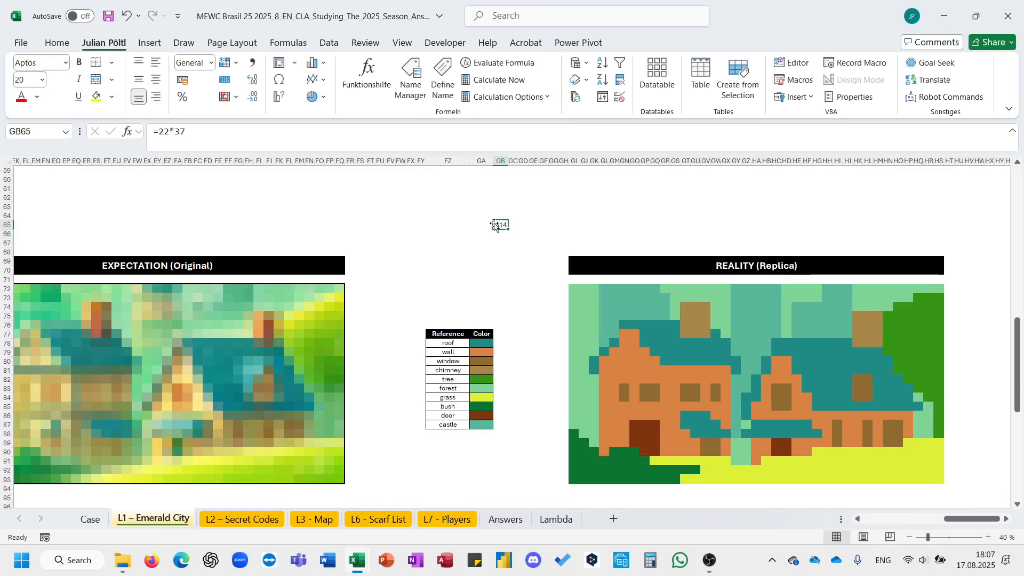
# - Compare the example total on the Case sheet with the computed count, then return to the Emerald City sheet
pyautogui.click(90, 520)
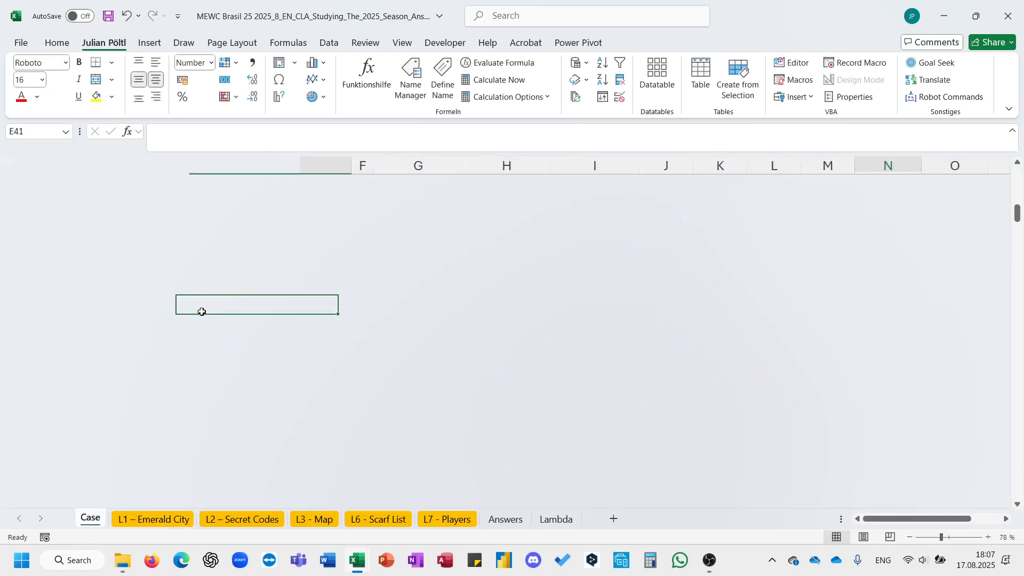
pyautogui.scroll(-1, 202, 311)
pyautogui.scroll(-1, 202, 312)
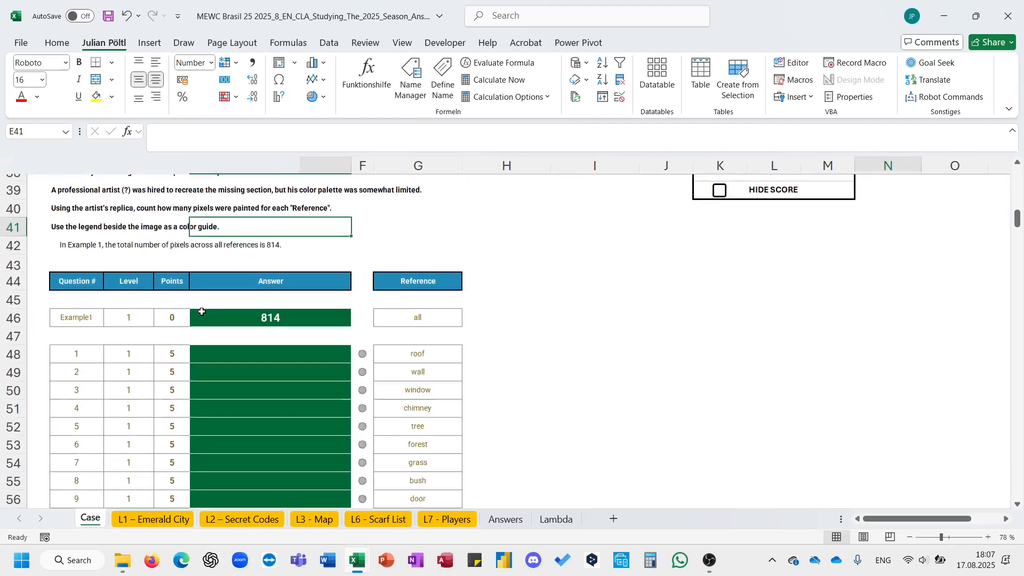
pyautogui.click(413, 315)
pyautogui.scroll(1, 426, 439)
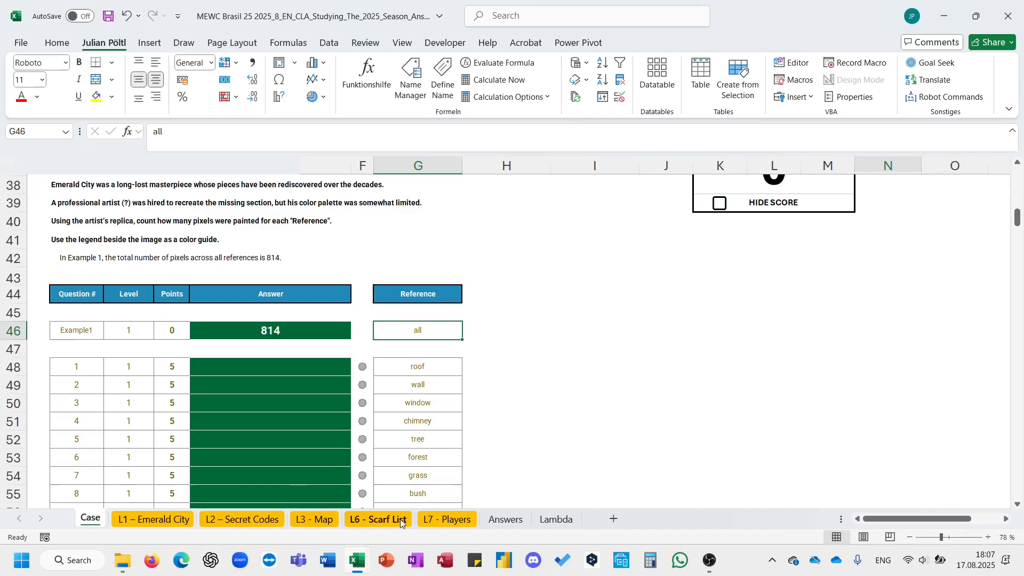
pyautogui.click(155, 519)
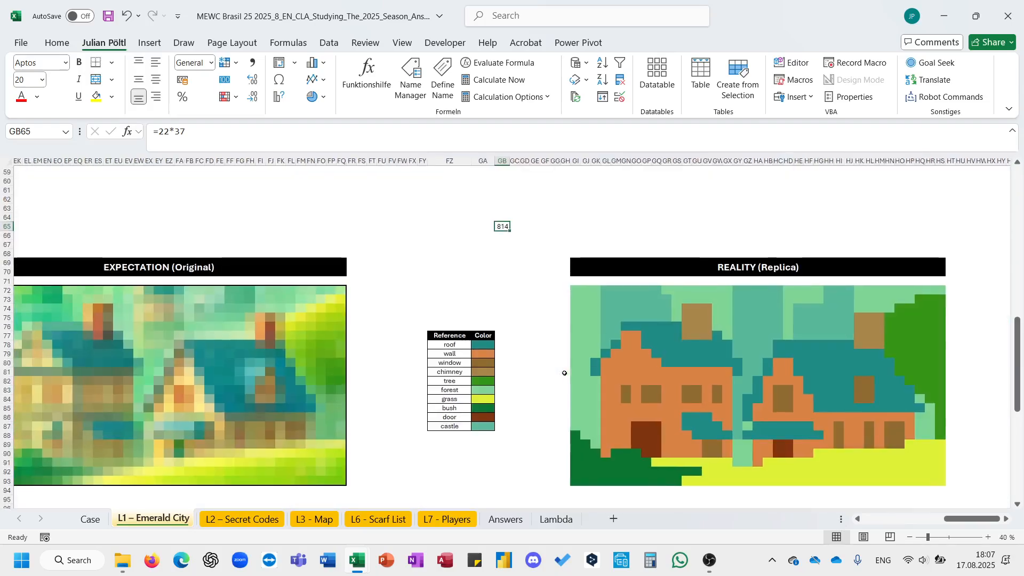
# - Select the replica image and run the CountColors macro with output starting at cell IB72
pyautogui.hscroll(2, 529, 369)
pyautogui.moveTo(439, 293); pyautogui.dragTo(802, 485)
pyautogui.click(888, 291)
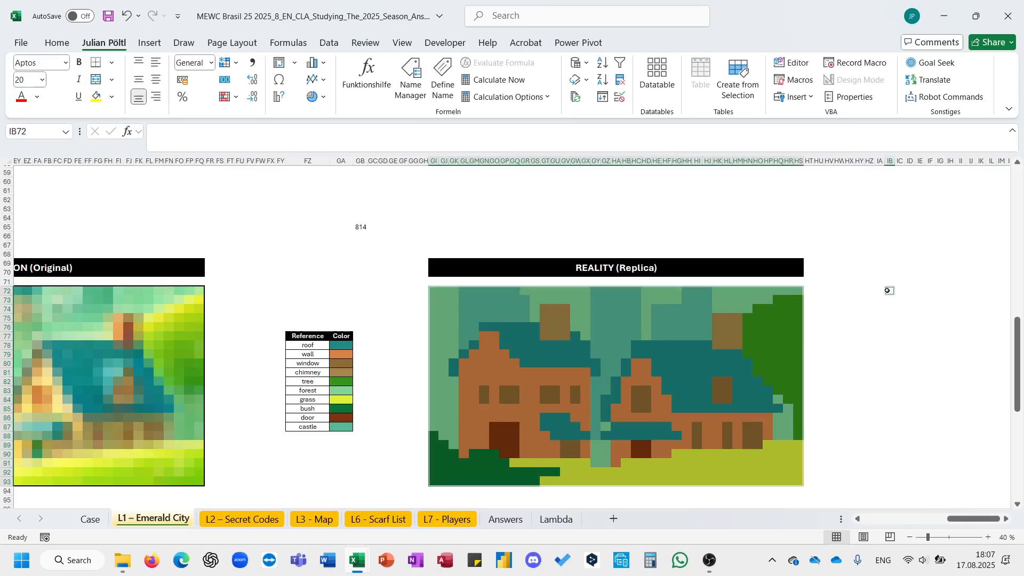
pyautogui.click(444, 43)
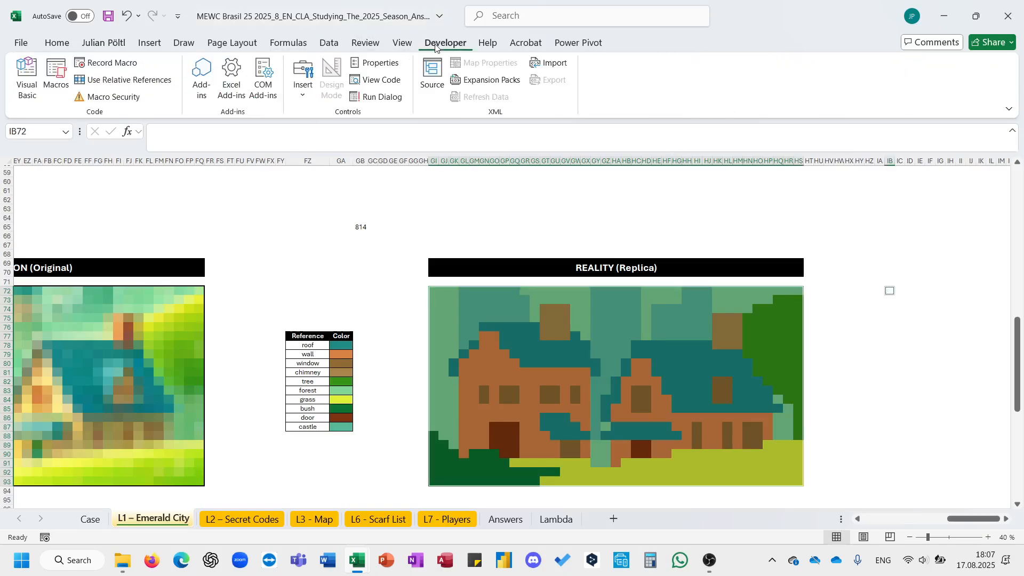
pyautogui.click(67, 85)
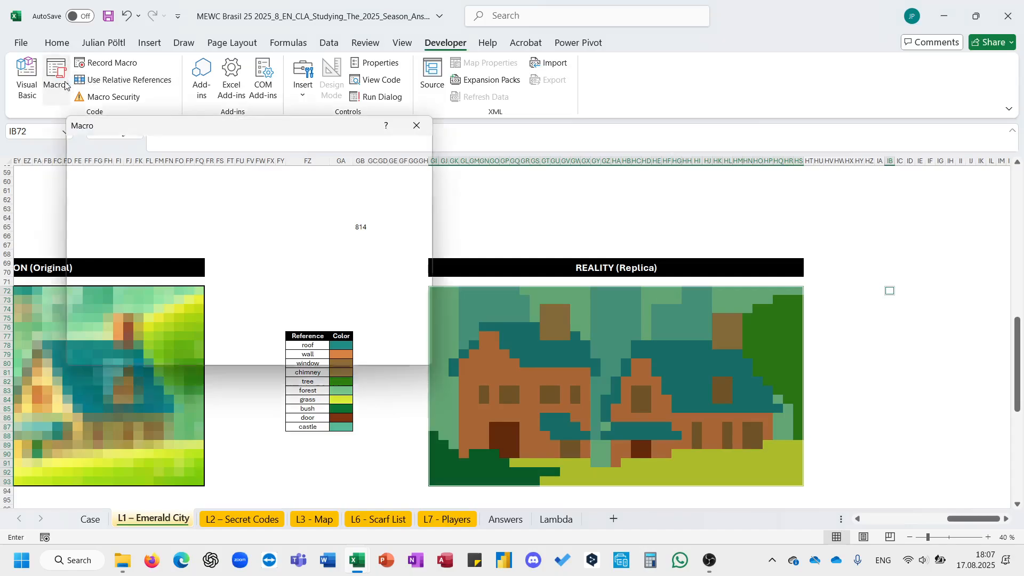
pyautogui.click(179, 190)
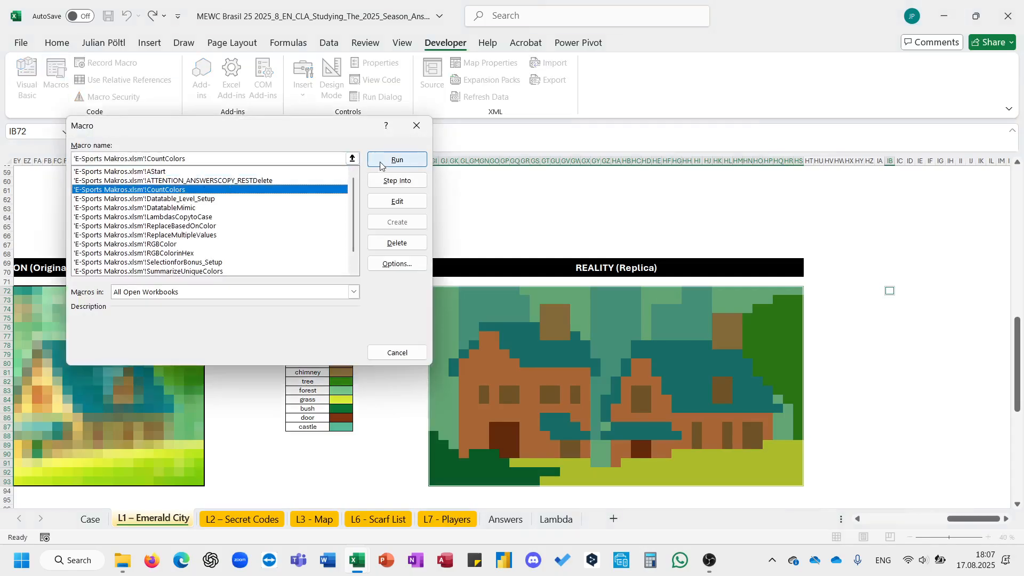
pyautogui.click(398, 160)
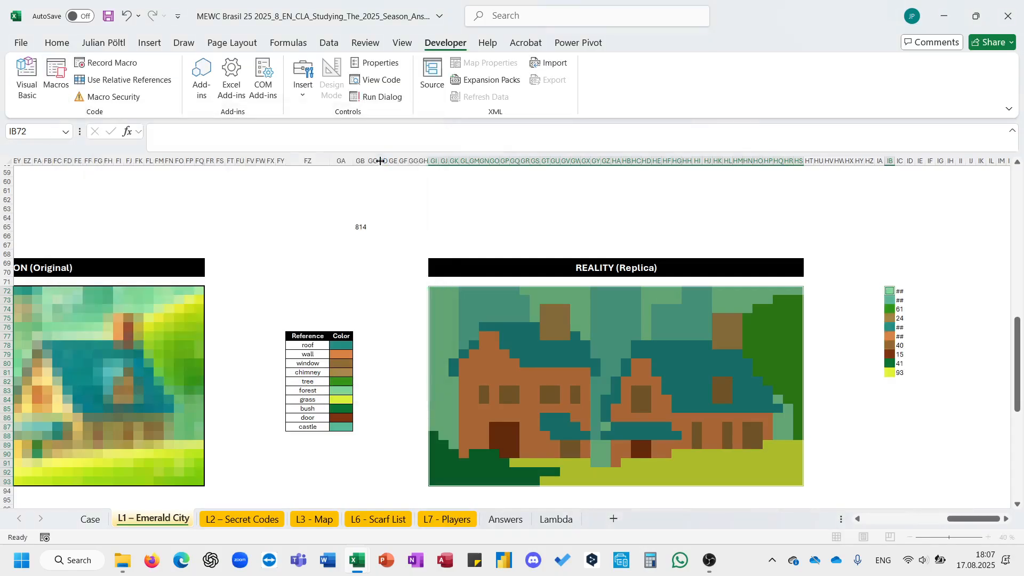
# - Widen the count column and copy the reference legend next to the macro's color counts
pyautogui.doubleClick(905, 161)
pyautogui.moveTo(310, 346); pyautogui.dragTo(340, 424)
pyautogui.hotkey('ctrl', 'c')
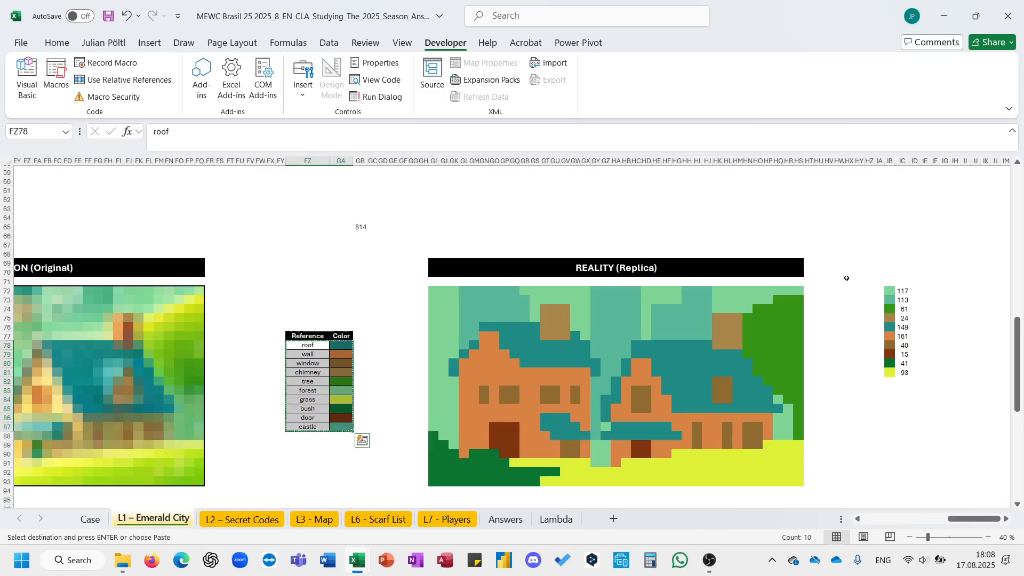
pyautogui.hscroll(5, 864, 277)
pyautogui.keyDown('ctrl'); pyautogui.scroll(2, 738, 310); pyautogui.keyUp('ctrl')
pyautogui.hscroll(2, 738, 309)
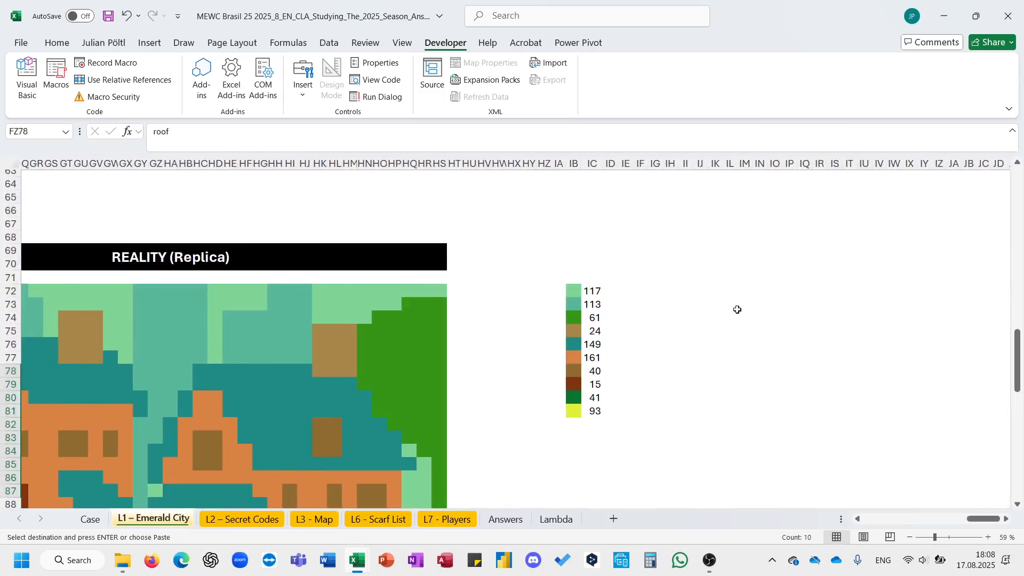
pyautogui.click(646, 296)
pyautogui.hotkey('ctrl', 'v')
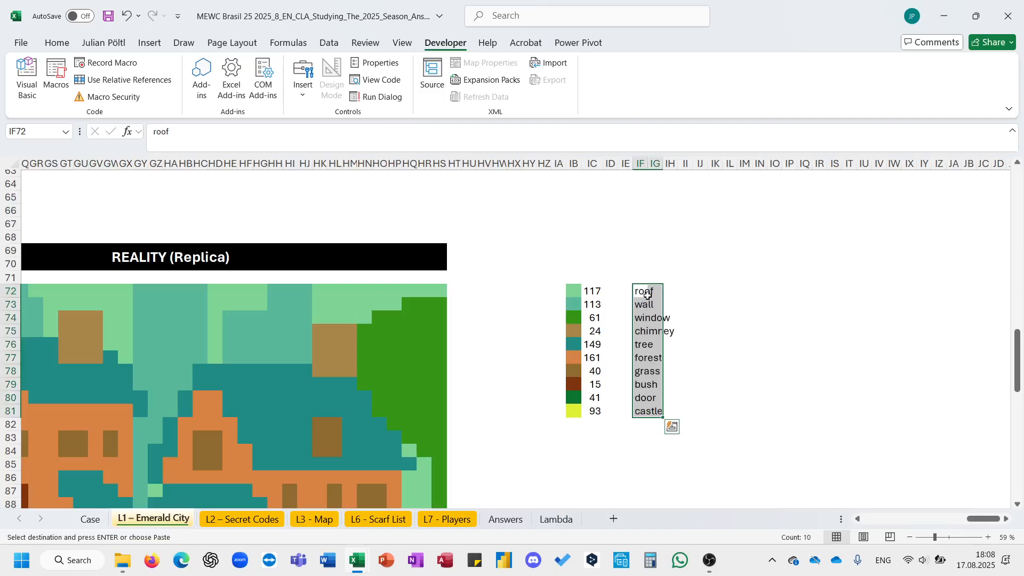
# - Label the teal, orange and brown count swatches as roof, wall and window using the legend names
pyautogui.click(641, 293)
pyautogui.hotkey('ctrl', 'c')
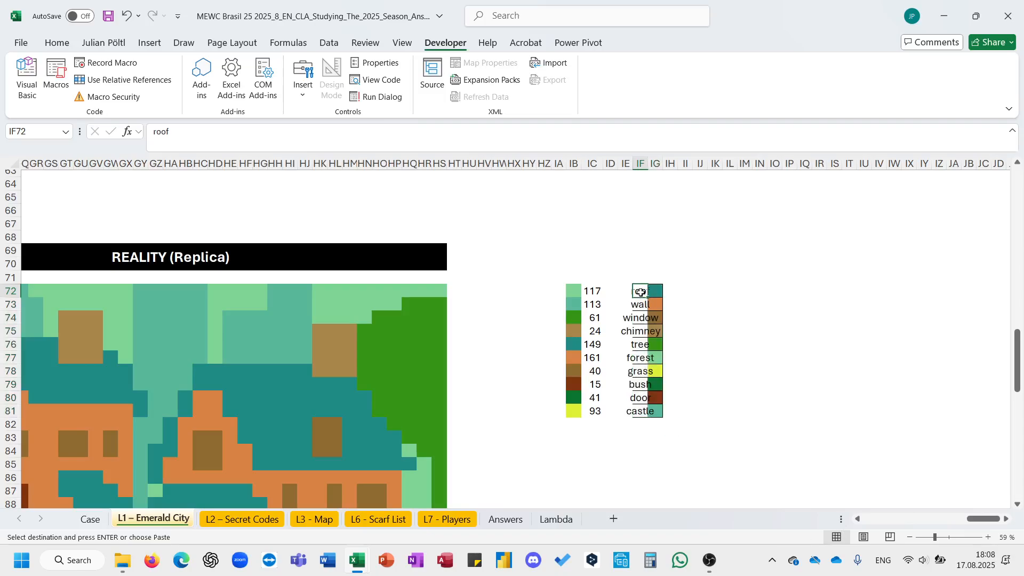
pyautogui.click(566, 347)
pyautogui.hotkey('ctrl', 'v')
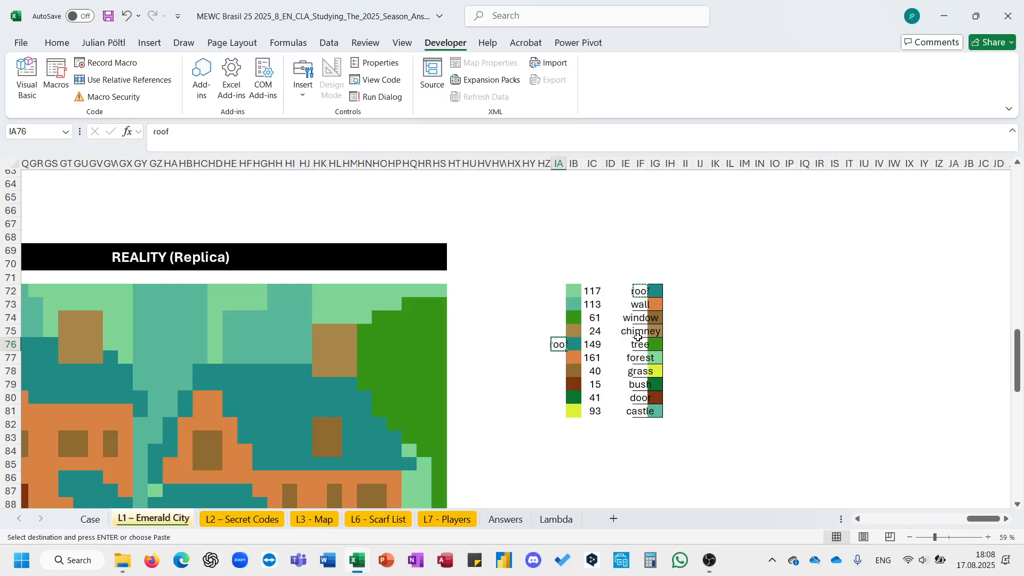
pyautogui.doubleClick(565, 169)
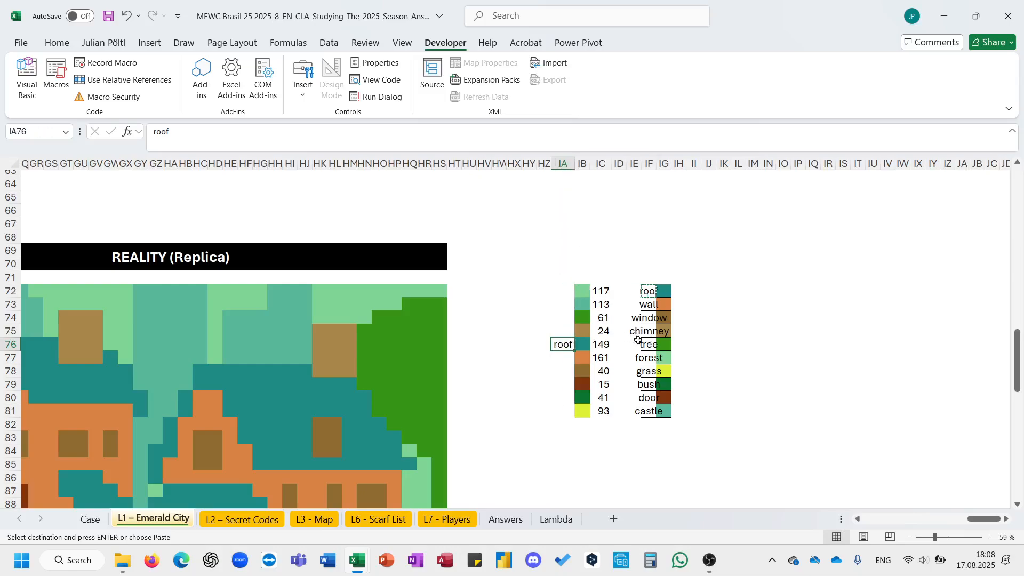
pyautogui.click(648, 305)
pyautogui.hotkey('ctrl', 'c')
pyautogui.click(563, 359)
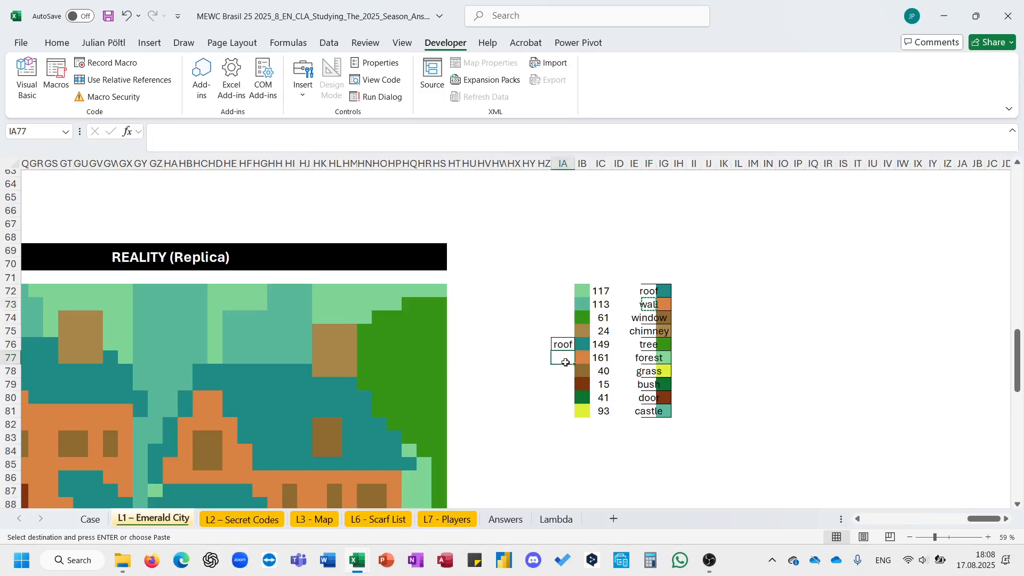
pyautogui.hotkey('ctrl', 'v')
pyautogui.click(644, 319)
pyautogui.hotkey('ctrl', 'c')
pyautogui.click(566, 372)
pyautogui.hotkey('ctrl', 'v')
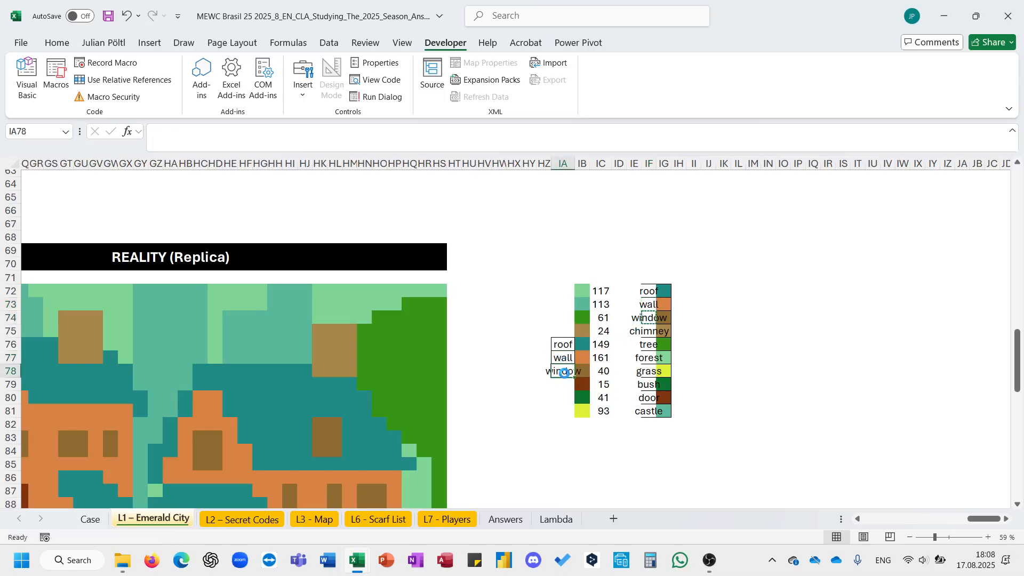
# - Label the matching count swatches as chimney, tree, castle and forest using the legend names
pyautogui.click(645, 331)
pyautogui.hotkey('ctrl', 'c')
pyautogui.click(563, 332)
pyautogui.hotkey('ctrl', 'v')
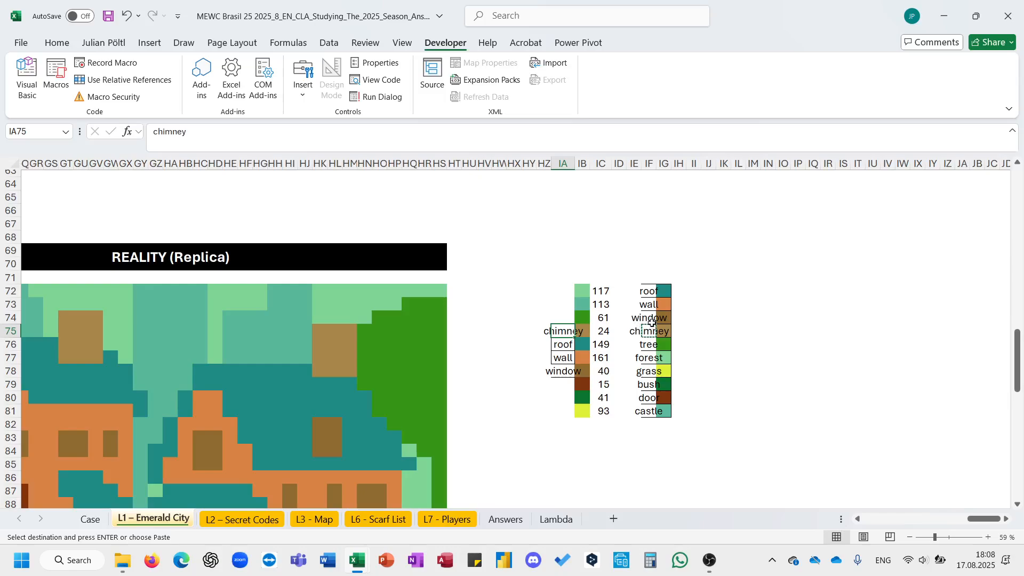
pyautogui.click(648, 343)
pyautogui.hotkey('ctrl', 'c')
pyautogui.click(565, 320)
pyautogui.hotkey('ctrl', 'v')
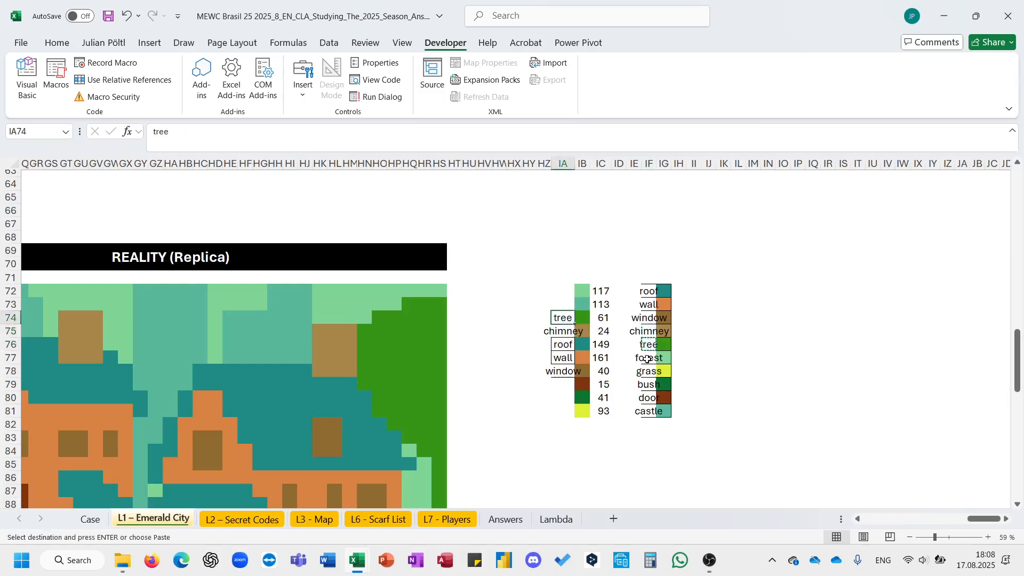
pyautogui.click(649, 411)
pyautogui.hotkey('ctrl', 'c')
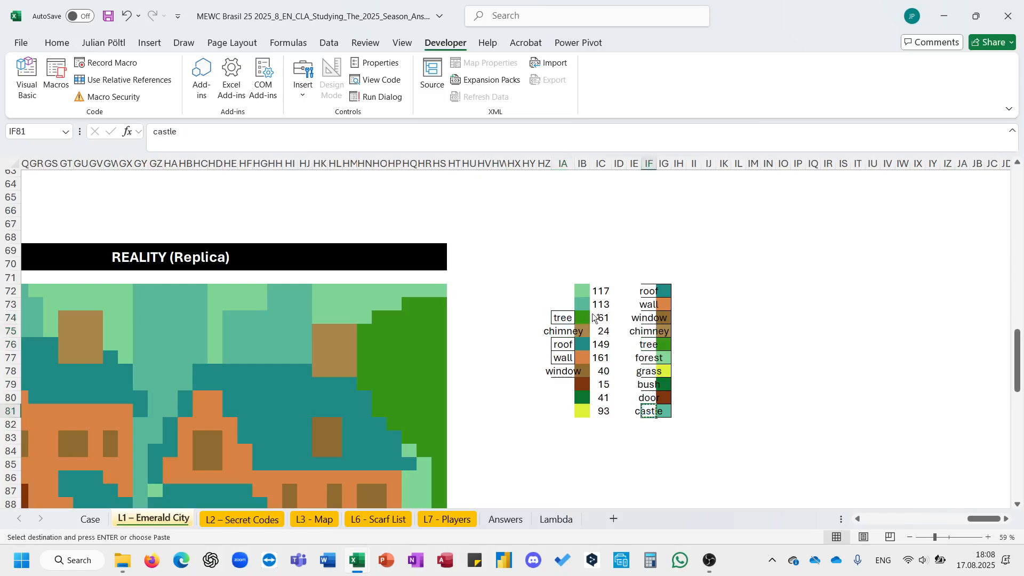
pyautogui.click(564, 304)
pyautogui.hotkey('ctrl', 'v')
pyautogui.click(645, 359)
pyautogui.hotkey('ctrl', 'c')
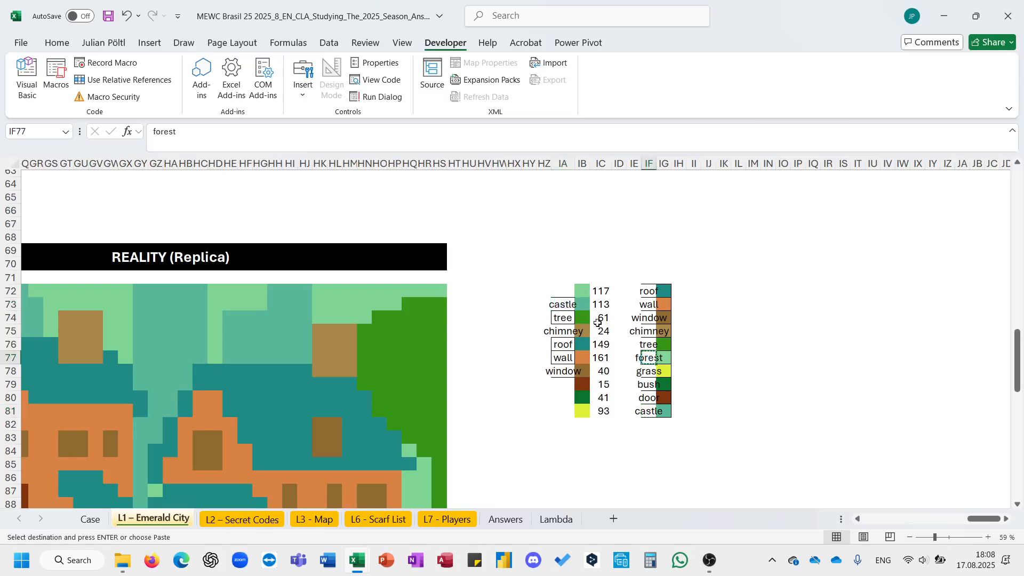
pyautogui.click(566, 291)
pyautogui.hotkey('ctrl', 'v')
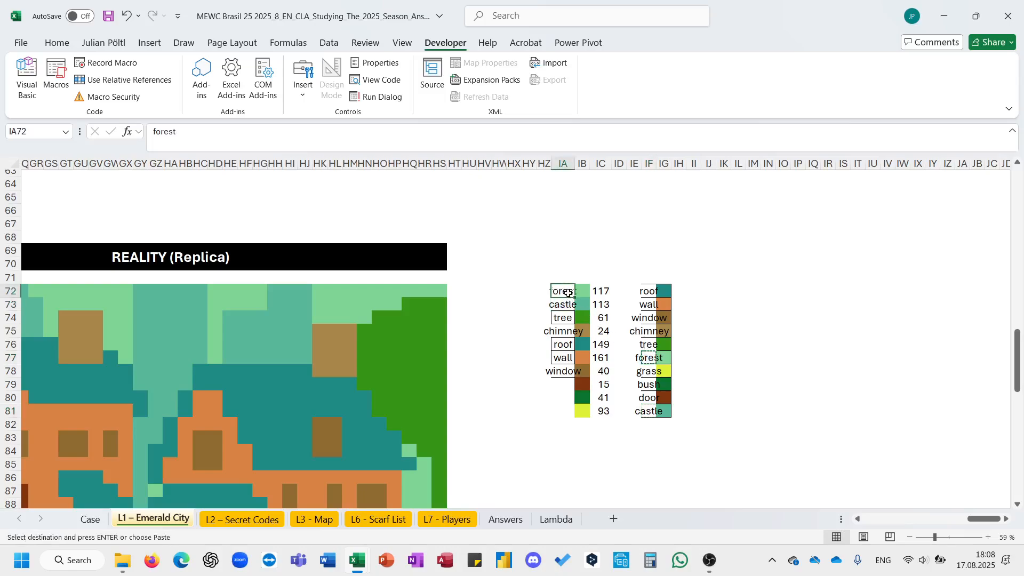
# - Label the remaining count swatches as door, bush and grass, then exit copy mode
pyautogui.click(650, 377)
pyautogui.click(648, 397)
pyautogui.hotkey('ctrl', 'c')
pyautogui.click(564, 384)
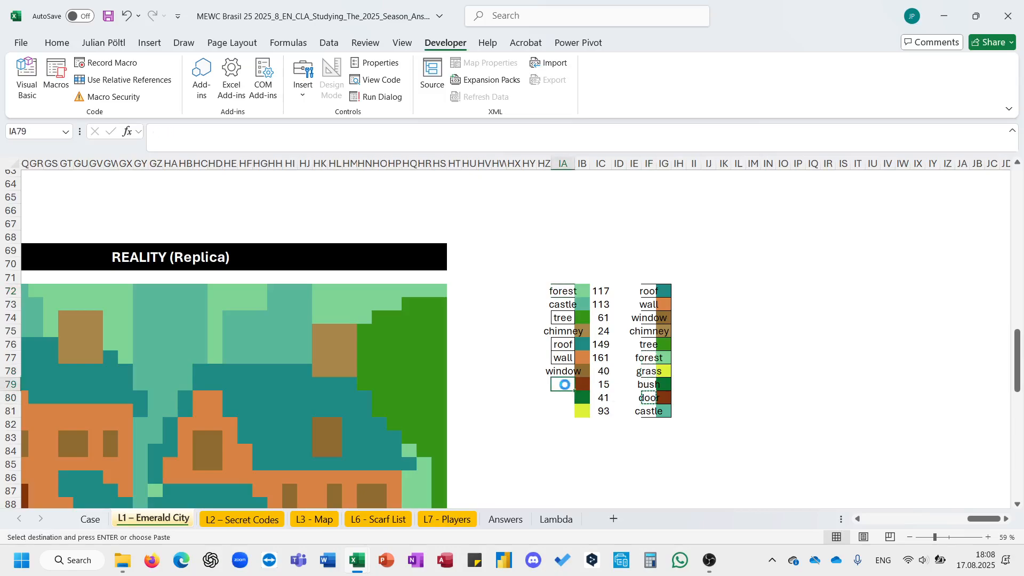
pyautogui.hotkey('ctrl', 'v')
pyautogui.click(647, 384)
pyautogui.hotkey('ctrl', 'c')
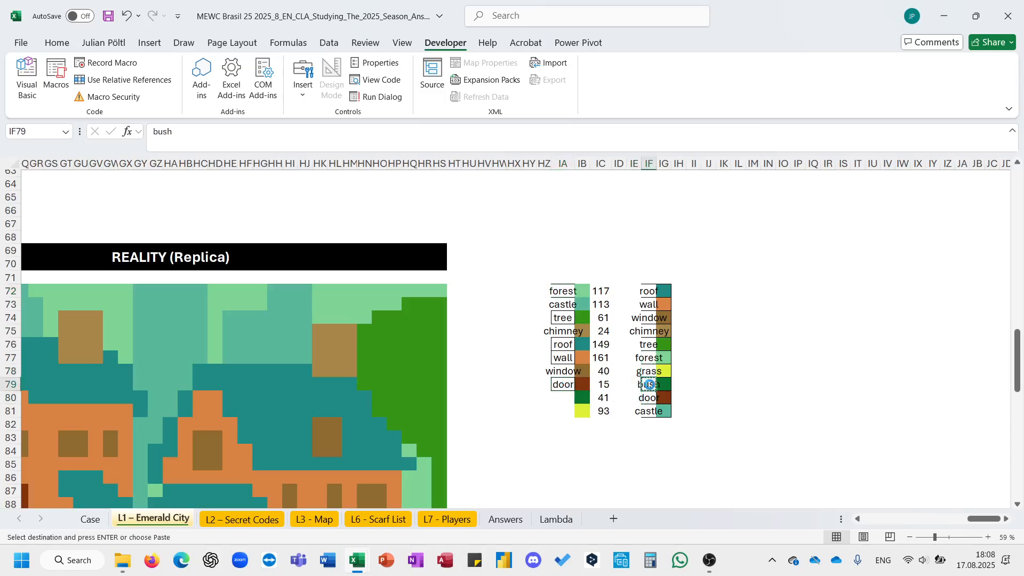
pyautogui.click(567, 398)
pyautogui.hotkey('ctrl', 'v')
pyautogui.click(650, 371)
pyautogui.hotkey('ctrl', 'c')
pyautogui.click(570, 409)
pyautogui.hotkey('ctrl', 'v')
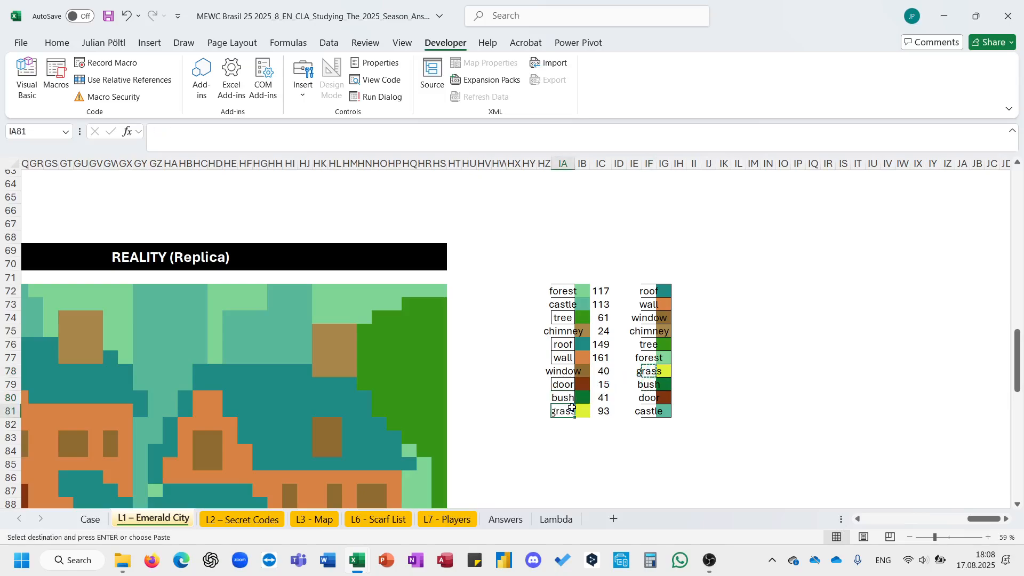
pyautogui.press('Escape')
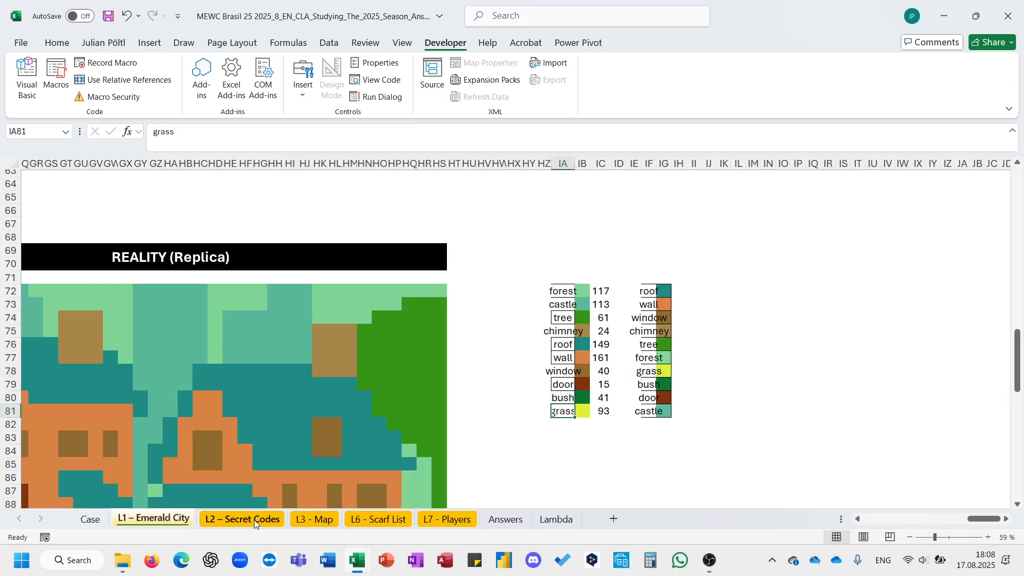
# - Start an XLOOKUP formula in the first answer cell on the Case sheet, looking up reference G48
pyautogui.click(90, 518)
pyautogui.click(277, 370)
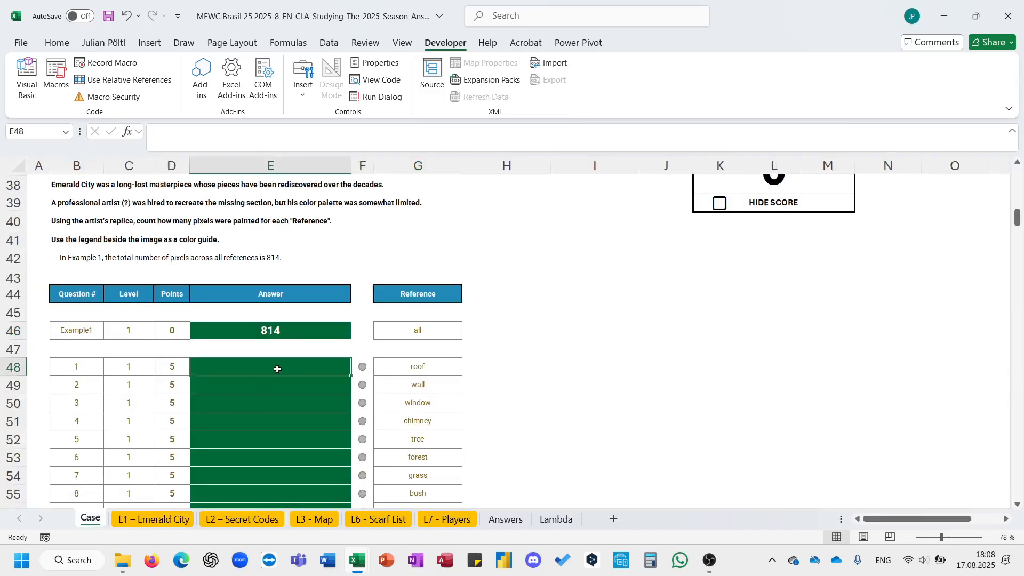
pyautogui.write('=xl')
pyautogui.press('Tab')
pyautogui.press('Right')
pyautogui.press('Right')
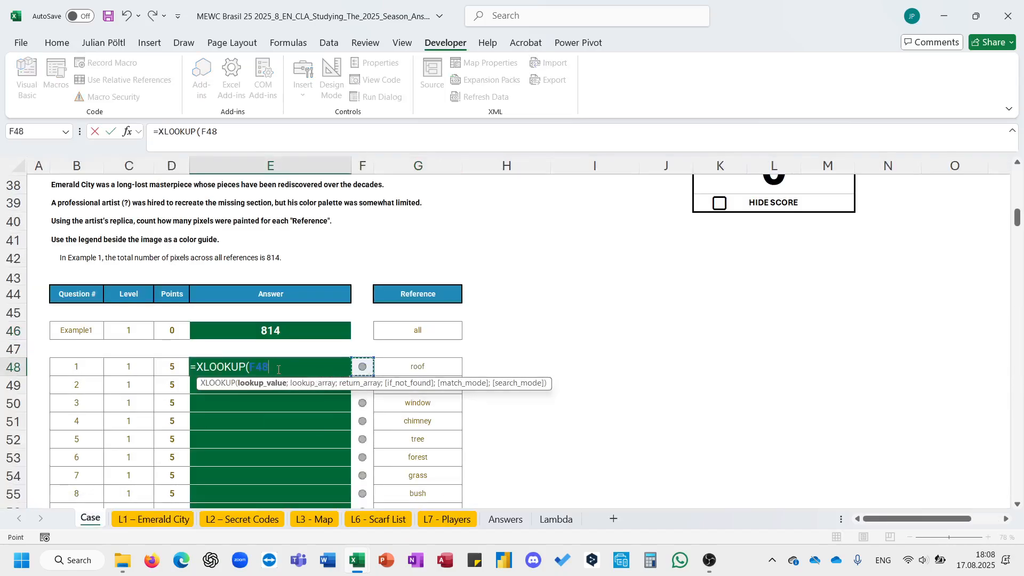
pyautogui.write(';')
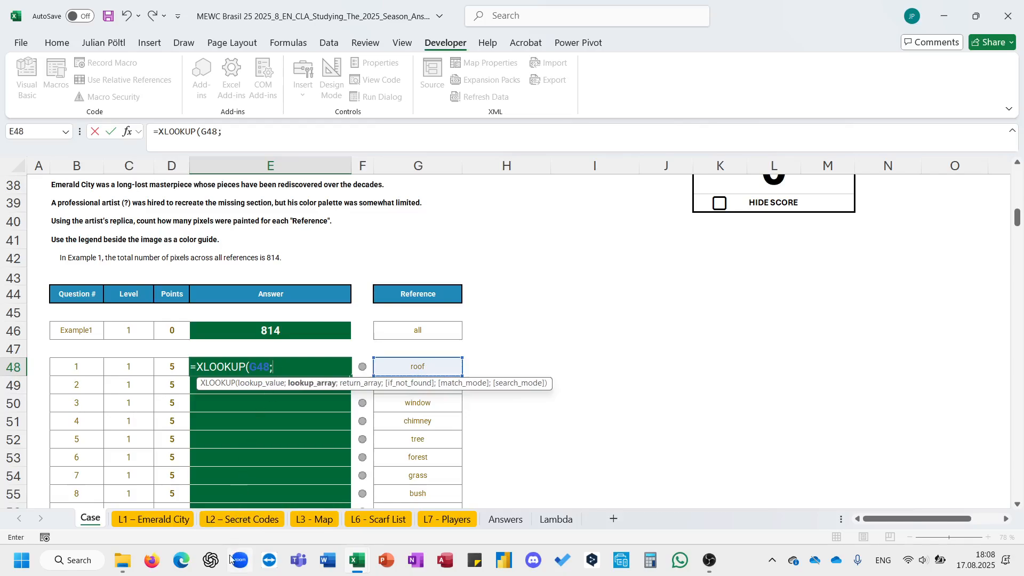
# - Complete the XLOOKUP using the Emerald City legend names $IA$72:$IA$81 as lookup array and counts $IC$72:$IC$81 as return array
pyautogui.click(154, 519)
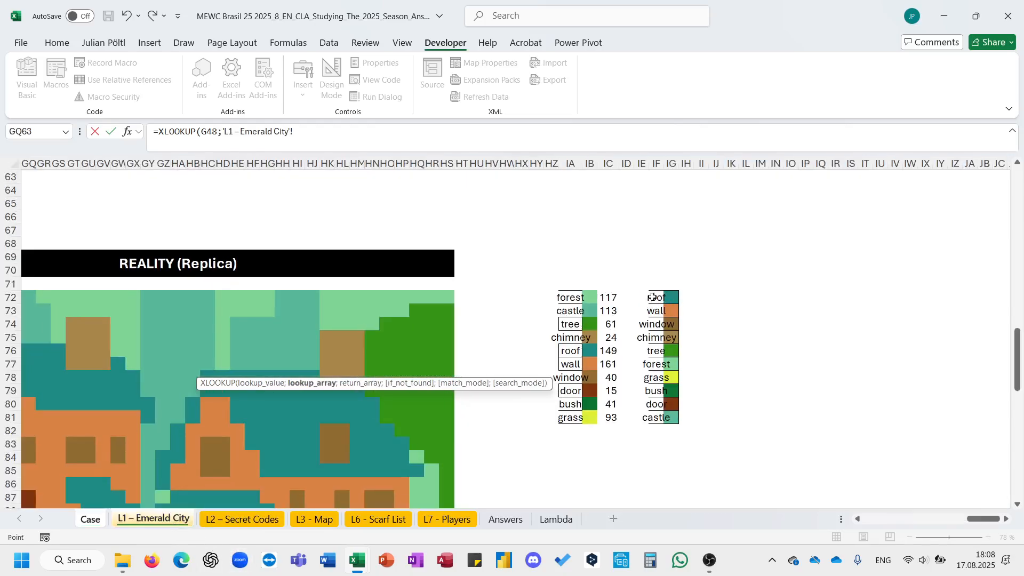
pyautogui.click(565, 299)
pyautogui.hotkey('ctrl', 'shift', 'Down')
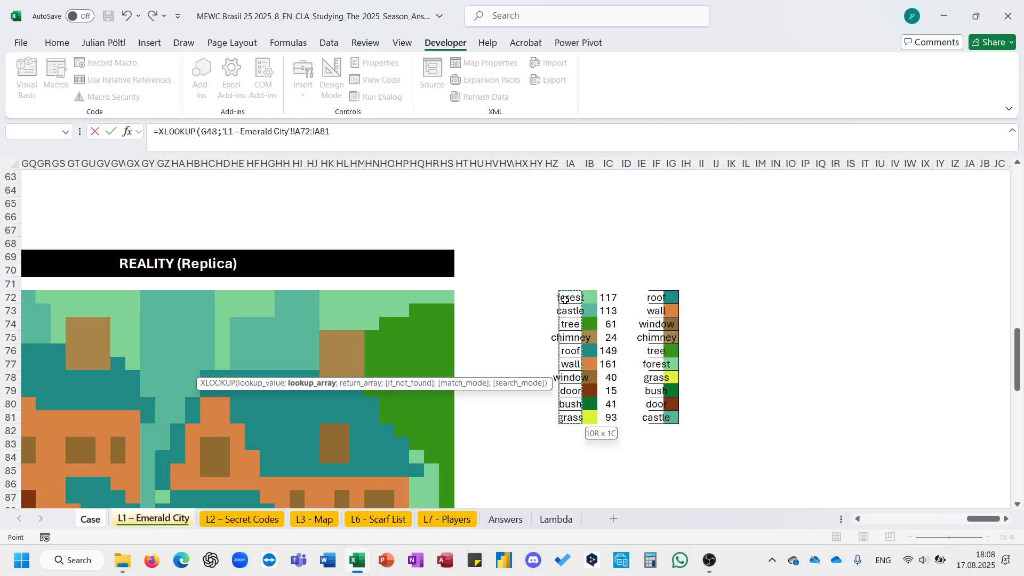
pyautogui.press('F4')
pyautogui.write(';')
pyautogui.click(604, 297)
pyautogui.hotkey('ctrl', 'shift', 'Down')
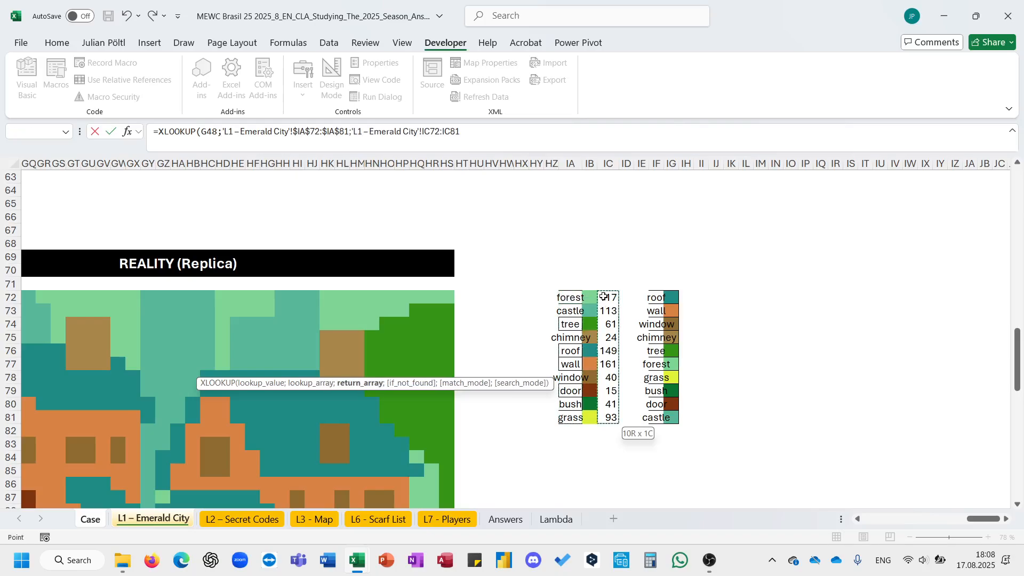
pyautogui.press('F4')
pyautogui.press('Return')
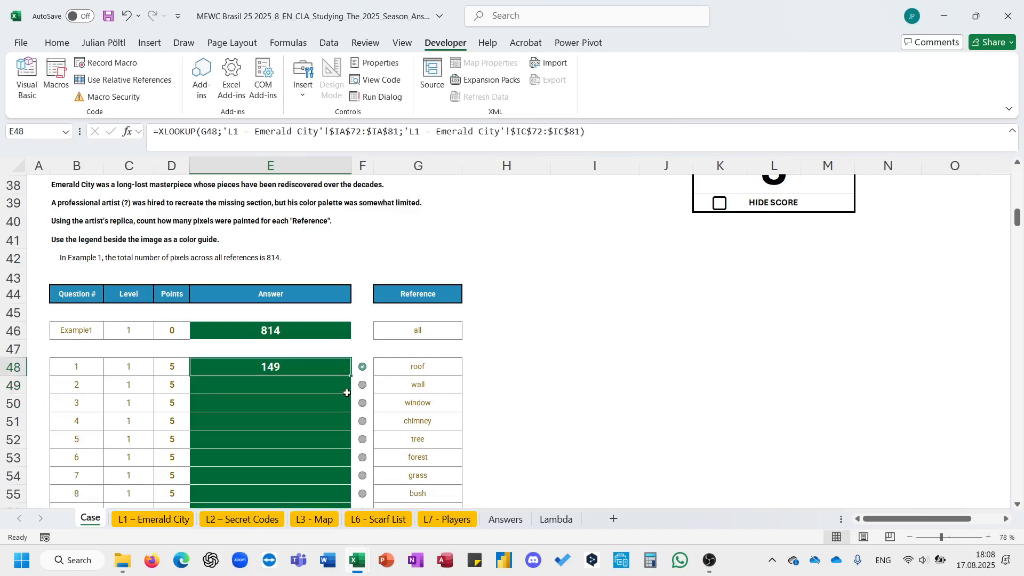
# - Fill the XLOOKUP formula down through the remaining answer cells of the Emerald City questions
pyautogui.press('Up')
pyautogui.doubleClick(351, 376)
# - Take a Snipping Tool screenshot of the Level 2 Whodunnit instructions about spaces, unique characters and longest word
pyautogui.scroll(-5, 350, 376)
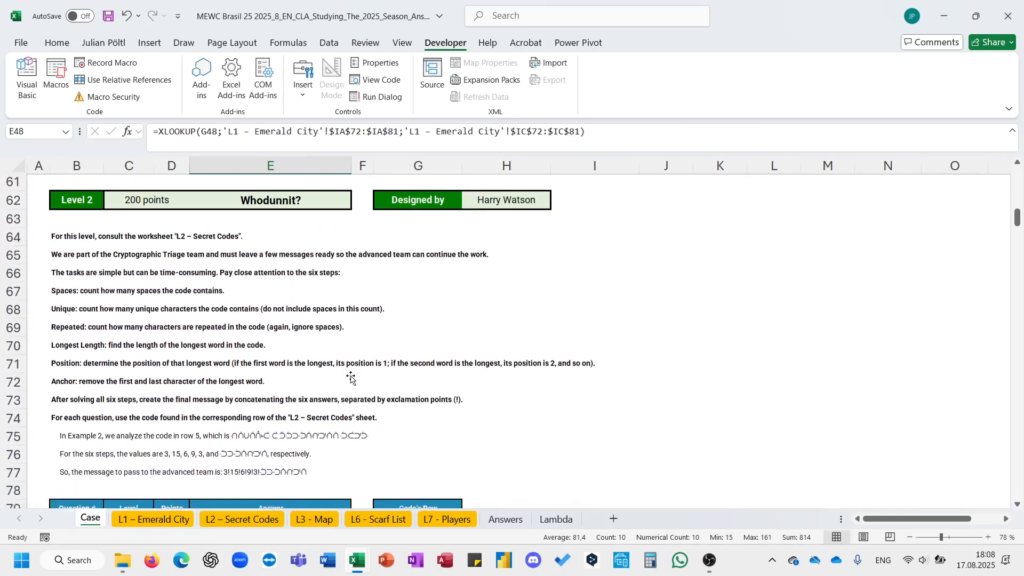
pyautogui.scroll(1, 351, 376)
pyautogui.scroll(-1, 351, 376)
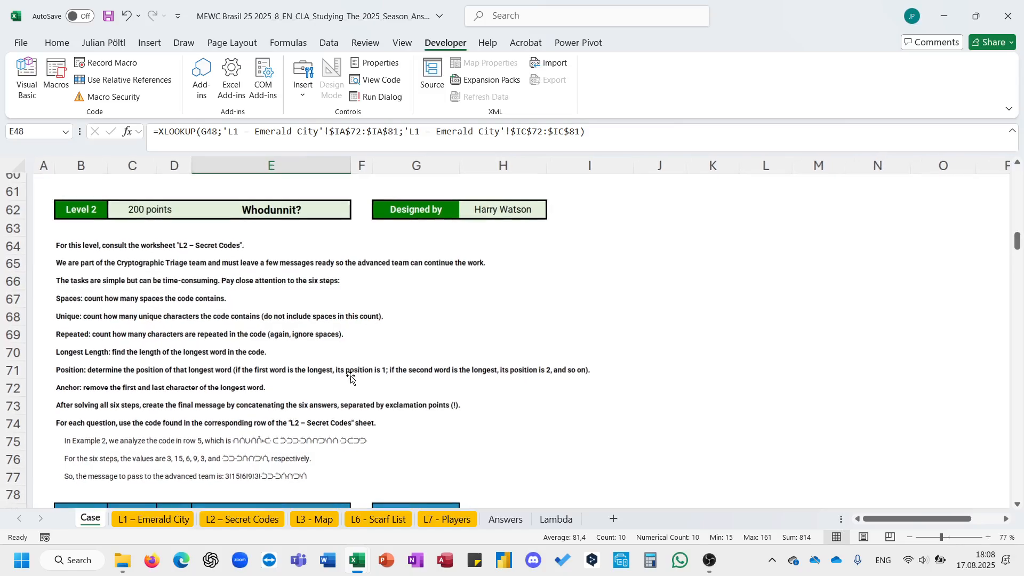
pyautogui.scroll(-2, 350, 376)
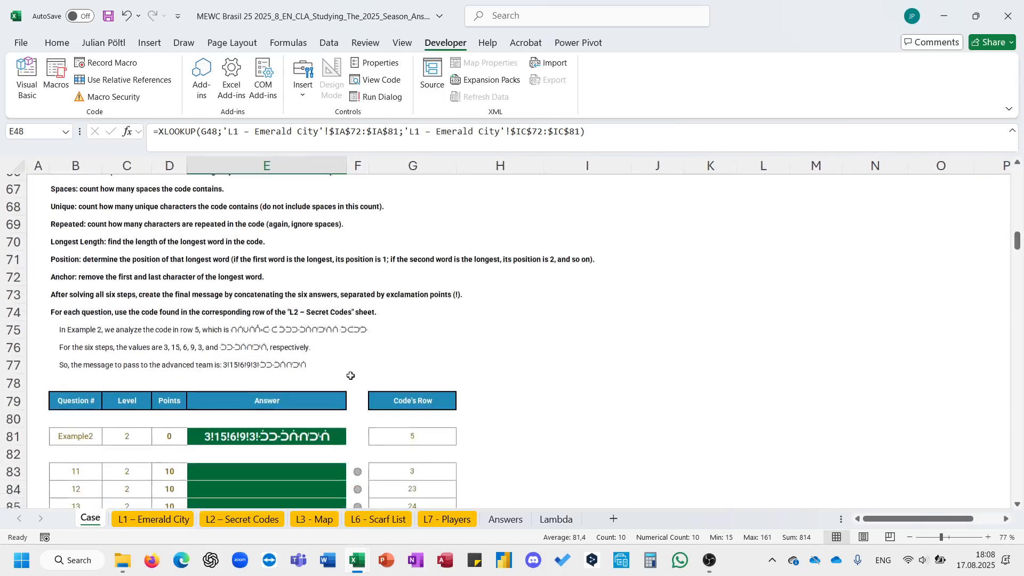
pyautogui.scroll(2, 350, 376)
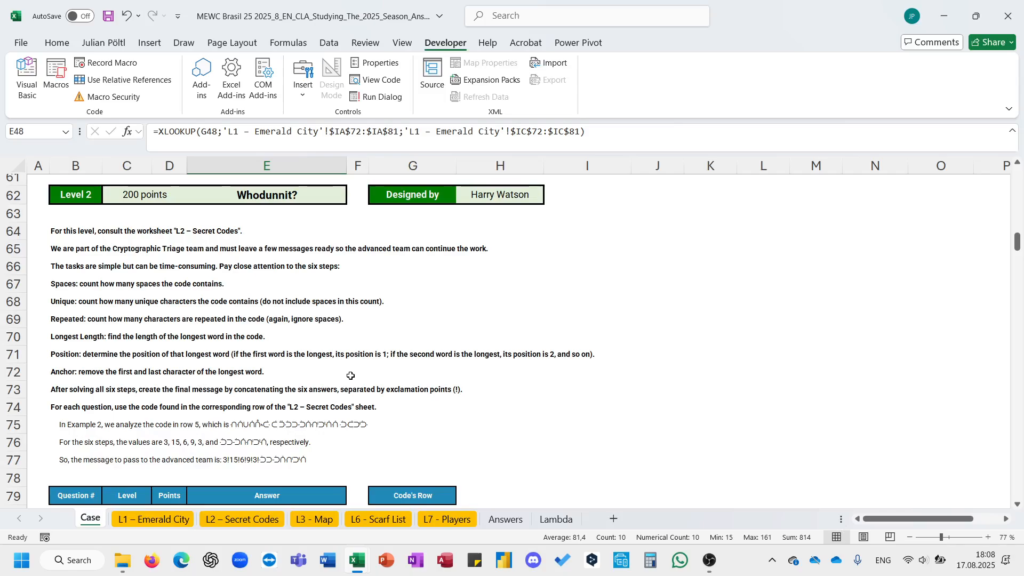
pyautogui.press('super')
pyautogui.write('sn')
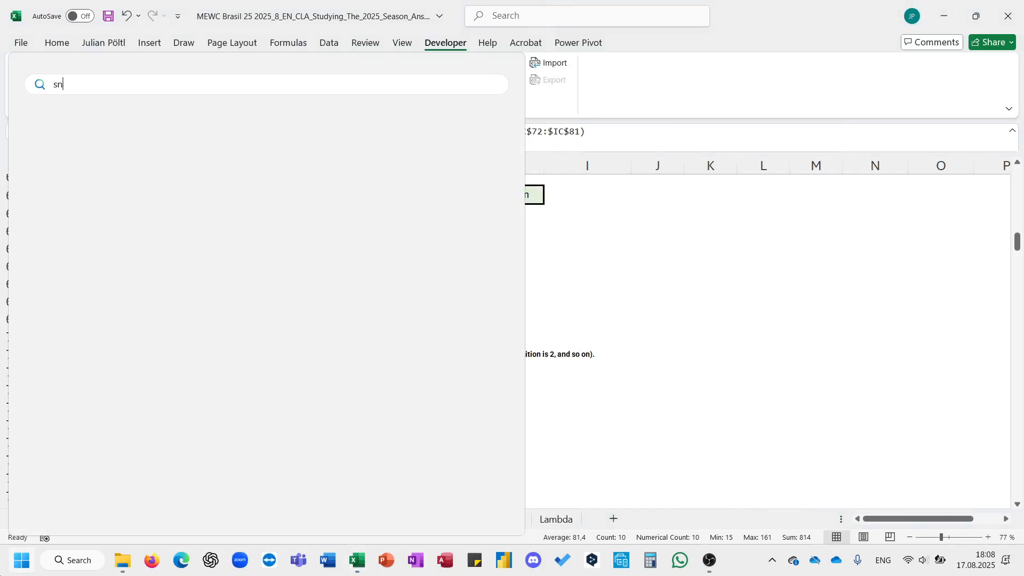
pyautogui.press('Return')
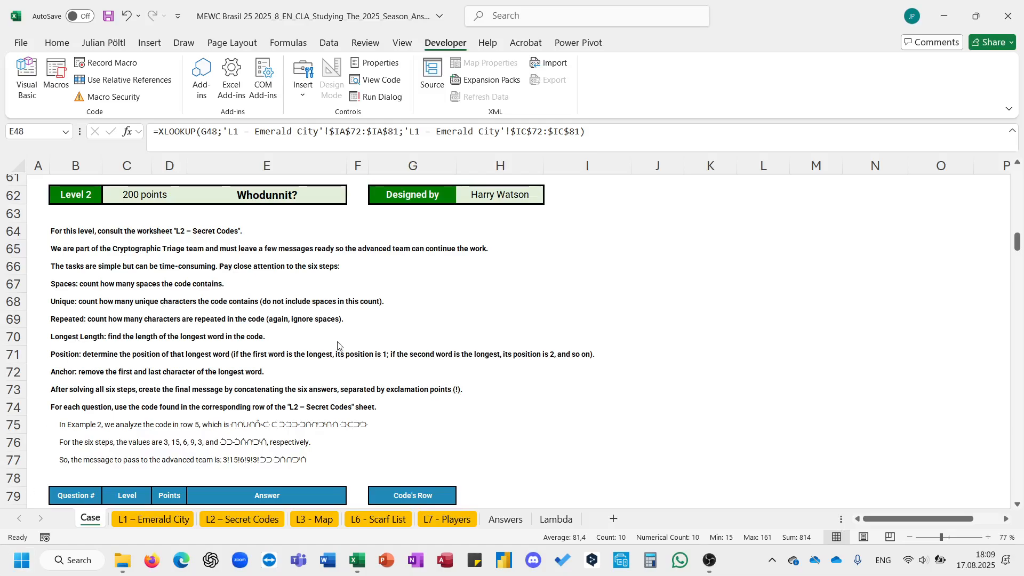
pyautogui.click(483, 342)
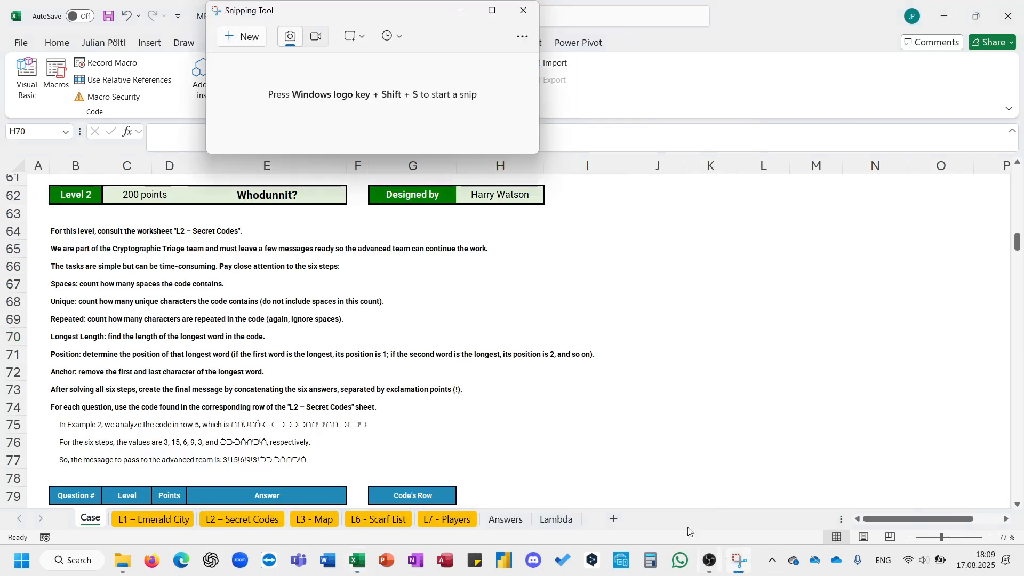
pyautogui.click(235, 42)
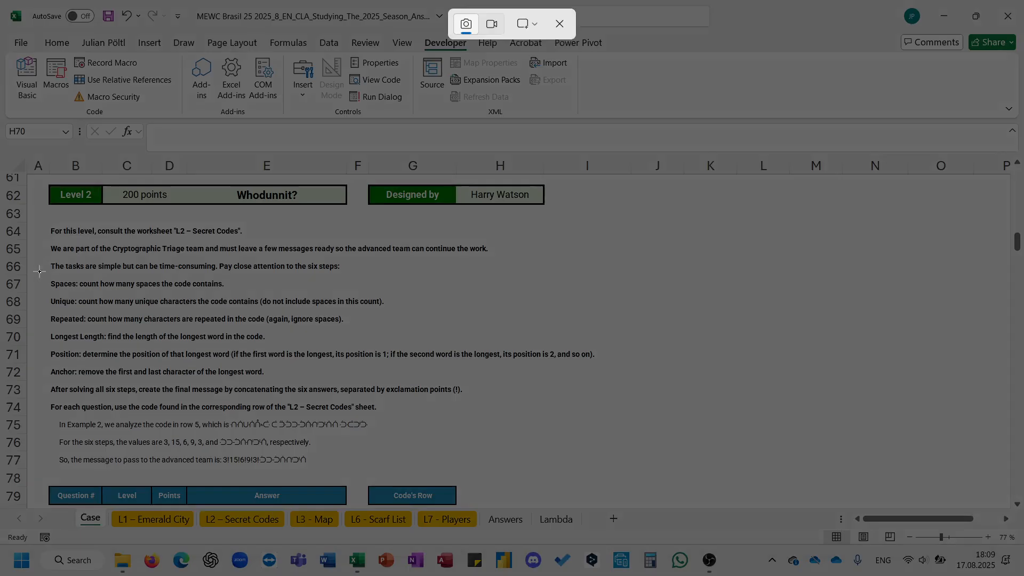
pyautogui.moveTo(38, 270); pyautogui.dragTo(609, 470)
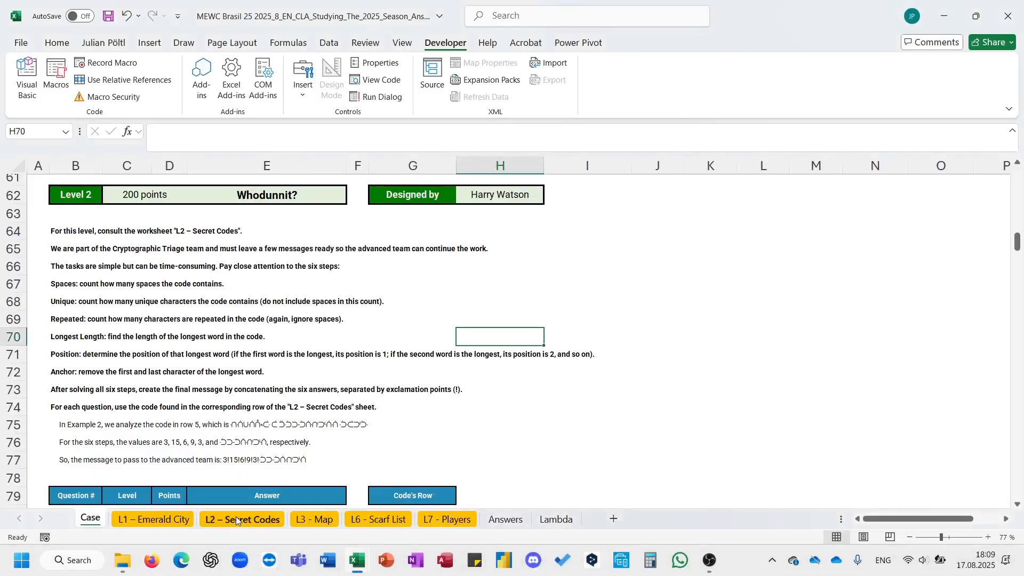
# - Paste the instructions snip onto the L2 – Secret Codes sheet beside the Codes table
pyautogui.click(236, 516)
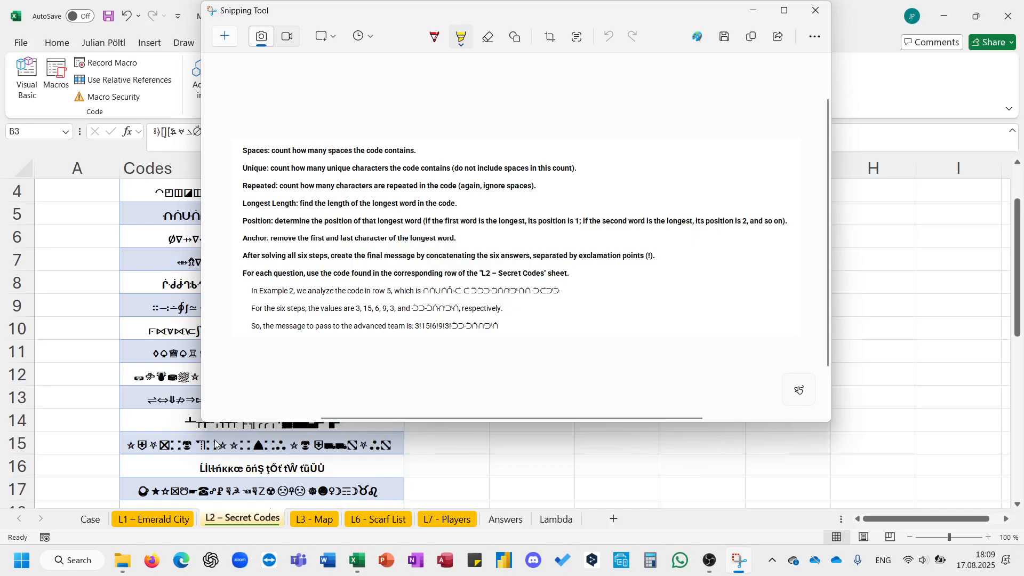
pyautogui.click(162, 427)
pyautogui.scroll(1, 210, 410)
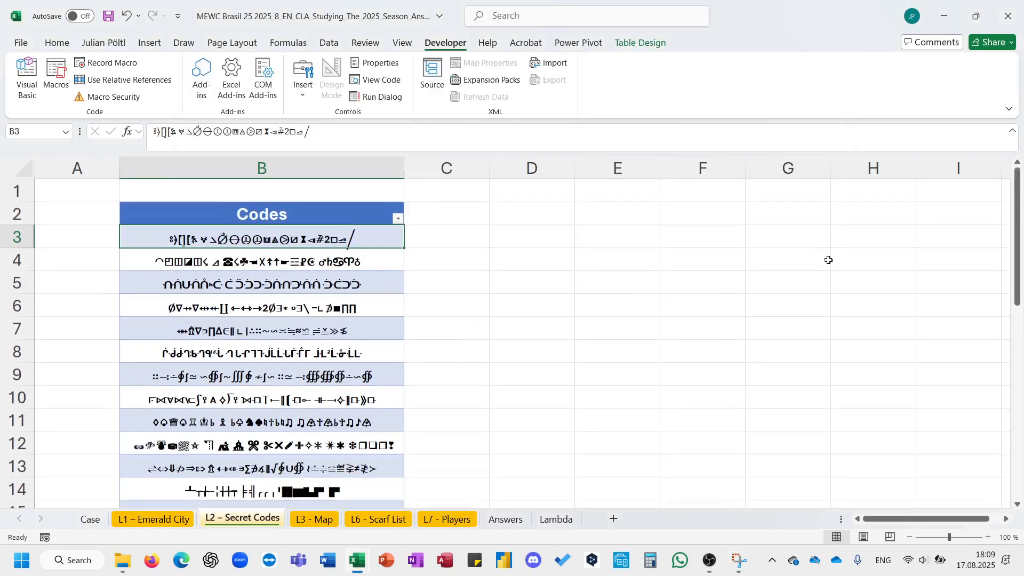
pyautogui.click(855, 247)
pyautogui.hotkey('ctrl', 'v')
pyautogui.click(711, 296)
pyautogui.hscroll(2, 711, 297)
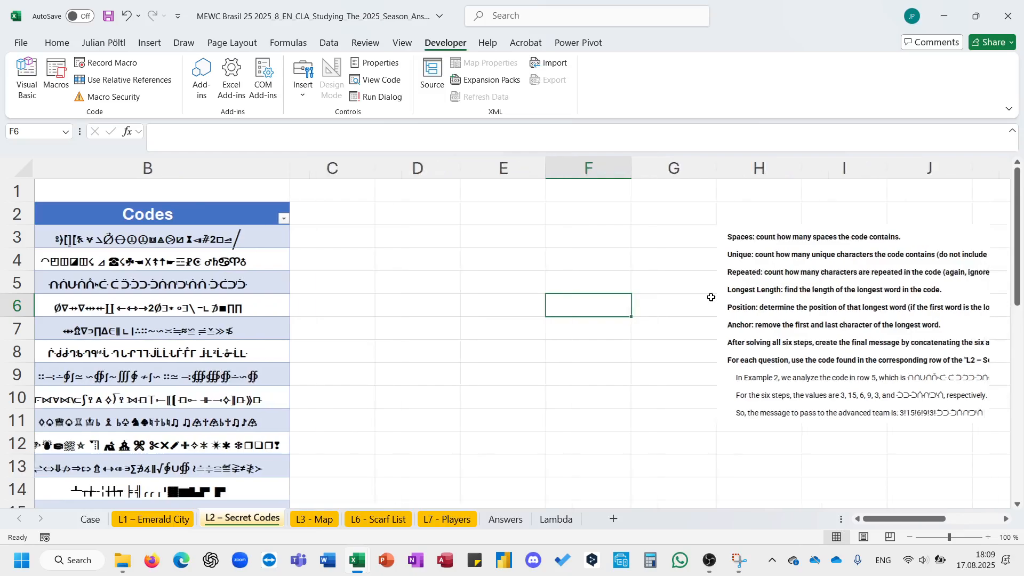
pyautogui.hscroll(1, 384, 263)
pyautogui.click(281, 236)
pyautogui.hscroll(-2, 304, 238)
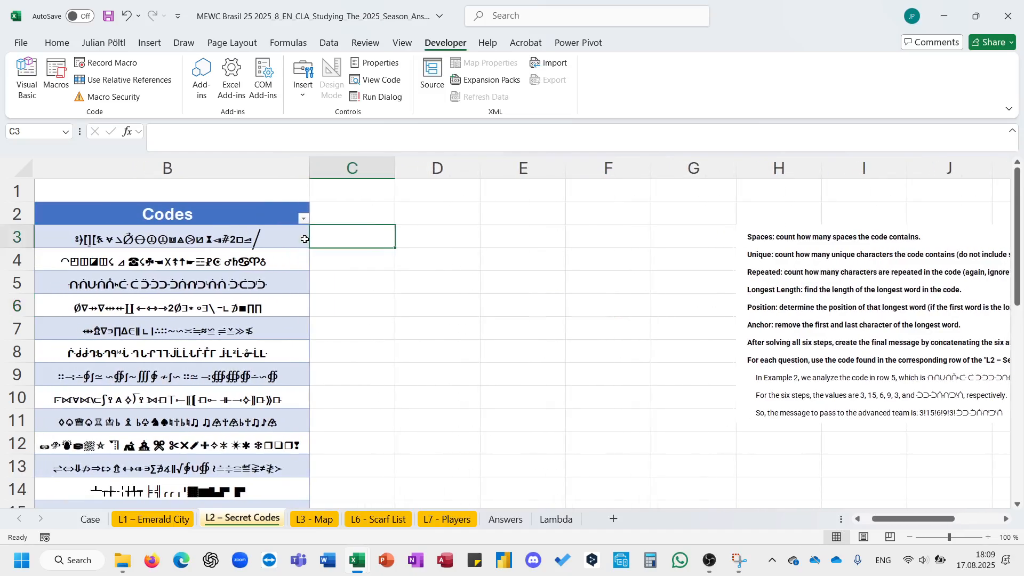
pyautogui.write('=count')
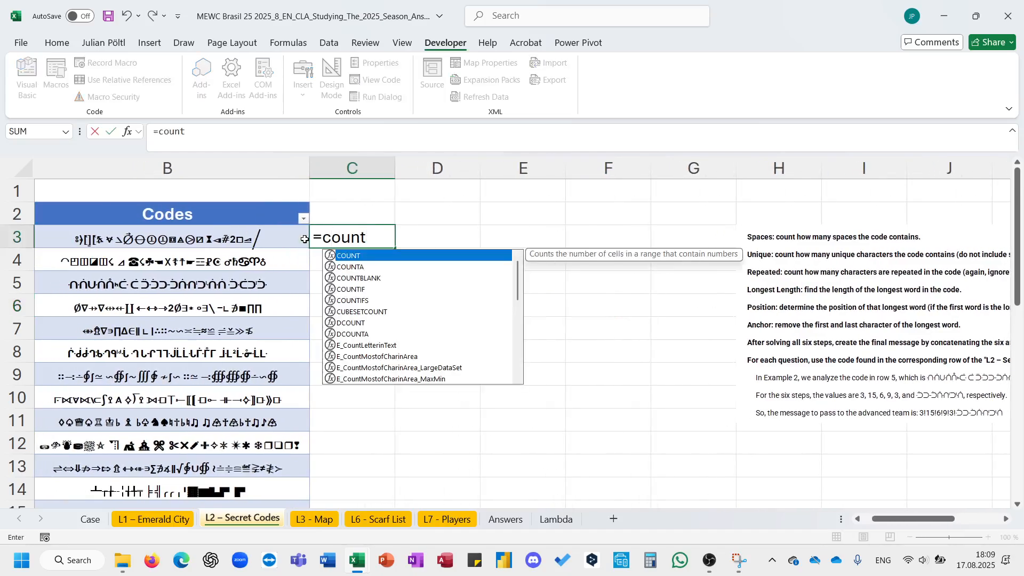
pyautogui.press('Down')
pyautogui.press('Down')
pyautogui.press('Down')
pyautogui.press('Down')
pyautogui.press('Down')
pyautogui.press('Down')
pyautogui.press('Down')
pyautogui.press('Down')
pyautogui.press('Tab')
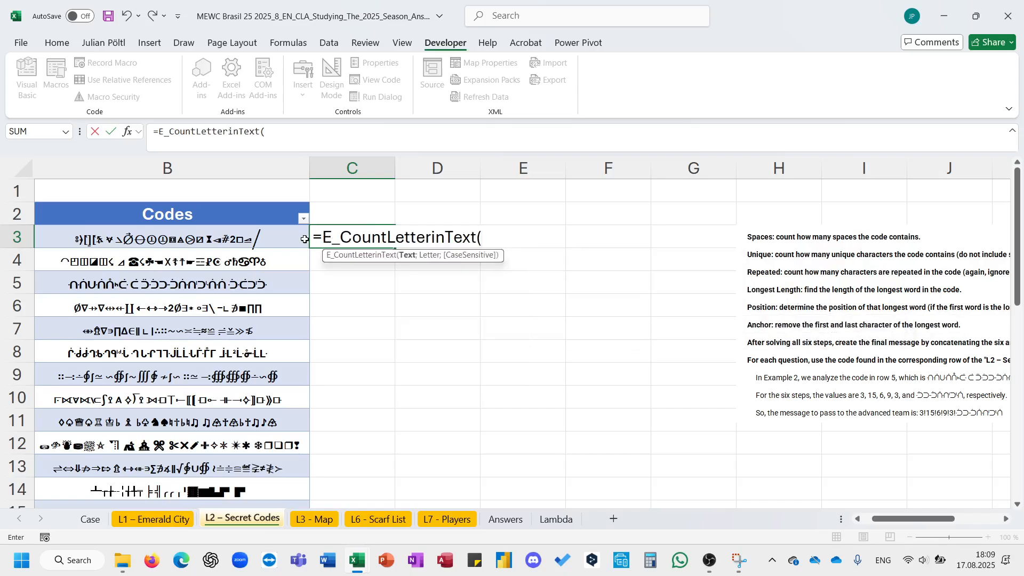
pyautogui.click(304, 240)
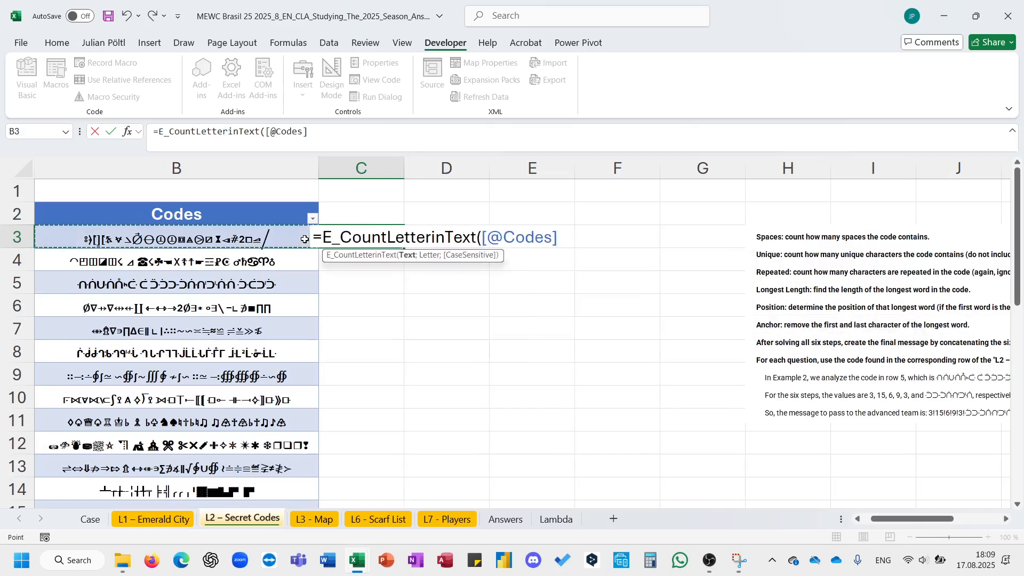
pyautogui.write(';" "')
pyautogui.hotkey('ctrl', 'Return')
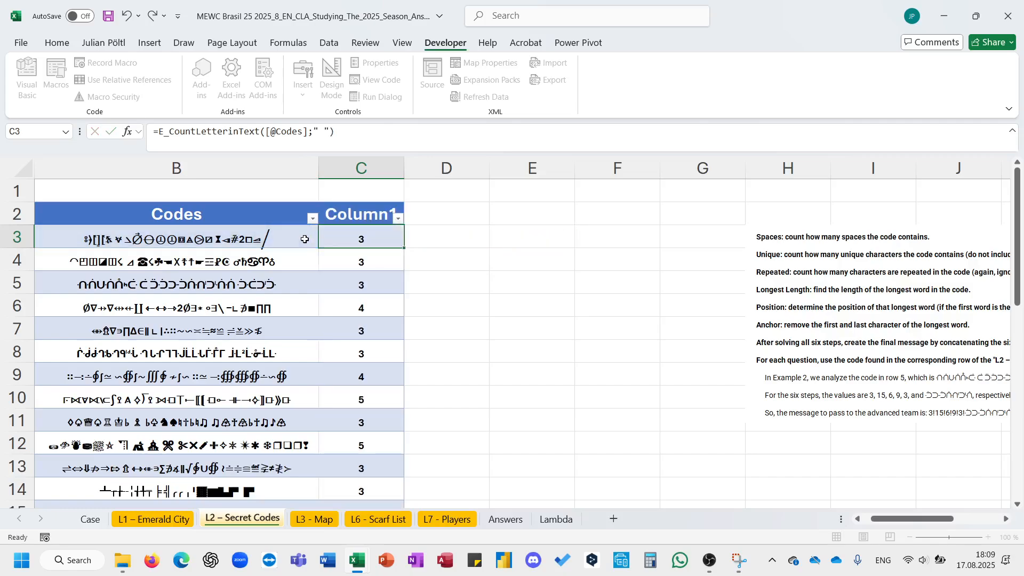
# - Rename the new column header to Spaces and add a further table column headed Uniq
pyautogui.click(373, 214)
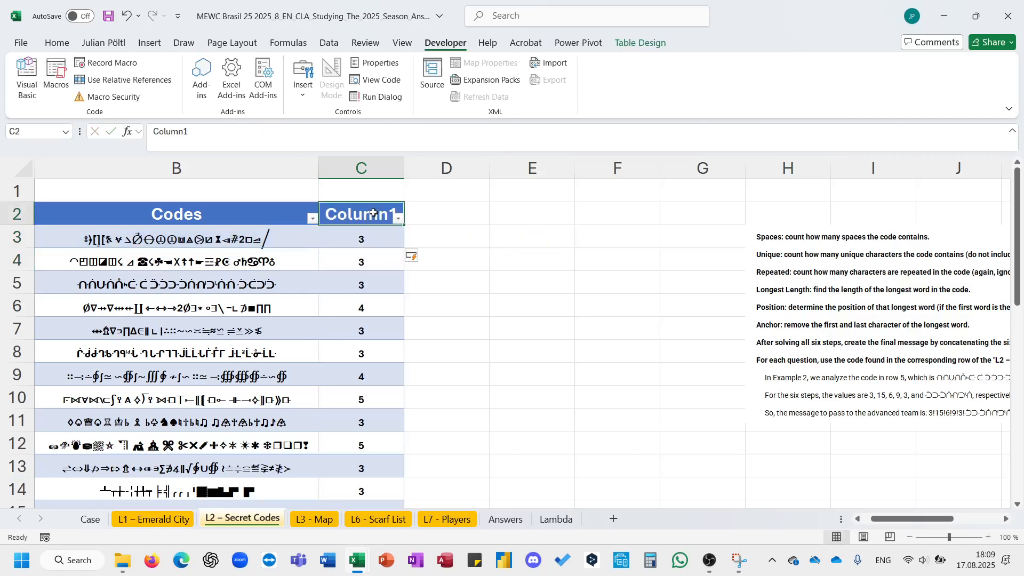
pyautogui.write('Spac4es')
pyautogui.press('BackSpace')
pyautogui.press('BackSpace')
pyautogui.press('BackSpace')
pyautogui.write('es')
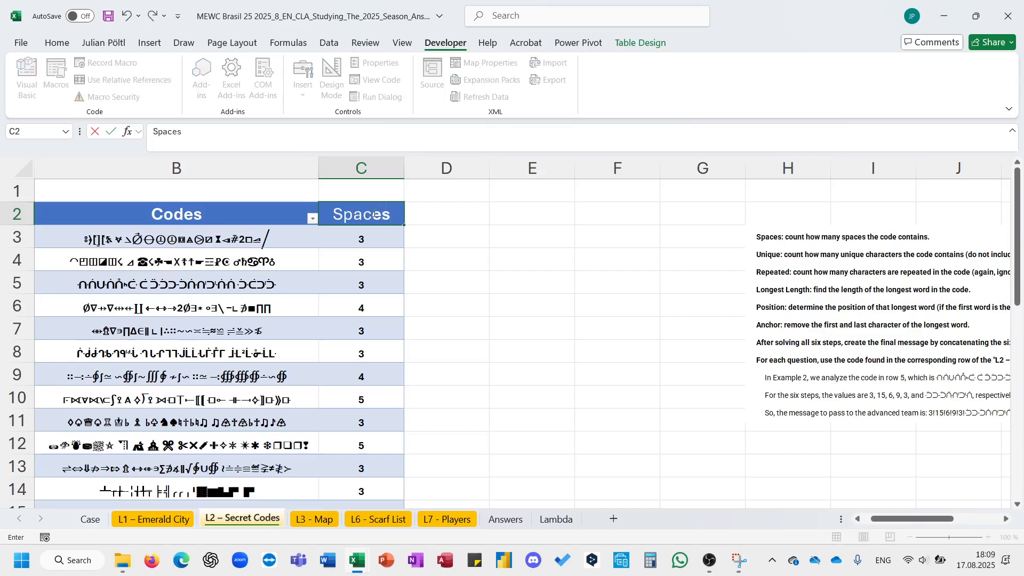
pyautogui.click(436, 211)
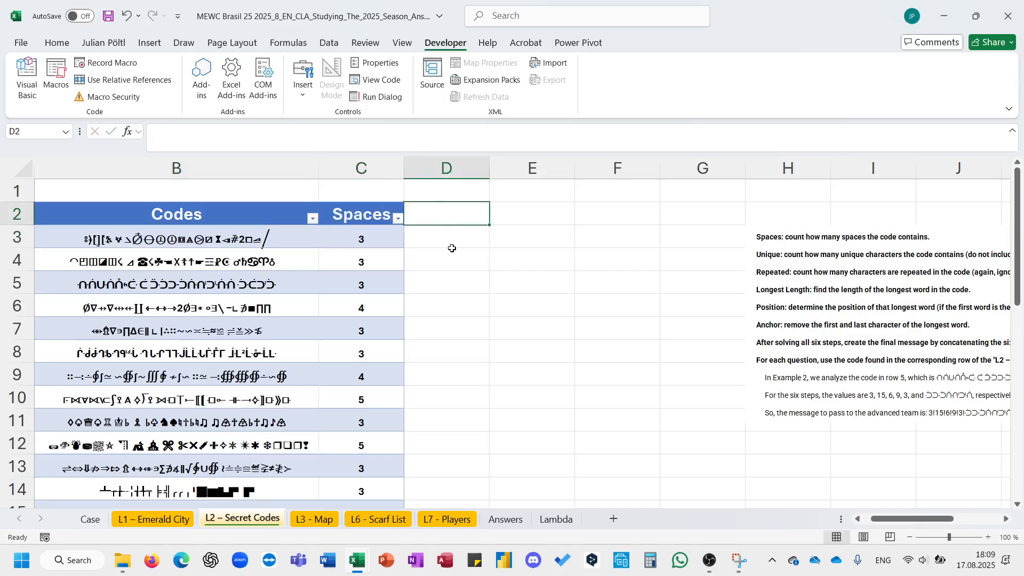
pyautogui.hscroll(3, 439, 284)
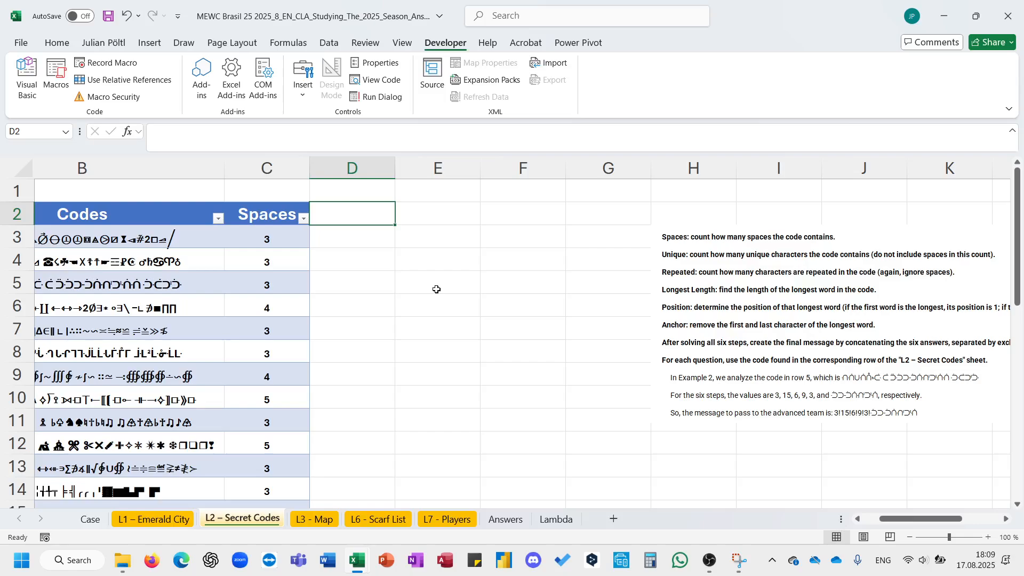
pyautogui.write('Uniq')
pyautogui.press('Return')
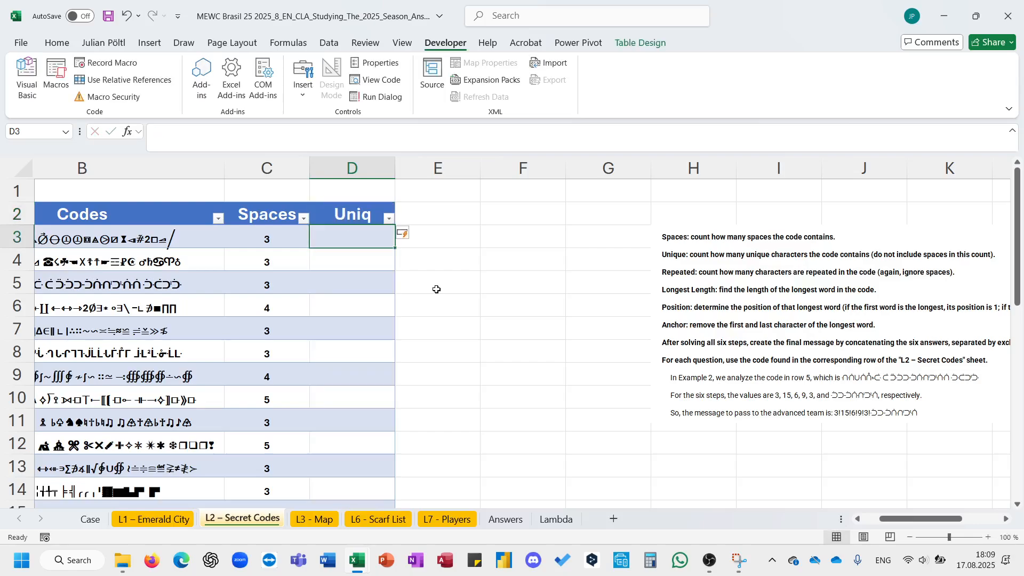
pyautogui.write('=row')
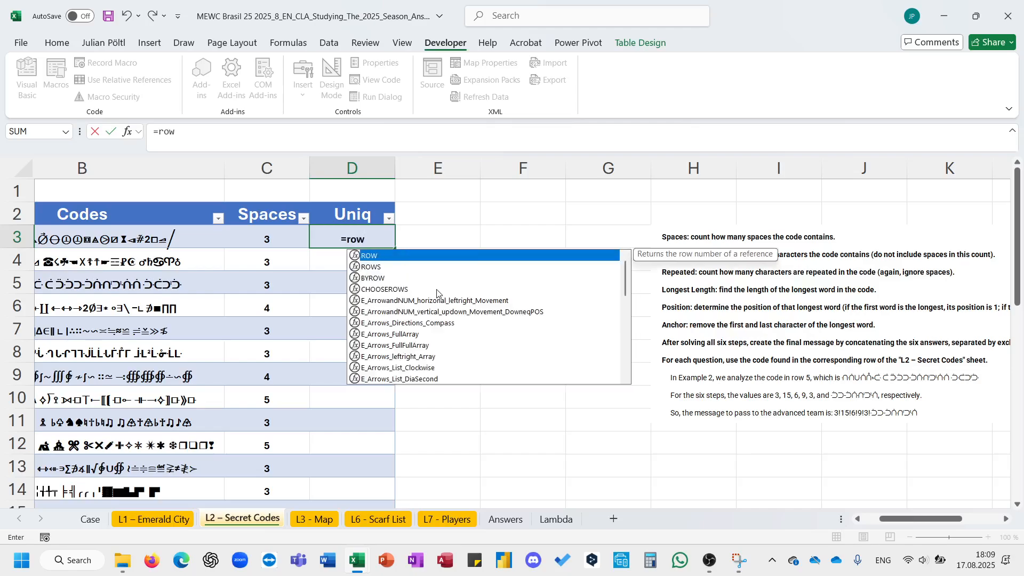
pyautogui.press('Down')
pyautogui.press('Tab')
pyautogui.write('uni')
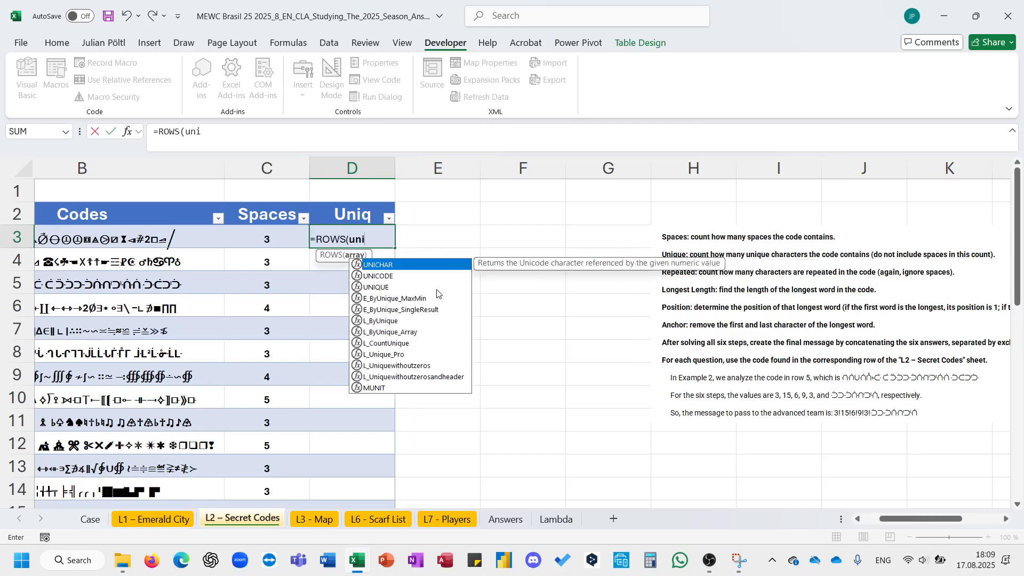
pyautogui.press('Down')
pyautogui.press('Down')
pyautogui.press('Tab')
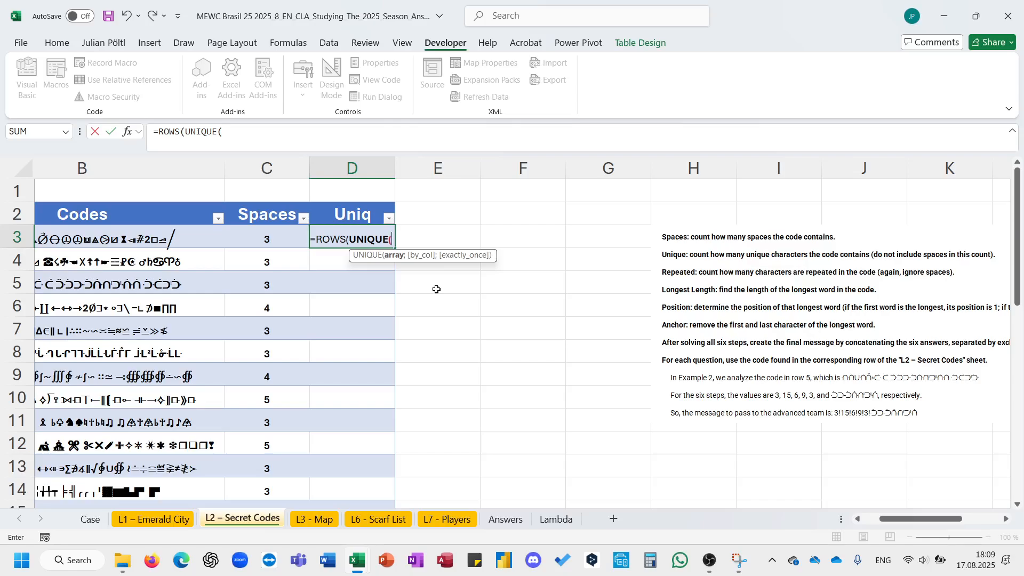
pyautogui.write('p')
pyautogui.press('BackSpace')
pyautogui.write('spli')
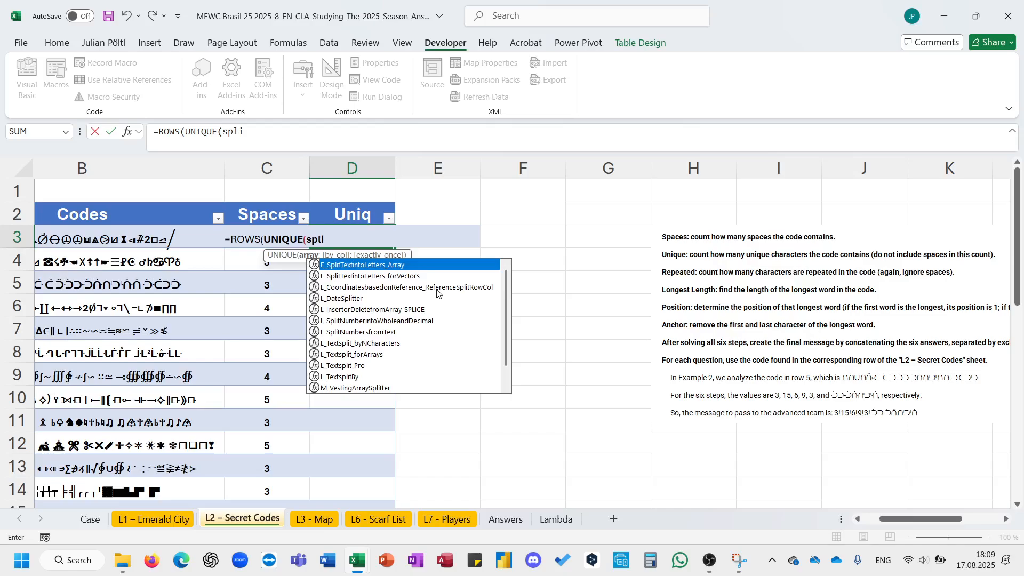
pyautogui.press('Tab')
pyautogui.press('Left')
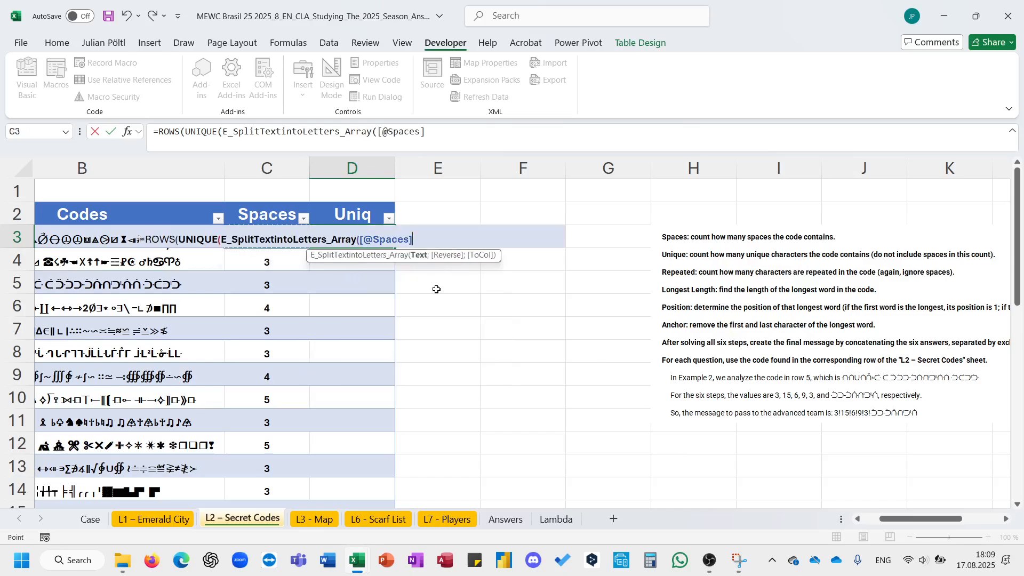
pyautogui.press('Left')
pyautogui.write(';;1')
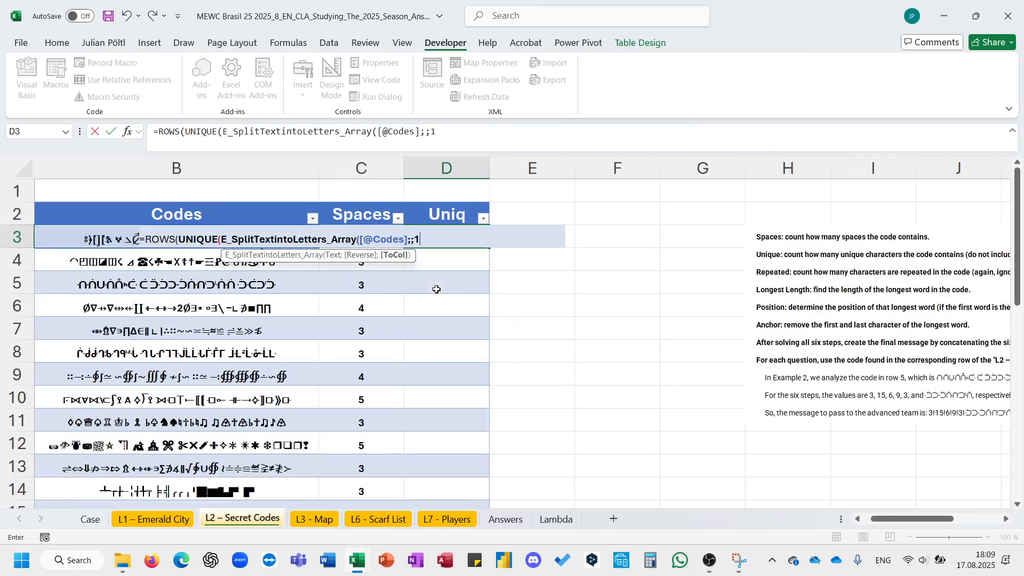
pyautogui.write(')(')
pyautogui.write('))')
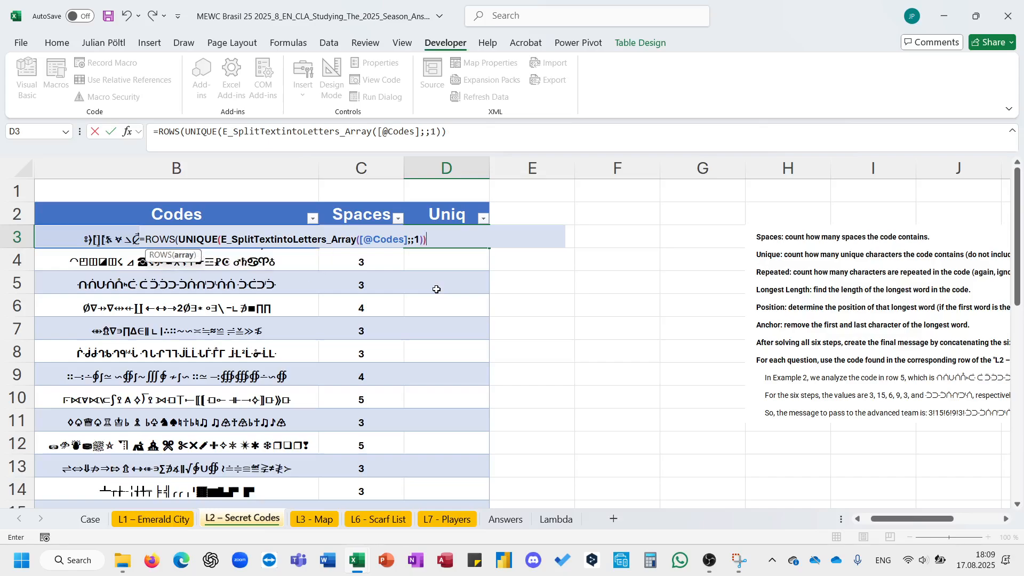
pyautogui.write('-1')
pyautogui.hotkey('ctrl', 'Return')
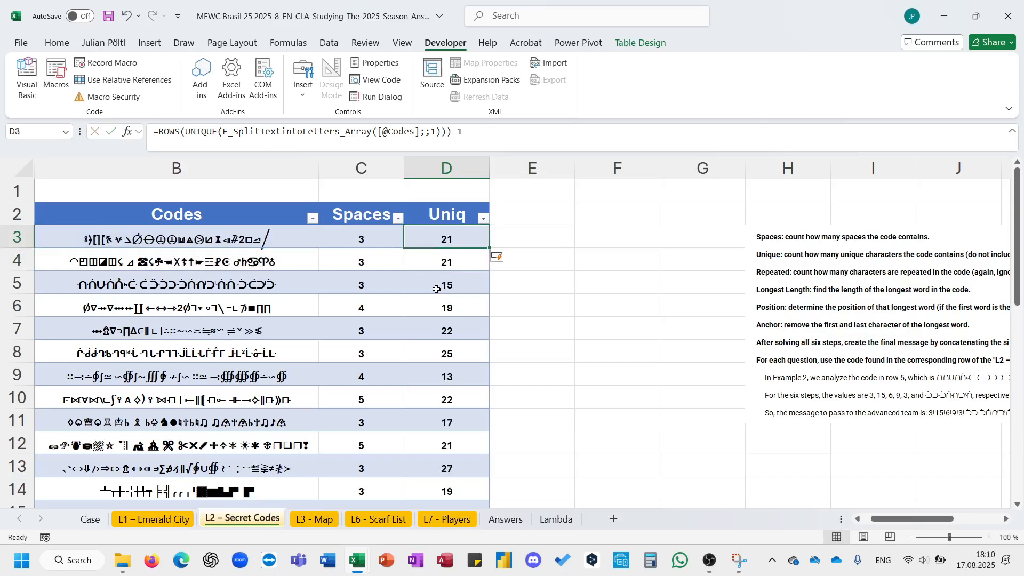
pyautogui.hscroll(2, 729, 279)
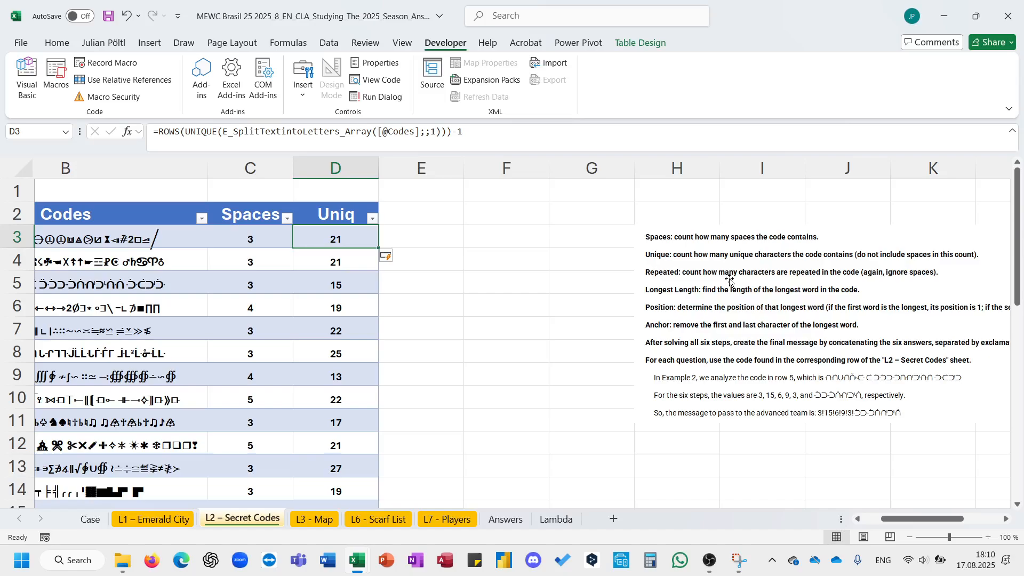
# - Add a new table column headed Rep beside the Uniq column
pyautogui.moveTo(263, 281); pyautogui.dragTo(331, 283)
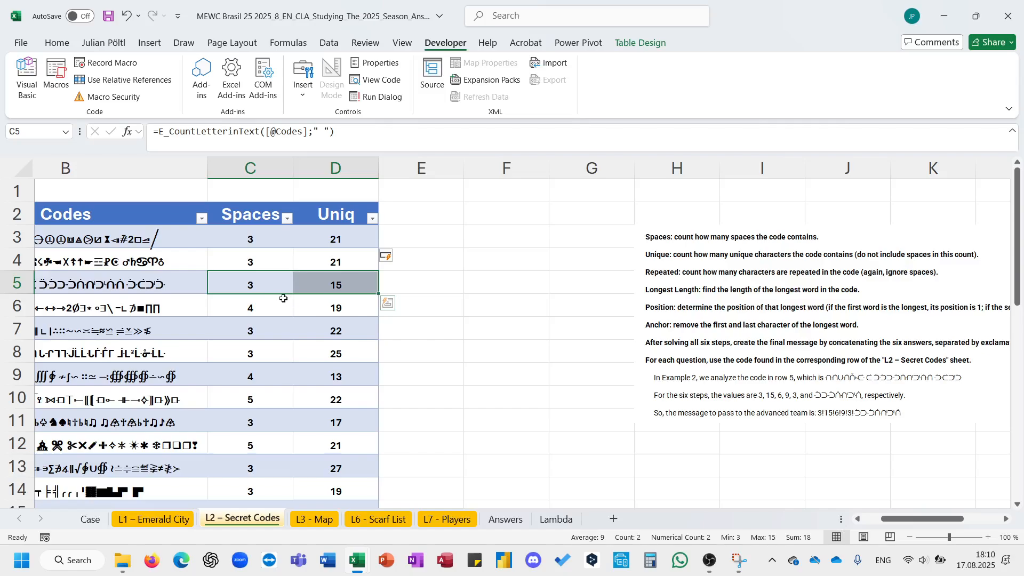
pyautogui.click(336, 281)
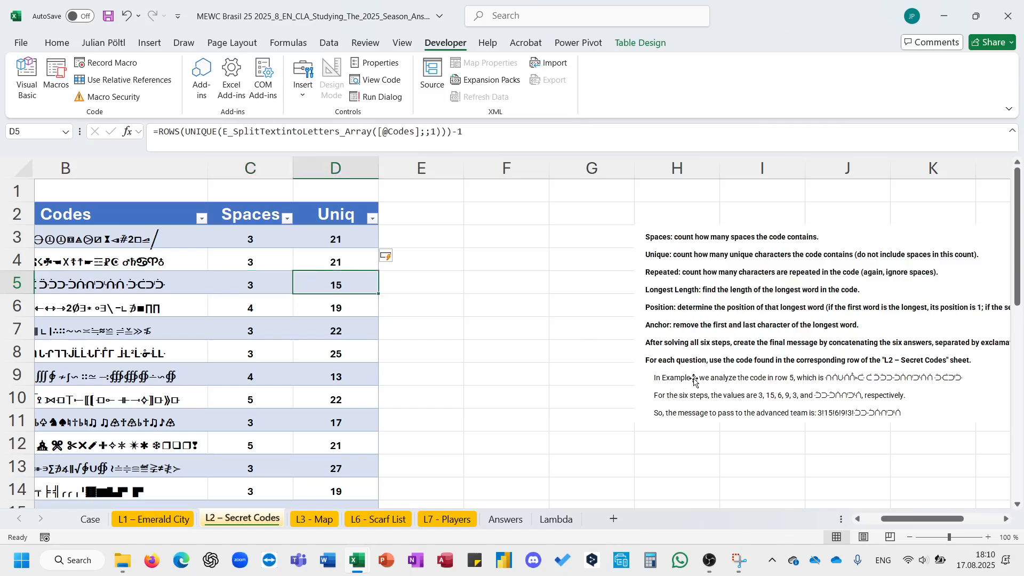
pyautogui.click(438, 211)
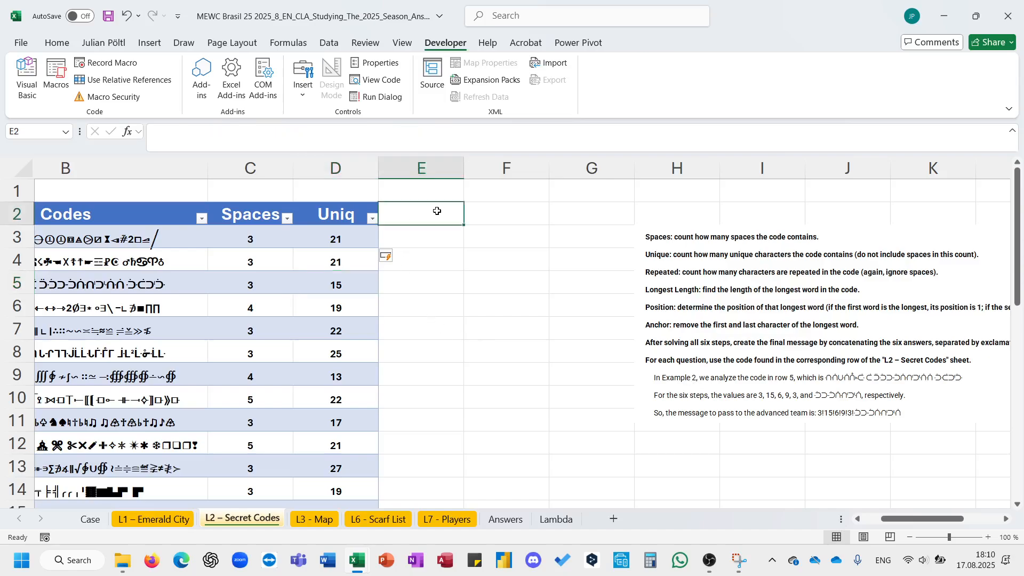
pyautogui.write('Rep')
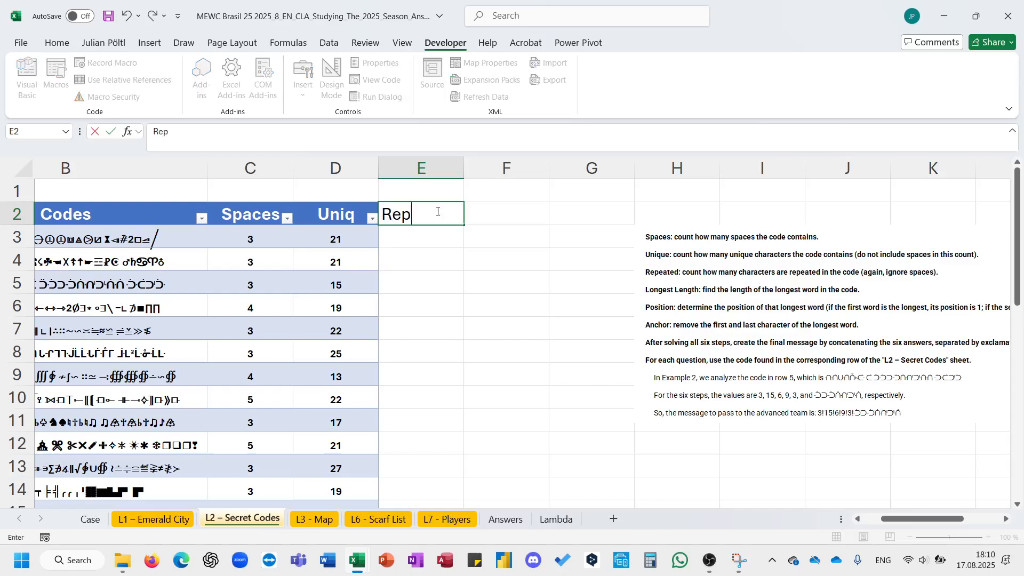
pyautogui.press('Return')
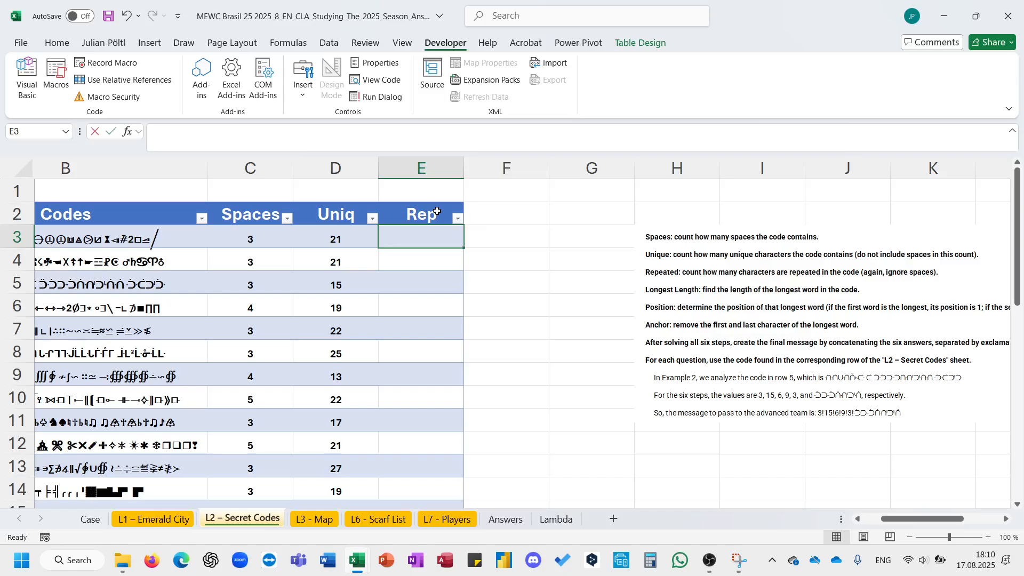
pyautogui.write('=LEN(')
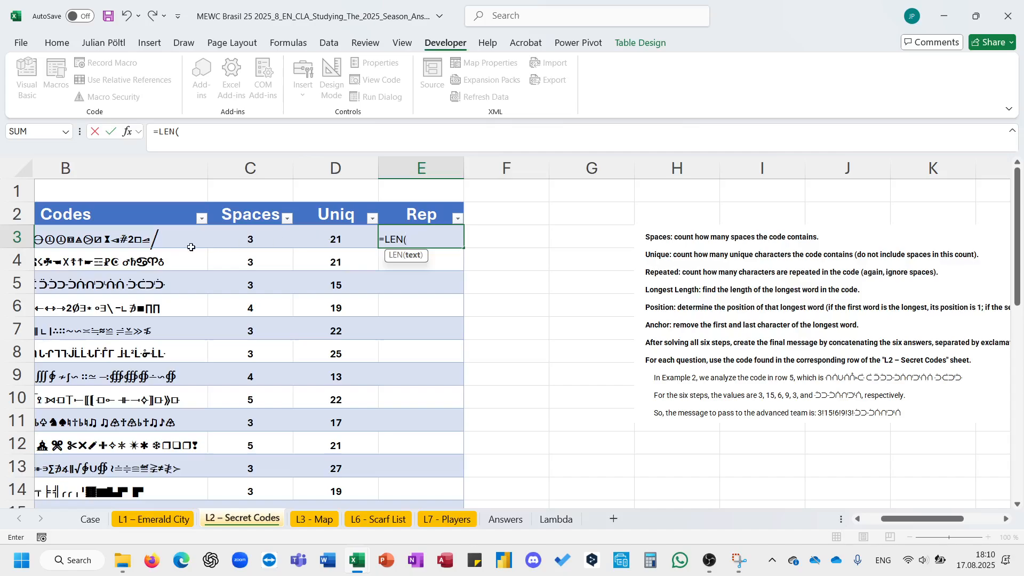
pyautogui.click(170, 240)
pyautogui.hotkey('ctrl', 'Return')
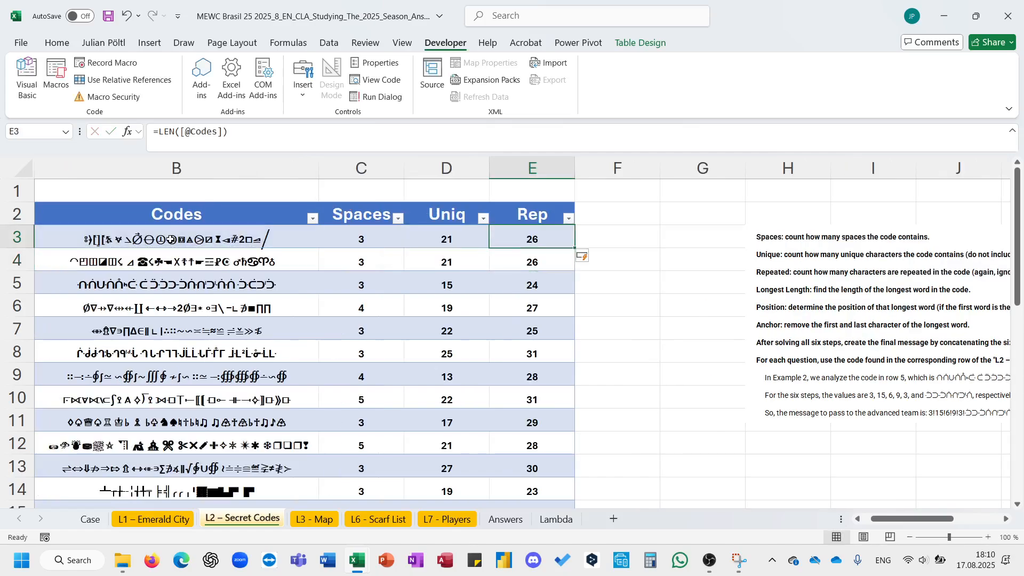
pyautogui.moveTo(514, 282); pyautogui.dragTo(469, 285)
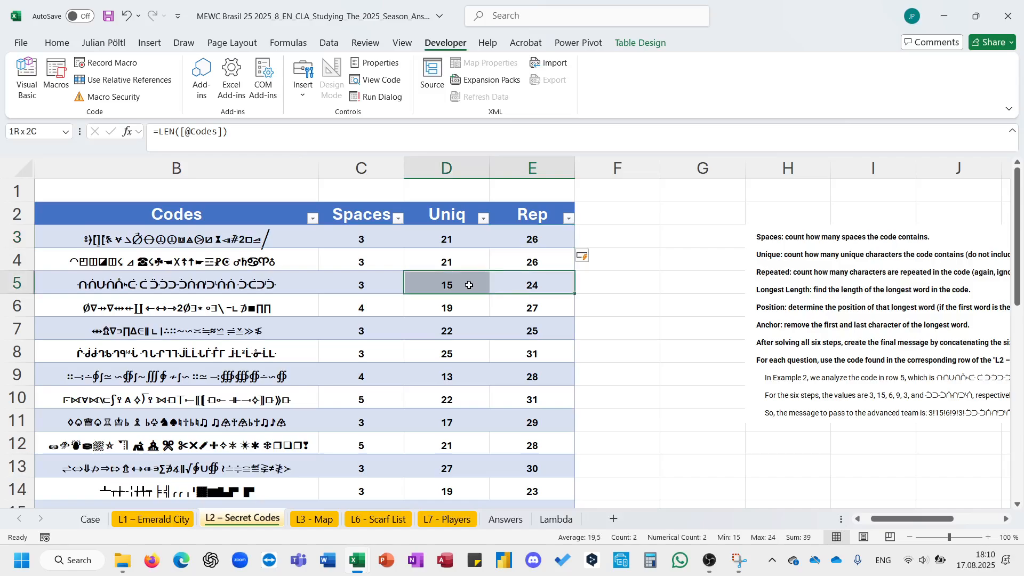
pyautogui.click(504, 240)
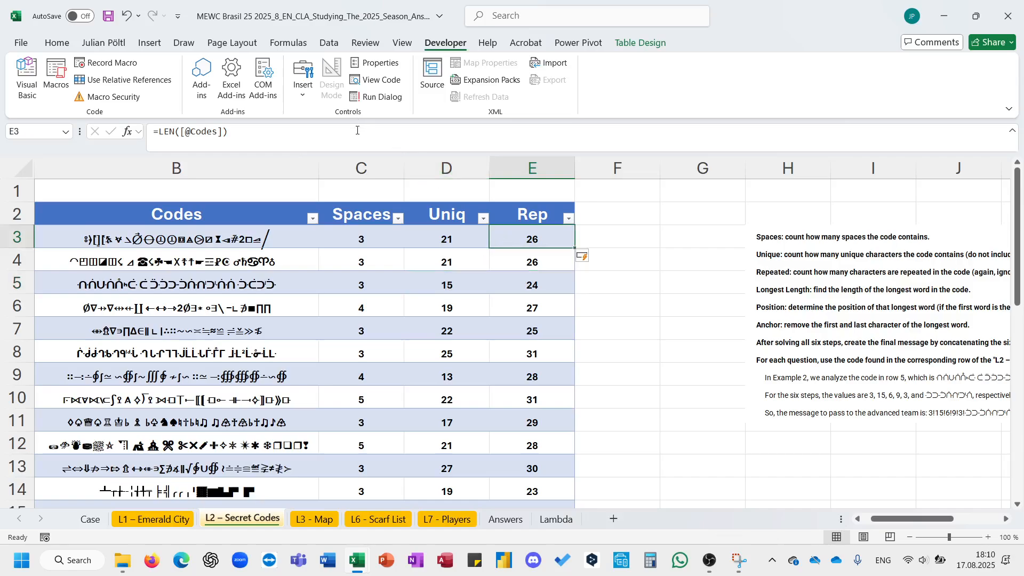
pyautogui.click(350, 138)
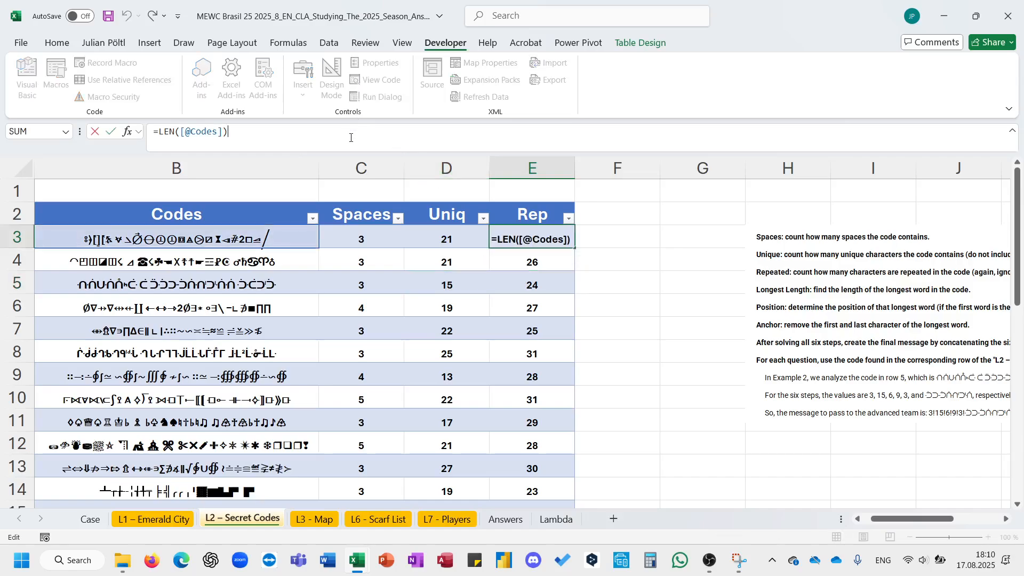
pyautogui.click(441, 246)
pyautogui.write('-')
pyautogui.click(388, 237)
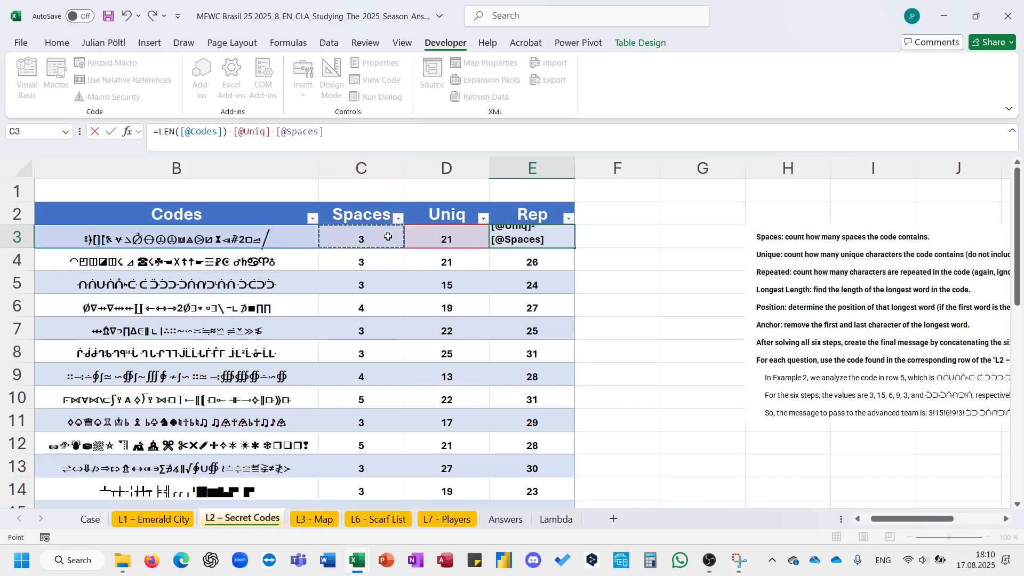
pyautogui.press('Return')
pyautogui.press('Up')
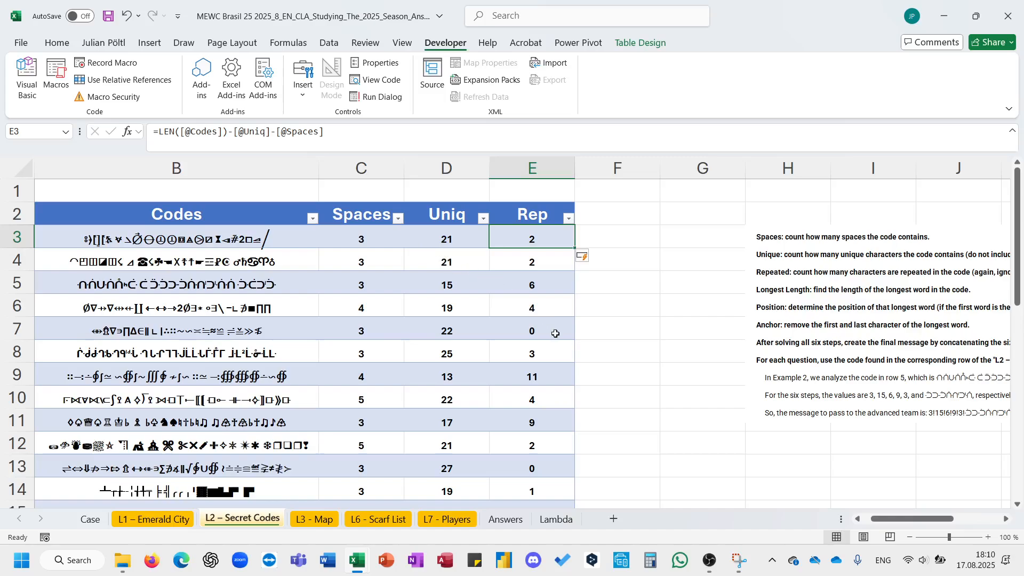
# - Add a further table column headed LL
pyautogui.hscroll(2, 555, 333)
pyautogui.click(547, 213)
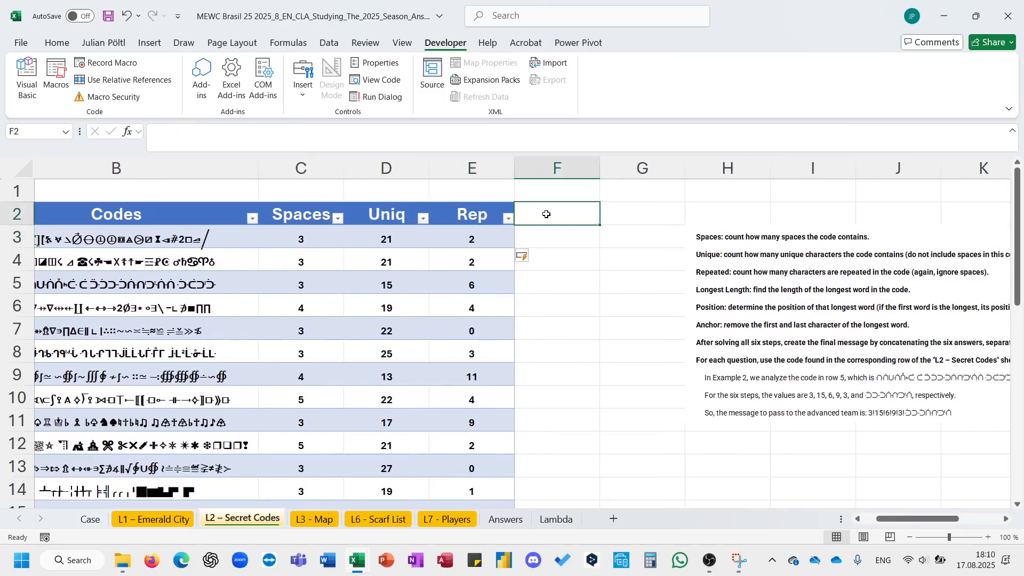
pyautogui.write('LL')
pyautogui.press('Return')
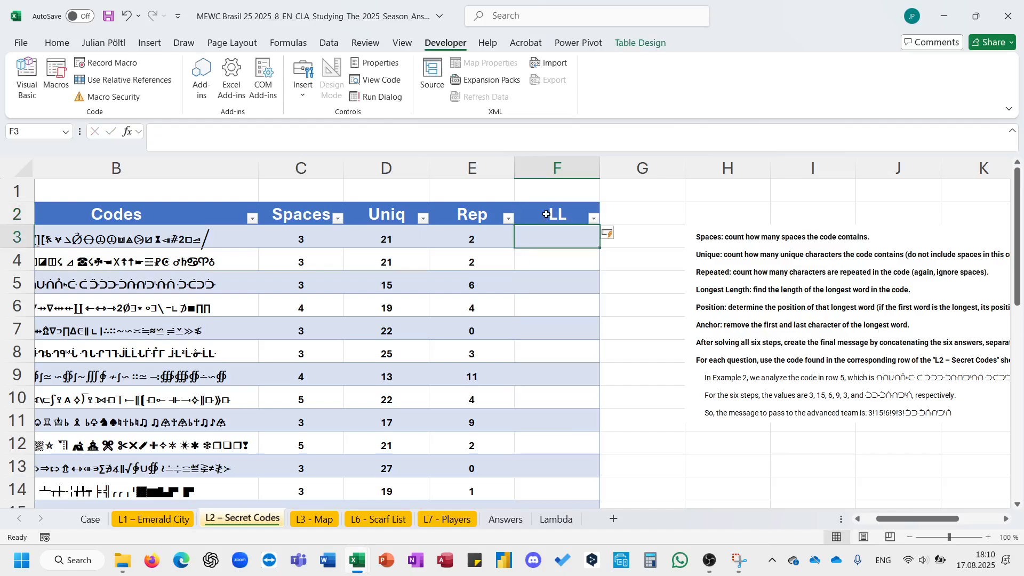
pyautogui.hscroll(1, 589, 275)
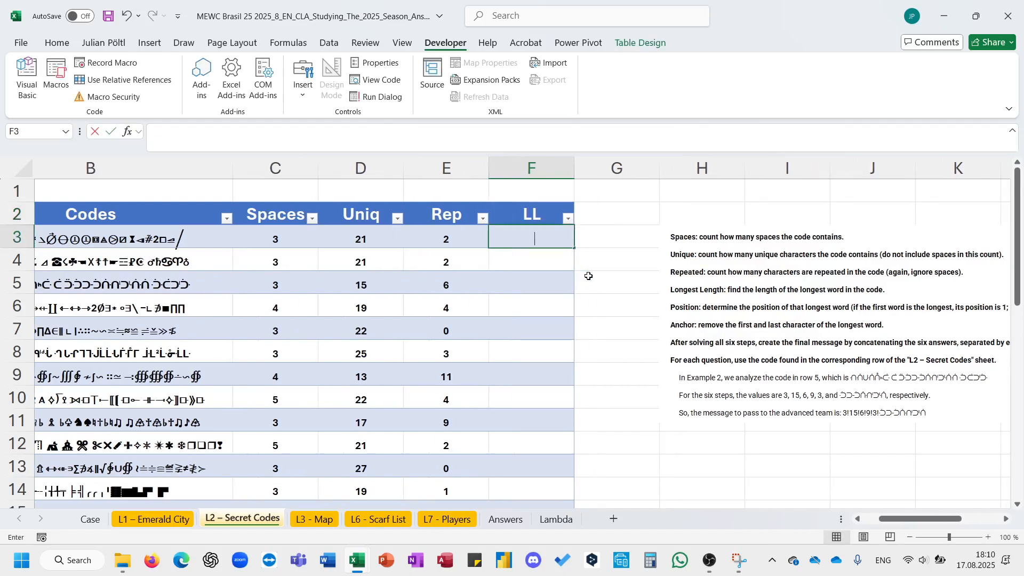
pyautogui.write('=max')
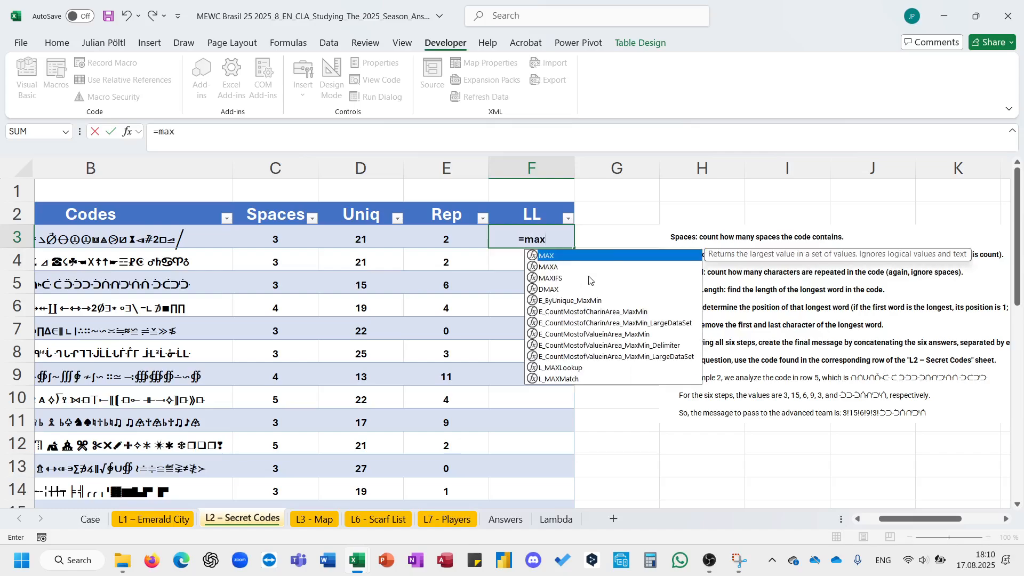
pyautogui.press('Tab')
pyautogui.write('len')
pyautogui.press('Tab')
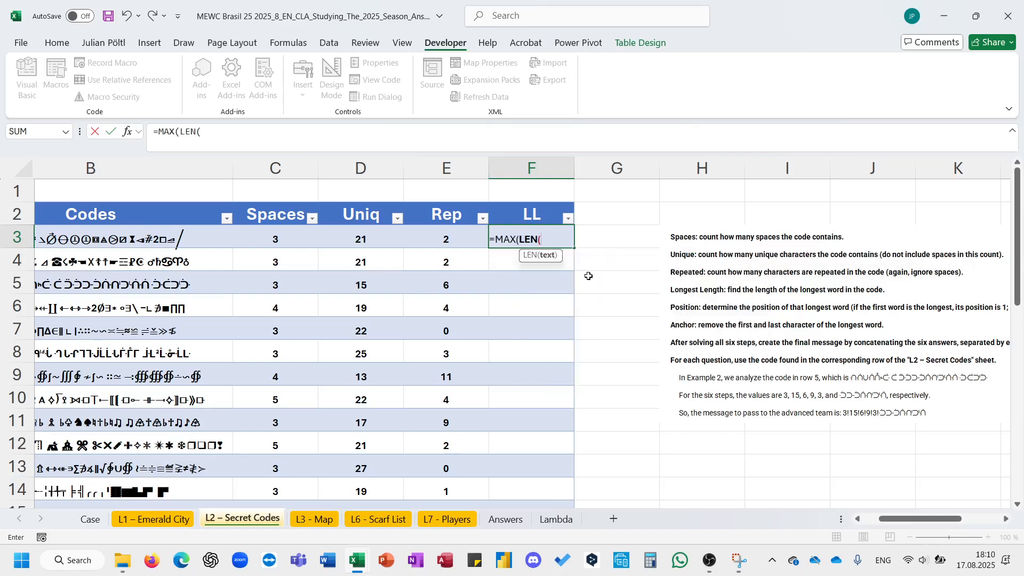
pyautogui.write('textsplit')
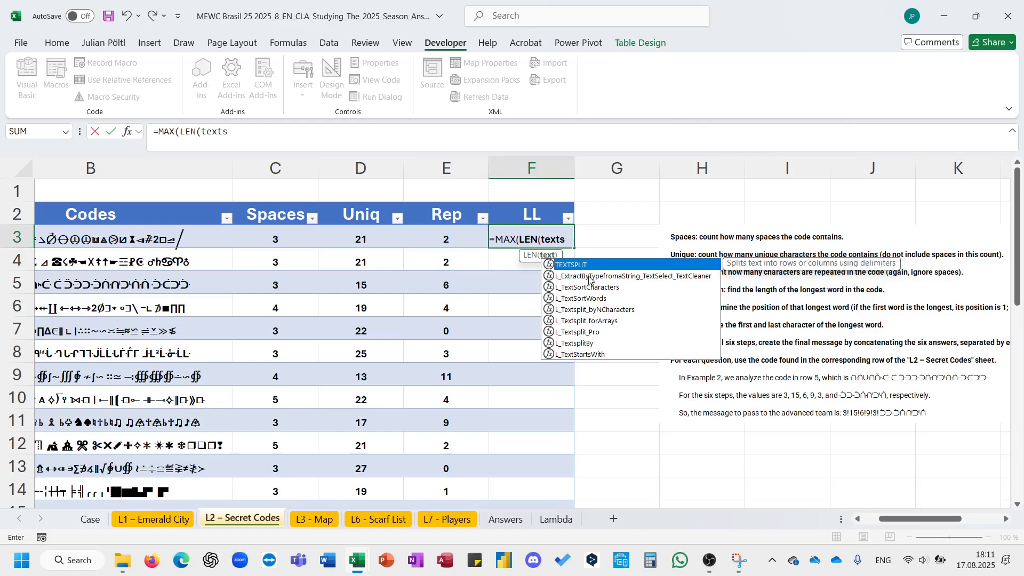
pyautogui.press('Tab')
pyautogui.press('Left')
pyautogui.press('Left')
pyautogui.press('Left')
pyautogui.press('Left')
pyautogui.write(';')
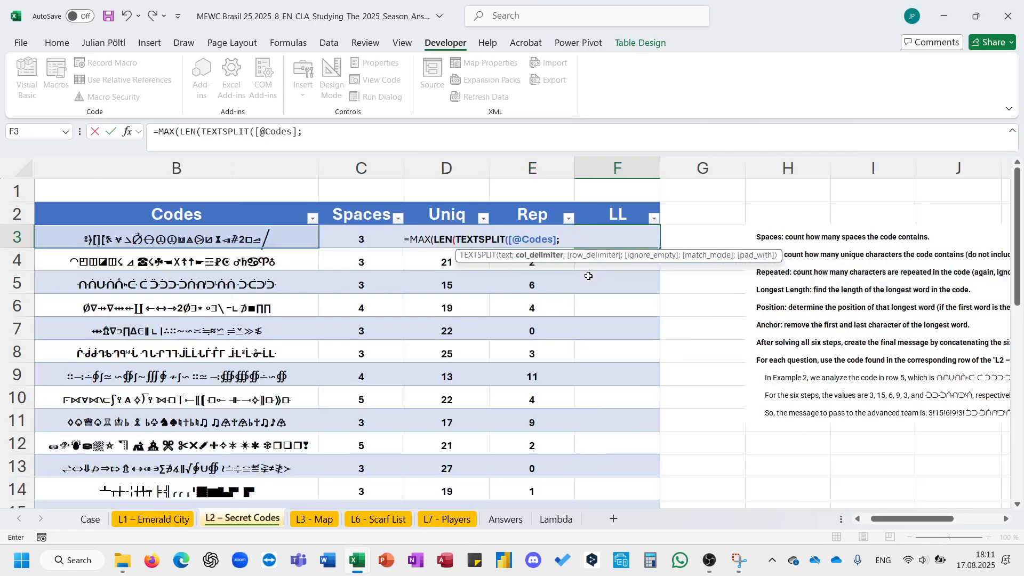
pyautogui.write('" ")))')
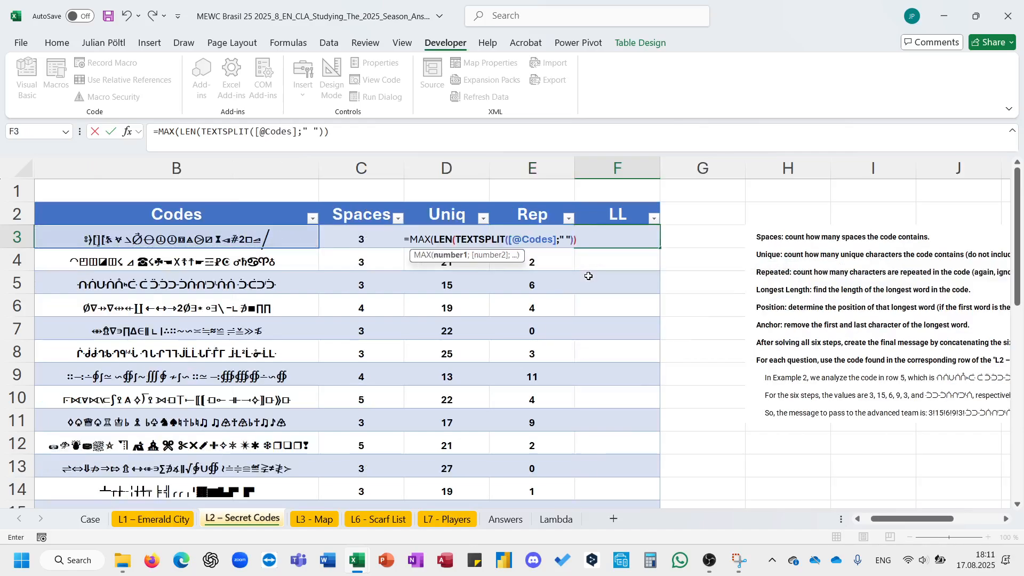
pyautogui.press('Return')
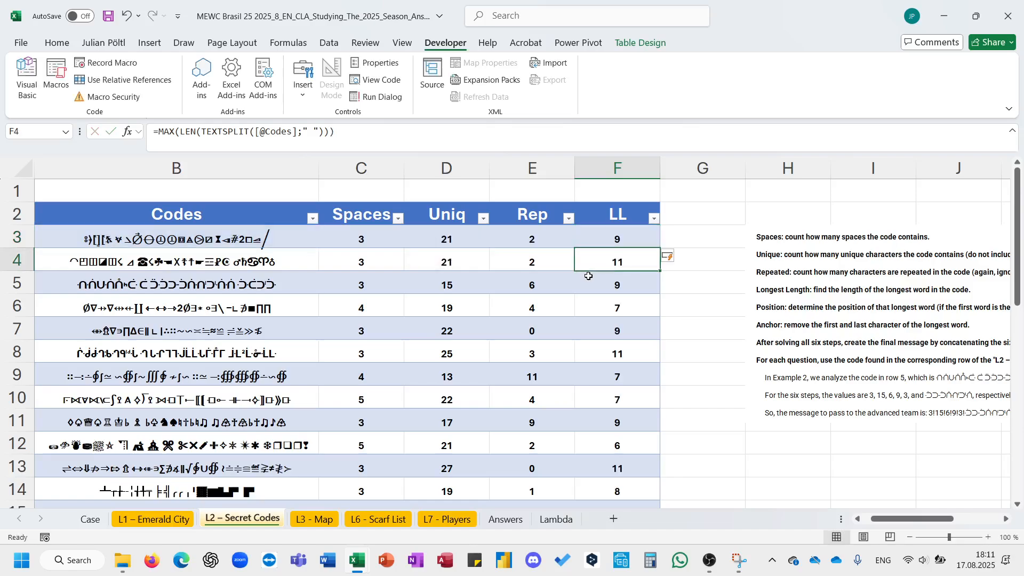
pyautogui.press('Up')
# - Move the instructions picture about one column further right, away from the table
pyautogui.moveTo(404, 288); pyautogui.dragTo(623, 279)
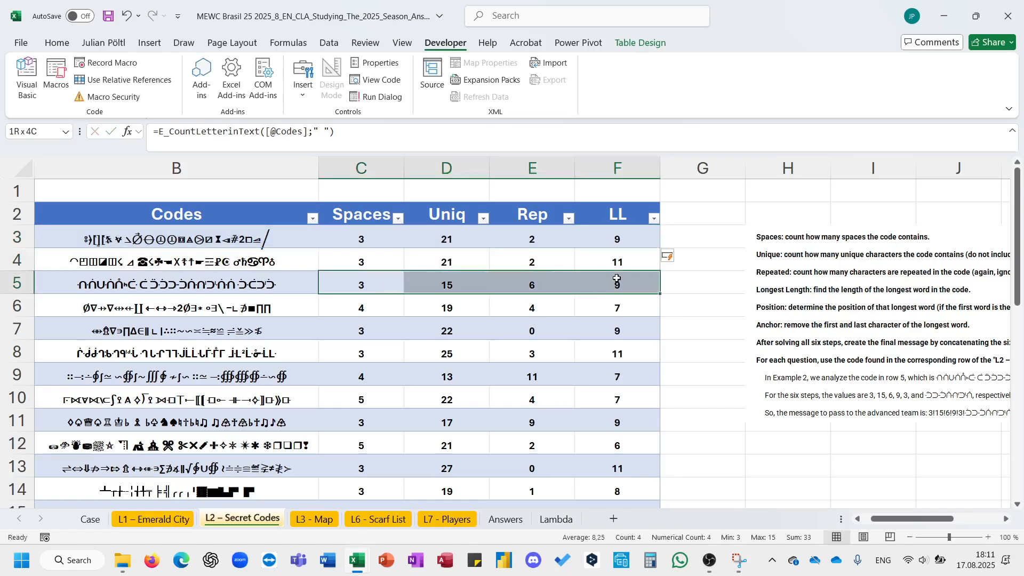
pyautogui.hscroll(3, 625, 278)
pyautogui.click(668, 293)
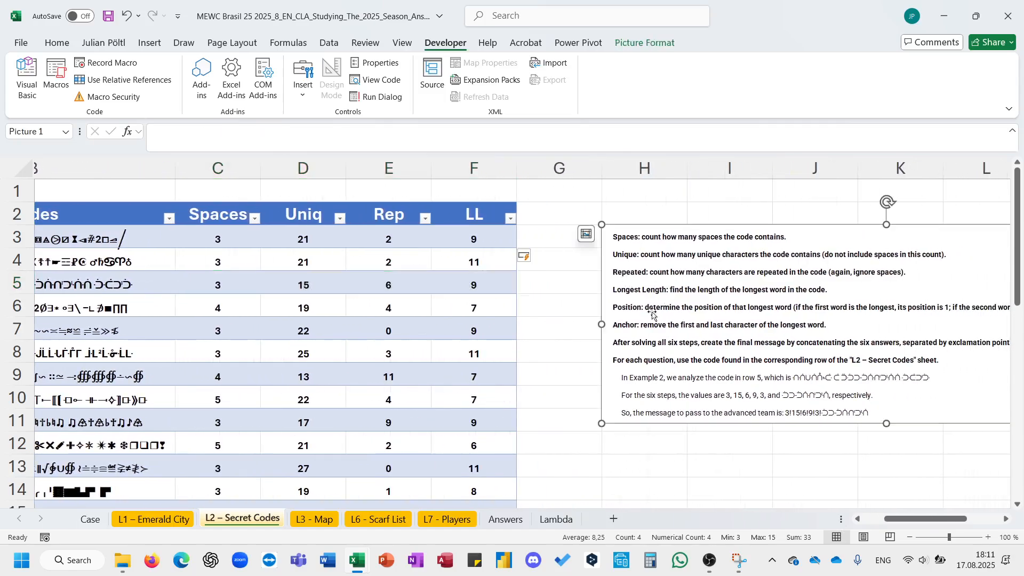
pyautogui.moveTo(644, 327); pyautogui.dragTo(741, 329)
pyautogui.hscroll(2, 677, 341)
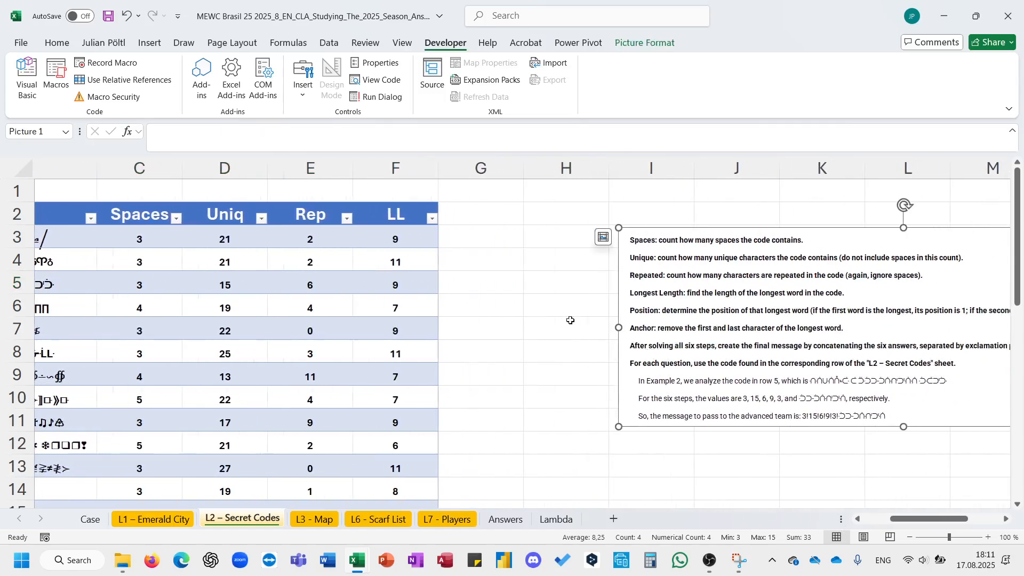
pyautogui.hscroll(1, 525, 295)
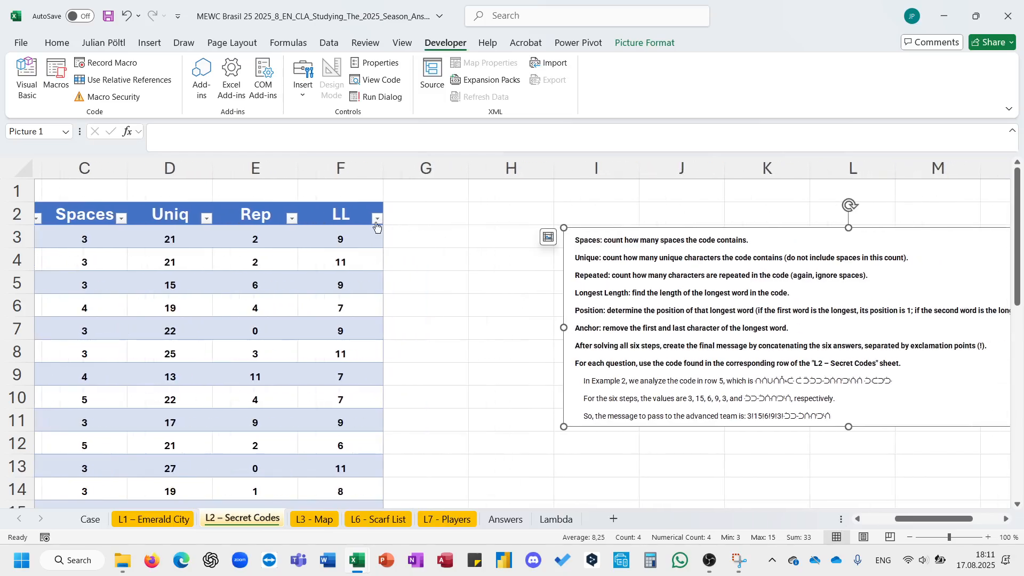
# - Add a further table column headed PL
pyautogui.click(412, 231)
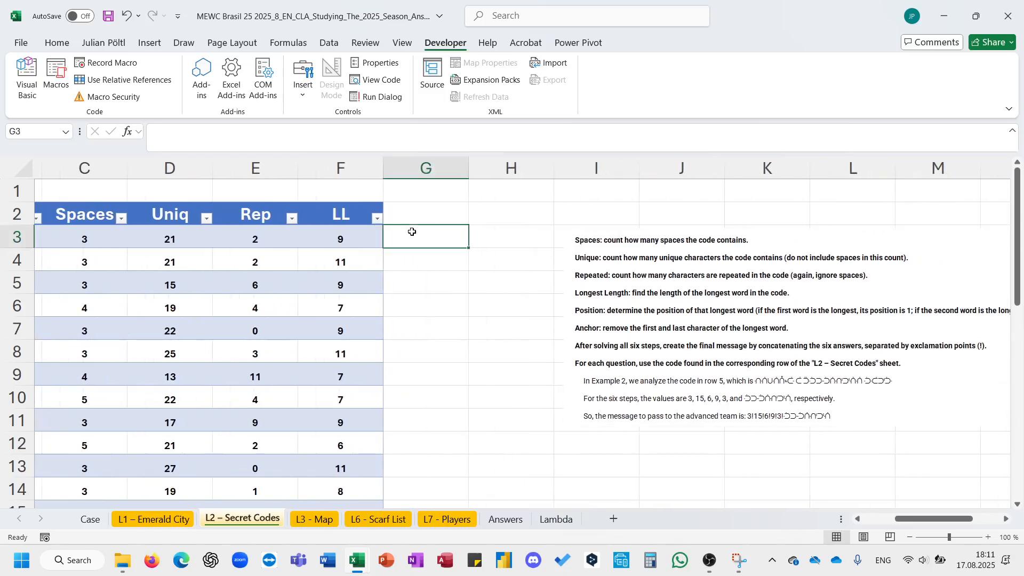
pyautogui.press('Up')
pyautogui.press('Up')
pyautogui.press('Down')
pyautogui.press('Down')
pyautogui.press('Up')
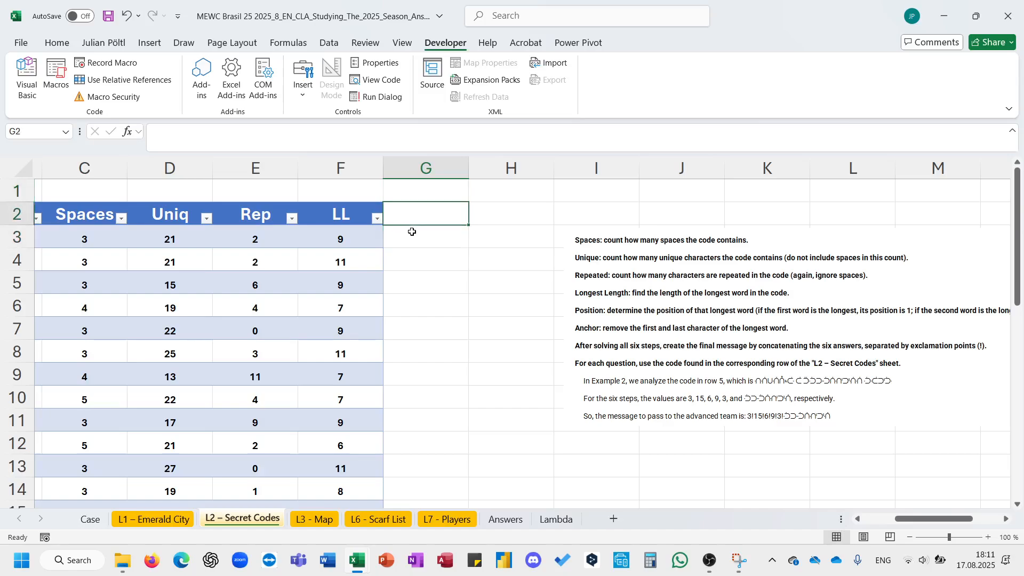
pyautogui.write('PL')
pyautogui.press('Return')
pyautogui.write('=')
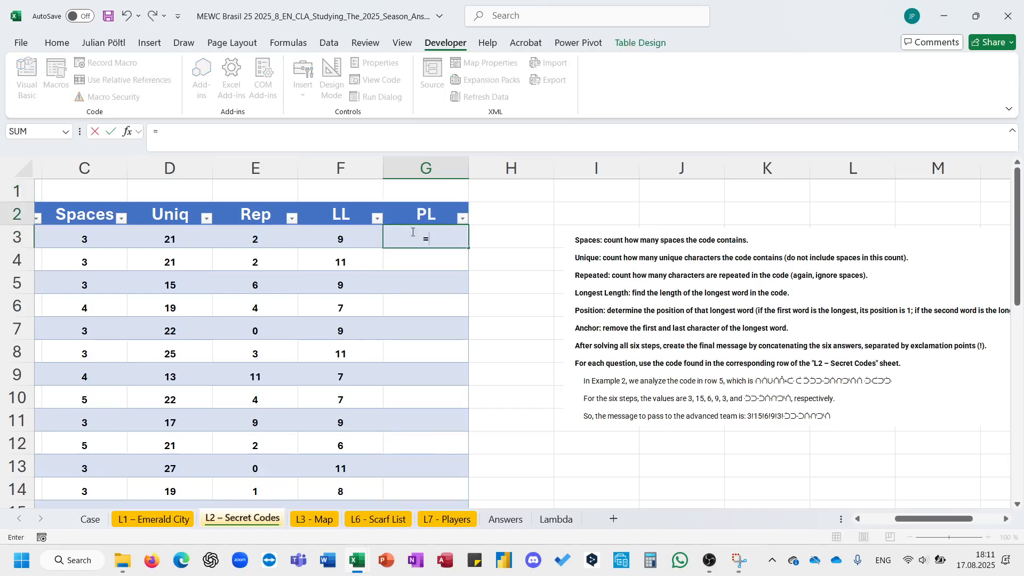
pyautogui.write('XMATCH(')
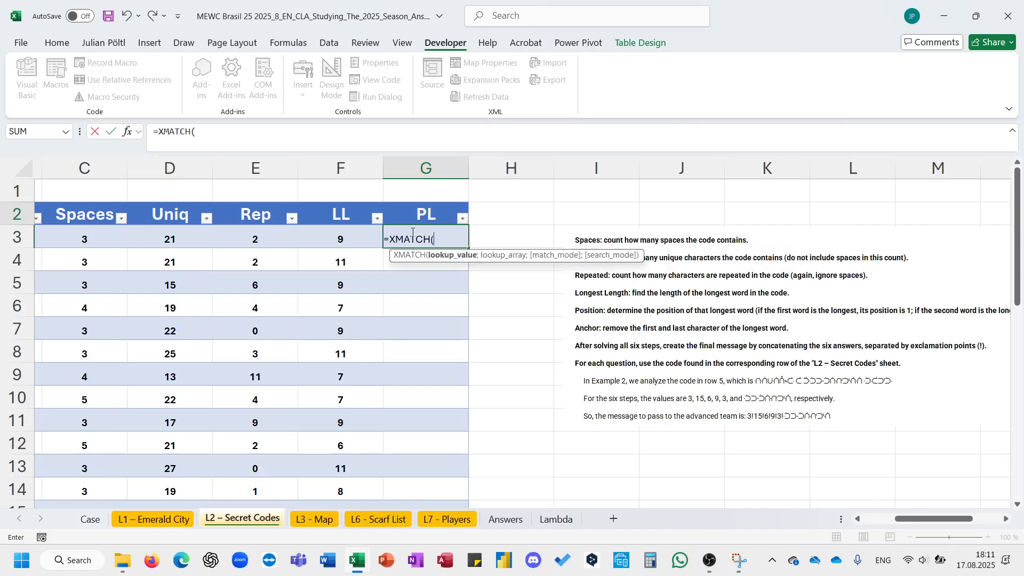
pyautogui.click(351, 238)
pyautogui.write(';')
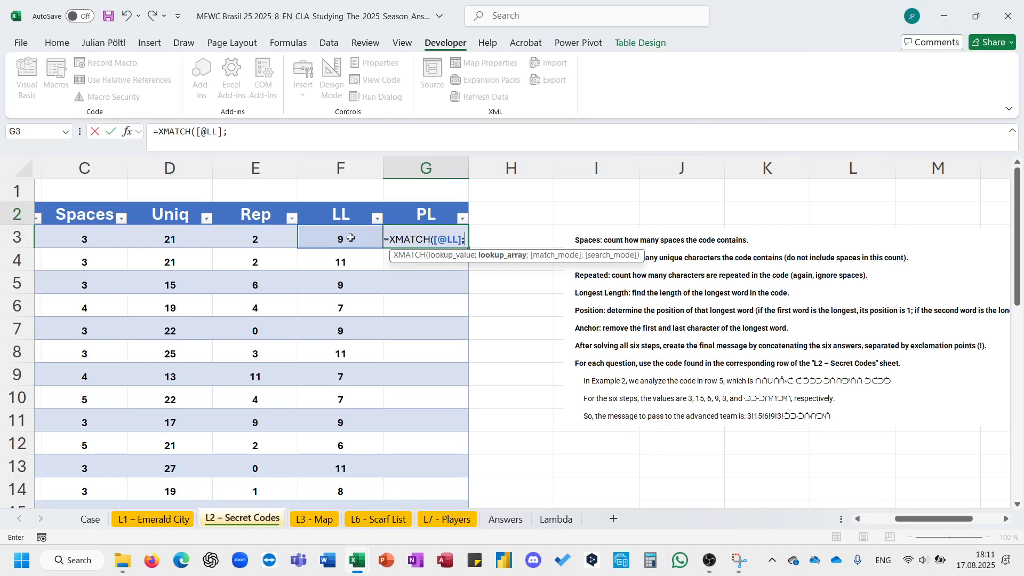
pyautogui.write('len')
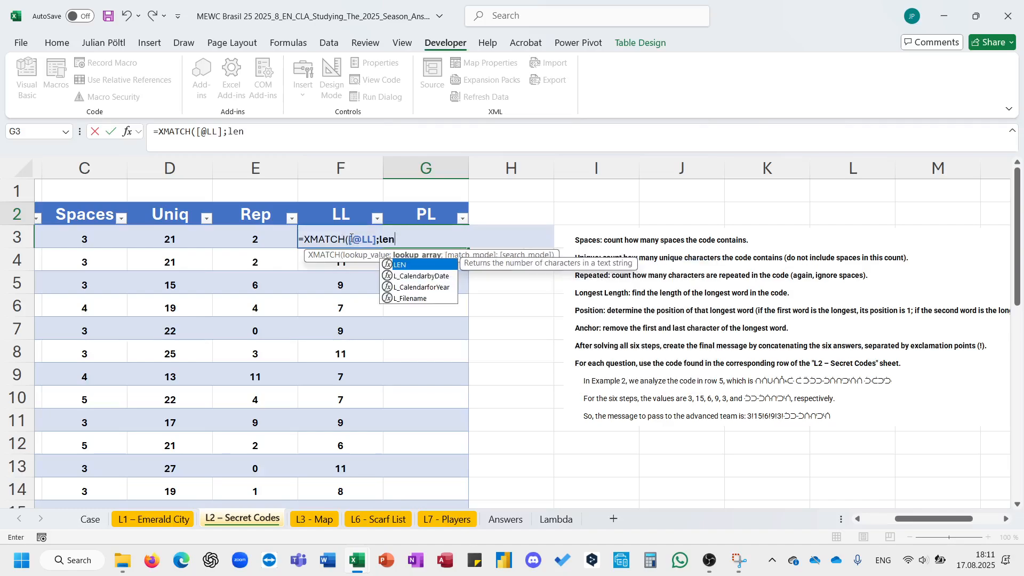
pyautogui.press('BackSpace')
pyautogui.press('BackSpace')
pyautogui.write('en')
pyautogui.press('Tab')
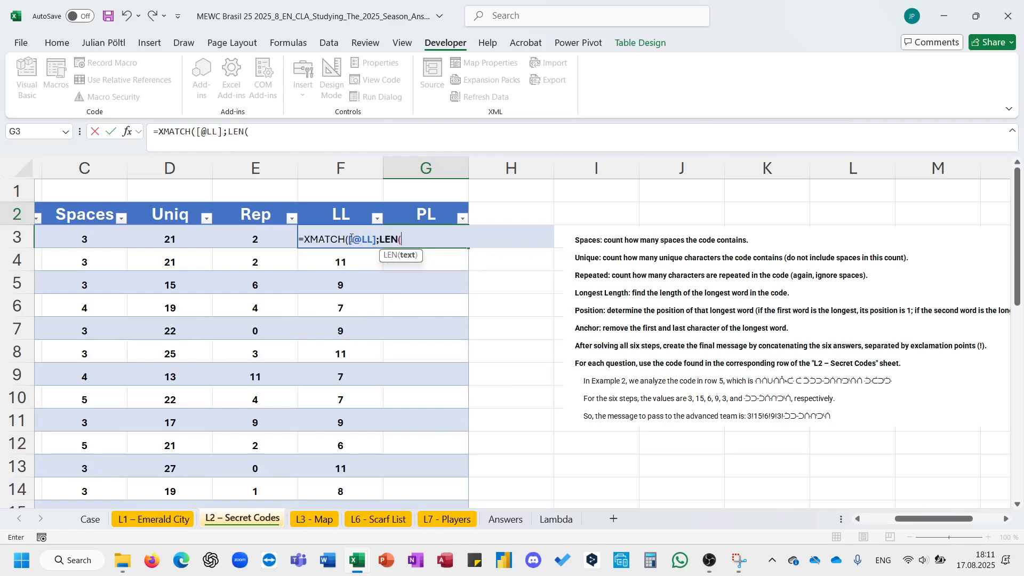
pyautogui.write('Texts')
pyautogui.press('Tab')
pyautogui.press('Left')
pyautogui.press('Left')
pyautogui.press('Left')
pyautogui.press('Left')
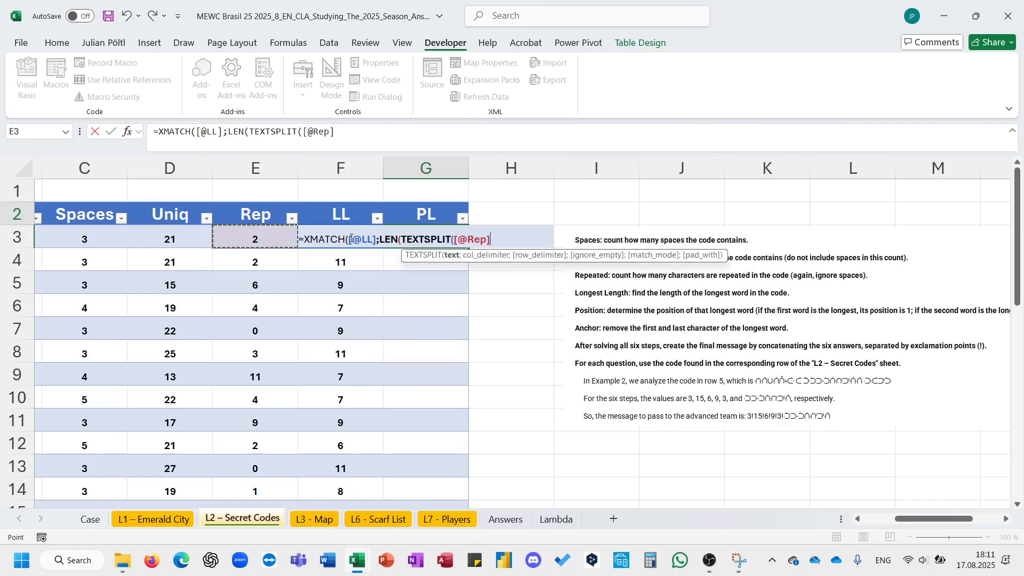
pyautogui.press('Left')
pyautogui.press('Left')
pyautogui.press('Right')
pyautogui.write(';')
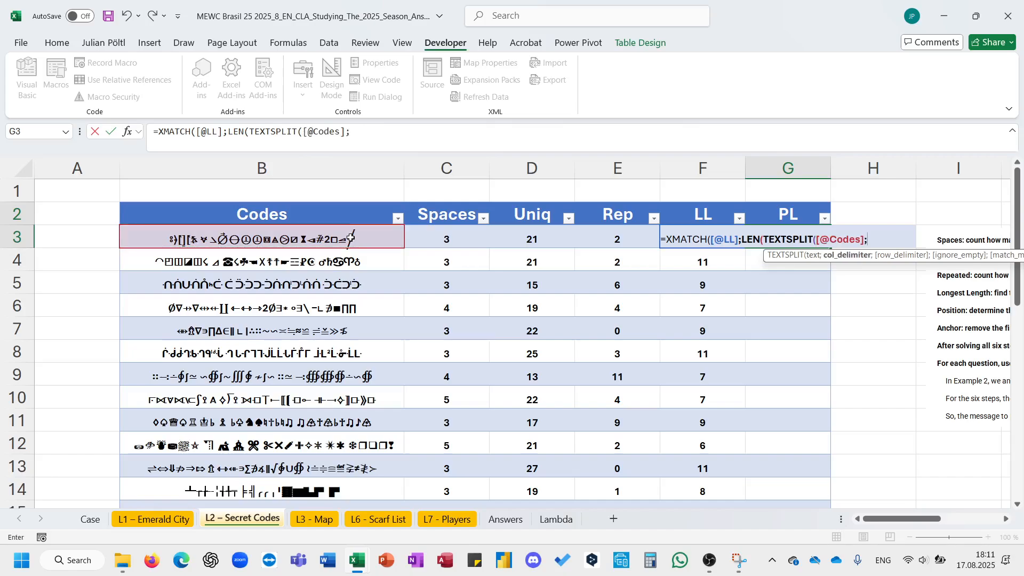
pyautogui.write('" "))')
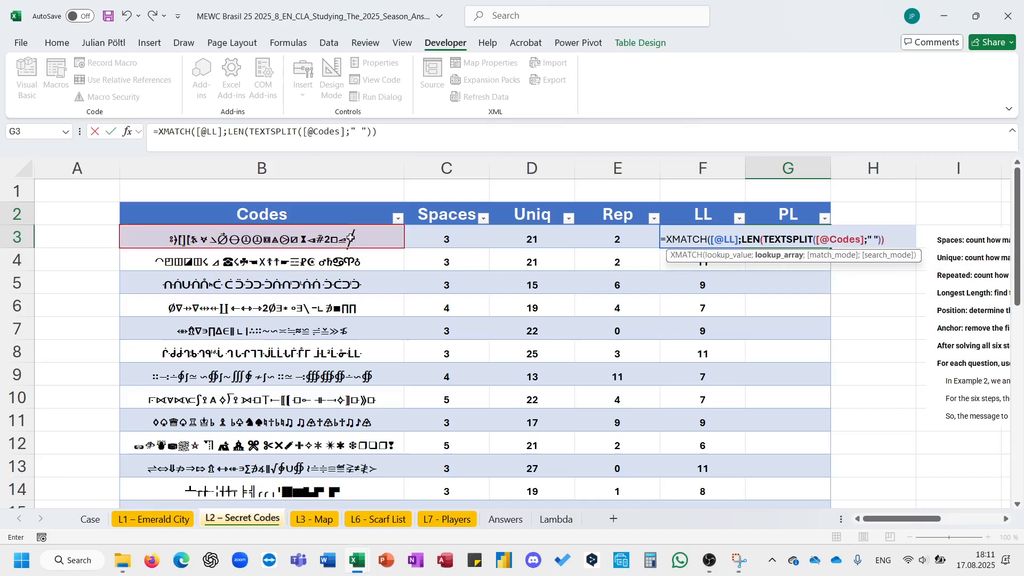
pyautogui.write(')')
pyautogui.press('Return')
pyautogui.press('Up')
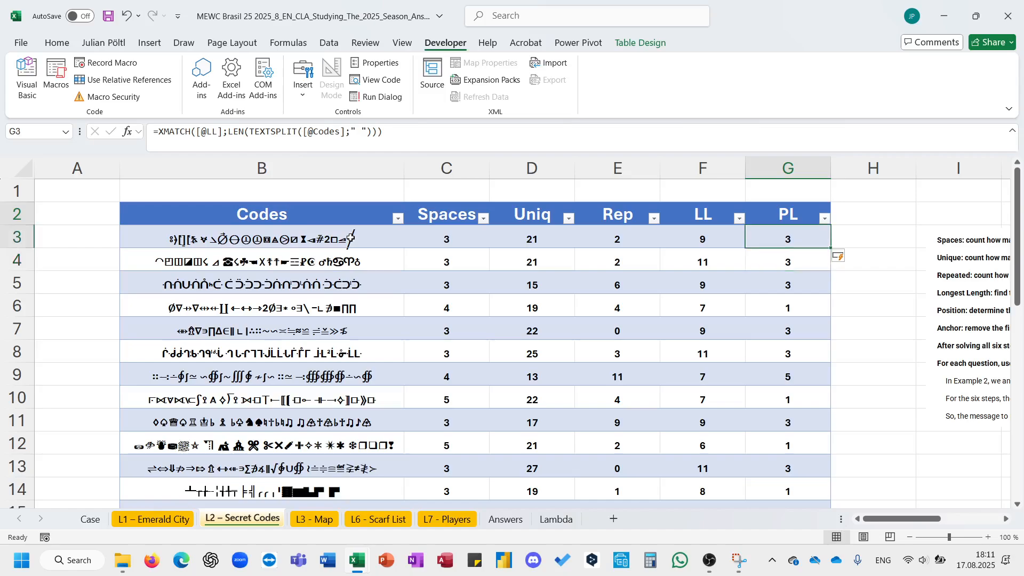
# - Add a further table column headed LW
pyautogui.hscroll(1, 506, 310)
pyautogui.hscroll(3, 506, 310)
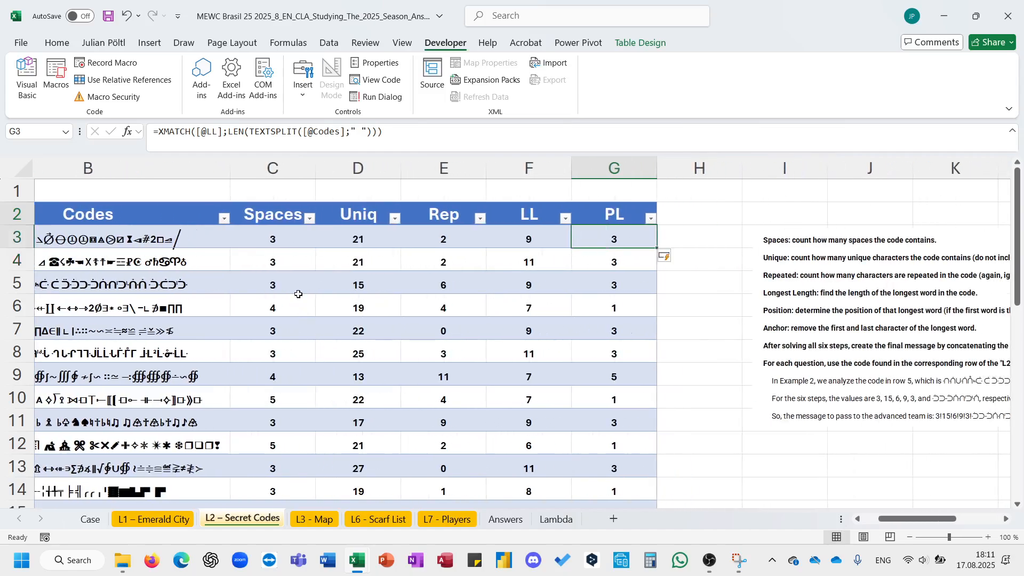
pyautogui.hscroll(5, 651, 328)
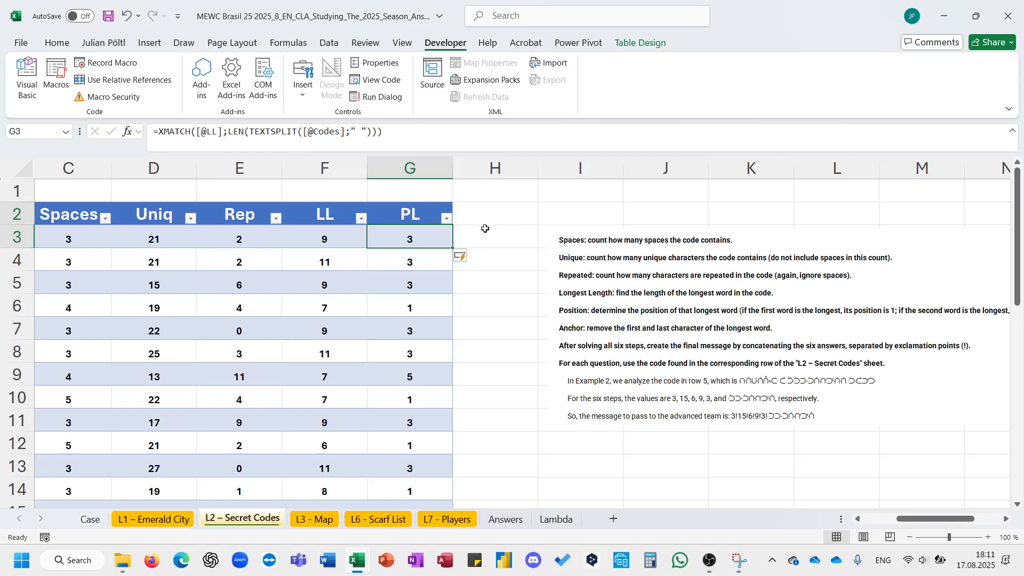
pyautogui.click(484, 216)
pyautogui.write('LW')
pyautogui.press('Return')
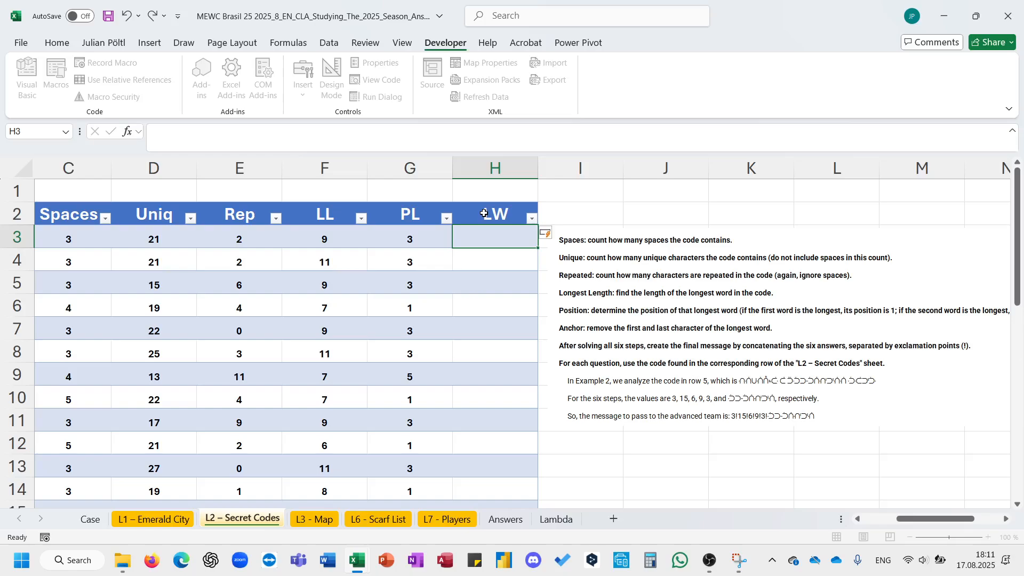
pyautogui.write('=')
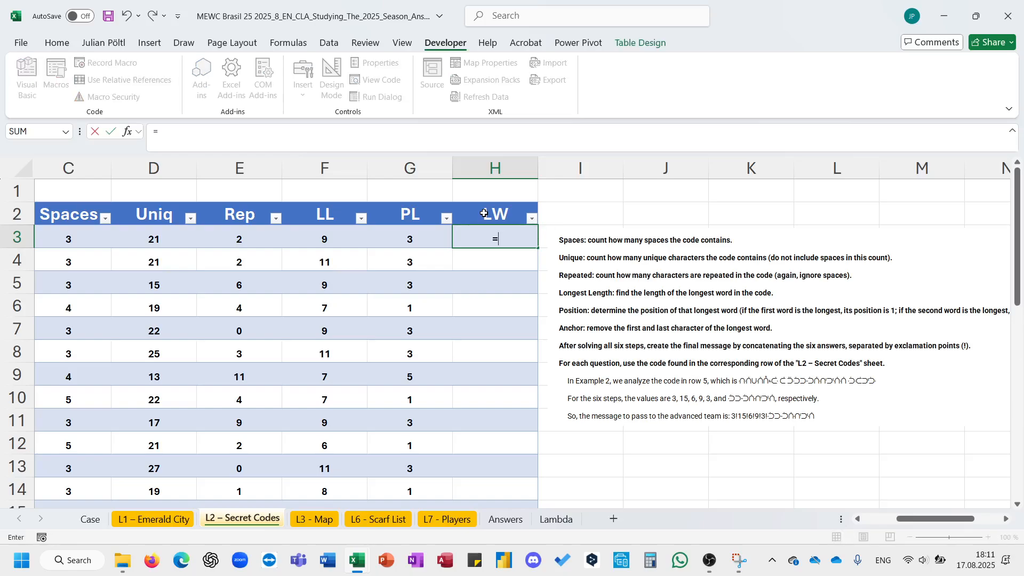
pyautogui.write('INDEX(')
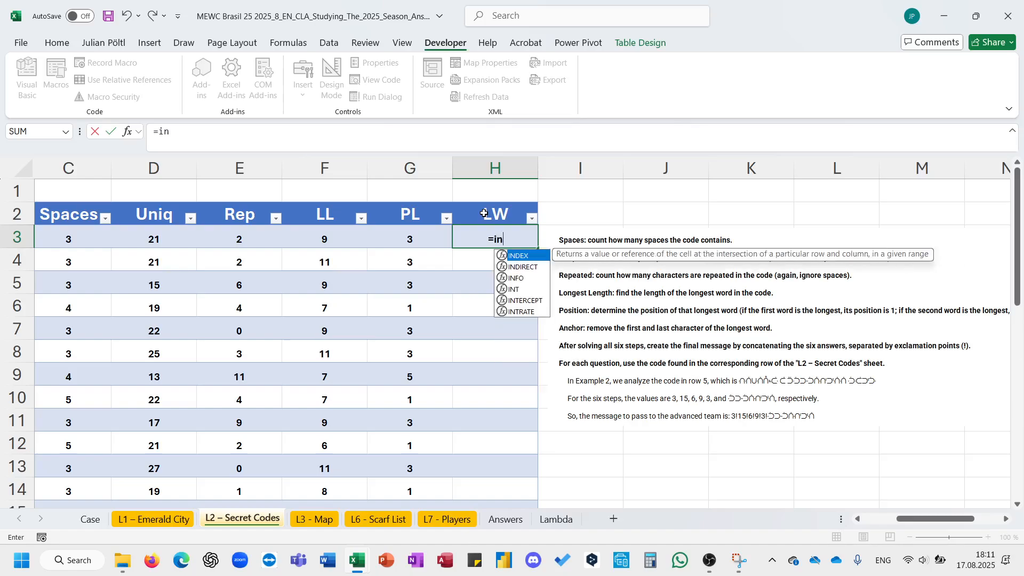
pyautogui.write('texts')
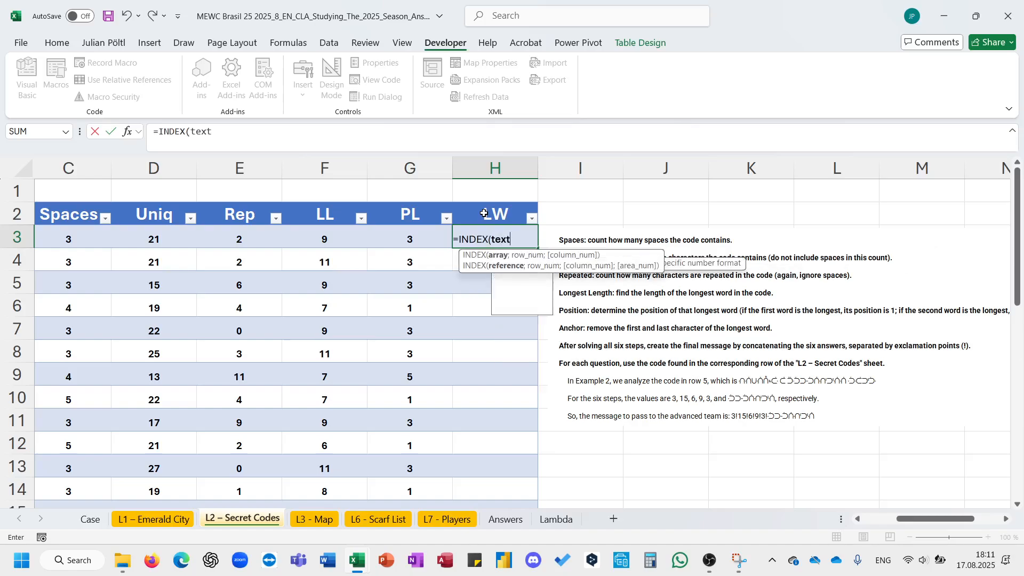
pyautogui.press('Tab')
pyautogui.press('Left')
pyautogui.press('Left')
pyautogui.press('Left')
pyautogui.press('Left')
pyautogui.press('Left')
pyautogui.press('Left')
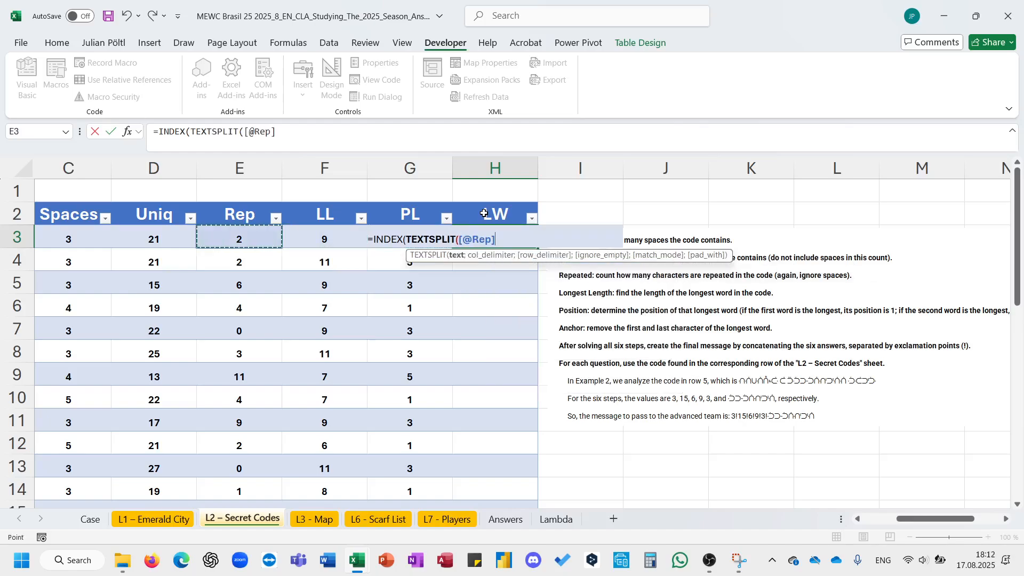
pyautogui.write(';')
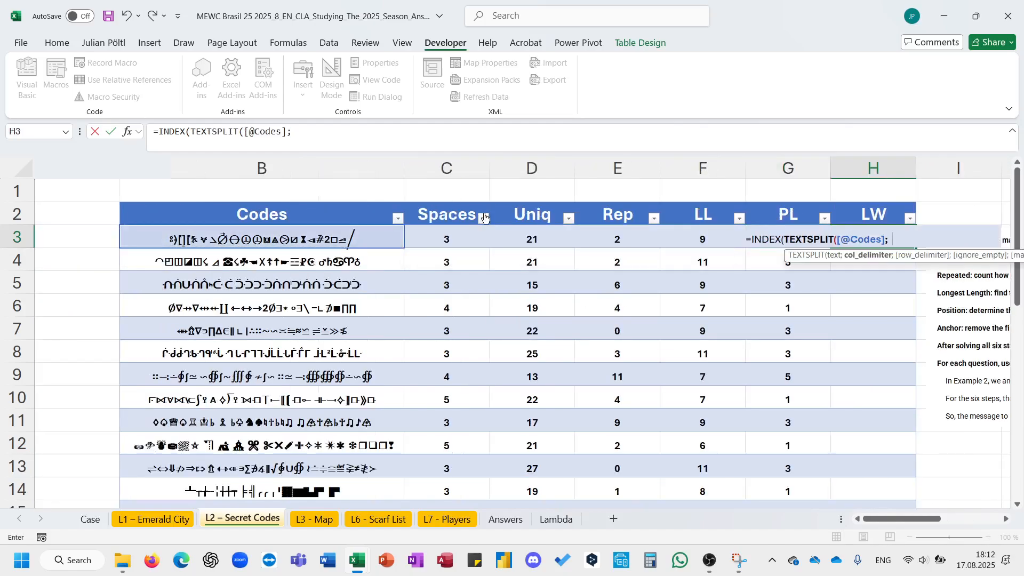
pyautogui.write('" ");')
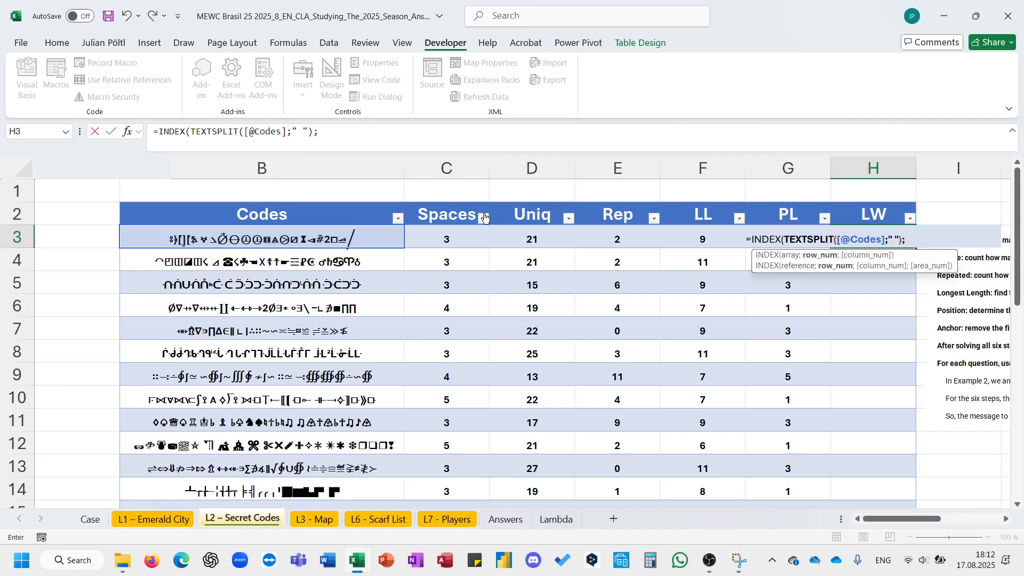
pyautogui.press('Left')
pyautogui.write(')')
pyautogui.hotkey('ctrl', 'Return')
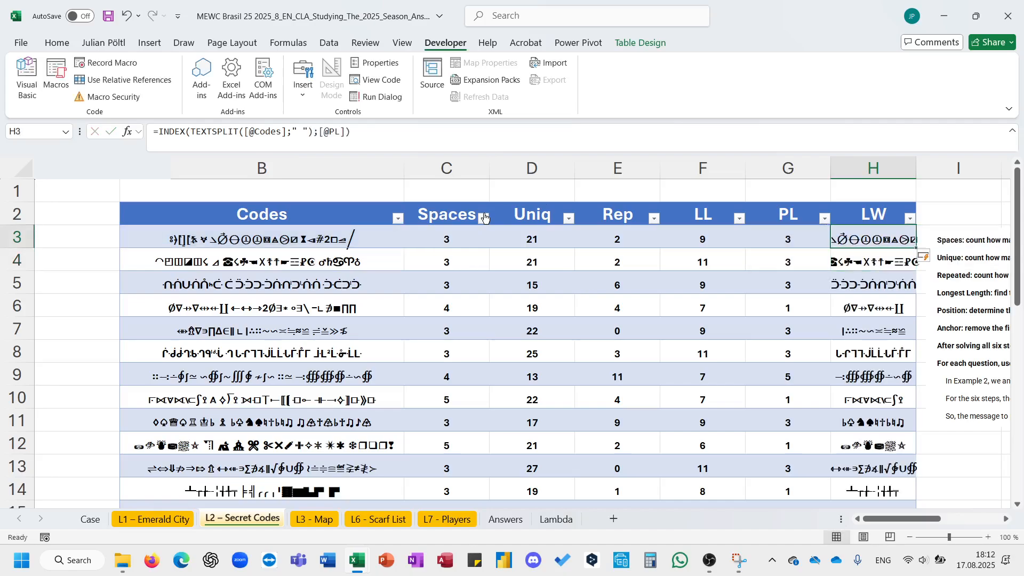
pyautogui.hscroll(3, 640, 320)
pyautogui.doubleClick(731, 176)
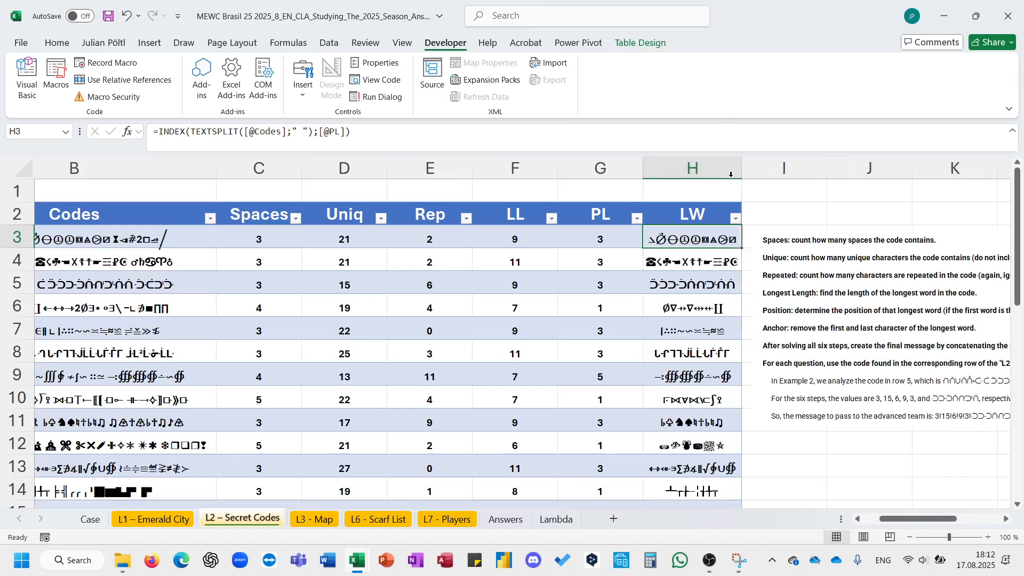
pyautogui.click(160, 135)
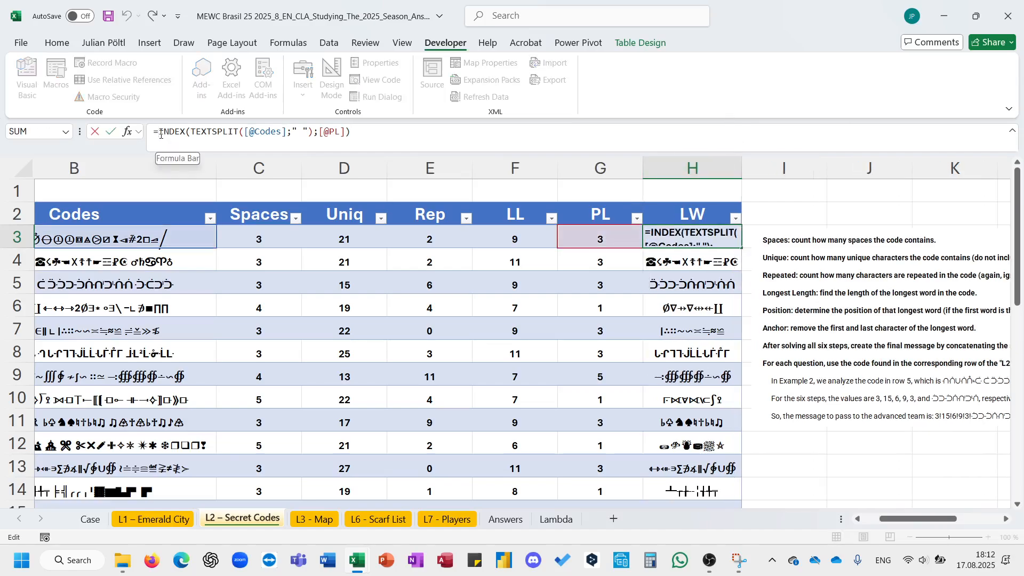
pyautogui.write('lef')
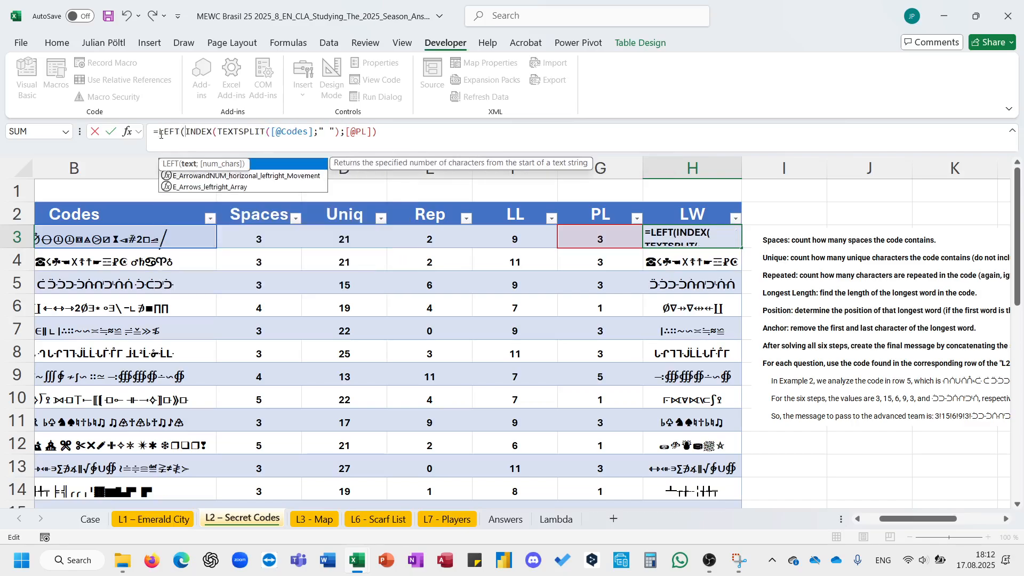
pyautogui.press('Tab')
pyautogui.click(439, 130)
pyautogui.write(';')
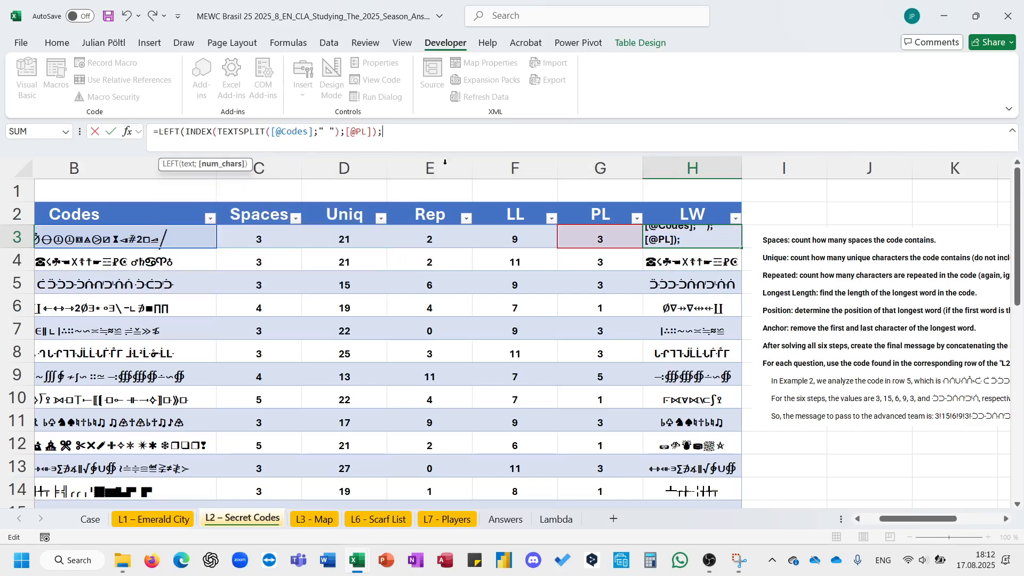
pyautogui.click(493, 249)
pyautogui.write('-1')
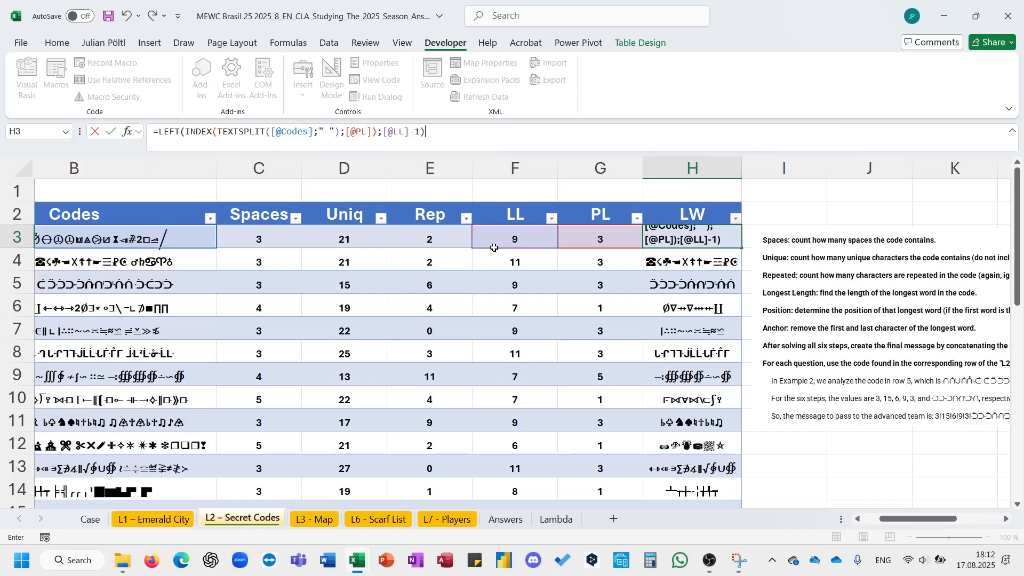
pyautogui.click(155, 131)
pyautogui.write('RIGHT(')
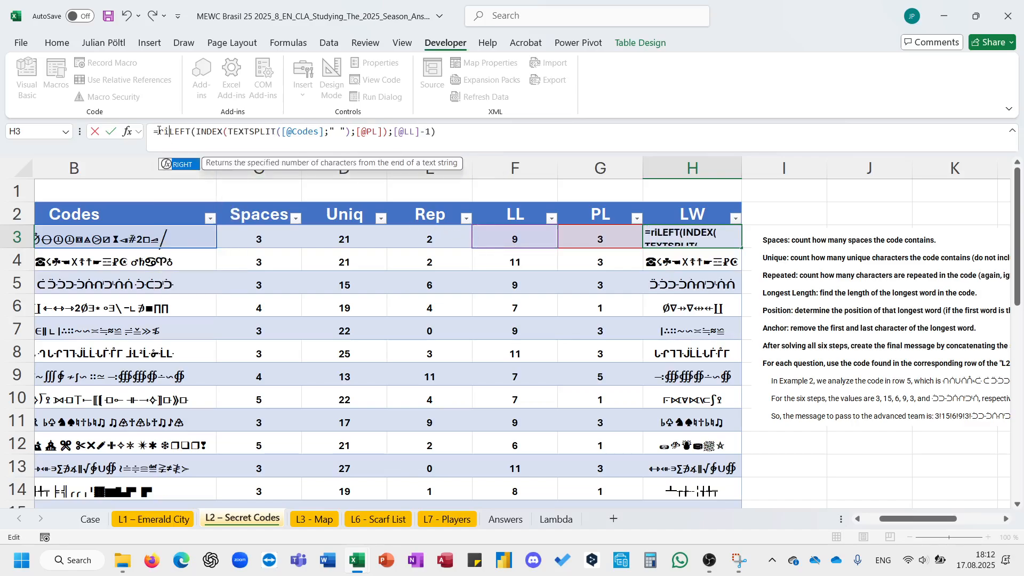
pyautogui.click(512, 134)
pyautogui.write('l')
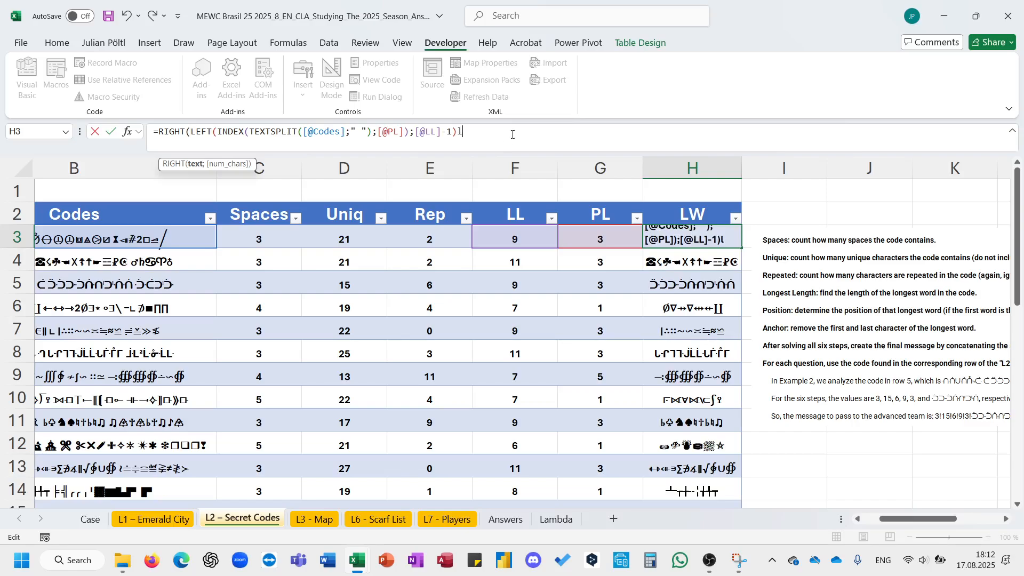
pyautogui.press('BackSpace')
pyautogui.write(';')
pyautogui.click(533, 243)
pyautogui.write('-2')
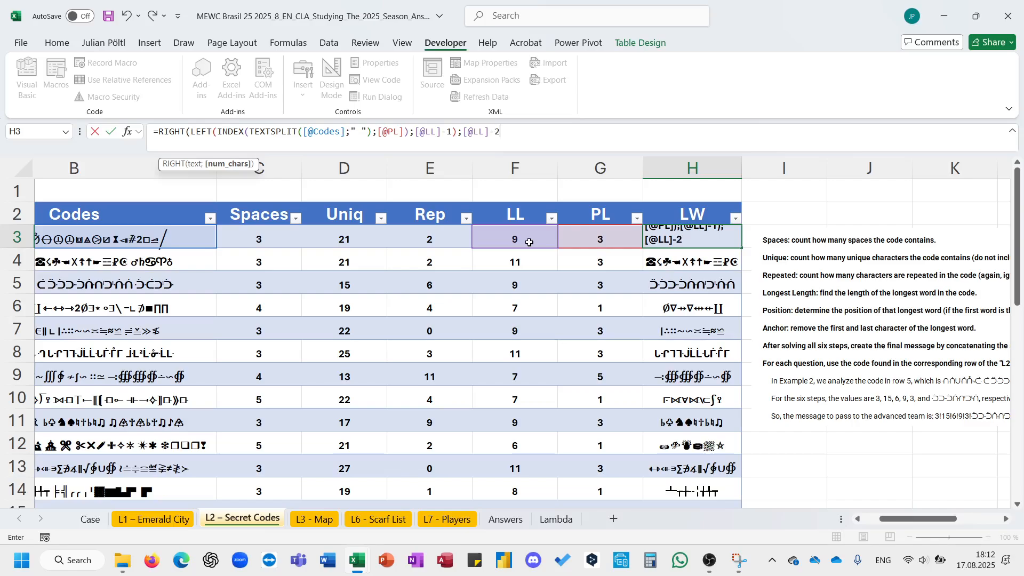
pyautogui.write(')')
pyautogui.hotkey('ctrl', 'Return')
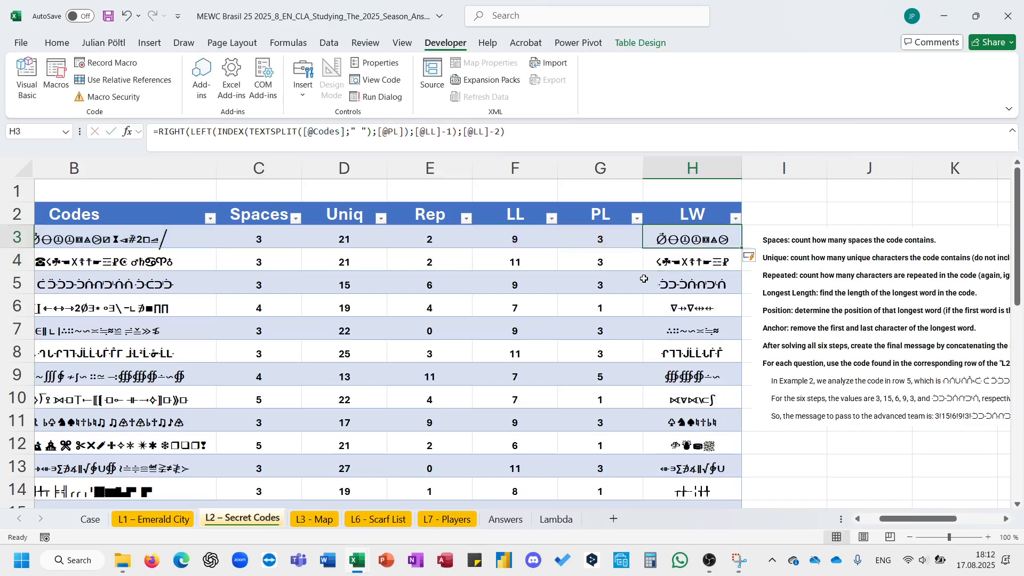
# - Move the instructions picture about two columns further right, away from the table
pyautogui.hscroll(3, 644, 278)
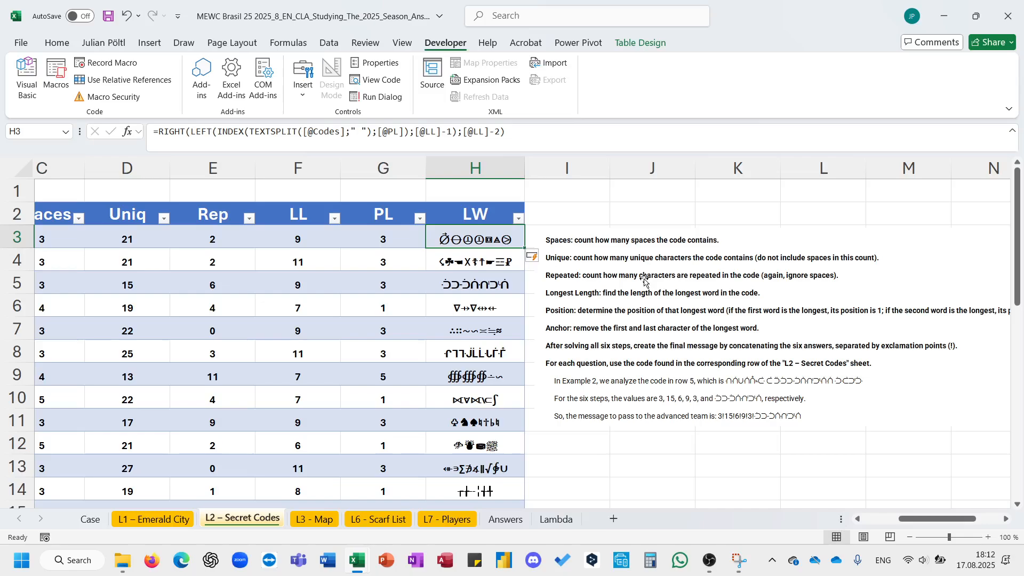
pyautogui.moveTo(591, 267); pyautogui.dragTo(743, 275)
pyautogui.click(555, 235)
pyautogui.write('=')
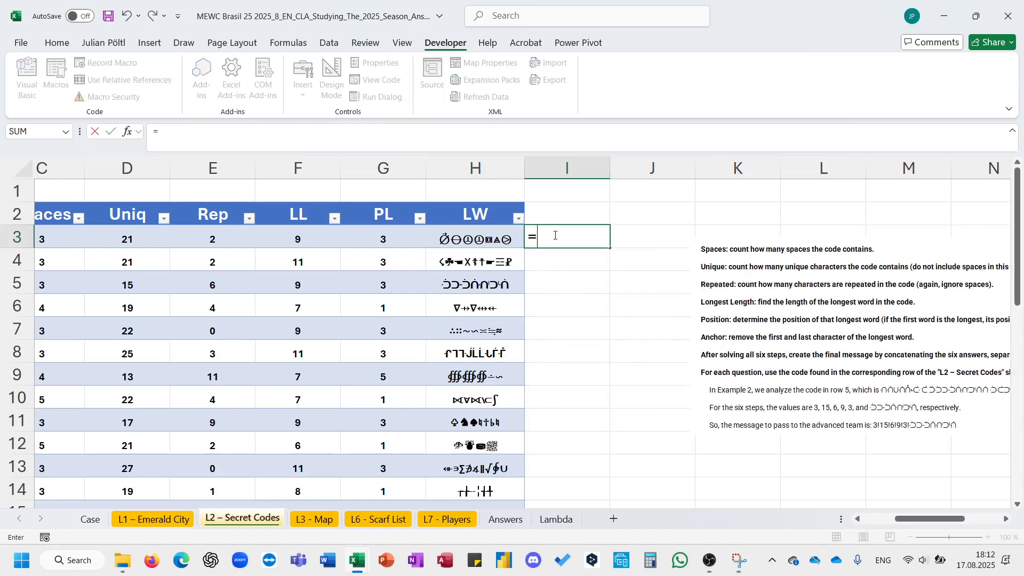
pyautogui.hscroll(-2, 271, 265)
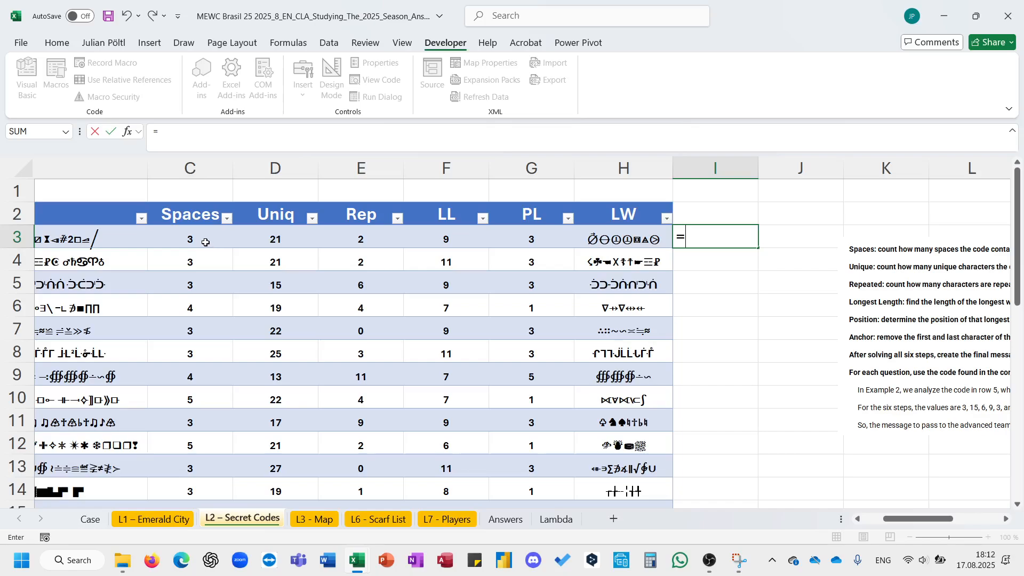
pyautogui.click(224, 239)
pyautogui.moveTo(242, 239); pyautogui.dragTo(492, 227)
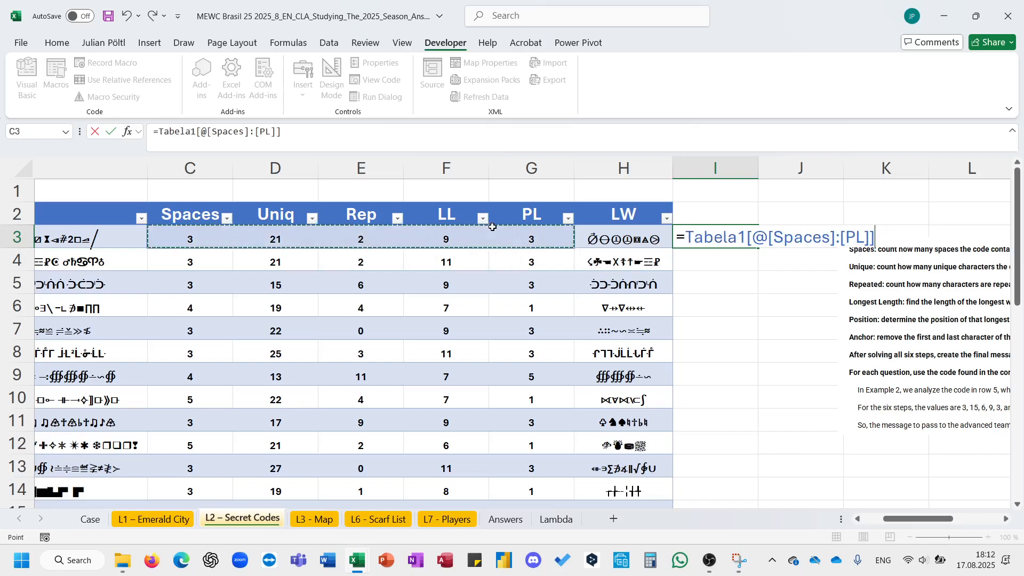
pyautogui.write('&')
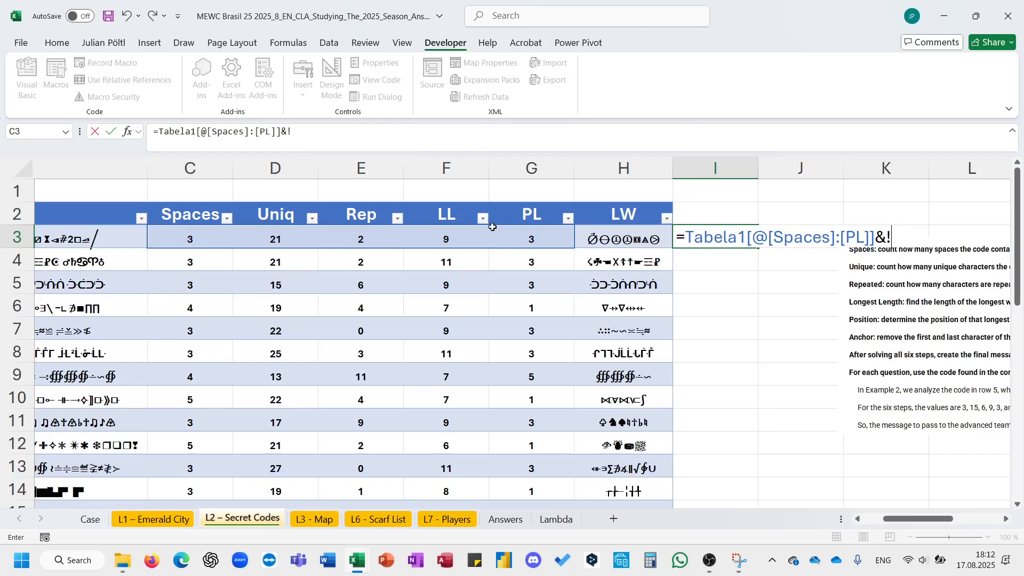
pyautogui.write('"!"&')
pyautogui.click(621, 238)
pyautogui.press('Return')
pyautogui.press('Up')
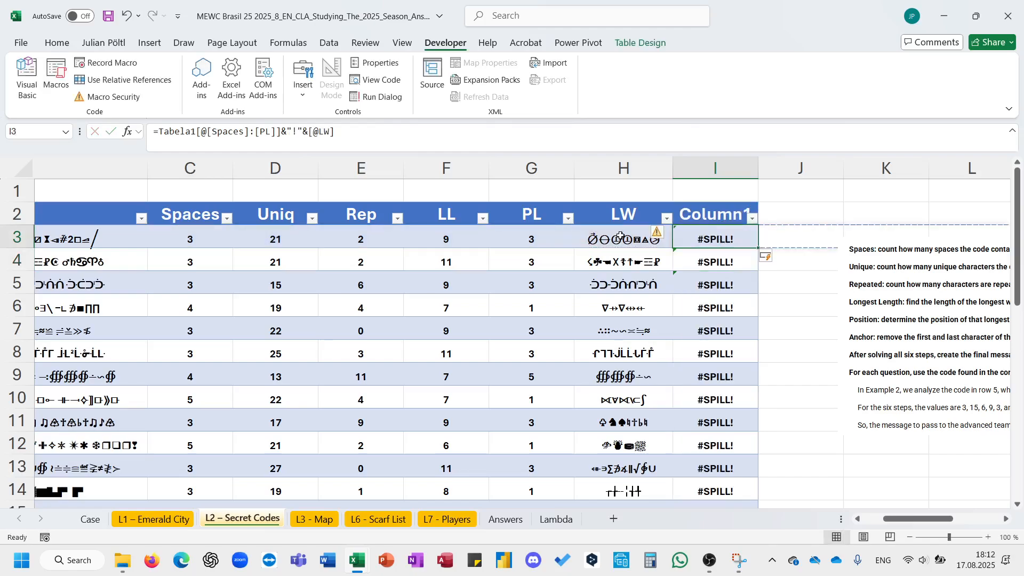
pyautogui.hscroll(2, 756, 241)
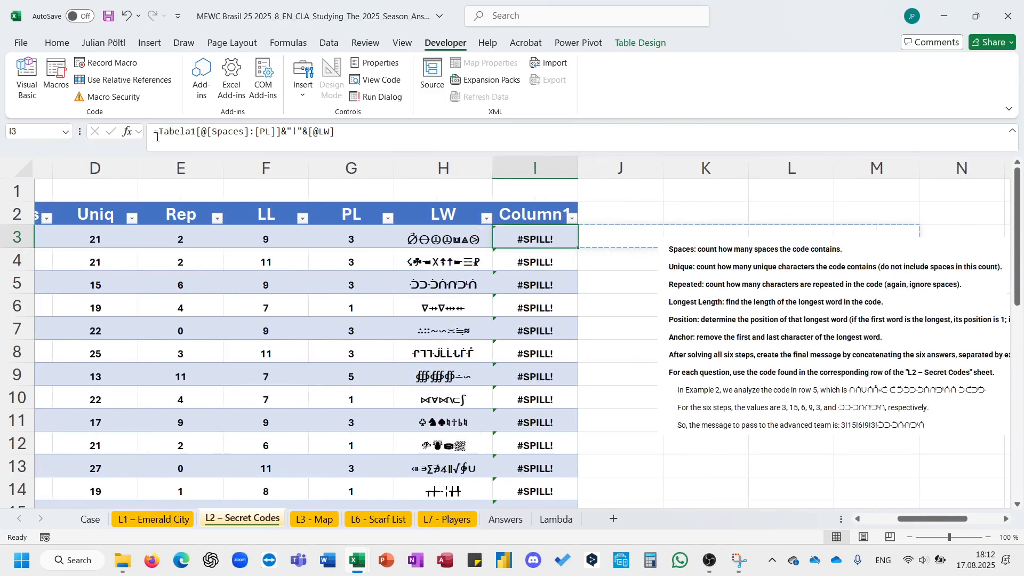
# - Wrap the new column's formula in CONCAT and autofit the column width to show the joined text
pyautogui.click(157, 136)
pyautogui.write('CONCAT(')
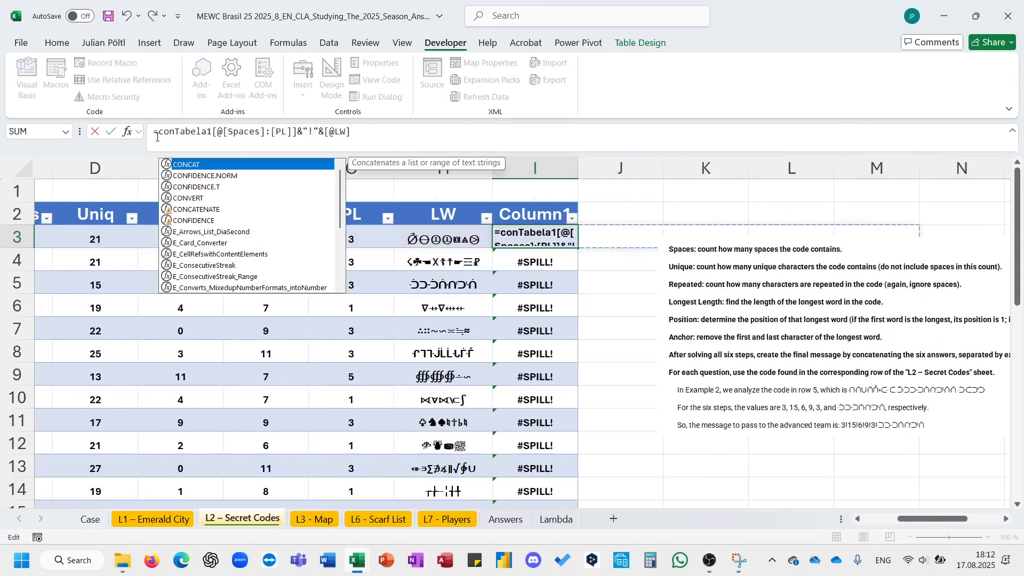
pyautogui.press('Tab')
pyautogui.press('End')
pyautogui.write(')')
pyautogui.press('Return')
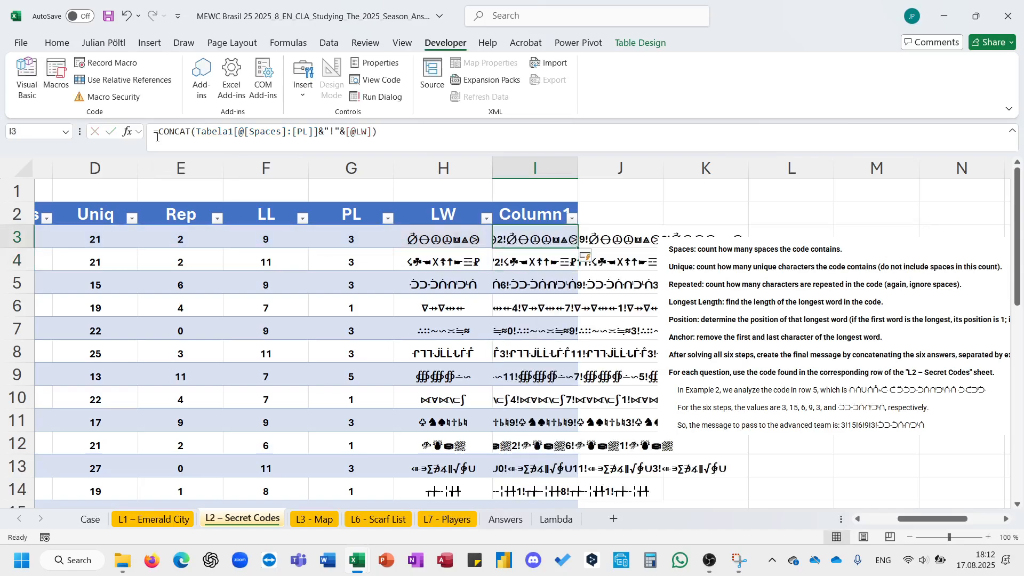
pyautogui.doubleClick(579, 166)
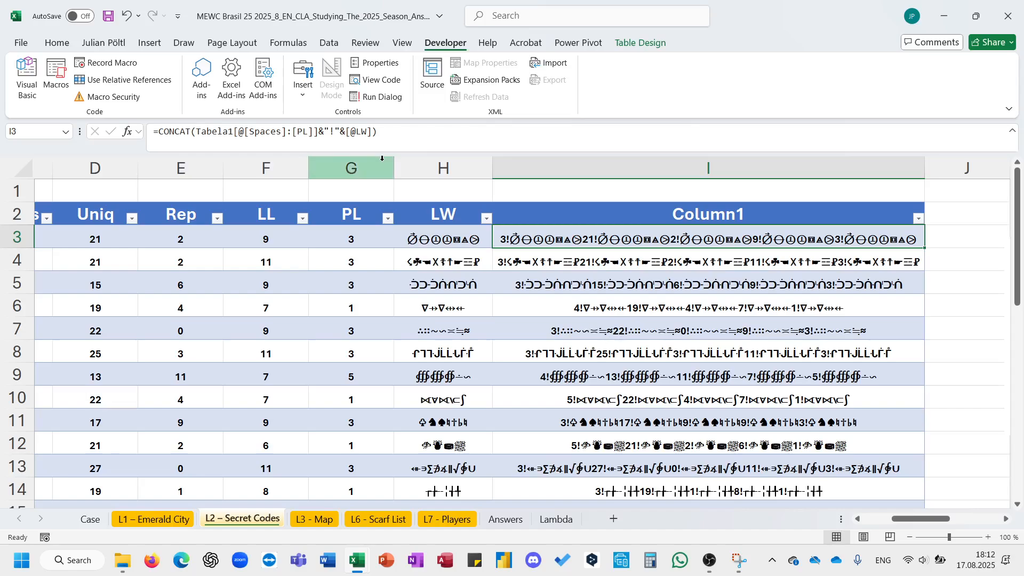
pyautogui.click(351, 132)
pyautogui.moveTo(344, 133); pyautogui.dragTo(371, 134)
pyautogui.press('BackSpace')
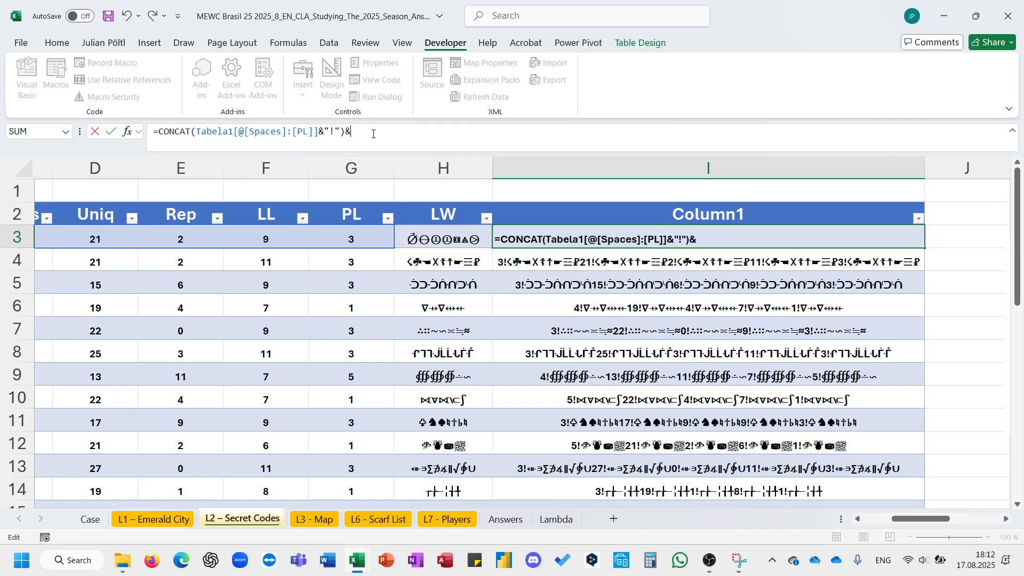
pyautogui.write('&')
pyautogui.click(450, 240)
pyautogui.press('Return')
pyautogui.press('Up')
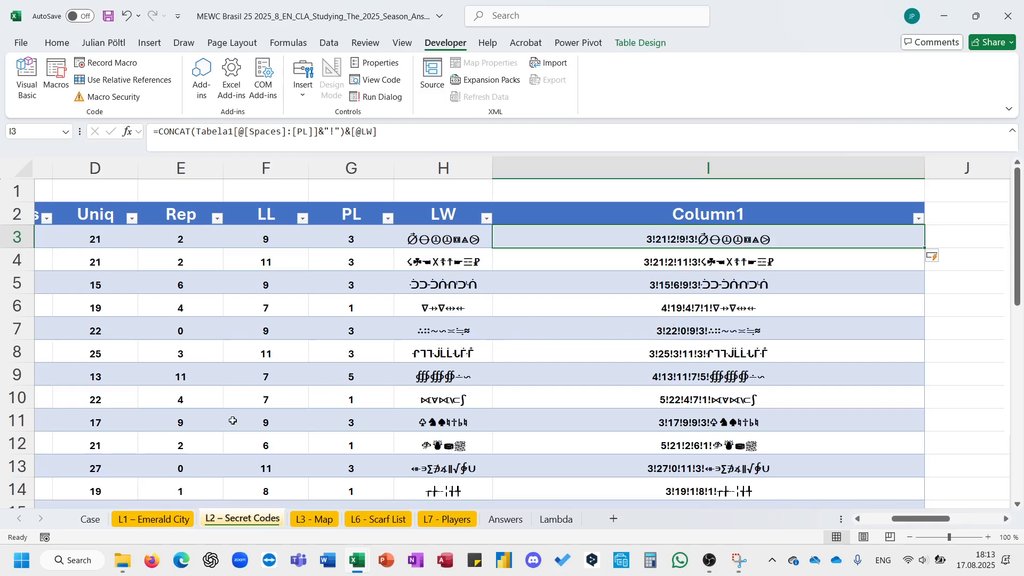
# - In the Case sheet's first Level 2 answer cell, enter =INDEX('L2 - Secret Codes'!$I$1:$I$32;G83) and fill it down the answers
pyautogui.click(90, 519)
pyautogui.scroll(-5, 316, 320)
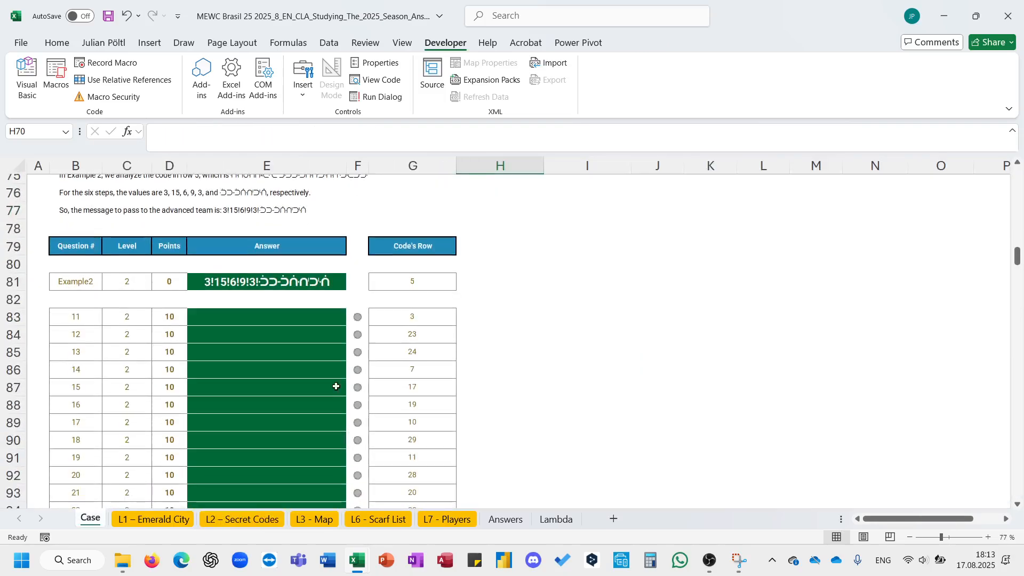
pyautogui.write('=INDEX(')
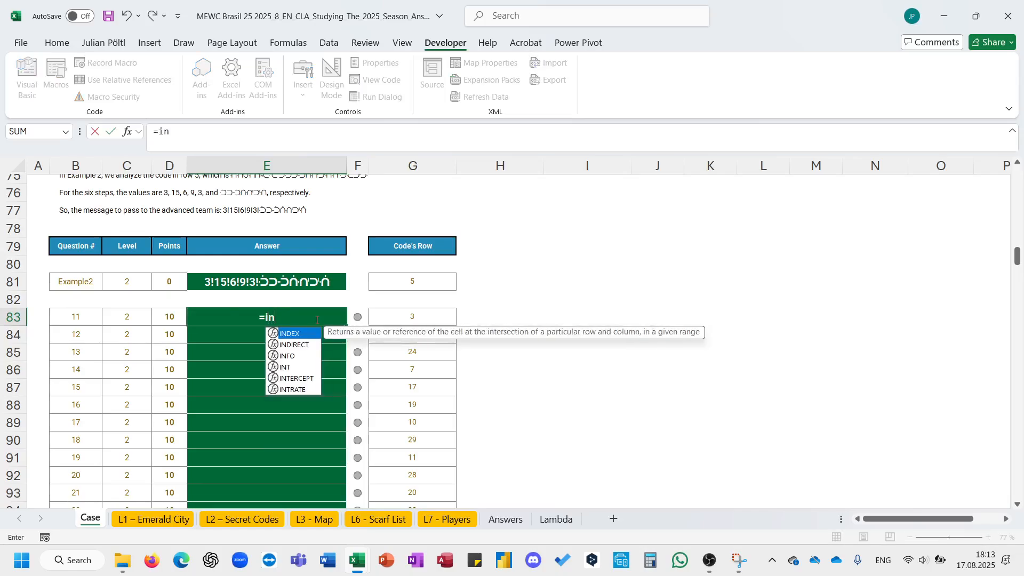
pyautogui.click(243, 519)
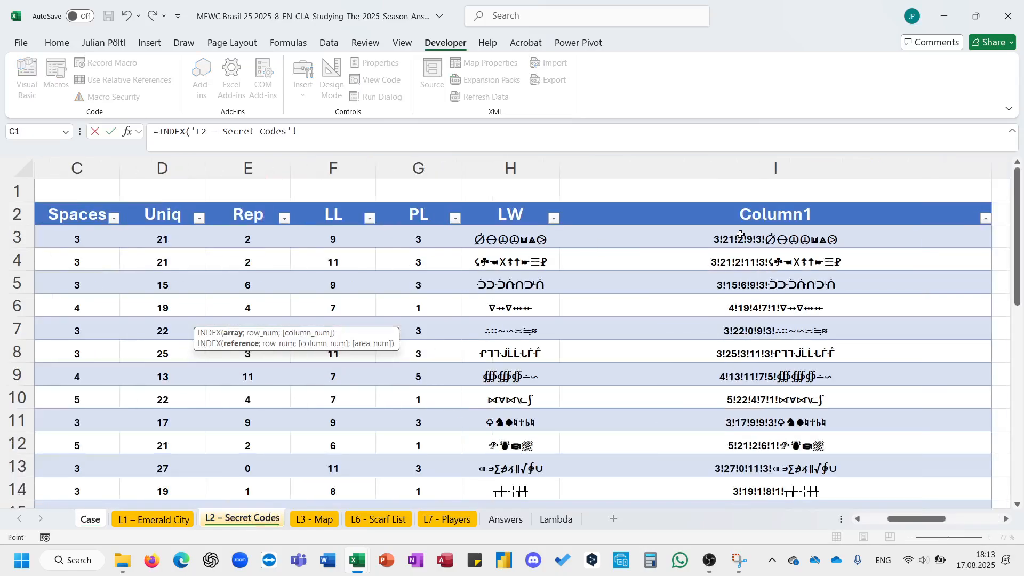
pyautogui.hscroll(3, 741, 235)
pyautogui.click(651, 195)
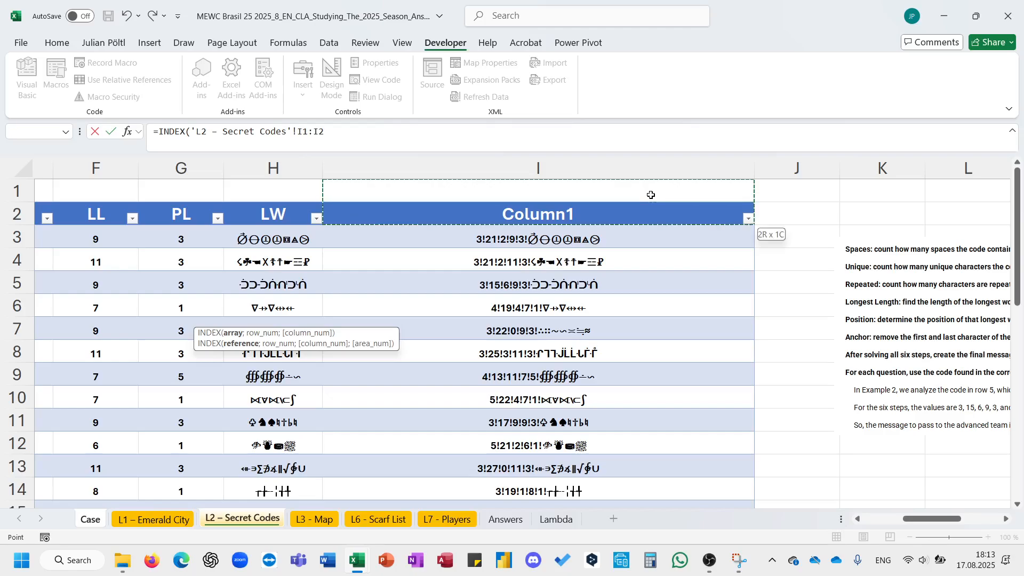
pyautogui.hotkey('ctrl', 'shift', 'Down')
pyautogui.press('F4')
pyautogui.write(';')
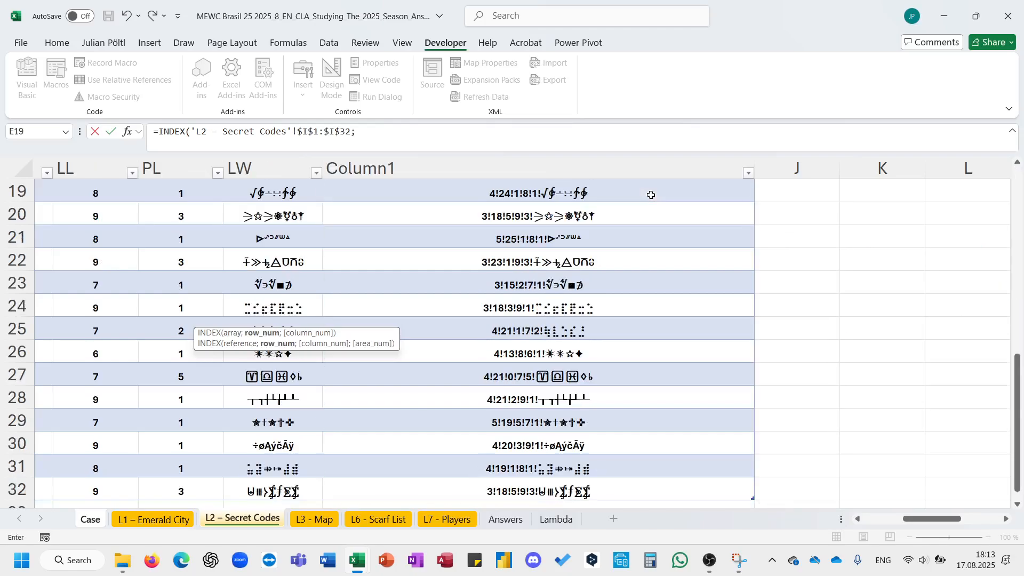
pyautogui.click(91, 519)
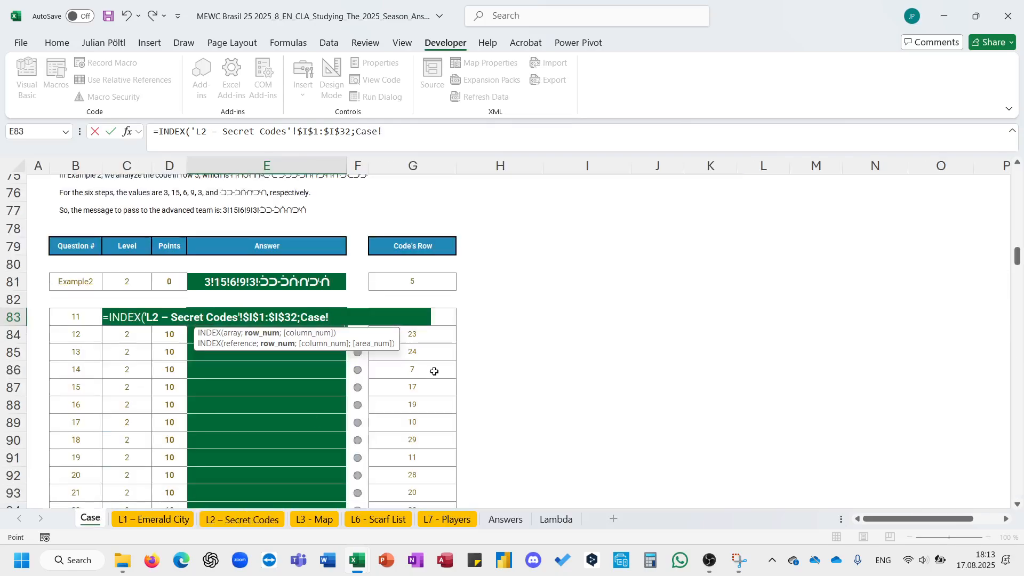
pyautogui.click(446, 323)
pyautogui.press('BackSpace')
pyautogui.write(')')
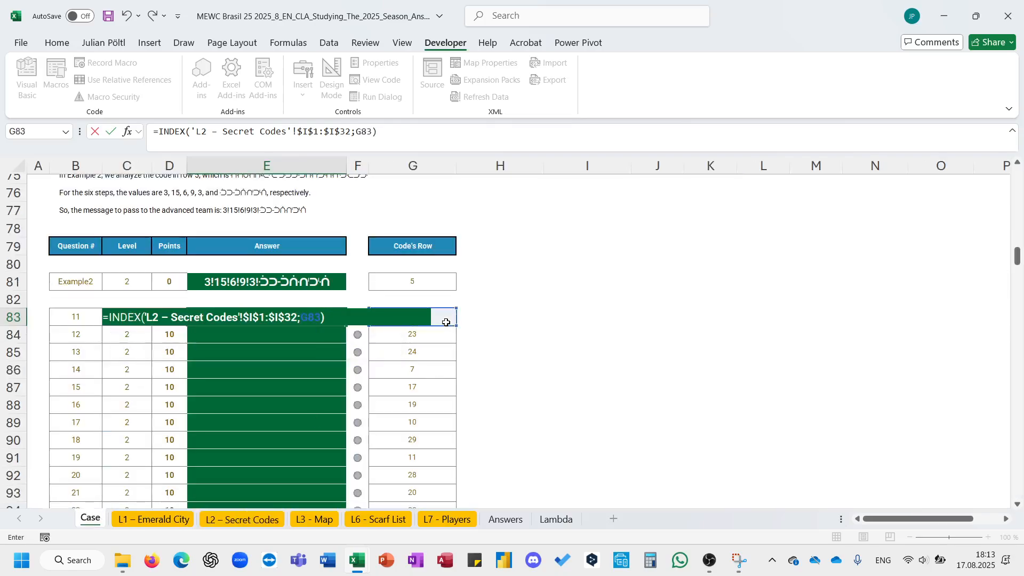
pyautogui.press('Return')
pyautogui.click(344, 322)
pyautogui.doubleClick(346, 325)
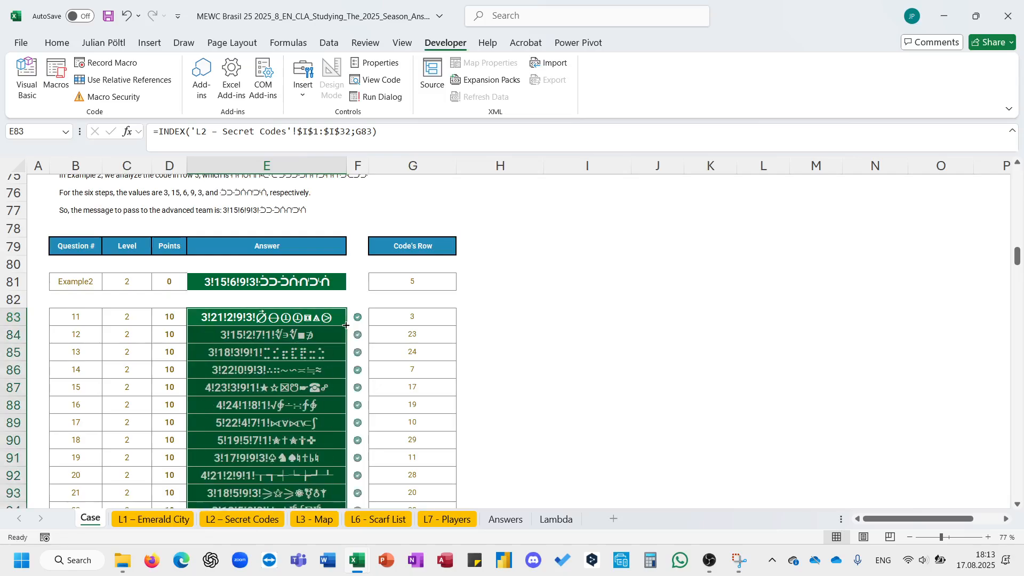
# - Select and copy the Level 3 Starting Point and Destination columns in the Case sheet
pyautogui.scroll(-10, 345, 326)
pyautogui.scroll(-1, 345, 326)
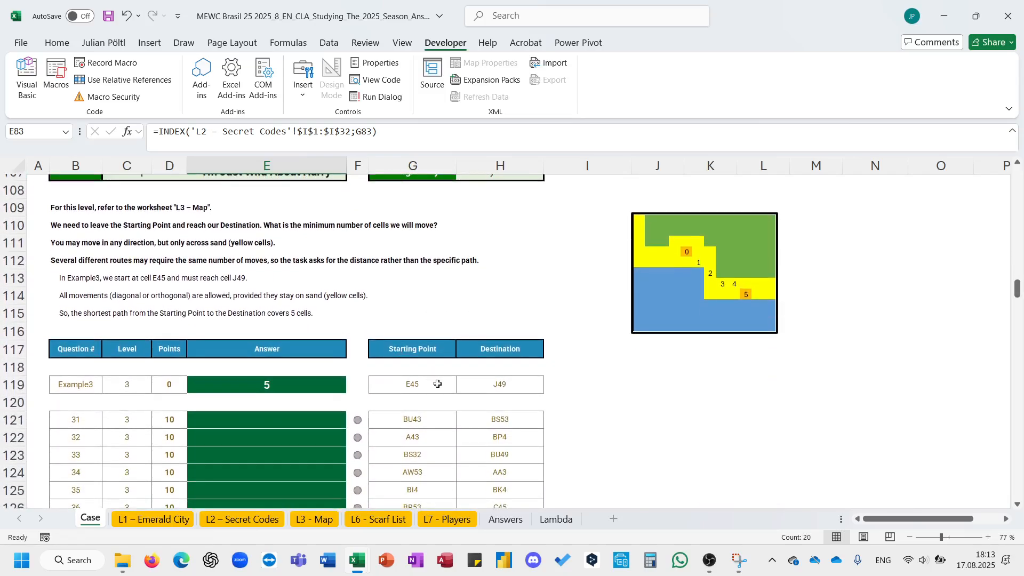
pyautogui.click(431, 344)
pyautogui.hotkey('shift', 'Right')
pyautogui.hotkey('ctrl', 'shift', 'Down')
pyautogui.hotkey('ctrl', 'shift', 'Down')
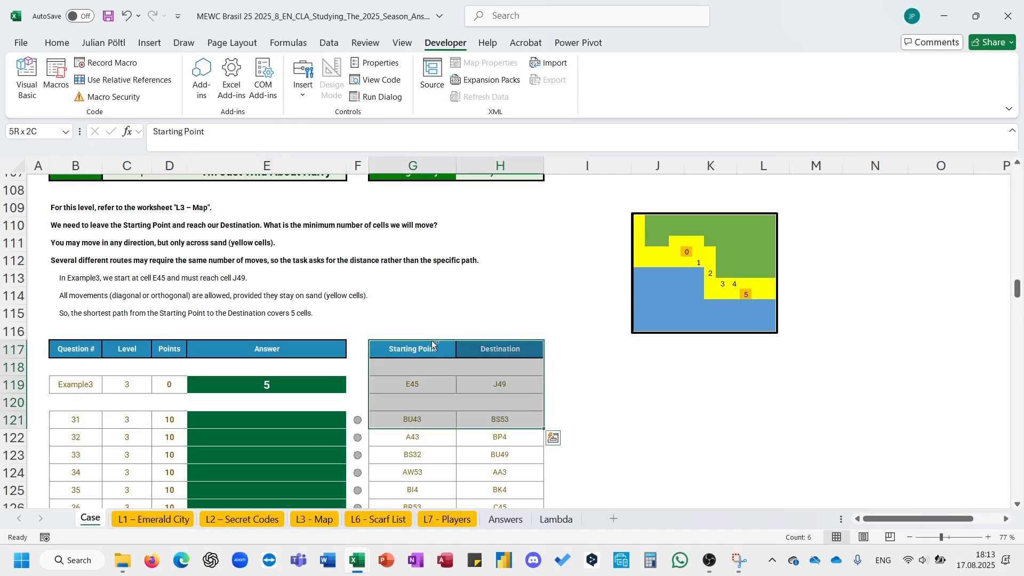
pyautogui.hotkey('ctrl', 'shift', 'Down')
pyautogui.hotkey('ctrl', 'c')
# - Paste the copied start and destination list as values at CH2 beside the map on the L3 - Map sheet
pyautogui.click(310, 526)
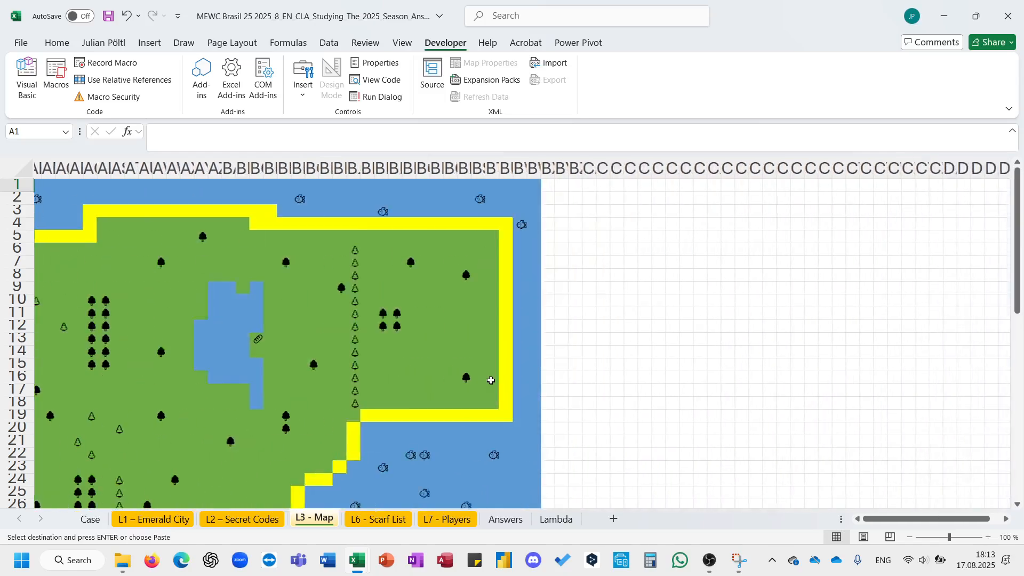
pyautogui.hscroll(10, 491, 381)
pyautogui.hscroll(-4, 489, 379)
pyautogui.click(378, 200)
pyautogui.hotkey('ctrl', 'v')
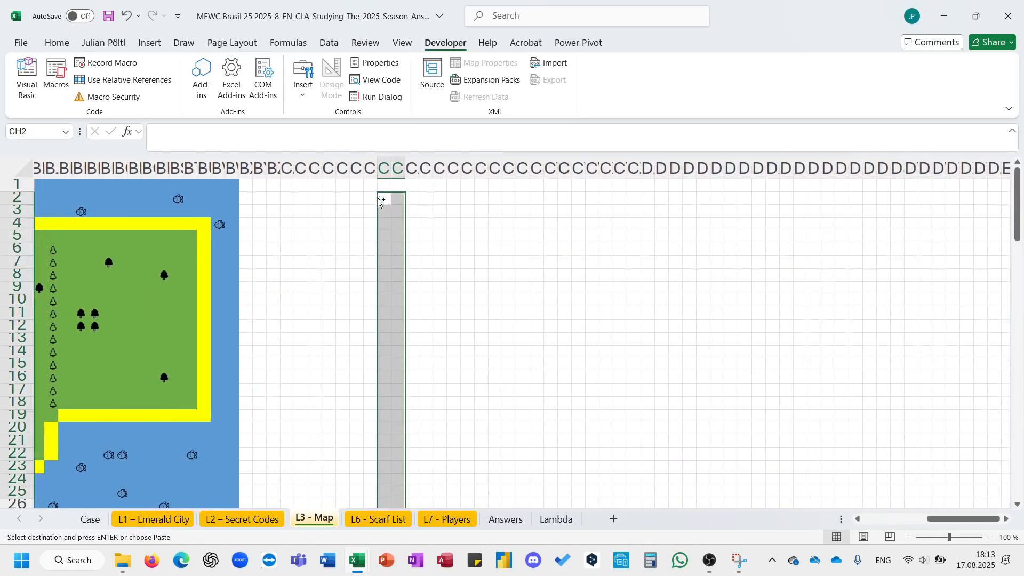
pyautogui.hotkey('ctrl', 'z')
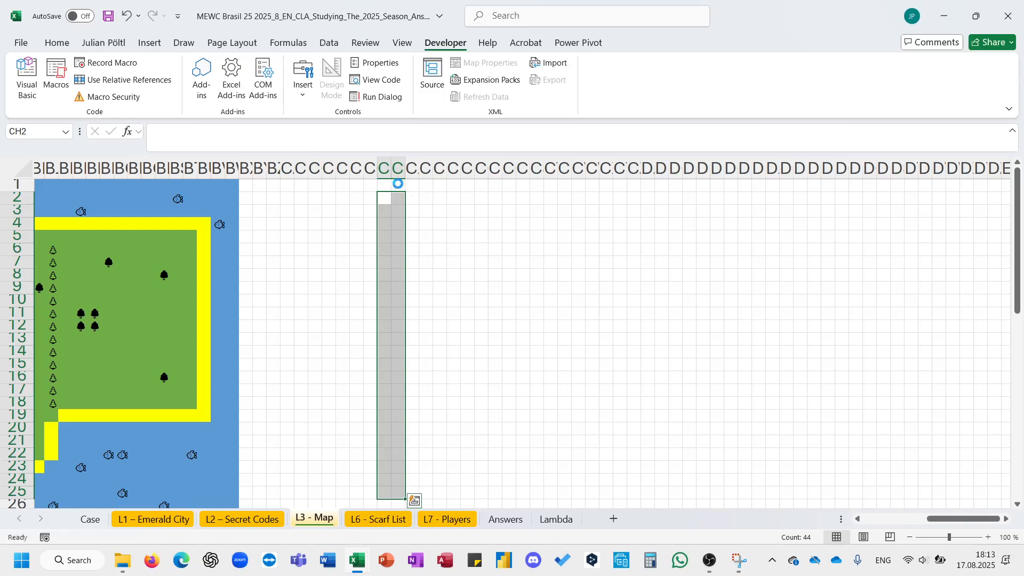
pyautogui.hotkey('ctrl', 'shift', 'v')
pyautogui.press('Escape')
pyautogui.hscroll(-6, 339, 287)
pyautogui.hscroll(-4, 338, 287)
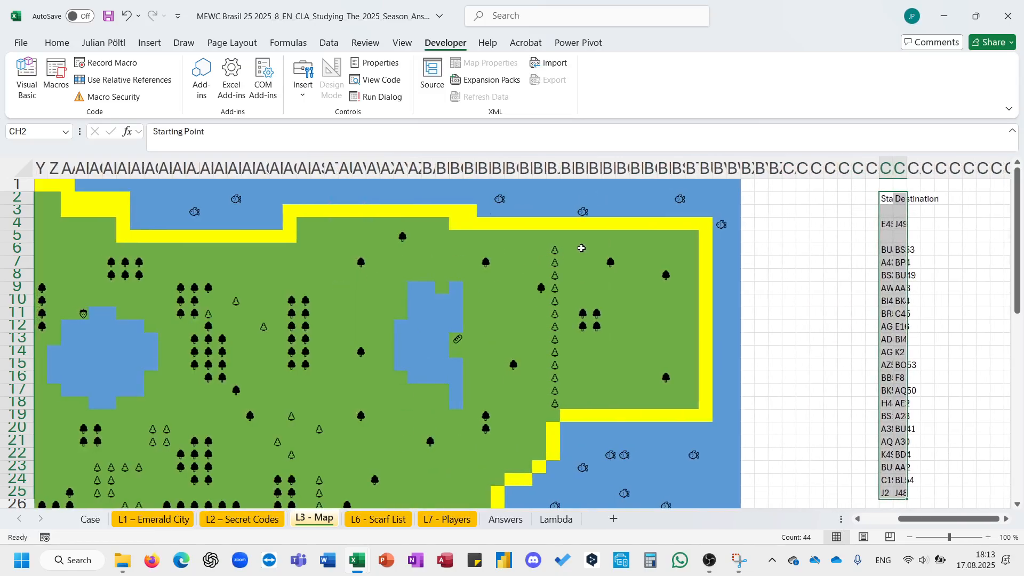
# - Select the whole map, find all cells with the yellow sand format, and fill every found cell with 1
pyautogui.click(563, 228)
pyautogui.click(733, 184)
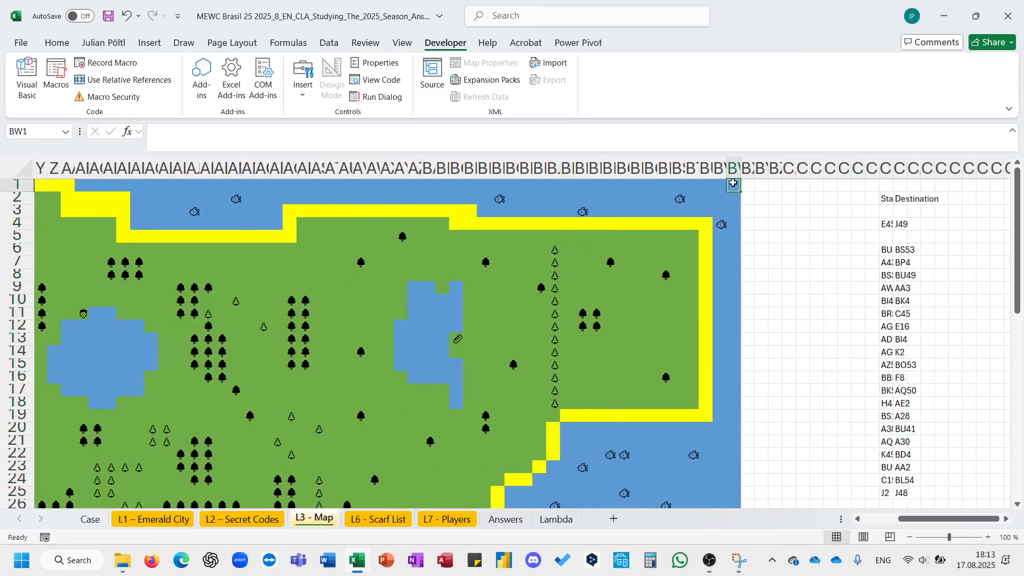
pyautogui.moveTo(733, 183); pyautogui.dragTo(0, 307)
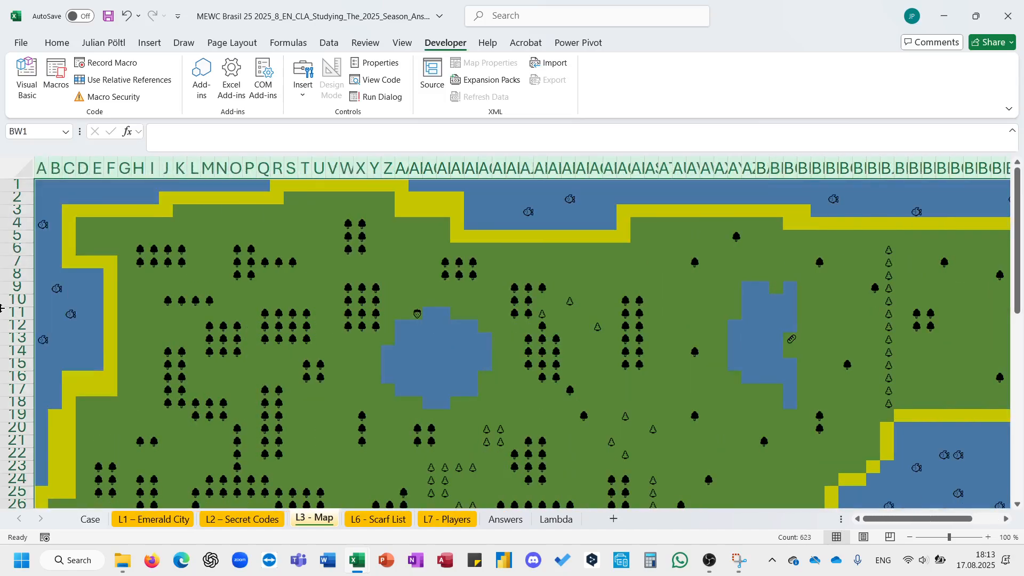
pyautogui.hotkey('ctrl', 'f')
pyautogui.press('BackSpace')
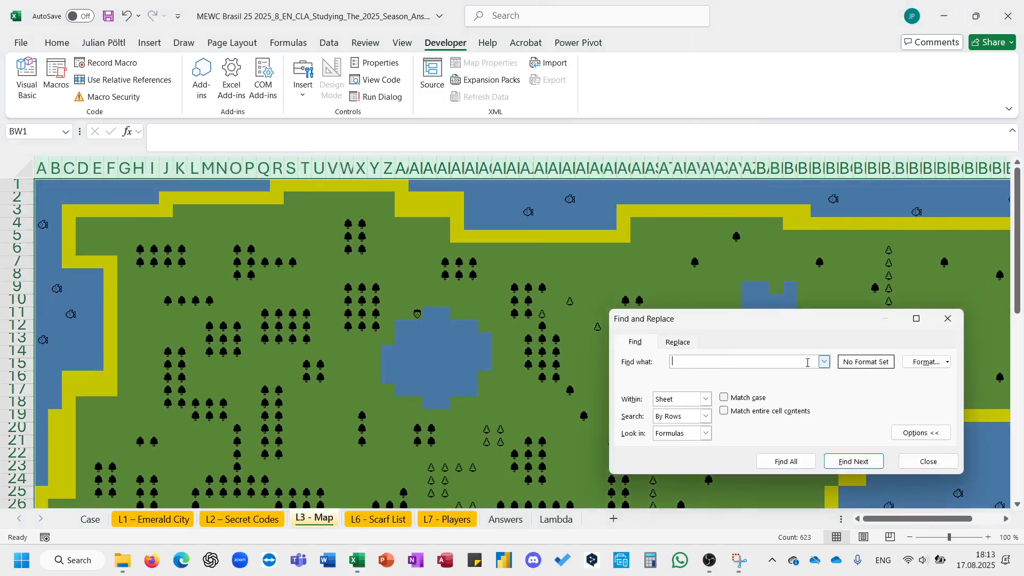
pyautogui.click(946, 362)
pyautogui.click(864, 400)
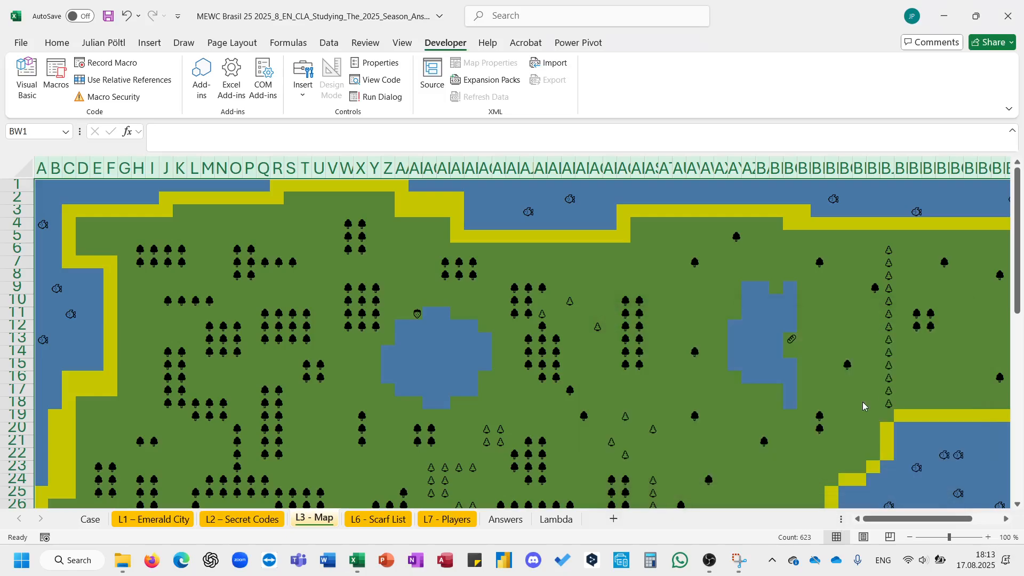
pyautogui.click(622, 236)
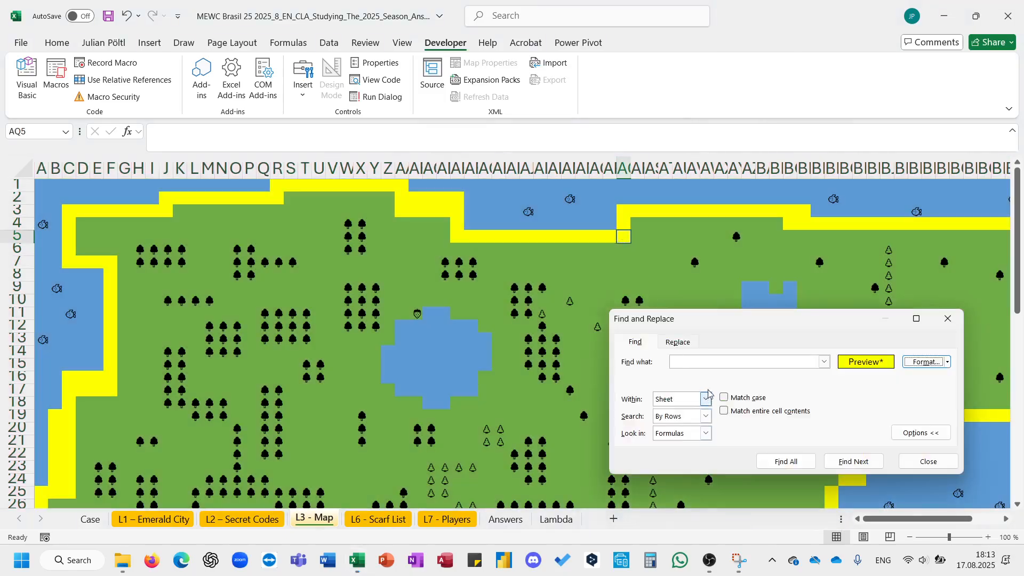
pyautogui.click(770, 459)
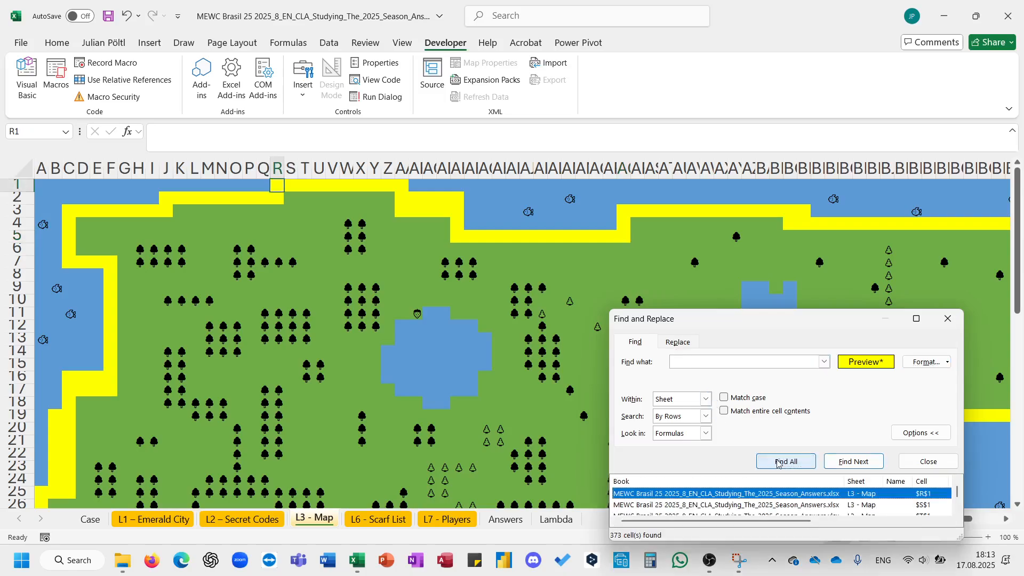
pyautogui.hotkey('ctrl', 'a')
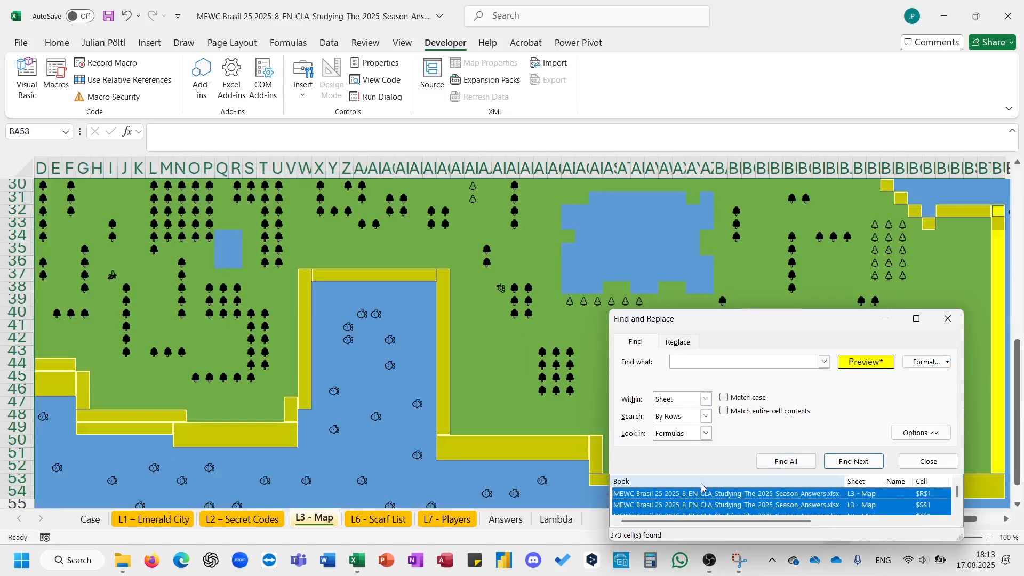
pyautogui.press('Escape')
pyautogui.write('1')
pyautogui.hotkey('ctrl', 'Return')
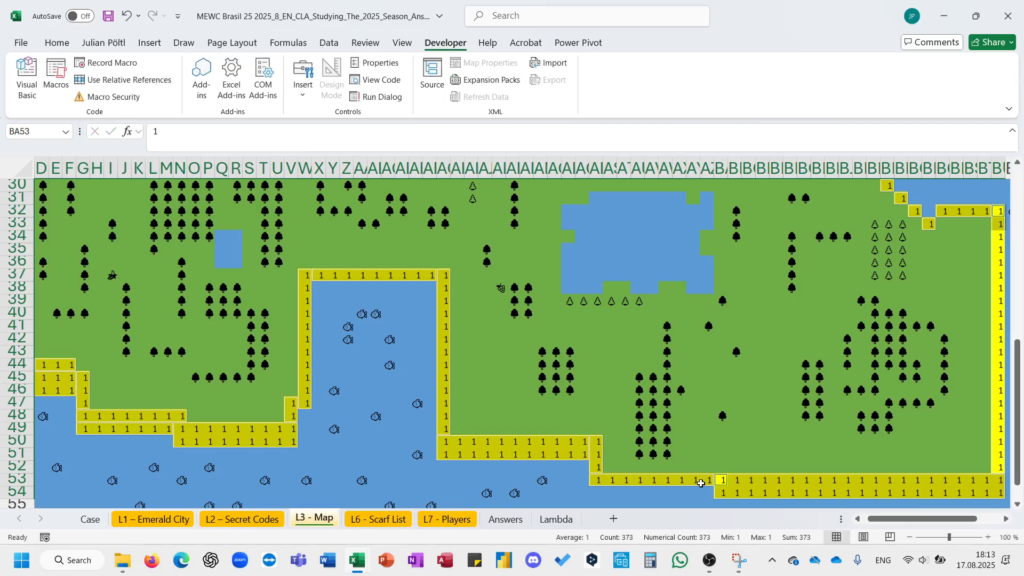
# - Start an E_MazeSolver_MovePath formula in cell CL4 beside the example's start and destination on the map sheet
pyautogui.scroll(9, 700, 483)
pyautogui.hscroll(10, 503, 384)
pyautogui.scroll(-3, 503, 384)
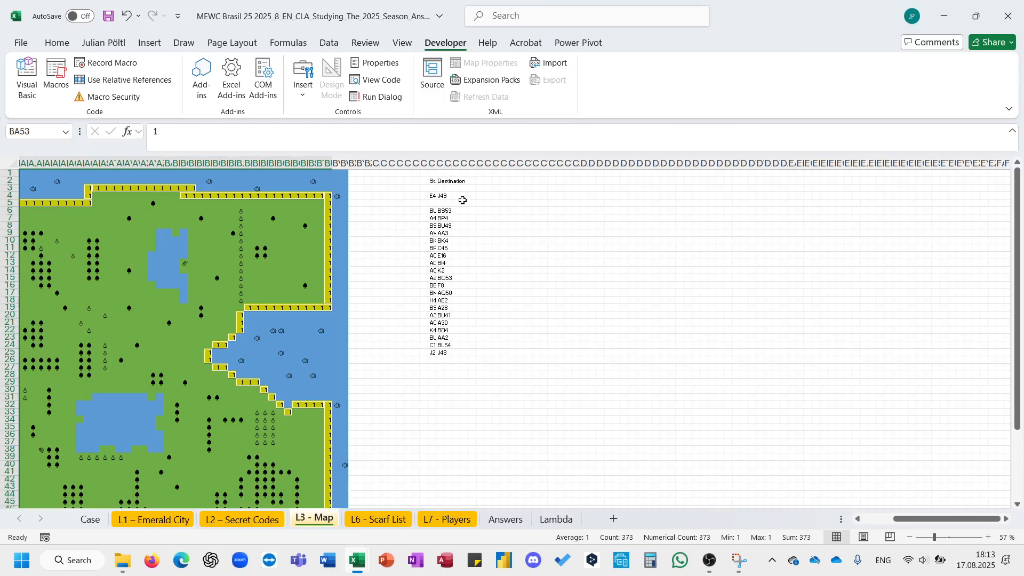
pyautogui.click(464, 195)
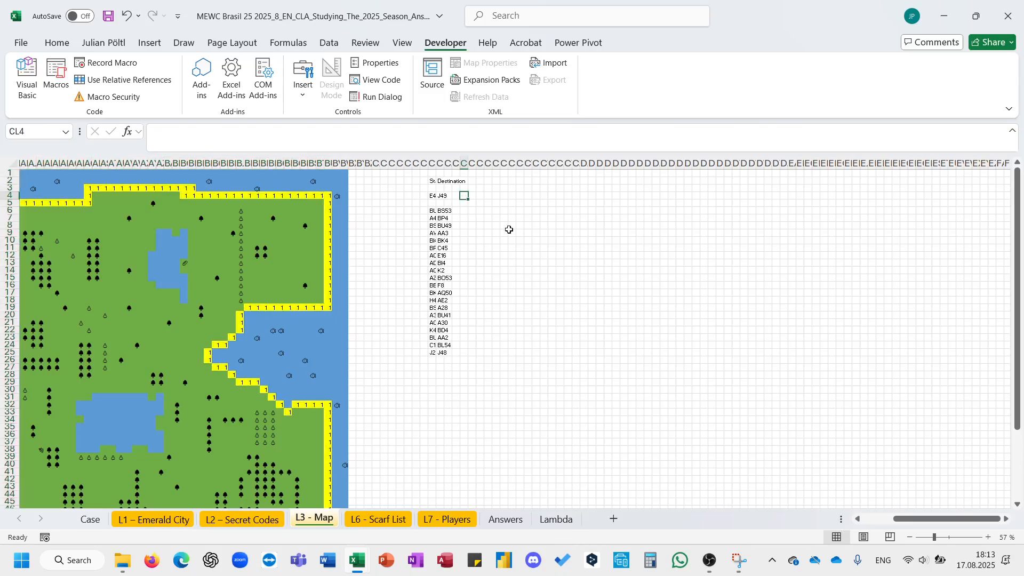
pyautogui.write('=maze')
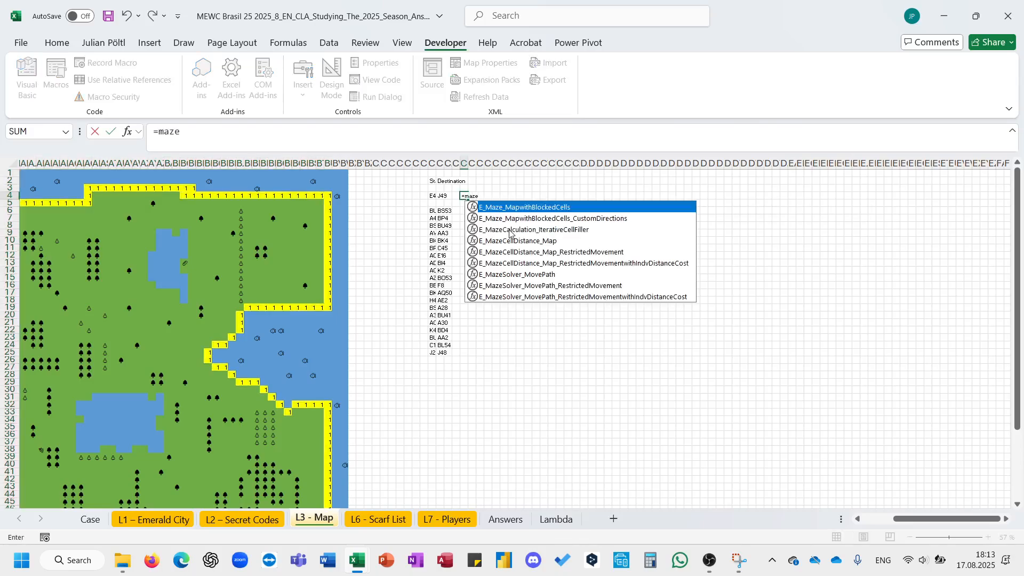
pyautogui.hotkey('ctrl', 'Return')
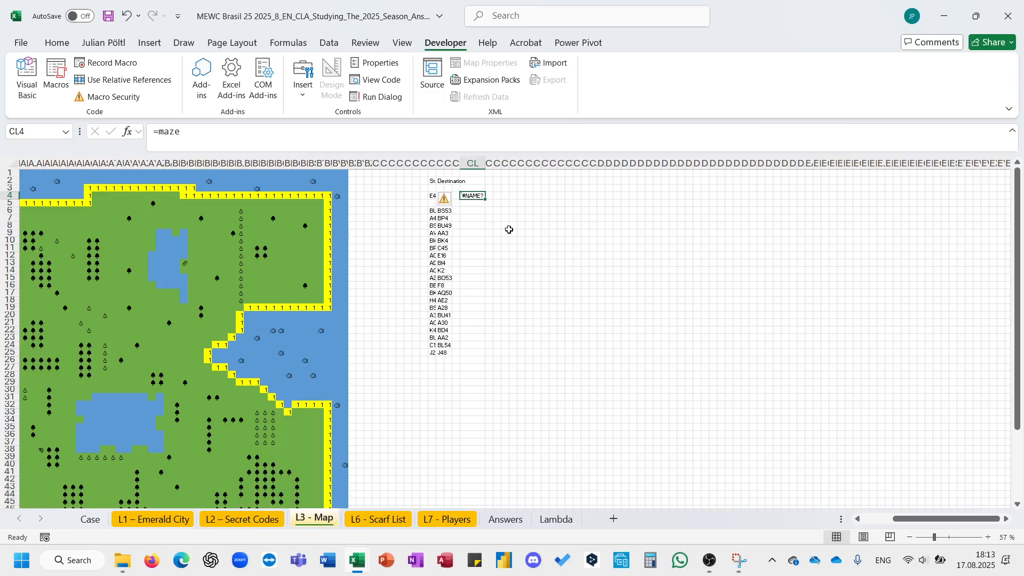
pyautogui.press('F2')
pyautogui.press('Down')
pyautogui.press('Down')
pyautogui.press('Down')
pyautogui.press('Down')
pyautogui.press('Down')
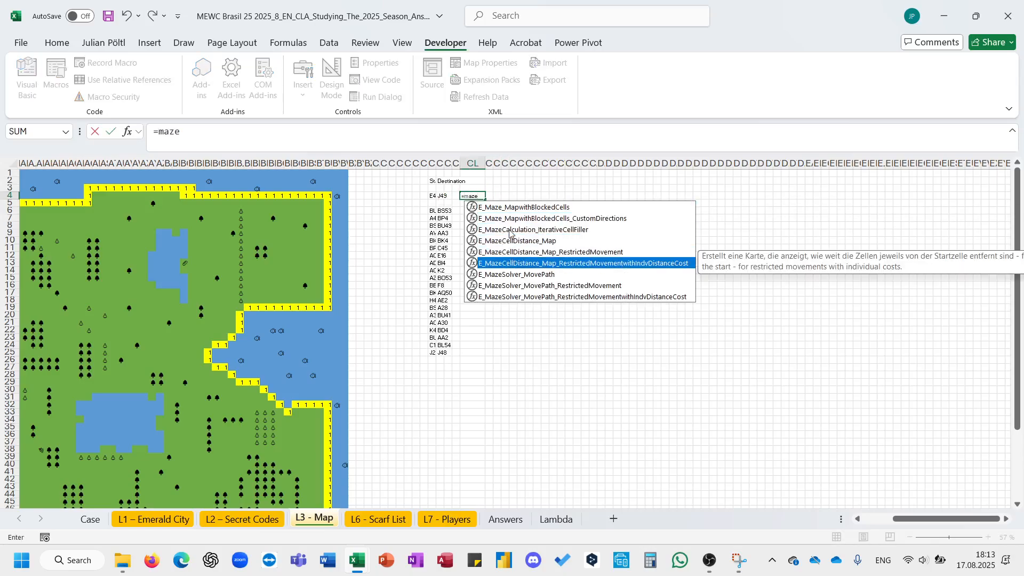
pyautogui.press('Down')
pyautogui.press('Tab')
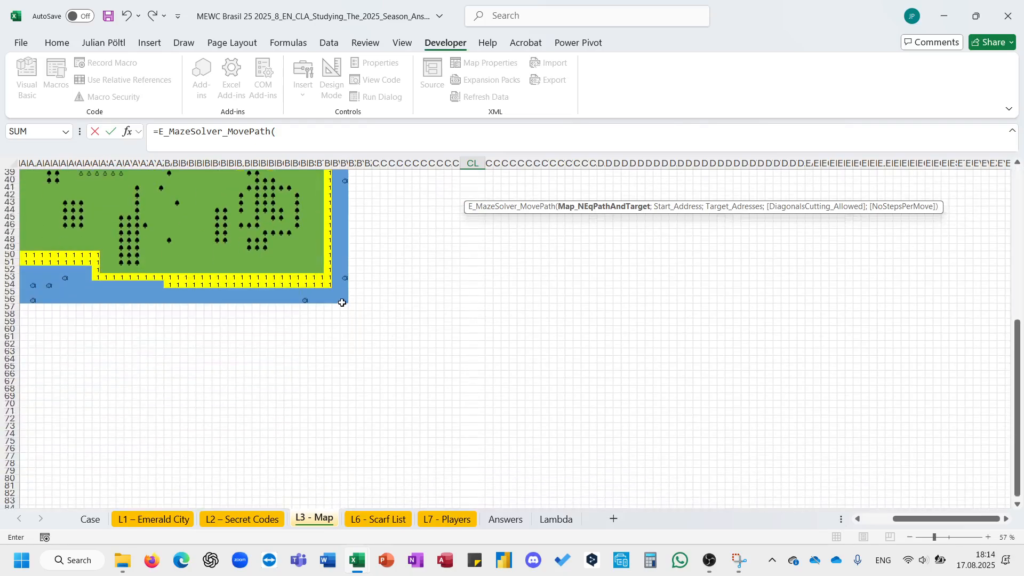
# - Complete the formula with the map range $A$1:$BW$56, start cell CH4, target CH4 and 1 for diagonals allowed
pyautogui.moveTo(344, 299); pyautogui.dragTo(2, 28)
pyautogui.press('F4')
pyautogui.write(';')
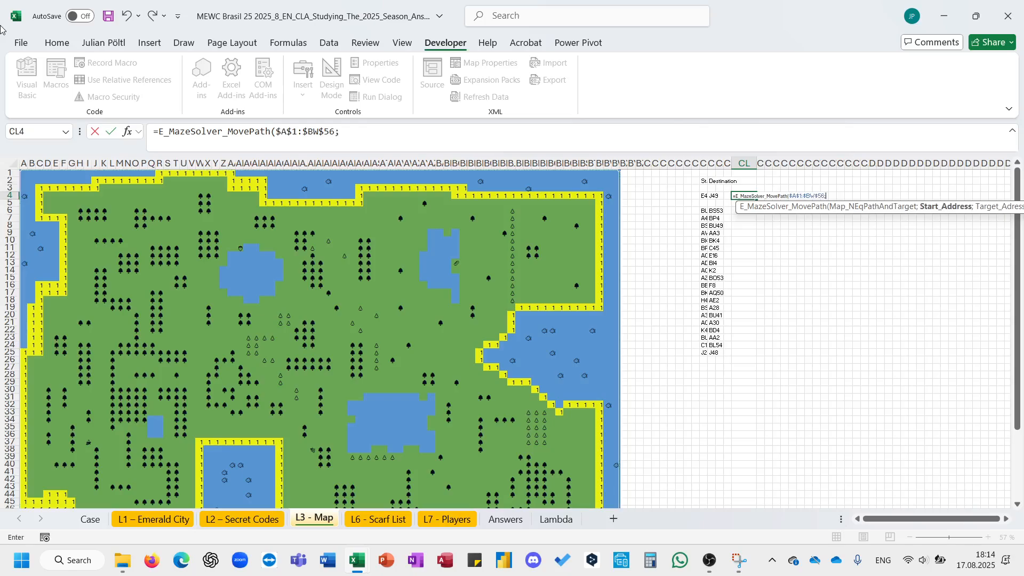
pyautogui.click(704, 197)
pyautogui.write(';')
pyautogui.press('Left')
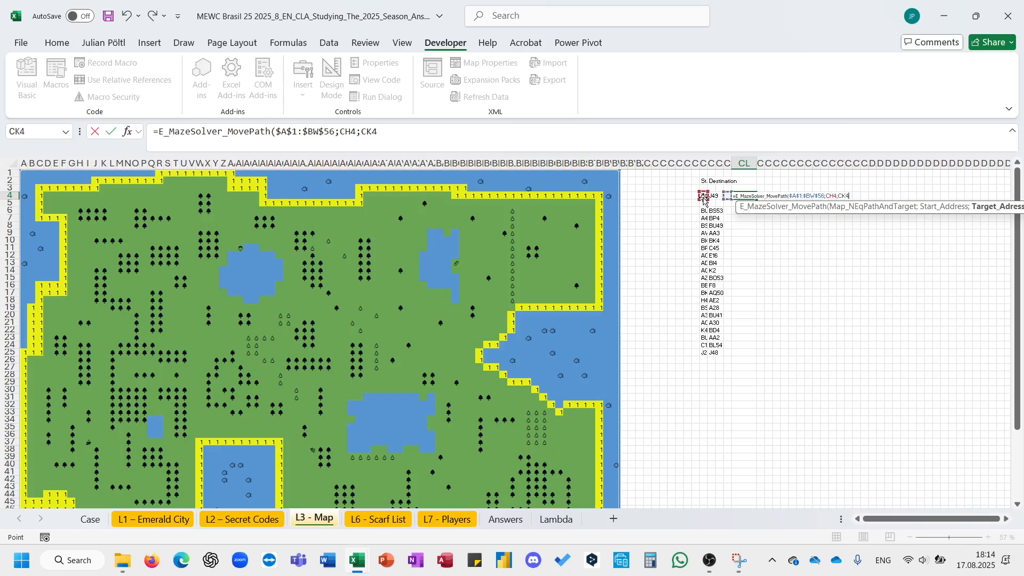
pyautogui.press('Left')
pyautogui.press('Left')
pyautogui.press('Left')
pyautogui.write(';1)')
pyautogui.press('Return')
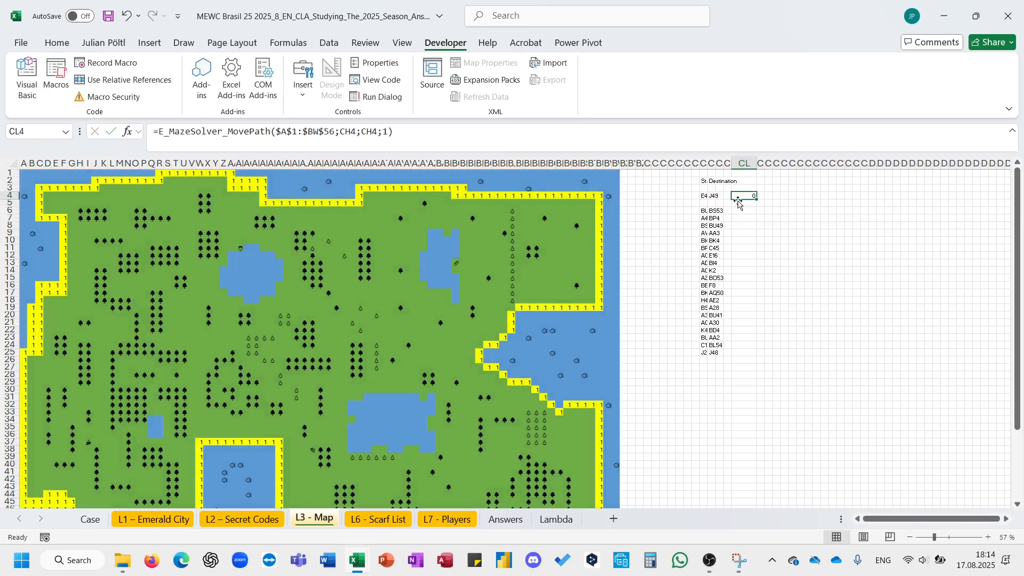
# - Copy the CL4 formula into CL6 beside the first Level 3 route
pyautogui.hotkey('ctrl', 'c')
pyautogui.click(753, 211)
pyautogui.hotkey('ctrl', 'v')
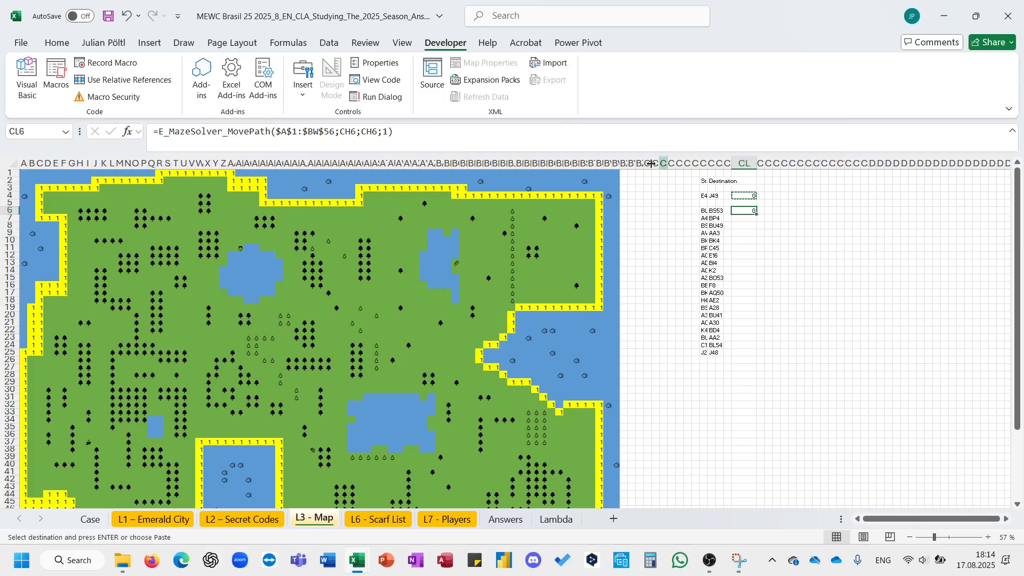
# - Change the target argument of CL4's formula to the destination cell CI4
pyautogui.click(459, 139)
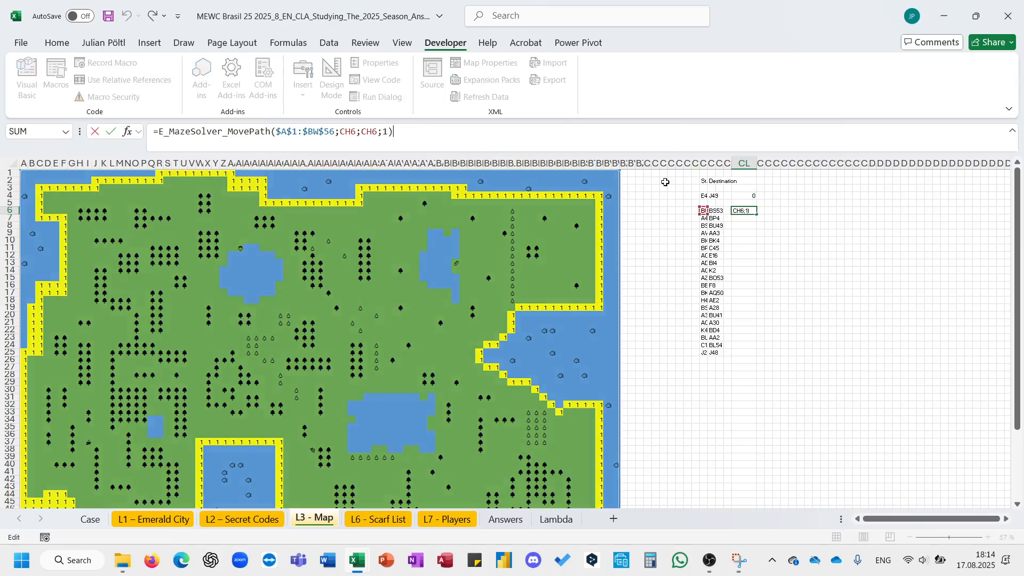
pyautogui.click(744, 196)
pyautogui.click(495, 139)
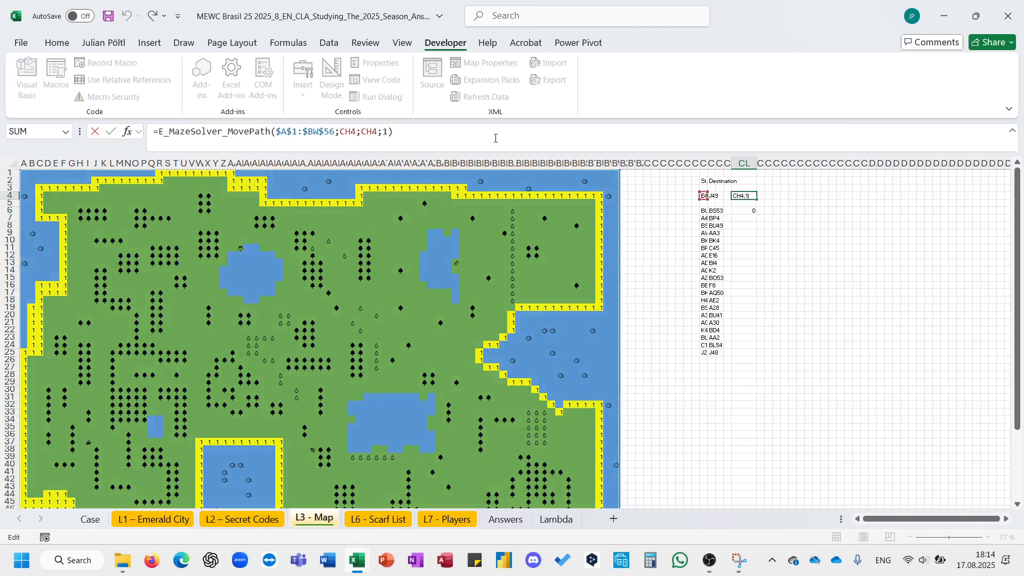
pyautogui.doubleClick(369, 131)
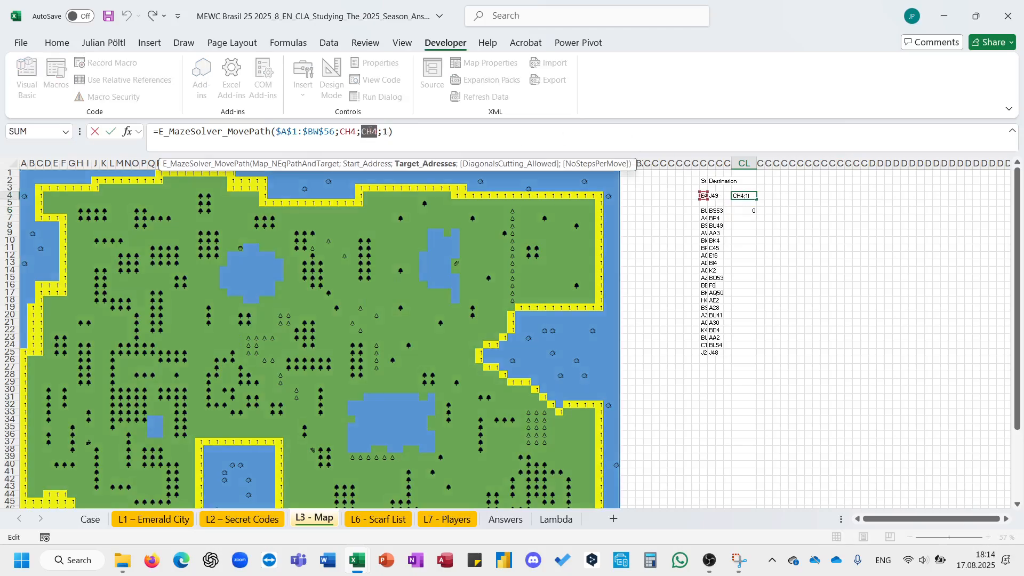
pyautogui.click(710, 195)
pyautogui.hotkey('ctrl', 'Return')
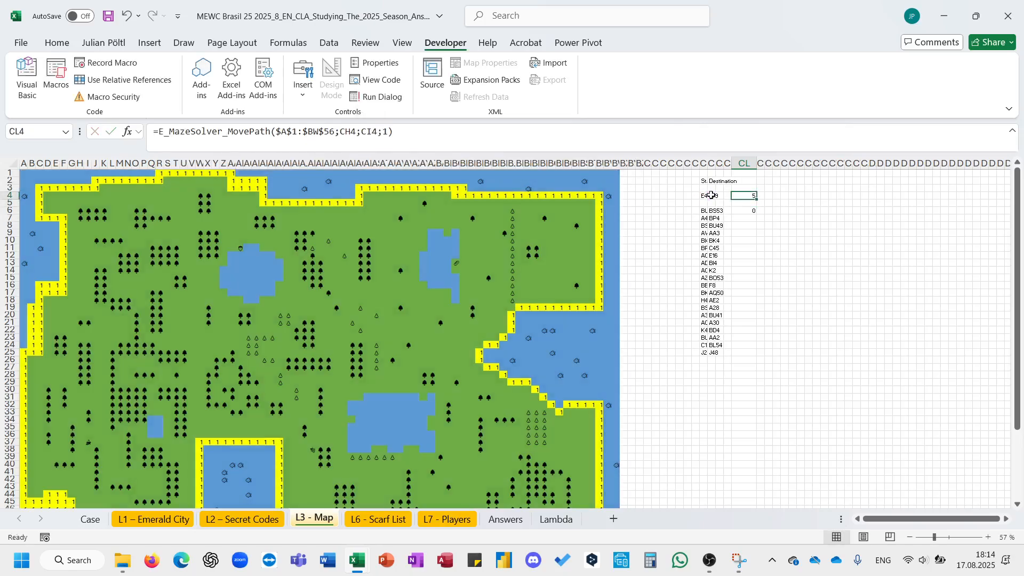
# - Copy the corrected formula into CL6 and fill it down beside all Level 3 routes to row 25
pyautogui.hotkey('ctrl', 'c')
pyautogui.click(746, 210)
pyautogui.press('Return')
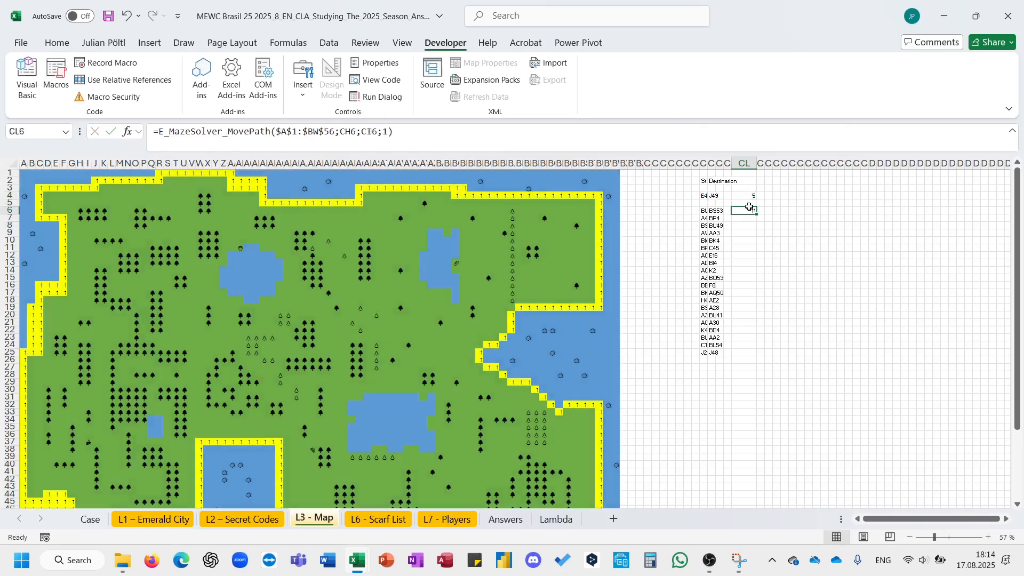
pyautogui.moveTo(758, 216); pyautogui.dragTo(758, 356)
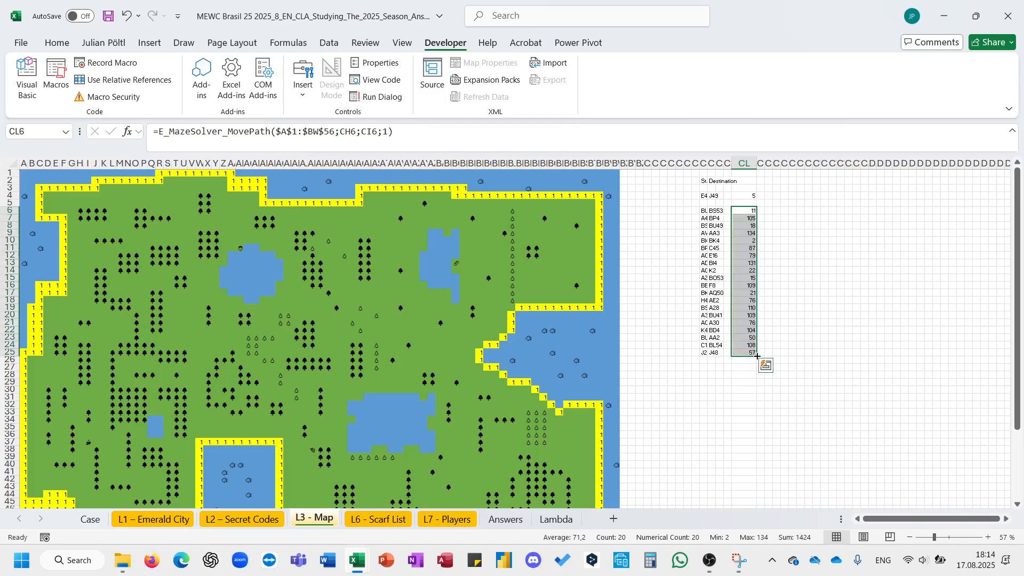
# - Copy the computed distances and paste them into the Case sheet's Level 3 answer cells starting at E121
pyautogui.hotkey('ctrl', 'c')
pyautogui.click(92, 519)
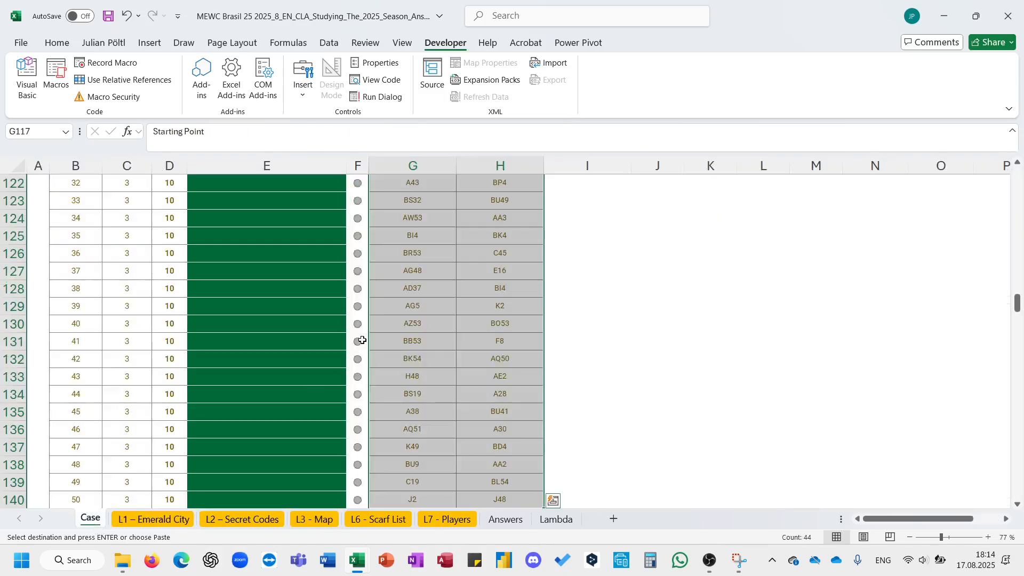
pyautogui.keyDown('ctrl'); pyautogui.scroll(2, 353, 342); pyautogui.keyUp('ctrl')
pyautogui.click(287, 390)
pyautogui.hotkey('ctrl', 'v')
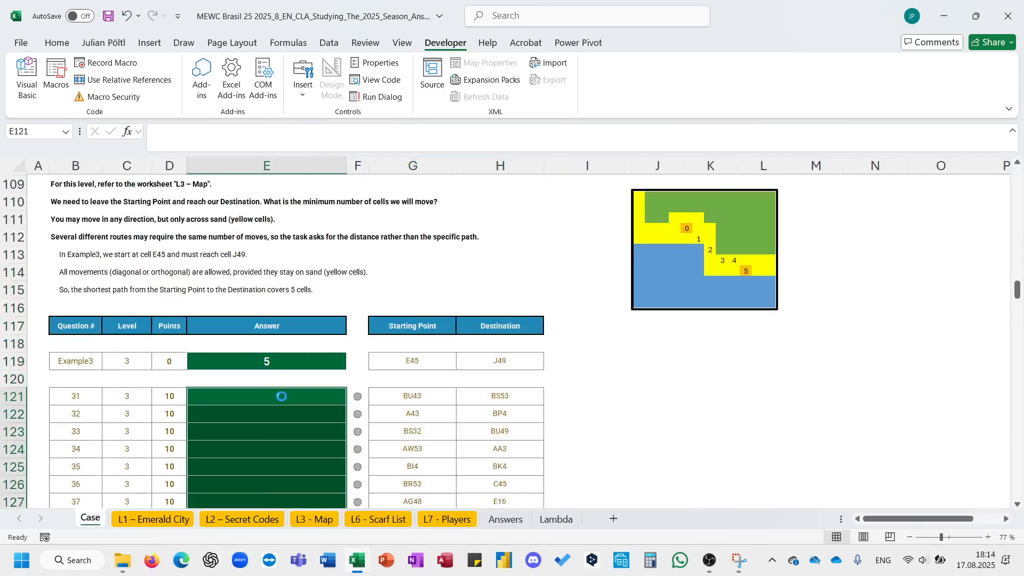
# - Create a helper sheet for Level 4 by entering 4 as the level, producing DT_Level 4
pyautogui.click(454, 358)
pyautogui.scroll(-6, 455, 357)
pyautogui.scroll(-6, 455, 358)
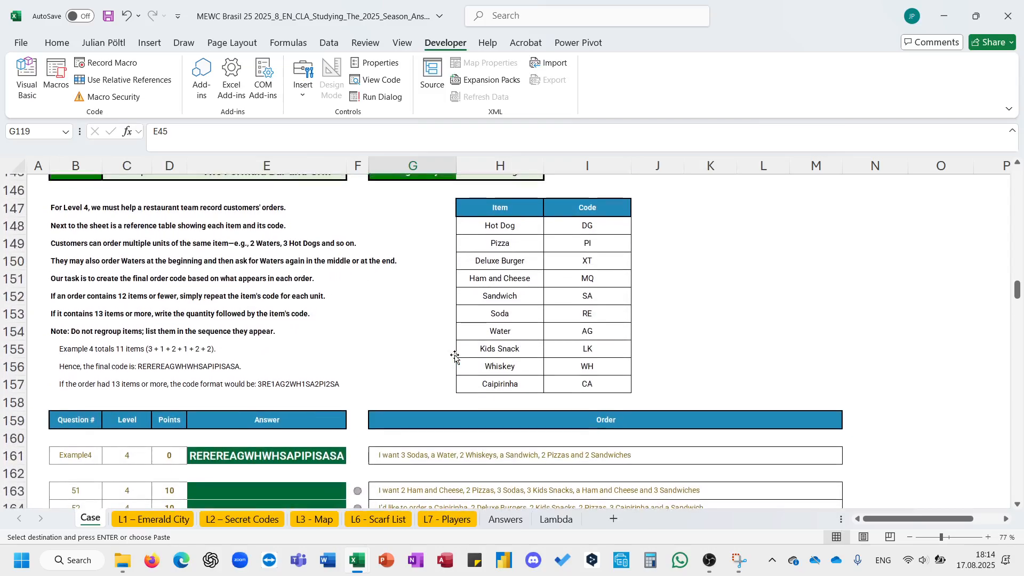
pyautogui.keyDown('ctrl'); pyautogui.scroll(-1, 455, 357); pyautogui.keyUp('ctrl')
pyautogui.scroll(-3, 455, 355)
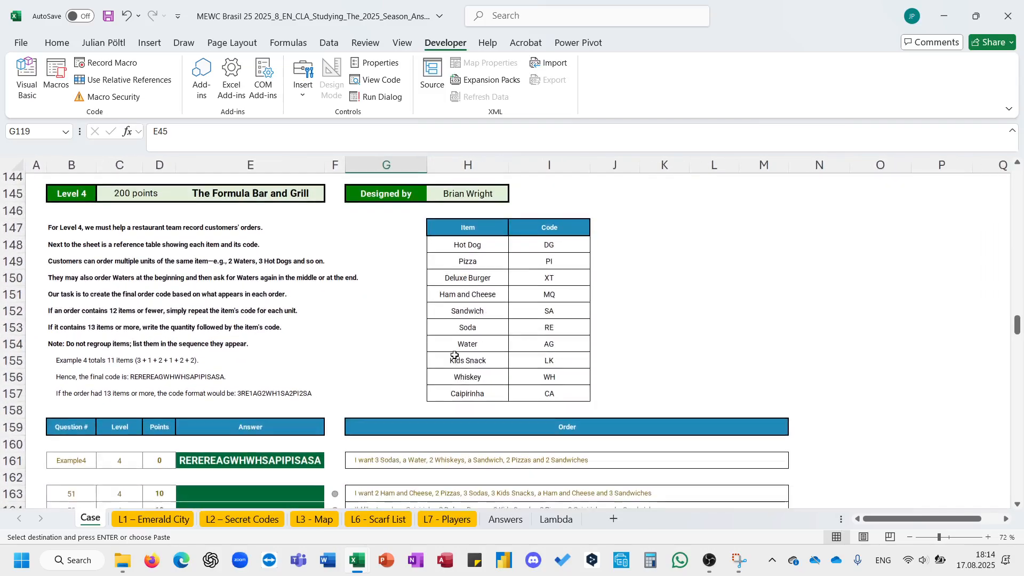
pyautogui.scroll(-1, 454, 354)
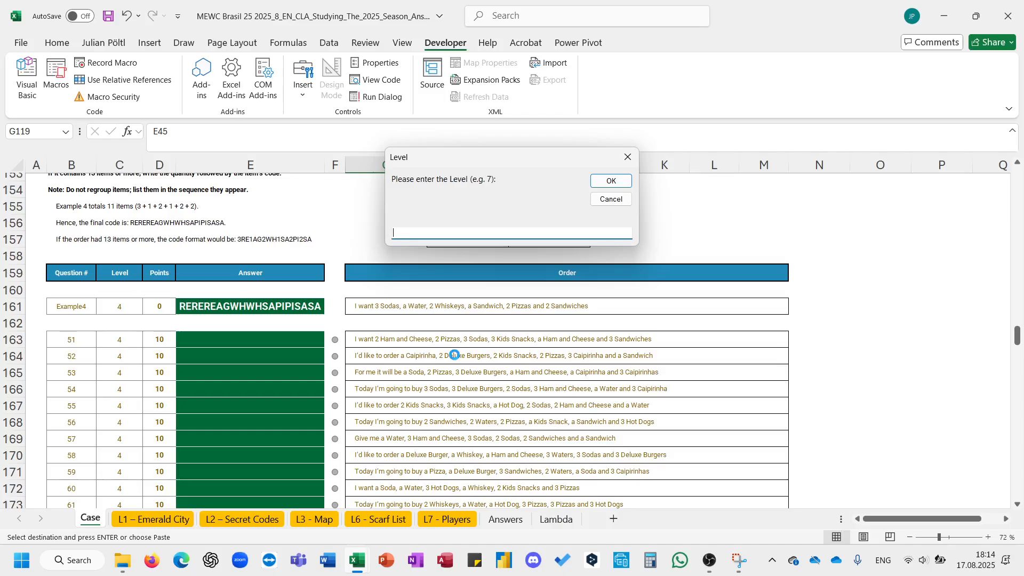
pyautogui.write('4')
pyautogui.press('Return')
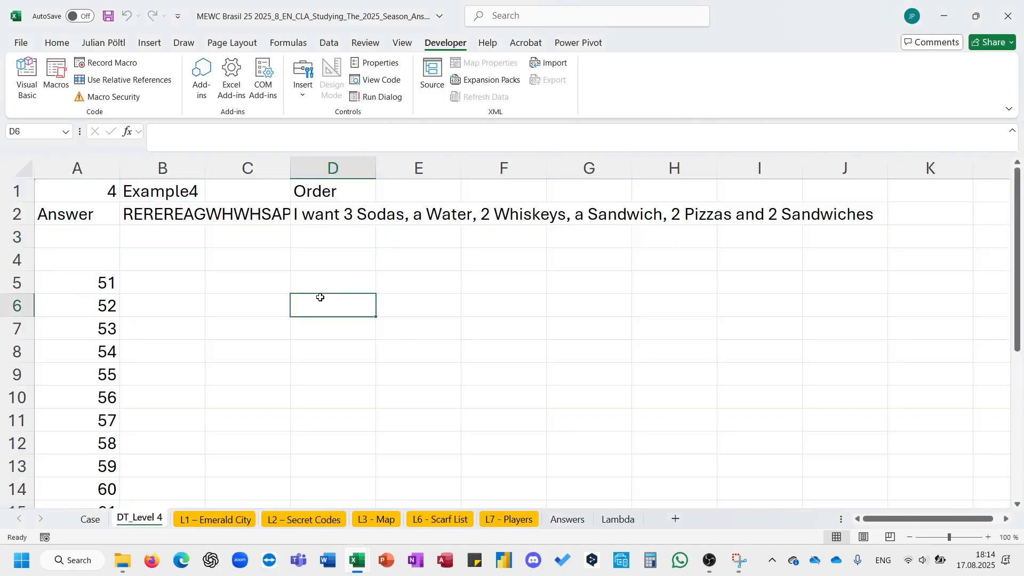
# - Enter the order opening phrase "I want" in cell H2 of the DT_Level 4 sheet
pyautogui.click(339, 254)
pyautogui.click(90, 519)
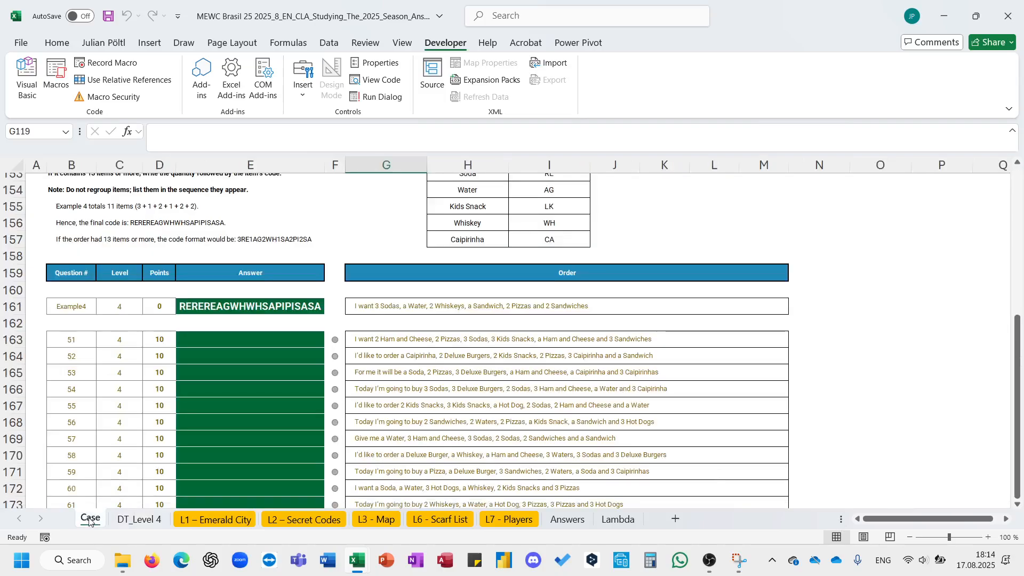
pyautogui.click(372, 339)
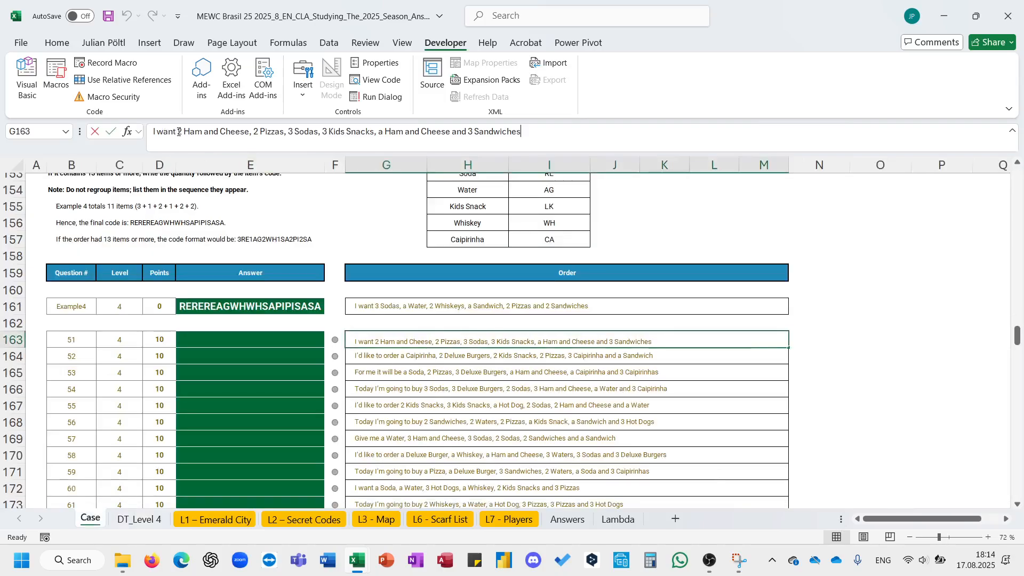
pyautogui.click(140, 518)
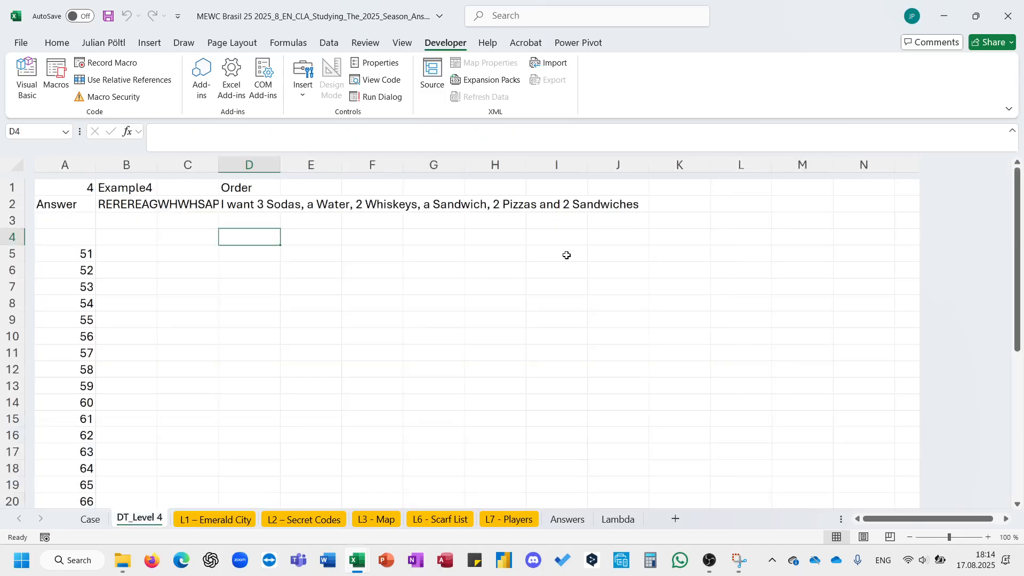
pyautogui.click(481, 197)
pyautogui.write('I want')
pyautogui.press('Return')
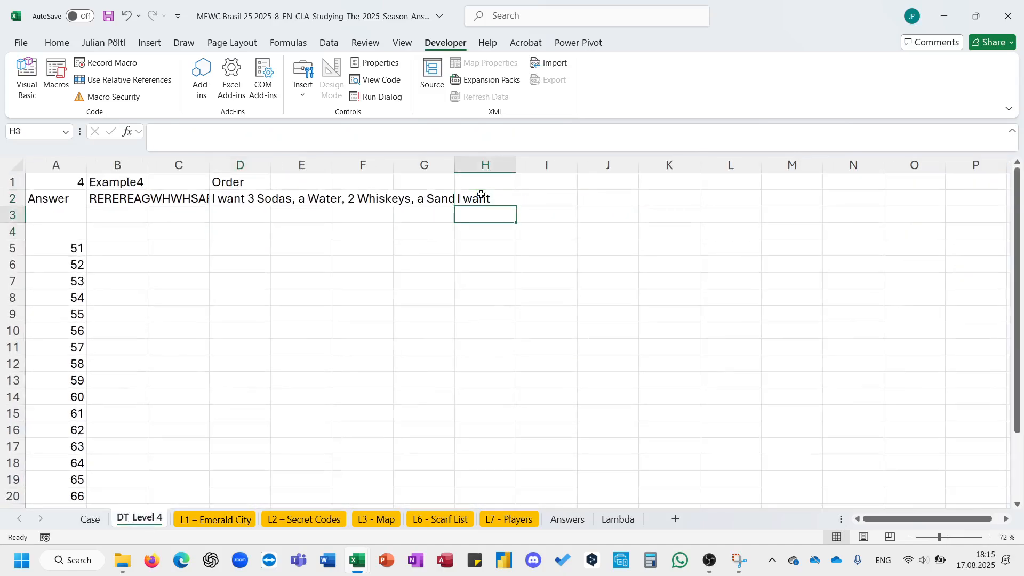
# - Copy the opening phrase "I'd like to order" from order 52 and paste it into H3 of DT_Level 4
pyautogui.click(90, 519)
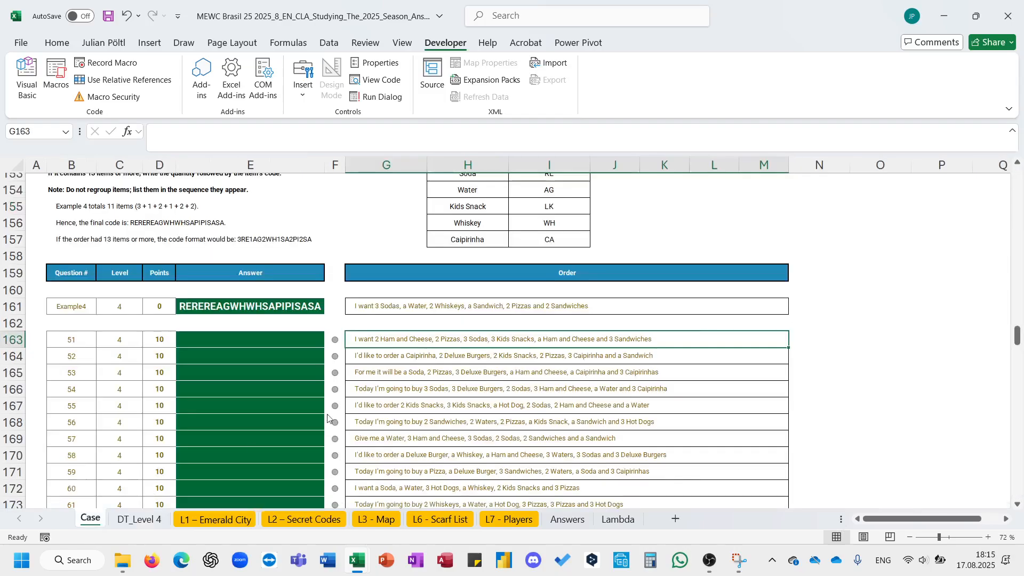
pyautogui.press('Down')
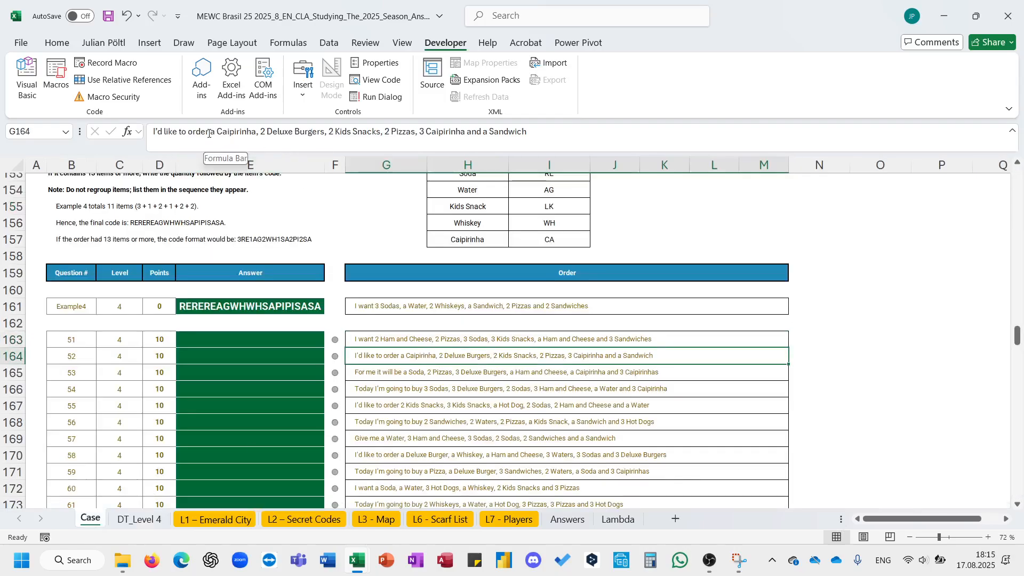
pyautogui.moveTo(211, 133); pyautogui.dragTo(85, 137)
pyautogui.press('Return')
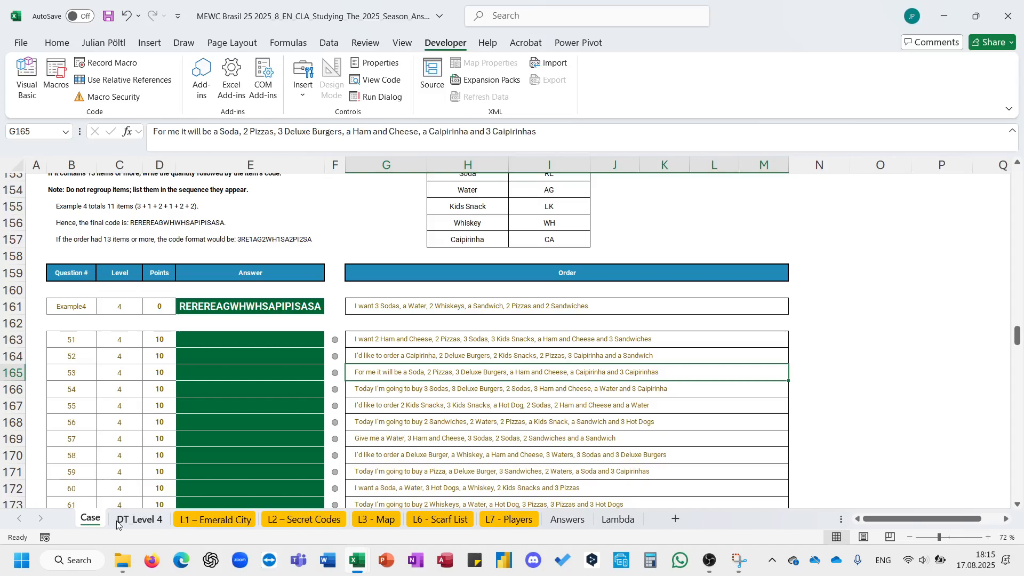
pyautogui.click(138, 519)
pyautogui.hotkey('ctrl', 'v')
pyautogui.press('Return')
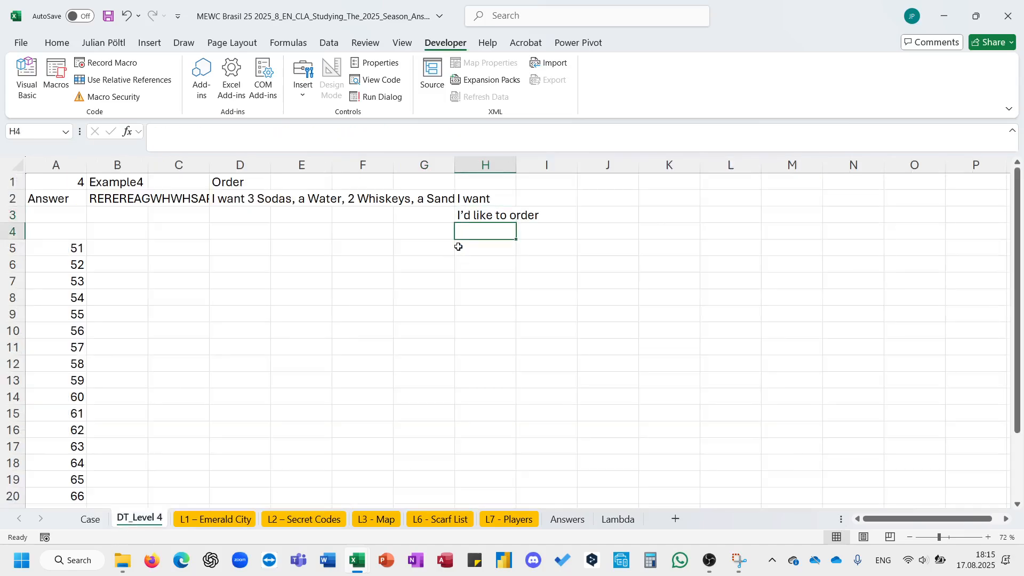
# - Copy the opening phrase "Today I'm going to buy" from order 54 and paste it into H4 of DT_Level 4
pyautogui.click(90, 519)
pyautogui.click(407, 387)
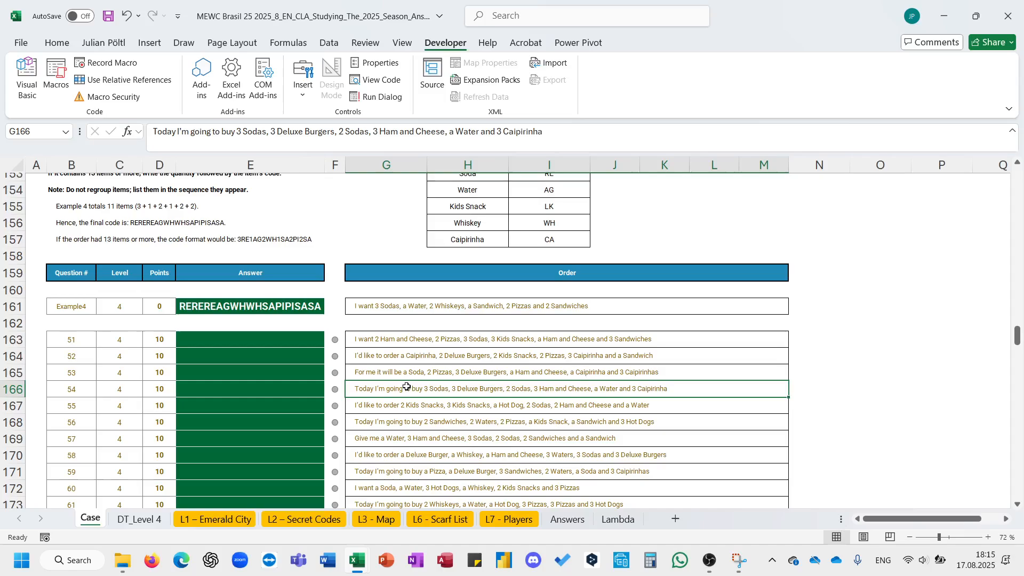
pyautogui.moveTo(237, 133); pyautogui.dragTo(153, 133)
pyautogui.hotkey('ctrl', 'c')
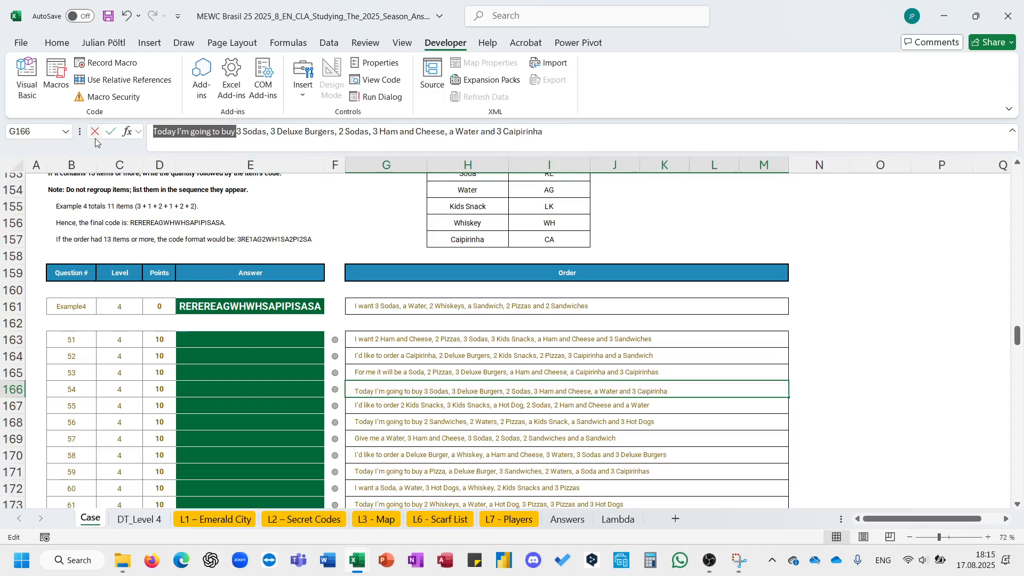
pyautogui.press('Escape')
pyautogui.click(139, 520)
pyautogui.hotkey('ctrl', 'v')
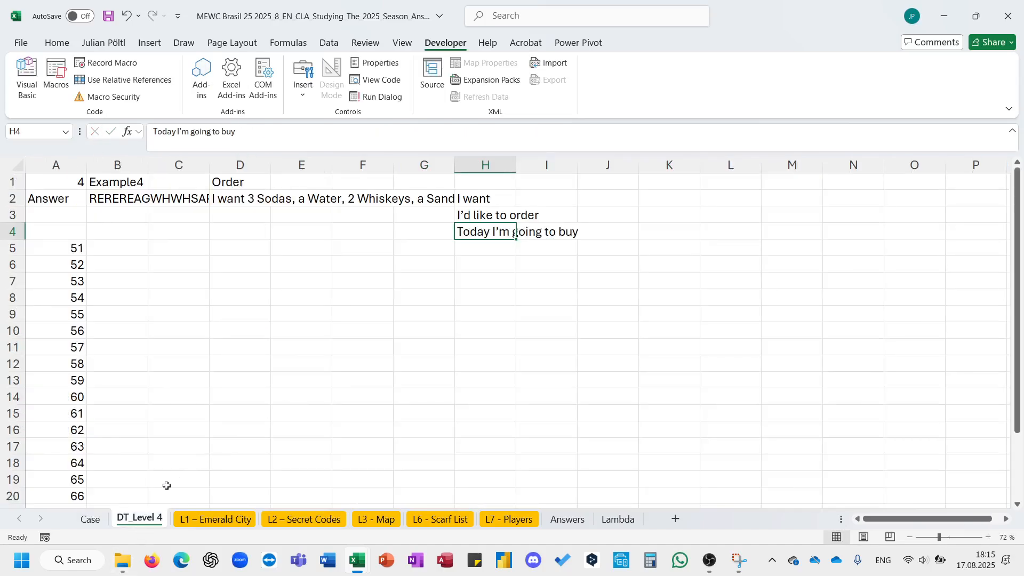
# - Copy the opening phrase "Give me" from order 57 on the Case sheet and paste it into H5 of DT_Level 4
pyautogui.hotkey('ctrl', 'pageup')
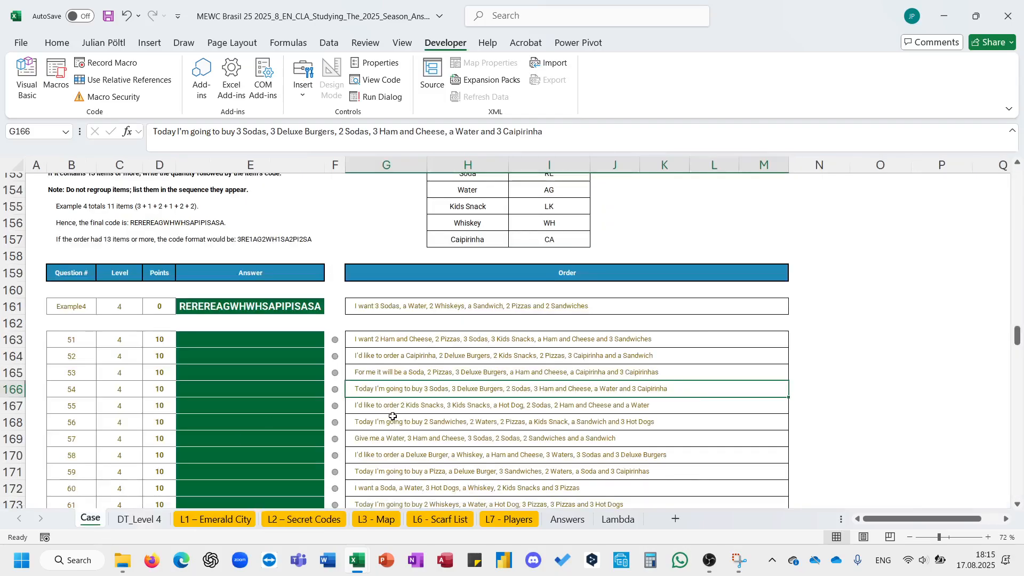
pyautogui.click(395, 439)
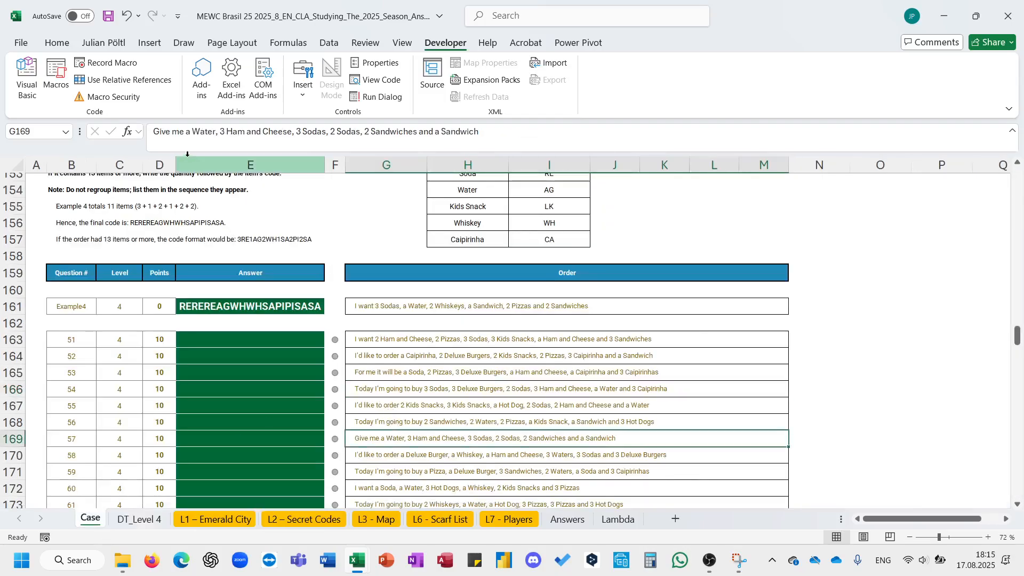
pyautogui.moveTo(188, 132); pyautogui.dragTo(150, 134)
pyautogui.hotkey('ctrl', 'c')
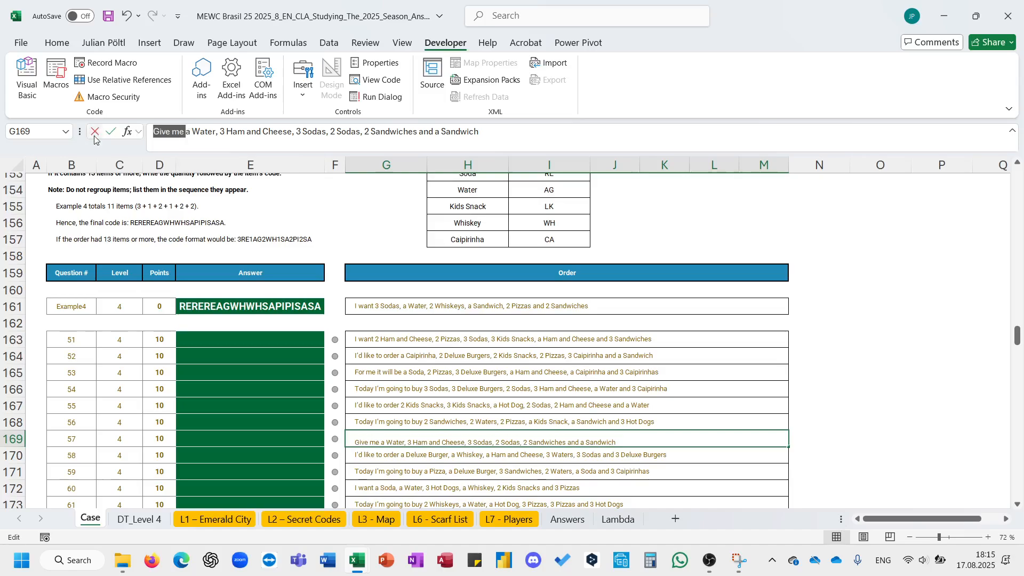
pyautogui.click(95, 134)
pyautogui.click(137, 522)
pyautogui.click(486, 250)
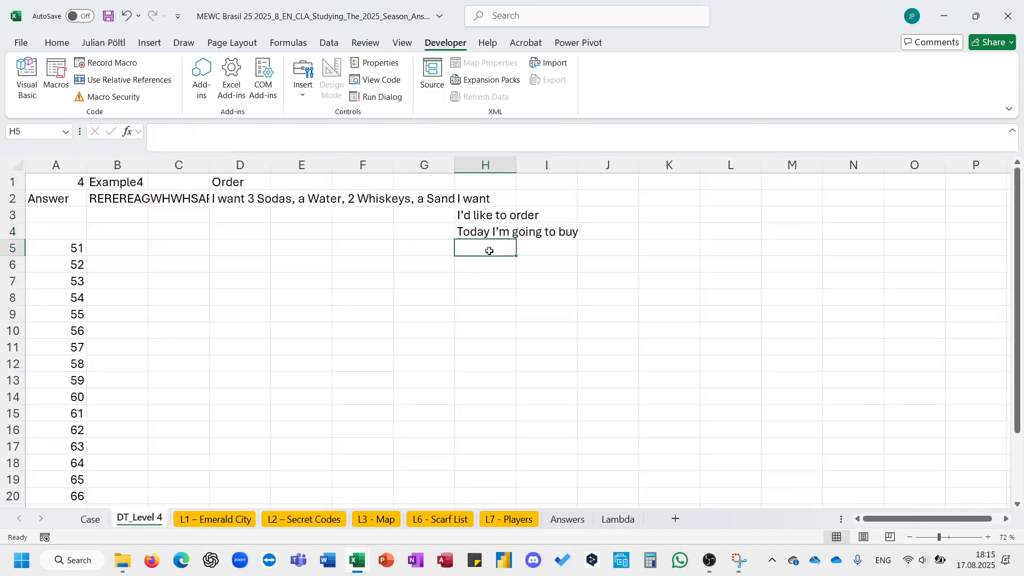
pyautogui.hotkey('ctrl', 'v')
# - Copy the opening phrase "For me it will be" from order 69 and paste it into H6 of DT_Level 4
pyautogui.click(448, 407)
pyautogui.click(85, 520)
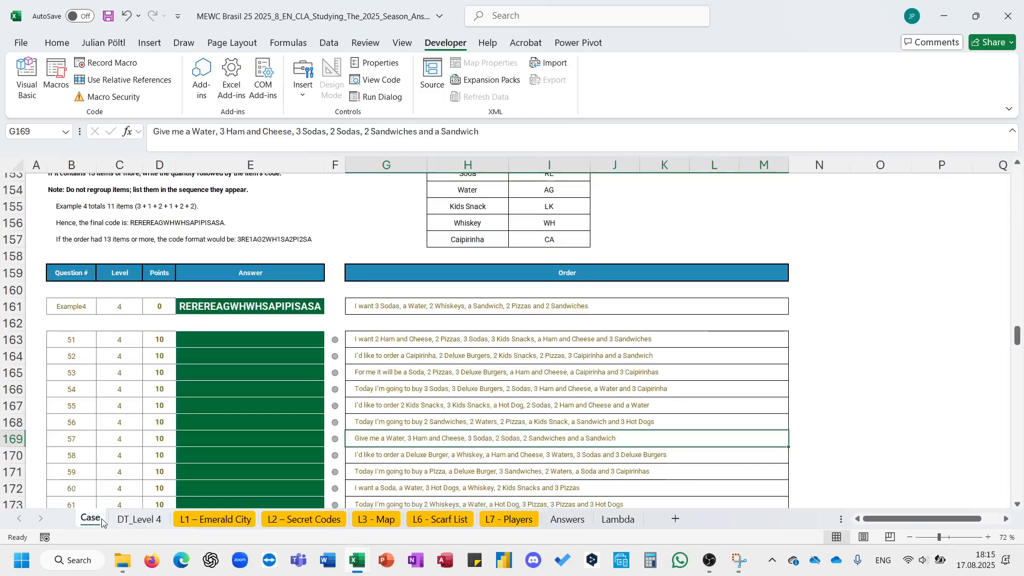
pyautogui.scroll(-2, 436, 425)
pyautogui.scroll(-2, 437, 427)
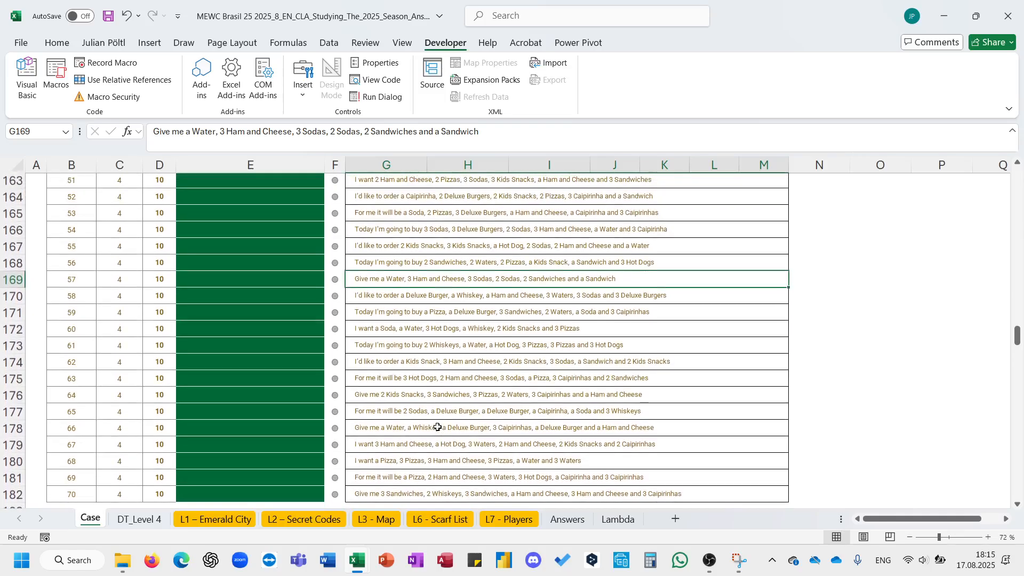
pyautogui.click(392, 483)
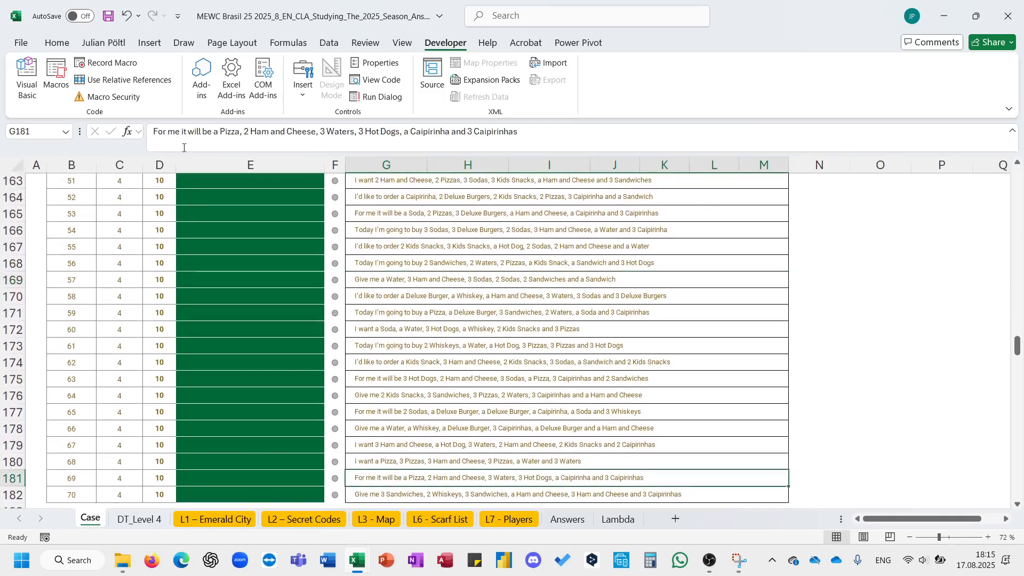
pyautogui.moveTo(214, 131); pyautogui.dragTo(88, 131)
pyautogui.hotkey('ctrl', 'c')
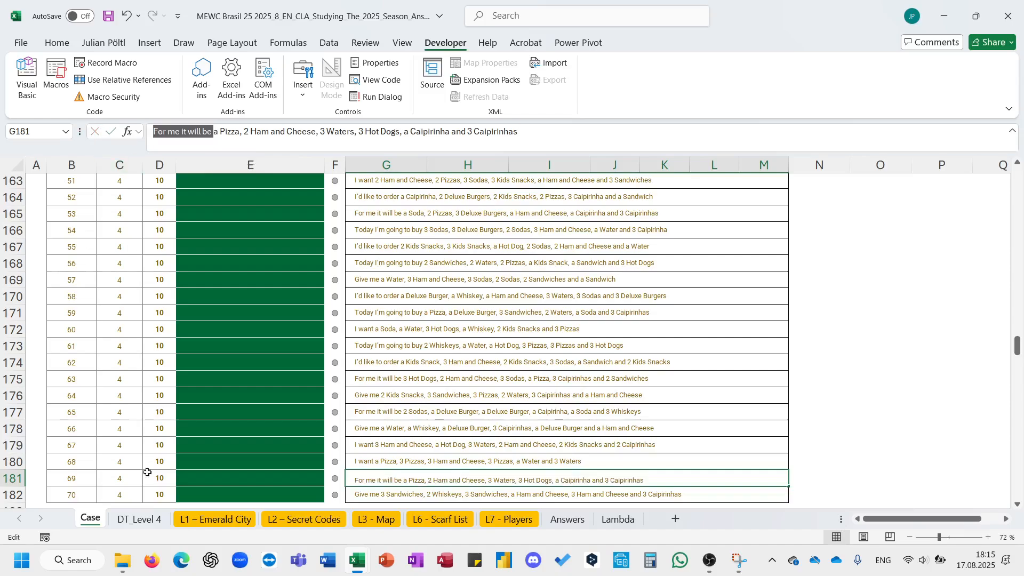
pyautogui.press('Escape')
pyautogui.click(141, 518)
pyautogui.click(485, 262)
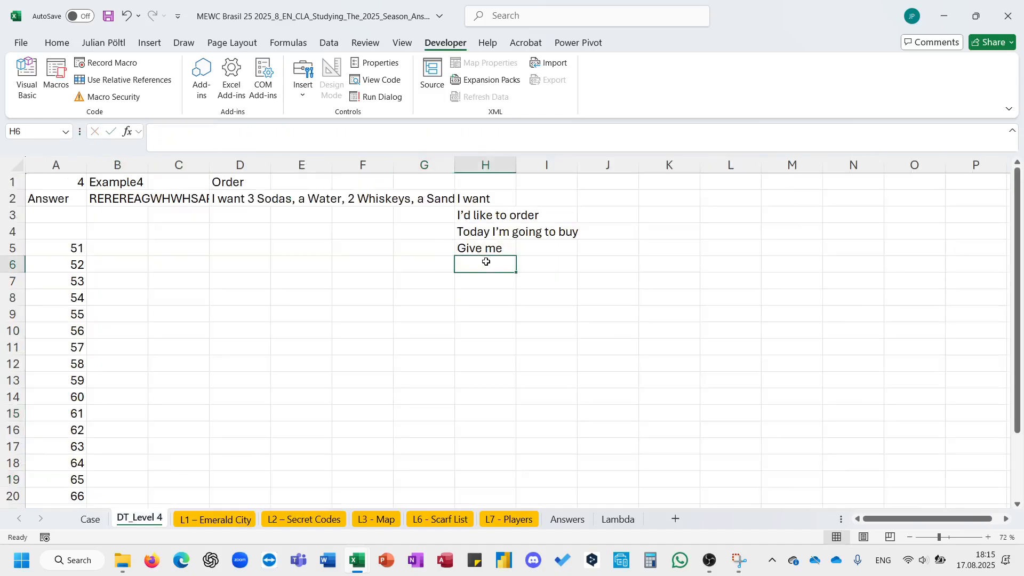
pyautogui.hotkey('ctrl', 'v')
pyautogui.click(402, 315)
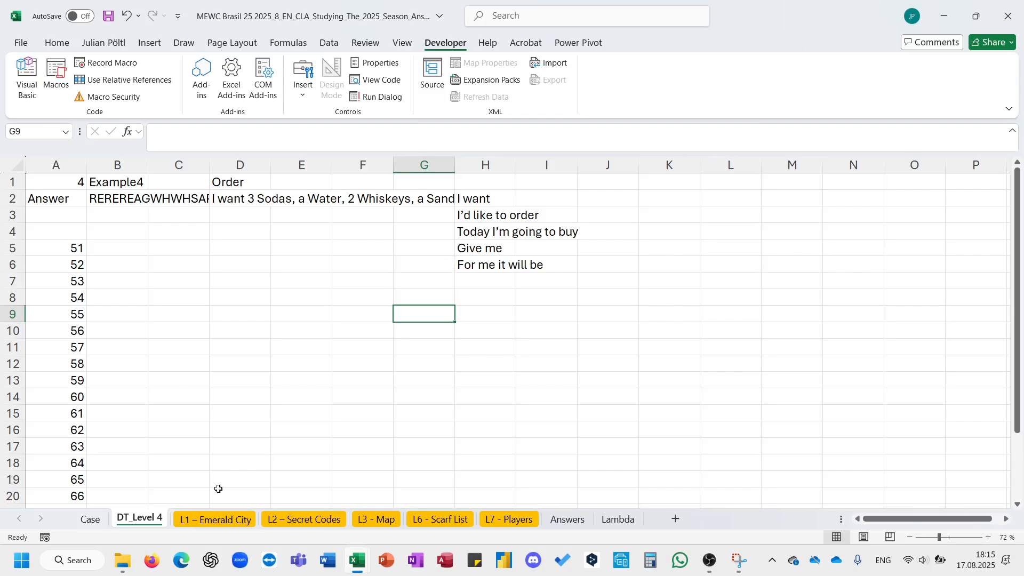
pyautogui.click(90, 518)
pyautogui.scroll(1, 404, 419)
pyautogui.scroll(1, 403, 420)
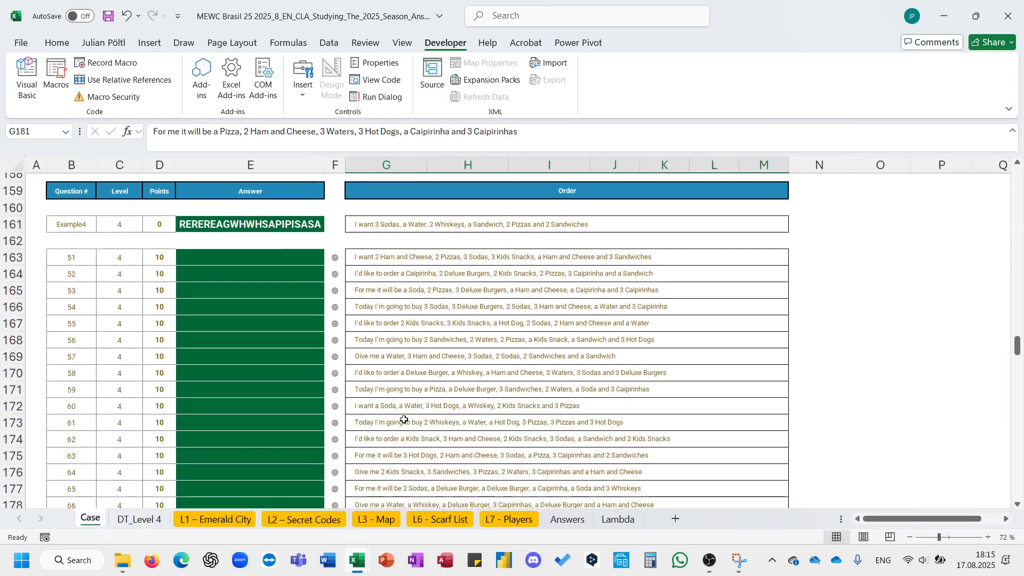
pyautogui.click(143, 519)
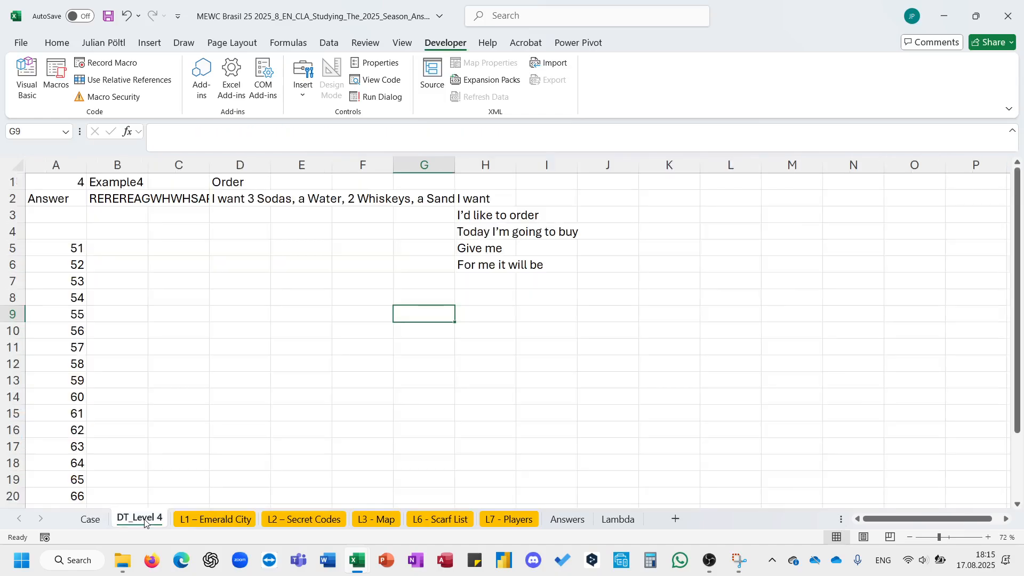
# - In D4, enter =REDUCE(D2;H2:H6;LAMBDA(A;B;SUBSTITUTE(A;B;""))) to strip the opening phrases from the order, and autofit column D
pyautogui.click(246, 231)
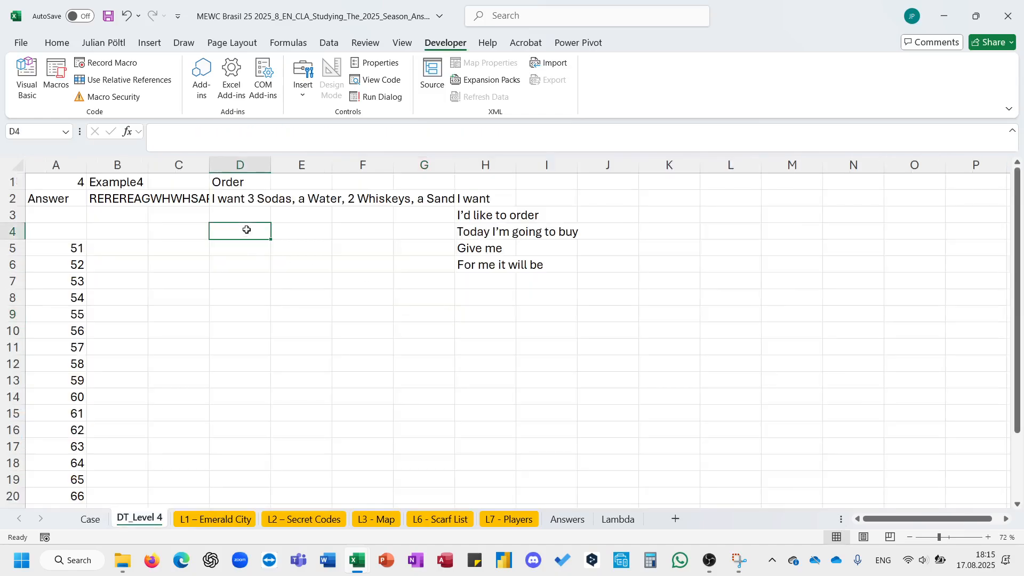
pyautogui.doubleClick(247, 230)
pyautogui.write('=sc')
pyautogui.press('Tab')
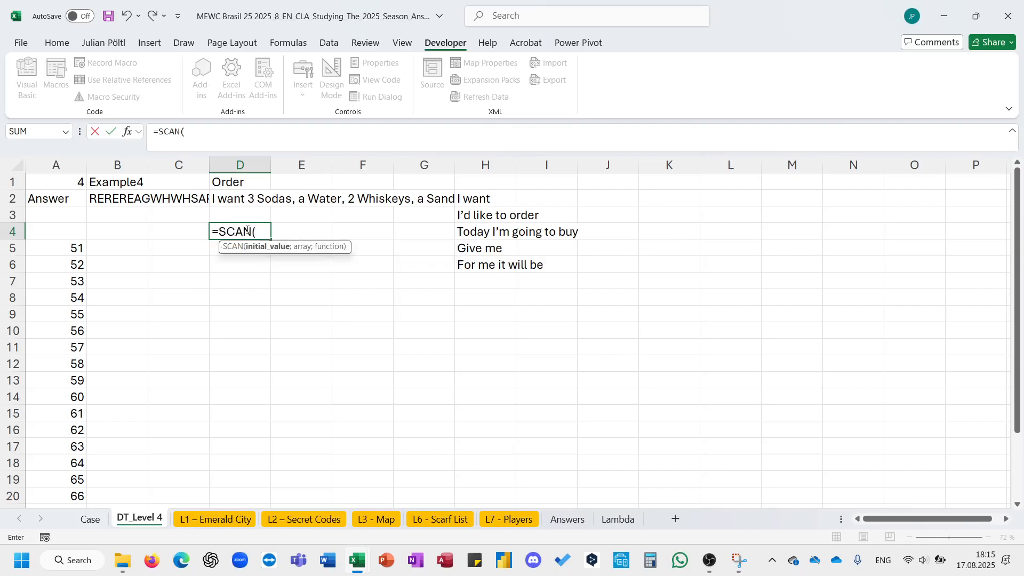
pyautogui.press('Up')
pyautogui.press('Up')
pyautogui.press('Up')
pyautogui.press('Down')
pyautogui.press('BackSpace')
pyautogui.press('BackSpace')
pyautogui.press('BackSpace')
pyautogui.press('BackSpace')
pyautogui.press('BackSpace')
pyautogui.press('BackSpace')
pyautogui.press('BackSpace')
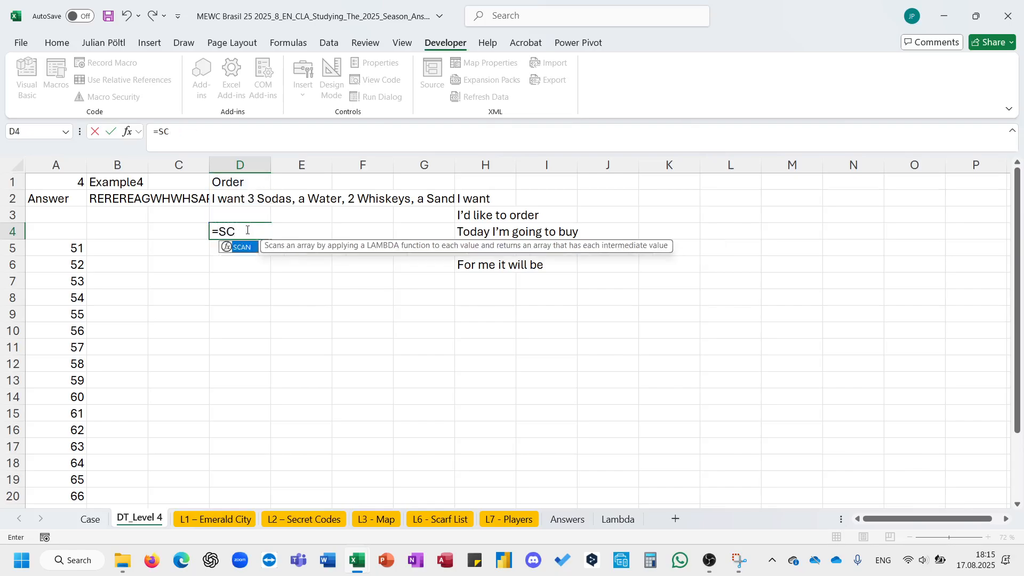
pyautogui.write('red')
pyautogui.press('Tab')
pyautogui.press('Up')
pyautogui.press('Up')
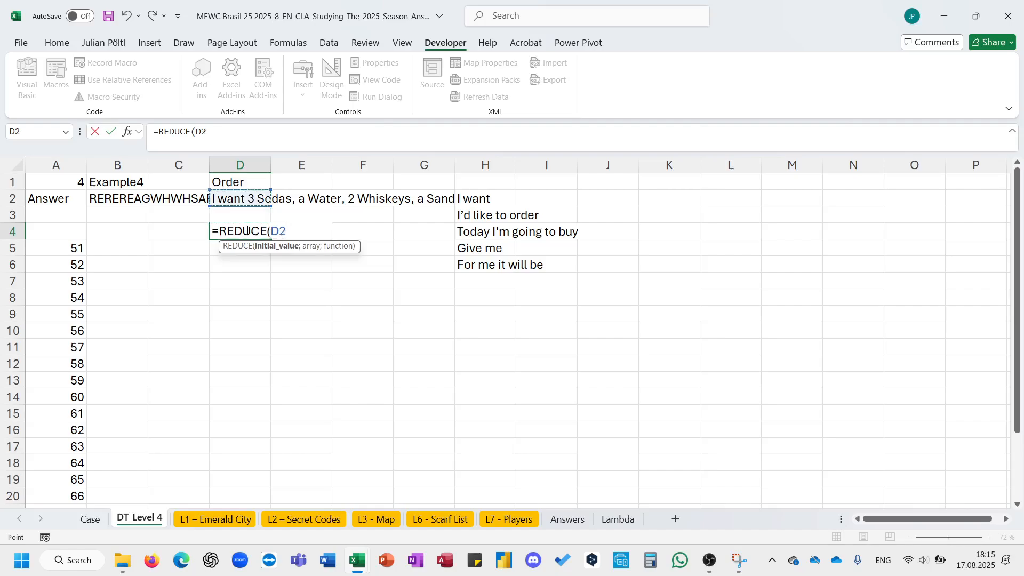
pyautogui.write(';')
pyautogui.click(477, 207)
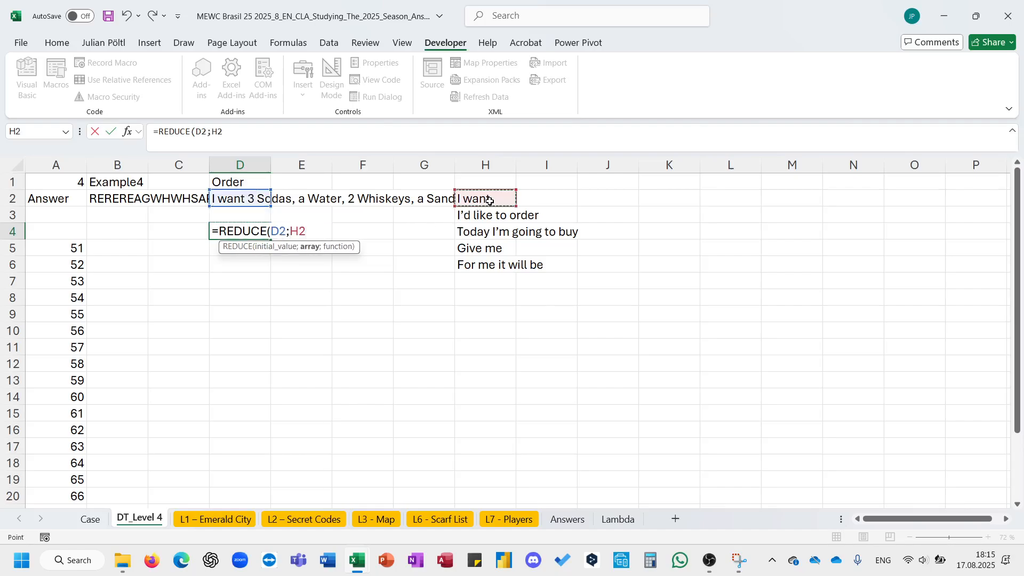
pyautogui.hotkey('ctrl', 'shift', 'Down')
pyautogui.write(';la')
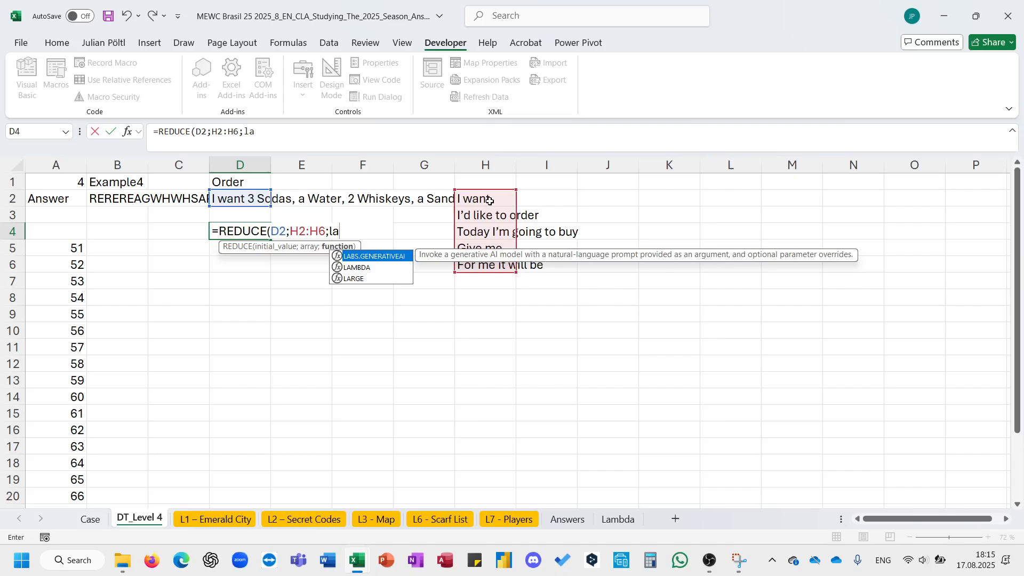
pyautogui.write('m')
pyautogui.press('Tab')
pyautogui.write('A;B;su')
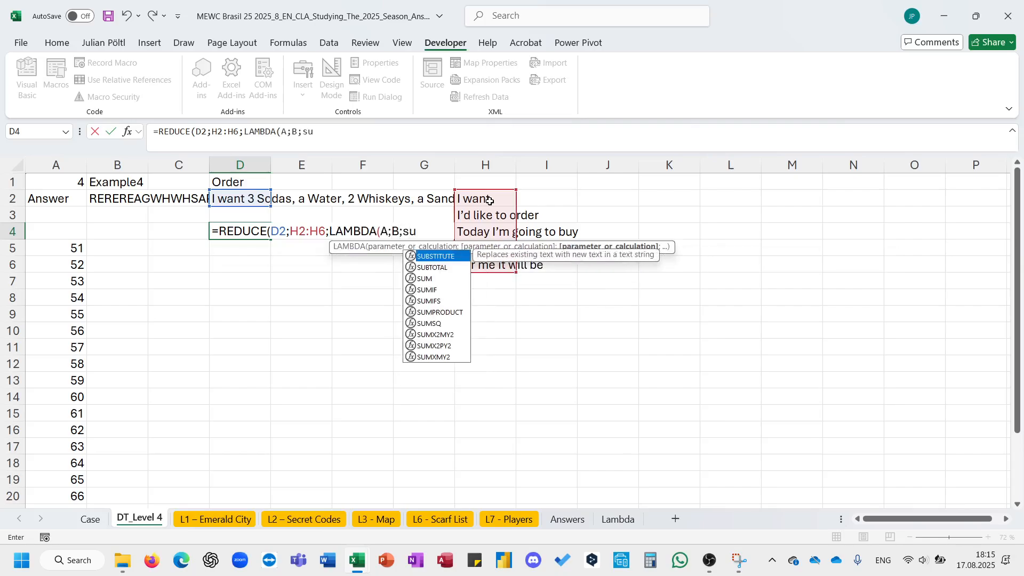
pyautogui.press('Tab')
pyautogui.write('A;')
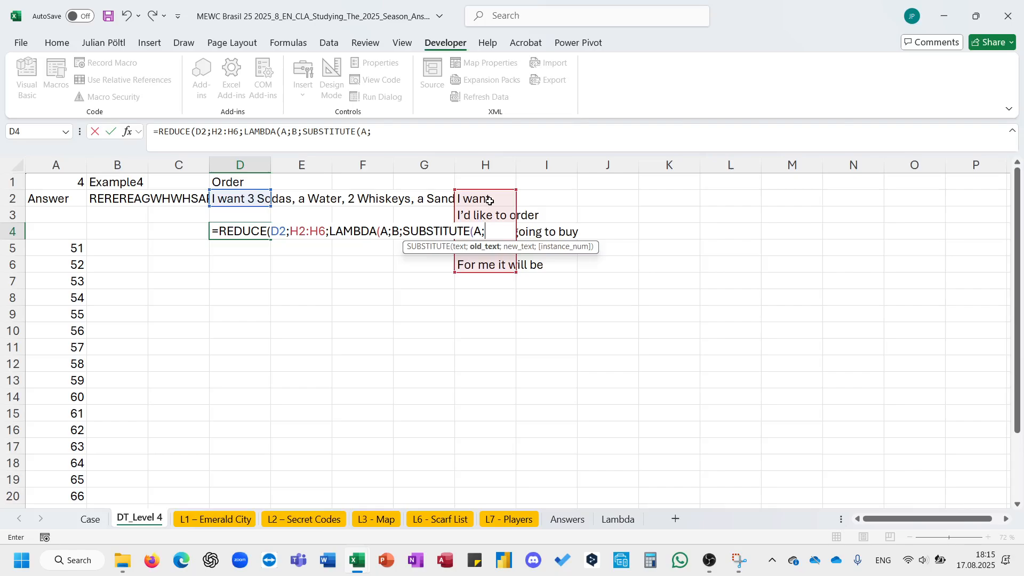
pyautogui.write('B')
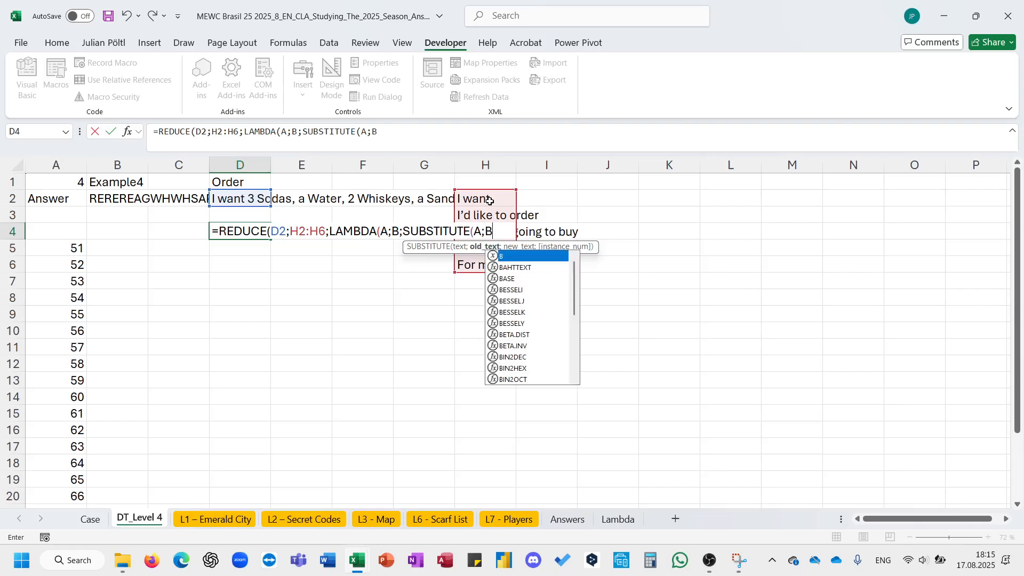
pyautogui.write(';"")))')
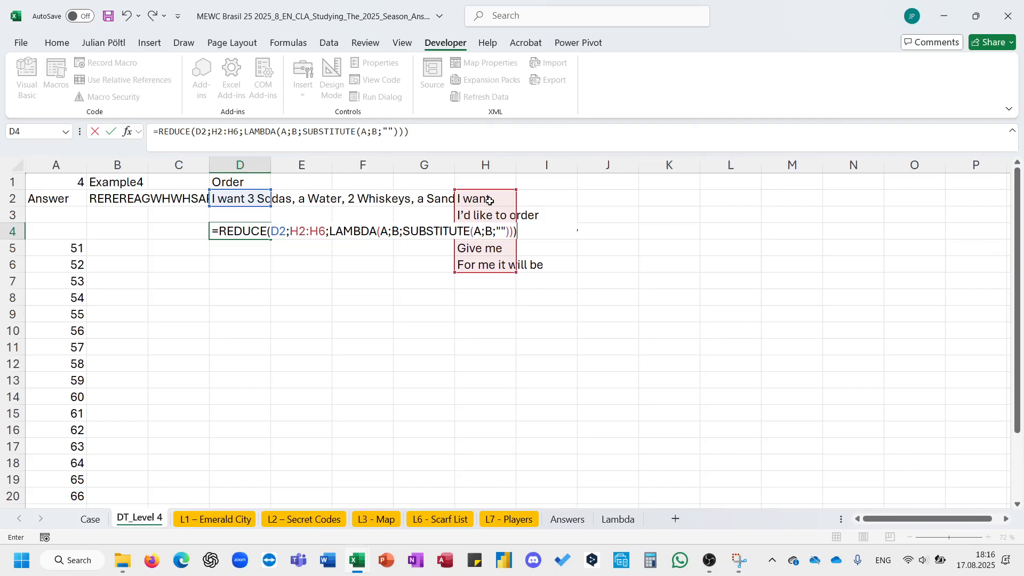
pyautogui.press('Return')
pyautogui.press('Up')
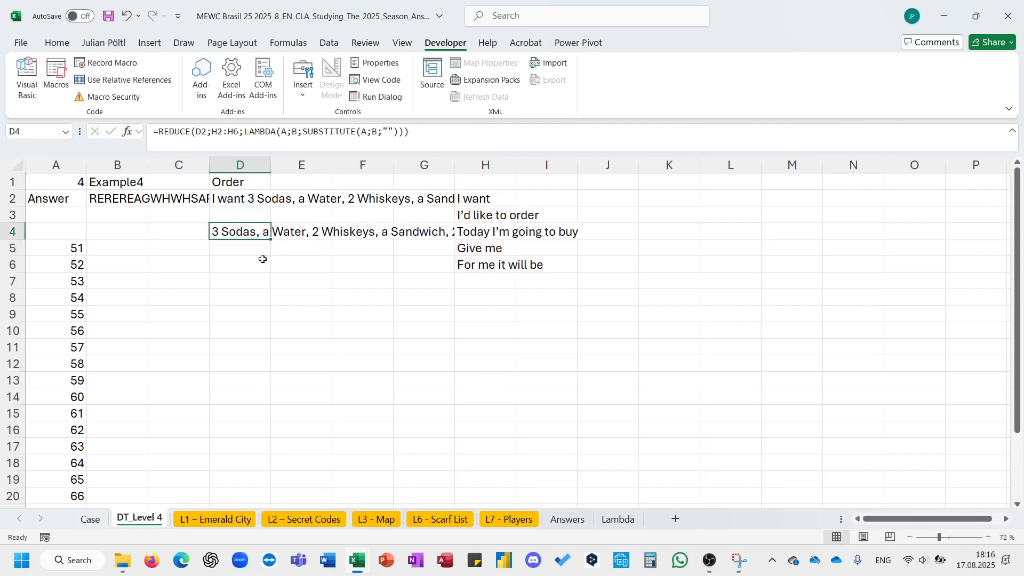
pyautogui.doubleClick(267, 166)
pyautogui.hscroll(1, 347, 318)
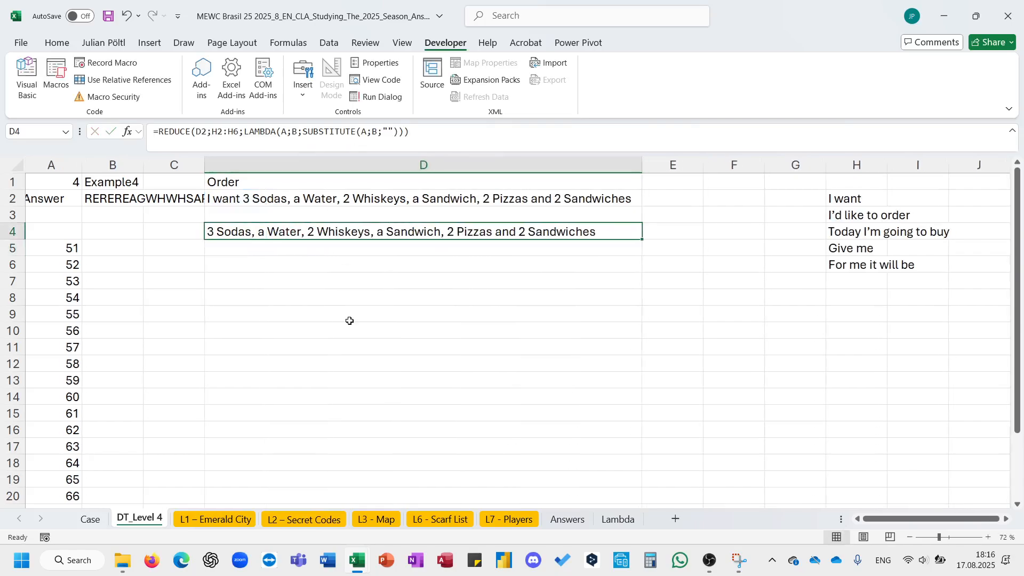
# - In D6, split the cleaned order in D4 into rows with =TEXTSPLIT(D4;;{", ";" and "})
pyautogui.click(320, 256)
pyautogui.press('Down')
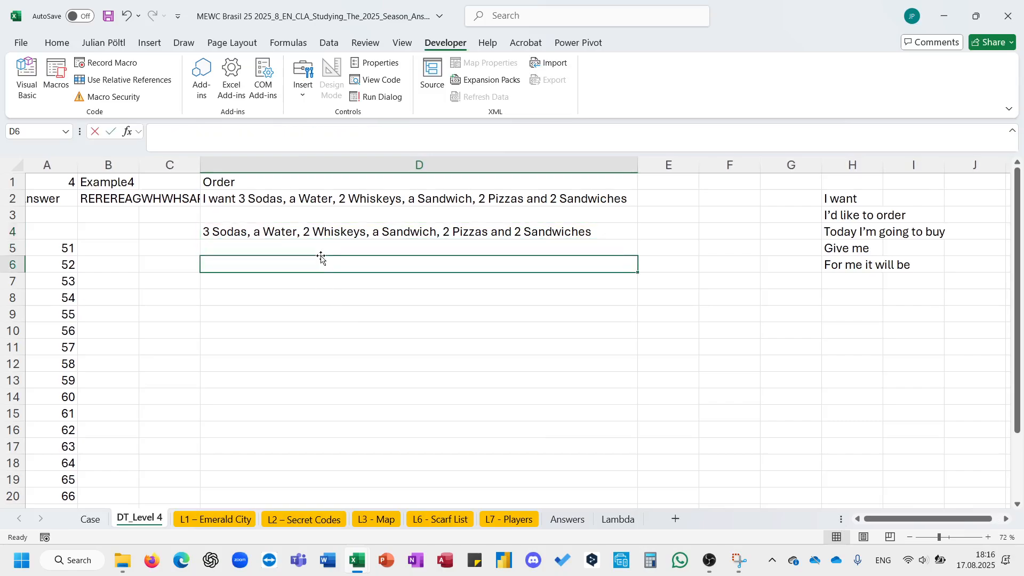
pyautogui.write('=te')
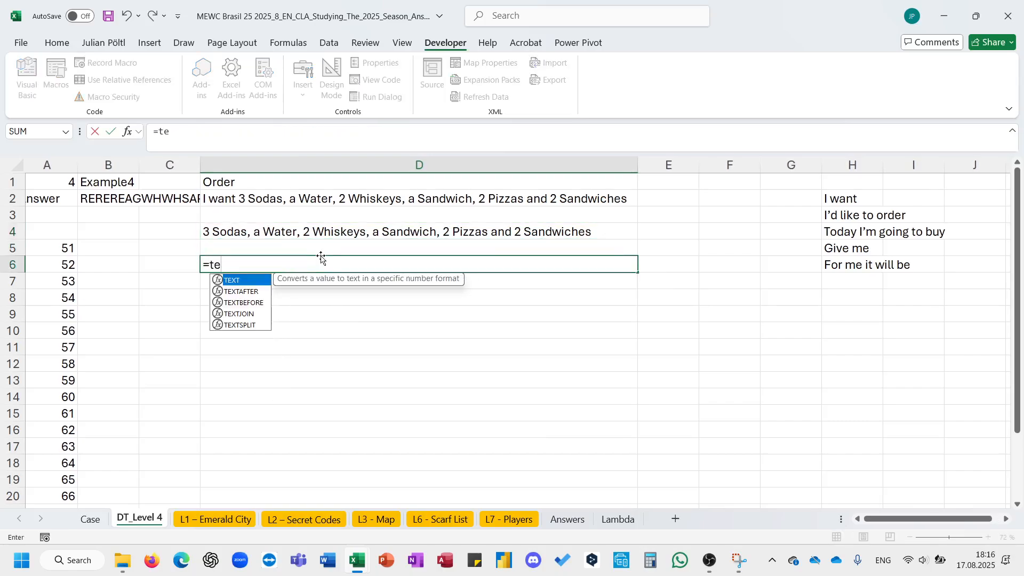
pyautogui.write('xts')
pyautogui.press('Tab')
pyautogui.press('Down')
pyautogui.press('Down')
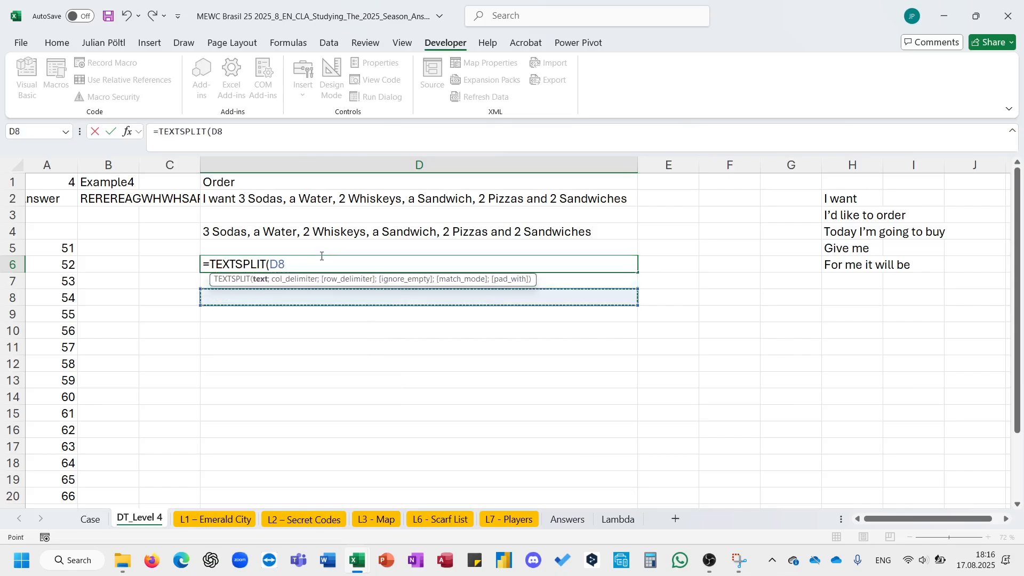
pyautogui.press('Up')
pyautogui.press('Up')
pyautogui.press('Up')
pyautogui.press('Up')
pyautogui.write(';;"')
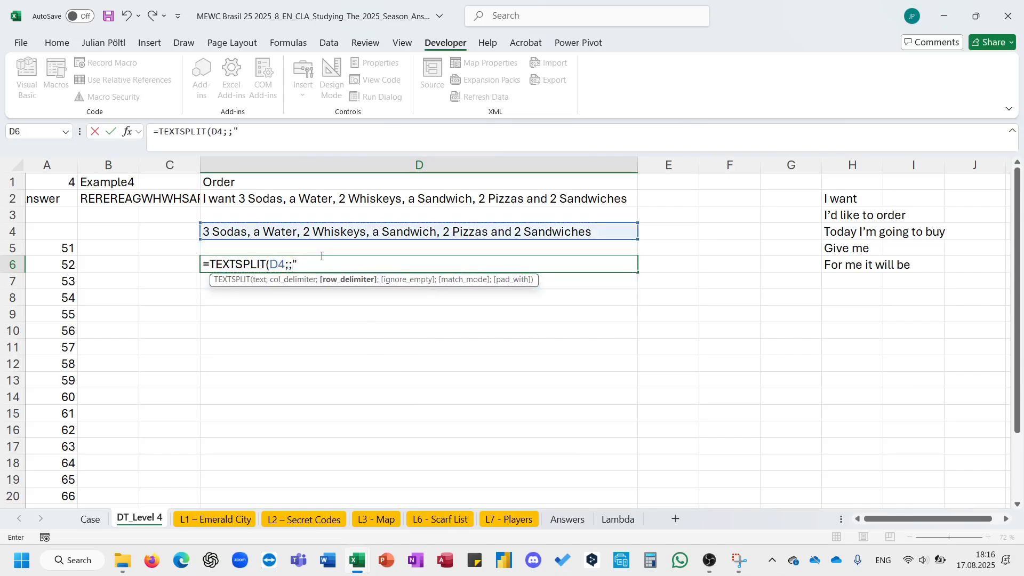
pyautogui.write('{", ";"')
pyautogui.write('and "')
pyautogui.press('Return')
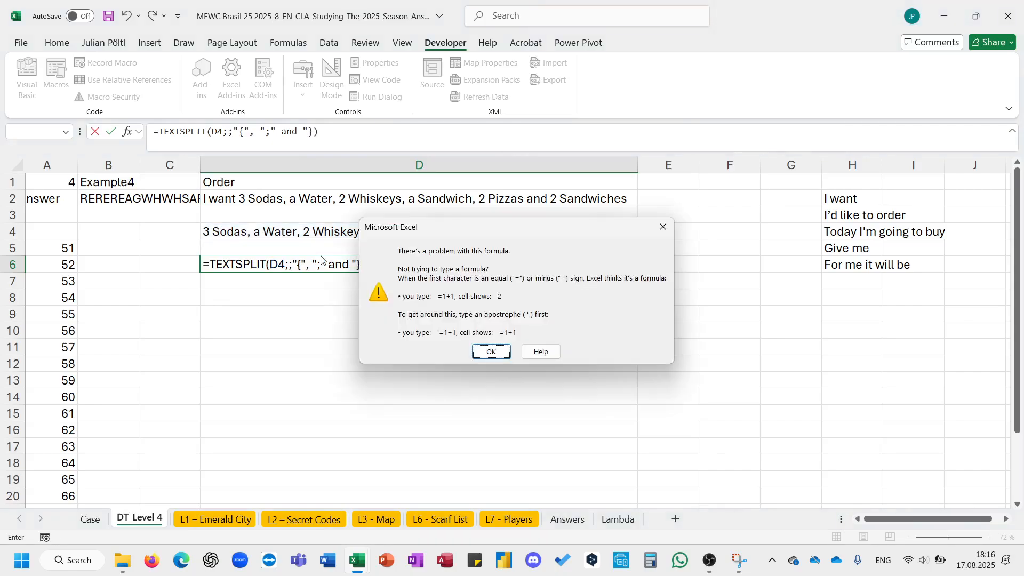
pyautogui.press('Return')
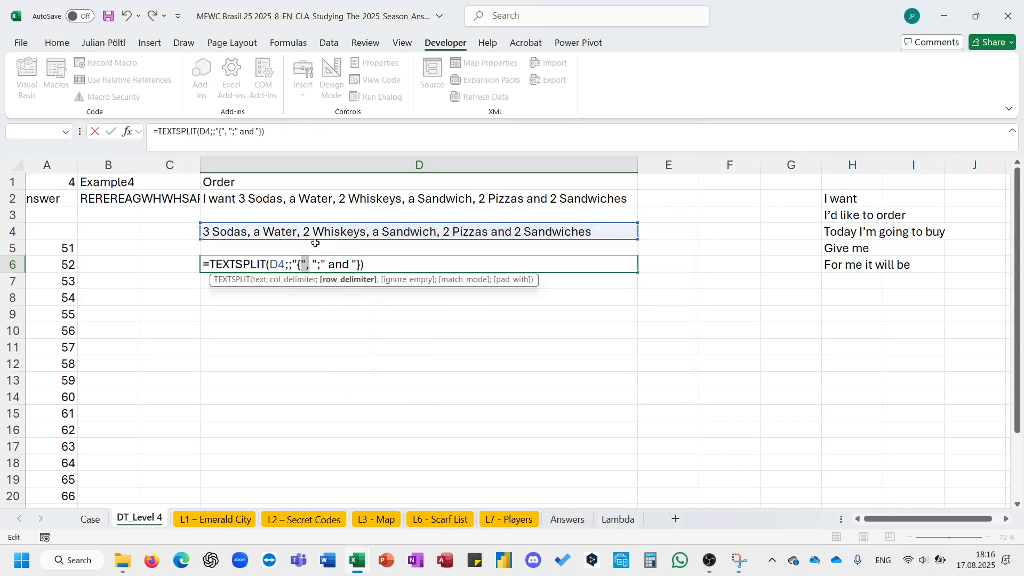
pyautogui.click(230, 131)
pyautogui.press('BackSpace')
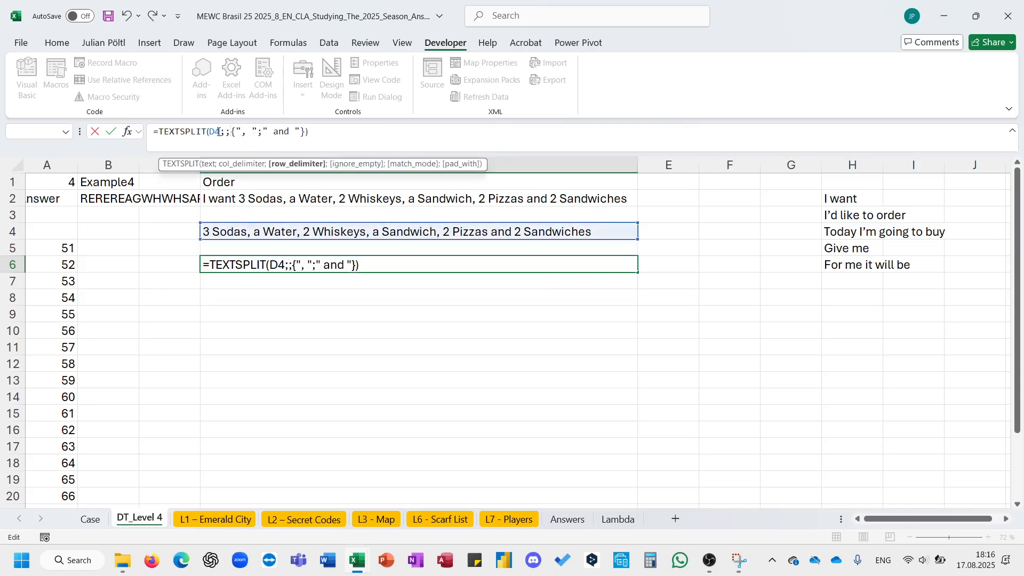
pyautogui.press('Return')
pyautogui.press('Up')
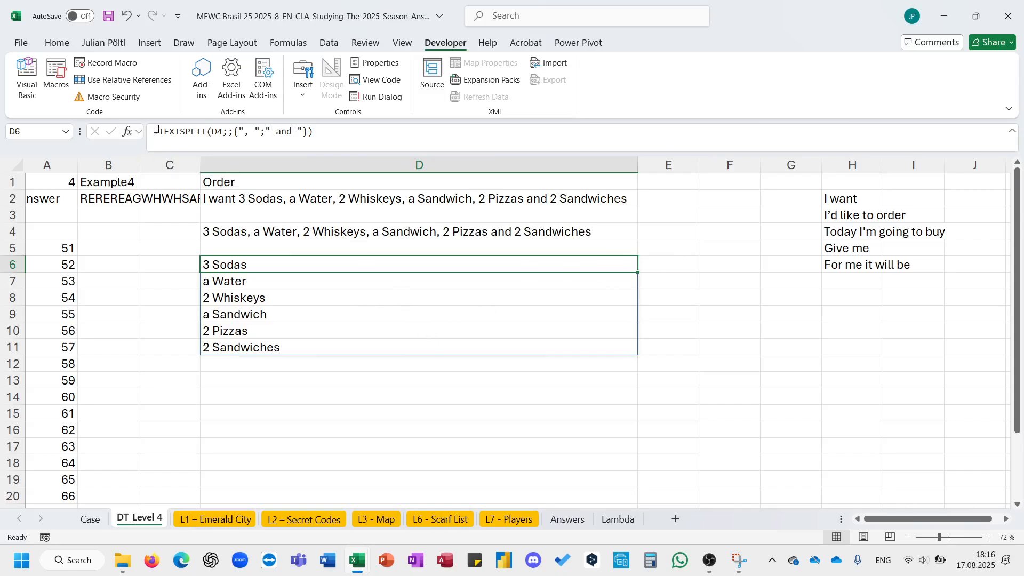
# - Wrap the D6 formula in TRIM so it reads =TRIM(TEXTSPLIT(D4;;{", ";" and "}))
pyautogui.click(159, 130)
pyautogui.write('to')
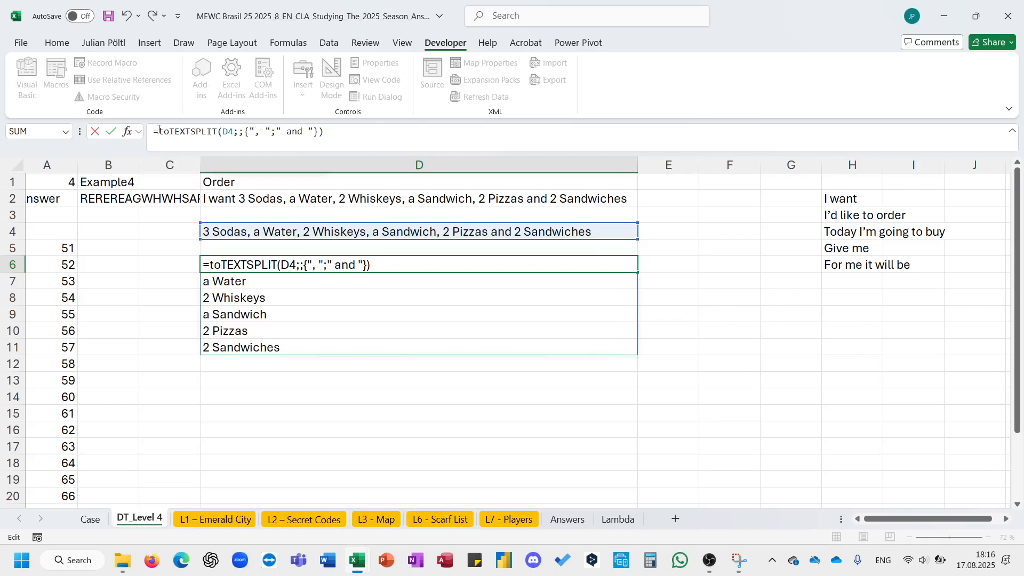
pyautogui.press('BackSpace')
pyautogui.write('ri')
pyautogui.press('Tab')
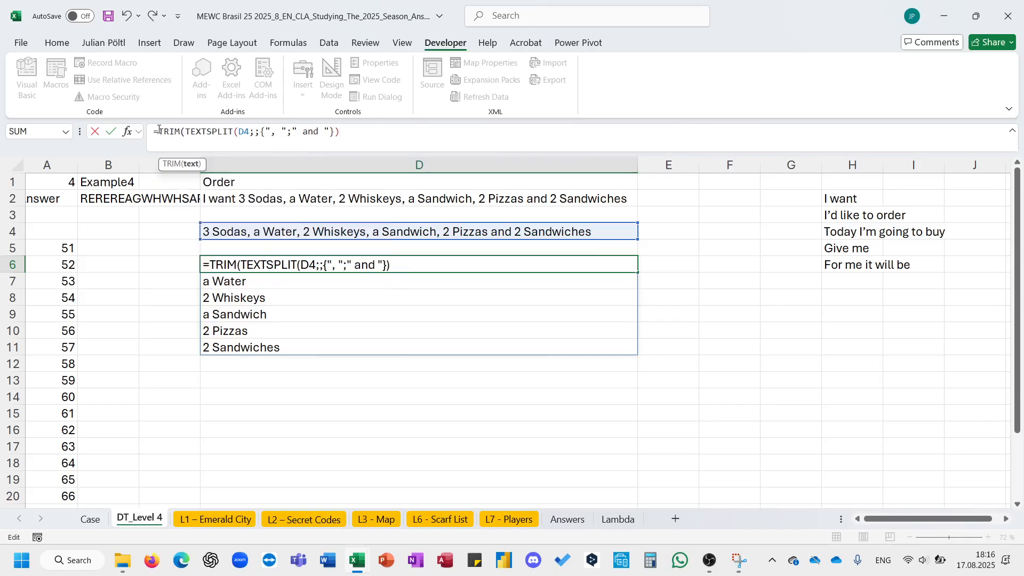
pyautogui.write(')')
pyautogui.press('Return')
pyautogui.press('Up')
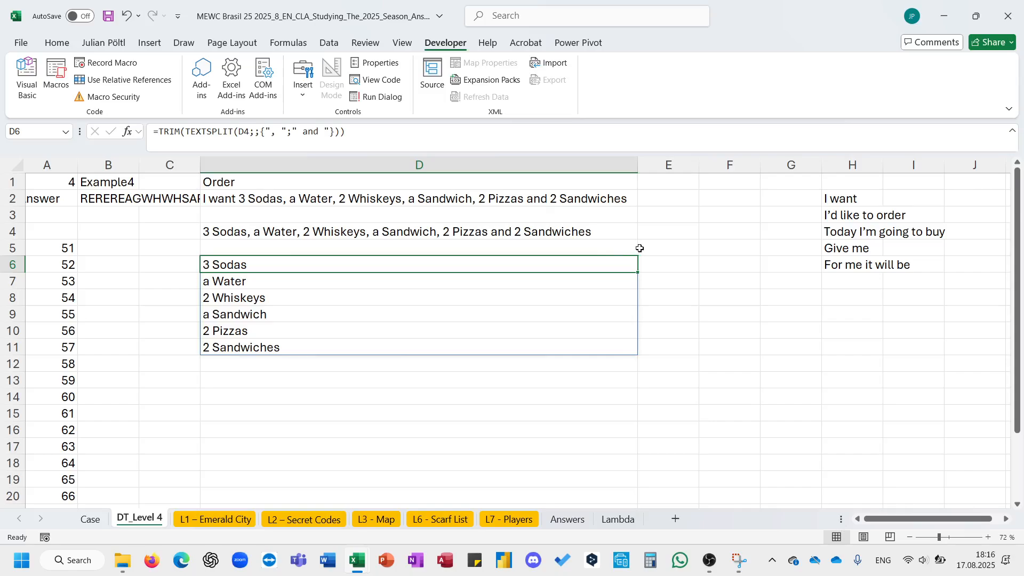
pyautogui.click(655, 262)
pyautogui.write('=')
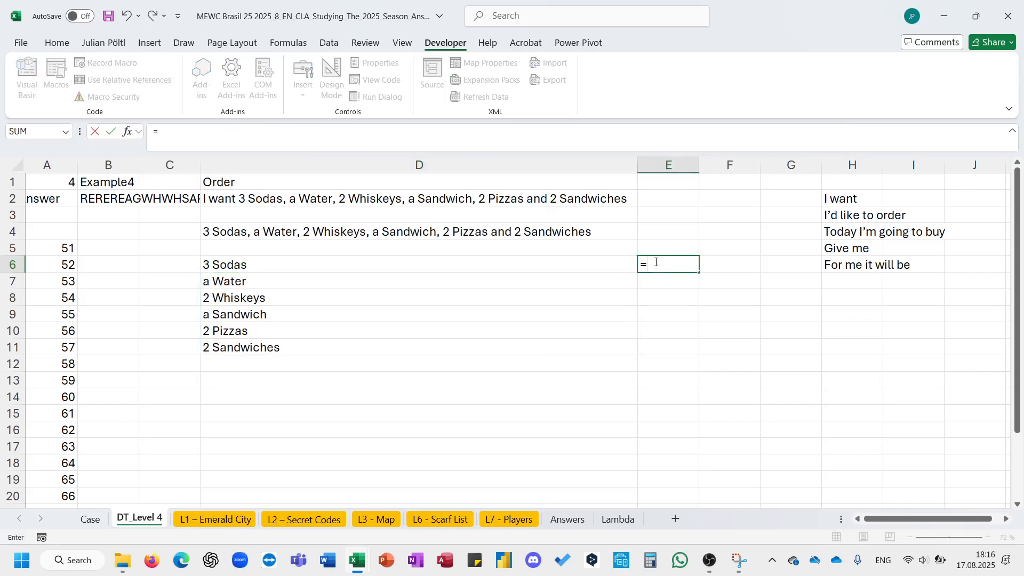
pyautogui.write('le')
pyautogui.press('Tab')
pyautogui.press('Left')
pyautogui.write('#')
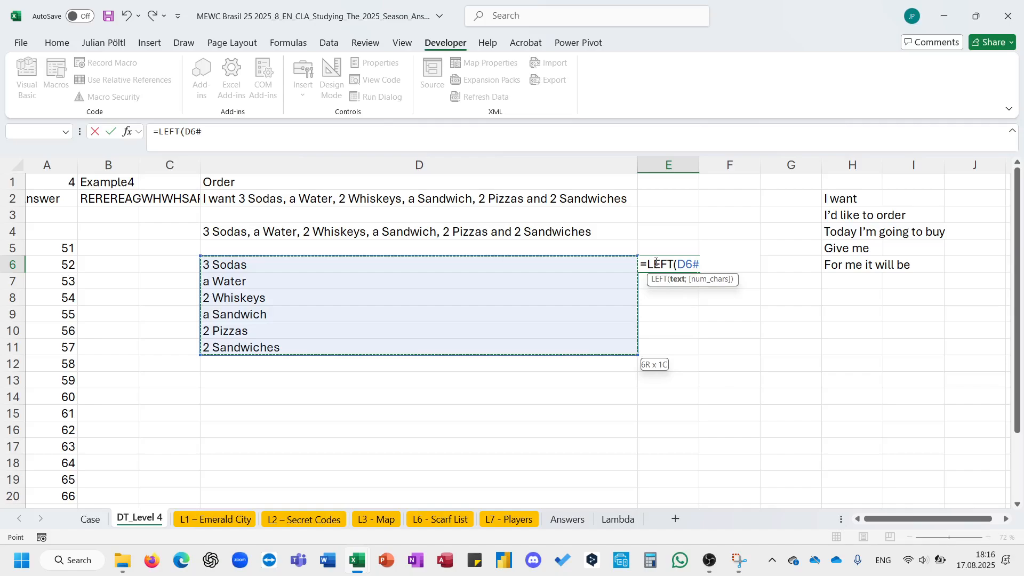
pyautogui.write(';')
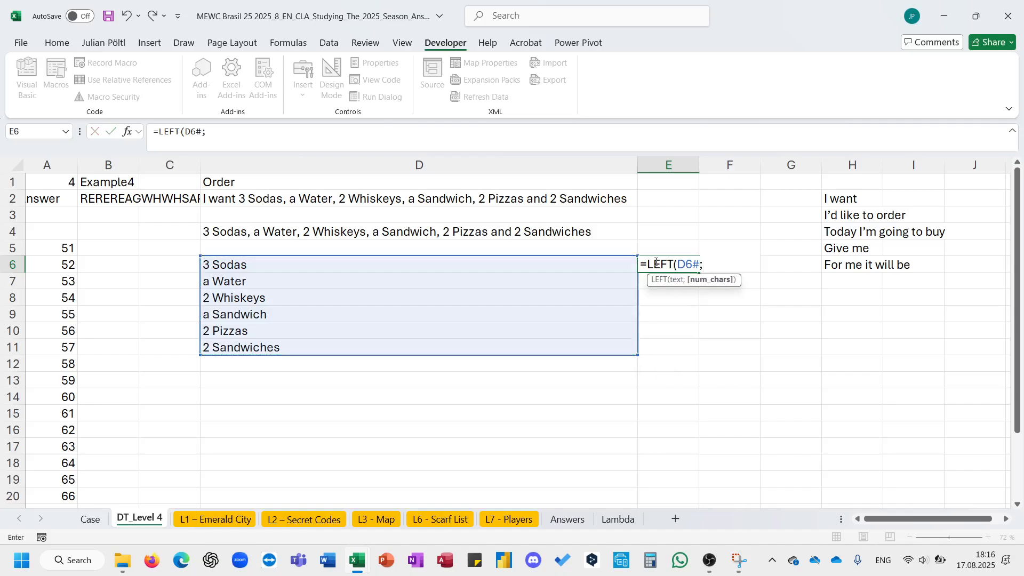
pyautogui.press('Escape')
# - In E6, extract each item's first word with =TEXTBEFORE(D6#;" ")
pyautogui.write('=tex')
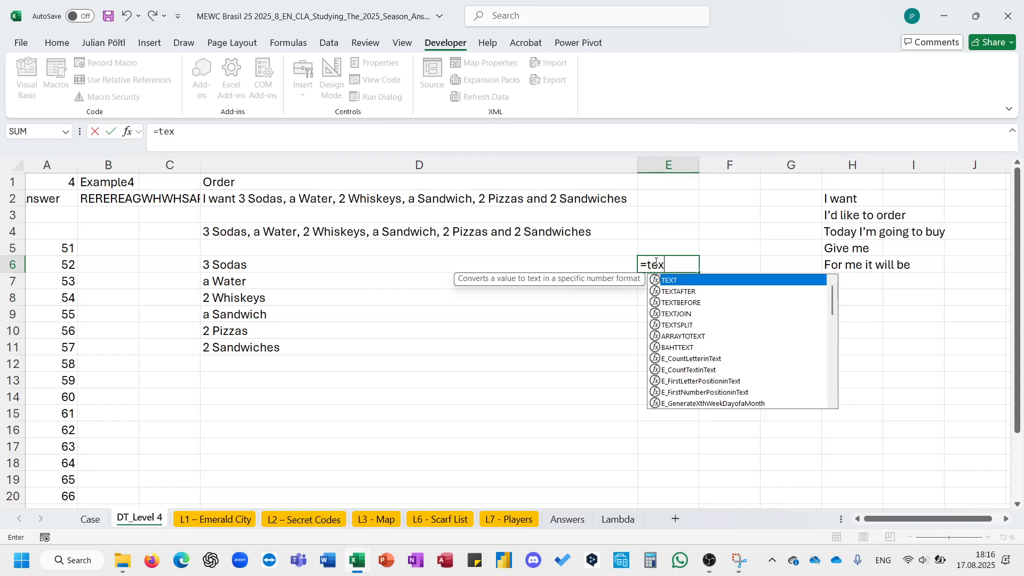
pyautogui.press('Down')
pyautogui.press('Down')
pyautogui.press('Tab')
pyautogui.press('Left')
pyautogui.write('#')
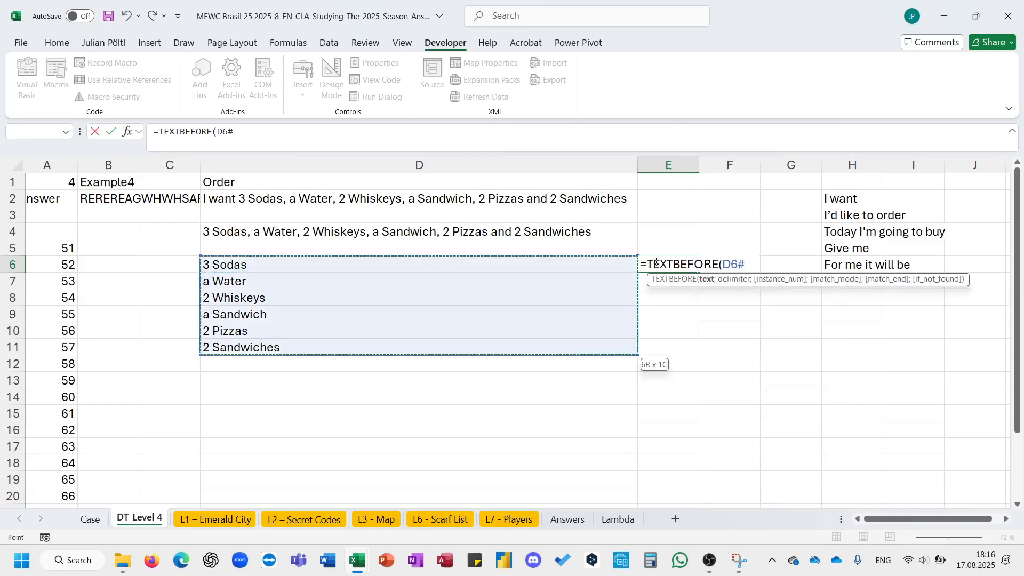
pyautogui.write(';" ')
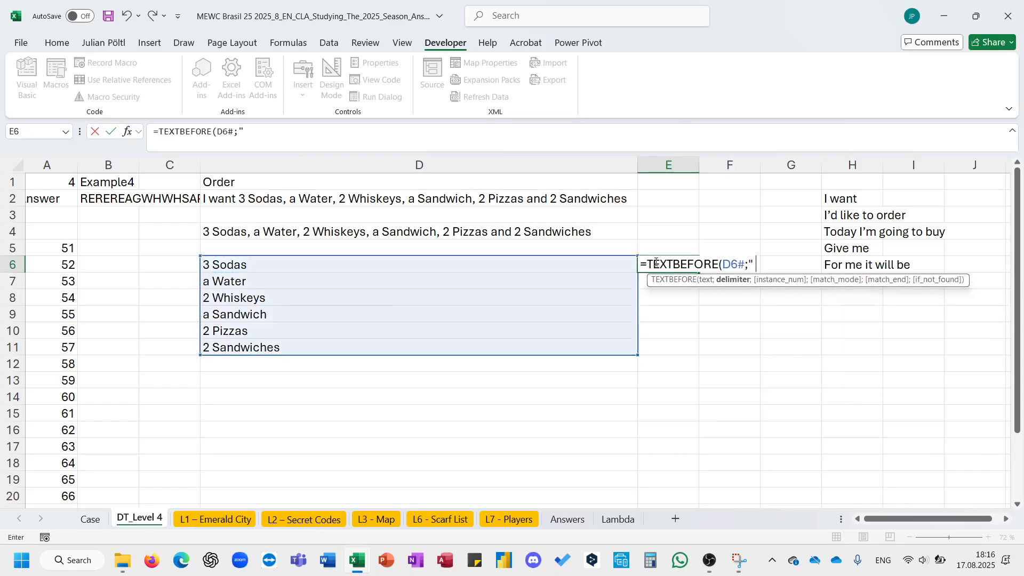
pyautogui.write('")')
pyautogui.press('Return')
# - Change E6 to =IFERROR(--TEXTBEFORE(D6#;" ");1) so quantities become numbers and "a" counts as 1
pyautogui.click(656, 262)
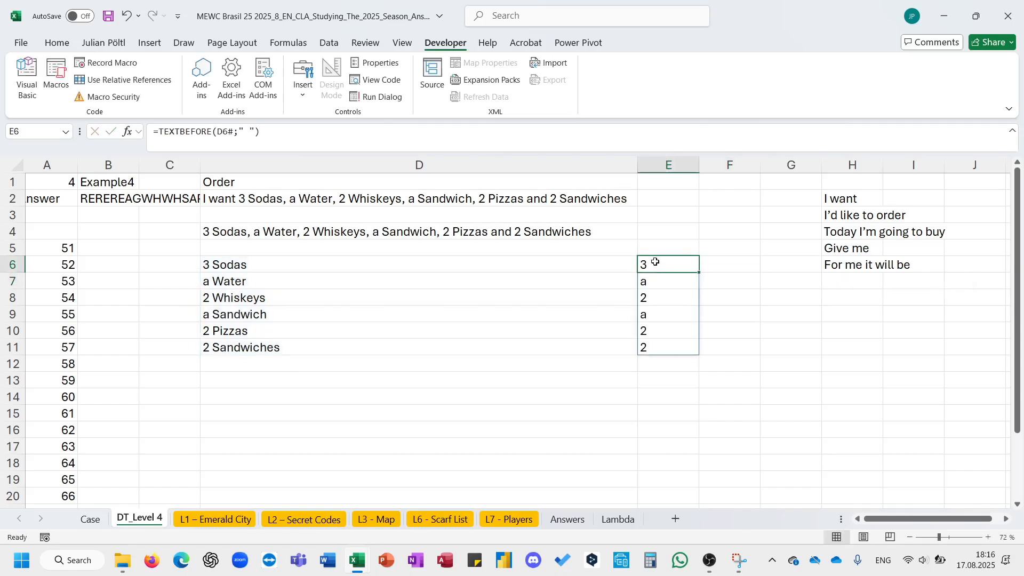
pyautogui.click(160, 132)
pyautogui.write('IFERROR(')
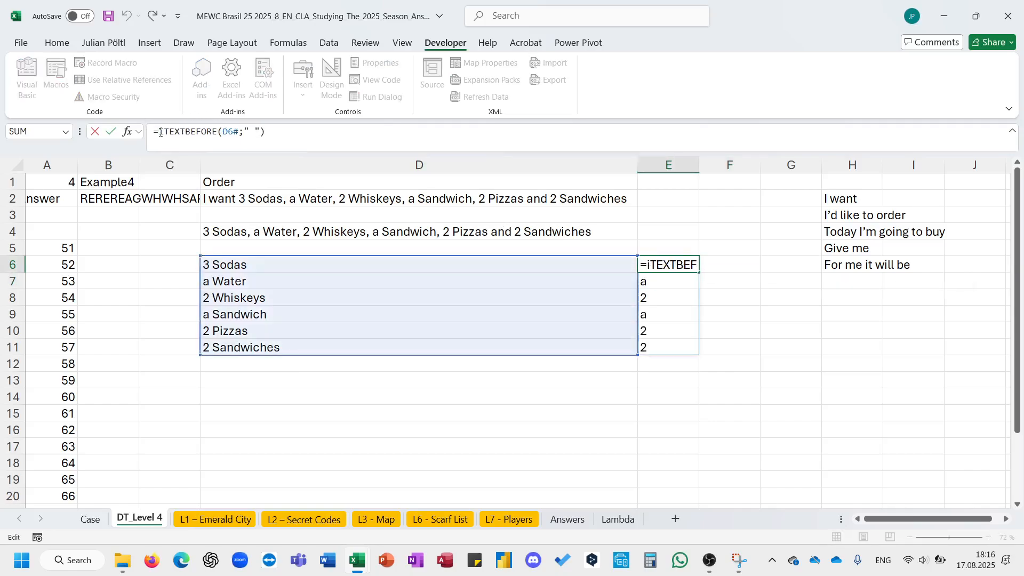
pyautogui.write('--')
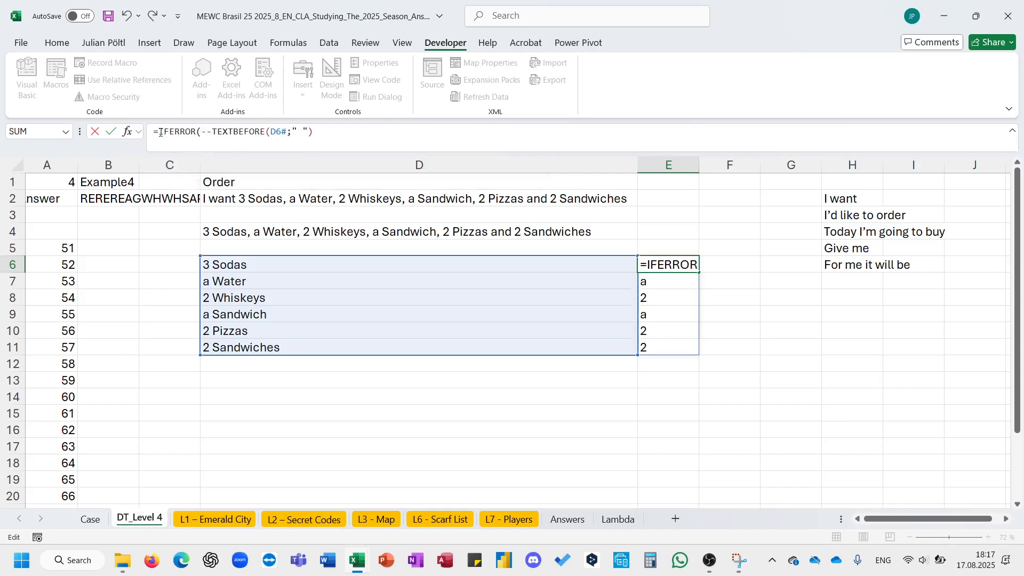
pyautogui.press('End')
pyautogui.write(';1')
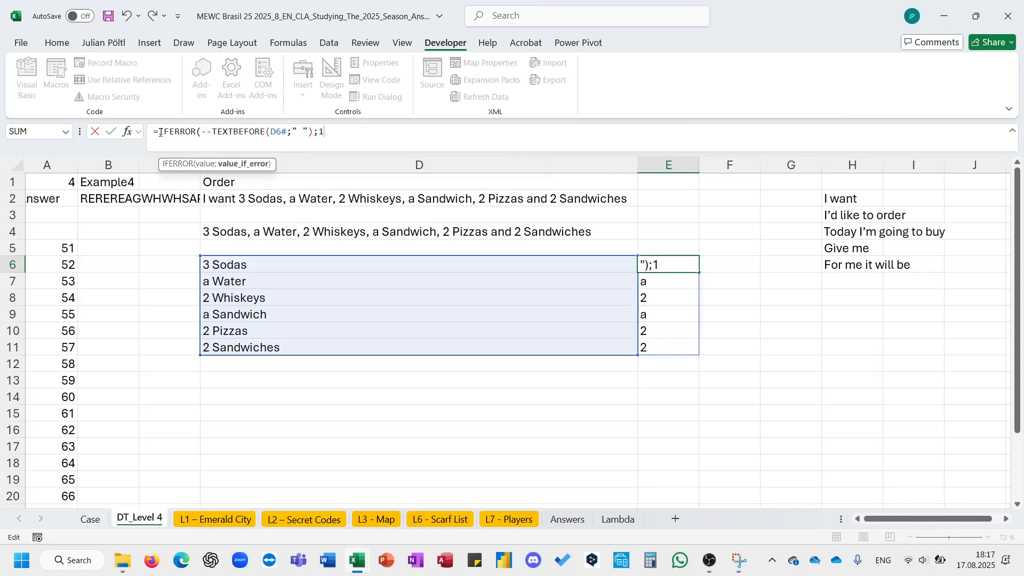
pyautogui.write(')')
pyautogui.press('Return')
# - In F6, extract each item's product name with =TEXTAFTER(D6#;" ")
pyautogui.press('Up')
pyautogui.press('Right')
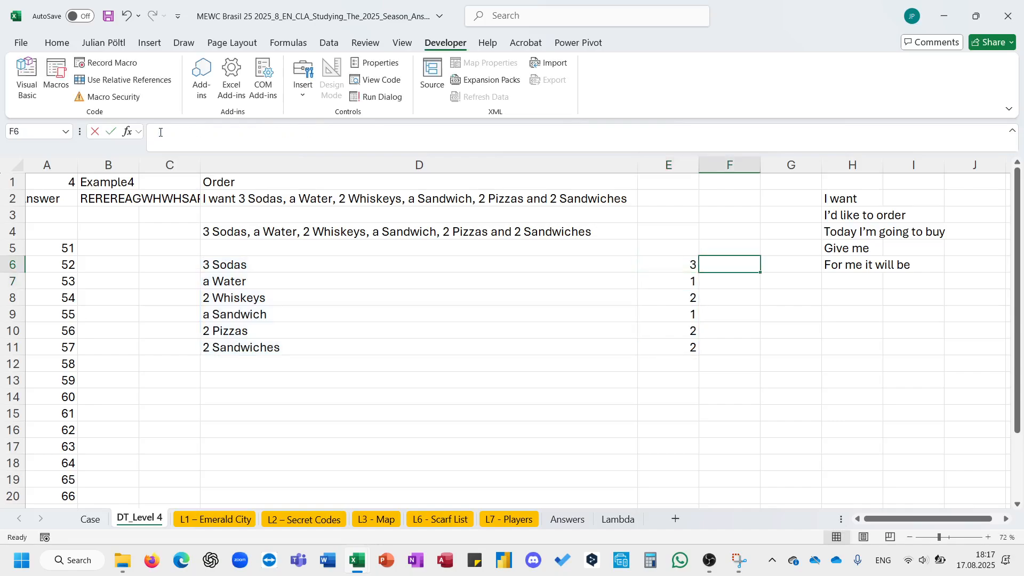
pyautogui.write('=text')
pyautogui.press('Down')
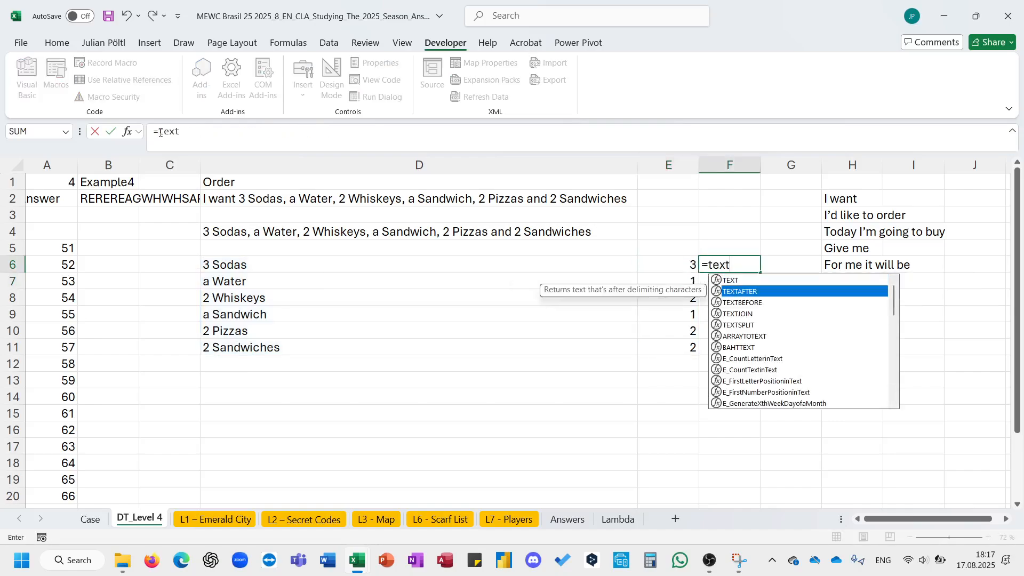
pyautogui.press('Tab')
pyautogui.press('Left')
pyautogui.press('Left')
pyautogui.write('#')
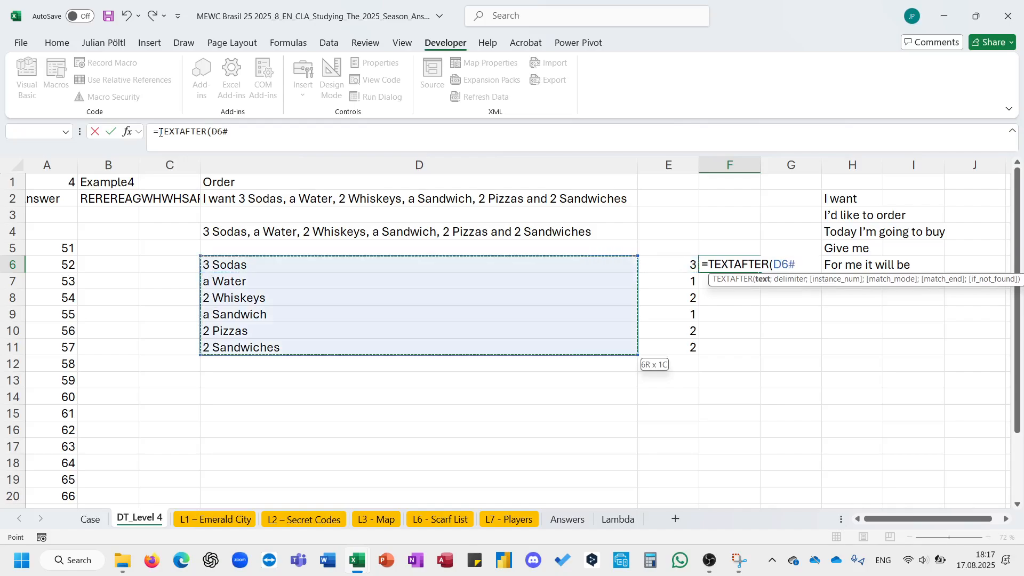
pyautogui.write(';')
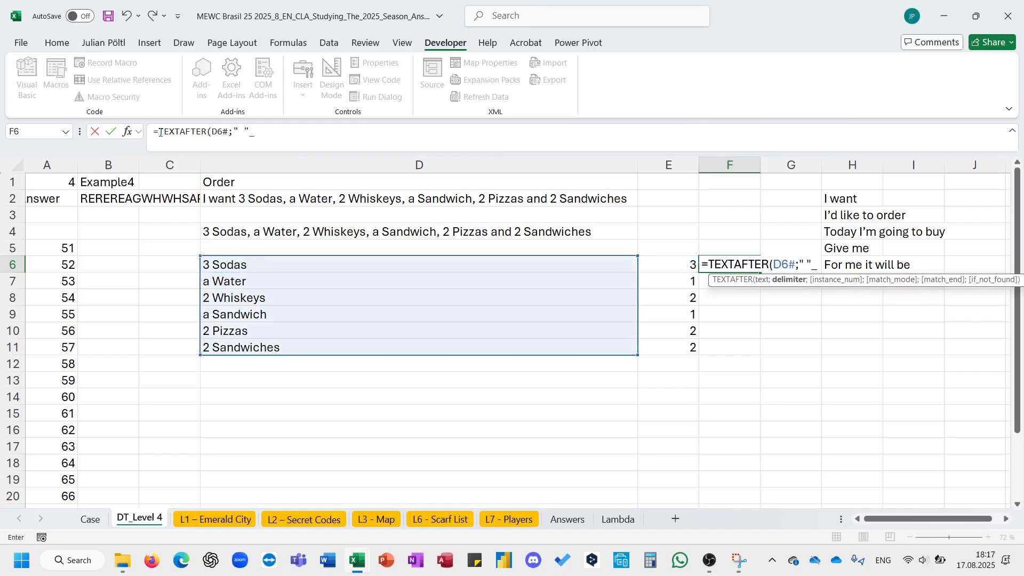
pyautogui.write('" ")')
pyautogui.hotkey('ctrl', 'Return')
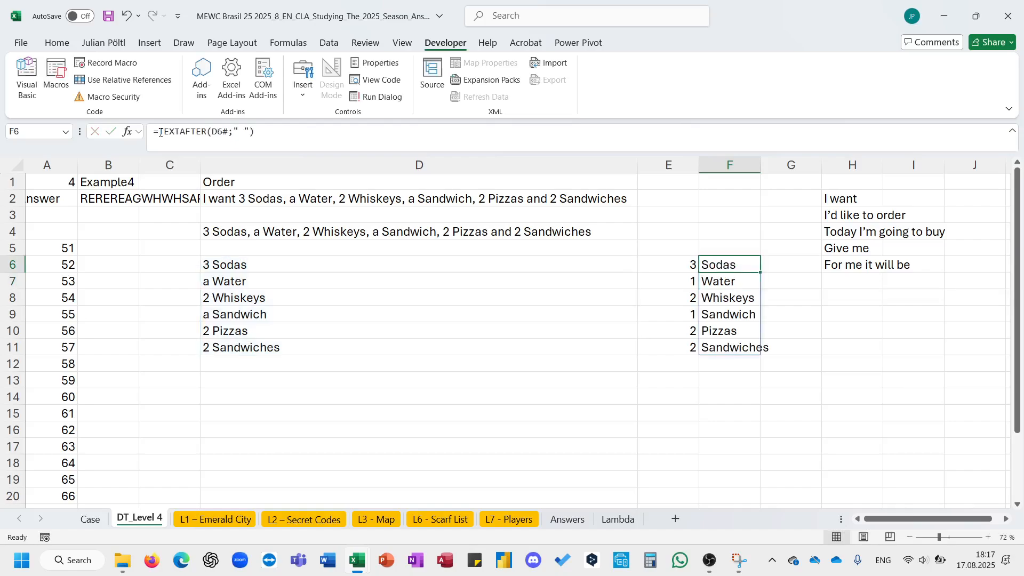
# - Move the list of opening phrases two columns to the right, into column J
pyautogui.hscroll(3, 316, 202)
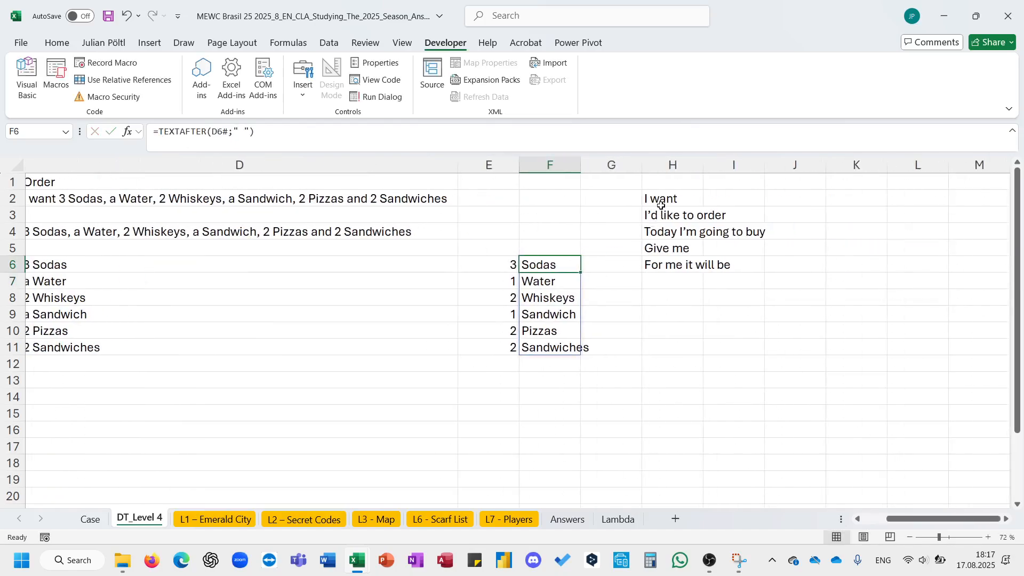
pyautogui.moveTo(662, 205); pyautogui.dragTo(824, 227)
pyautogui.click(613, 280)
# - In G6, take the last two letters of each product name with =RIGHT(F6#;2)
pyautogui.click(608, 268)
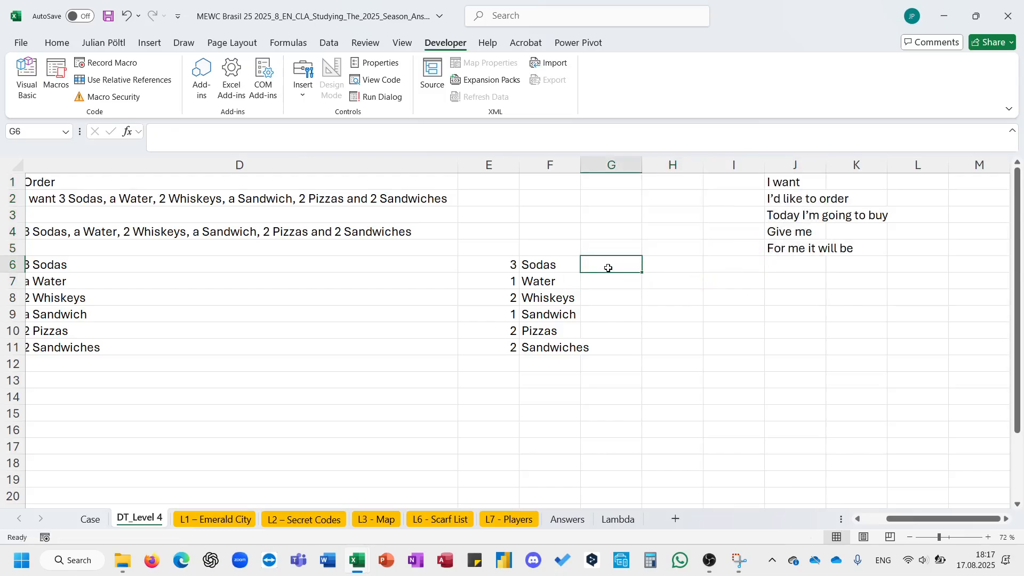
pyautogui.write('=')
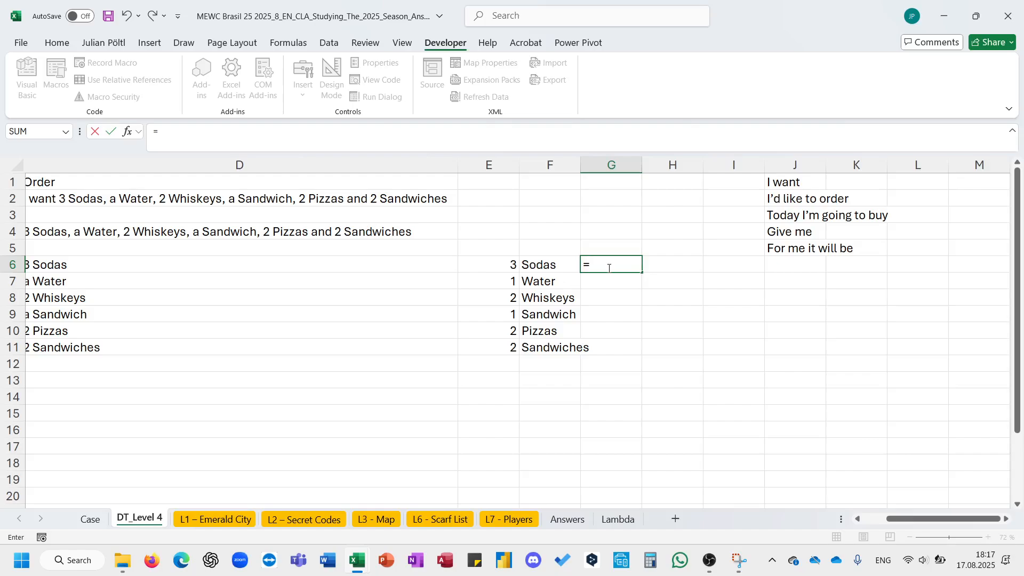
pyautogui.write('ri')
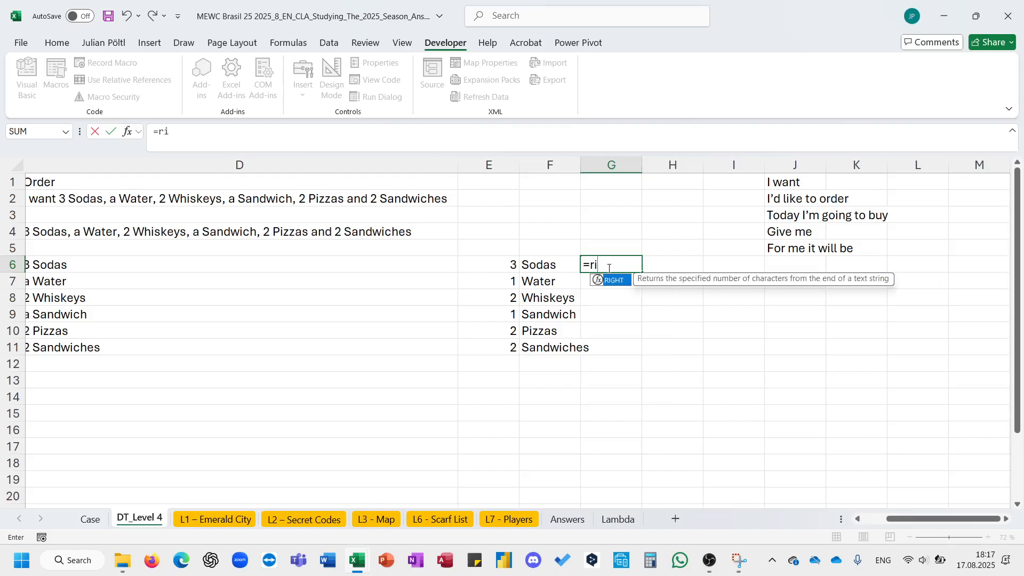
pyautogui.press('Tab')
pyautogui.press('Left')
pyautogui.write('#;2)')
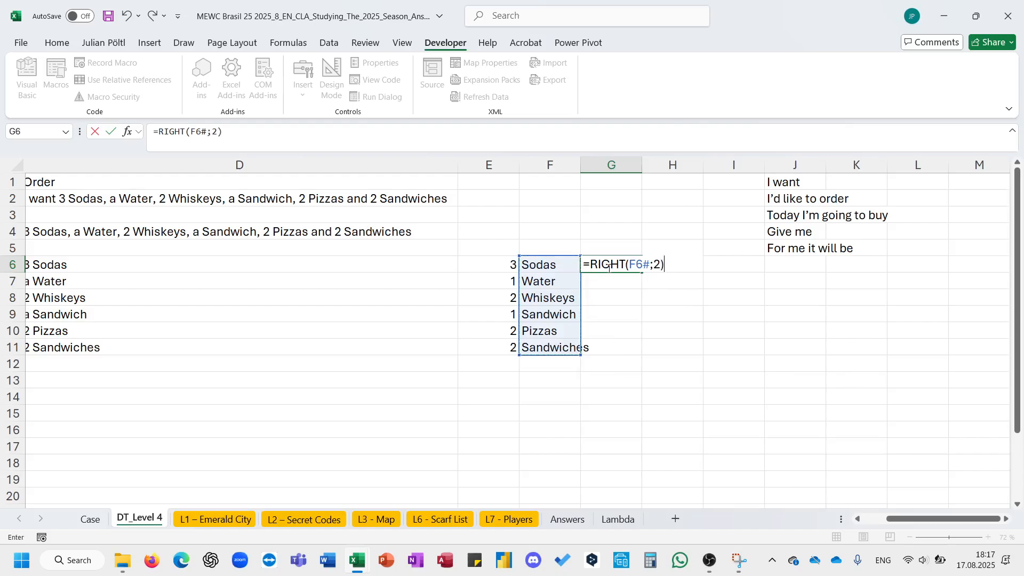
pyautogui.press('Tab')
# - In H6, enter =IF(G6#="es";2;IF(RIGHT(G6#;1)="s";1;0)) to count plural letters, accepting the suggested formula correction
pyautogui.write('=i')
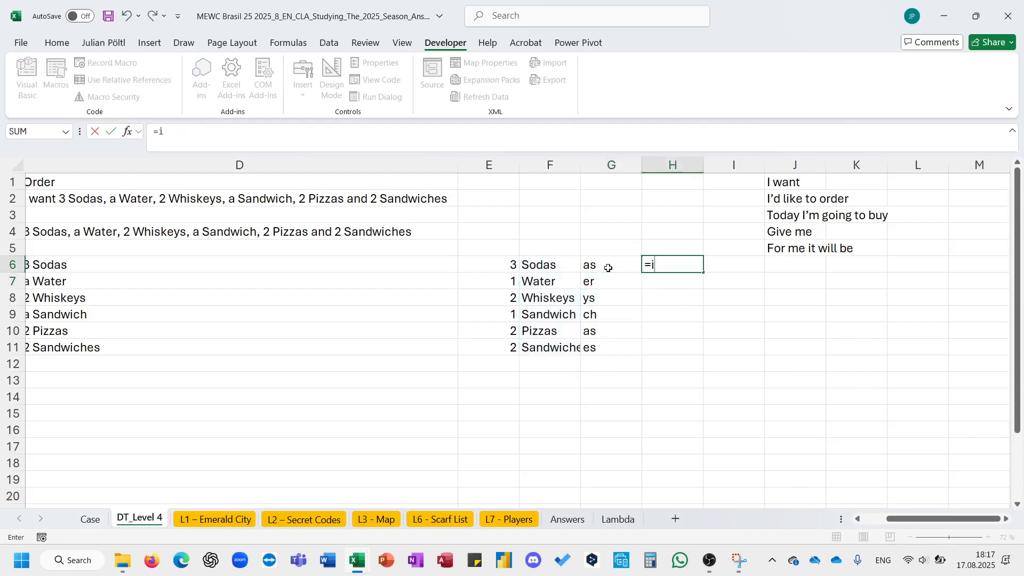
pyautogui.press('Tab')
pyautogui.press('Left')
pyautogui.write('#')
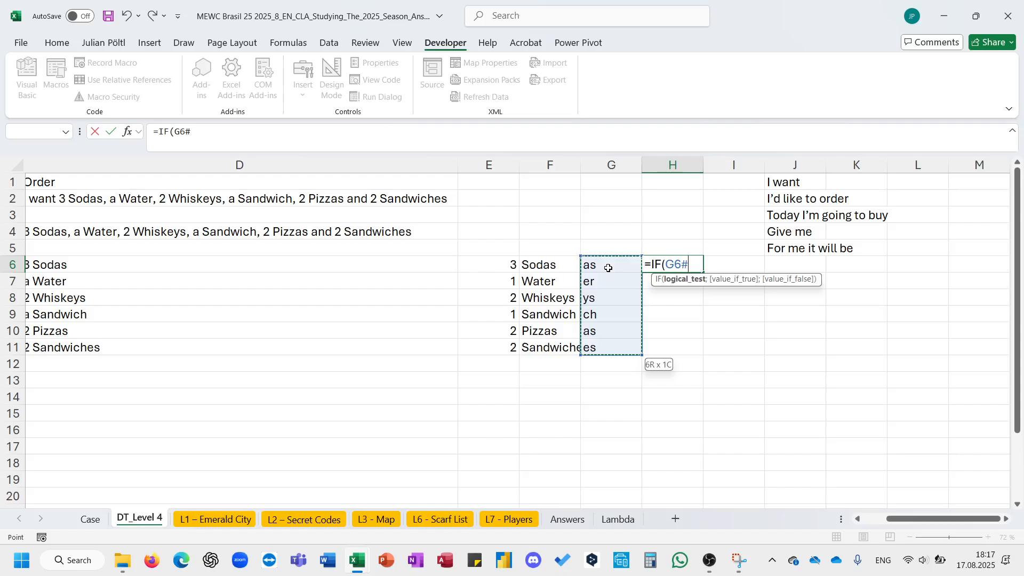
pyautogui.write('=')
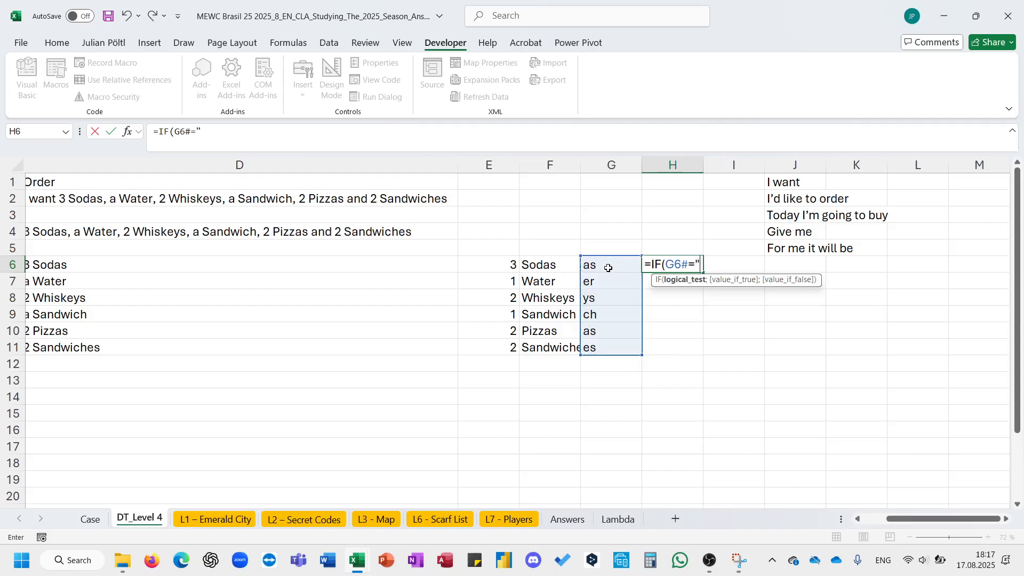
pyautogui.write('"es";2:')
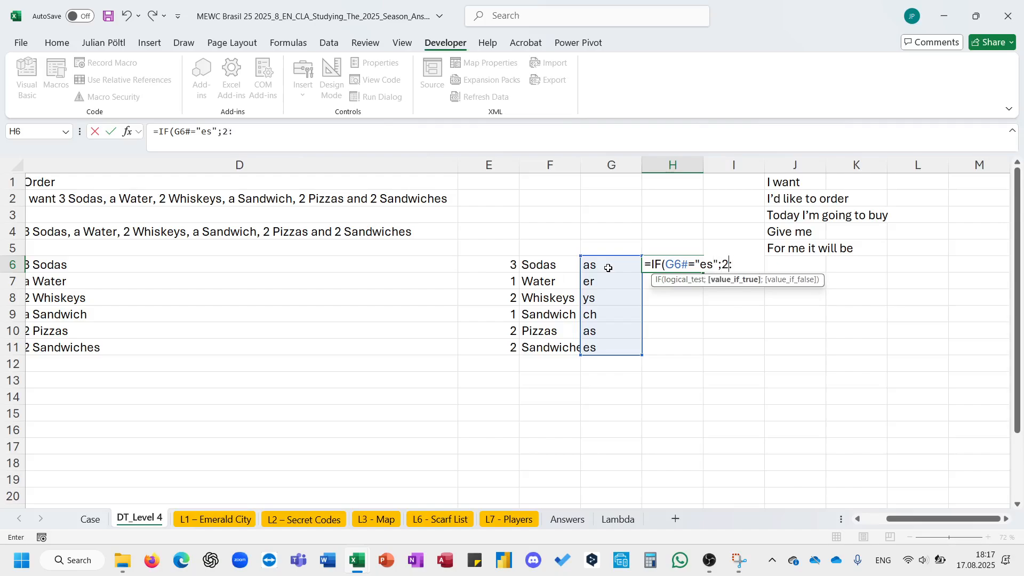
pyautogui.press('BackSpace')
pyautogui.write(';IF(')
pyautogui.click(608, 268)
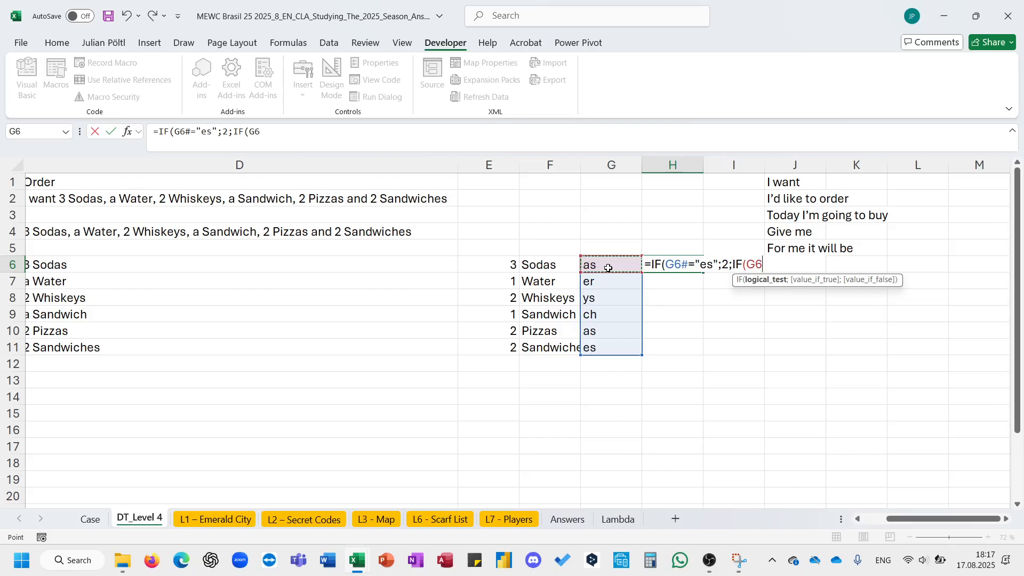
pyautogui.press('BackSpace')
pyautogui.press('BackSpace')
pyautogui.press('BackSpace')
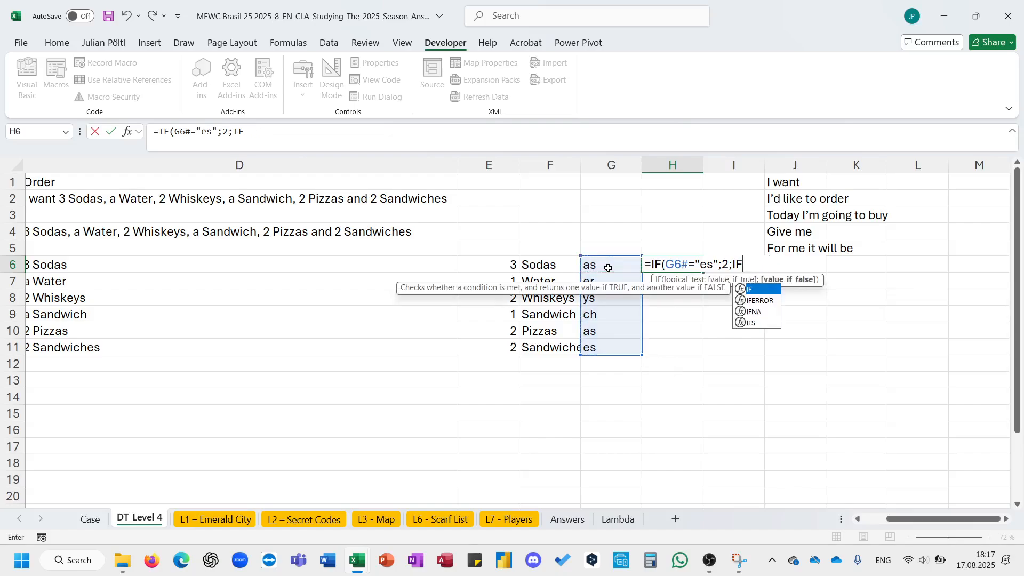
pyautogui.write('(ri')
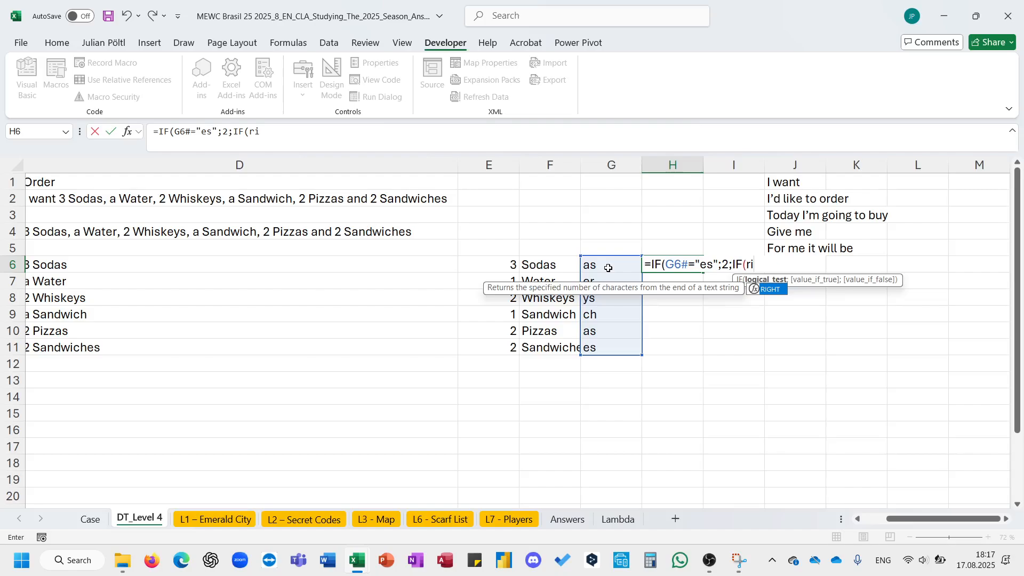
pyautogui.press('Tab')
pyautogui.click(608, 267)
pyautogui.write('#;1);')
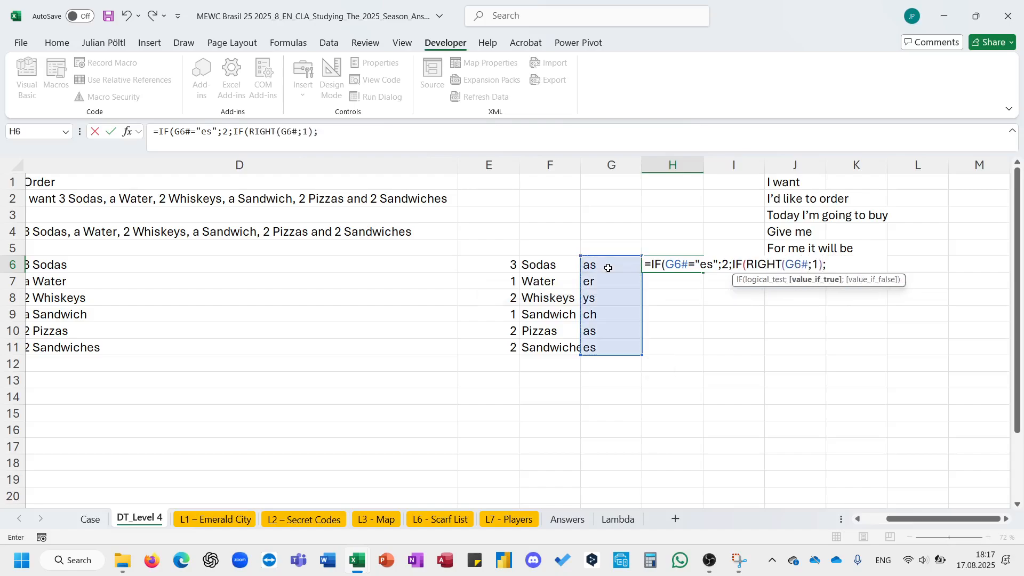
pyautogui.press('BackSpace')
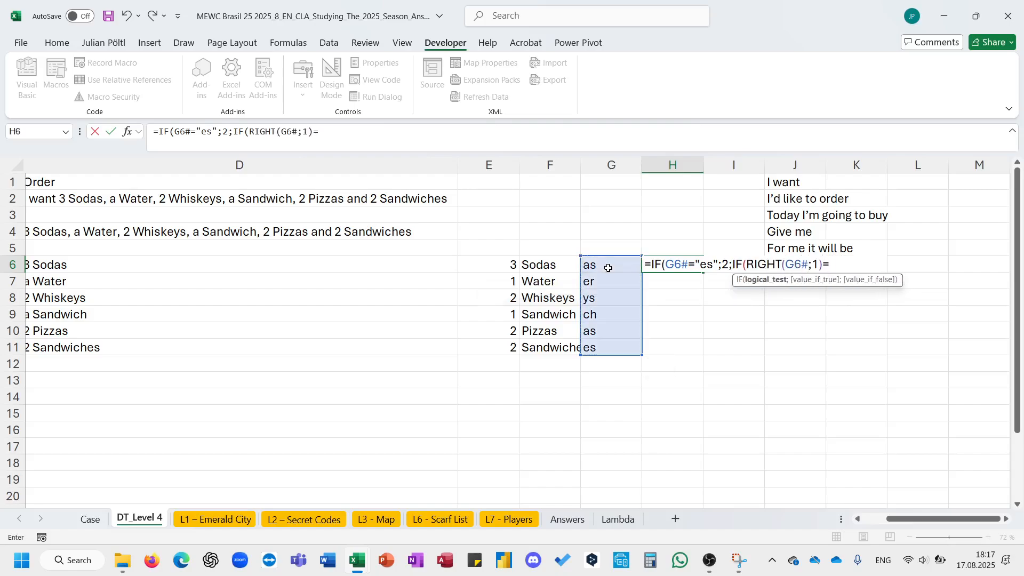
pyautogui.write('"s";')
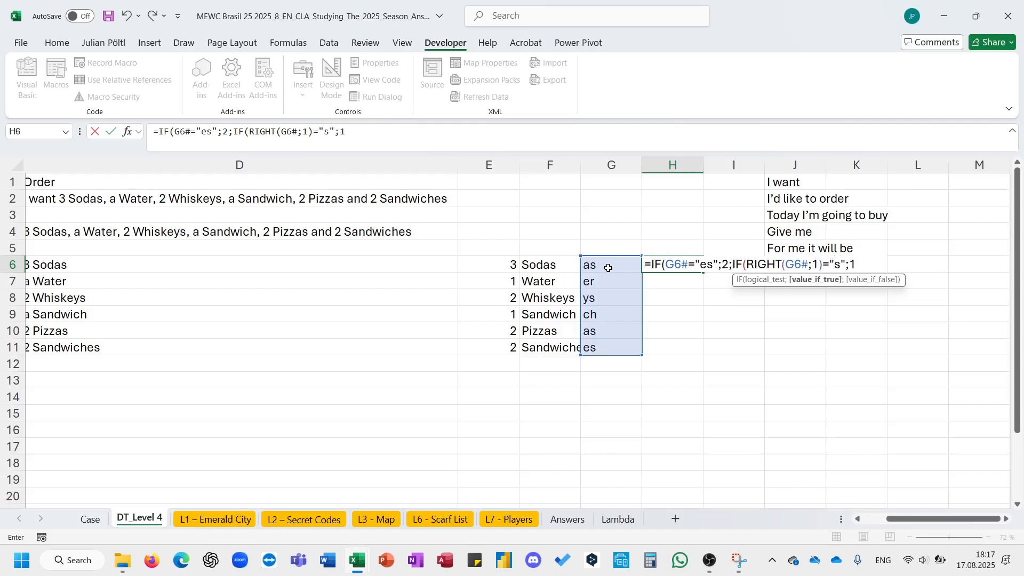
pyautogui.write('1;0)')
pyautogui.press('Return')
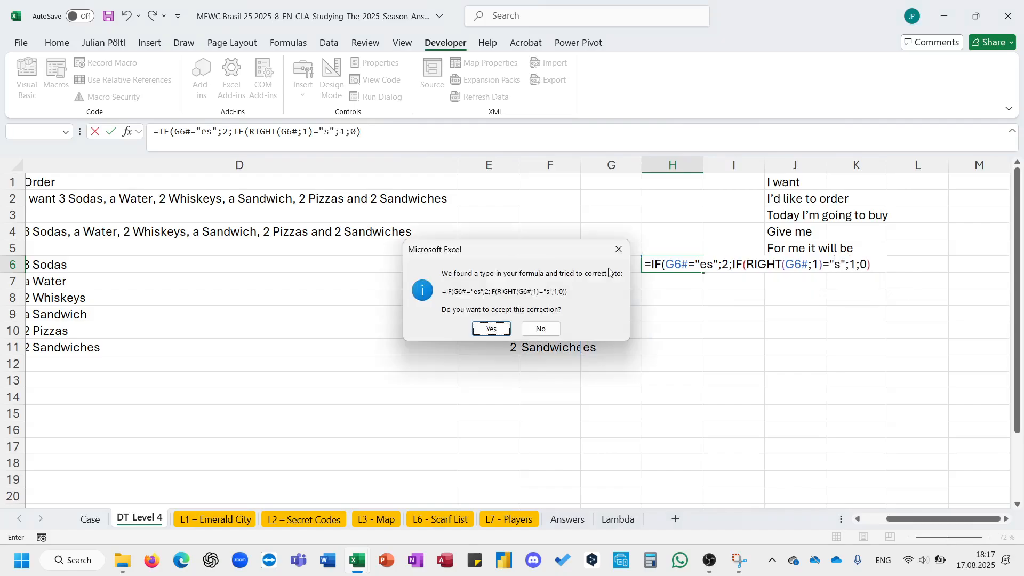
pyautogui.press('Return')
pyautogui.press('Right')
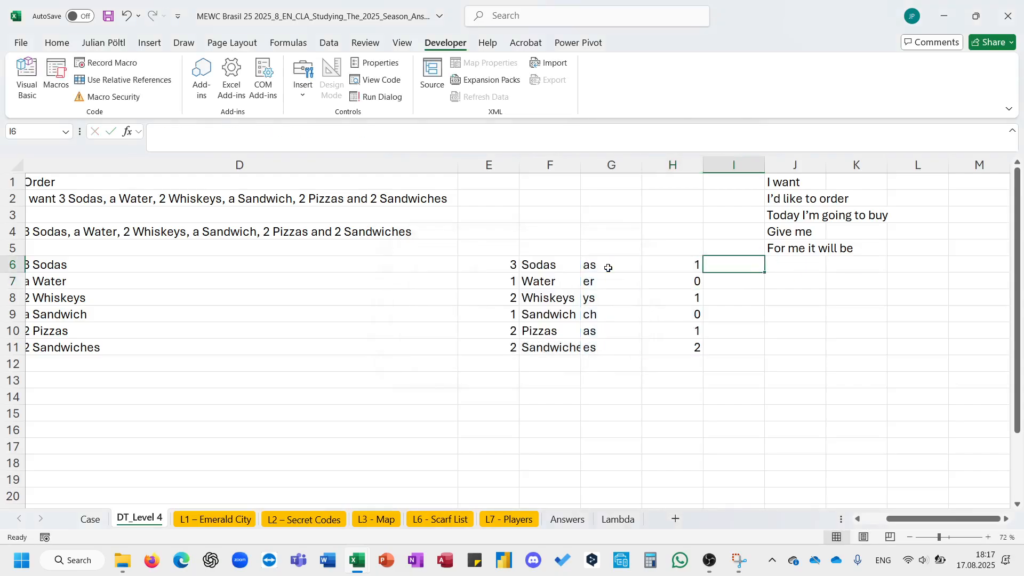
# - In I6, strip the plural endings with =LEFT(F6#;LEN(F6#)-H6#), accepting the suggested formula correction
pyautogui.write('=')
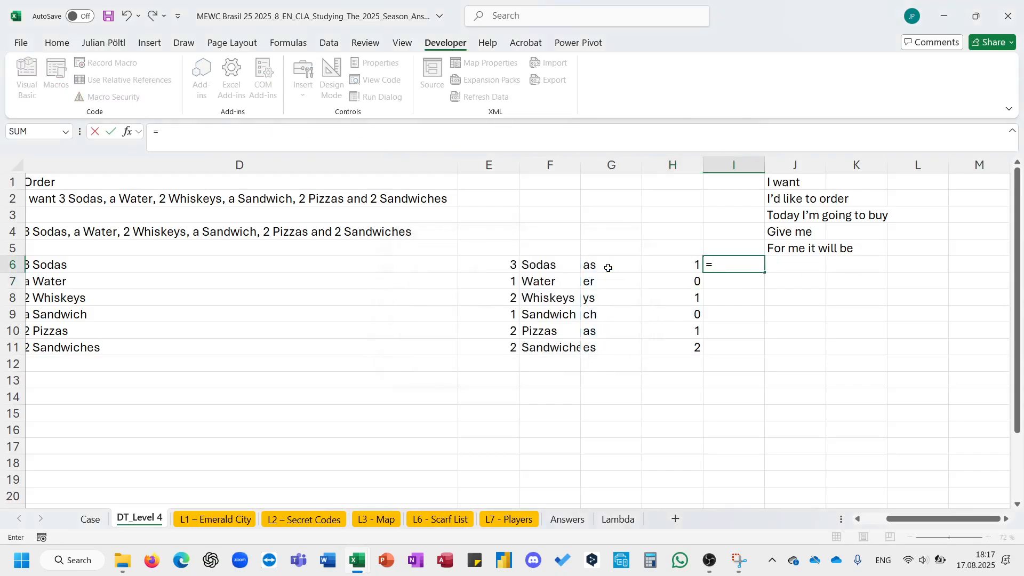
pyautogui.write('l')
pyautogui.press('BackSpace')
pyautogui.write('lef')
pyautogui.press('Tab')
pyautogui.press('Left')
pyautogui.press('Left')
pyautogui.press('Left')
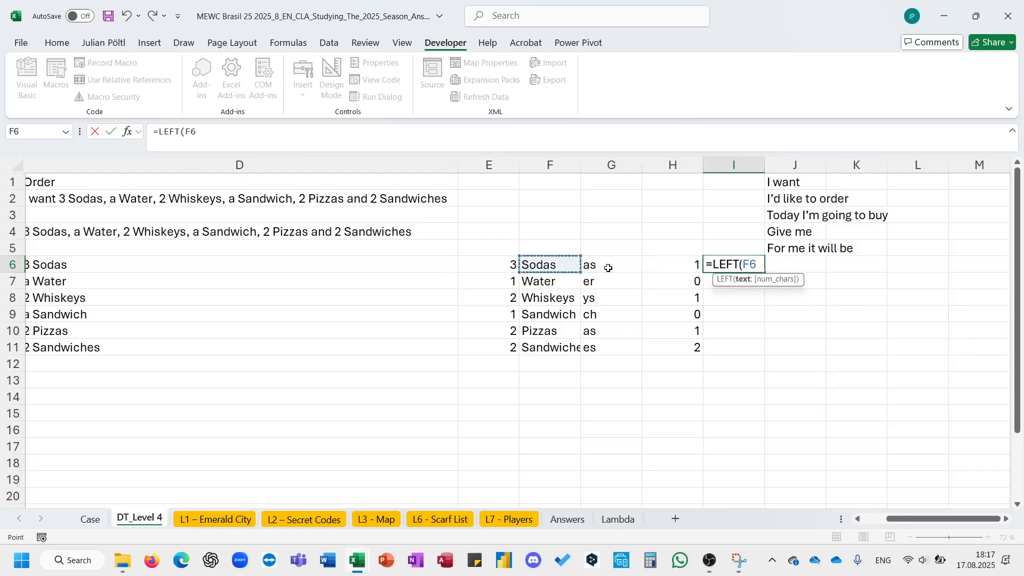
pyautogui.write('#;len')
pyautogui.press('Tab')
pyautogui.press('Left')
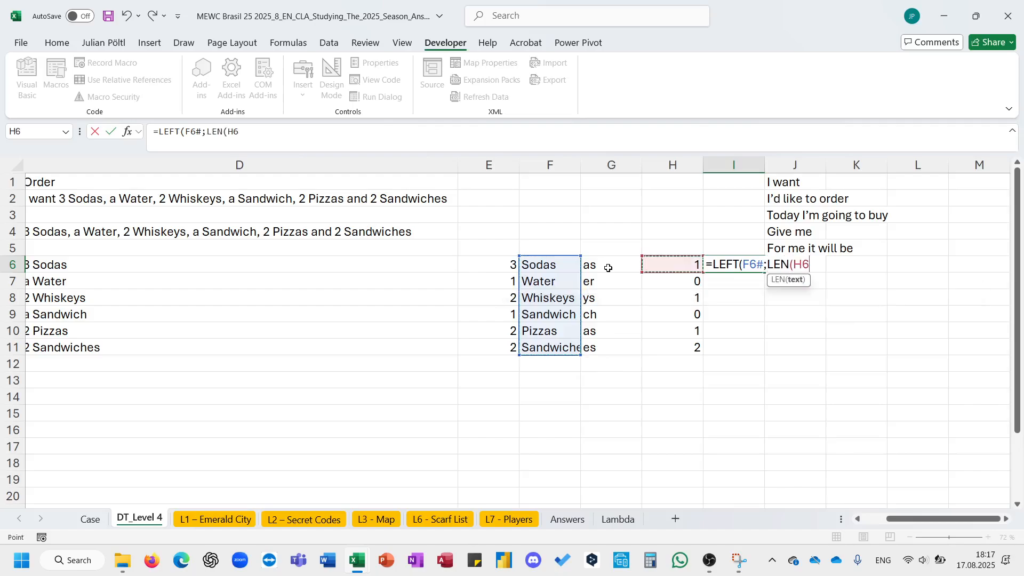
pyautogui.press('Left')
pyautogui.press('Left')
pyautogui.write('#)-')
pyautogui.press('Left')
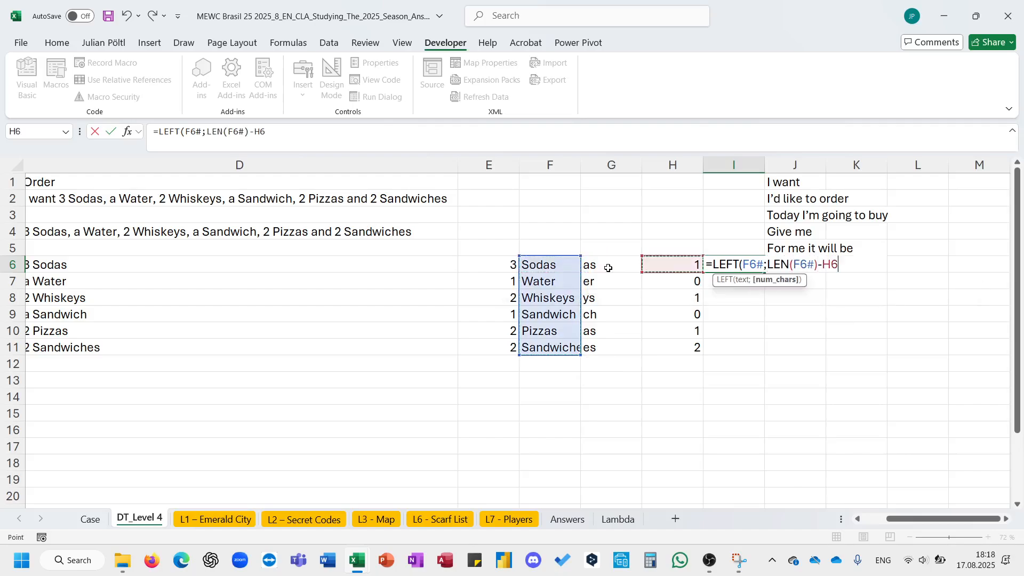
pyautogui.press('Return')
pyautogui.press('n')
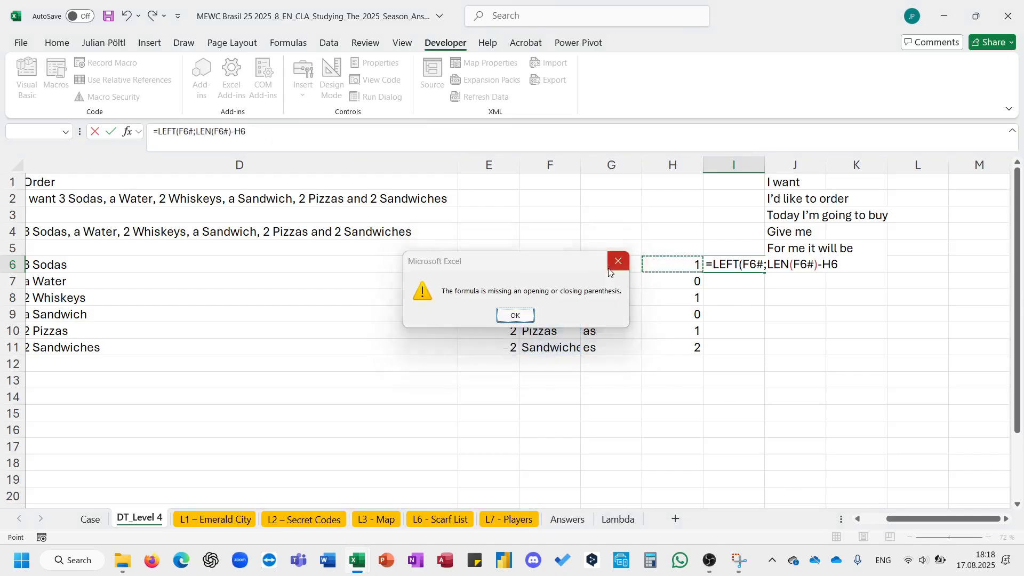
pyautogui.press('Return')
pyautogui.write('#')
pyautogui.press('Return')
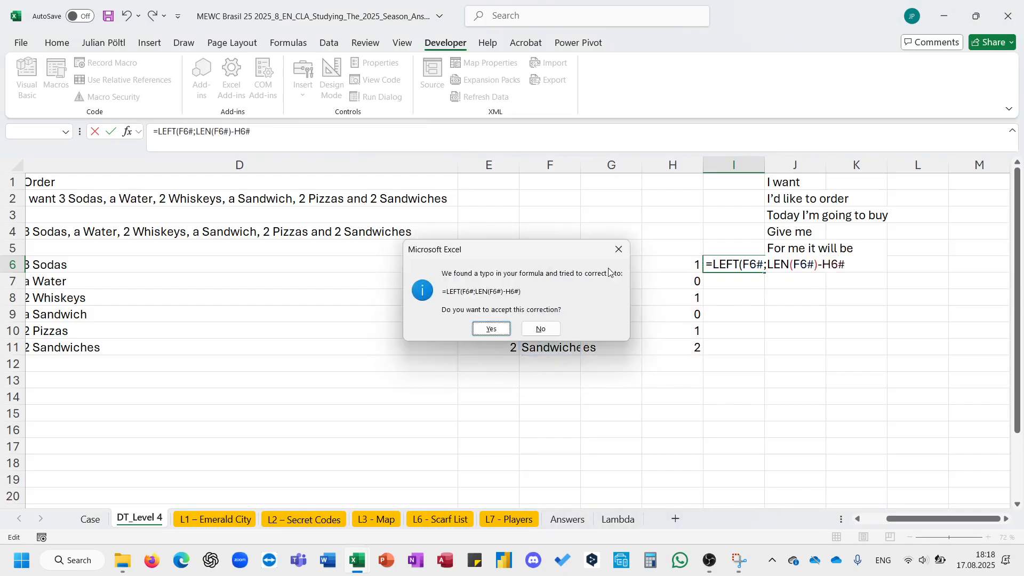
pyautogui.press('Return')
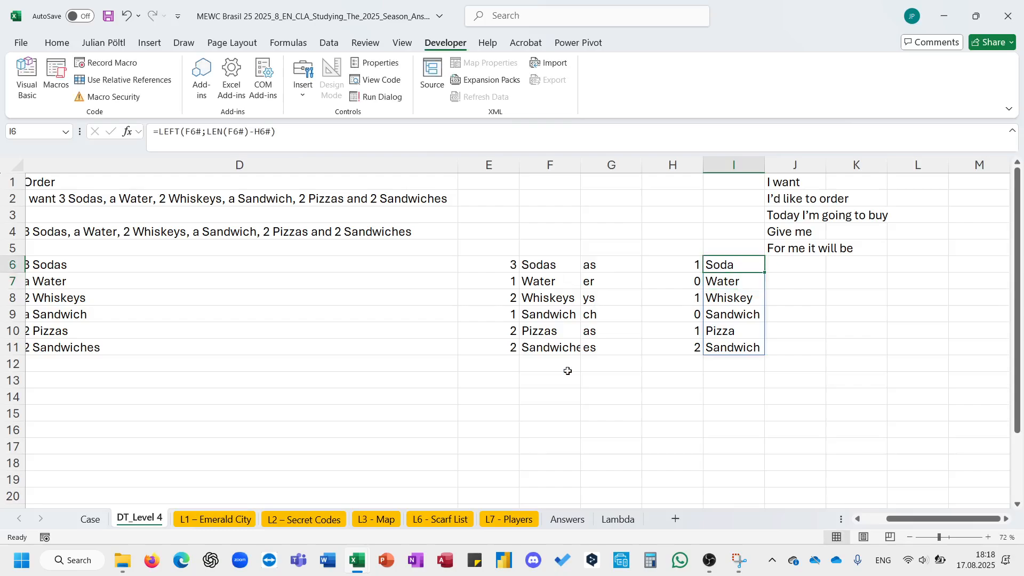
# - Wrap I6's formula in XLOOKUP to return each item's code from the Case sheet's Level 4 table, Case!$H$148:$H$157 to Case!$I$148:$I$157
pyautogui.hscroll(-1, 203, 183)
pyautogui.click(160, 131)
pyautogui.write('XLOOKUP(')
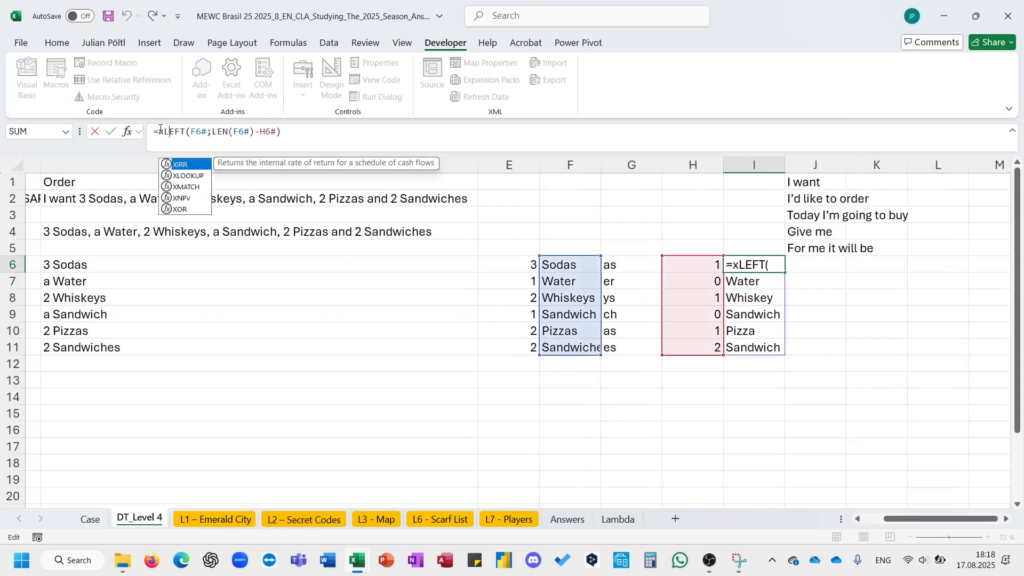
pyautogui.click(330, 134)
pyautogui.write(';')
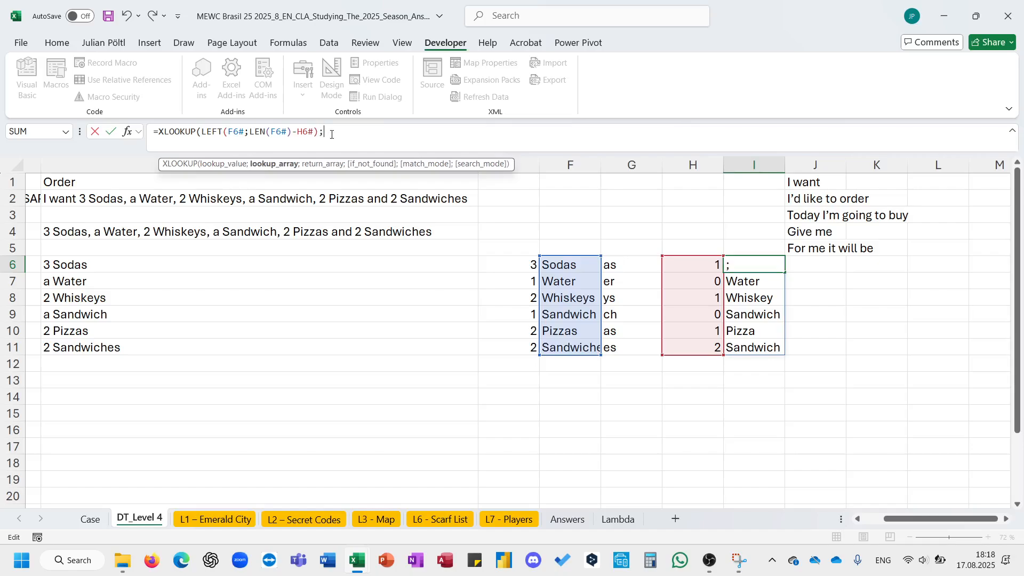
pyautogui.hscroll(2, 334, 386)
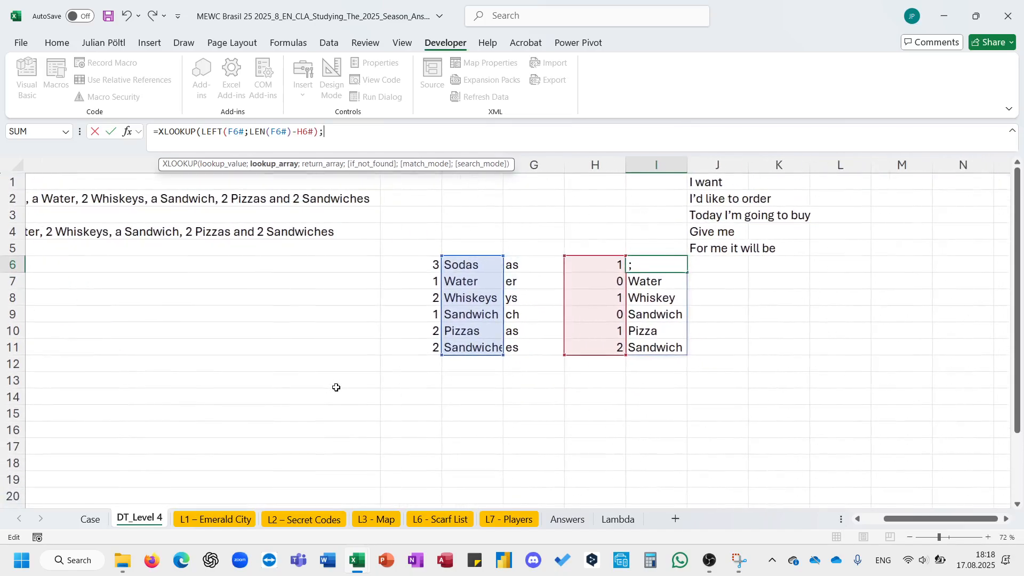
pyautogui.click(91, 518)
pyautogui.scroll(7, 480, 320)
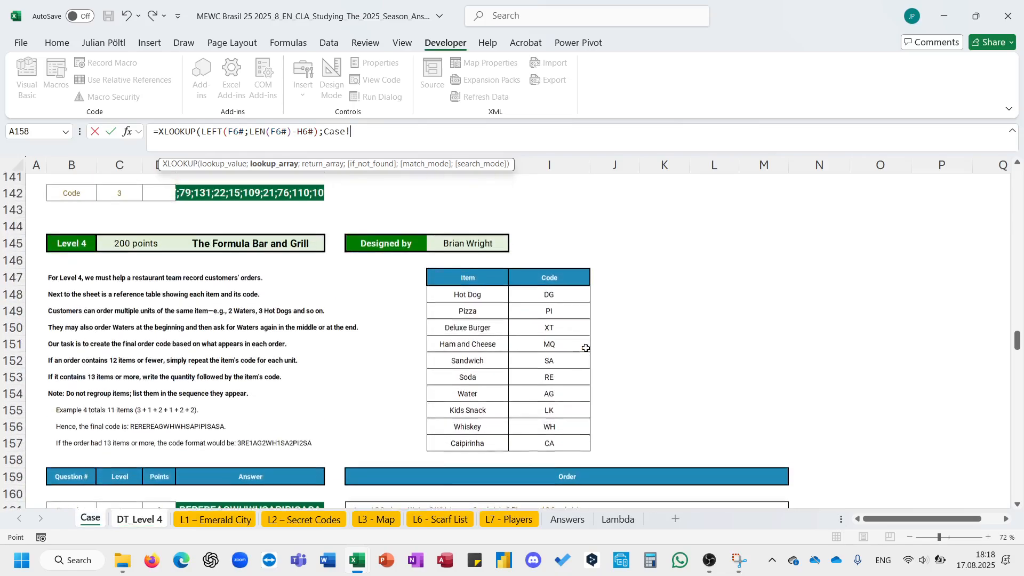
pyautogui.click(481, 313)
pyautogui.hotkey('ctrl', 'shift', 'Down')
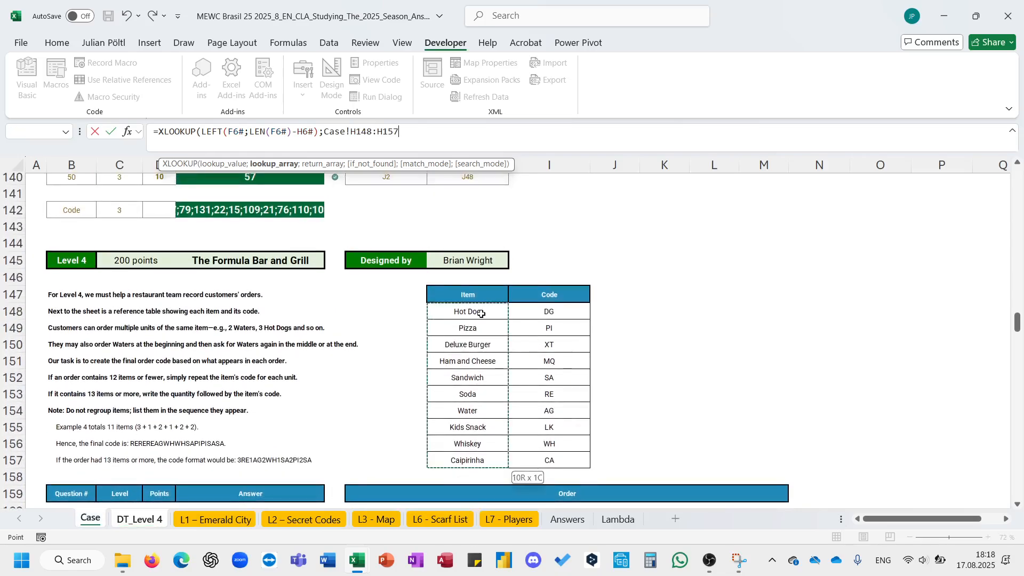
pyautogui.press('F4')
pyautogui.write(';')
pyautogui.click(564, 315)
pyautogui.hotkey('ctrl', 'shift', 'Down')
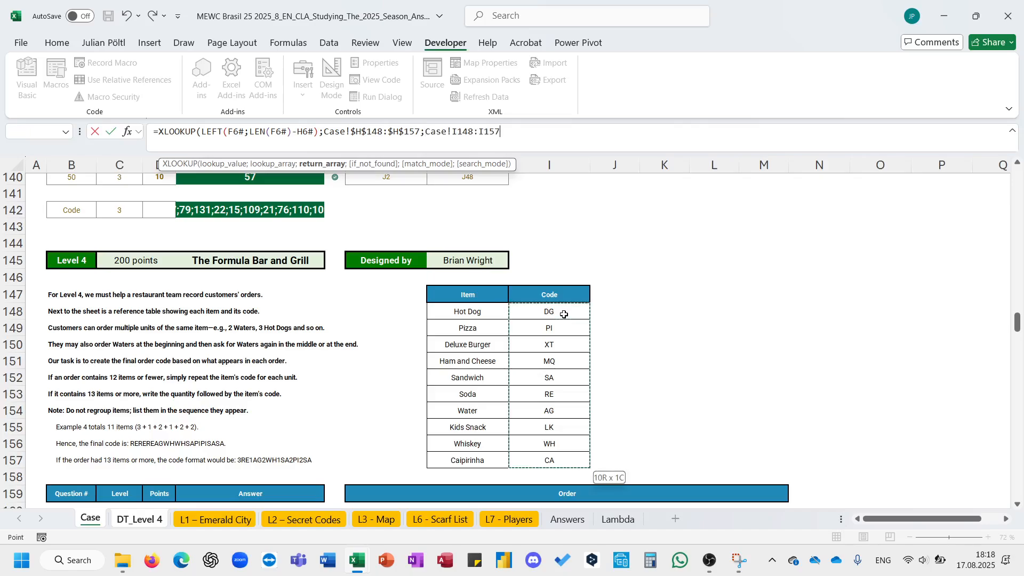
pyautogui.press('F4')
pyautogui.press('Tab')
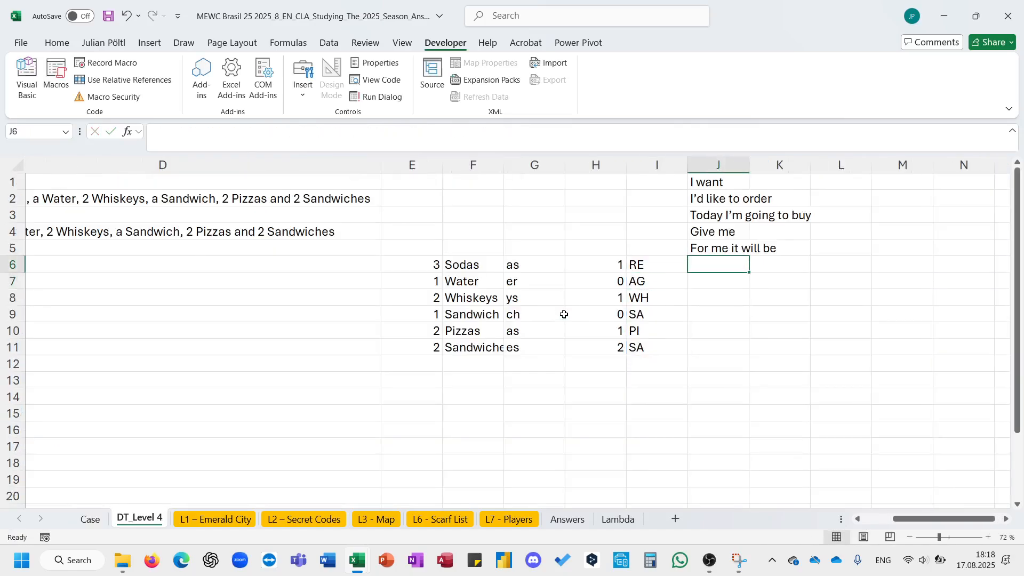
# - In E5, total the item quantities with SUM over the quantities from E6 downward
pyautogui.write('=')
pyautogui.press('Escape')
pyautogui.click(436, 245)
pyautogui.write('=sum')
pyautogui.press('Tab')
pyautogui.press('Down')
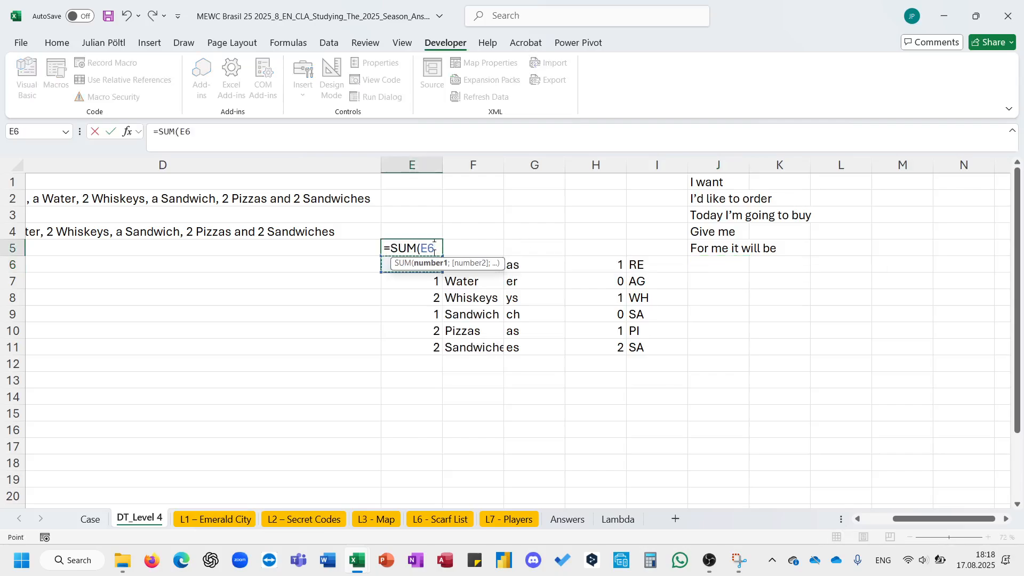
pyautogui.hotkey('ctrl', 'shift', 'Down')
pyautogui.press('Return')
pyautogui.click(471, 245)
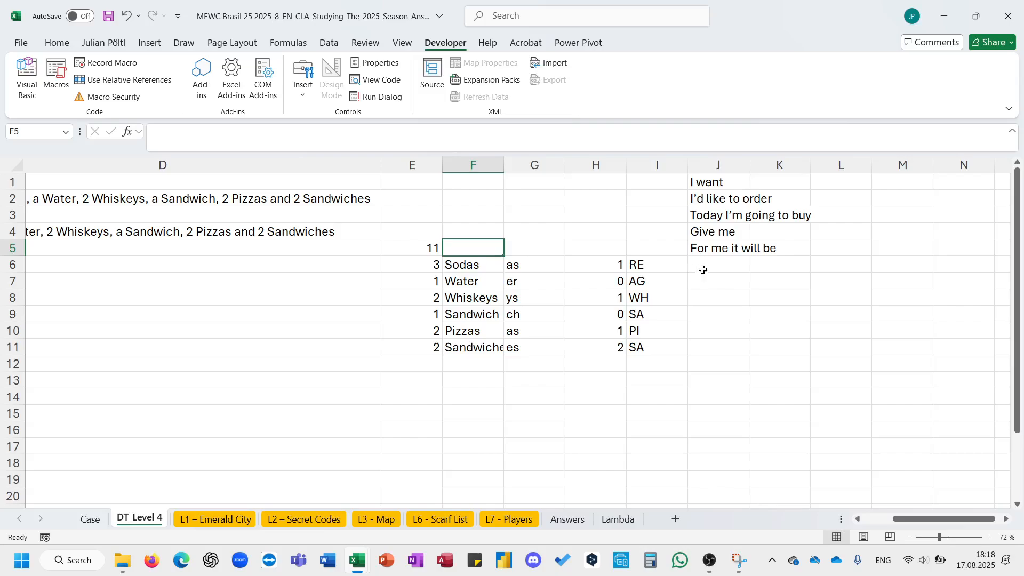
pyautogui.click(663, 260)
pyautogui.click(705, 261)
pyautogui.write('=i')
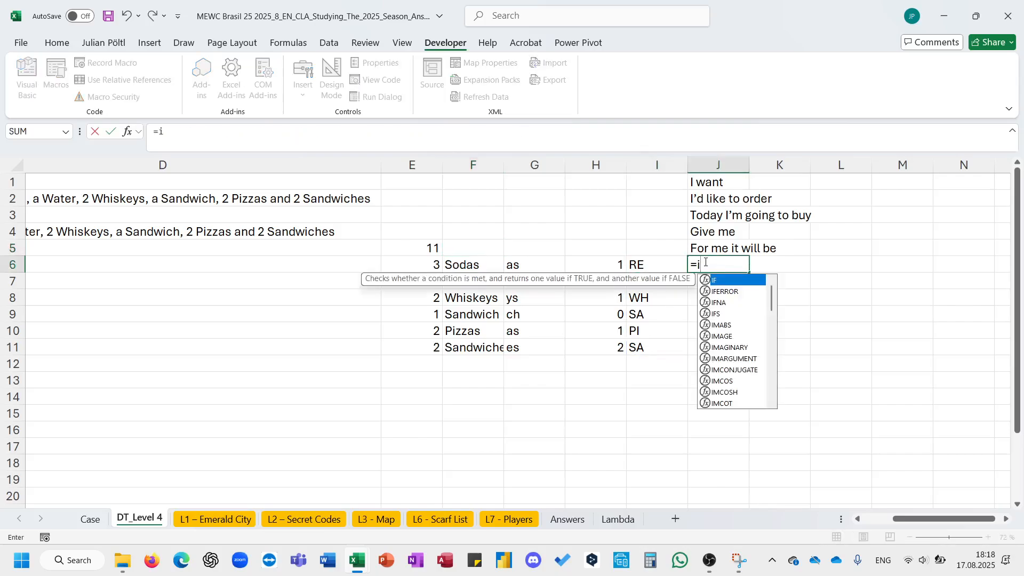
pyautogui.press('Tab')
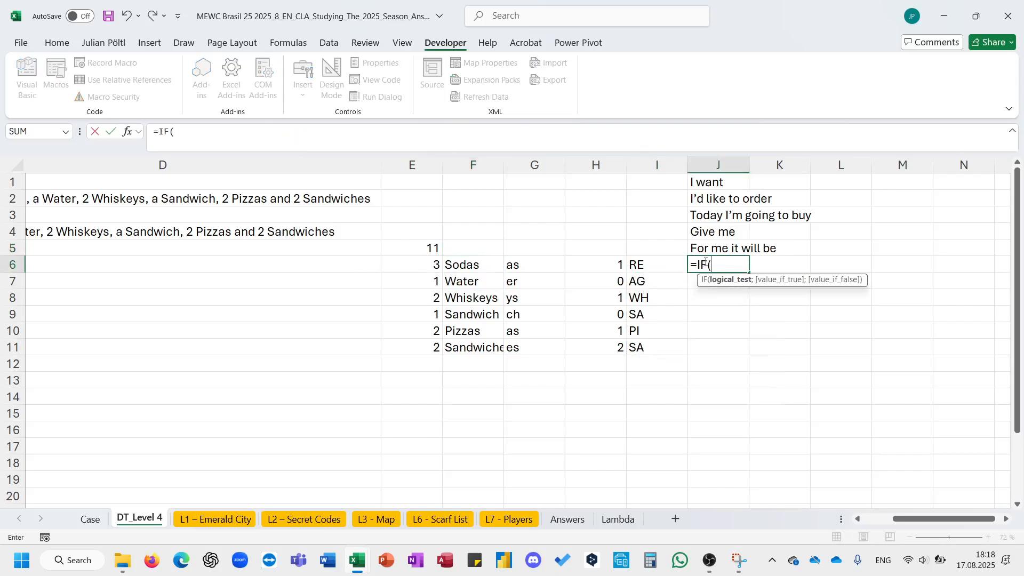
pyautogui.click(408, 245)
pyautogui.write('>')
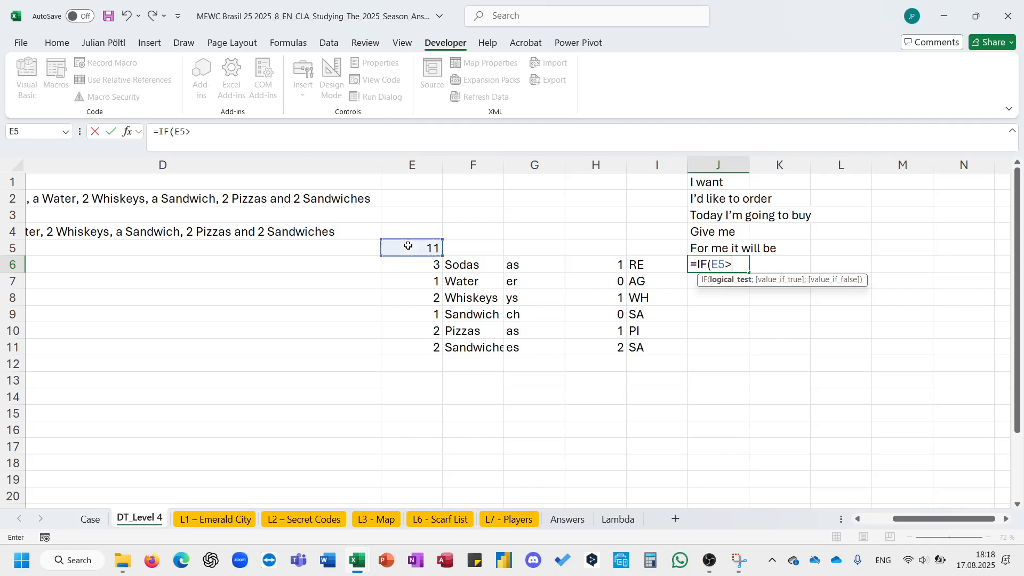
pyautogui.press('Escape')
pyautogui.click(90, 518)
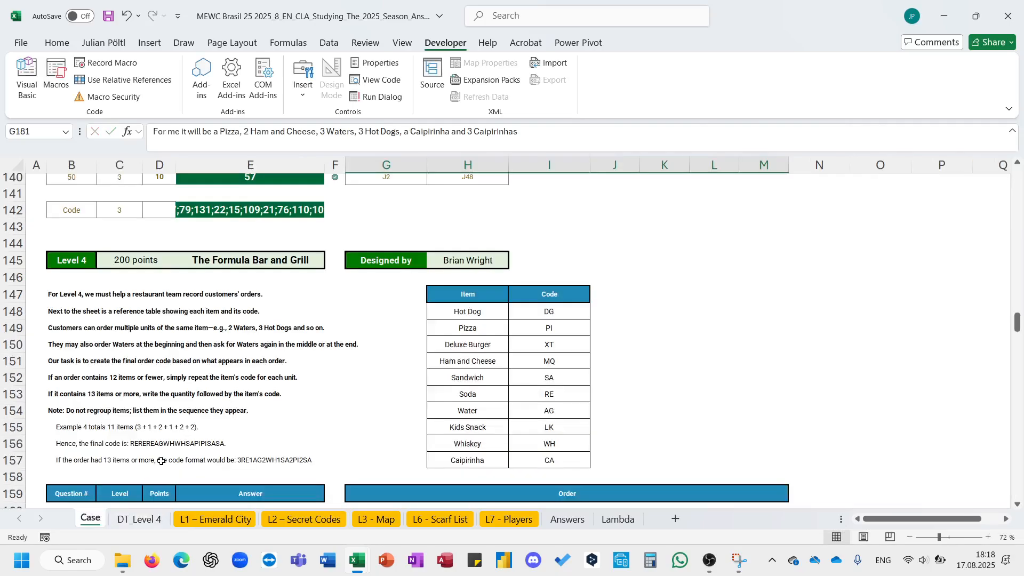
pyautogui.click(135, 524)
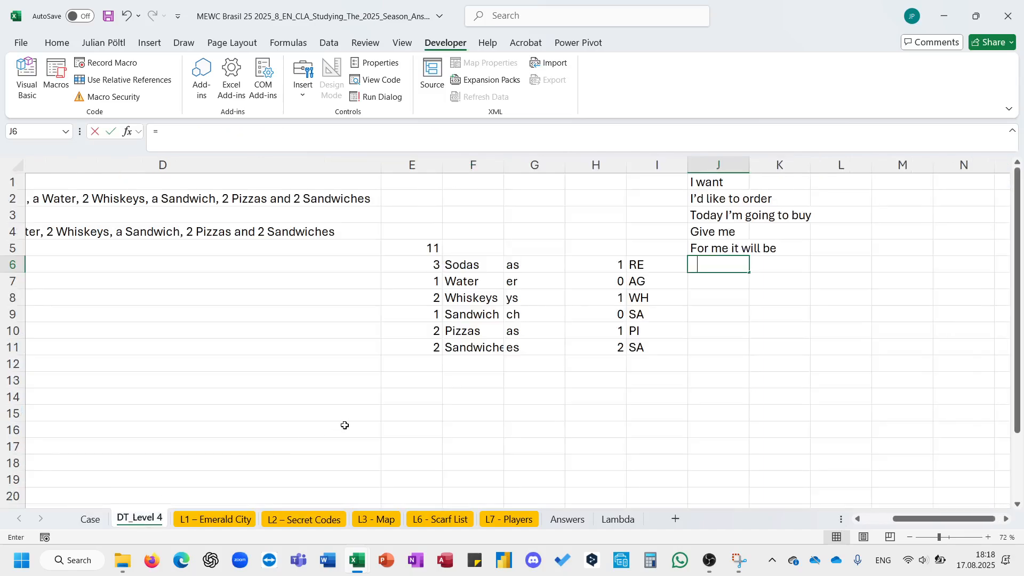
# - In J6, enter =IF(E5>12;E6#&I6#;REPT(I6#;E6#)) to build each item's code segment
pyautogui.write('=if')
pyautogui.press('Tab')
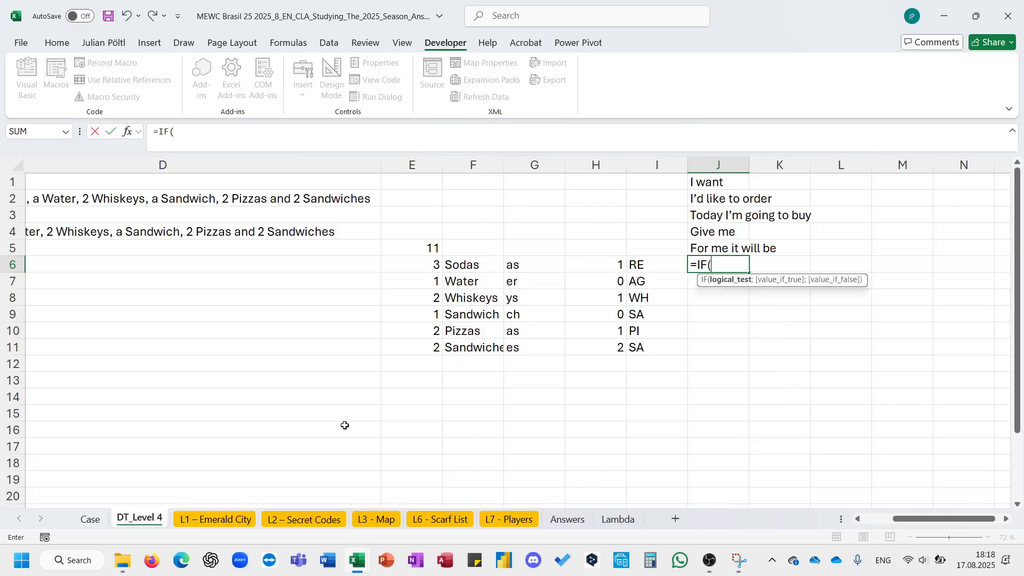
pyautogui.click(410, 251)
pyautogui.write('>12')
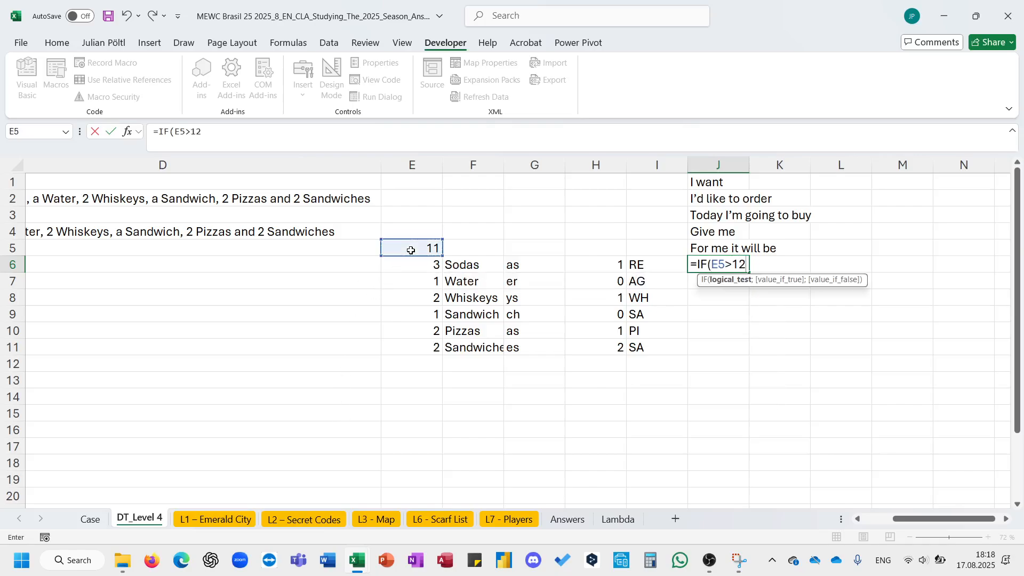
pyautogui.write(';')
pyautogui.press('Left')
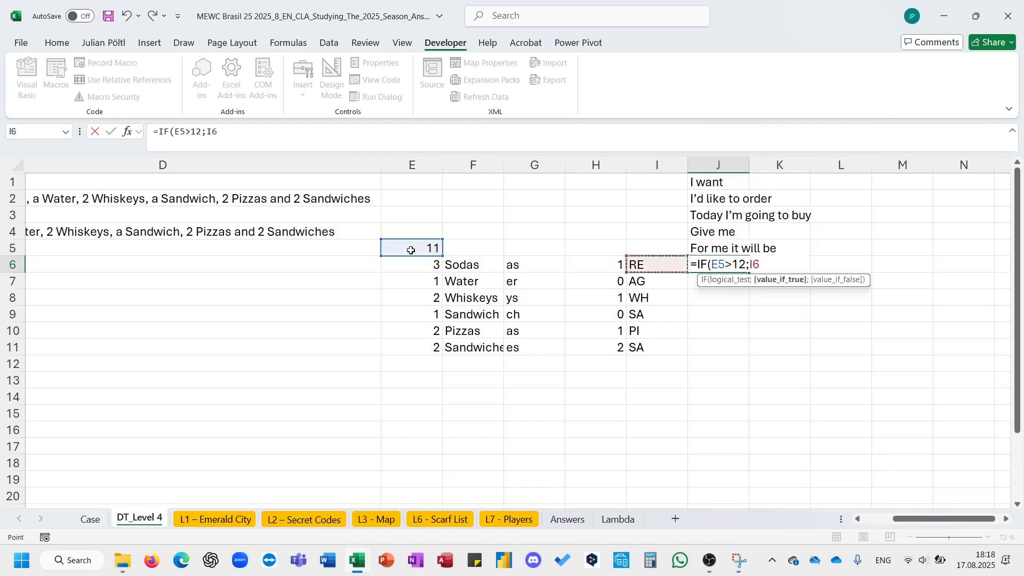
pyautogui.press('Left')
pyautogui.press('Left')
pyautogui.press('Left')
pyautogui.press('Left')
pyautogui.write('#')
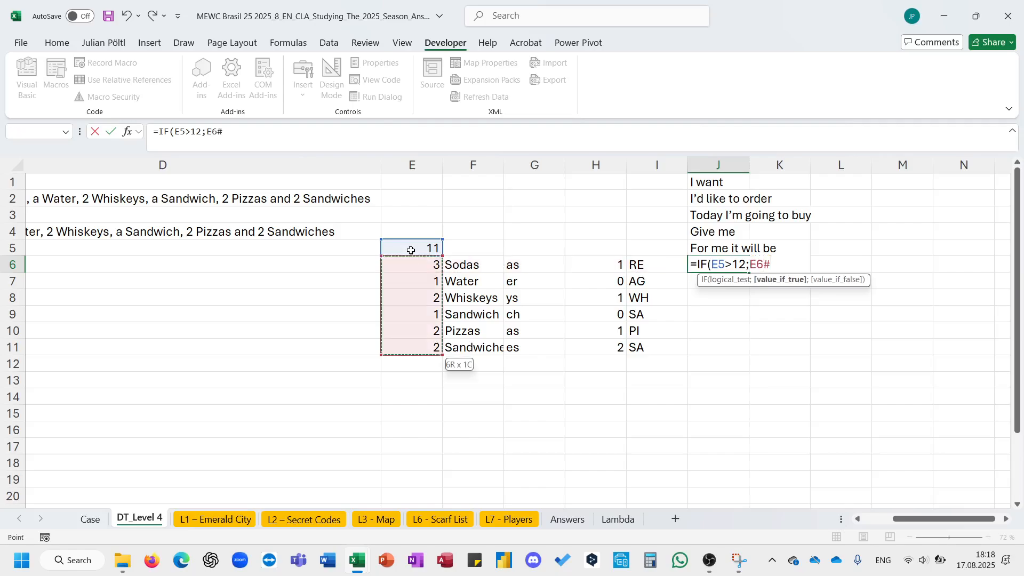
pyautogui.write('&')
pyautogui.press('Left')
pyautogui.press('Left')
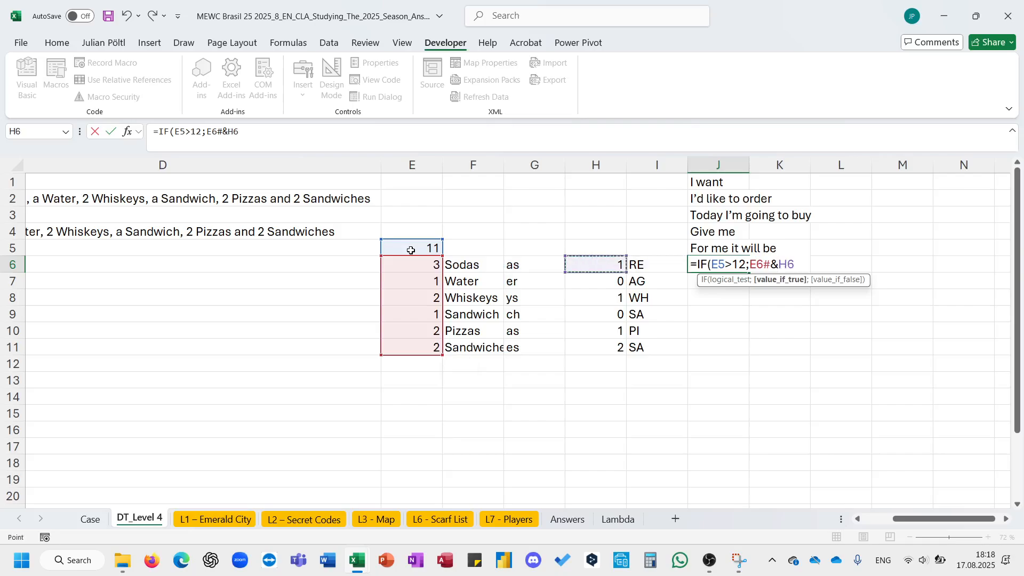
pyautogui.press('Right')
pyautogui.write('#;')
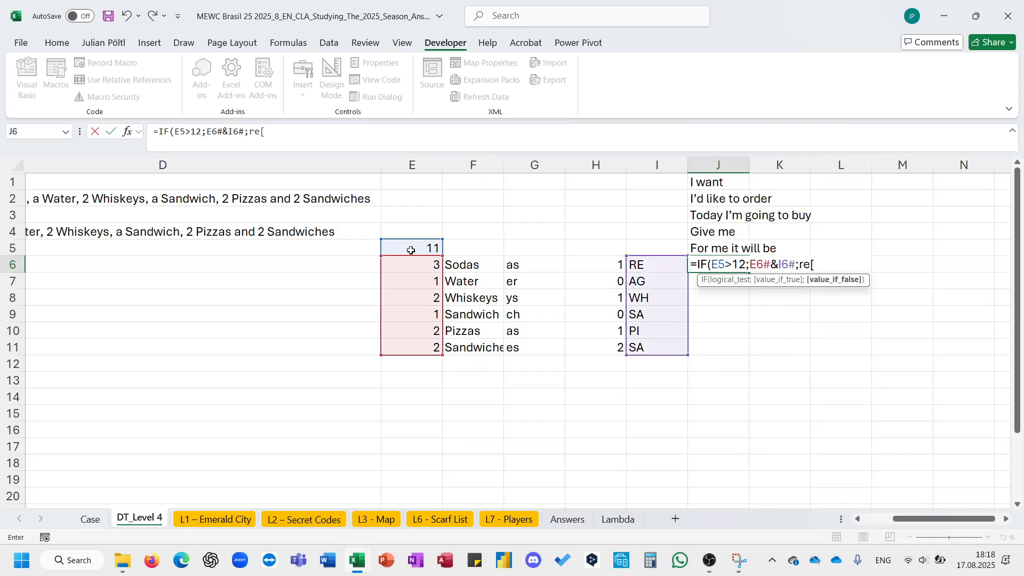
pyautogui.write('rep')
pyautogui.press('Tab')
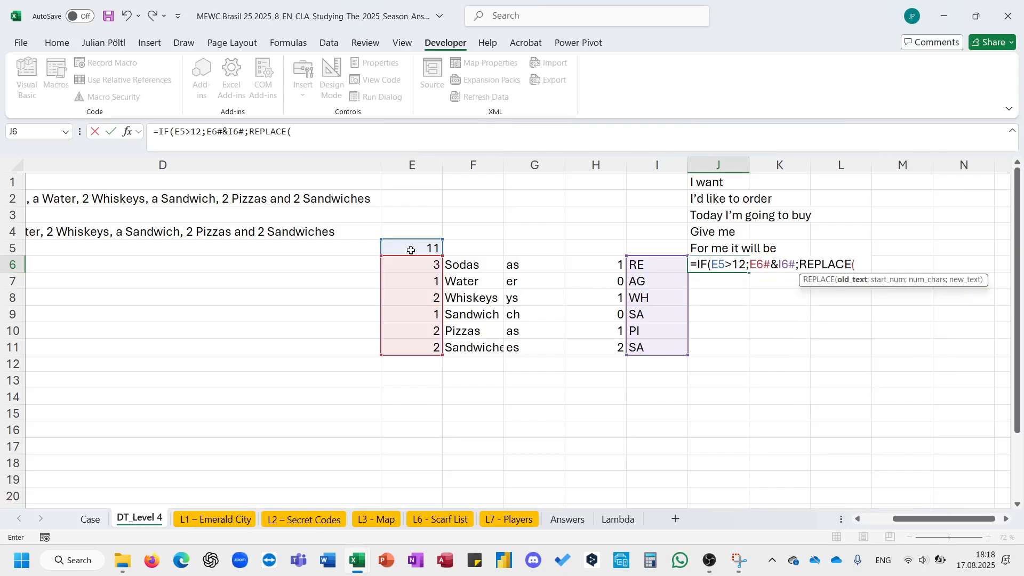
pyautogui.press('BackSpace')
pyautogui.press('BackSpace')
pyautogui.press('BackSpace')
pyautogui.press('BackSpace')
pyautogui.press('BackSpace')
pyautogui.press('Down')
pyautogui.press('Tab')
pyautogui.press('Left')
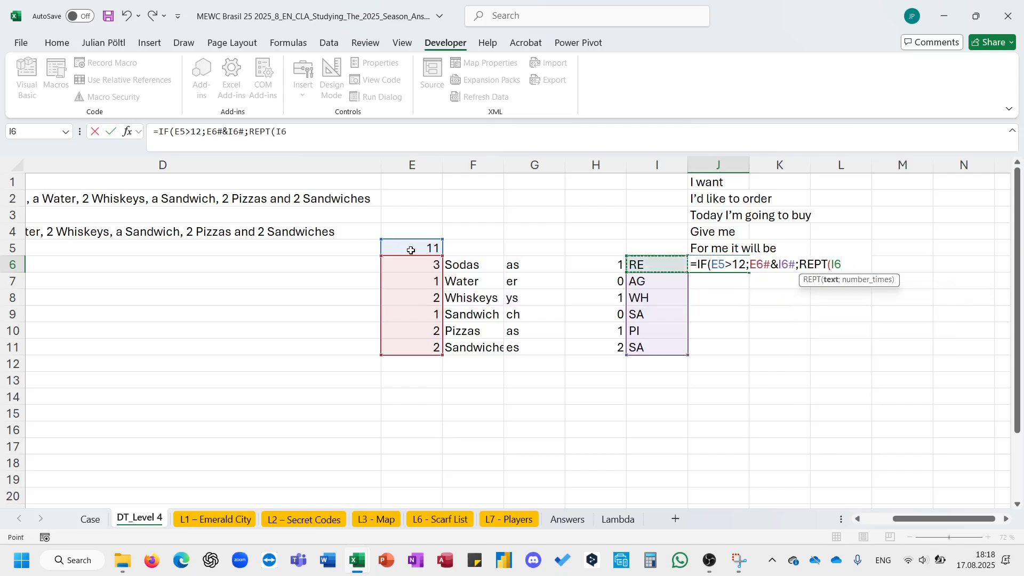
pyautogui.hotkey('ctrl', 'shift', 'Down')
pyautogui.write(';')
pyautogui.press('Left')
pyautogui.press('Left')
pyautogui.press('Left')
pyautogui.press('Left')
pyautogui.press('Left')
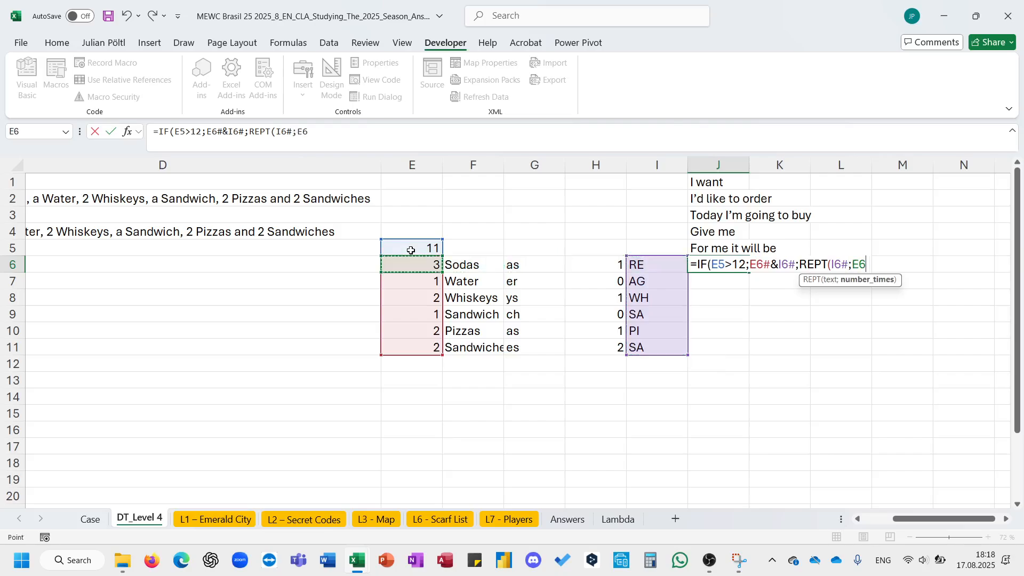
pyautogui.hotkey('ctrl', 'shift', 'Down')
pyautogui.write('))')
pyautogui.hotkey('ctrl', 'Return')
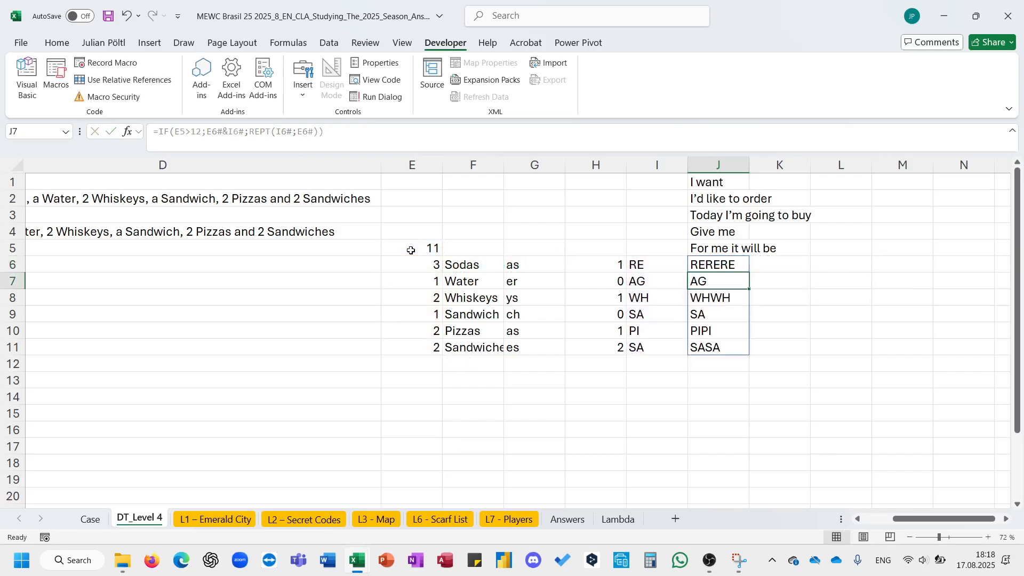
# - In B4, join all code segments from J6's spill range into the final order code with CONCAT
pyautogui.hscroll(-3, 541, 243)
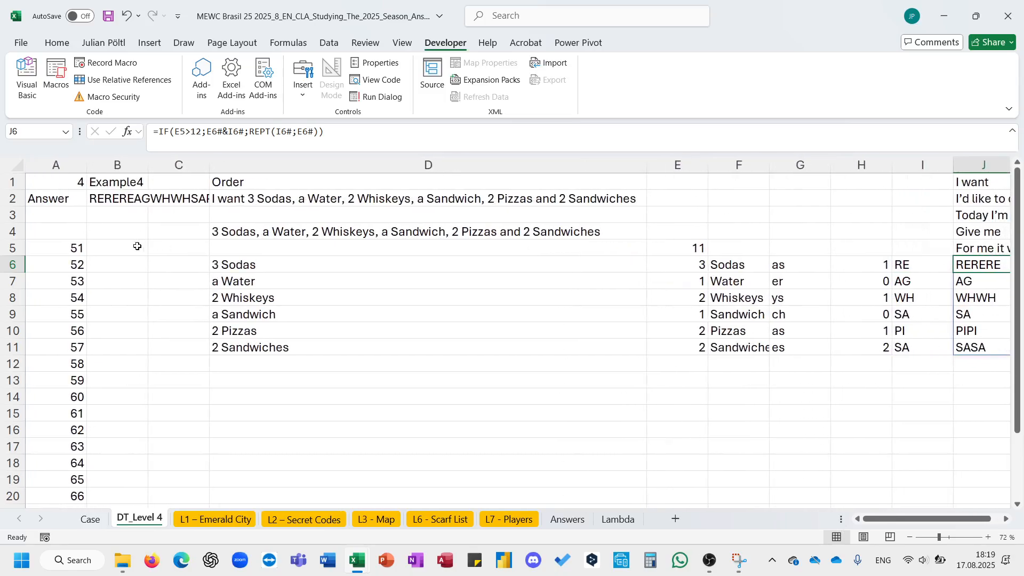
pyautogui.click(122, 230)
pyautogui.write('=con')
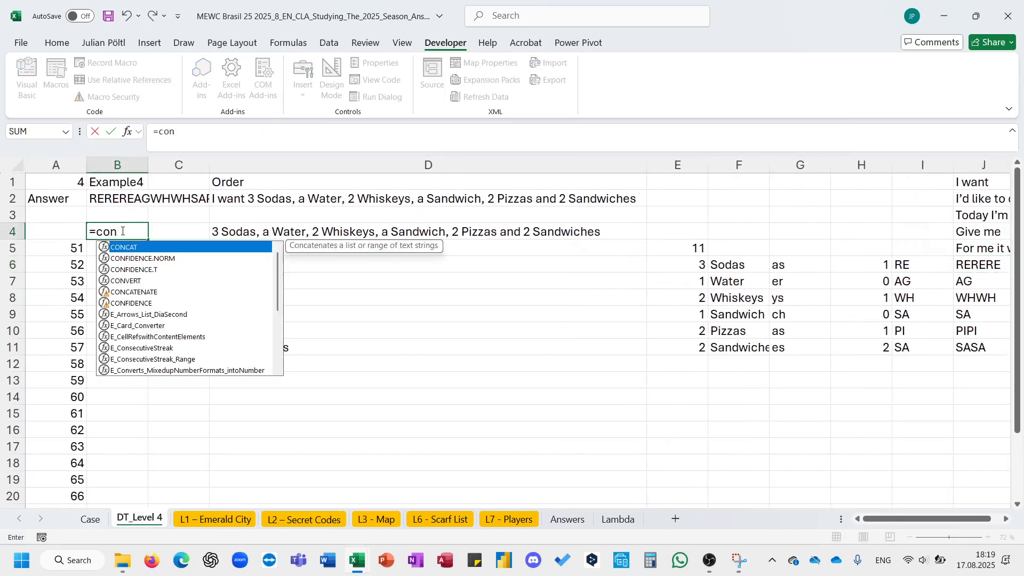
pyautogui.press('Tab')
pyautogui.hscroll(4, 226, 243)
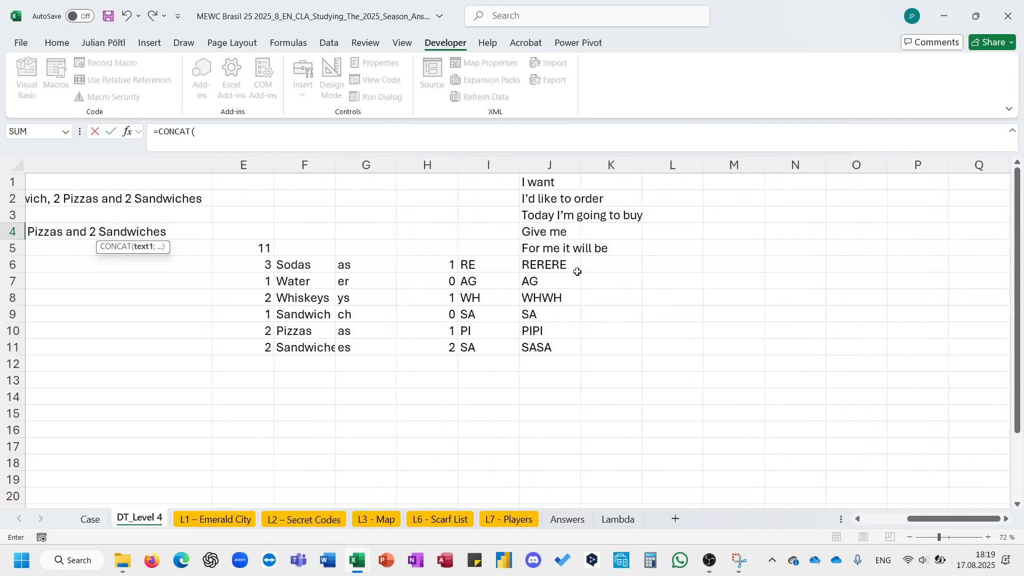
pyautogui.click(554, 263)
pyautogui.press('Return')
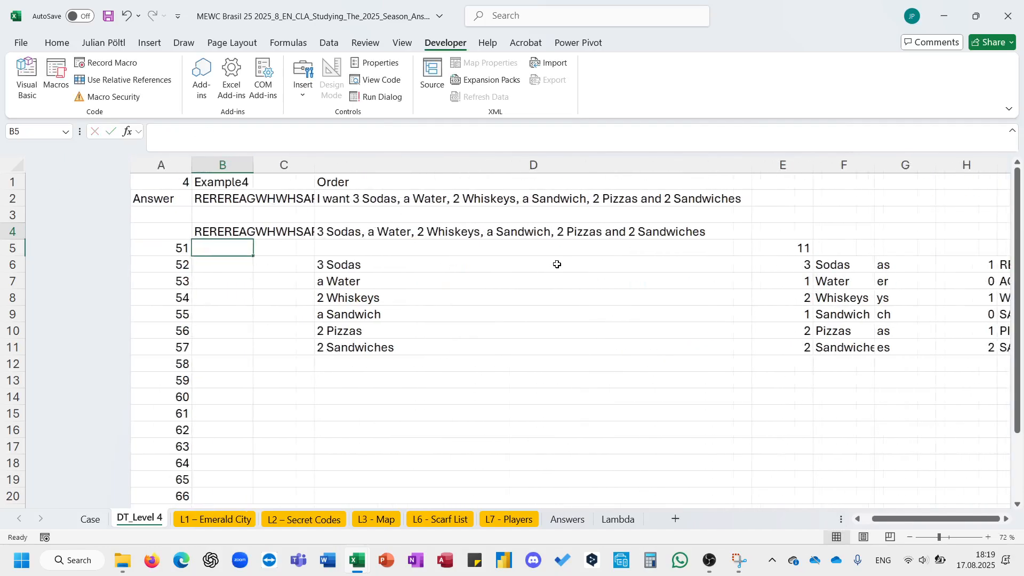
# - Widen column A, then create a one-variable data table over A4 down to row 24 with B1 as the column input cell
pyautogui.moveTo(149, 168); pyautogui.dragTo(150, 169)
pyautogui.doubleClick(150, 169)
pyautogui.click(57, 229)
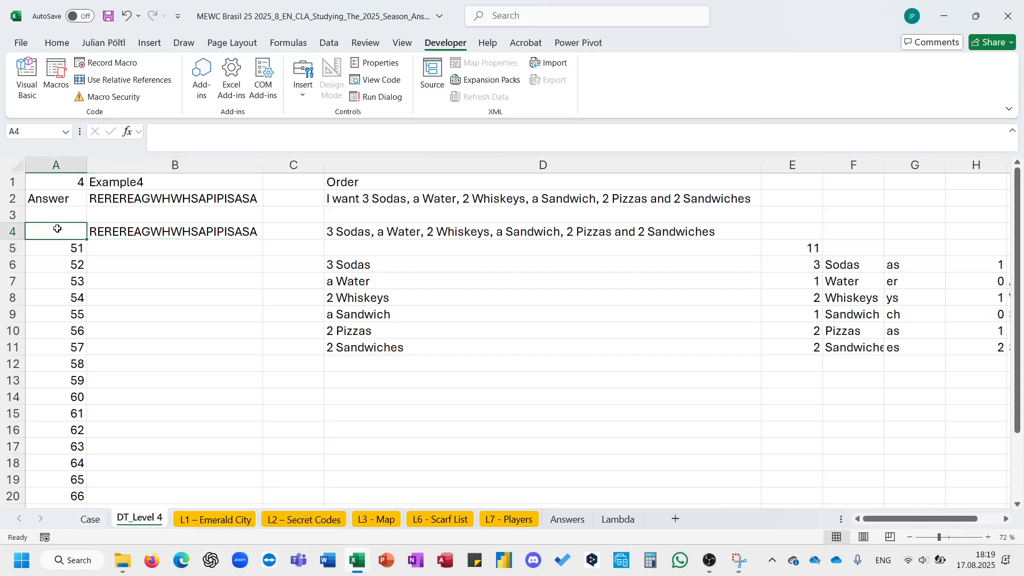
pyautogui.hotkey('ctrl', 'shift', 'Right')
pyautogui.hotkey('ctrl', 'shift', 'Down')
pyautogui.hotkey('ctrl', 'shift', 'Down')
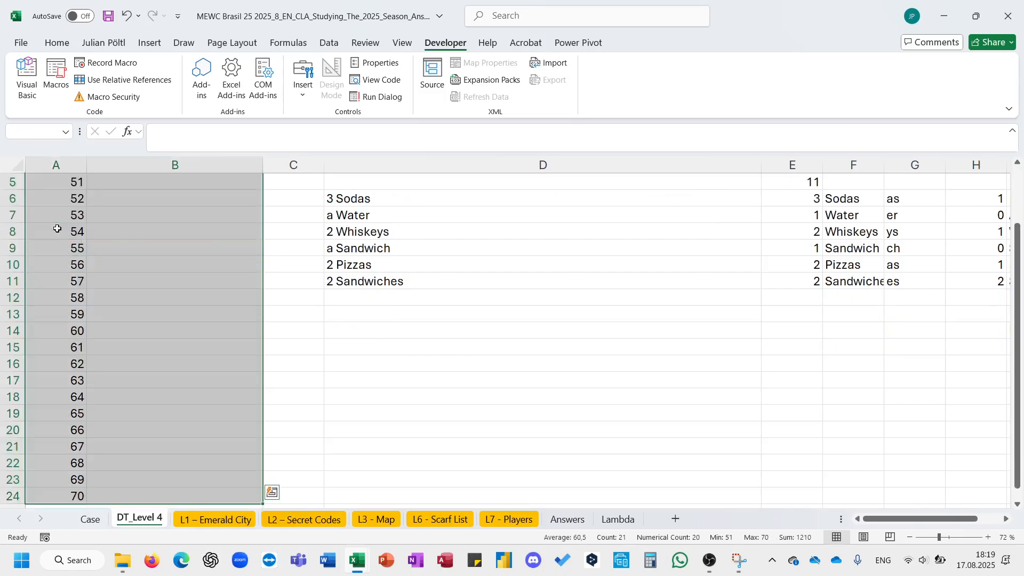
pyautogui.hotkey('alt', 'y')
pyautogui.press('t')
pyautogui.click(288, 248)
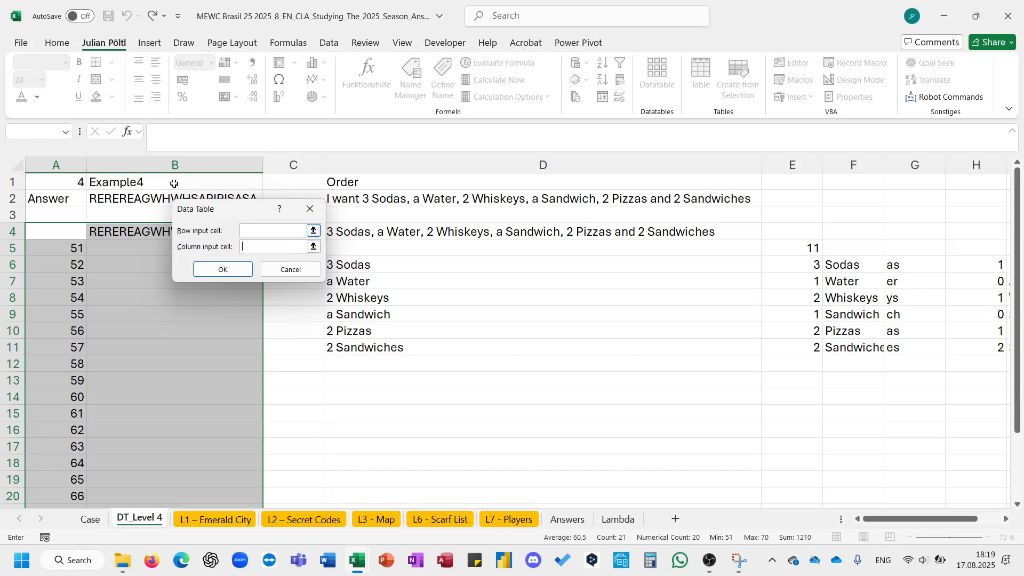
pyautogui.click(159, 177)
pyautogui.press('Return')
# - Set B1 to 51 to test the first question's order
pyautogui.press('Up')
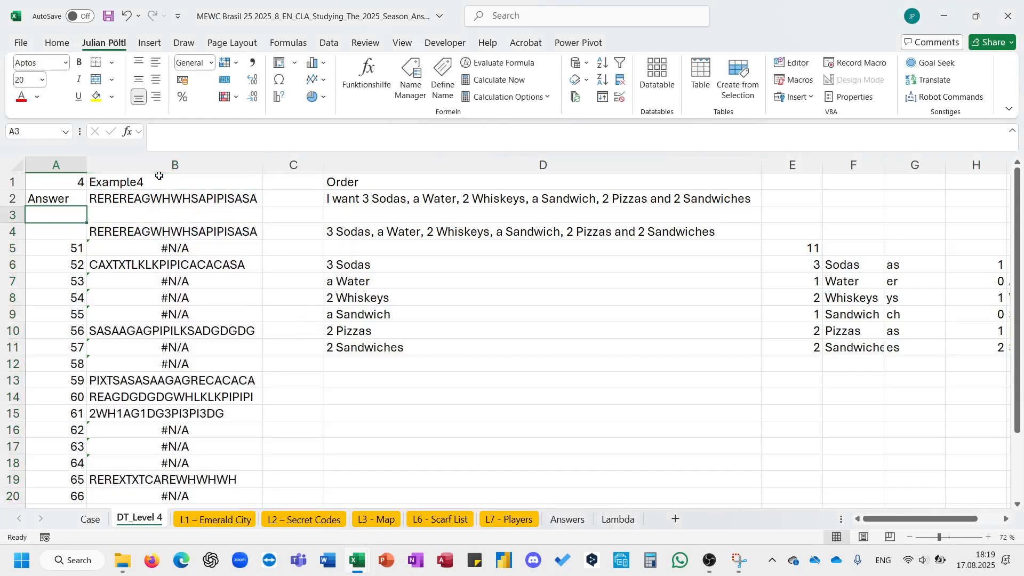
pyautogui.click(159, 176)
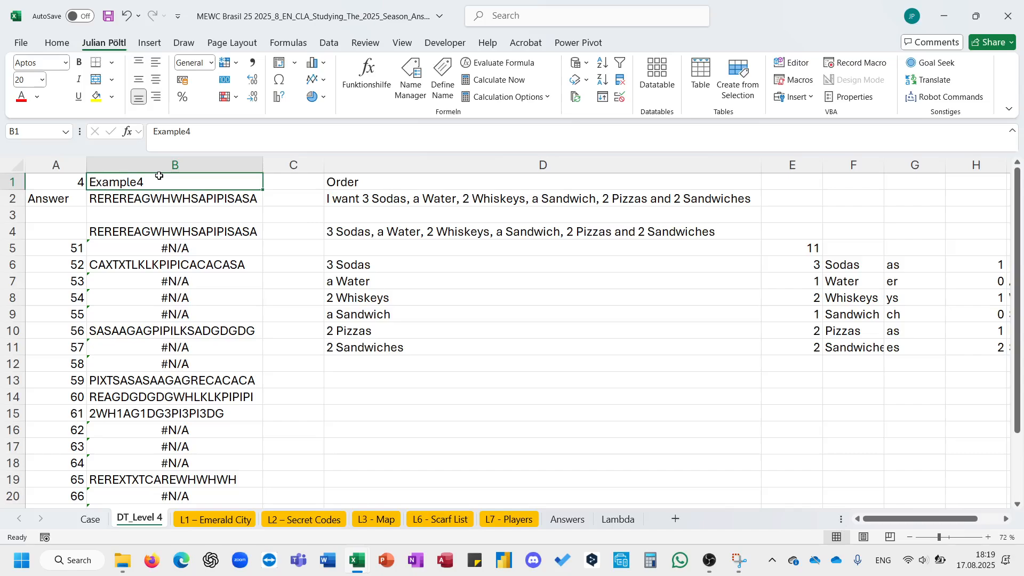
pyautogui.write('51')
pyautogui.press('Return')
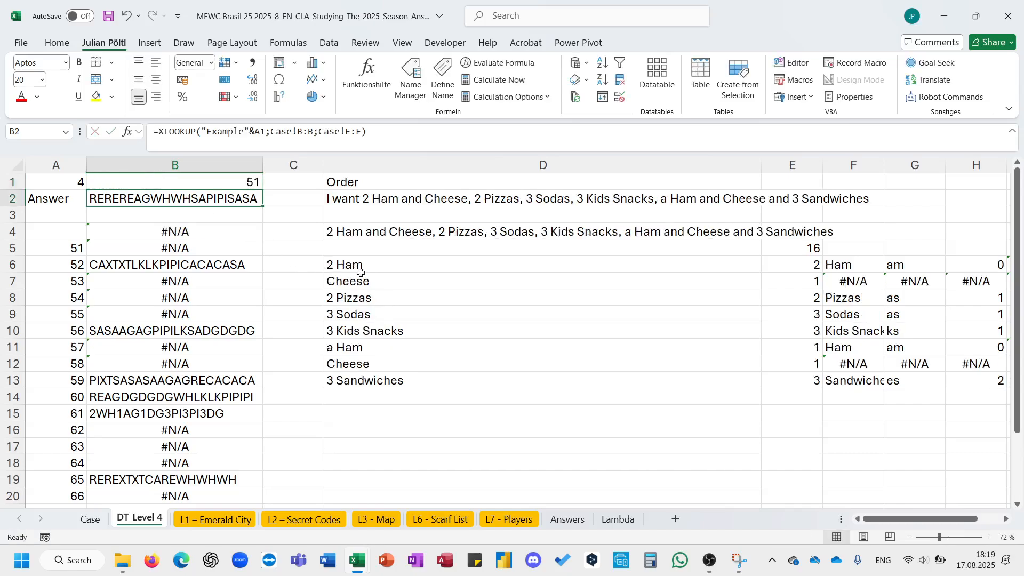
# - Rename the Ham and Cheese item in the Case sheet's Level 4 code table to HAC
pyautogui.click(370, 269)
pyautogui.click(372, 235)
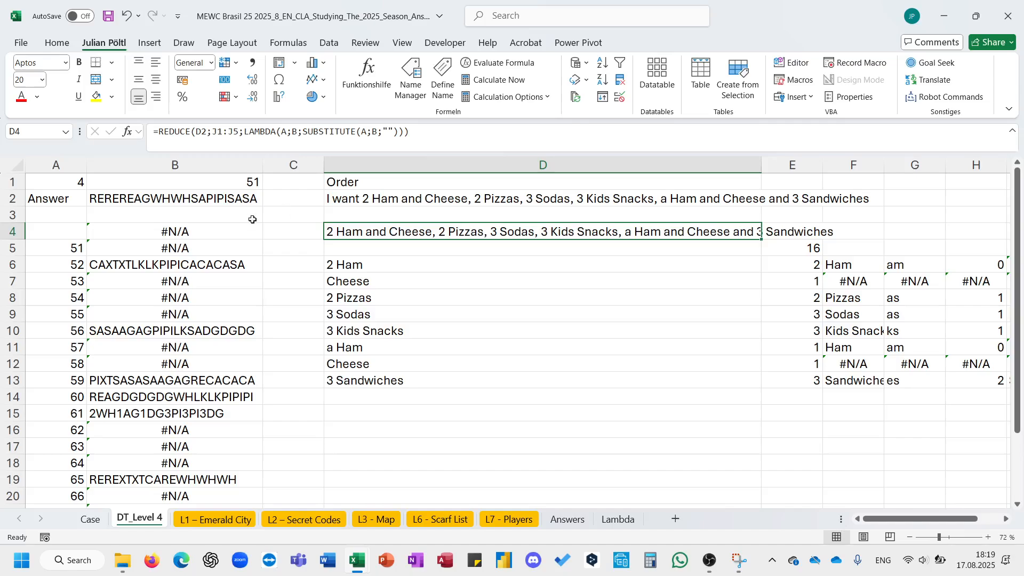
pyautogui.click(90, 520)
pyautogui.hscroll(1, 412, 418)
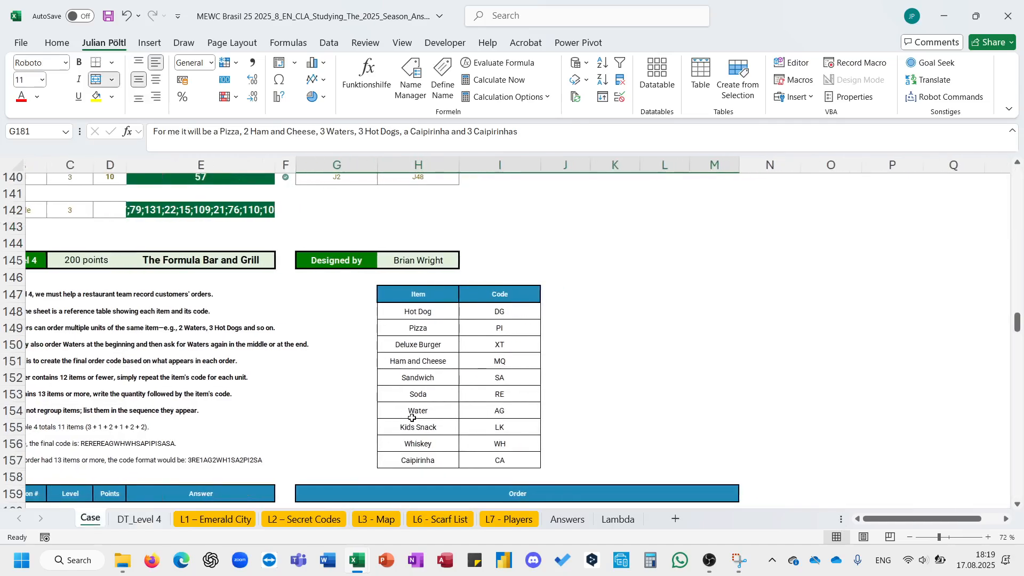
pyautogui.click(422, 365)
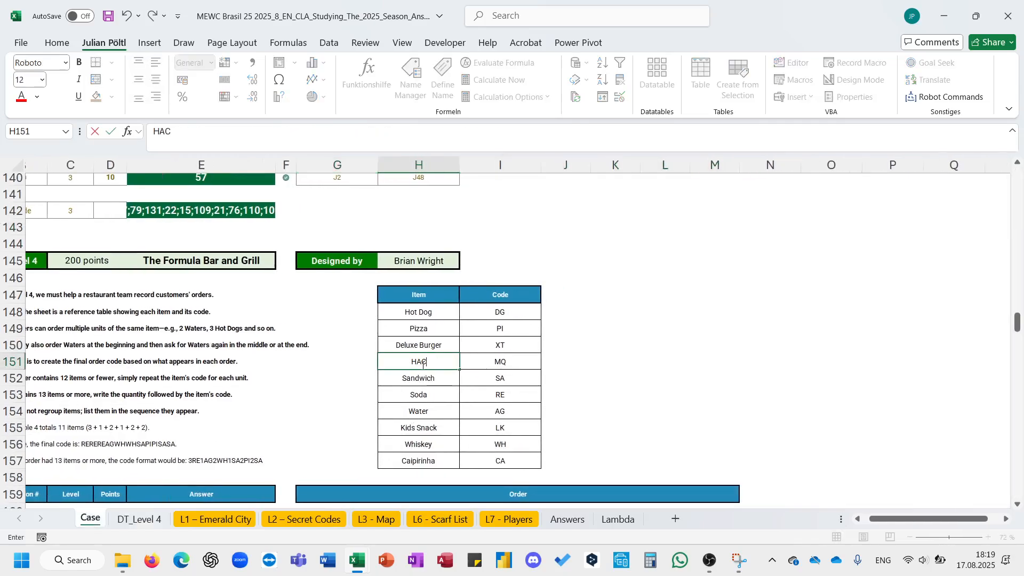
pyautogui.press('Down')
# - Replace every 'Ham and Cheese' with HAC across the Level 4 orders from G163 downward
pyautogui.scroll(-4, 429, 356)
pyautogui.click(449, 335)
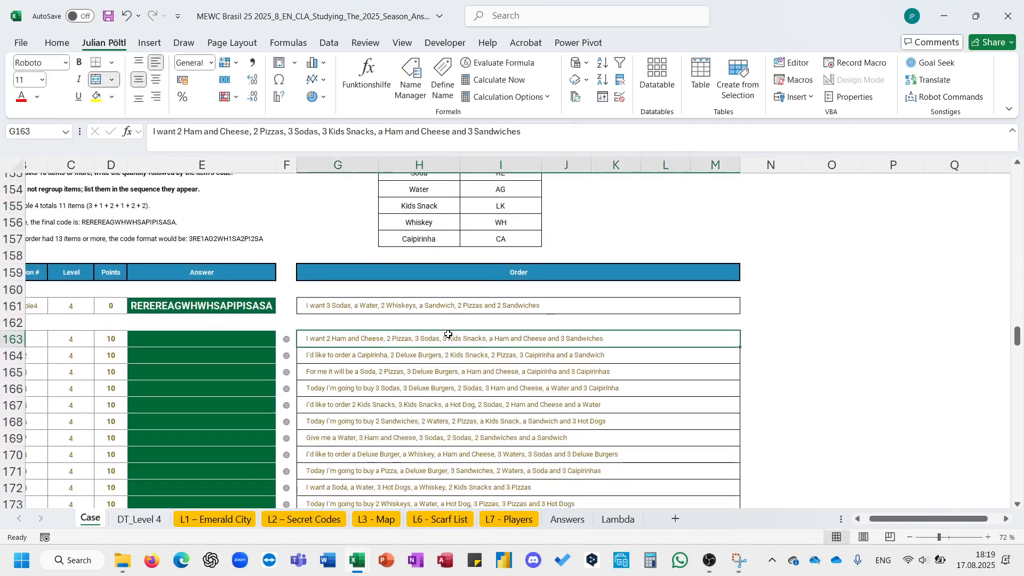
pyautogui.hotkey('ctrl', 'shift', 'Down')
pyautogui.hotkey('ctrl', 'h')
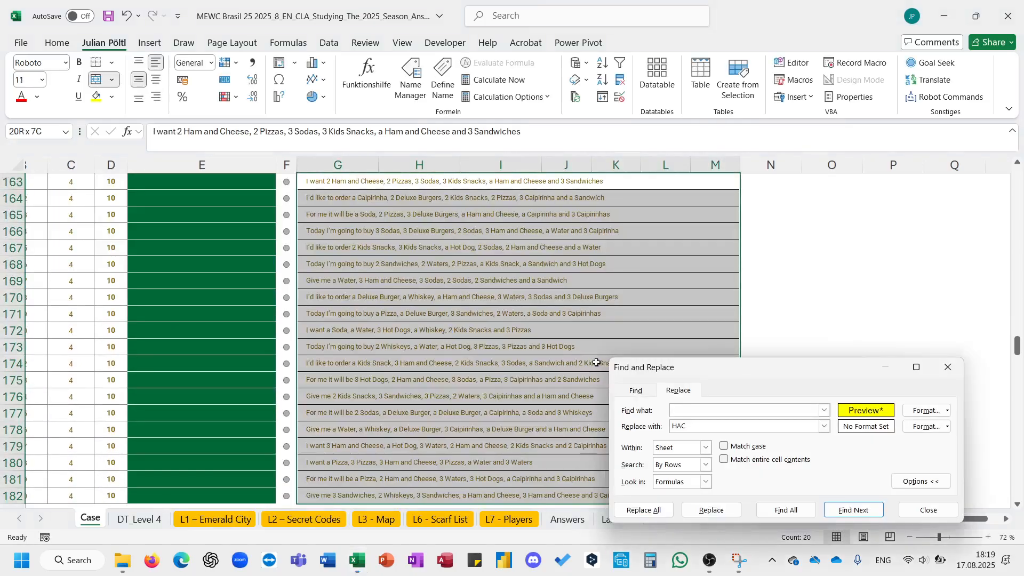
pyautogui.click(948, 411)
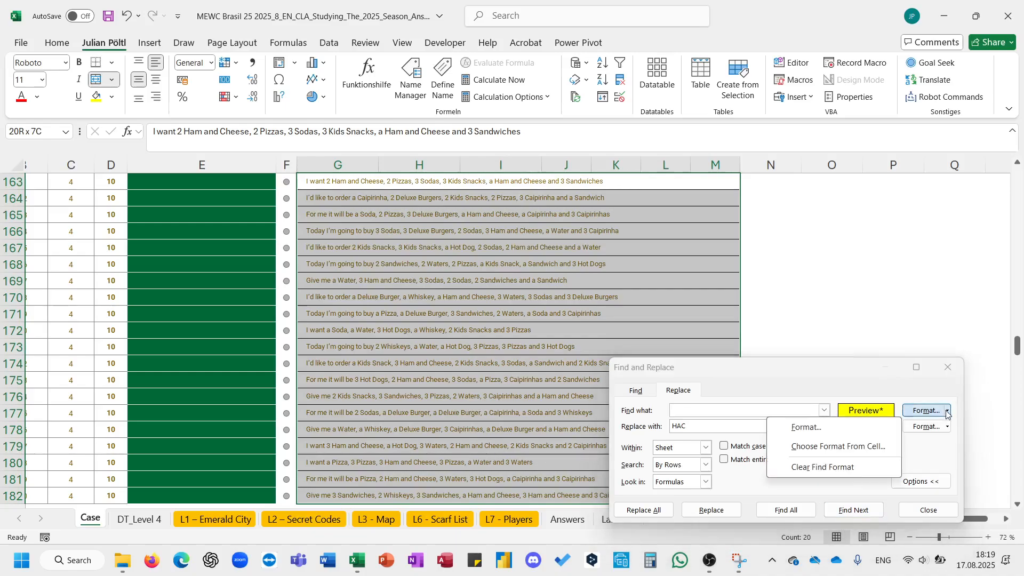
pyautogui.click(857, 467)
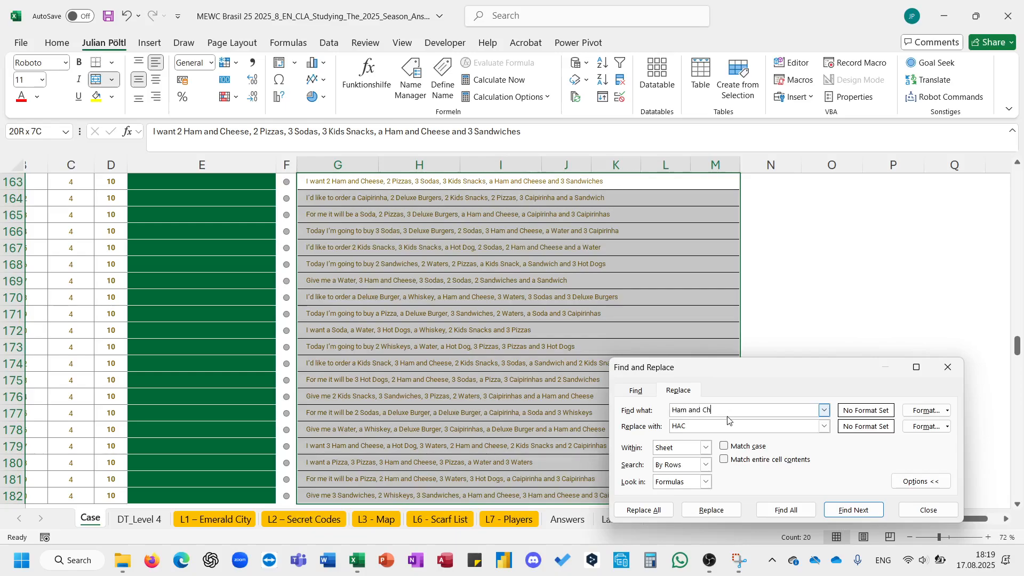
pyautogui.write('eese')
pyautogui.click(666, 510)
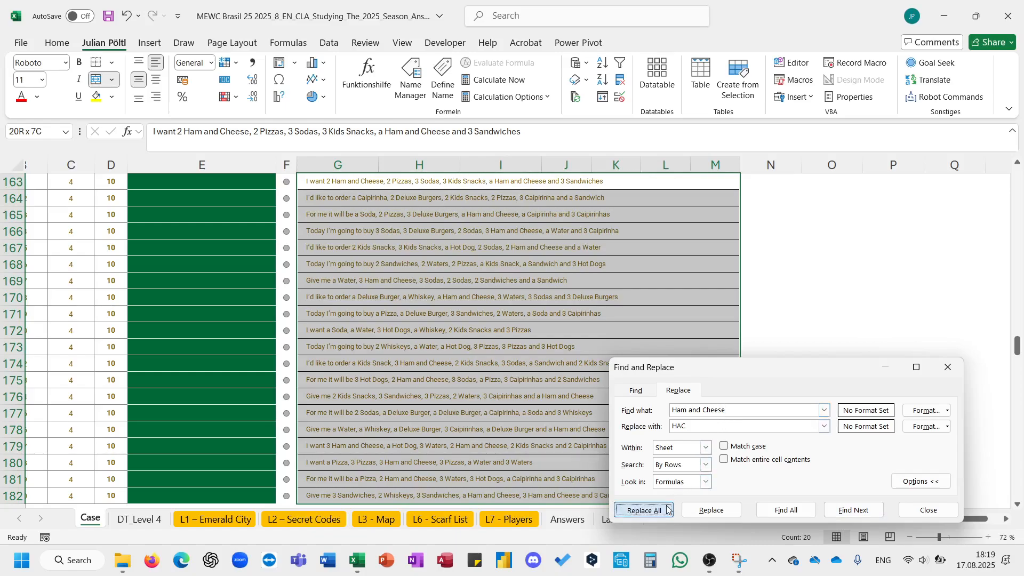
pyautogui.click(516, 315)
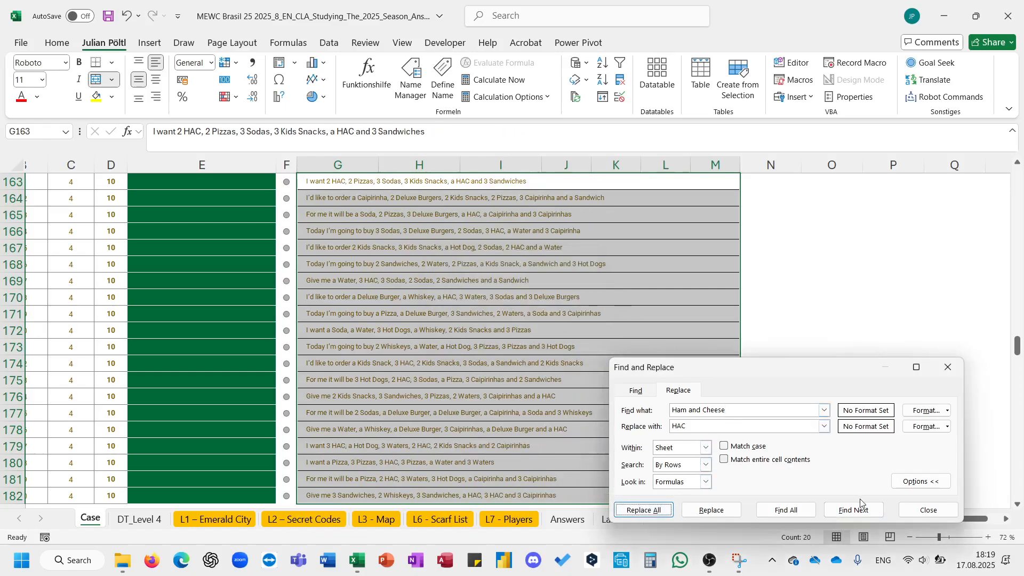
pyautogui.click(928, 509)
pyautogui.moveTo(405, 503); pyautogui.dragTo(341, 507)
pyautogui.press('Escape')
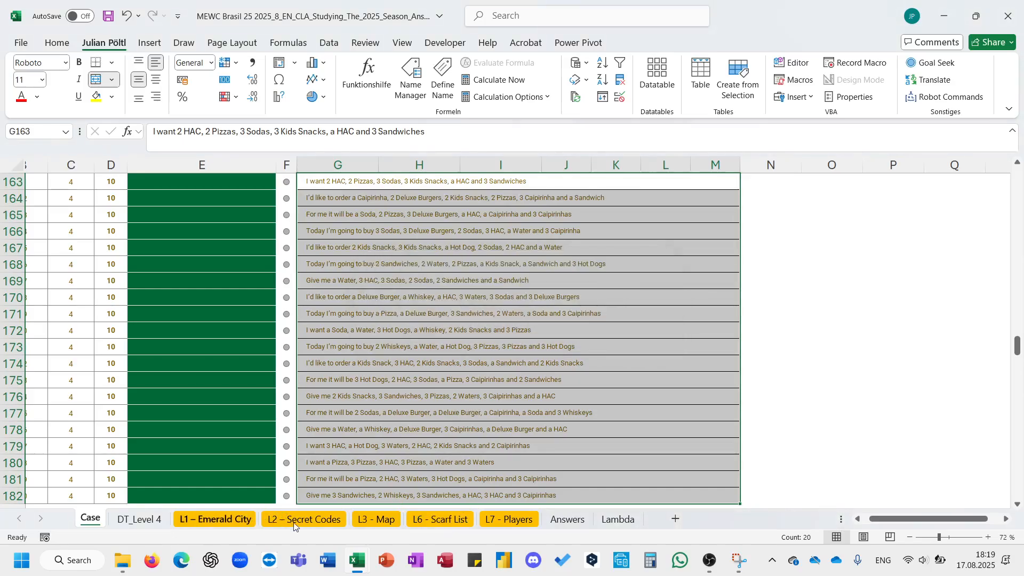
# - Copy the data table's order codes from B5 down to B24 on the DT_Level 4 sheet
pyautogui.click(297, 523)
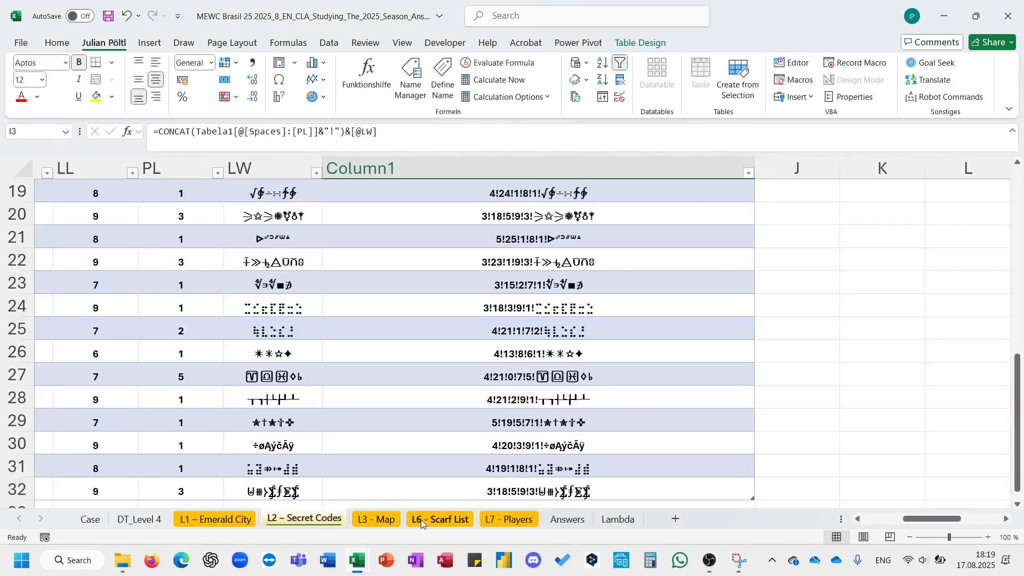
pyautogui.click(151, 522)
pyautogui.click(203, 279)
pyautogui.press('Down')
pyautogui.press('Down')
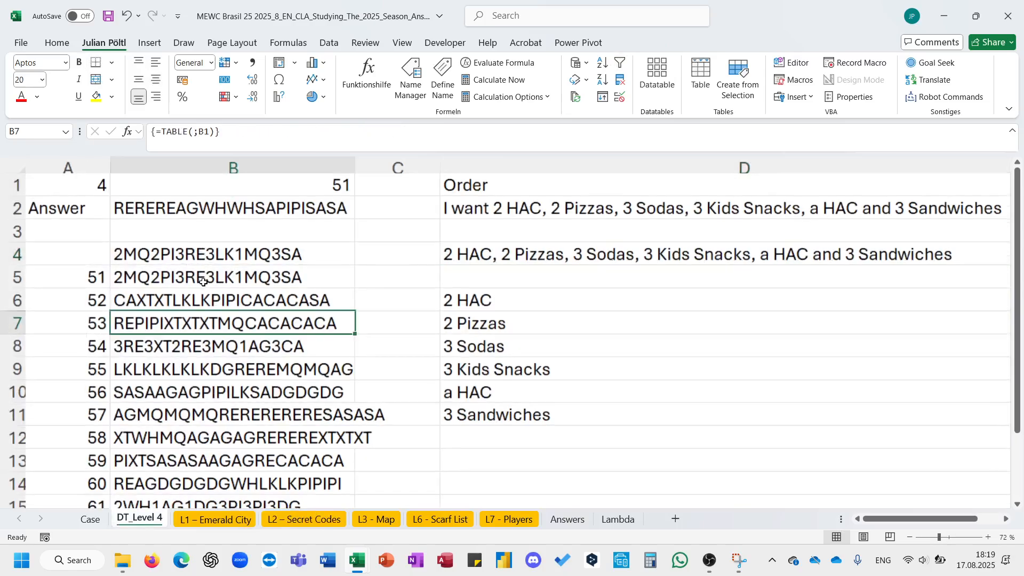
pyautogui.press('Up')
pyautogui.press('Up')
pyautogui.hotkey('ctrl', 'shift', 'Down')
pyautogui.hotkey('ctrl', 'c')
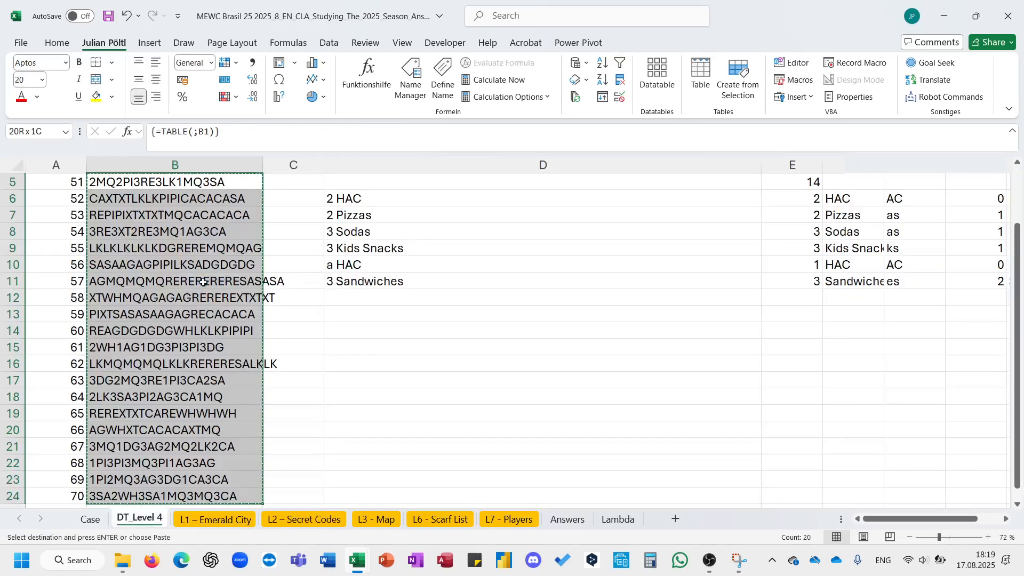
# - Paste the copied codes as the Level 4 answers starting at E163 on the Case sheet
pyautogui.click(87, 523)
pyautogui.scroll(2, 285, 382)
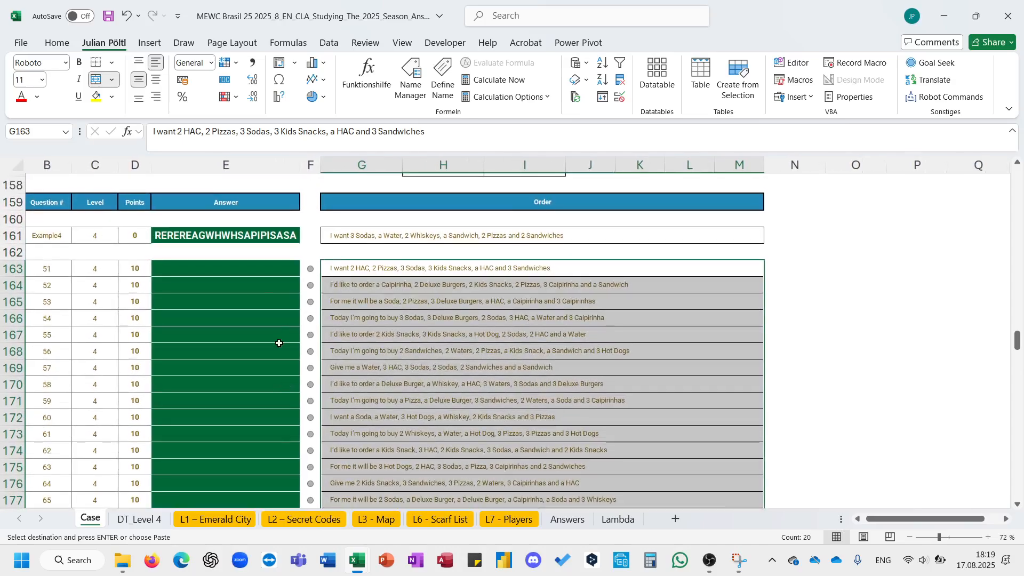
pyautogui.click(270, 272)
pyautogui.hotkey('ctrl', 'v')
pyautogui.click(408, 299)
# - In I203, convert the Example5 decimal audio signal to binary with =DEC2BIN(G203)
pyautogui.scroll(-9, 408, 298)
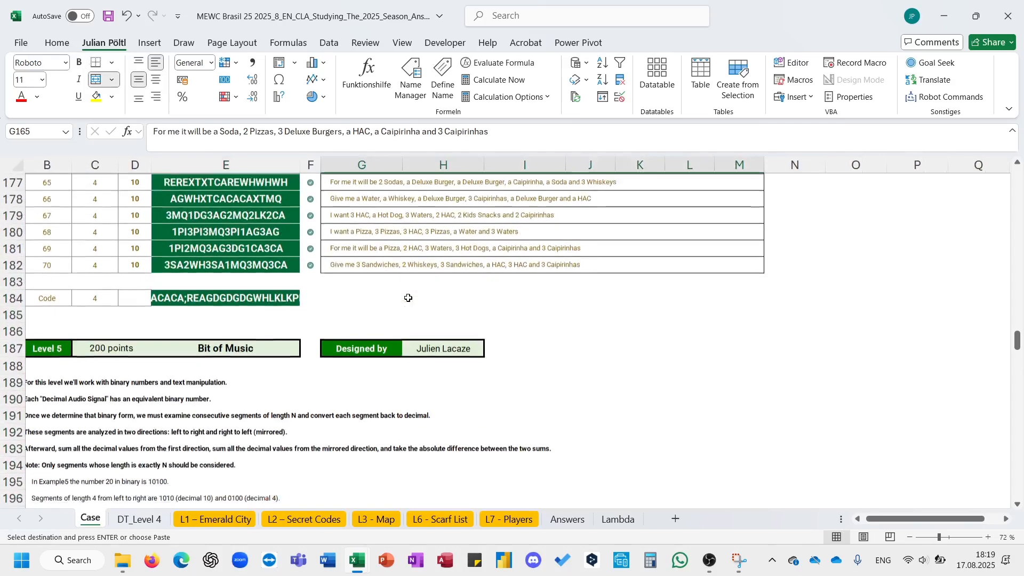
pyautogui.scroll(-1, 408, 299)
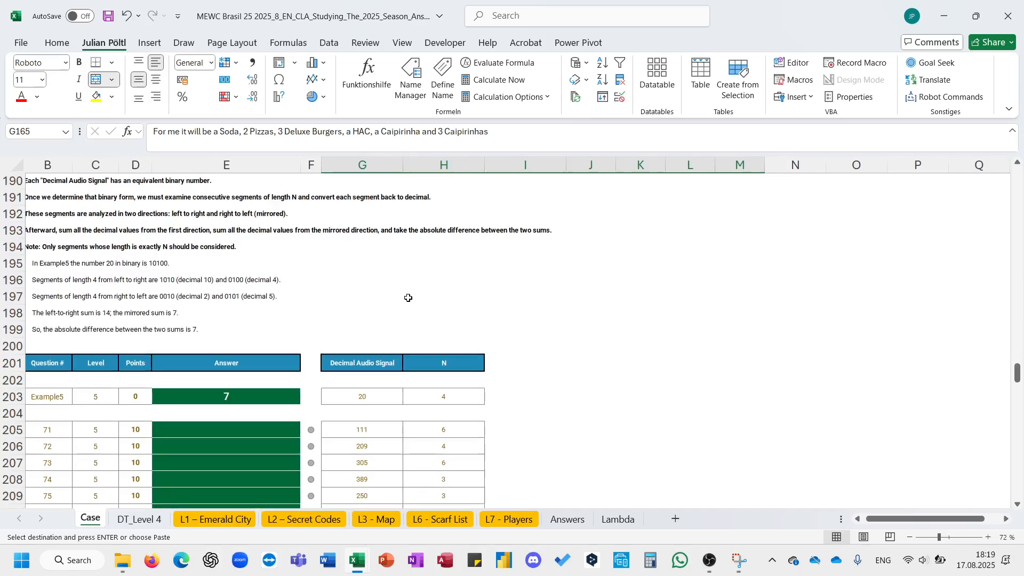
pyautogui.hscroll(-2, 408, 297)
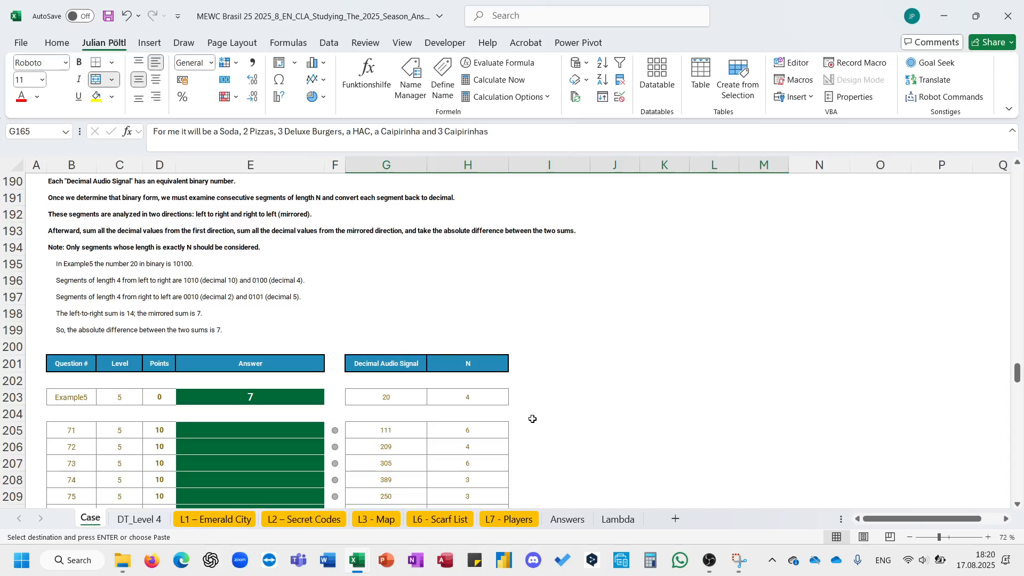
pyautogui.scroll(-1, 530, 418)
pyautogui.click(535, 330)
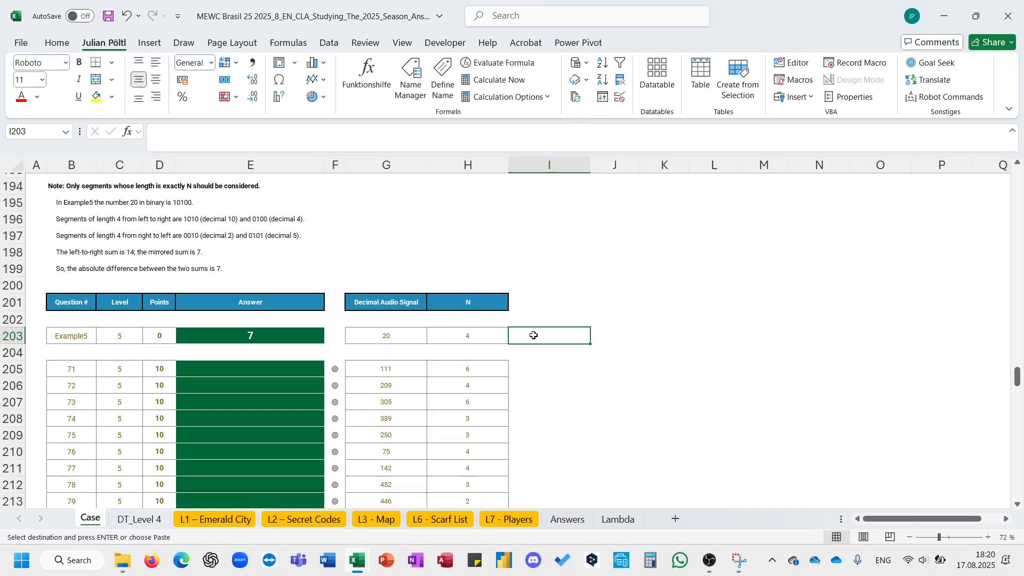
pyautogui.scroll(1, 535, 332)
pyautogui.write('=dec')
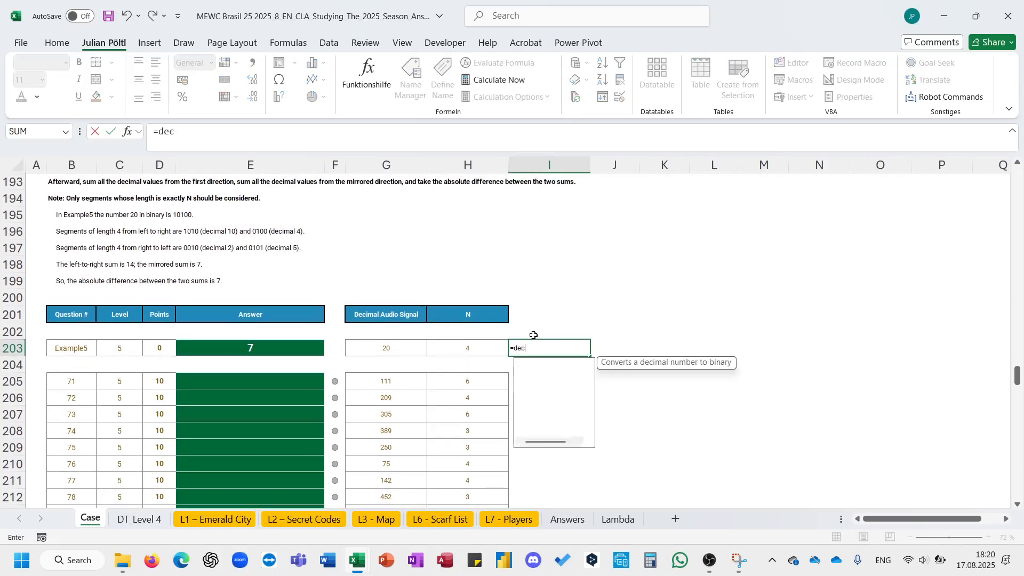
pyautogui.press('Tab')
pyautogui.press('Left')
pyautogui.press('Left')
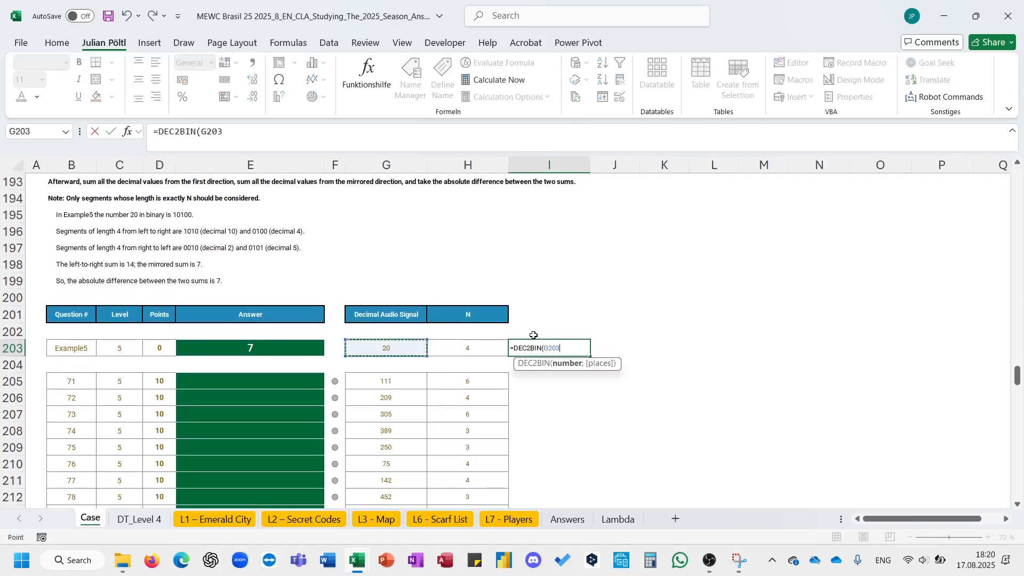
pyautogui.press('Return')
pyautogui.press('Up')
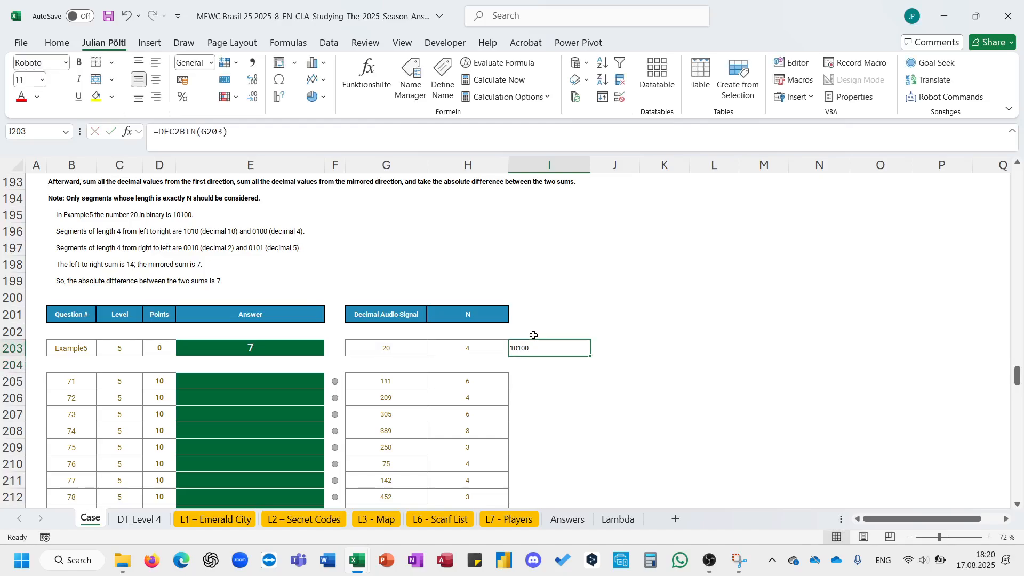
# - In J203, split the binary into segments of length N with =MID(I203;SEQUENCE(LEN(G203));H203)
pyautogui.click(608, 345)
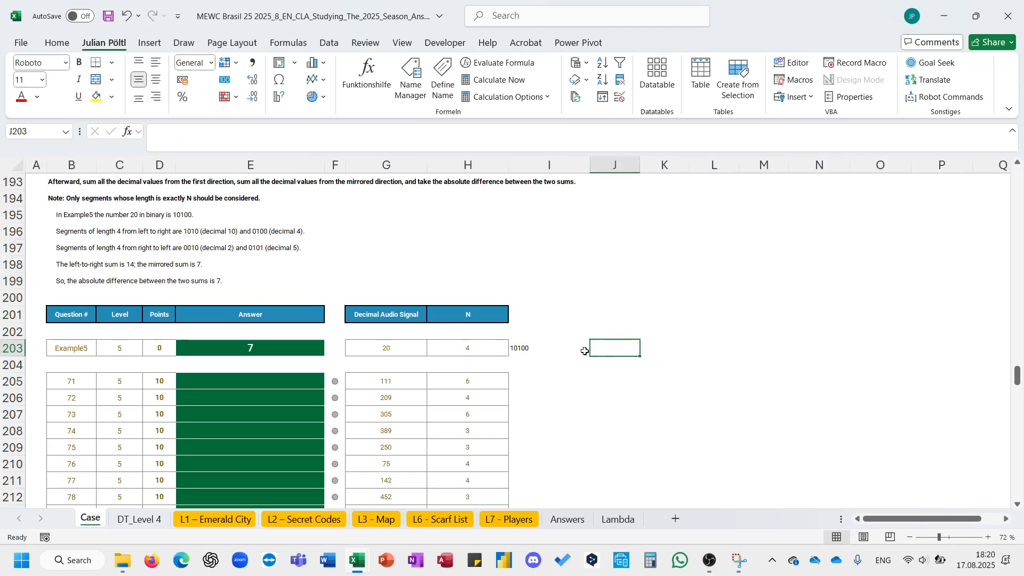
pyautogui.click(568, 349)
pyautogui.press('F2')
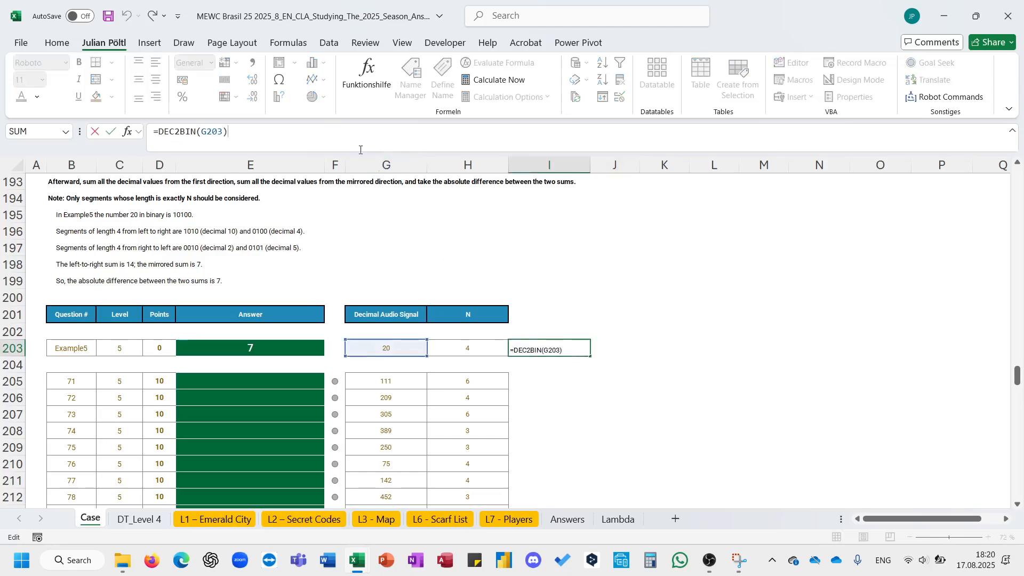
pyautogui.press('Escape')
pyautogui.click(602, 345)
pyautogui.write('=mid')
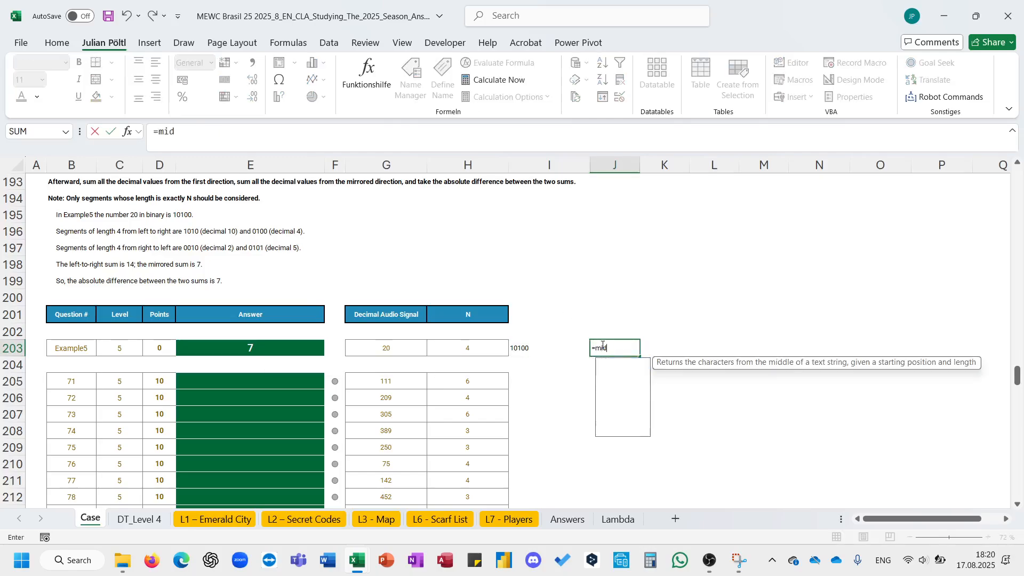
pyautogui.press('Tab')
pyautogui.press('Left')
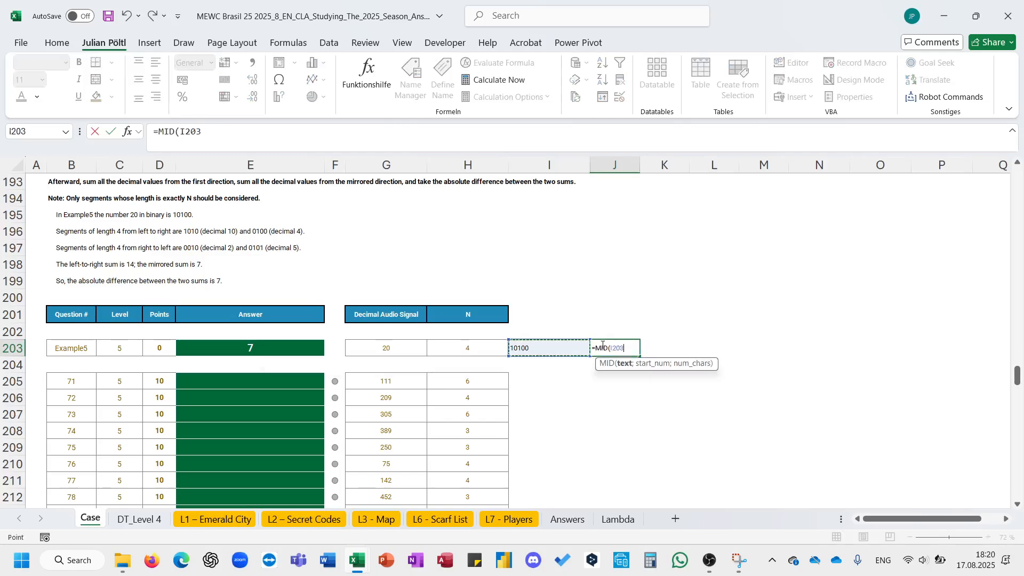
pyautogui.write(';')
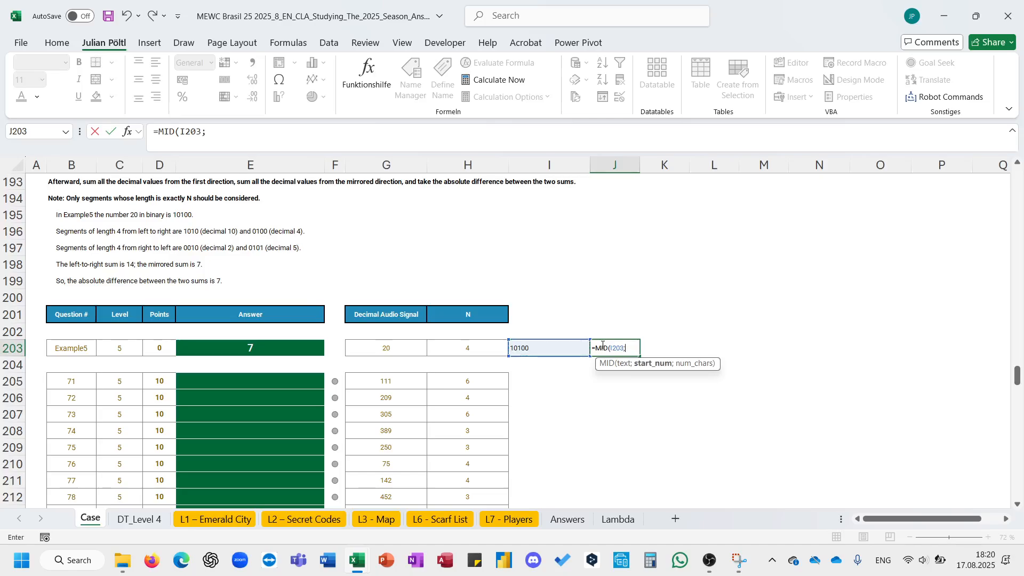
pyautogui.write('se')
pyautogui.press('Down')
pyautogui.press('Down')
pyautogui.press('Down')
pyautogui.press('Down')
pyautogui.press('Down')
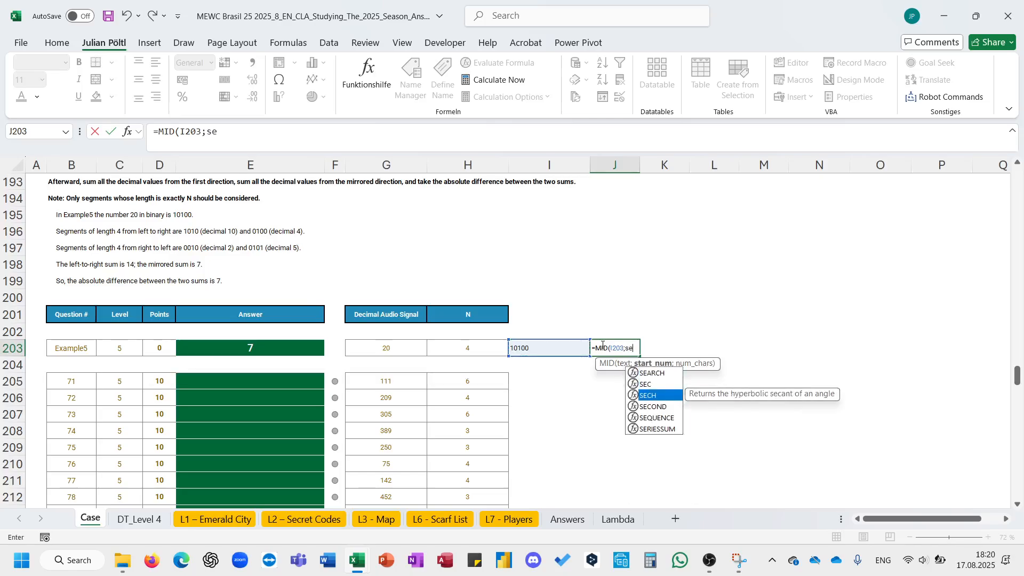
pyautogui.press('Tab')
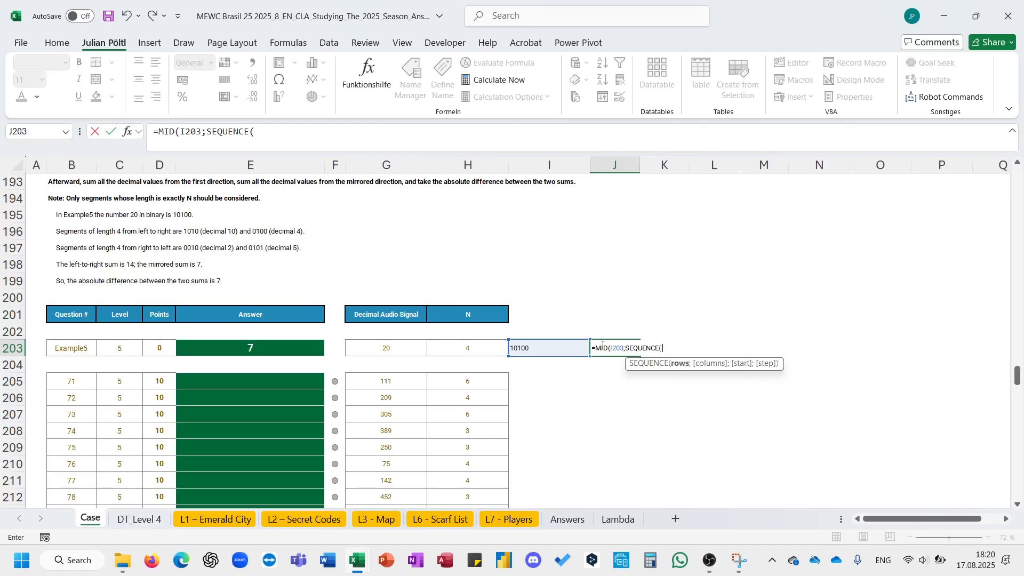
pyautogui.write('len(')
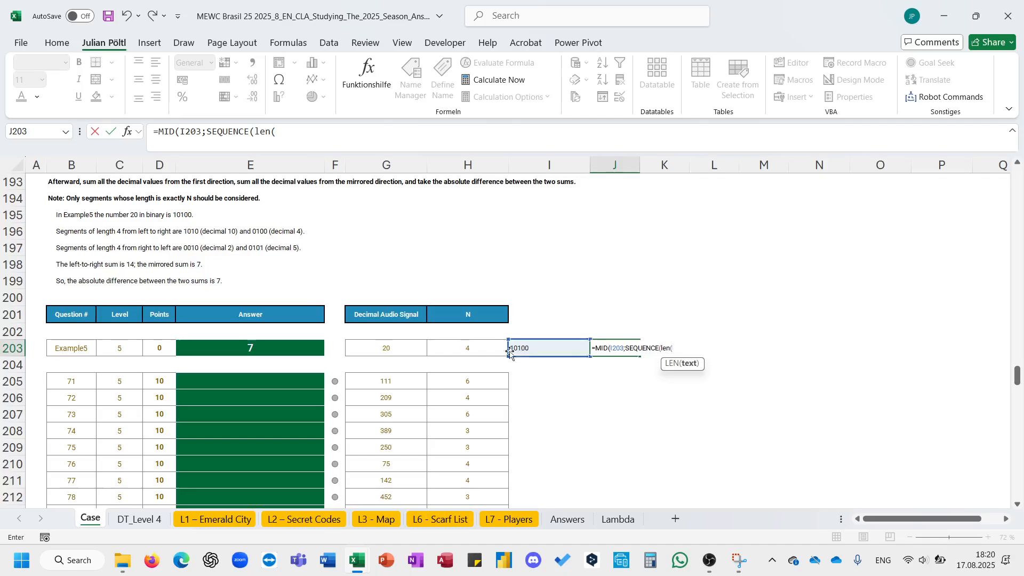
pyautogui.click(407, 351)
pyautogui.write('));')
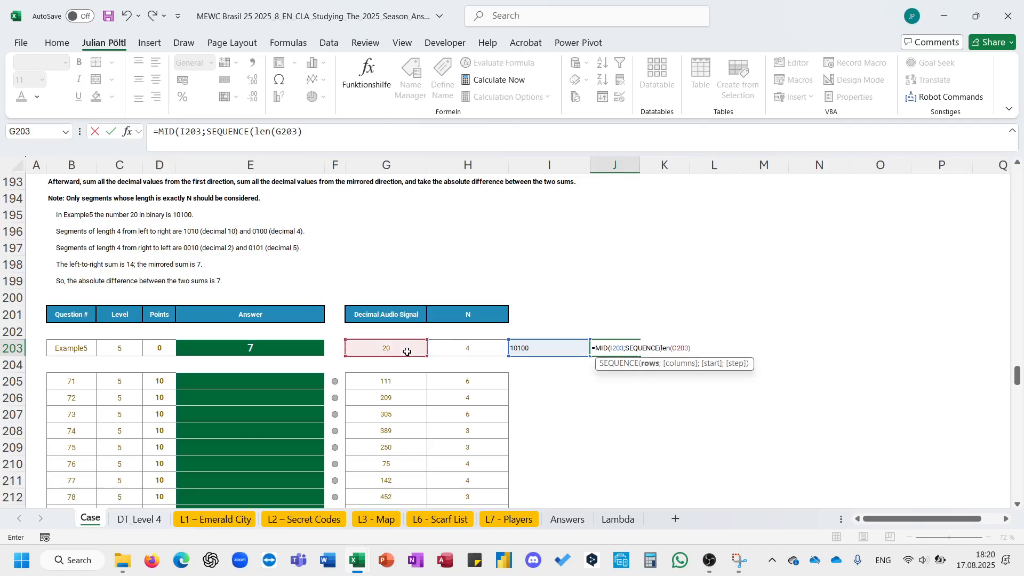
pyautogui.click(445, 348)
pyautogui.write(');H203')
pyautogui.press('Return')
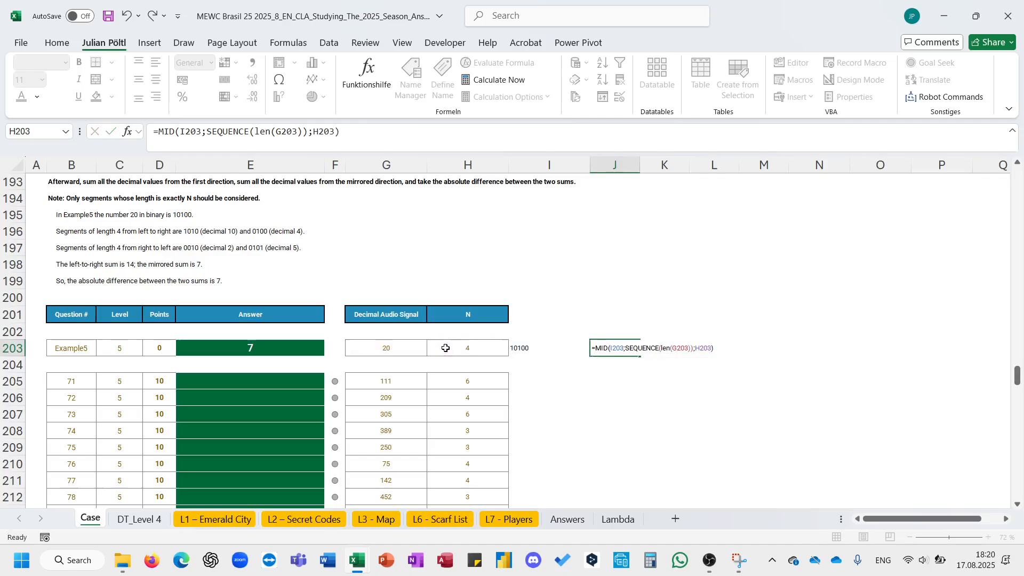
pyautogui.click(353, 130)
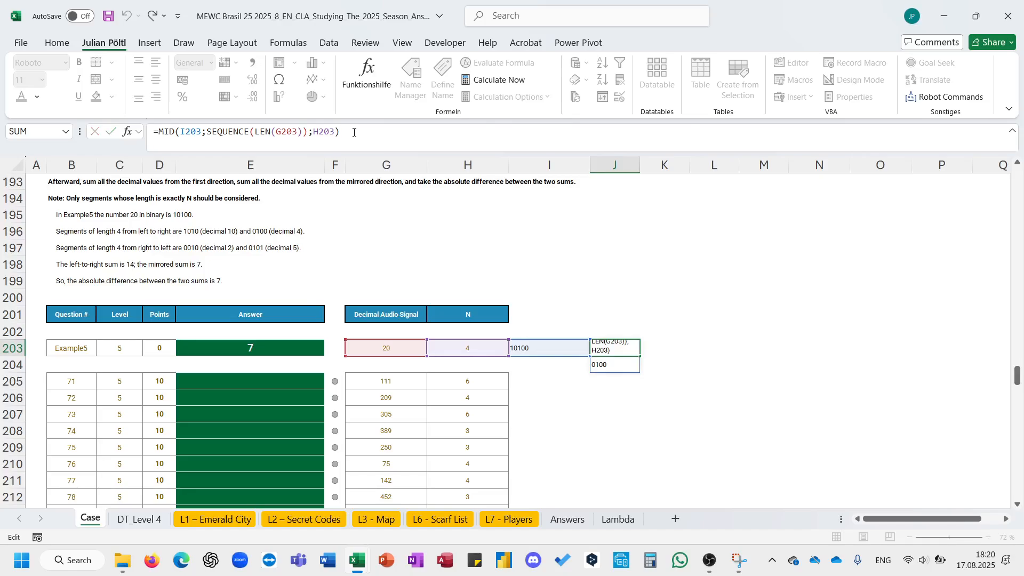
pyautogui.press('Escape')
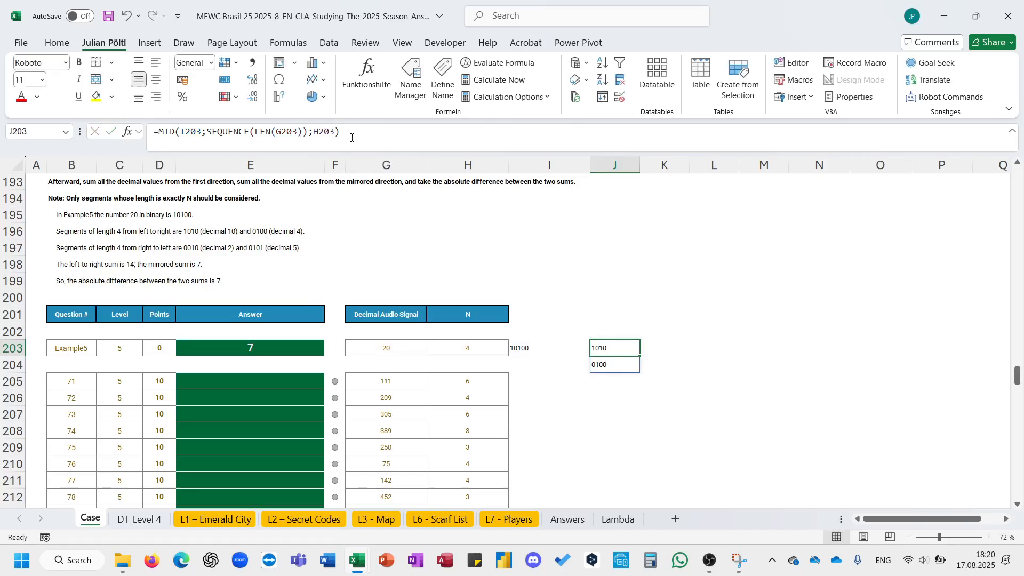
pyautogui.click(350, 138)
pyautogui.click(308, 132)
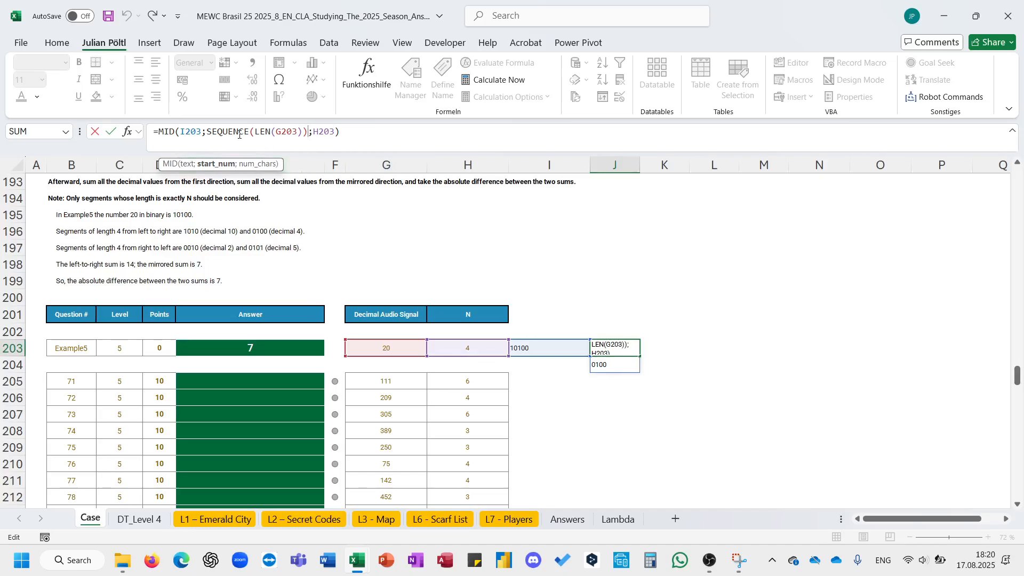
pyautogui.press('Return')
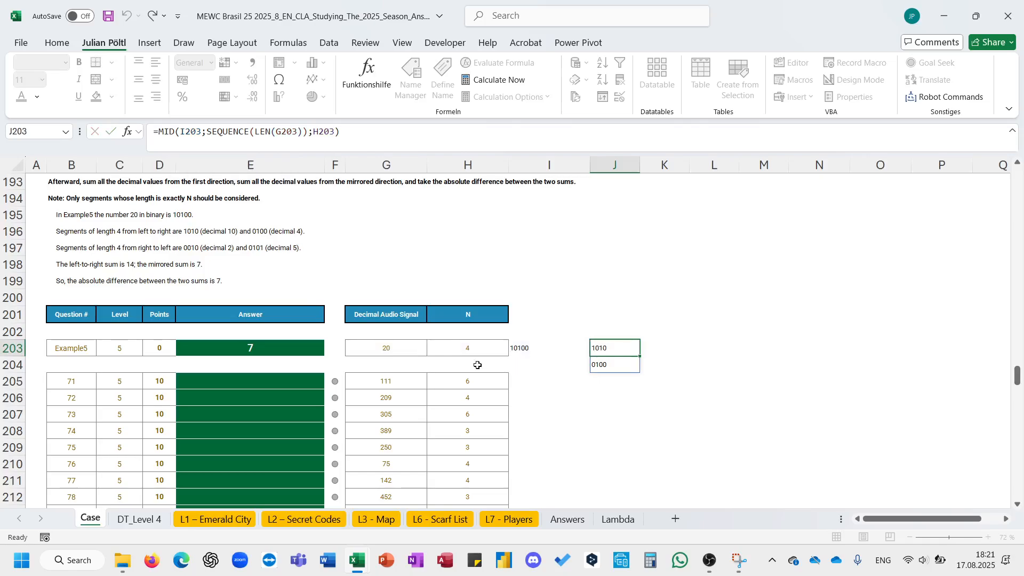
# - Test the row 203 binary and segment formulas by copying them to row 205, then clear both copies
pyautogui.click(536, 350)
pyautogui.hotkey('ctrl', 'c')
pyautogui.click(520, 380)
pyautogui.hotkey('ctrl', 'v')
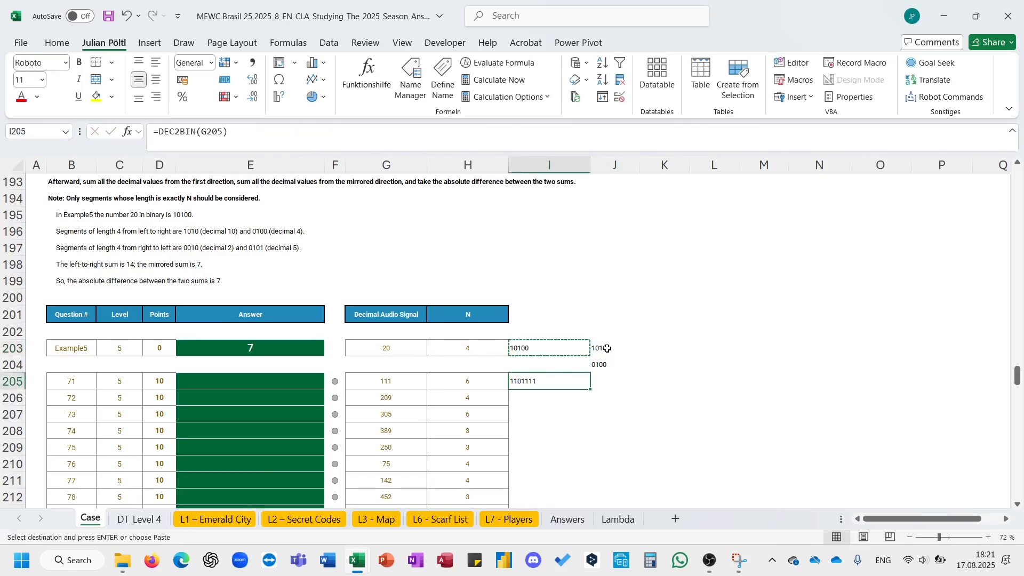
pyautogui.click(604, 347)
pyautogui.hotkey('ctrl', 'c')
pyautogui.click(607, 387)
pyautogui.hotkey('ctrl', 'v')
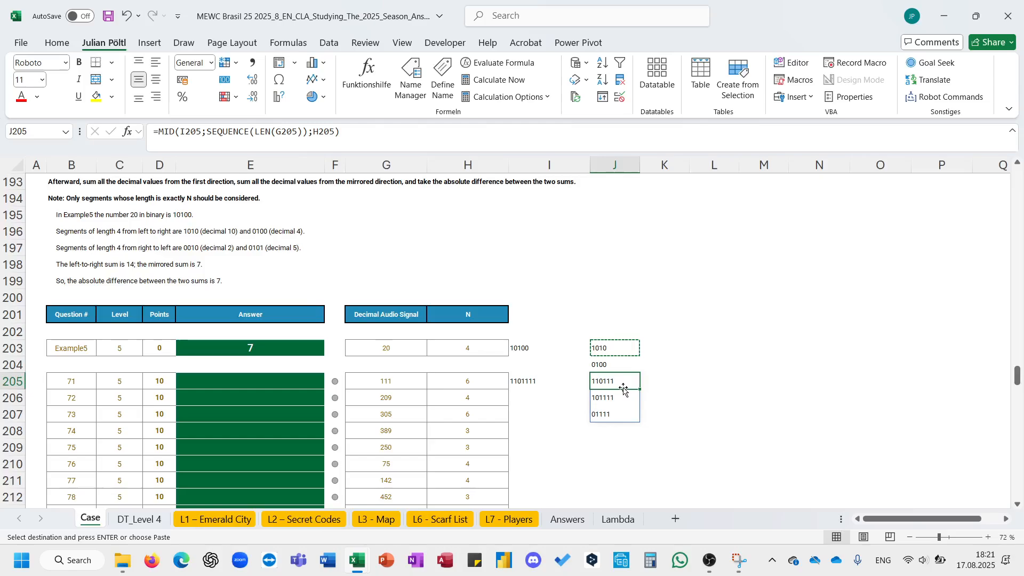
pyautogui.press('Delete')
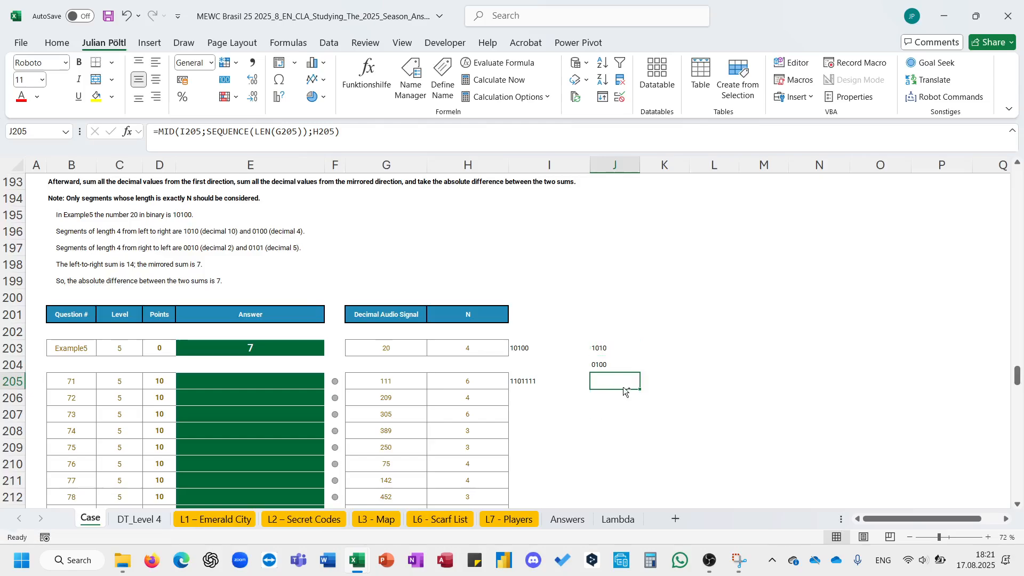
pyautogui.press('Left')
pyautogui.press('Delete')
pyautogui.press('Up')
pyautogui.press('Up')
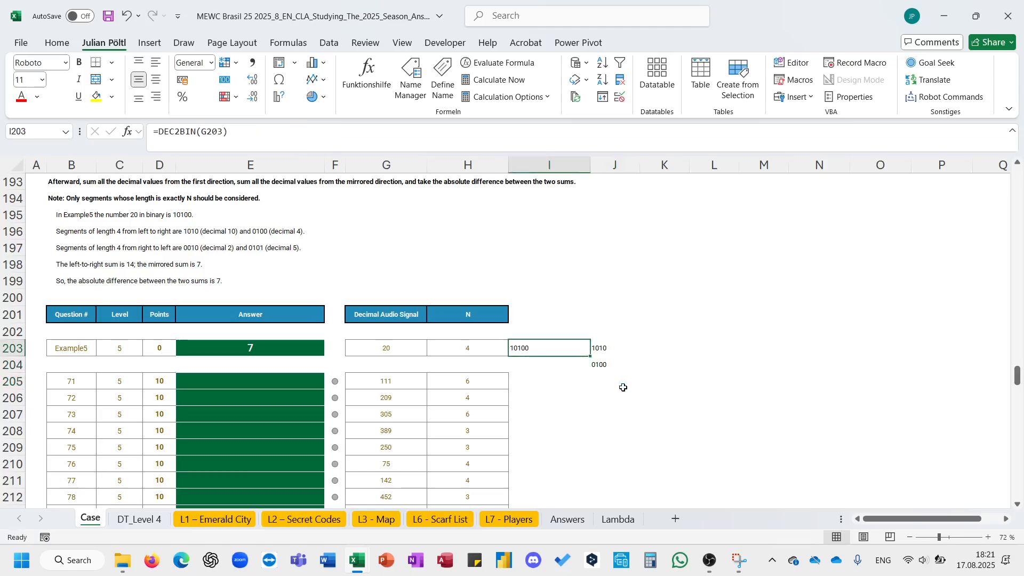
pyautogui.press('Right')
# - Change the LEN reference inside the J203 segment formula to I203
pyautogui.click(407, 140)
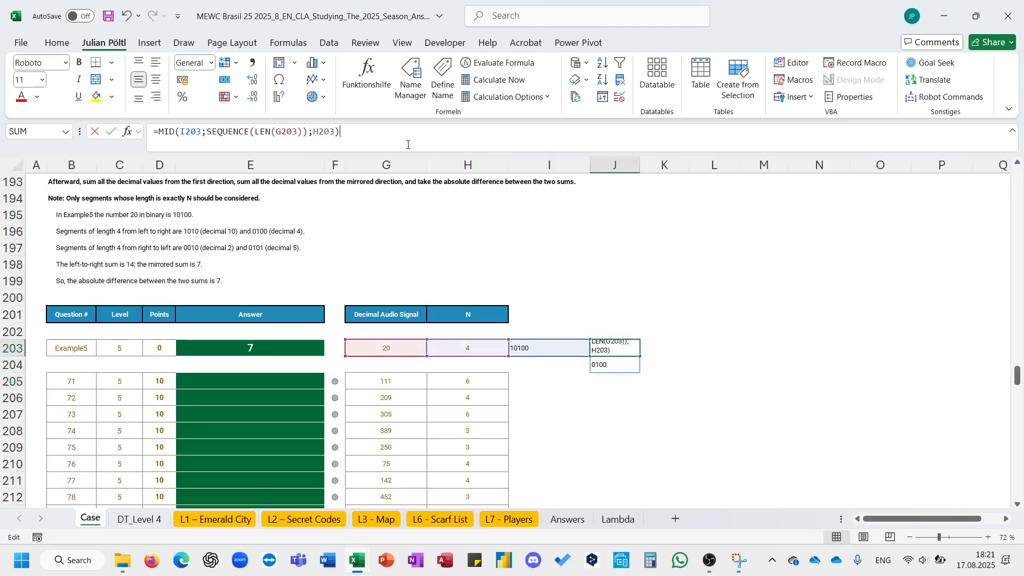
pyautogui.doubleClick(263, 133)
pyautogui.click(286, 132)
pyautogui.doubleClick(287, 132)
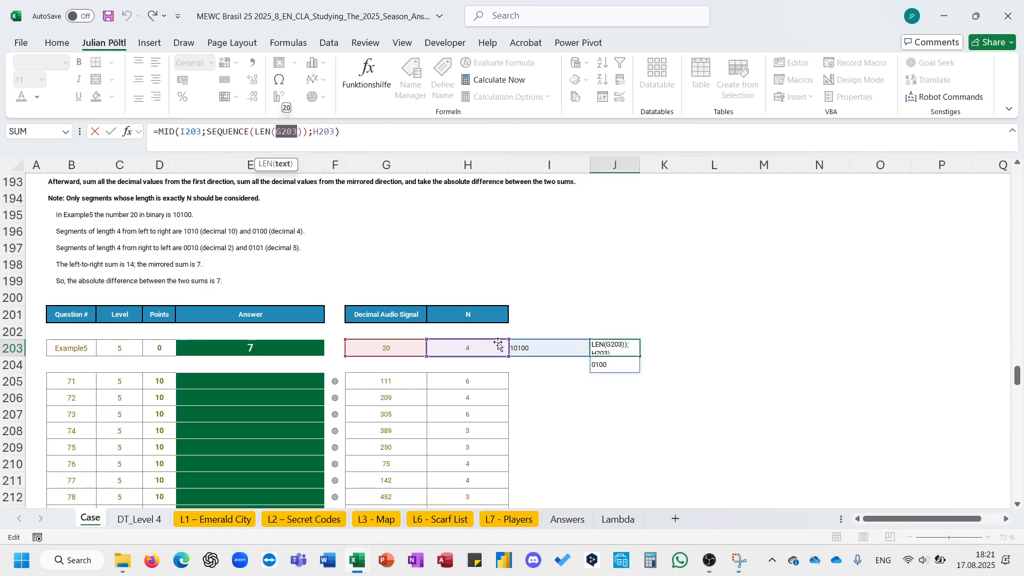
pyautogui.click(527, 347)
pyautogui.press('Return')
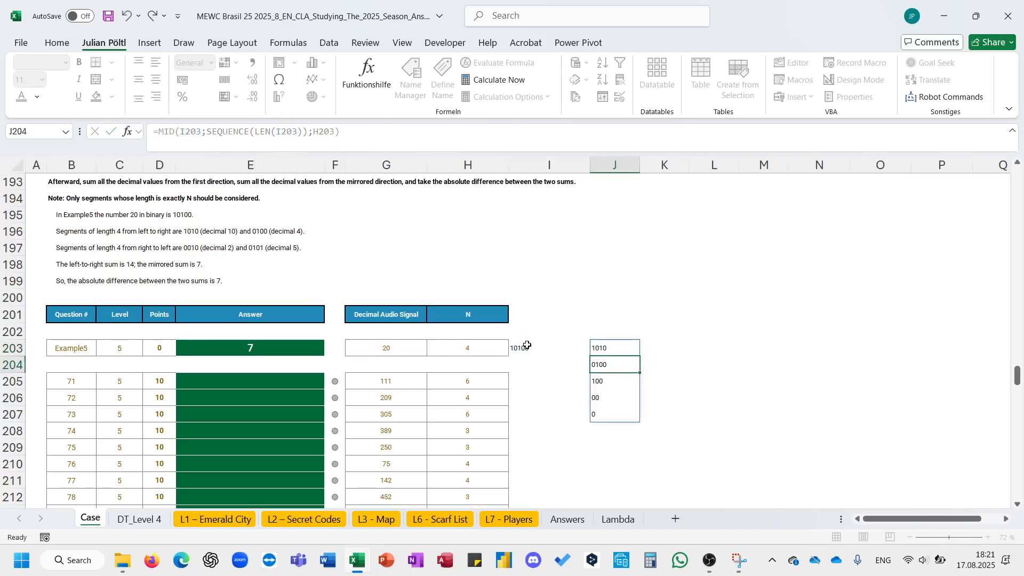
# - Wrap the J203 formula in LET, naming the segments M, and filter M to segments shorter than H203
pyautogui.click(159, 134)
pyautogui.write('Let(')
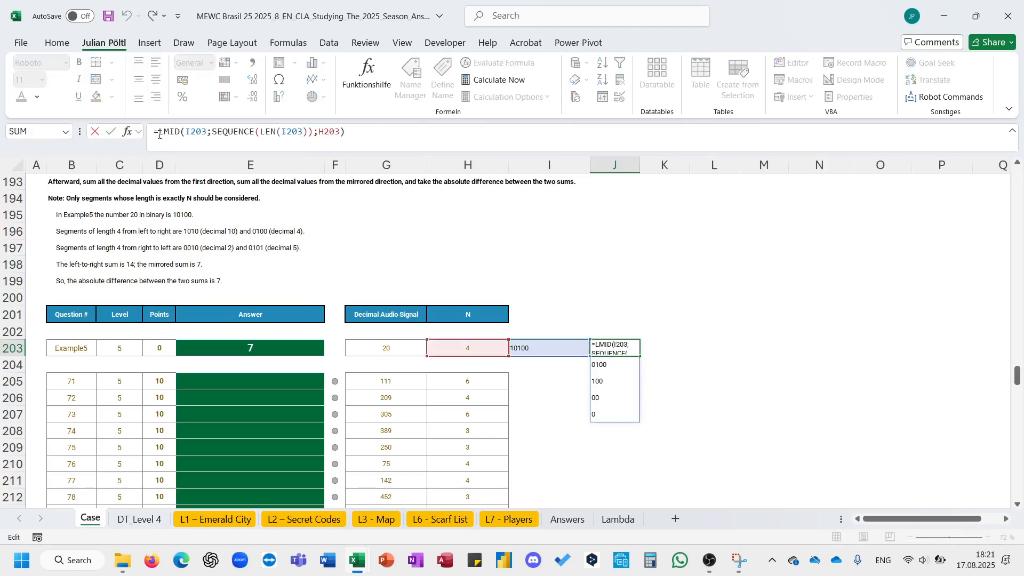
pyautogui.write('M;')
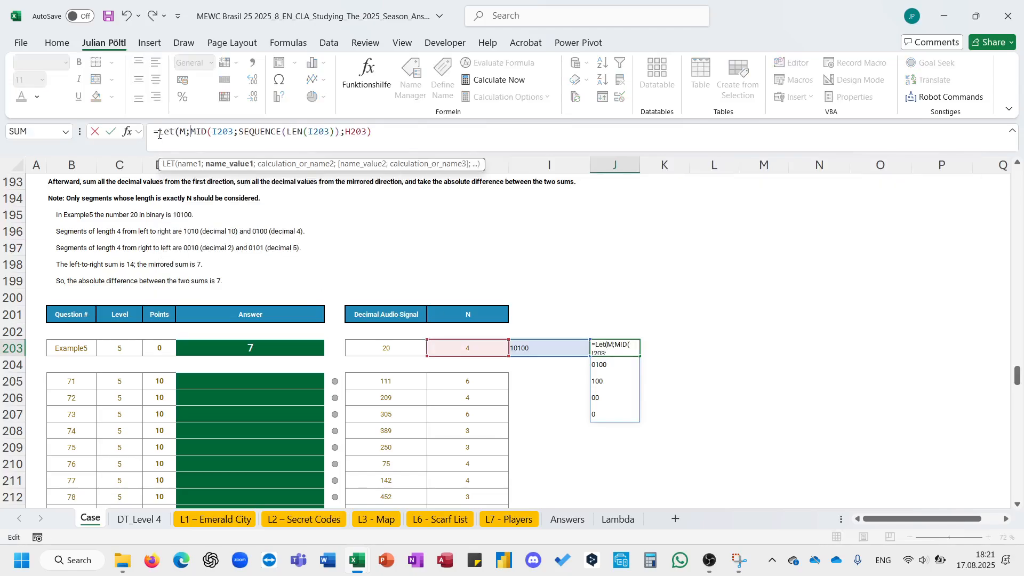
pyautogui.click(406, 147)
pyautogui.write(';FILTER(')
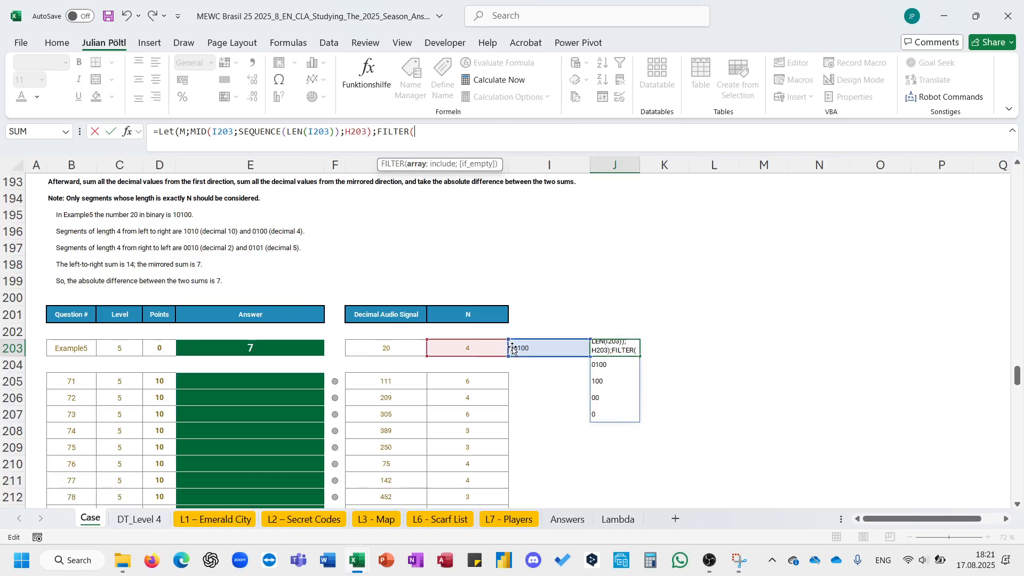
pyautogui.write('M;')
pyautogui.write('LEN(')
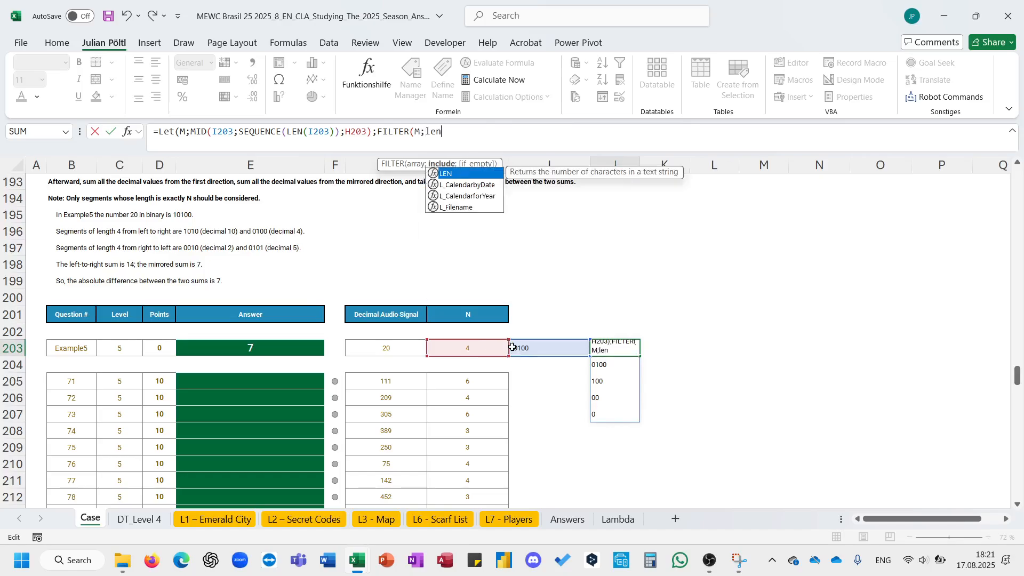
pyautogui.write('M(')
pyautogui.press('BackSpace')
pyautogui.write(')')
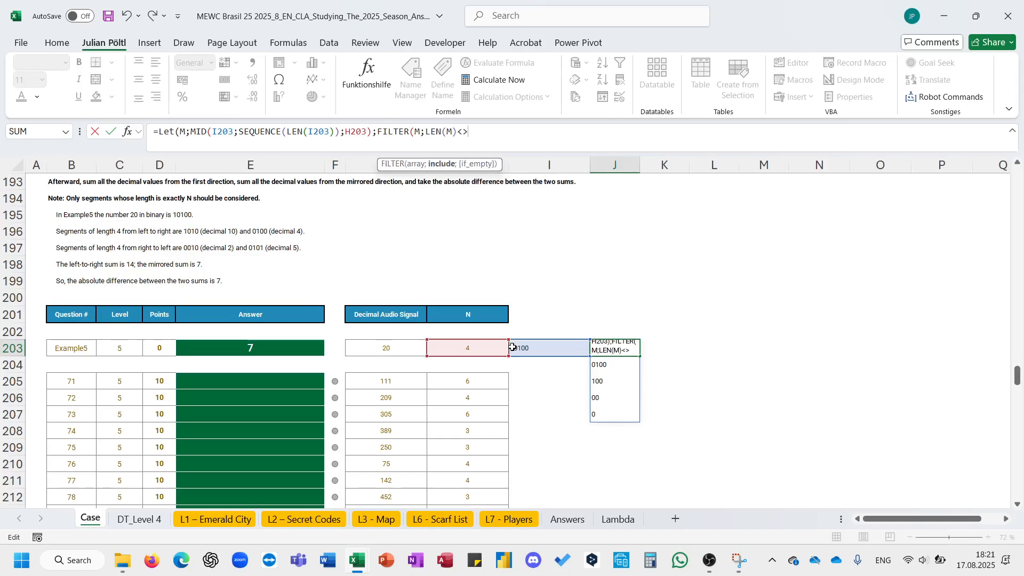
pyautogui.write('<>')
pyautogui.click(489, 348)
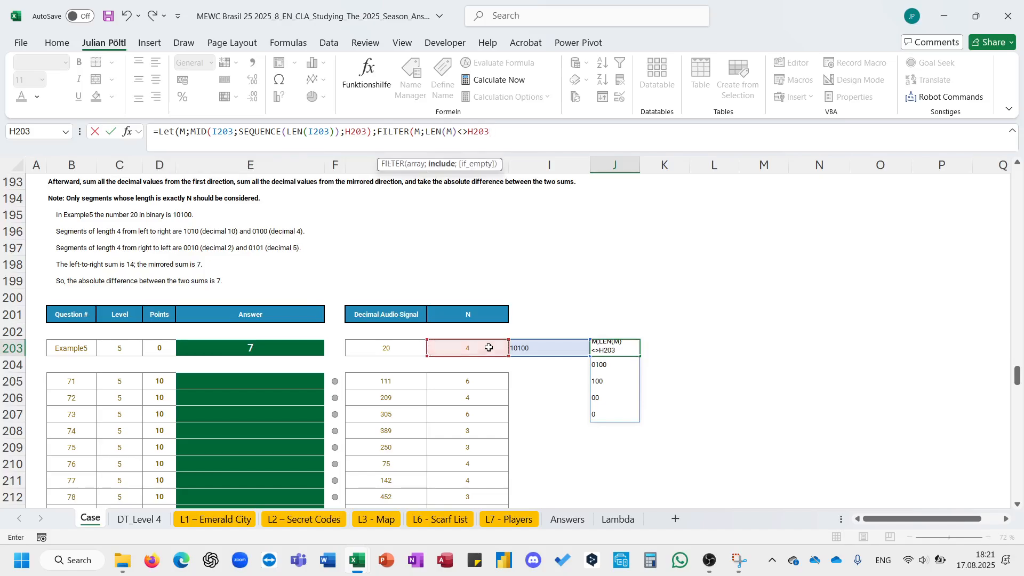
pyautogui.press('BackSpace')
pyautogui.press('BackSpace')
pyautogui.press('BackSpace')
pyautogui.press('BackSpace')
pyautogui.press('BackSpace')
pyautogui.click(488, 347)
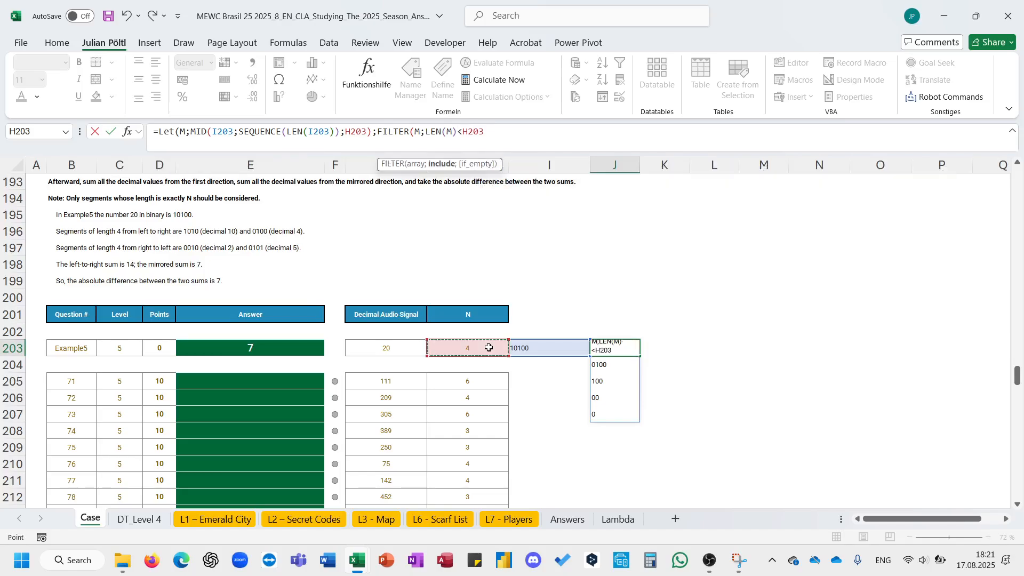
pyautogui.write('))')
pyautogui.hotkey('ctrl', 'Return')
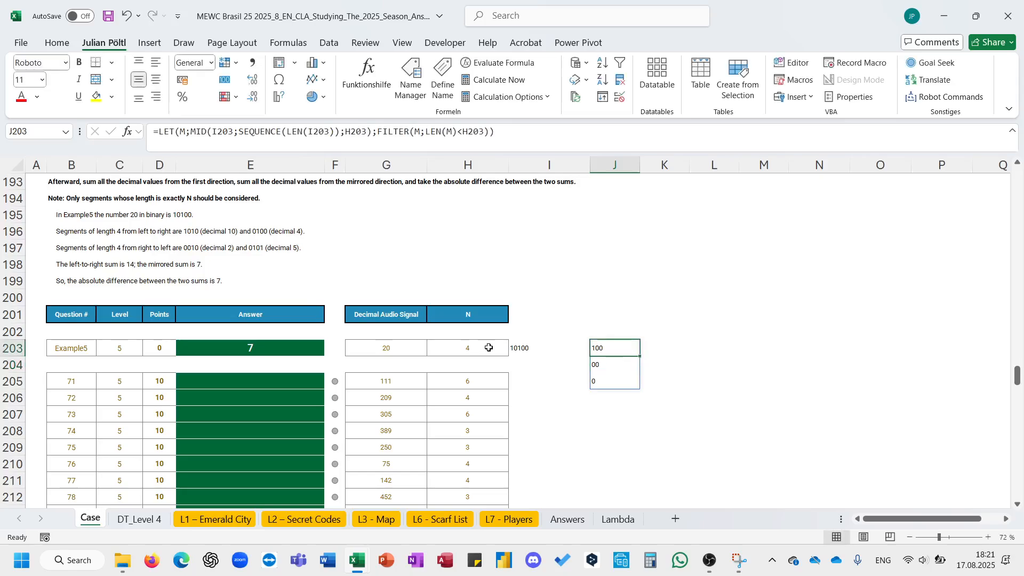
# - Try switching the filter condition to lengths greater than H203, then back to less than H203
pyautogui.click(462, 128)
pyautogui.press('BackSpace')
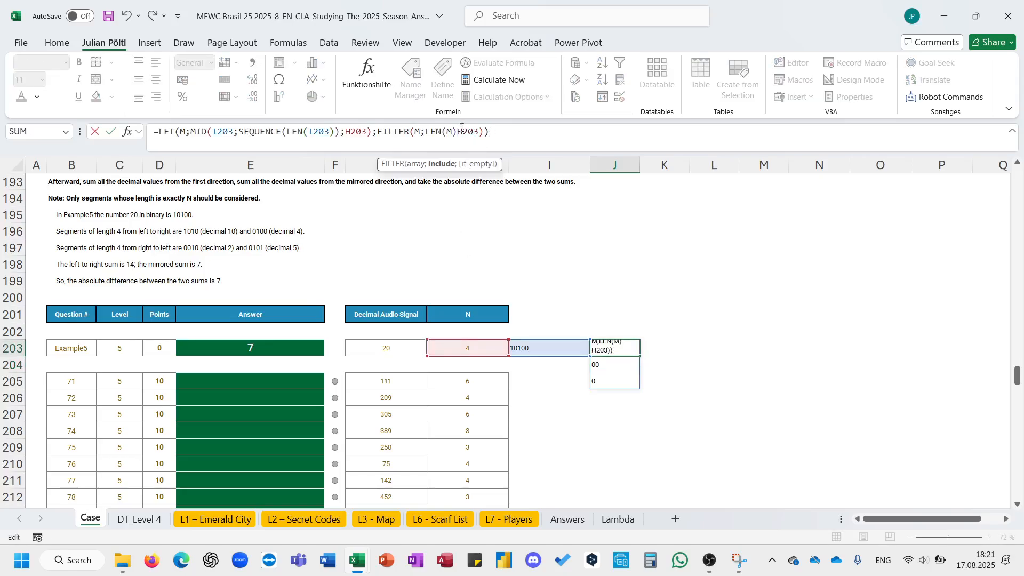
pyautogui.write('>')
pyautogui.hotkey('ctrl', 'Return')
pyautogui.click(462, 128)
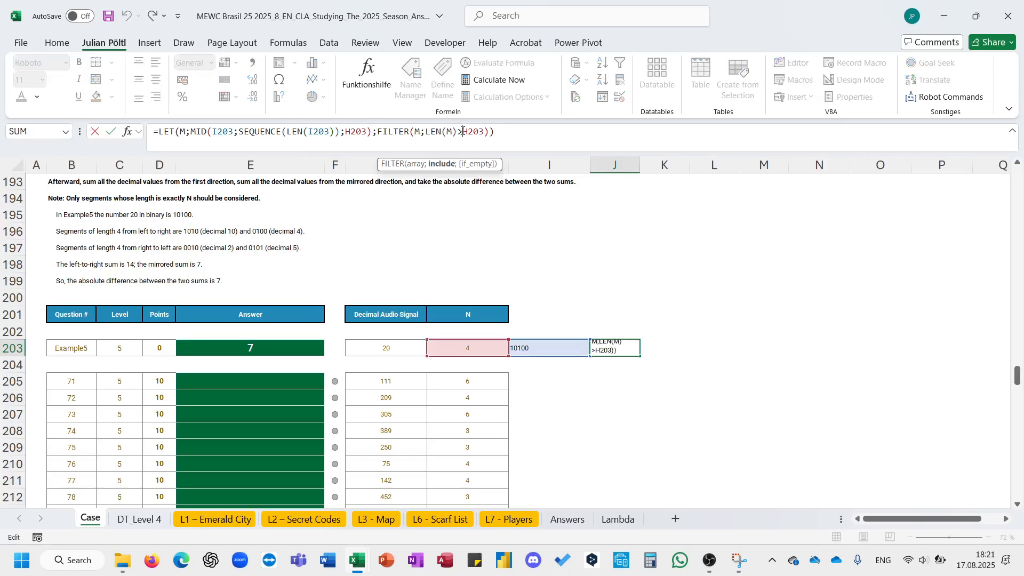
pyautogui.press('BackSpace')
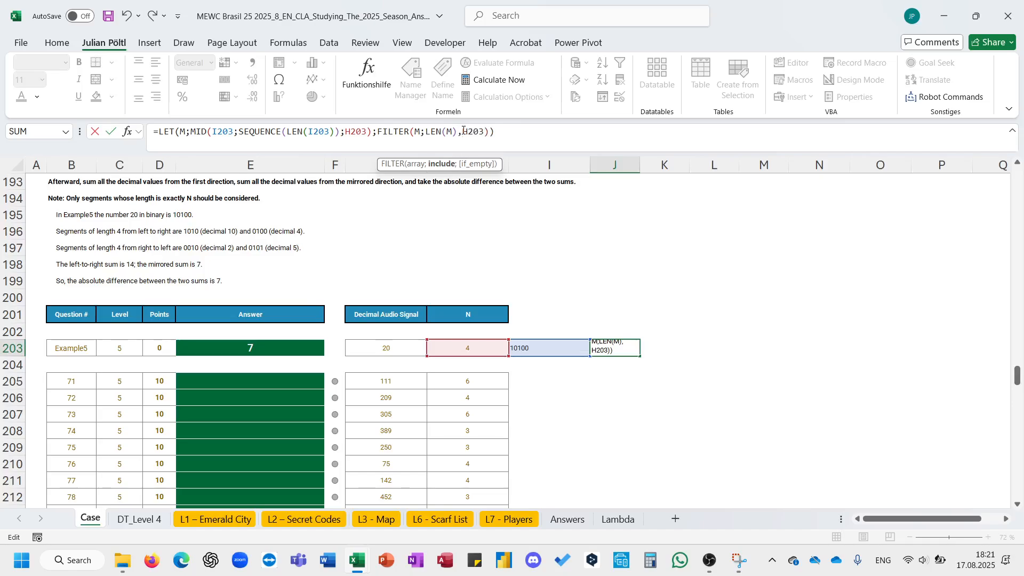
pyautogui.write('<')
pyautogui.hotkey('ctrl', 'Return')
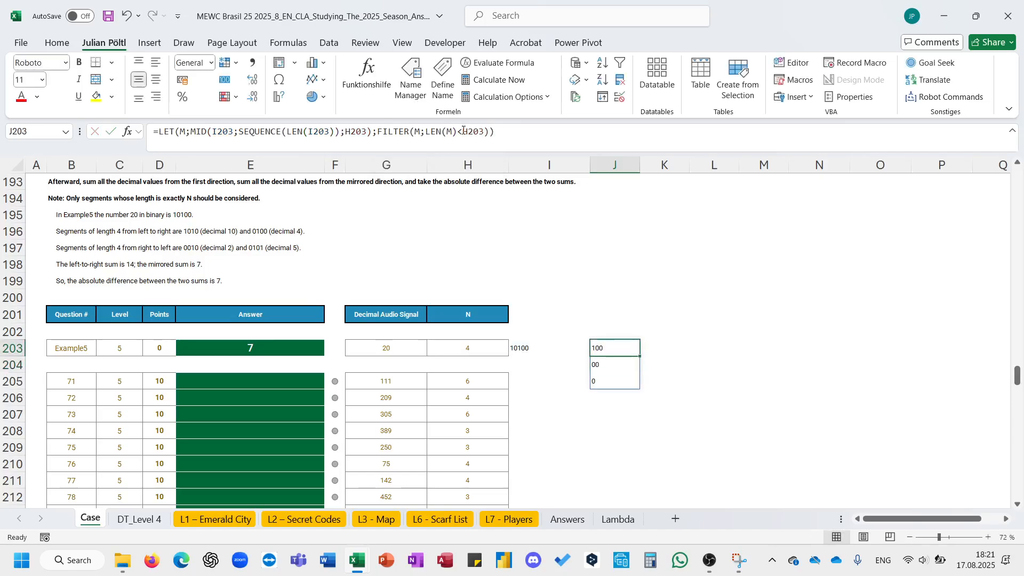
# - Replace the FILTER part so the LET formula in J203 returns M unfiltered
pyautogui.moveTo(518, 128); pyautogui.dragTo(381, 133)
pyautogui.write('M')
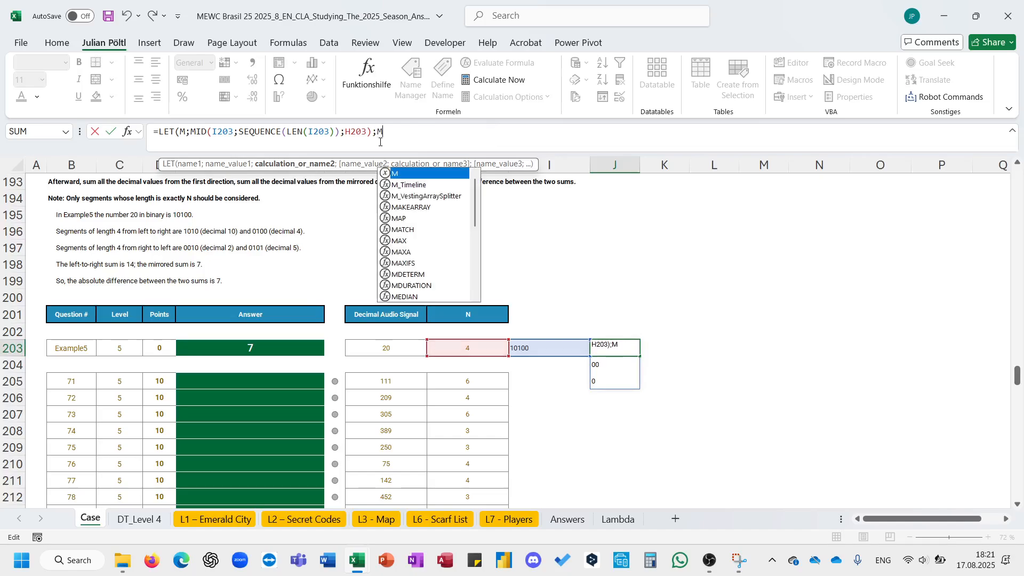
pyautogui.write(')')
pyautogui.hotkey('ctrl', 'Return')
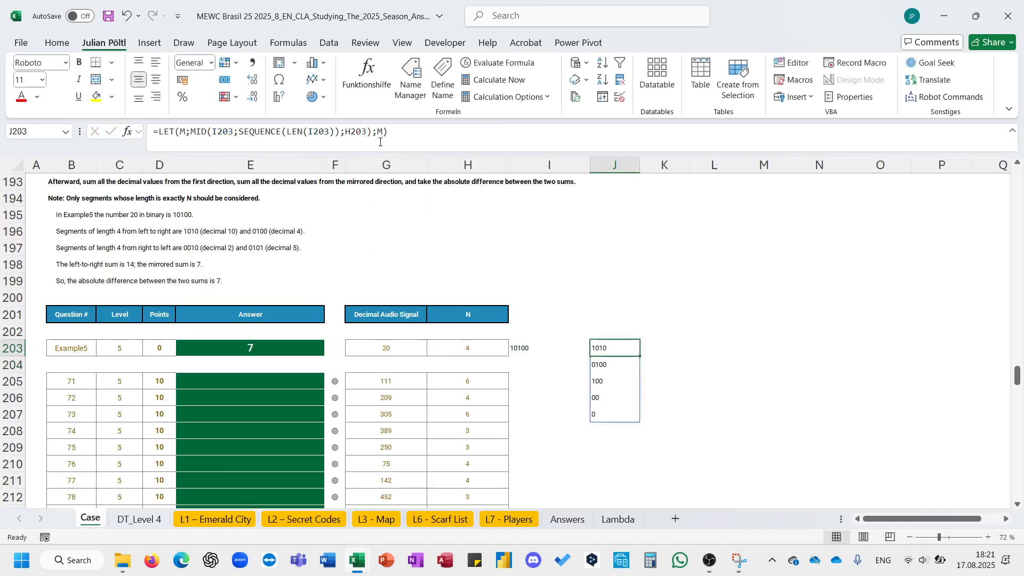
# - Make the J203 LET formula return M filtered to segments whose length equals H203
pyautogui.doubleClick(380, 132)
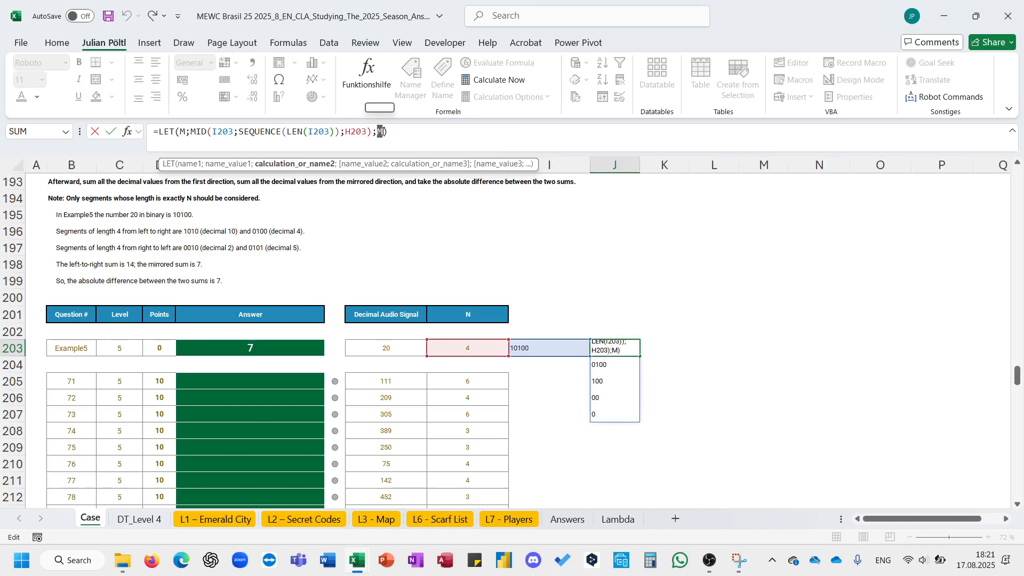
pyautogui.write('Len')
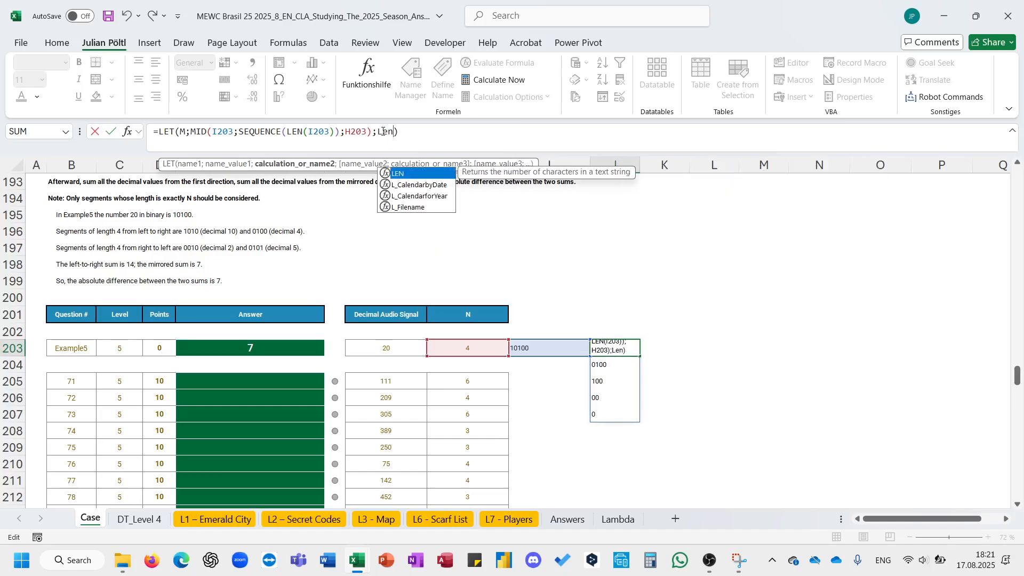
pyautogui.write('(M)')
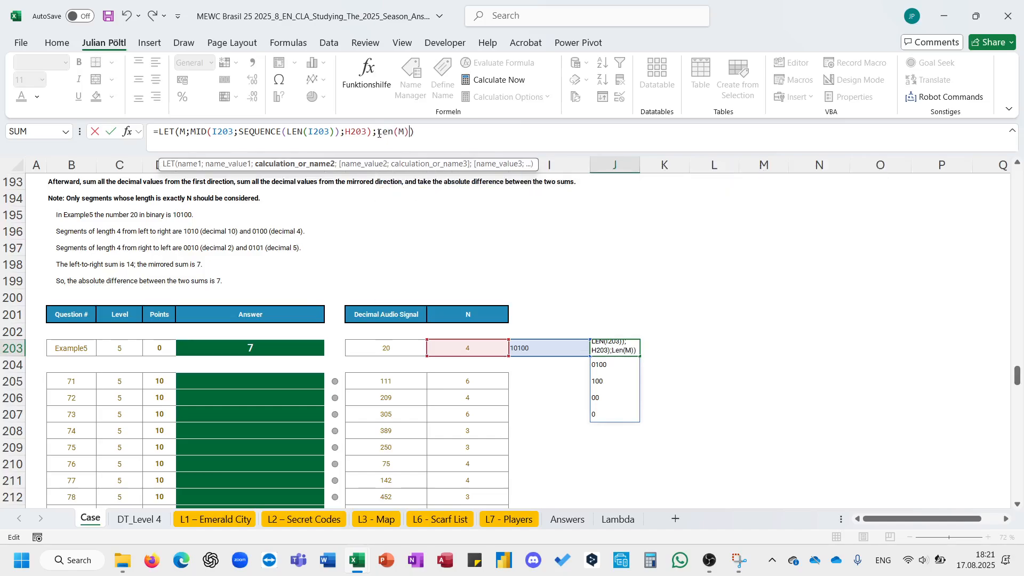
pyautogui.click(379, 133)
pyautogui.write('FILTER(')
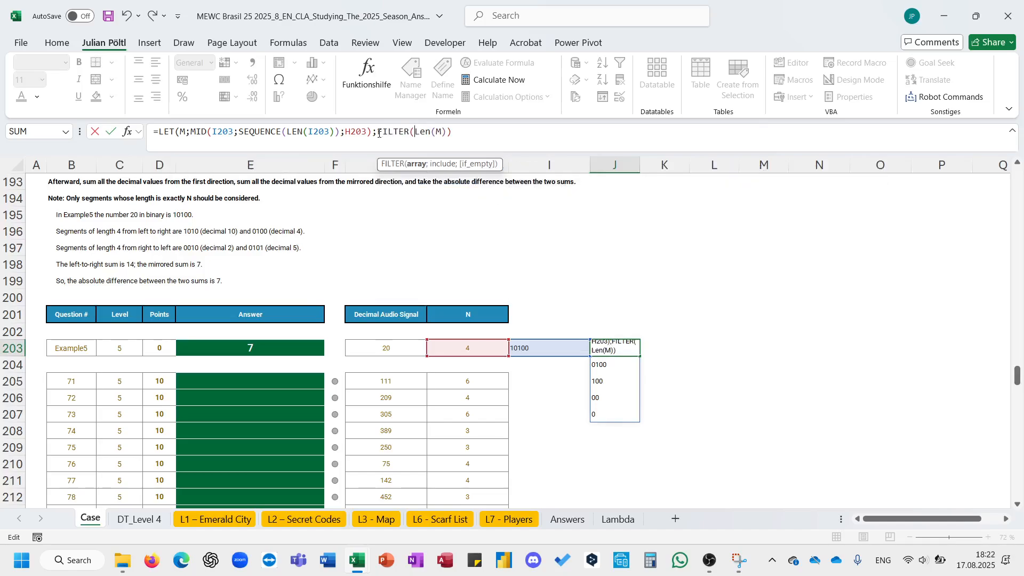
pyautogui.write('M;')
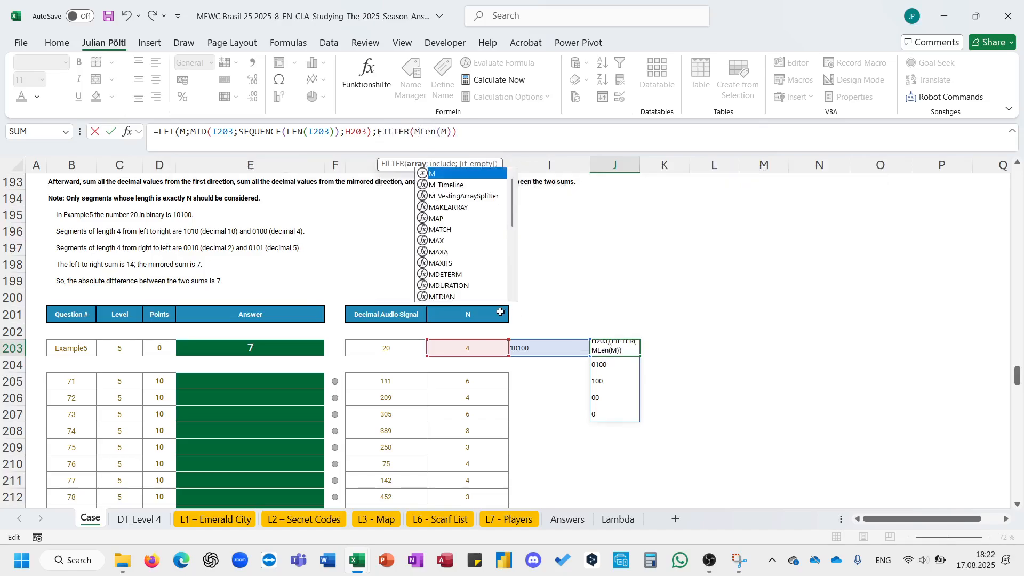
pyautogui.press('BackSpace')
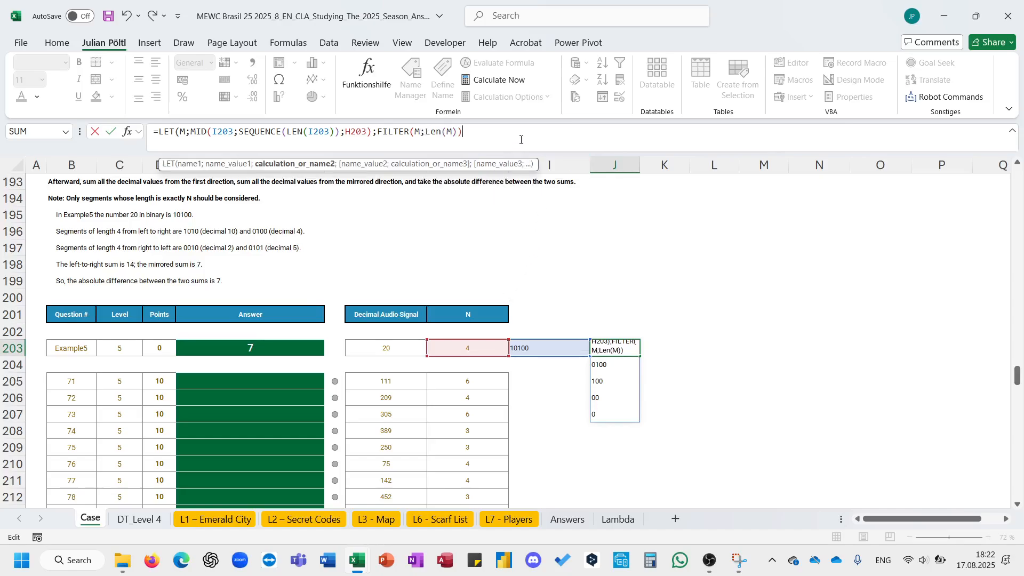
pyautogui.write('=')
pyautogui.click(481, 348)
pyautogui.write('))')
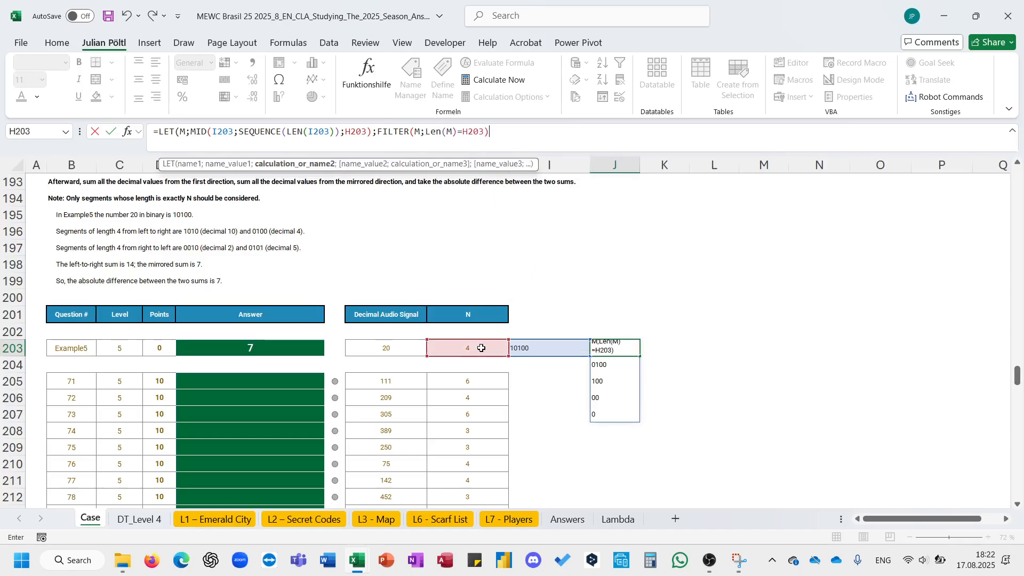
pyautogui.press('Return')
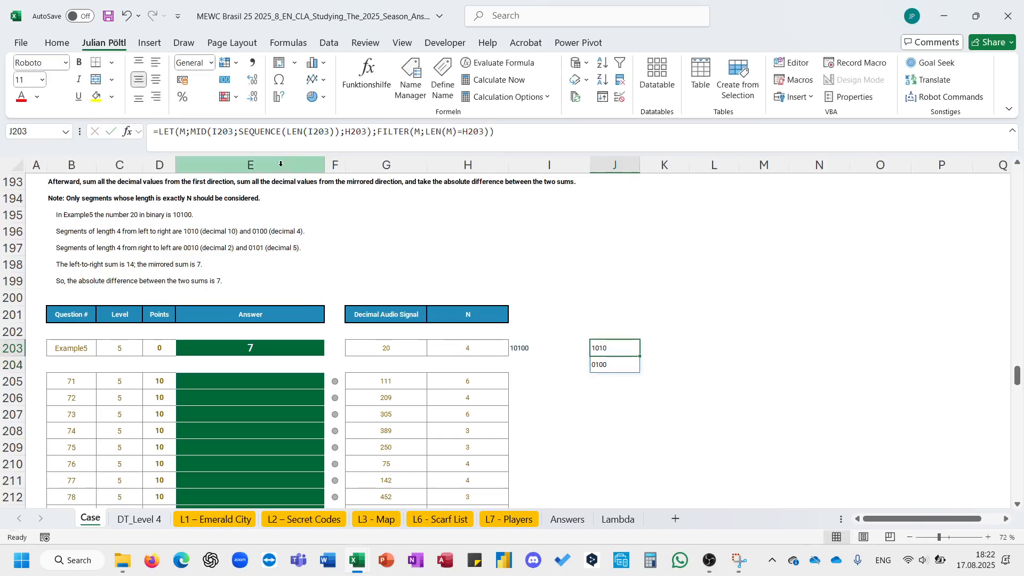
# - Wrap the FILTER result in BIN2DEC to convert the segments to decimal
pyautogui.click(378, 132)
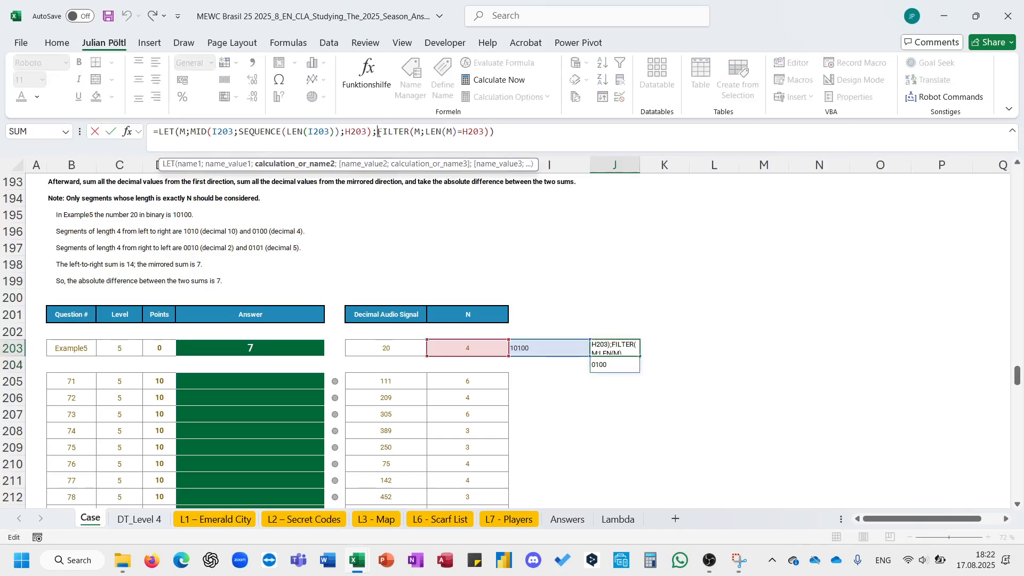
pyautogui.write('bin')
pyautogui.press('Tab')
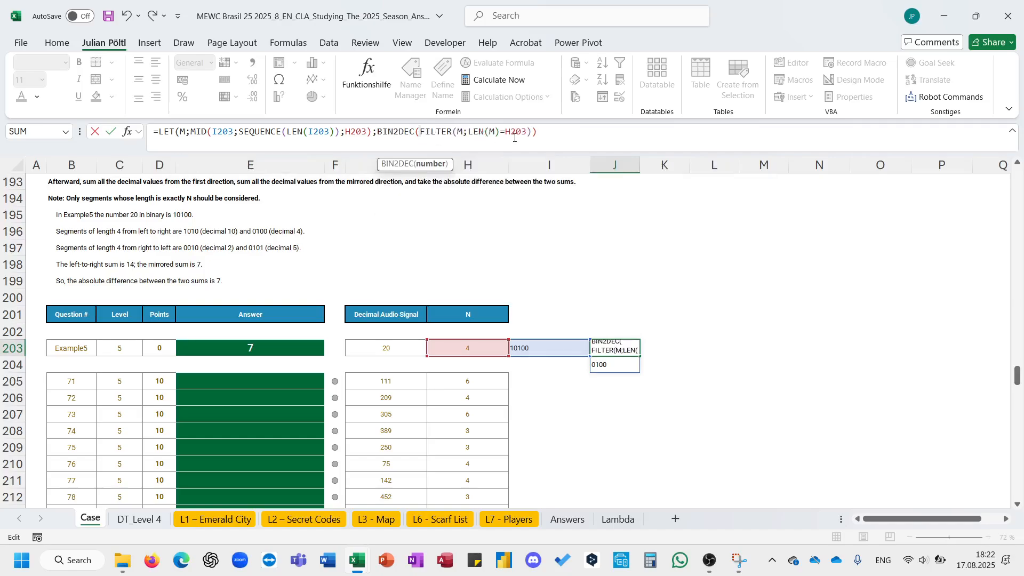
pyautogui.click(562, 133)
pyautogui.write(')')
pyautogui.press('Return')
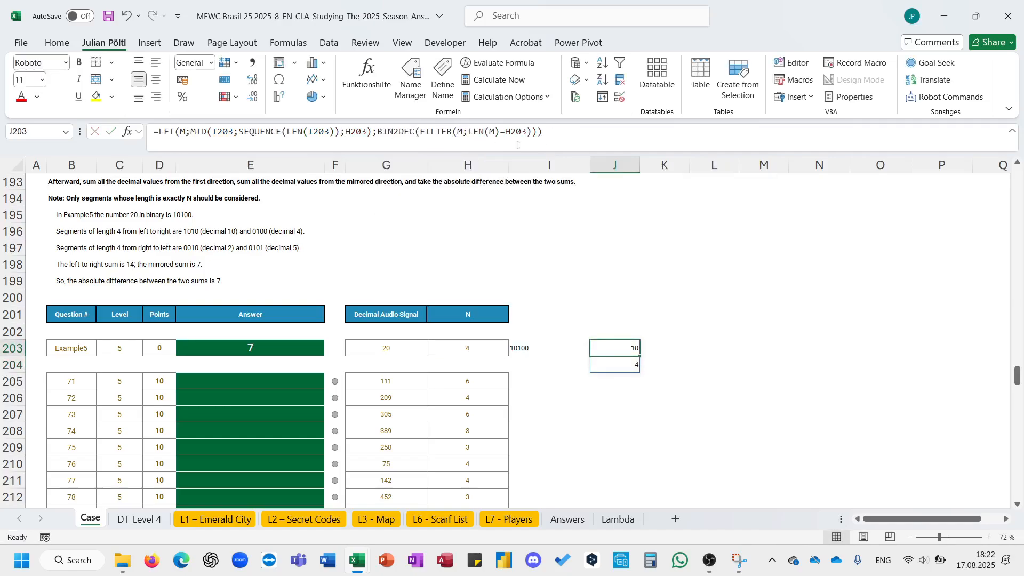
# - Wrap the BIN2DEC part in SUM so J203 totals the segment values
pyautogui.click(378, 133)
pyautogui.write('sum*')
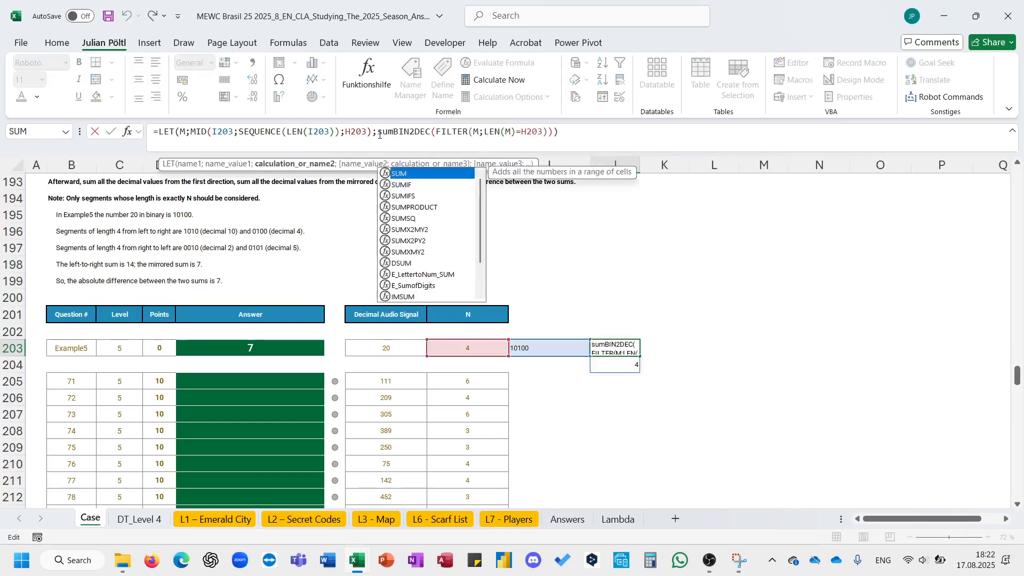
pyautogui.press('BackSpace')
pyautogui.write('(')
pyautogui.press('End')
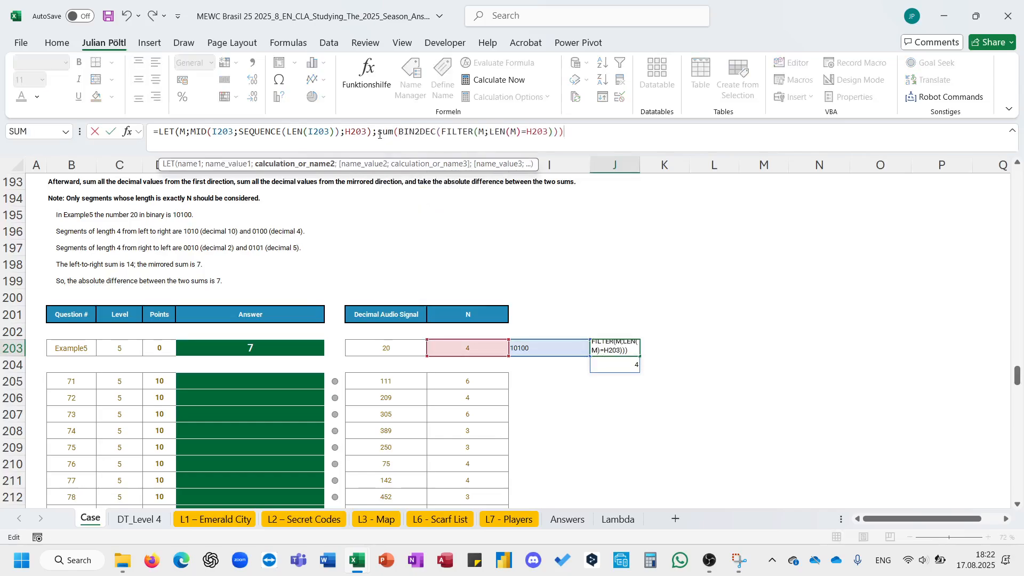
pyautogui.write(')')
pyautogui.press('Return')
# - Copy the J203 formula into K203
pyautogui.press('Up')
pyautogui.tripleClick(379, 134)
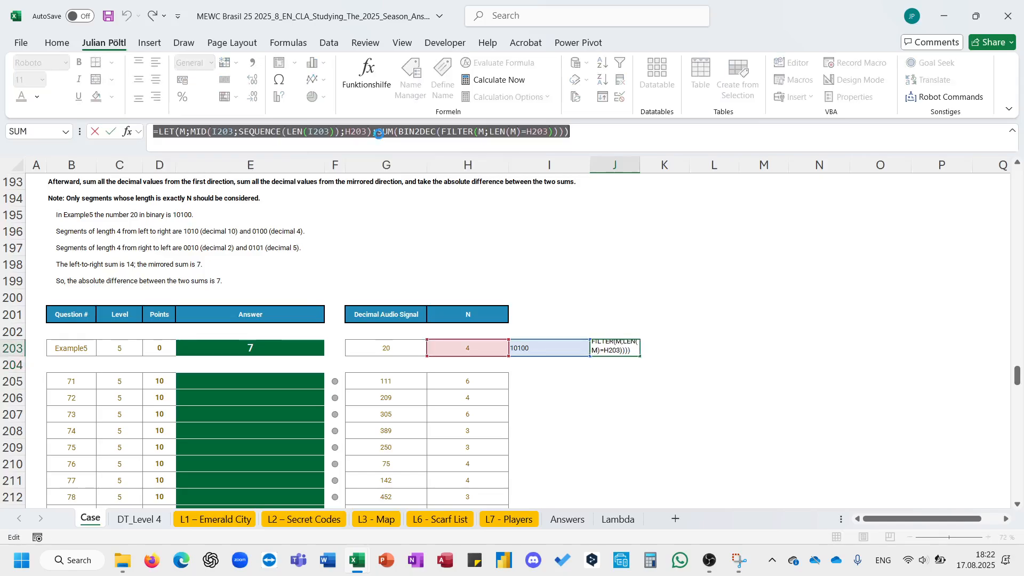
pyautogui.hotkey('ctrl', 'c')
pyautogui.press('Tab')
pyautogui.click(379, 134)
pyautogui.hotkey('ctrl', 'v')
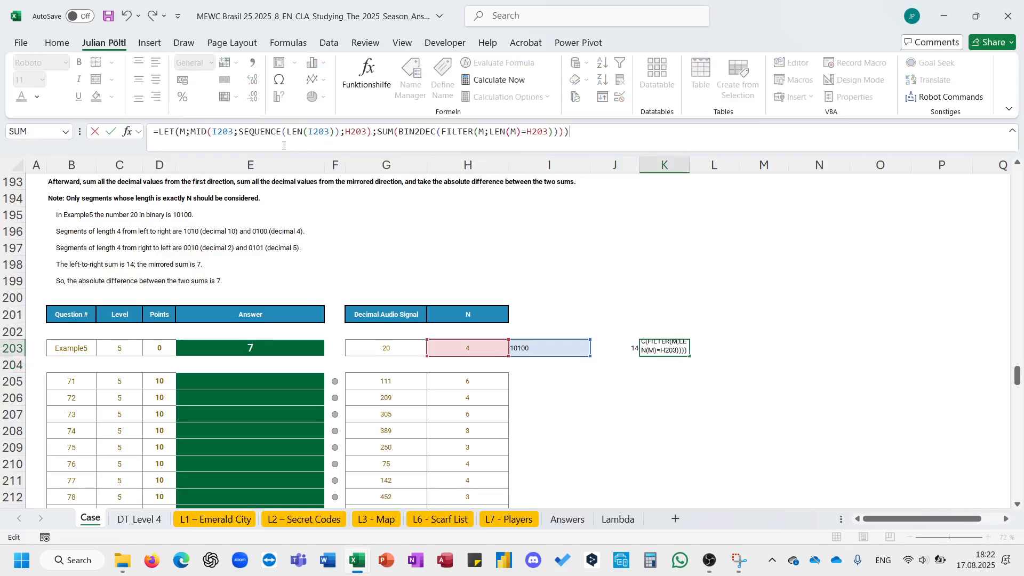
# - In the K203 formula, replace I203 inside MID with E_ReverseString(I203) to mirror the binary string
pyautogui.doubleClick(227, 135)
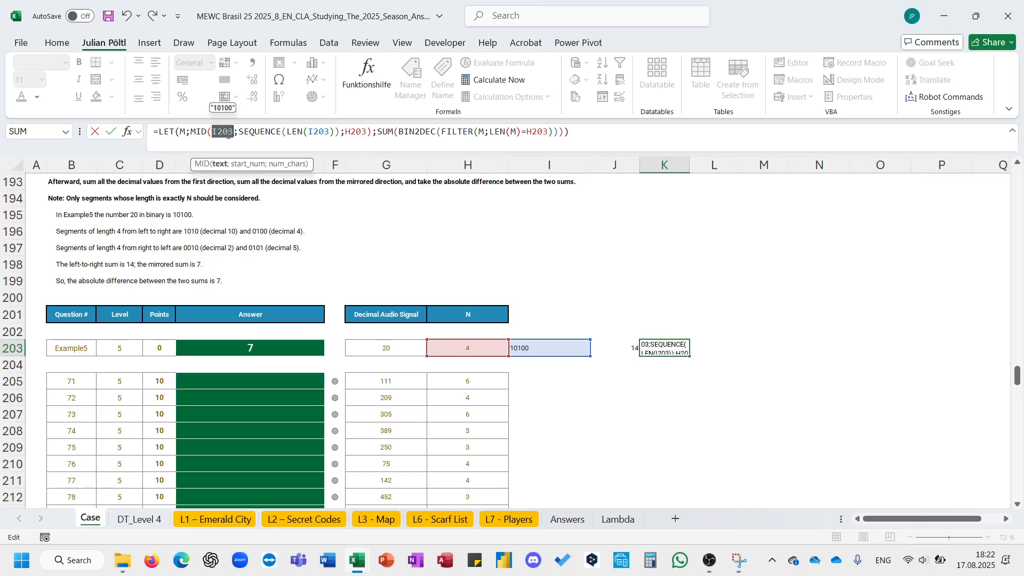
pyautogui.write('rever')
pyautogui.press('Down')
pyautogui.press('Tab')
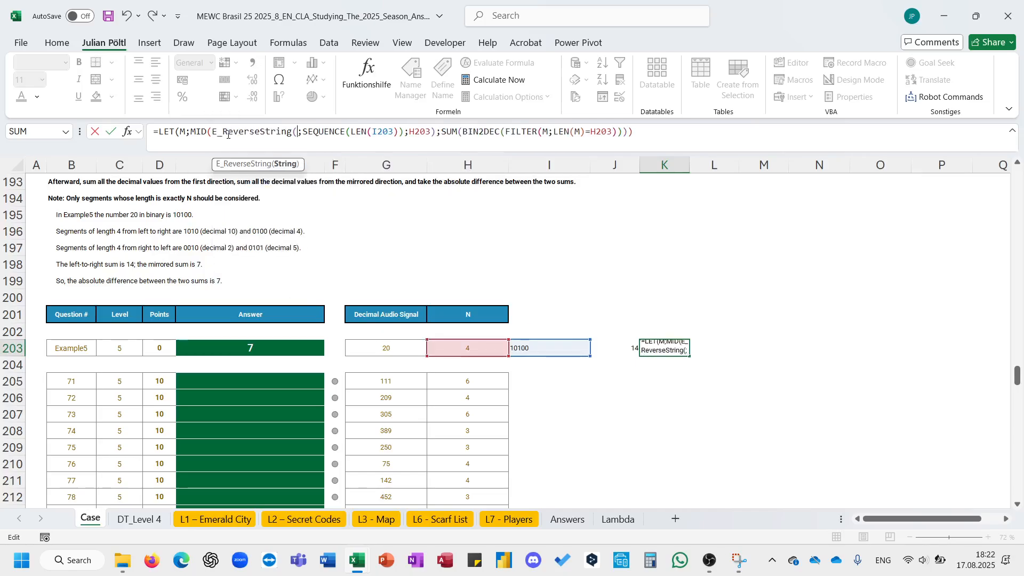
pyautogui.click(569, 352)
pyautogui.write(')')
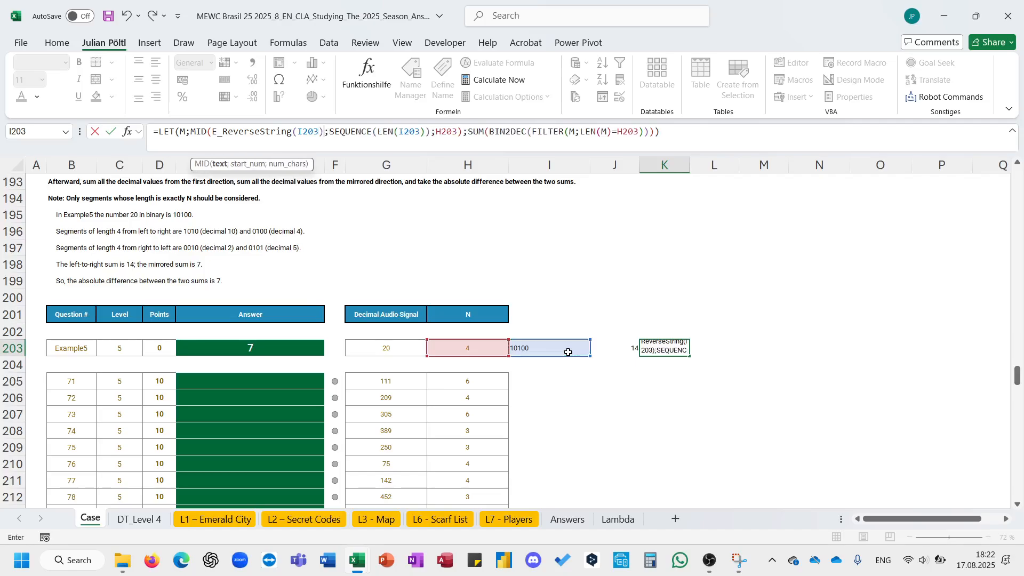
pyautogui.press('Return')
# - Enter =ABS(J203-K203) as the example answer in E203
pyautogui.click(569, 352)
pyautogui.press('Left')
pyautogui.press('Left')
pyautogui.press('Left')
pyautogui.press('Left')
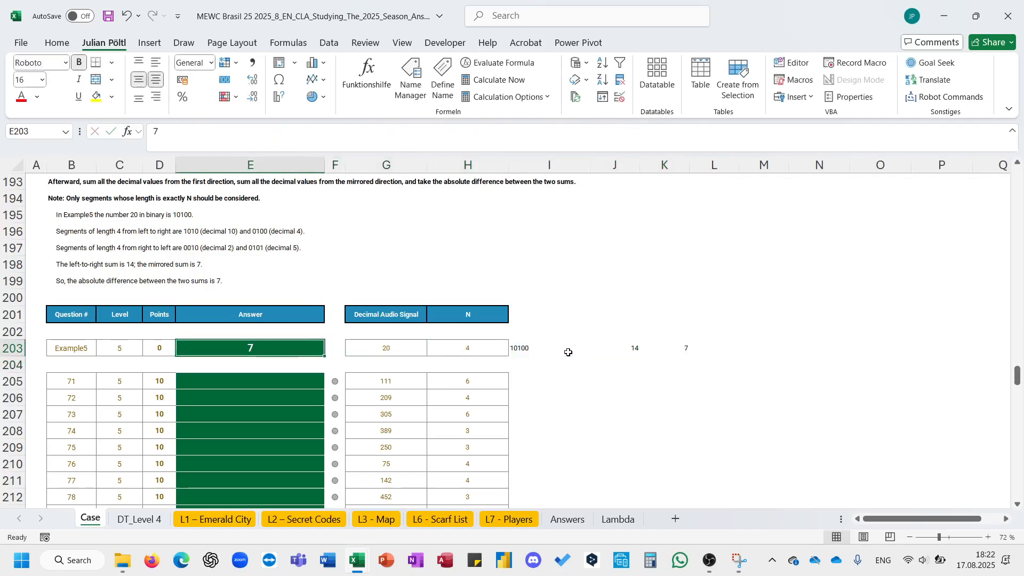
pyautogui.write('=bas')
pyautogui.press('Tab')
pyautogui.press('Left')
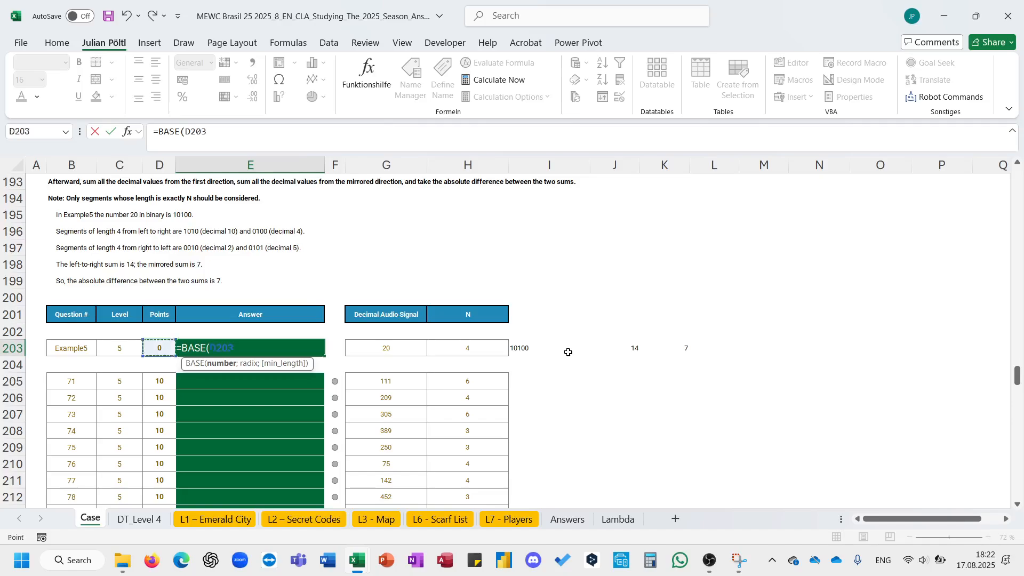
pyautogui.press('BackSpace')
pyautogui.press('BackSpace')
pyautogui.press('BackSpace')
pyautogui.press('BackSpace')
pyautogui.press('BackSpace')
pyautogui.press('BackSpace')
pyautogui.press('BackSpace')
pyautogui.press('BackSpace')
pyautogui.press('BackSpace')
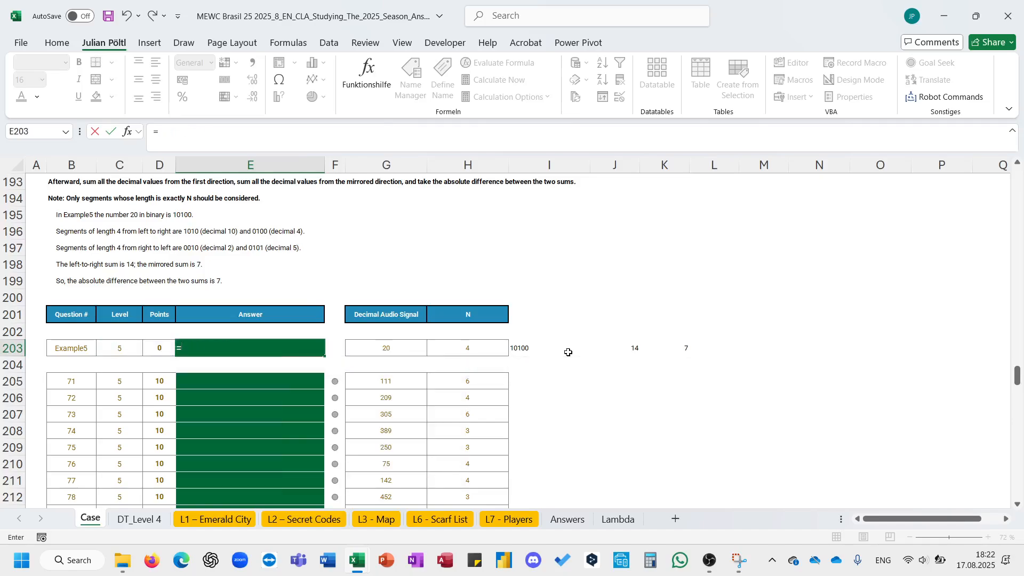
pyautogui.write('abs')
pyautogui.press('Tab')
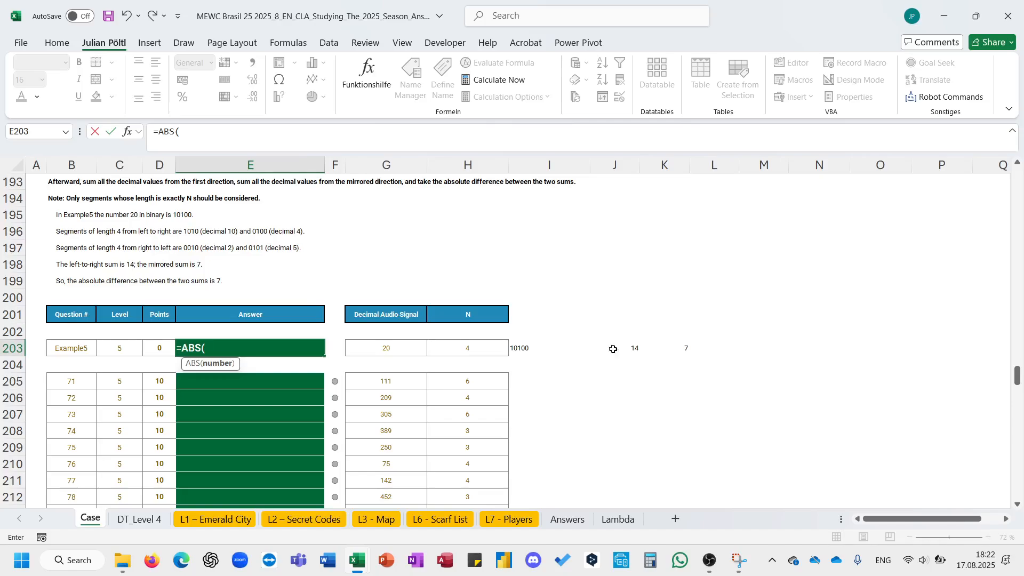
pyautogui.click(630, 350)
pyautogui.write('-')
pyautogui.click(673, 349)
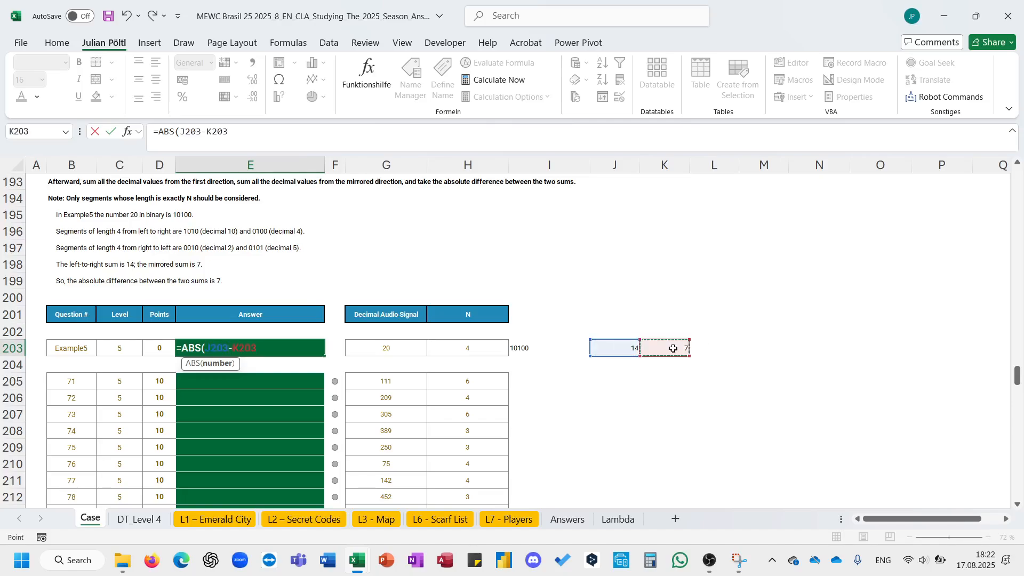
pyautogui.write(')')
pyautogui.hotkey('ctrl', 'Return')
# - Copy the E203 answer formula down the Level 5 answer cells
pyautogui.hotkey('ctrl', 'c')
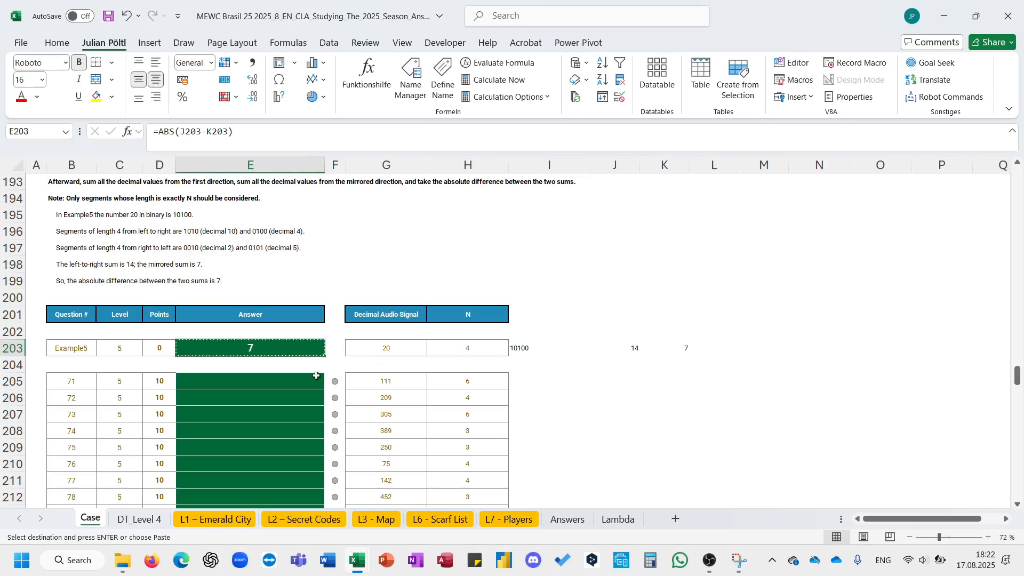
pyautogui.click(313, 379)
pyautogui.hotkey('ctrl', 'v')
pyautogui.doubleClick(324, 389)
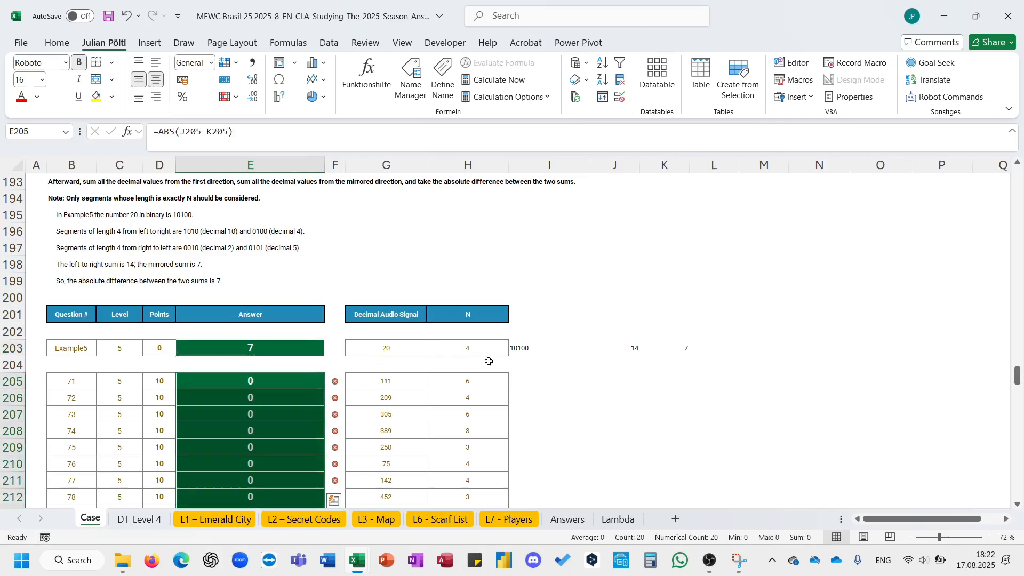
# - Copy the I203:K203 helper formulas down to rows 205 onward
pyautogui.click(586, 352)
pyautogui.moveTo(586, 351); pyautogui.dragTo(686, 350)
pyautogui.hotkey('ctrl', 'c')
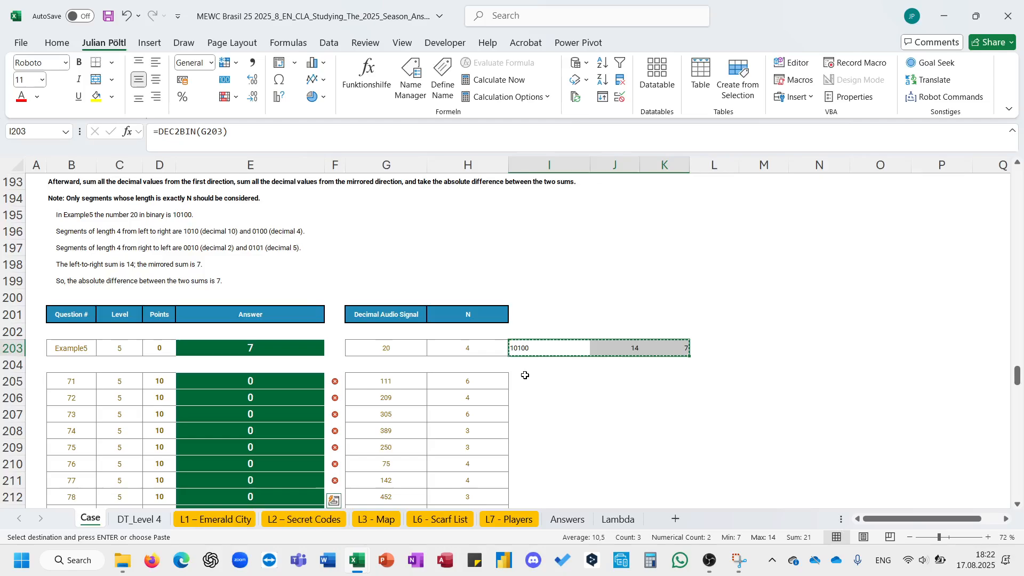
pyautogui.moveTo(523, 379); pyautogui.dragTo(680, 377)
pyautogui.hotkey('ctrl', 'v')
pyautogui.doubleClick(690, 390)
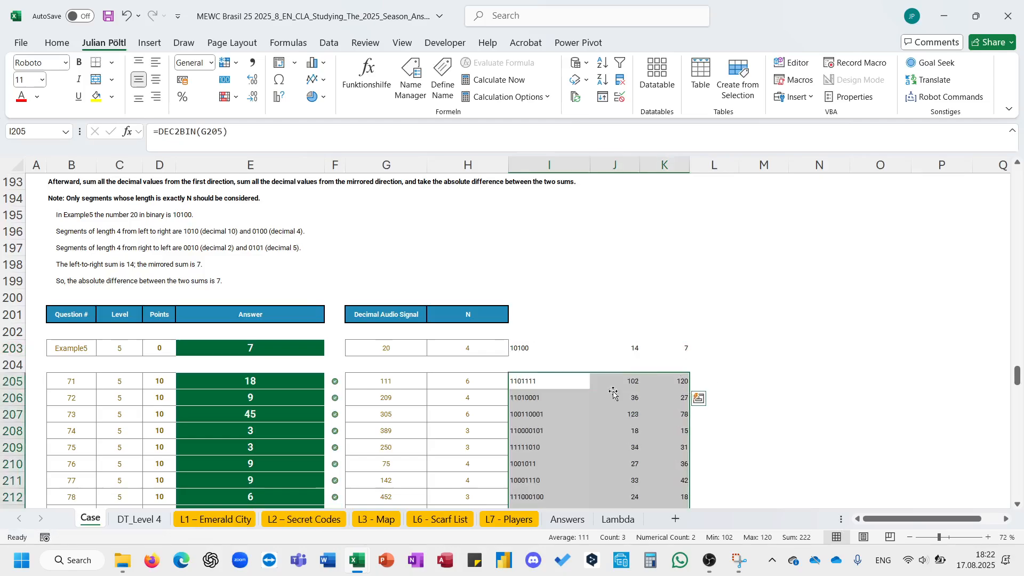
# - Review the filled Level 5 results and the Level 6 scarf instructions
pyautogui.scroll(-5, 428, 402)
pyautogui.scroll(6, 428, 402)
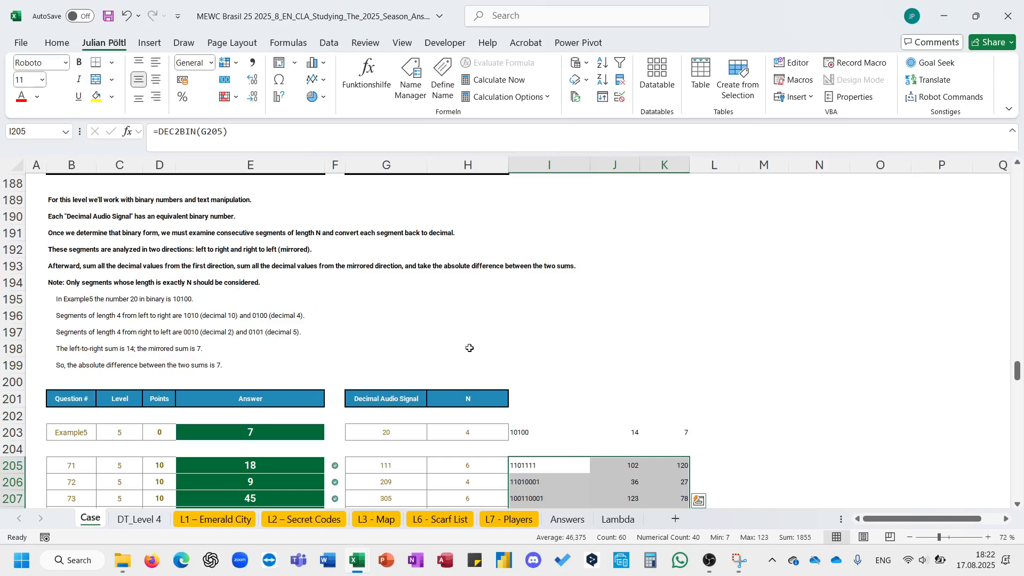
pyautogui.click(627, 433)
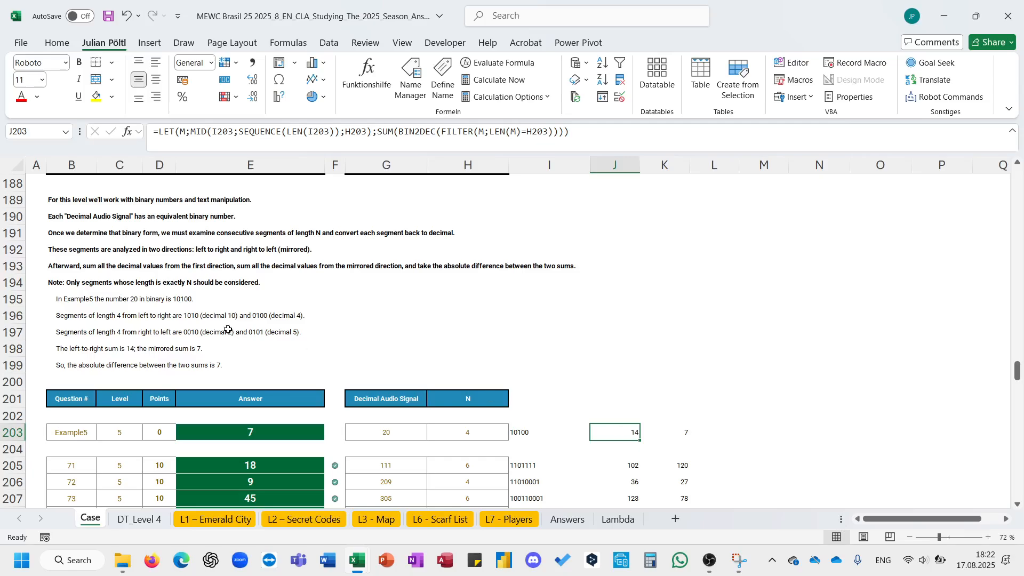
pyautogui.scroll(-7, 349, 323)
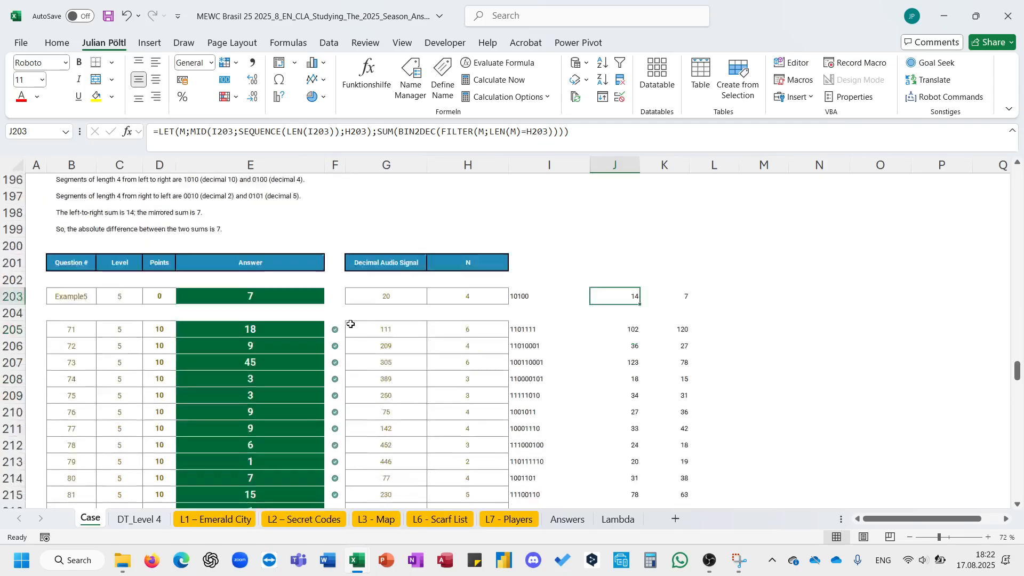
pyautogui.scroll(5, 349, 323)
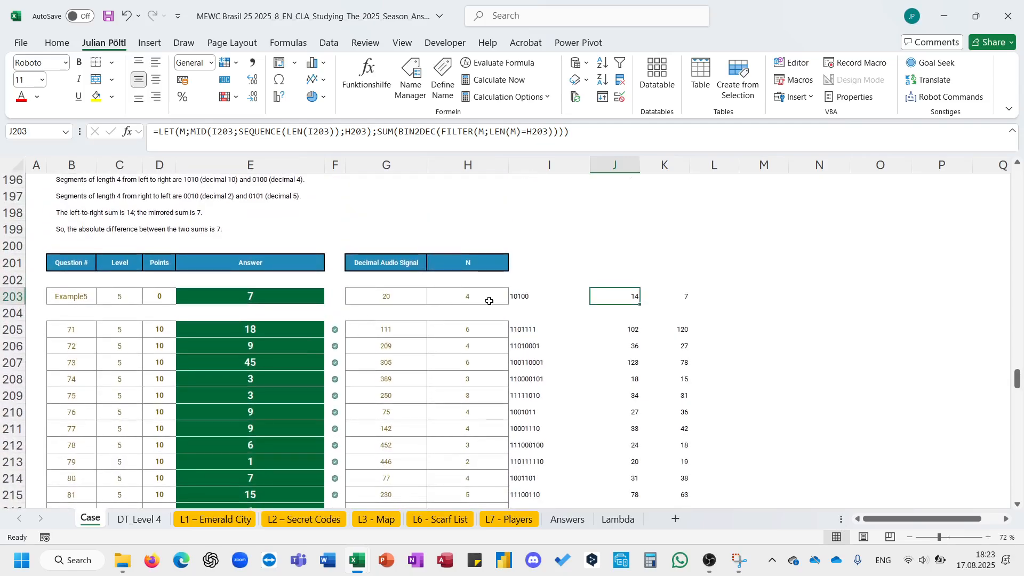
pyautogui.scroll(-12, 513, 300)
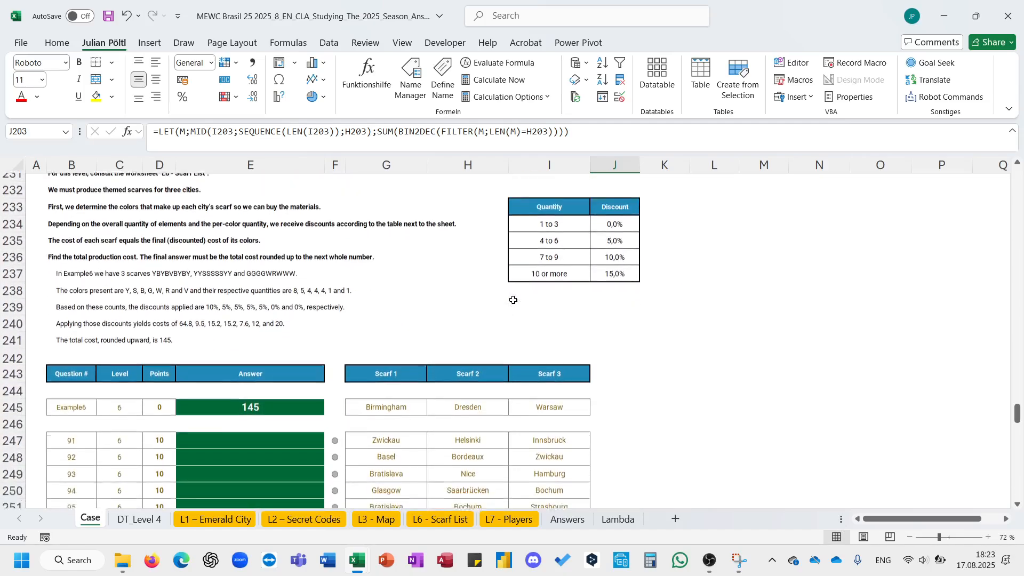
pyautogui.scroll(2, 514, 300)
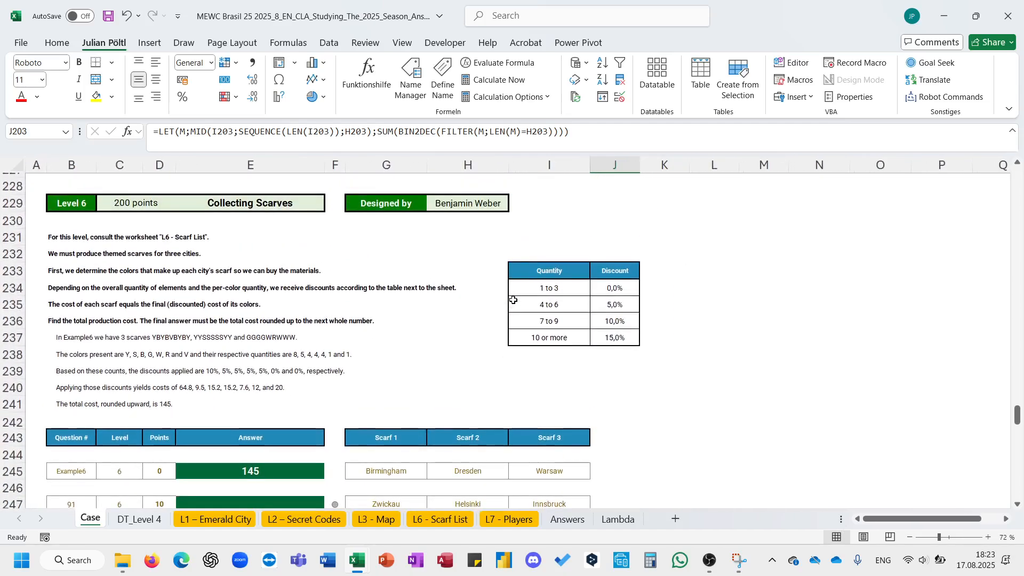
# - Enter 3 in K234 beside the discount table
pyautogui.scroll(-1, 513, 300)
pyautogui.click(648, 269)
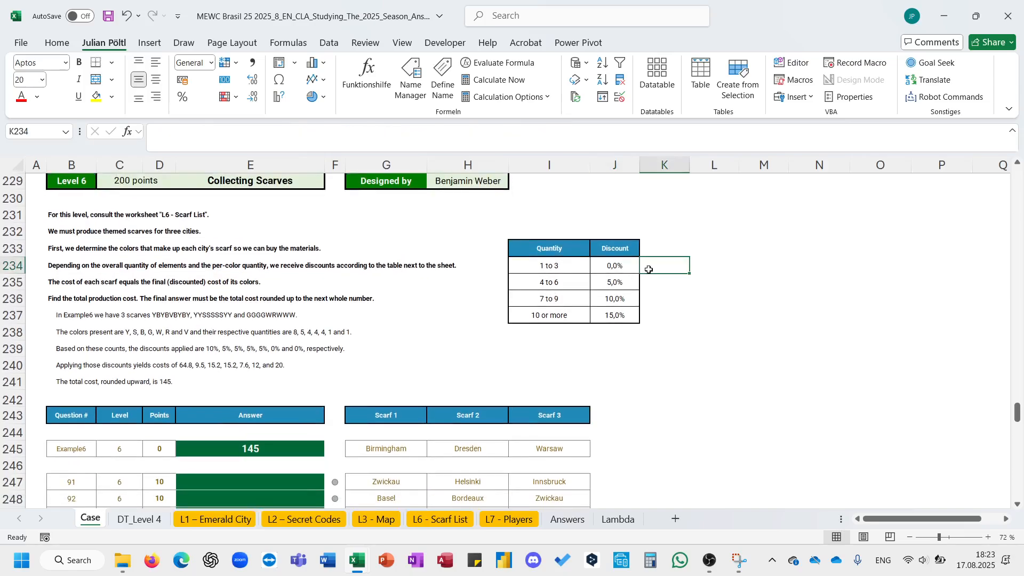
pyautogui.write('3')
pyautogui.press('Return')
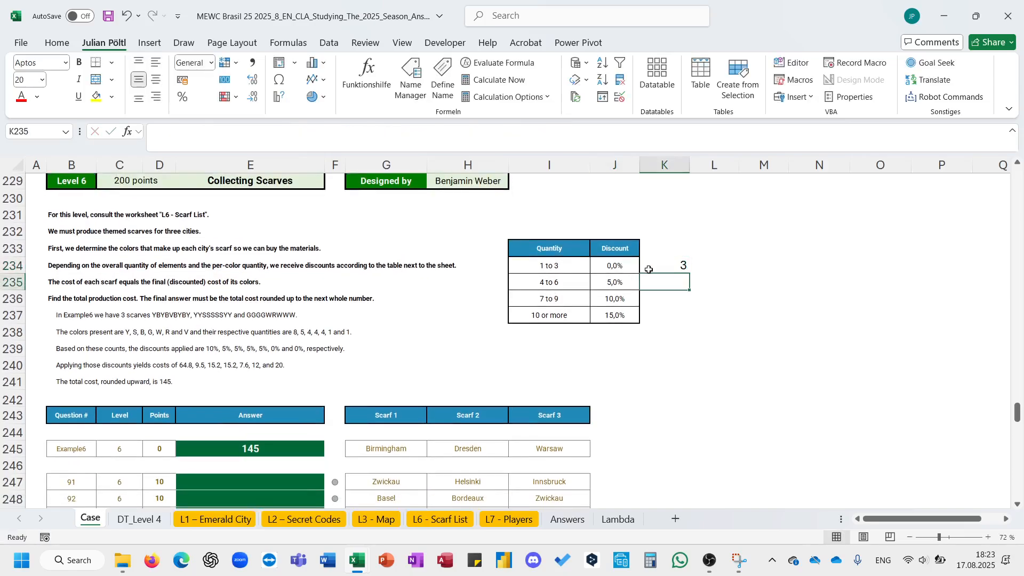
# - Enter 6, 9 and 100 below the 3 as the remaining discount quantity thresholds in K235:K237
pyautogui.write('6')
pyautogui.press('Return')
pyautogui.write('9')
pyautogui.press('Return')
pyautogui.write('100')
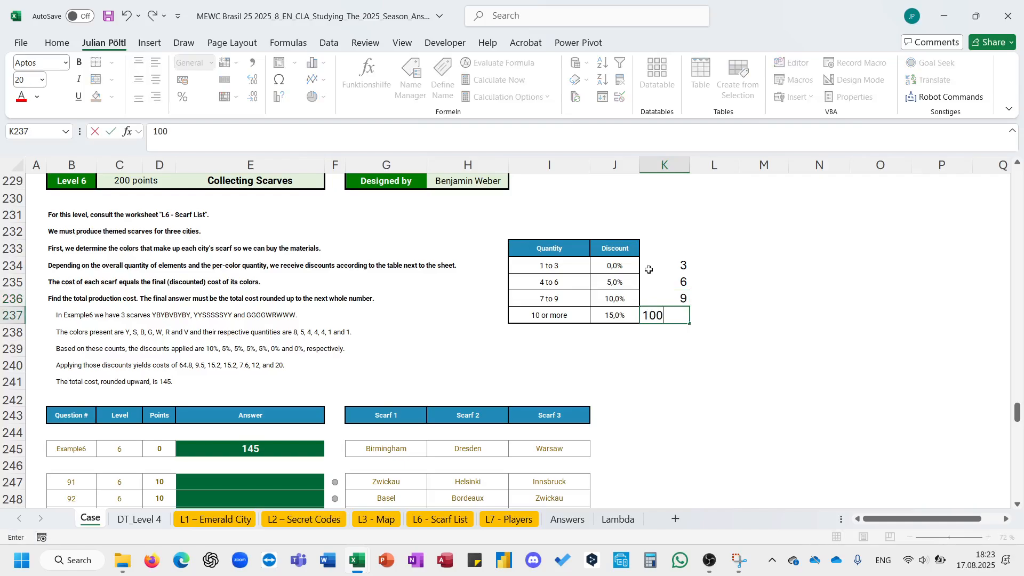
pyautogui.press('Return')
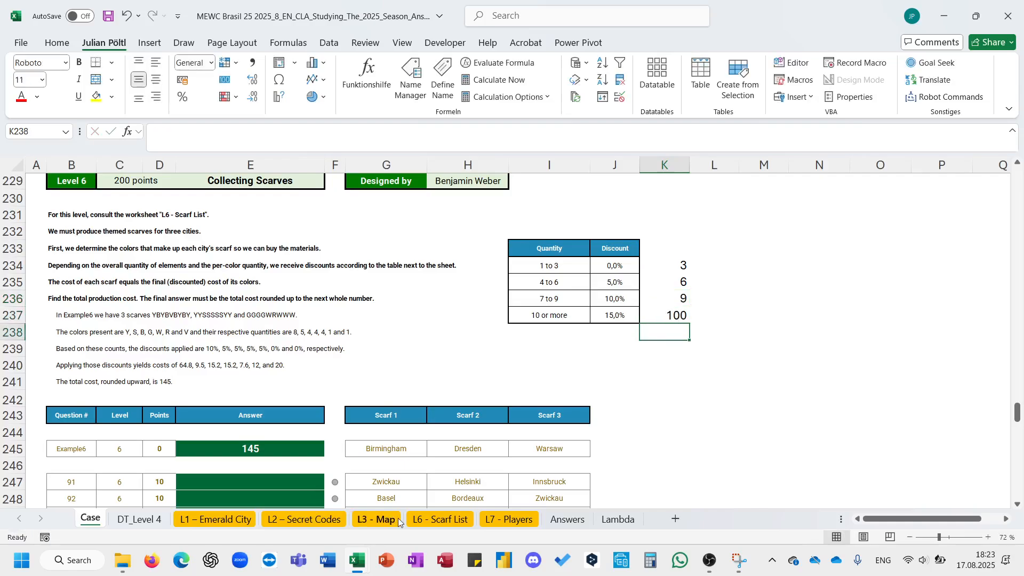
# - On the scarf list sheet, insert a column after the scarf grid and fill =CONCAT(F4:N4) down for every city
pyautogui.click(438, 519)
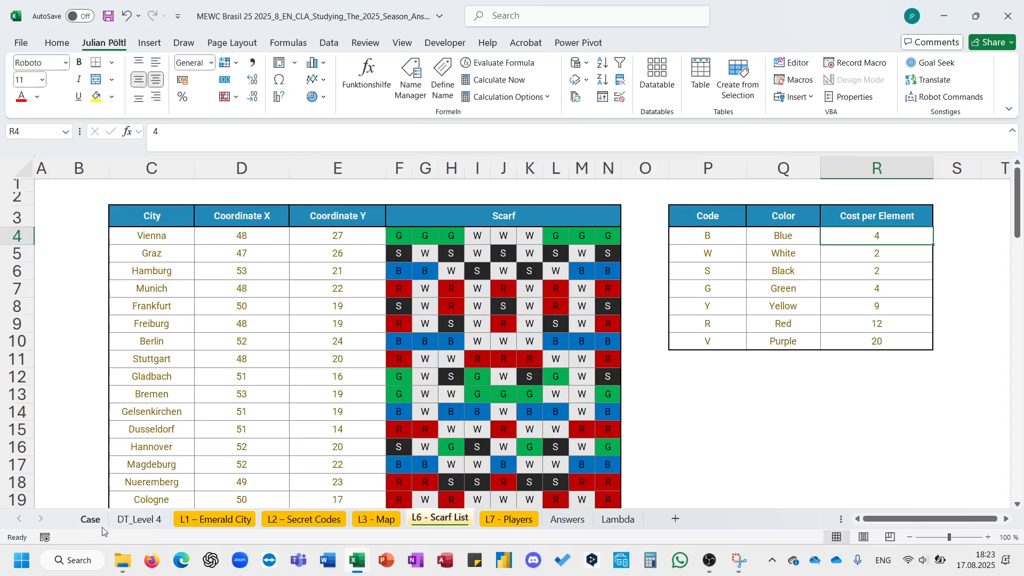
pyautogui.click(640, 169)
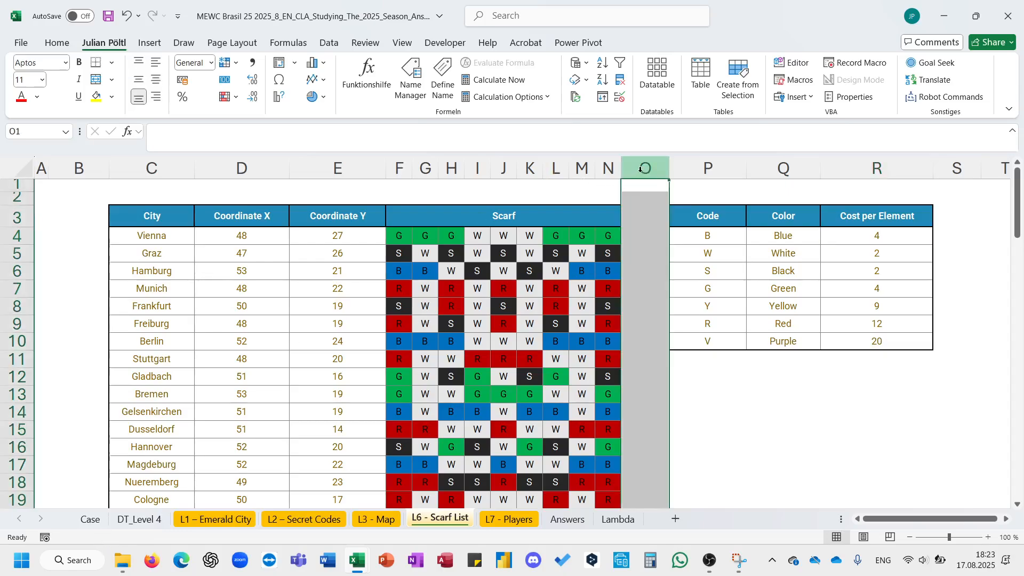
pyautogui.click(629, 236)
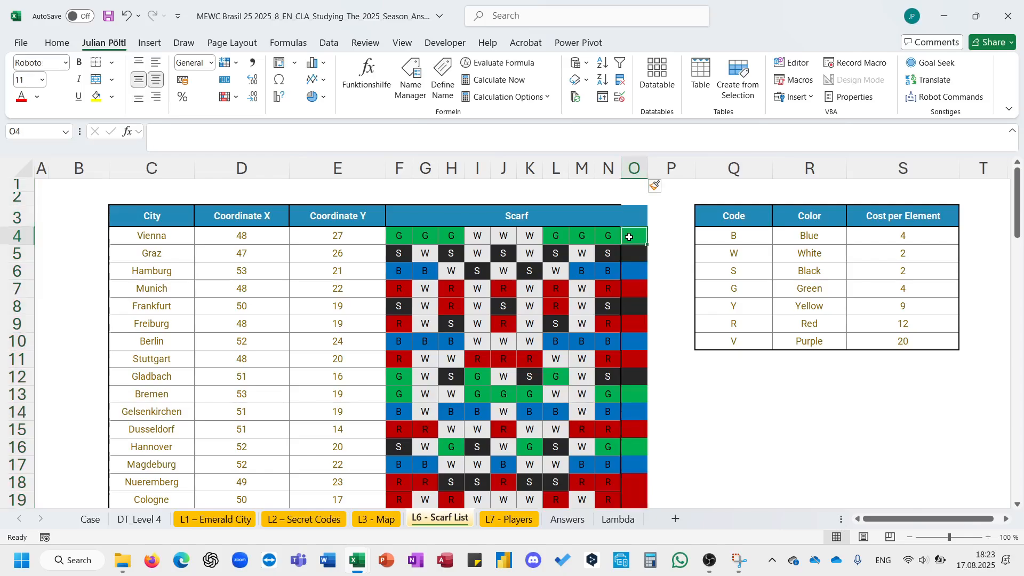
pyautogui.write('=co')
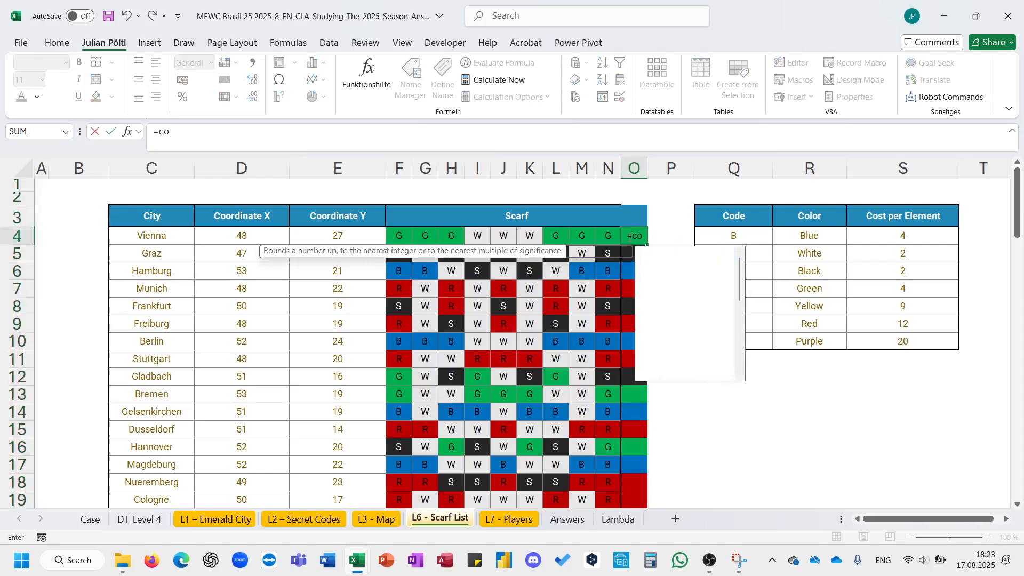
pyautogui.write('n')
pyautogui.press('Tab')
pyautogui.press('Left')
pyautogui.press('Left')
pyautogui.press('Left')
pyautogui.press('Left')
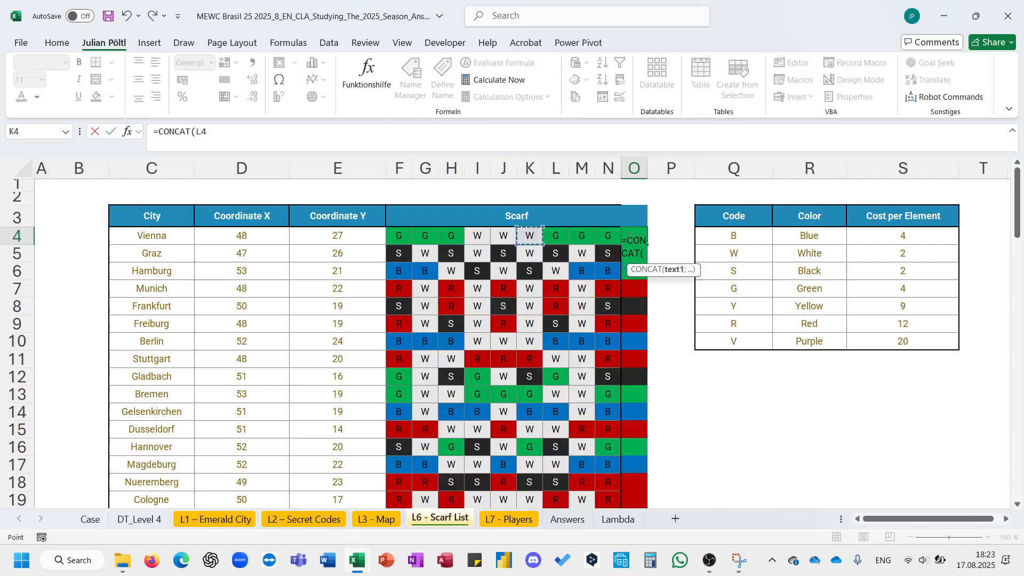
pyautogui.press('Left')
pyautogui.press('Left')
pyautogui.press('Left')
pyautogui.press('Left')
pyautogui.press('Left')
pyautogui.hotkey('shift', 'Right')
pyautogui.hotkey('shift', 'Right')
pyautogui.hotkey('shift', 'Right')
pyautogui.hotkey('shift', 'Right')
pyautogui.hotkey('shift', 'Right')
pyautogui.hotkey('shift', 'Right')
pyautogui.hotkey('shift', 'Right')
pyautogui.hotkey('shift', 'Right')
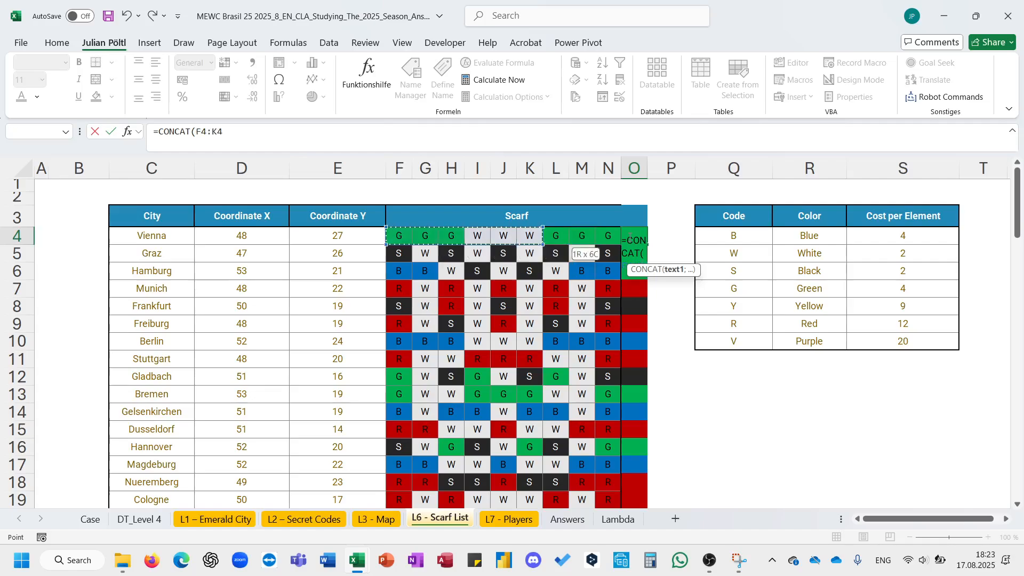
pyautogui.press('Return')
pyautogui.click(629, 238)
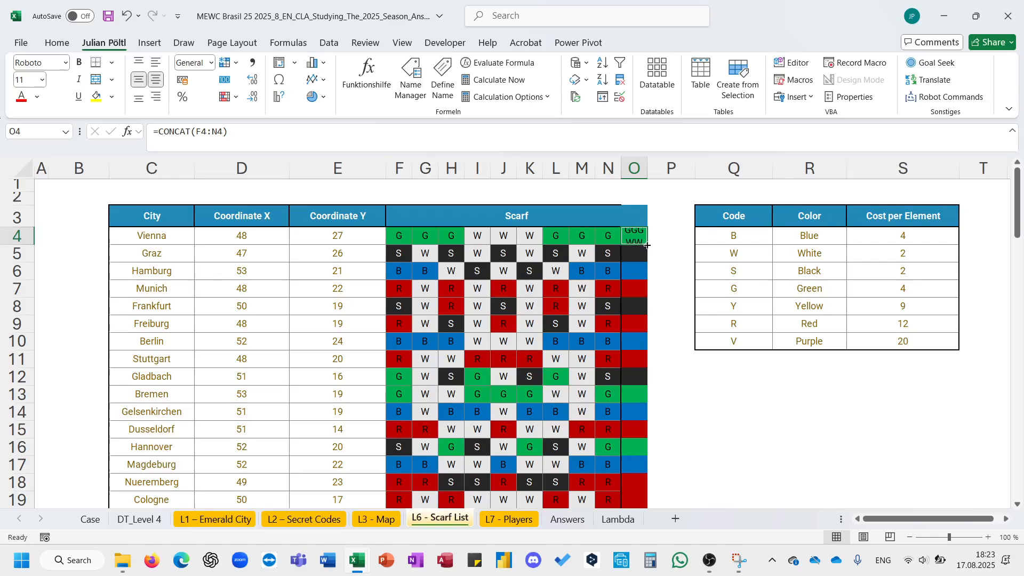
pyautogui.doubleClick(647, 246)
# - Define the range name CC for the concatenated scarf codes and City for the city column C4:C85
pyautogui.click(43, 132)
pyautogui.write('CC')
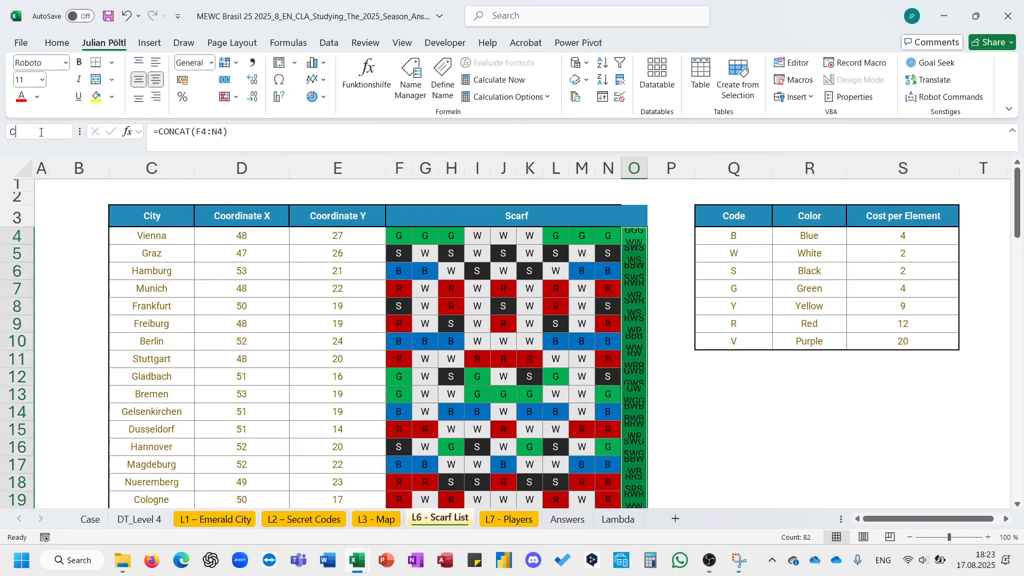
pyautogui.click(137, 227)
pyautogui.hotkey('ctrl', 'shift', 'Down')
pyautogui.click(25, 126)
pyautogui.write('C')
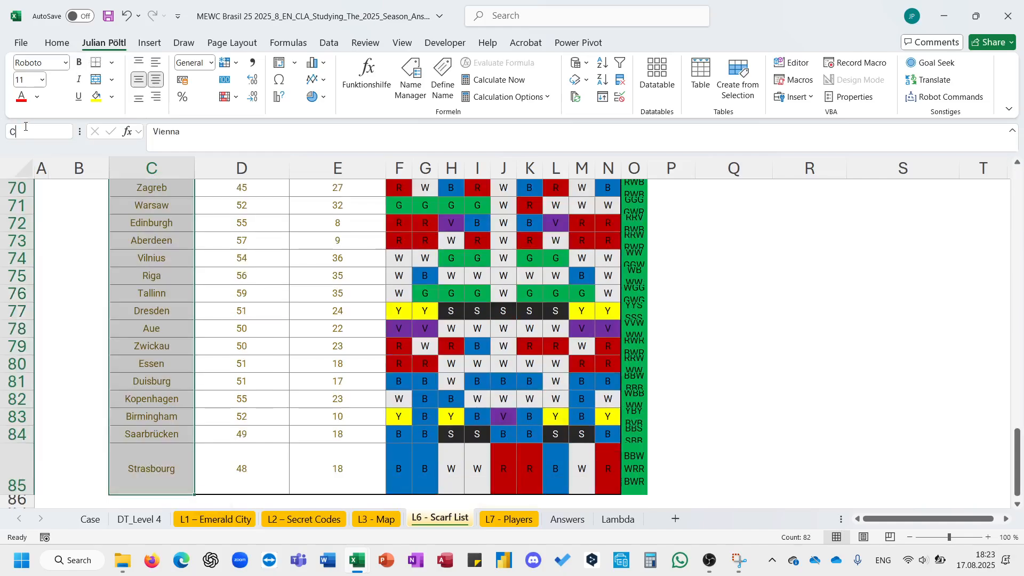
pyautogui.write('ity')
pyautogui.press('Return')
pyautogui.hotkey('ctrl', 'BackSpace')
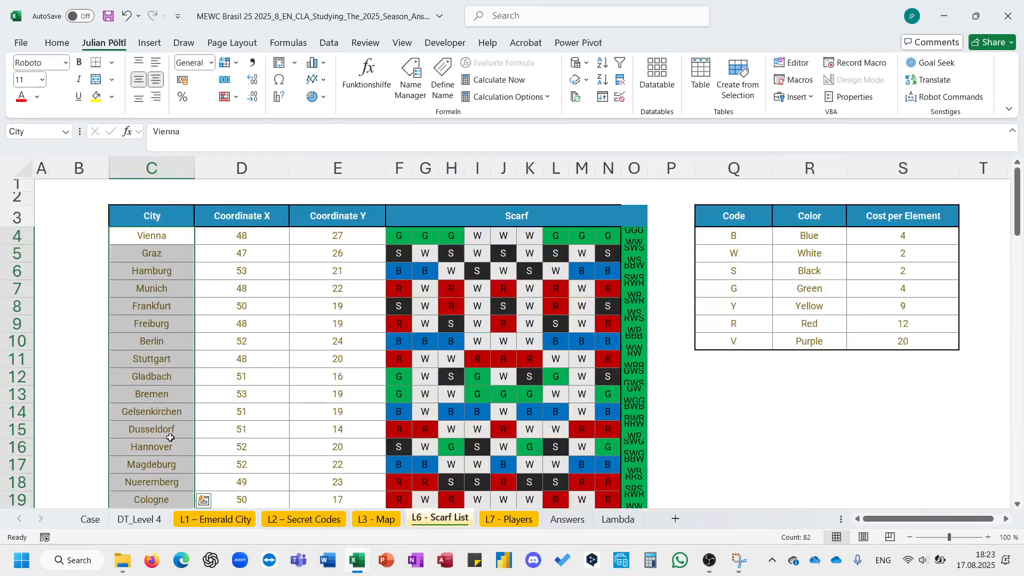
# - Back on the case sheet, enter =CONCAT(FILTER(CC;City=G245)) in J245 to get the first example scarf's colors
pyautogui.click(102, 522)
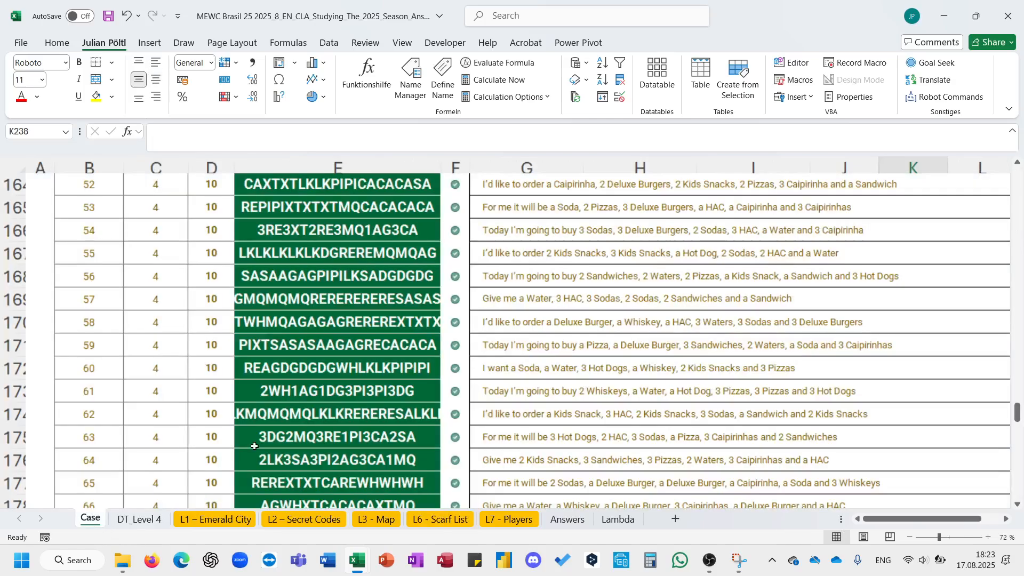
pyautogui.scroll(-20, 394, 389)
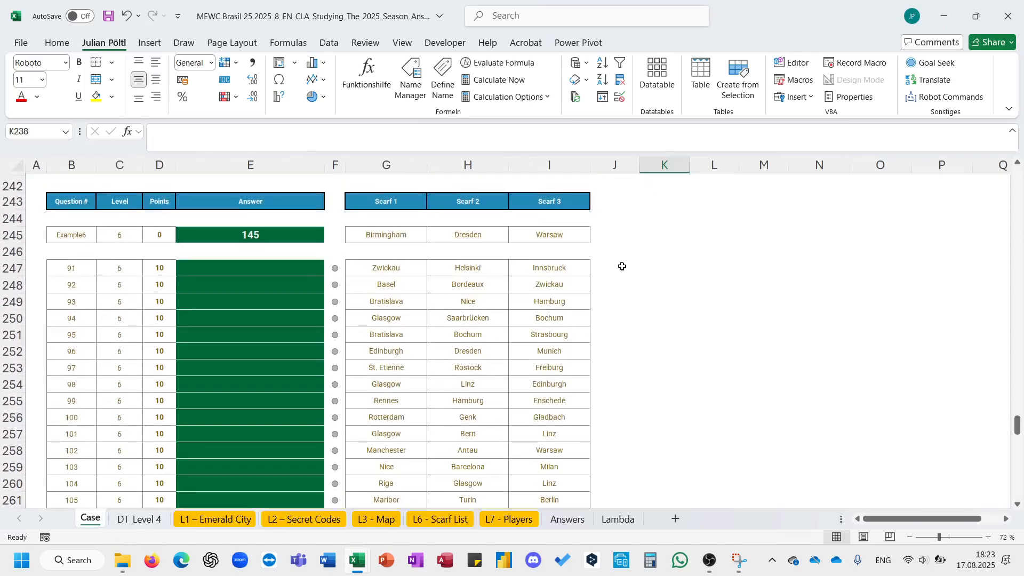
pyautogui.scroll(2, 620, 264)
pyautogui.click(646, 301)
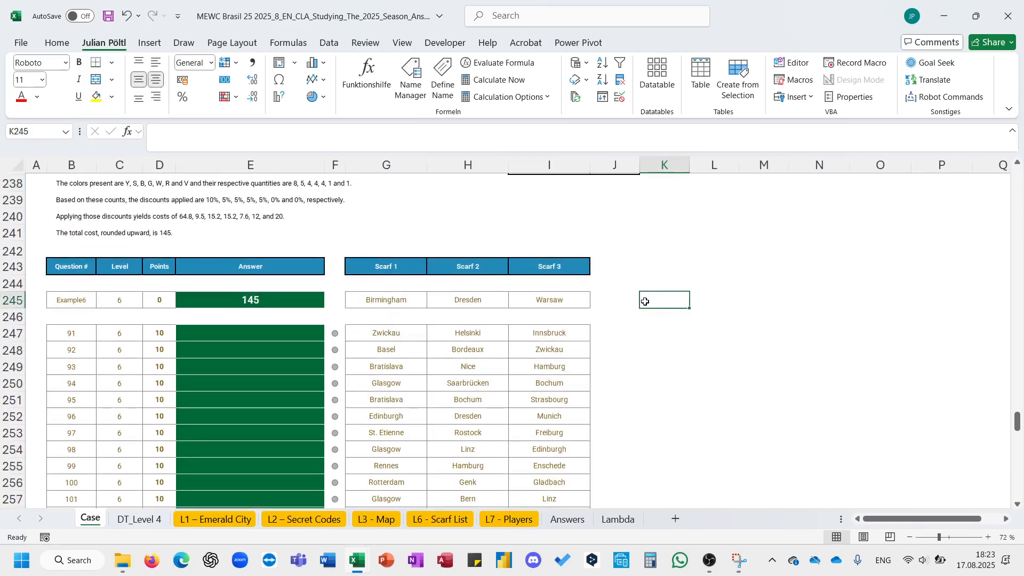
pyautogui.press('Left')
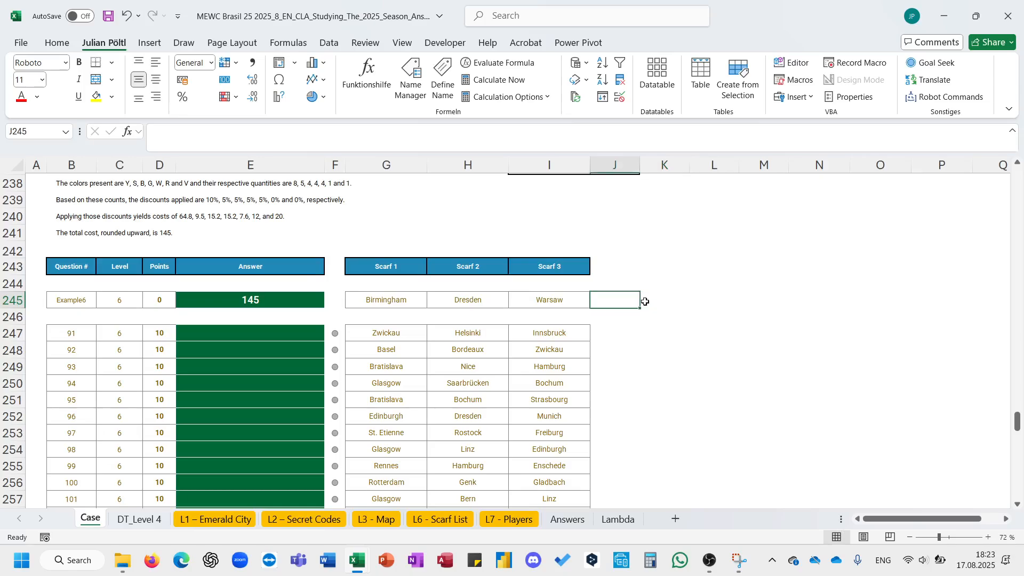
pyautogui.write('=fil')
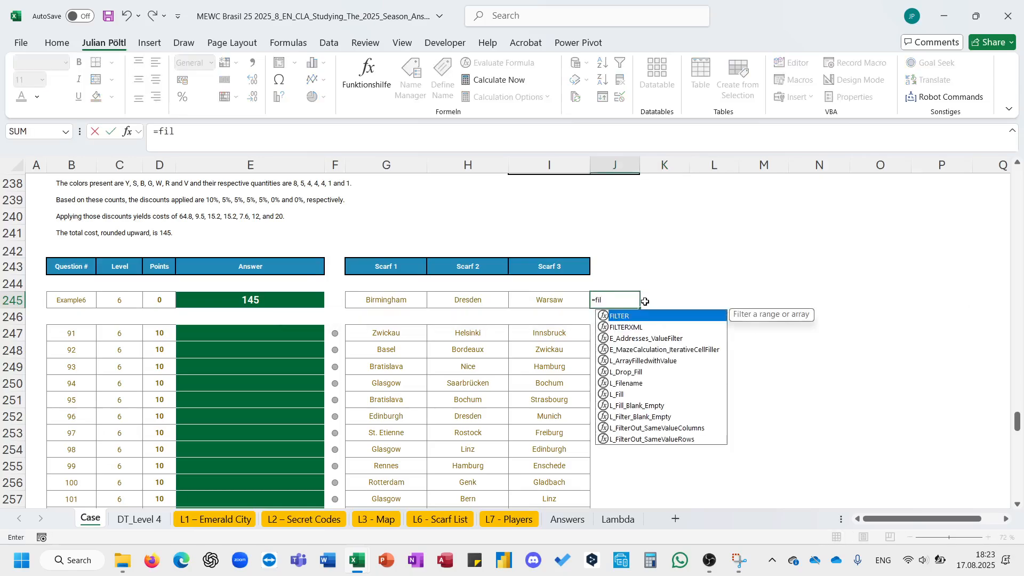
pyautogui.press('BackSpace')
pyautogui.press('BackSpace')
pyautogui.press('BackSpace')
pyautogui.write('comn')
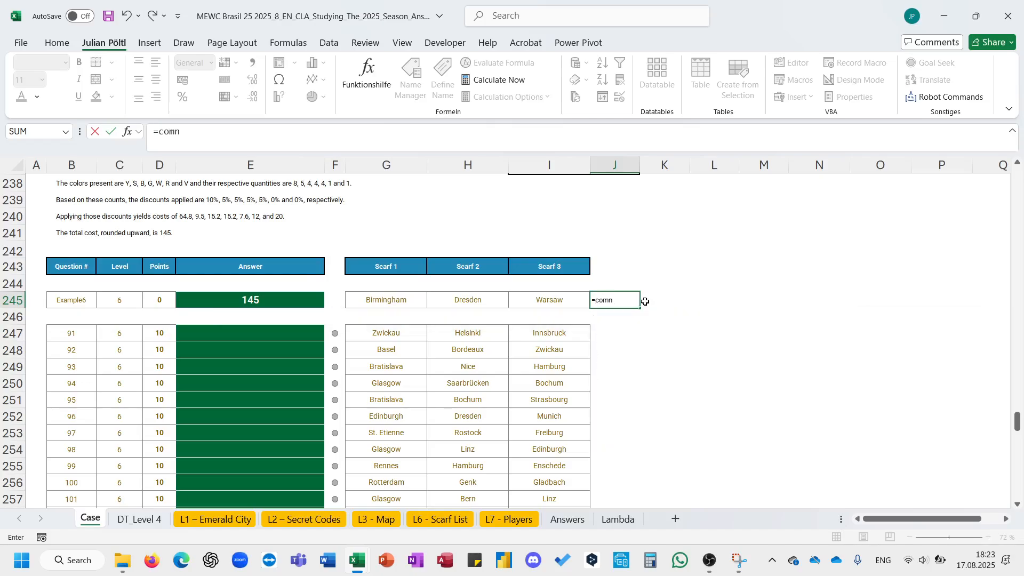
pyautogui.press('BackSpace')
pyautogui.press('BackSpace')
pyautogui.write('n')
pyautogui.press('Tab')
pyautogui.write('fi')
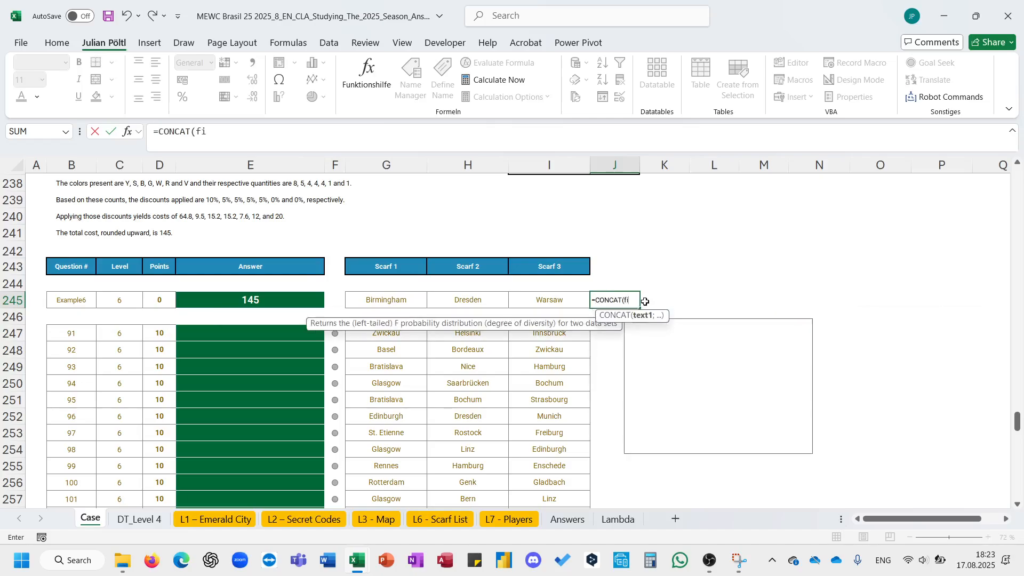
pyautogui.press('Tab')
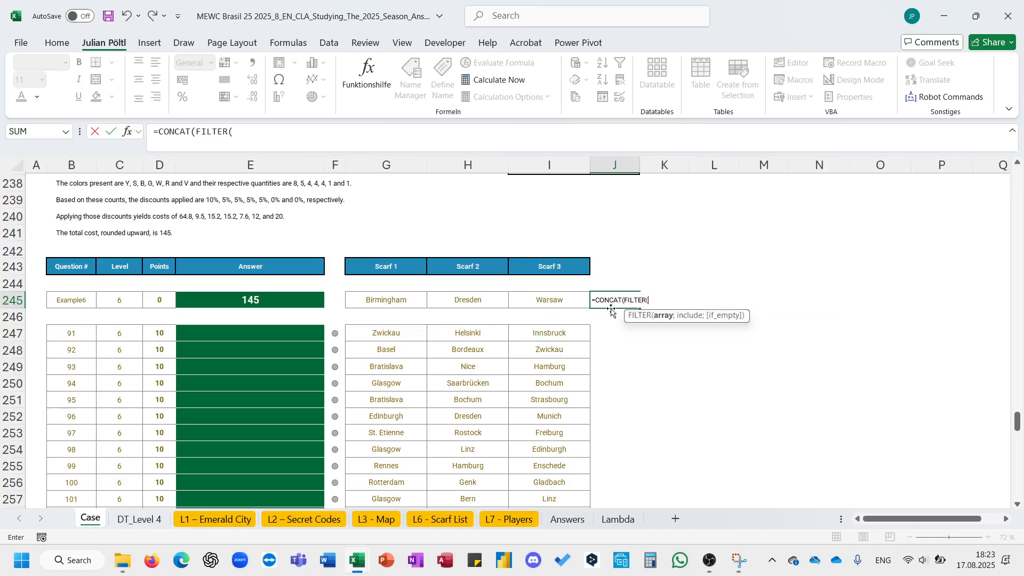
pyautogui.write('CC;co')
pyautogui.press('BackSpace')
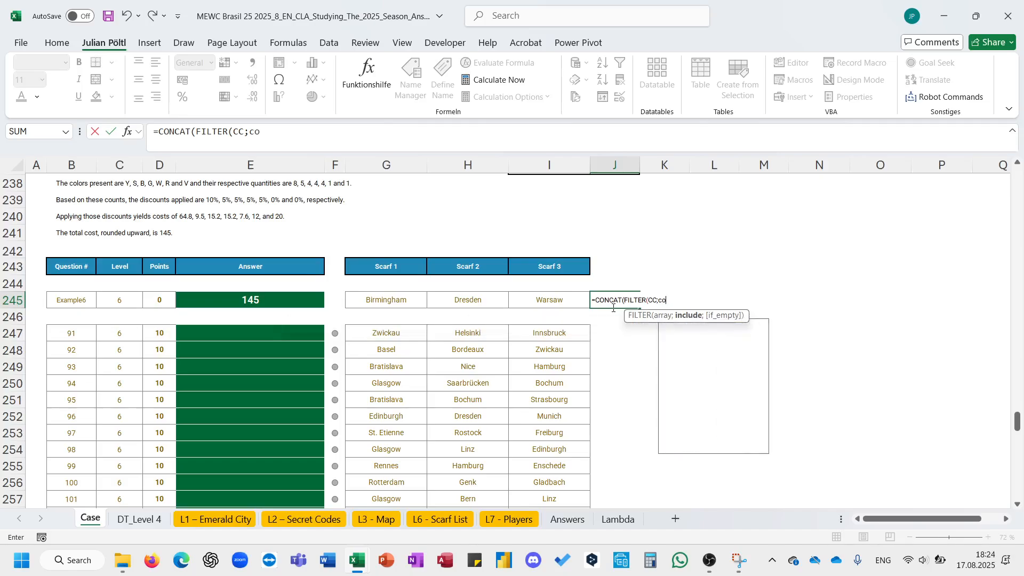
pyautogui.write('o')
pyautogui.press('BackSpace')
pyautogui.write('ity')
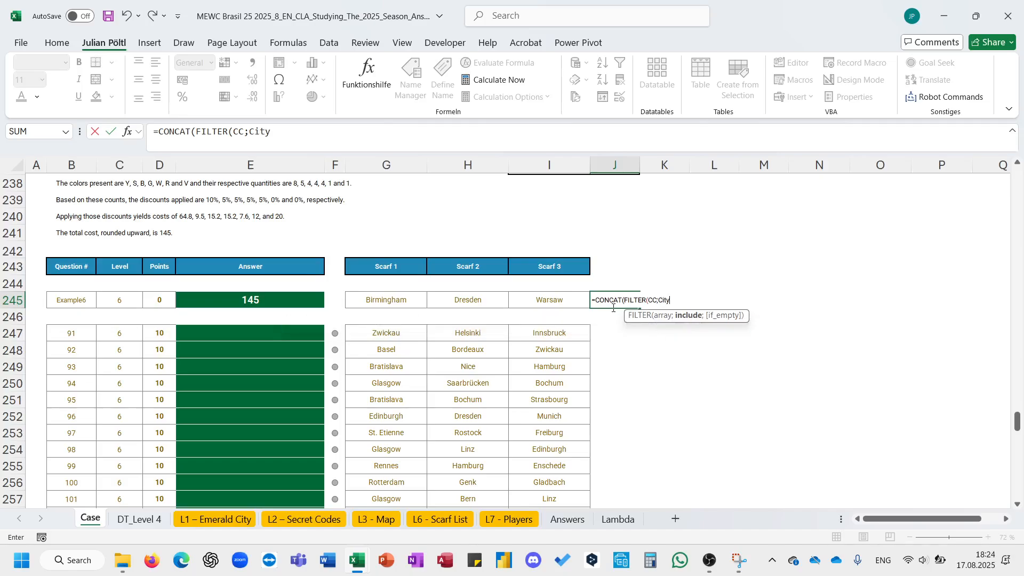
pyautogui.press('Left')
pyautogui.press('Left')
pyautogui.press('Left')
pyautogui.write(')')
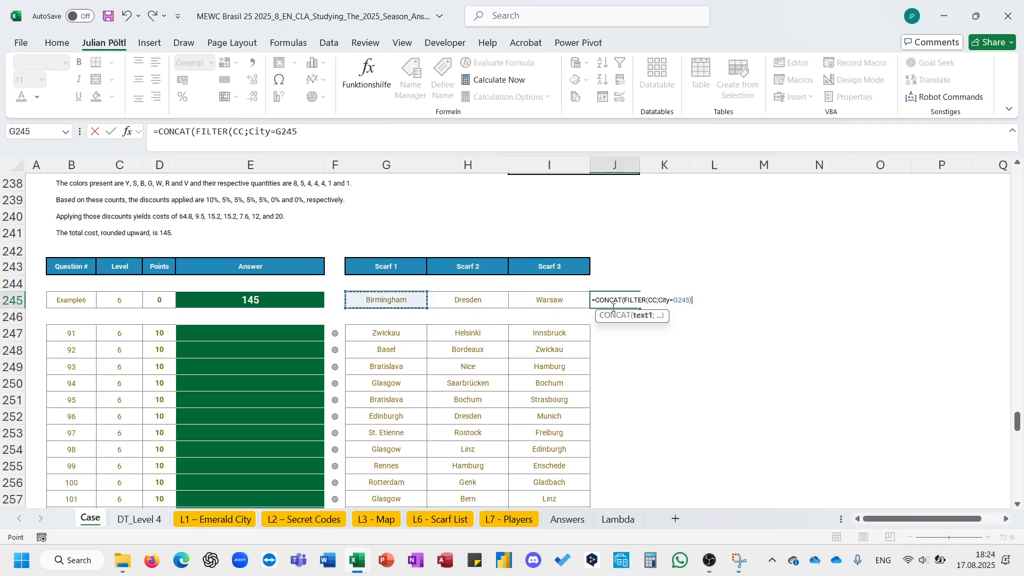
pyautogui.write(')')
pyautogui.press('Return')
# - Copy the J245 formula across to K245 and L245 for the second and third scarves
pyautogui.press('Up')
pyautogui.hotkey('ctrl', 'c')
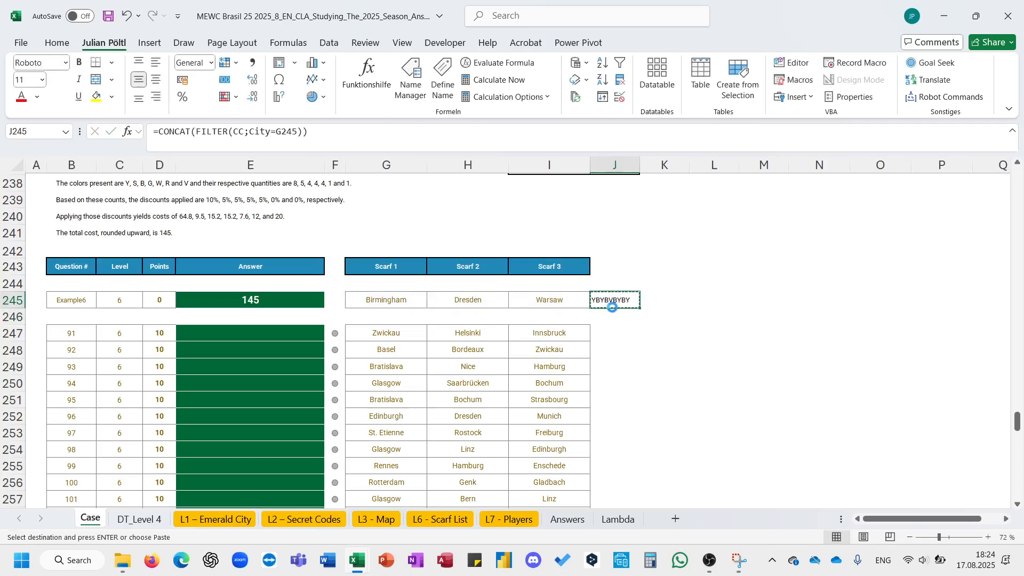
pyautogui.press('Right')
pyautogui.hotkey('ctrl', 'v')
pyautogui.press('Right')
pyautogui.hotkey('ctrl', 'v')
pyautogui.press('Escape')
pyautogui.press('Right')
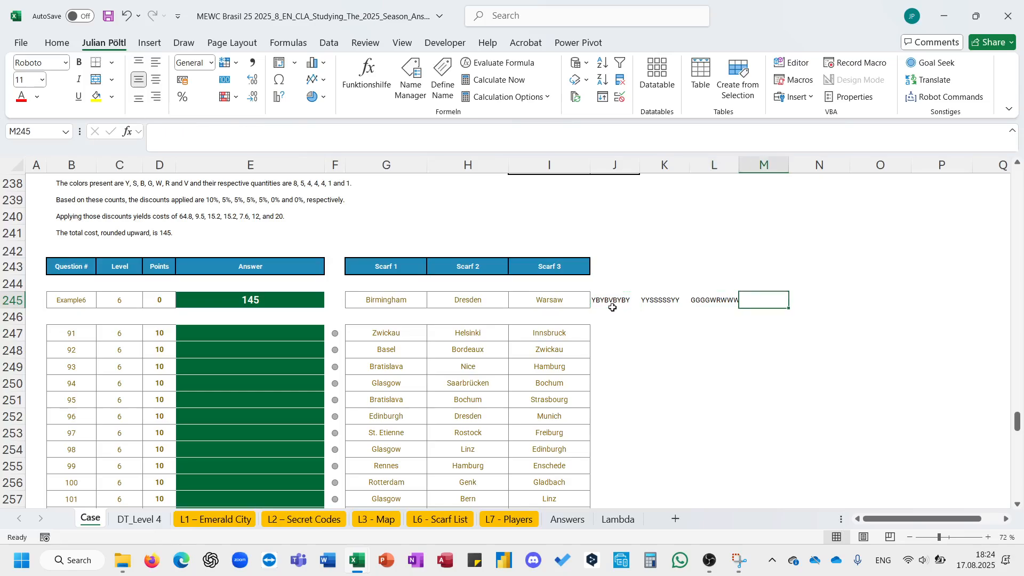
# - Join the three scarf strings in M245 with =CONCAT(J245:L245)
pyautogui.write('=com')
pyautogui.press('BackSpace')
pyautogui.write('nCAT(')
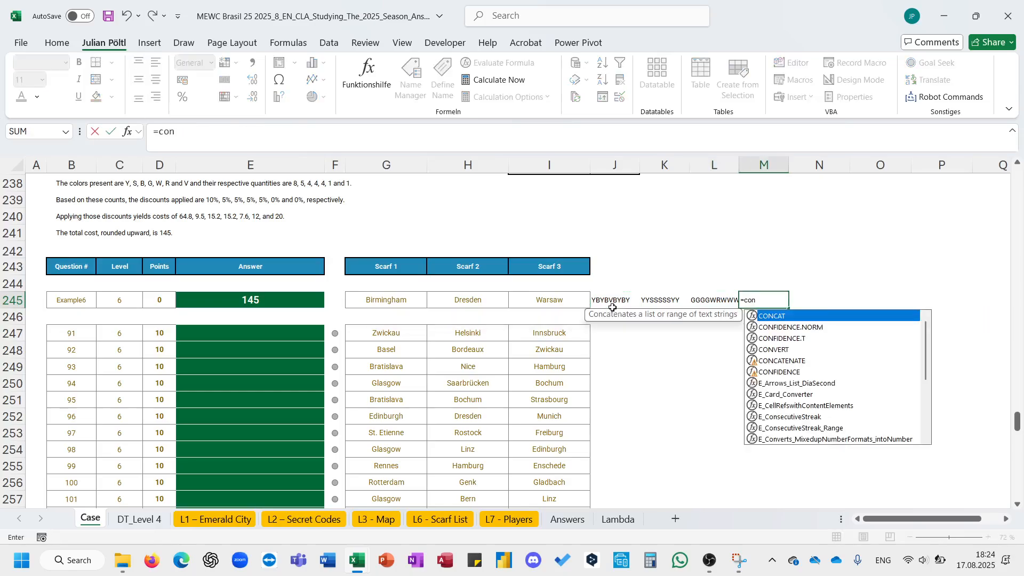
pyautogui.press('Left')
pyautogui.hotkey('shift', 'Left')
pyautogui.hotkey('shift', 'Left')
pyautogui.hotkey('ctrl', 'Return')
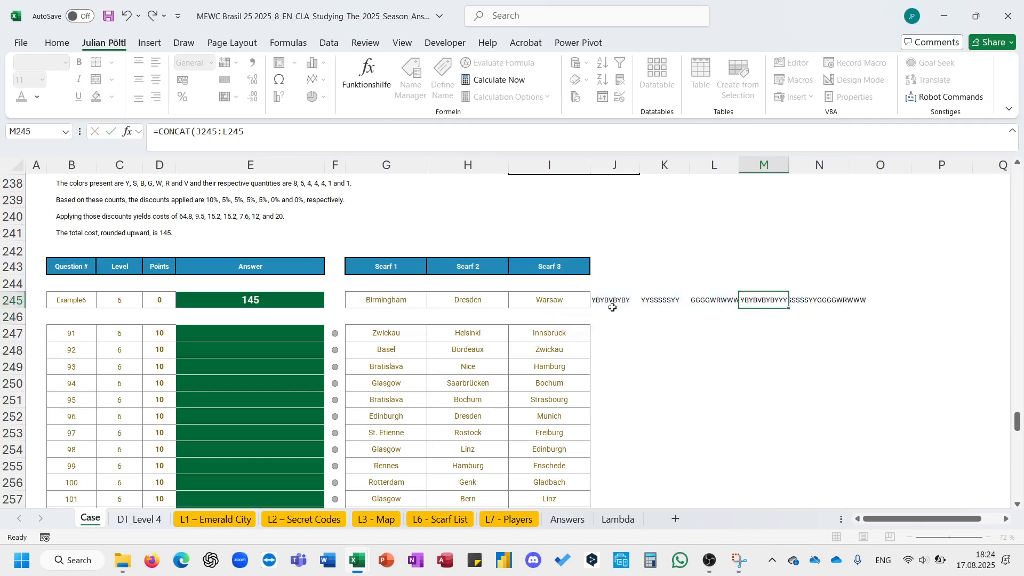
pyautogui.click(808, 299)
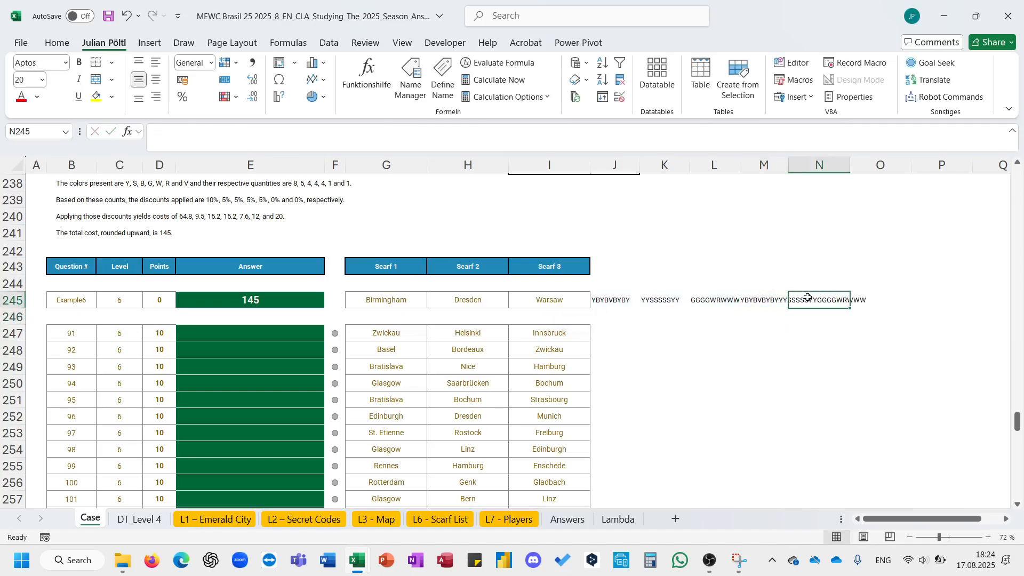
# - Copy the code, color and cost-per-element table and paste it transposed on the case sheet starting at O242
pyautogui.click(465, 520)
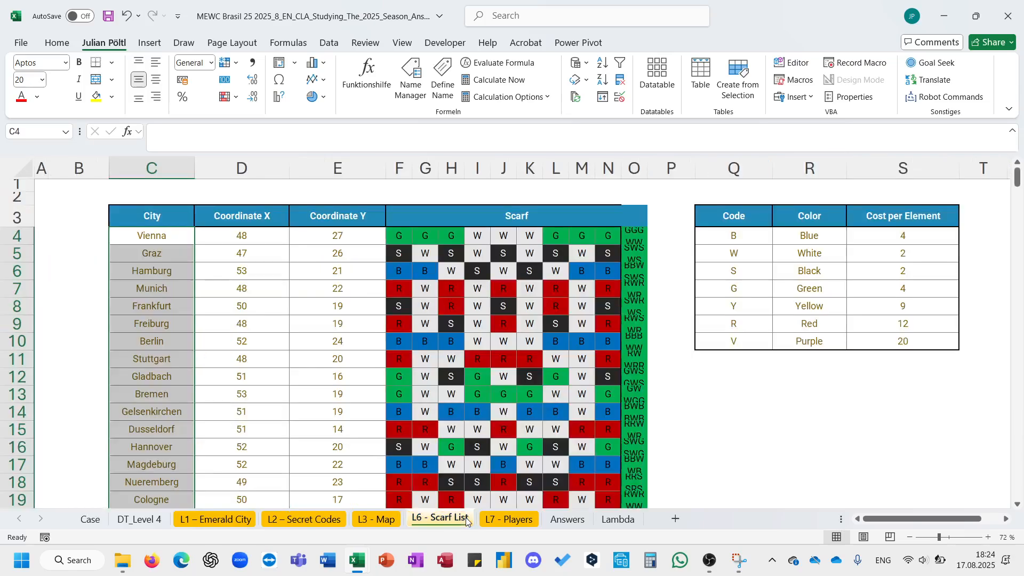
pyautogui.moveTo(736, 216); pyautogui.dragTo(876, 338)
pyautogui.hotkey('ctrl', 'c')
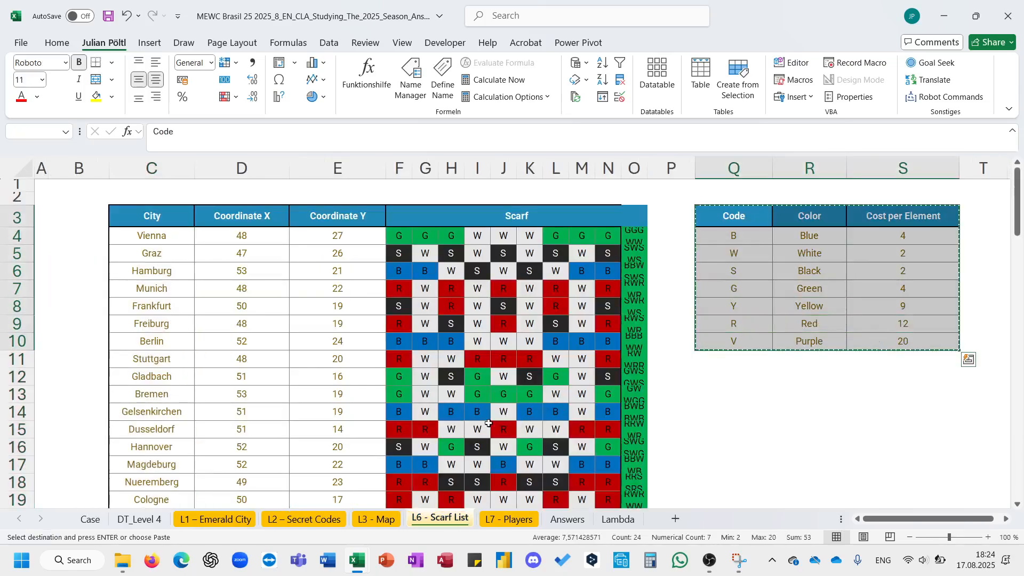
pyautogui.click(91, 519)
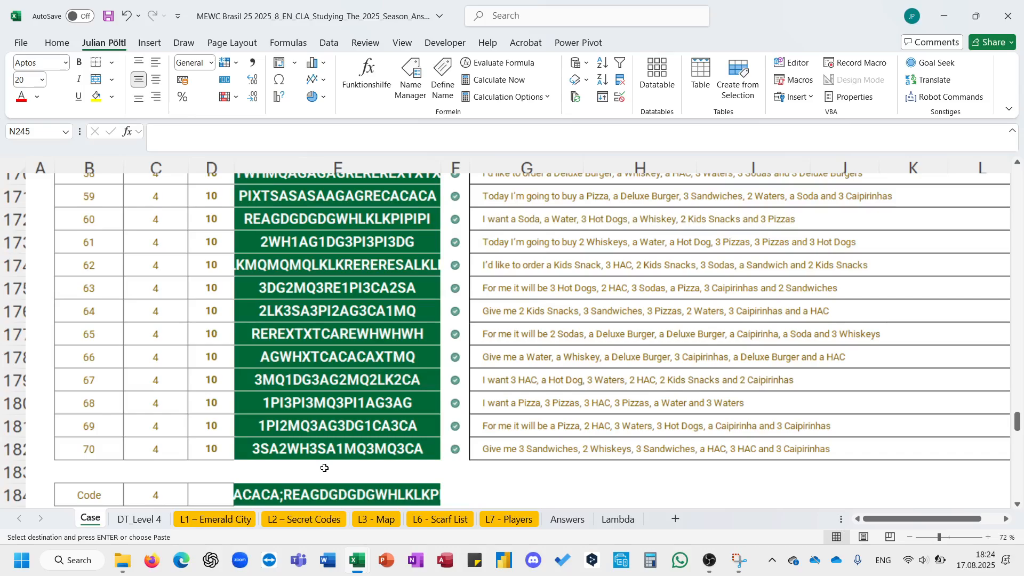
pyautogui.scroll(-20, 324, 467)
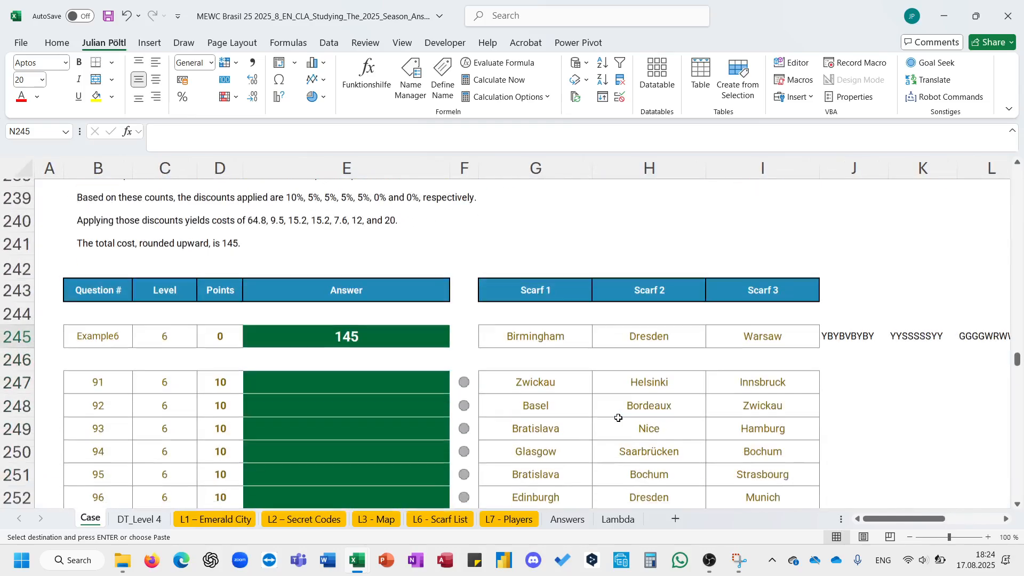
pyautogui.hscroll(6, 618, 418)
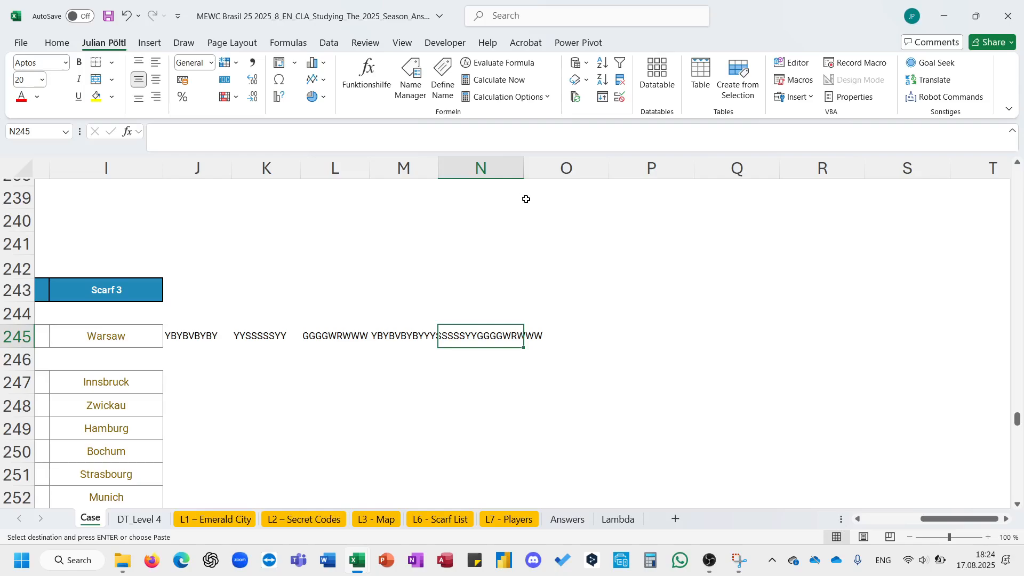
pyautogui.click(533, 199)
pyautogui.rightClick(543, 203)
pyautogui.click(636, 231)
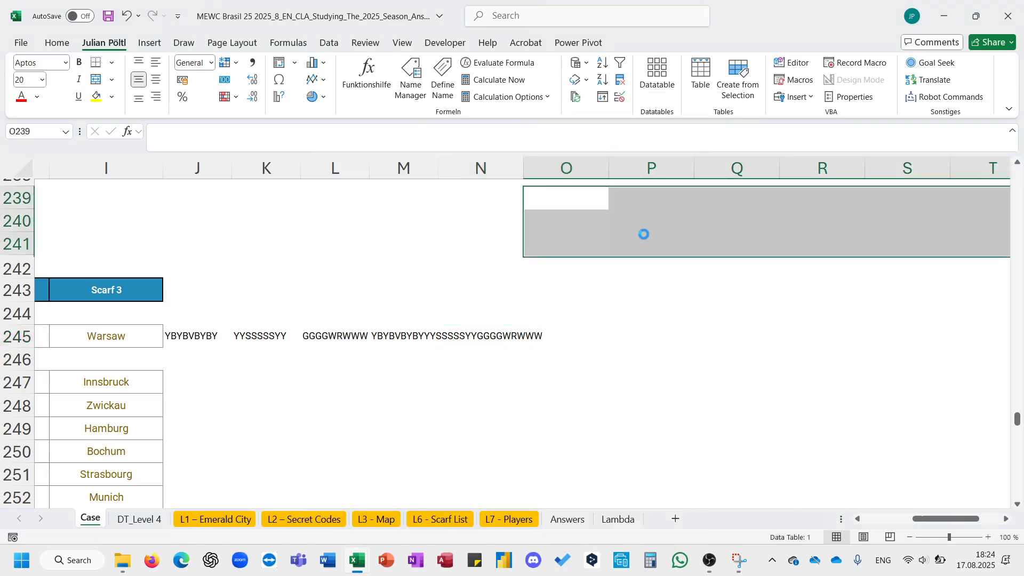
pyautogui.moveTo(605, 260); pyautogui.dragTo(610, 334)
pyautogui.click(616, 333)
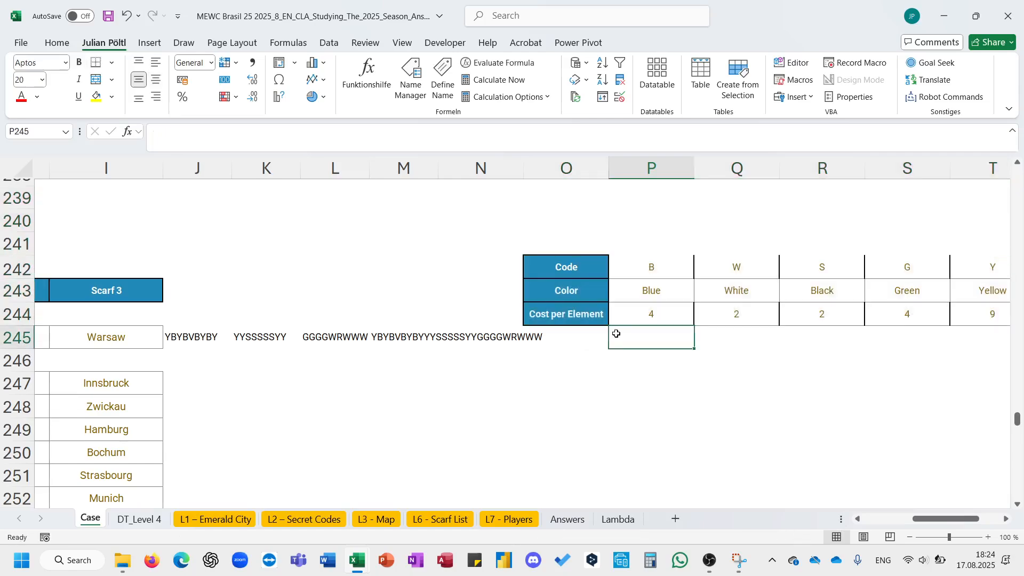
# - Enter =E_CountTextinText($N245;P$242) in P245 to count each color code, and copy it across to V245
pyautogui.write('=countt')
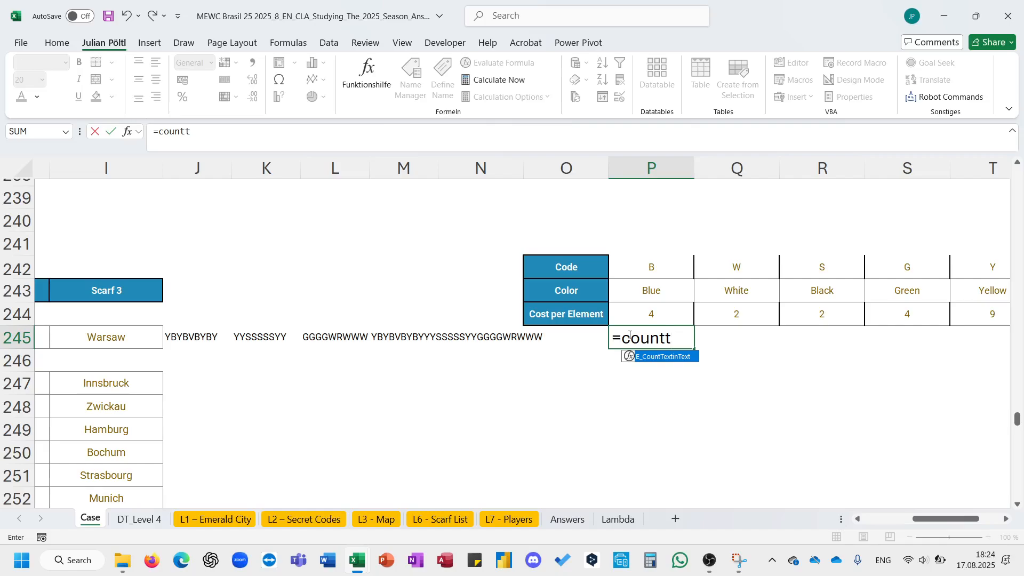
pyautogui.press('Tab')
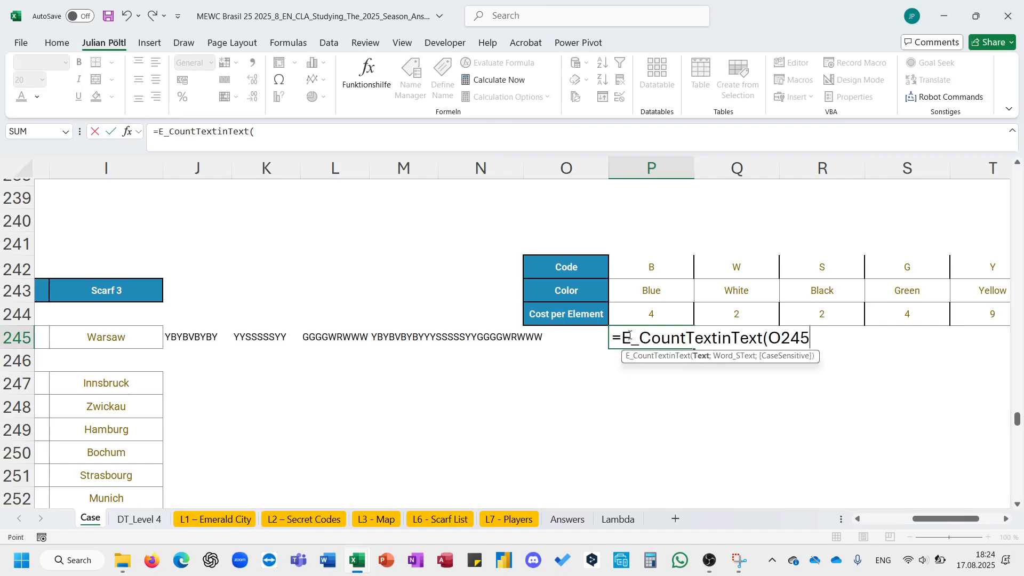
pyautogui.press('Left')
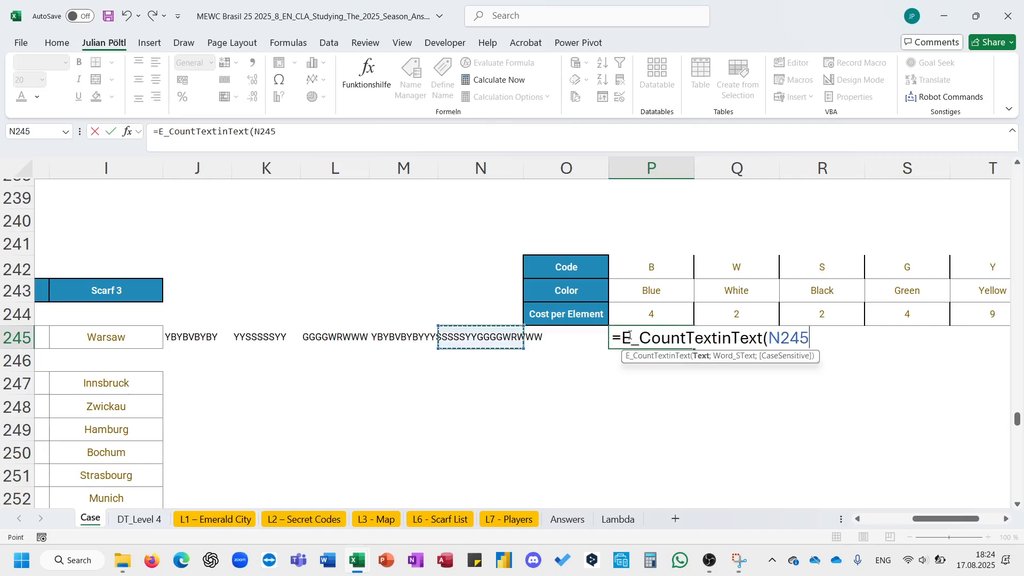
pyautogui.press('F4')
pyautogui.press('F4')
pyautogui.write(';')
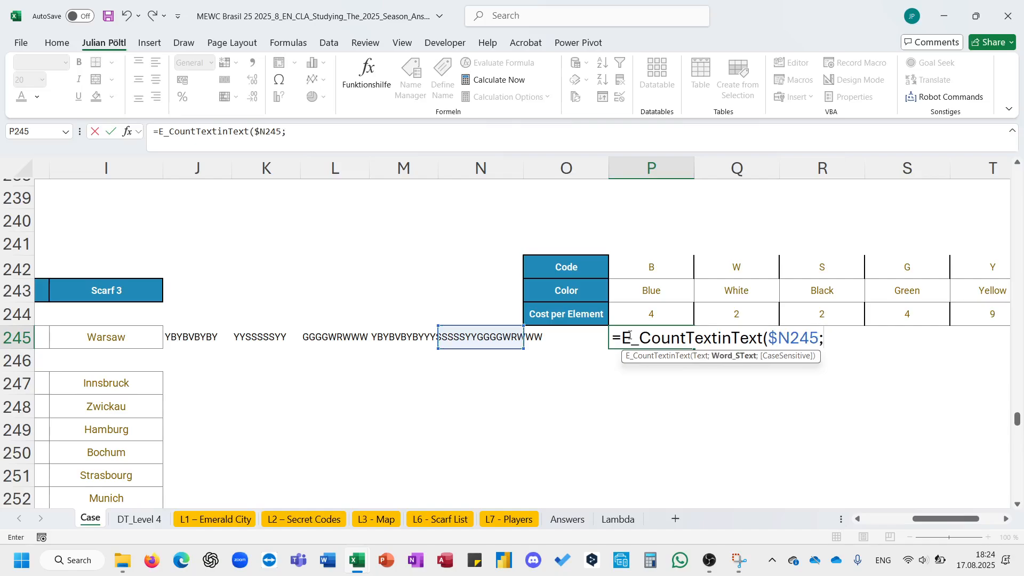
pyautogui.press('Up')
pyautogui.press('Up')
pyautogui.press('Up')
pyautogui.press('F4')
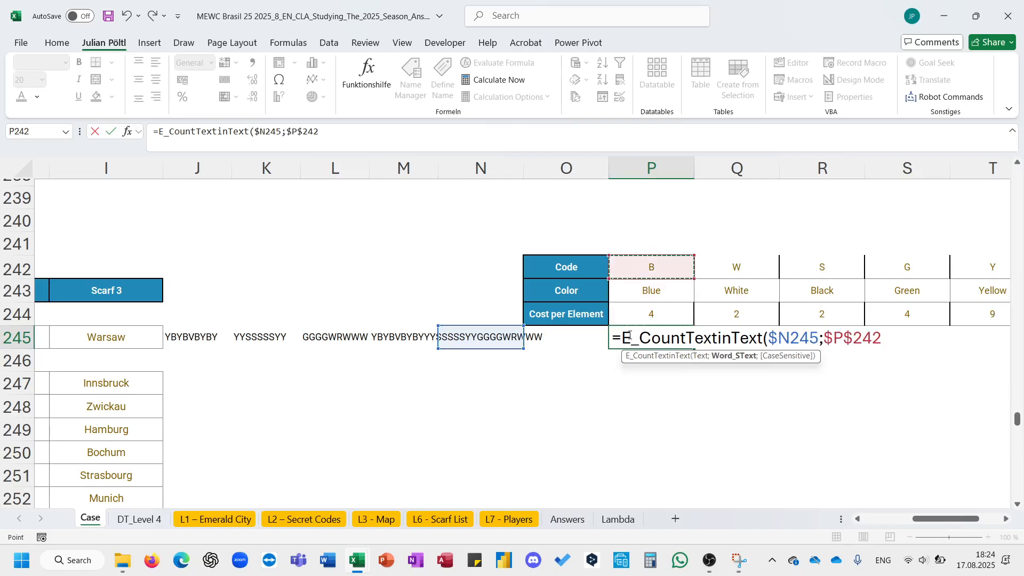
pyautogui.press('F4')
pyautogui.write(')')
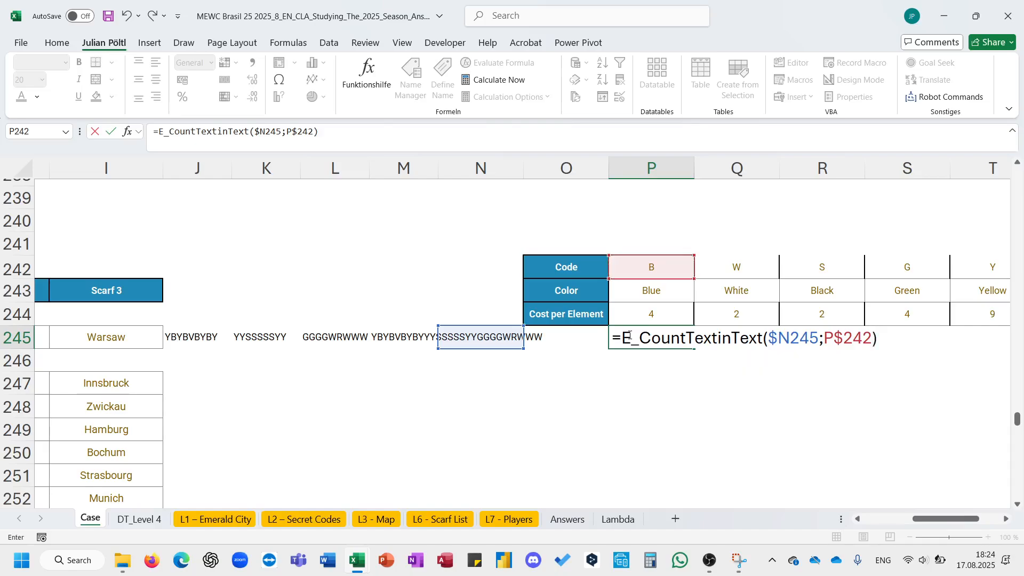
pyautogui.press('Return')
pyautogui.press('Up')
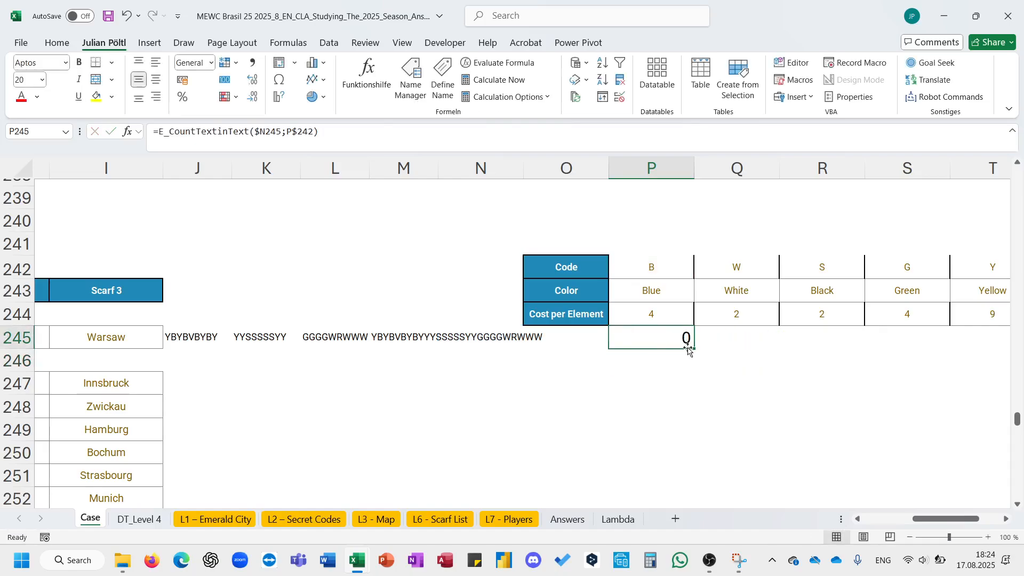
pyautogui.moveTo(693, 348); pyautogui.dragTo(970, 353)
# - Change the count formula's text reference to $M245 and fill it across the color columns to V245
pyautogui.hscroll(-2, 637, 382)
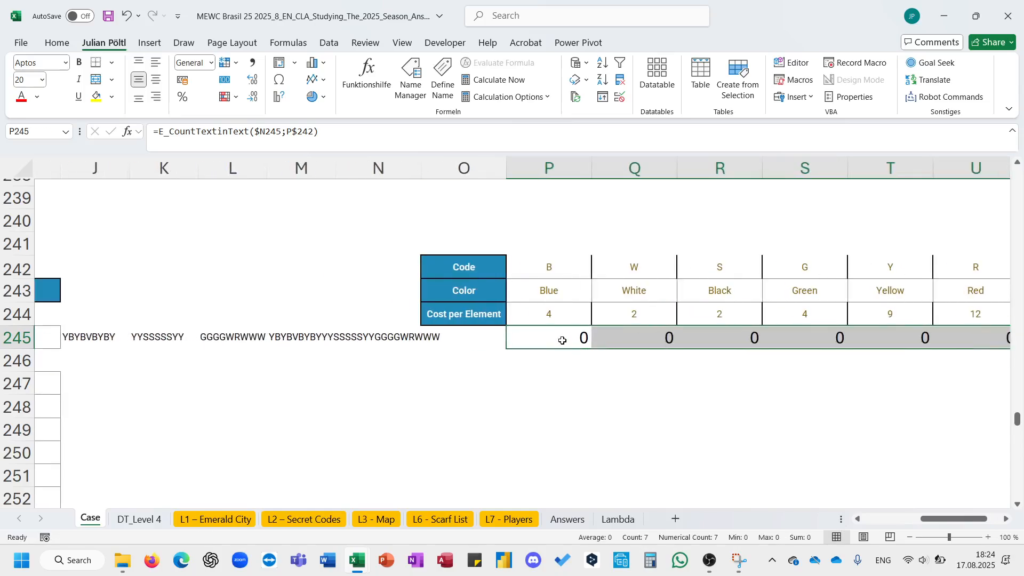
pyautogui.press('F2')
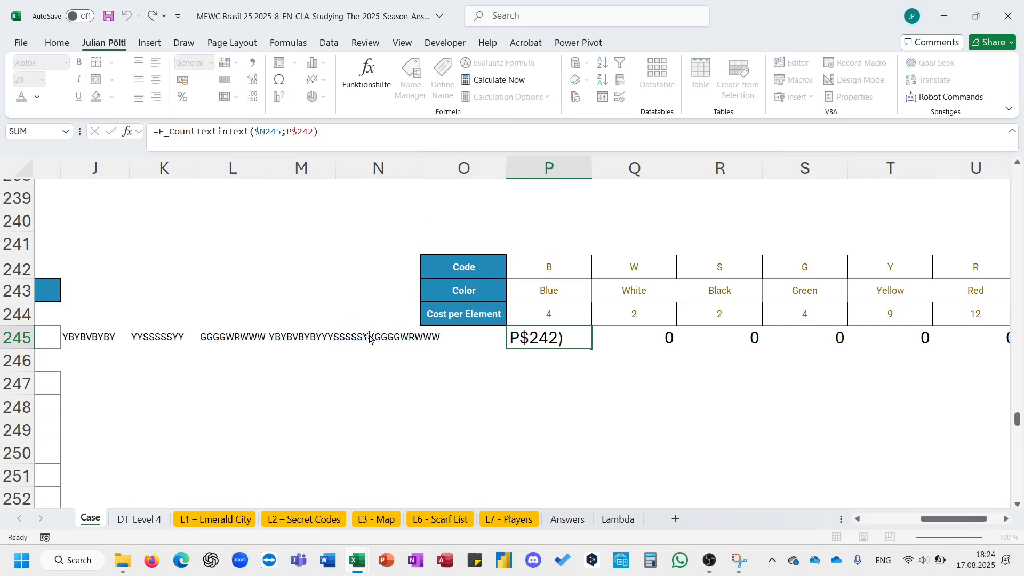
pyautogui.press('Escape')
pyautogui.click(317, 343)
pyautogui.click(540, 332)
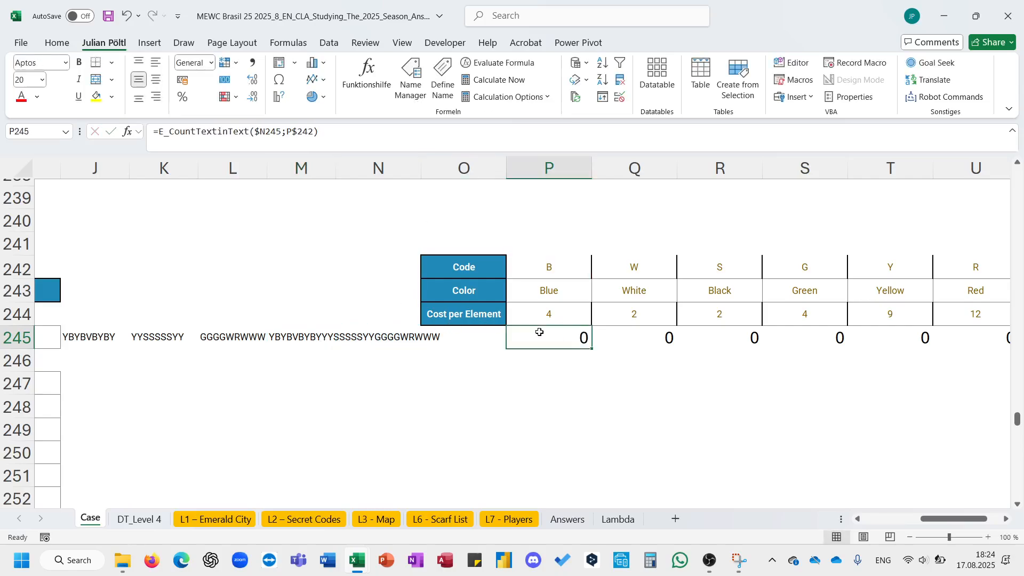
pyautogui.click(371, 146)
pyautogui.moveTo(372, 327); pyautogui.dragTo(304, 326)
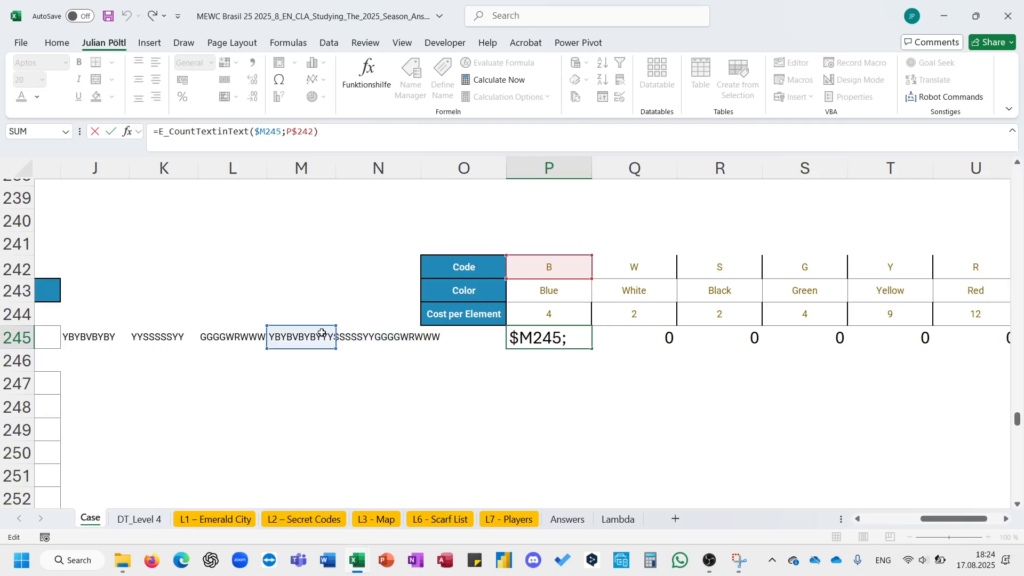
pyautogui.hotkey('ctrl', 'Return')
pyautogui.hotkey('ctrl', 'shift', 'Right')
pyautogui.hotkey('ctrl', 'r')
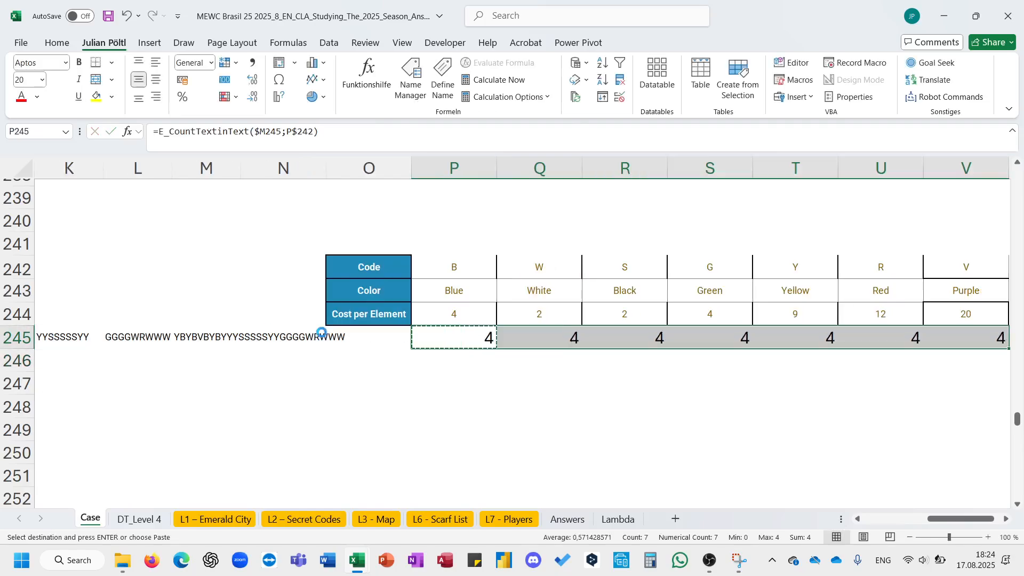
pyautogui.press('Left')
pyautogui.press('Right')
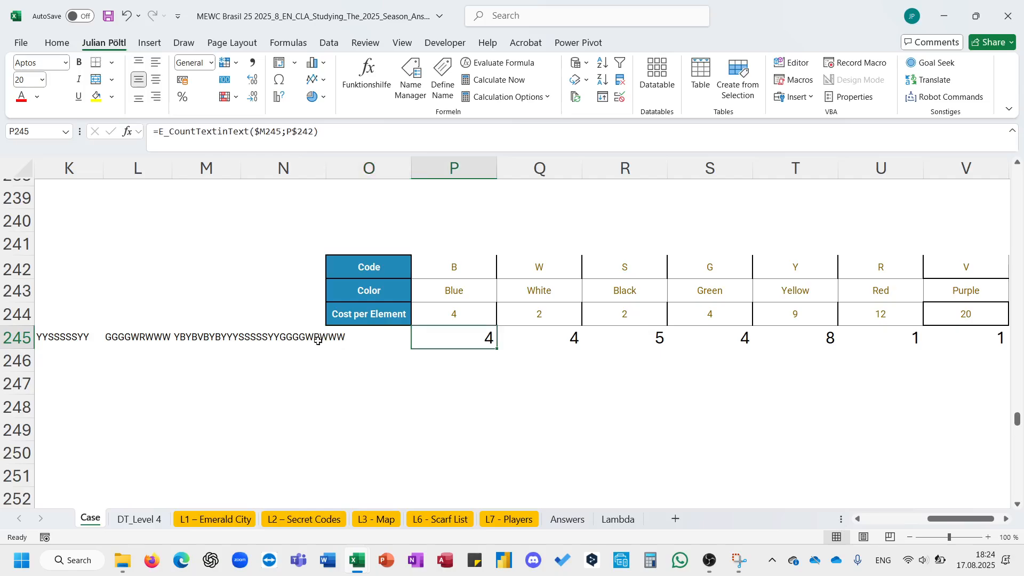
# - Multiply the count formula in P245 by the cost per element in P244
pyautogui.scroll(-1, 292, 351)
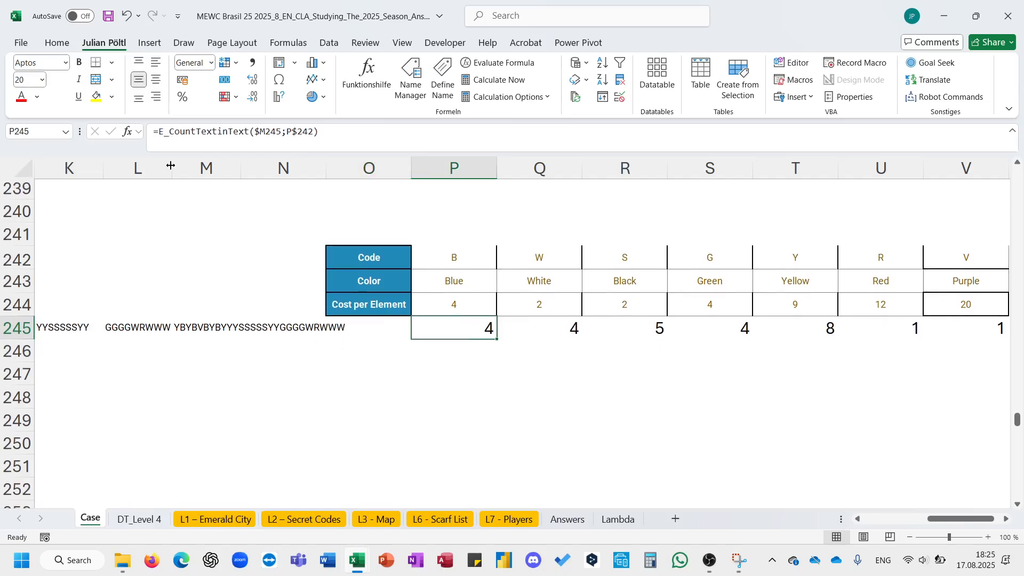
pyautogui.click(162, 140)
pyautogui.click(343, 136)
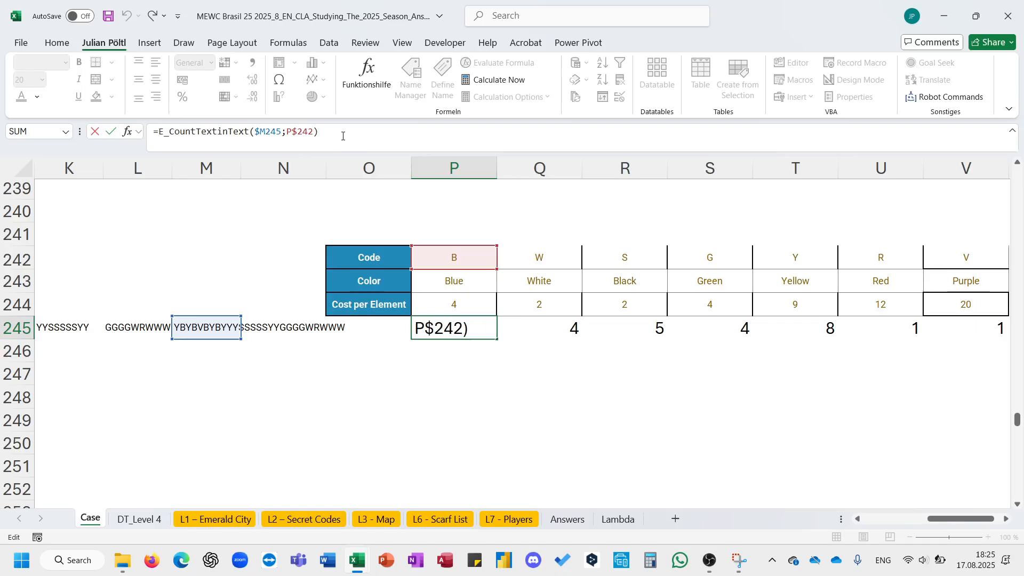
pyautogui.write('*')
pyautogui.click(434, 313)
pyautogui.hotkey('ctrl', 'Return')
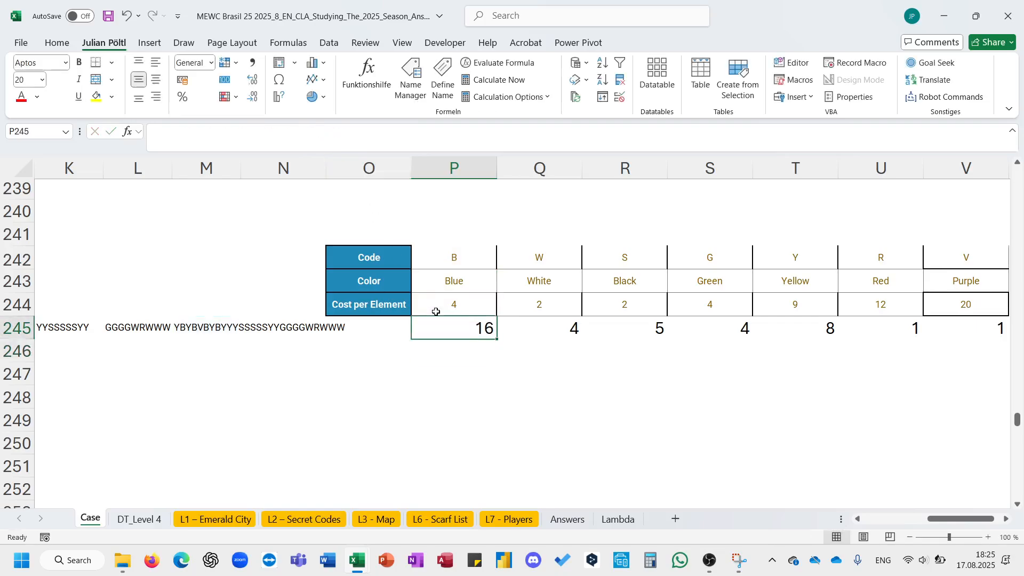
# - Extend the P245 formula with *(1-XLOOKUP(...)) using the color count as lookup value and $K$234:$K$237 as lookup array
pyautogui.click(163, 137)
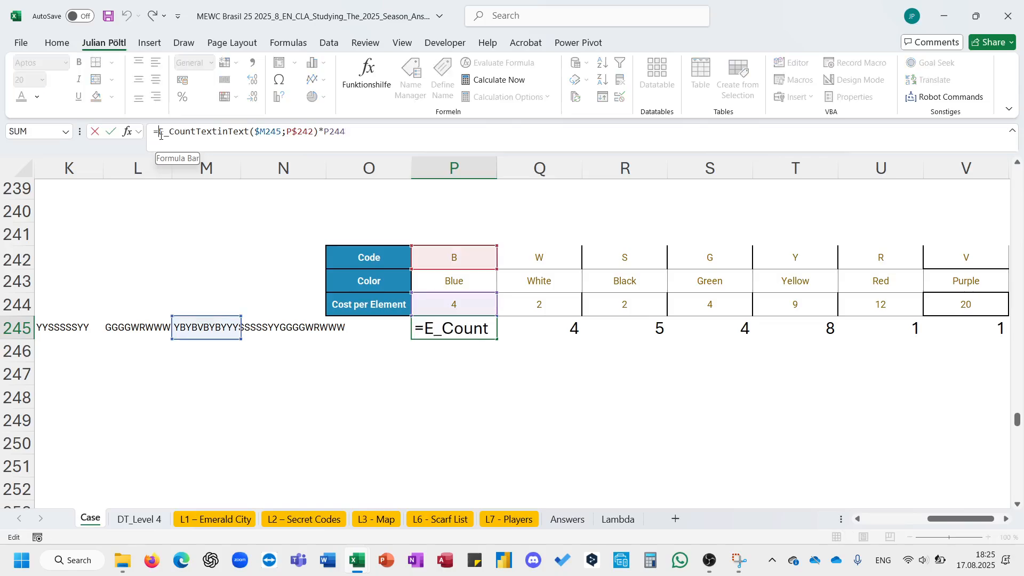
pyautogui.moveTo(317, 135); pyautogui.dragTo(188, 129)
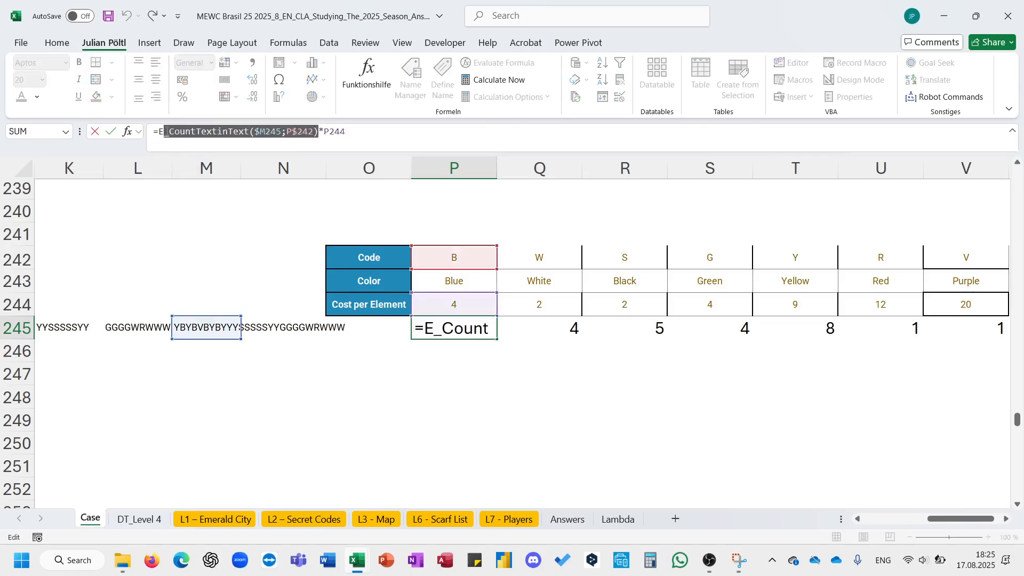
pyautogui.click(383, 131)
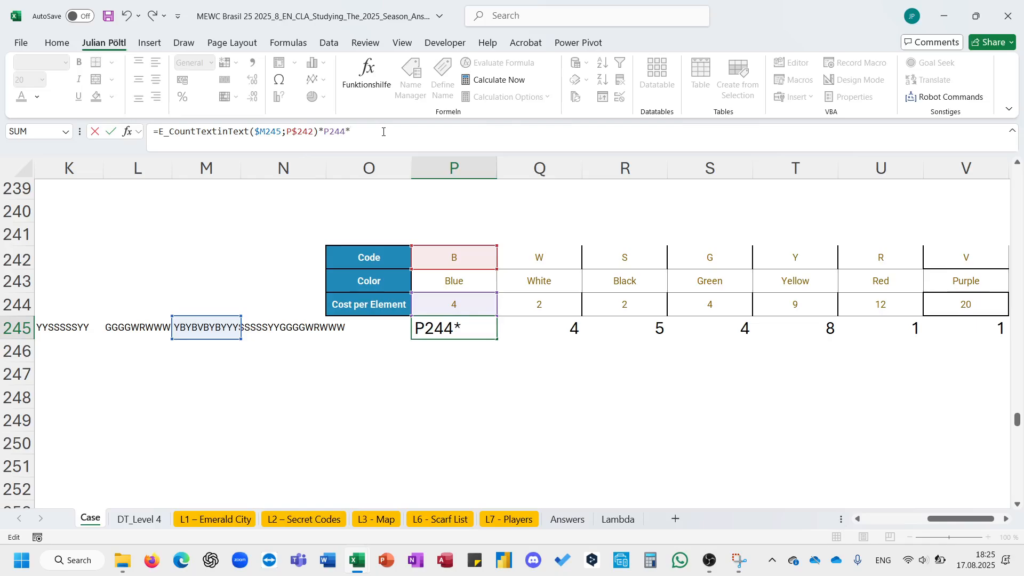
pyautogui.write('*(1-xl')
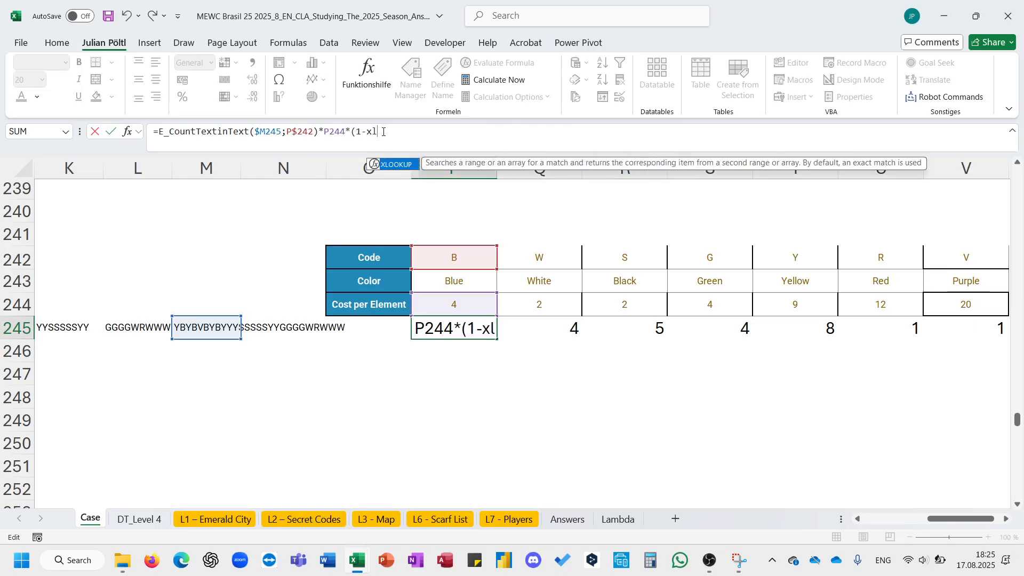
pyautogui.press('Tab')
pyautogui.write('E_CountTextinText($M245;P$242)')
pyautogui.write(';')
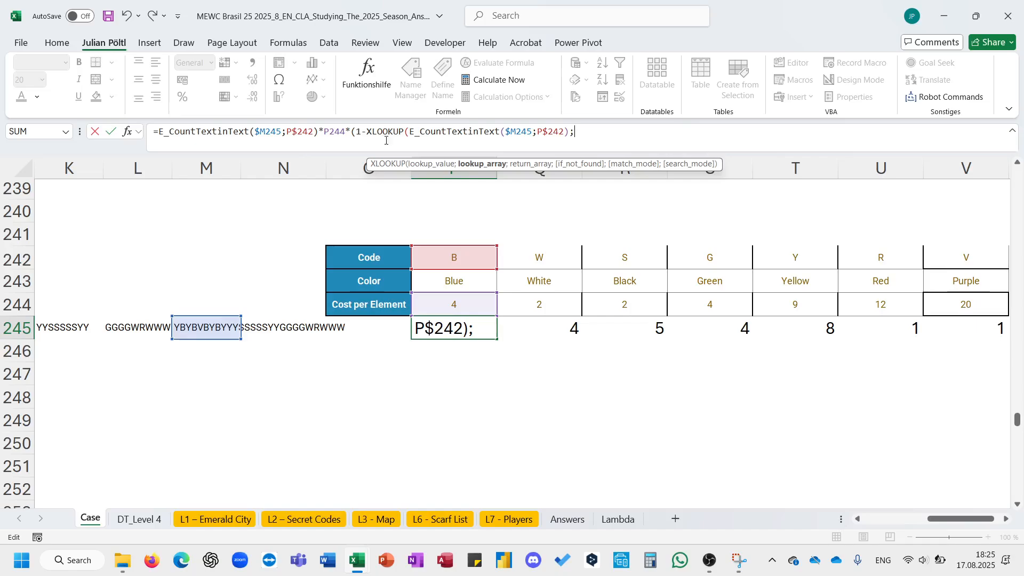
pyautogui.scroll(4, 414, 208)
pyautogui.hscroll(-3, 405, 233)
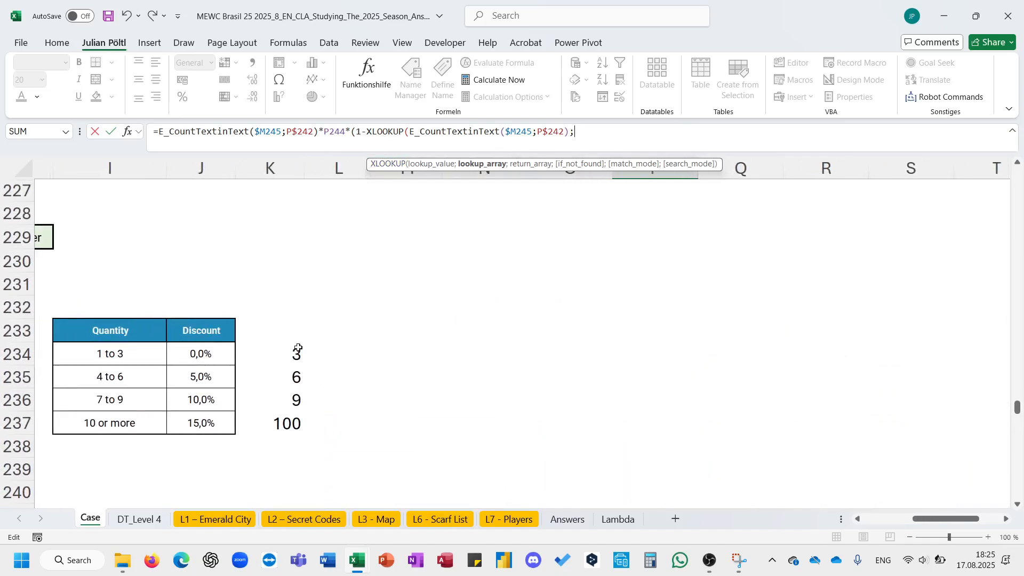
pyautogui.moveTo(298, 349); pyautogui.dragTo(288, 421)
pyautogui.press('F4')
pyautogui.write(';')
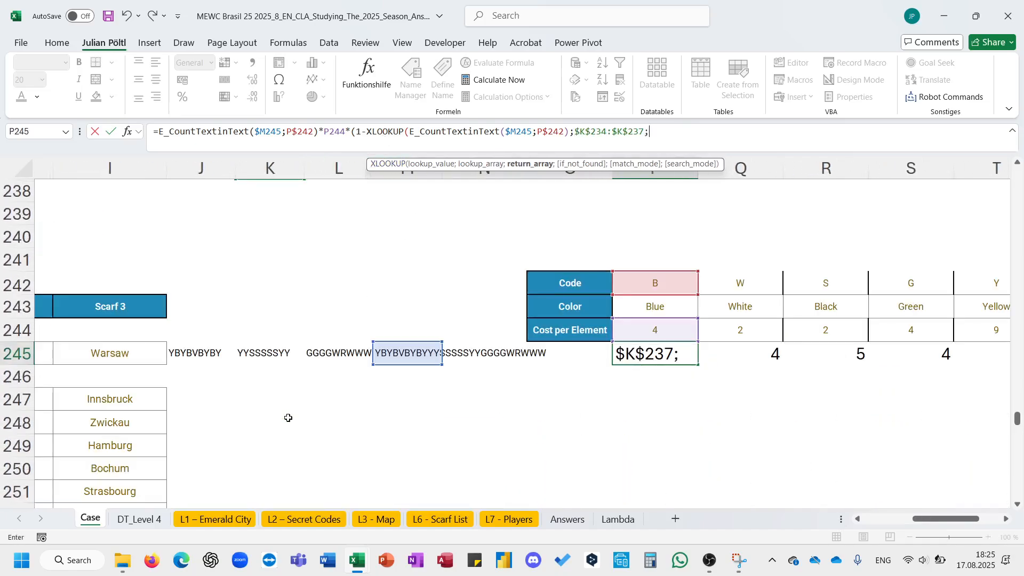
# - Complete the XLOOKUP with return array $J$234:$J$237 and match mode 1 (exact or next larger)
pyautogui.scroll(3, 247, 328)
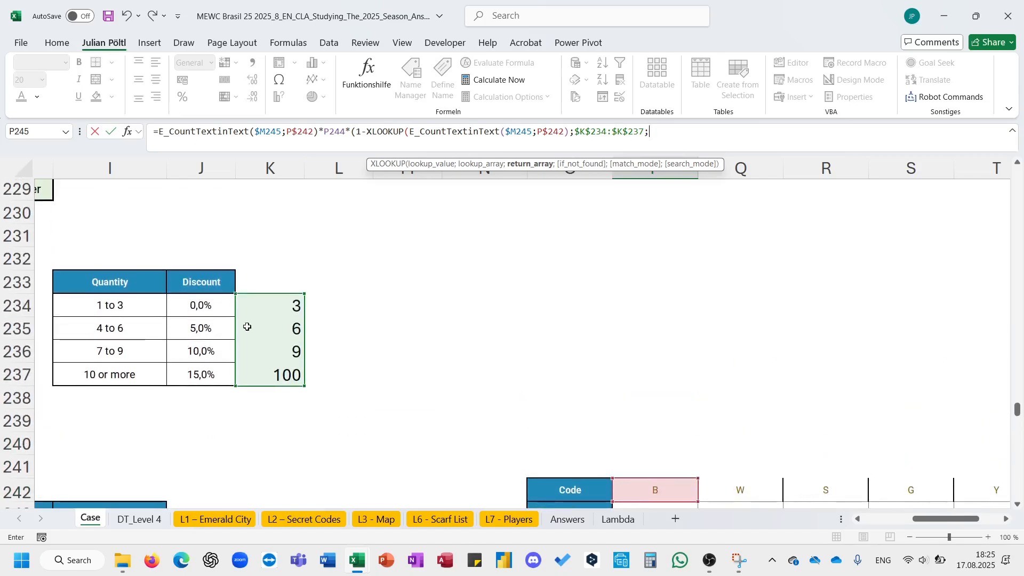
pyautogui.moveTo(216, 307); pyautogui.dragTo(219, 376)
pyautogui.press('F4')
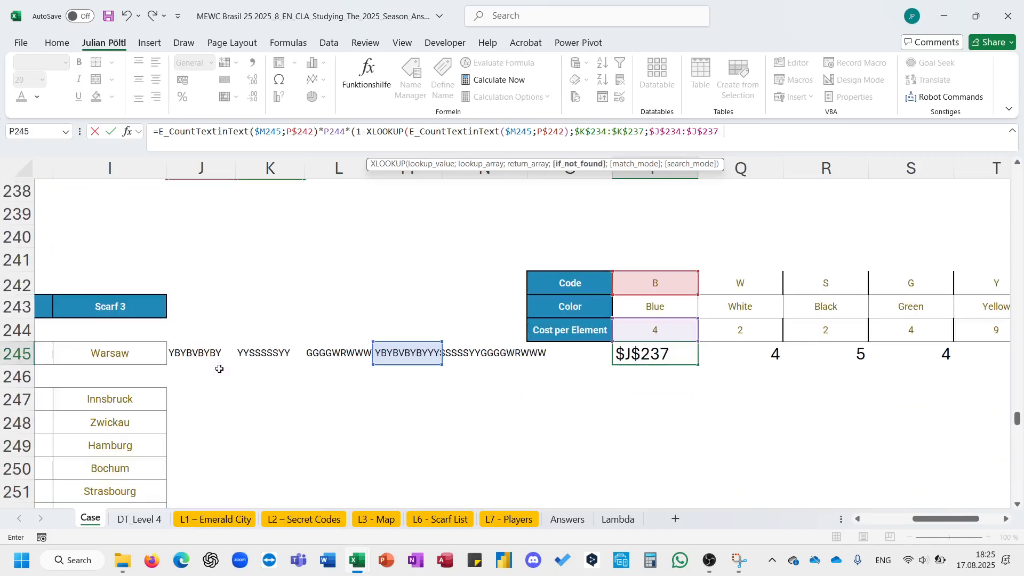
pyautogui.write(';;2')
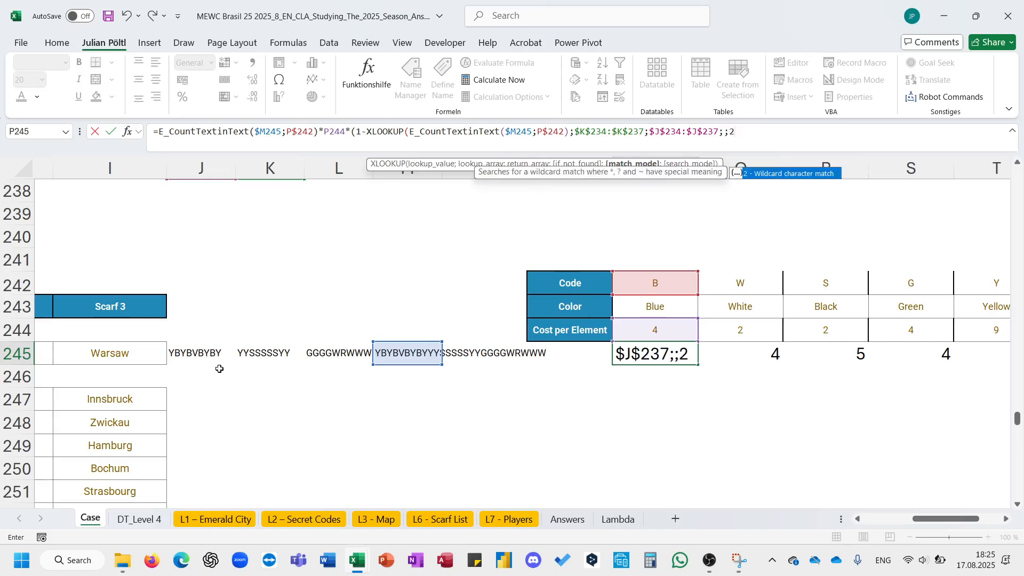
pyautogui.press('BackSpace')
pyautogui.press('Down')
pyautogui.press('Down')
pyautogui.write('1')
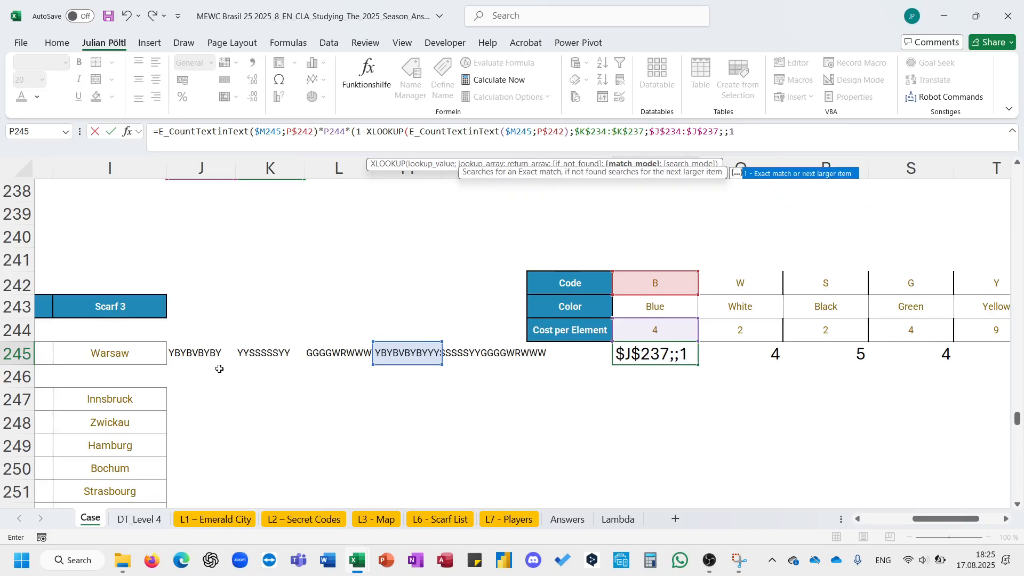
pyautogui.write(')')
pyautogui.press('Return')
pyautogui.press('Up')
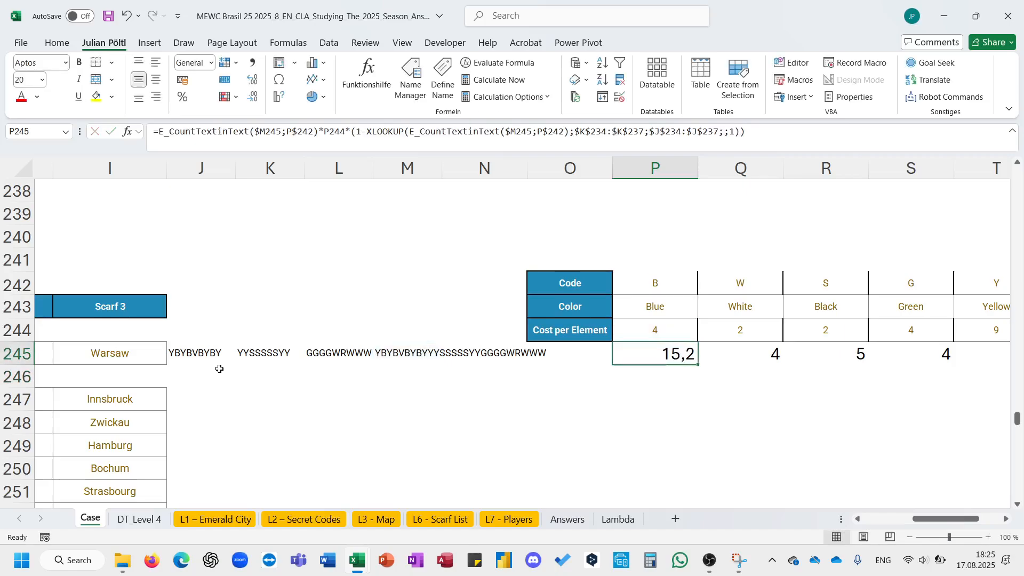
# - Copy the discounted color cost formula from P245 across to V245
pyautogui.moveTo(697, 369); pyautogui.dragTo(880, 368)
pyautogui.hscroll(-6, 542, 377)
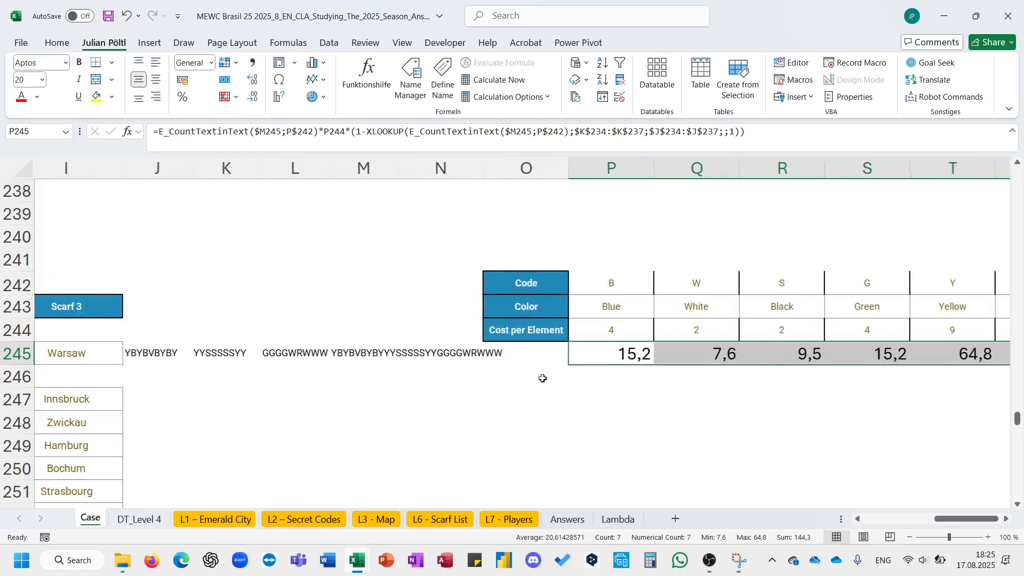
pyautogui.hscroll(5, 322, 373)
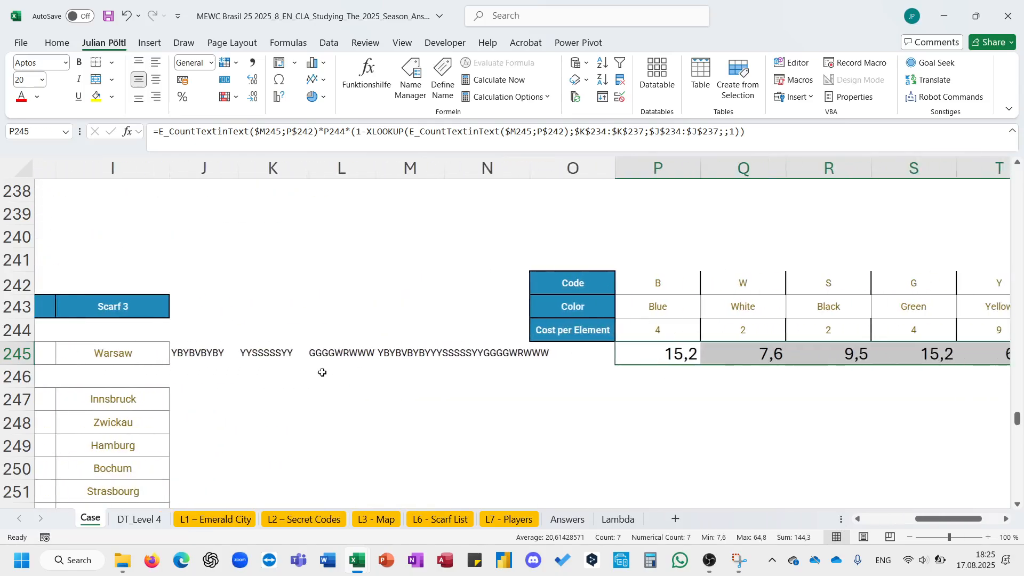
pyautogui.hscroll(-1, 323, 372)
# - Fill the scarf strings and color cost formulas in J245:V245 down through all city rows
pyautogui.click(309, 349)
pyautogui.hotkey('shift', 'Right')
pyautogui.hotkey('shift', 'Right')
pyautogui.hotkey('shift', 'Right')
pyautogui.hotkey('shift', 'Right')
pyautogui.hotkey('shift', 'Right')
pyautogui.hotkey('shift', 'Right')
pyautogui.hotkey('shift', 'Right')
pyautogui.hotkey('shift', 'Right')
pyautogui.hotkey('shift', 'Right')
pyautogui.hotkey('shift', 'Right')
pyautogui.hotkey('shift', 'Right')
pyautogui.hotkey('shift', 'Right')
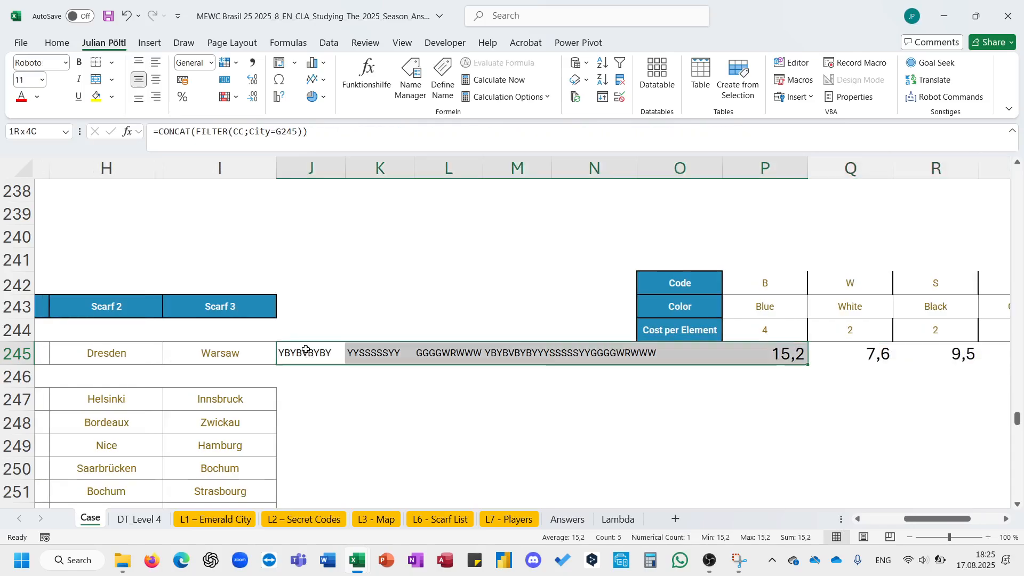
pyautogui.hscroll(4, 401, 367)
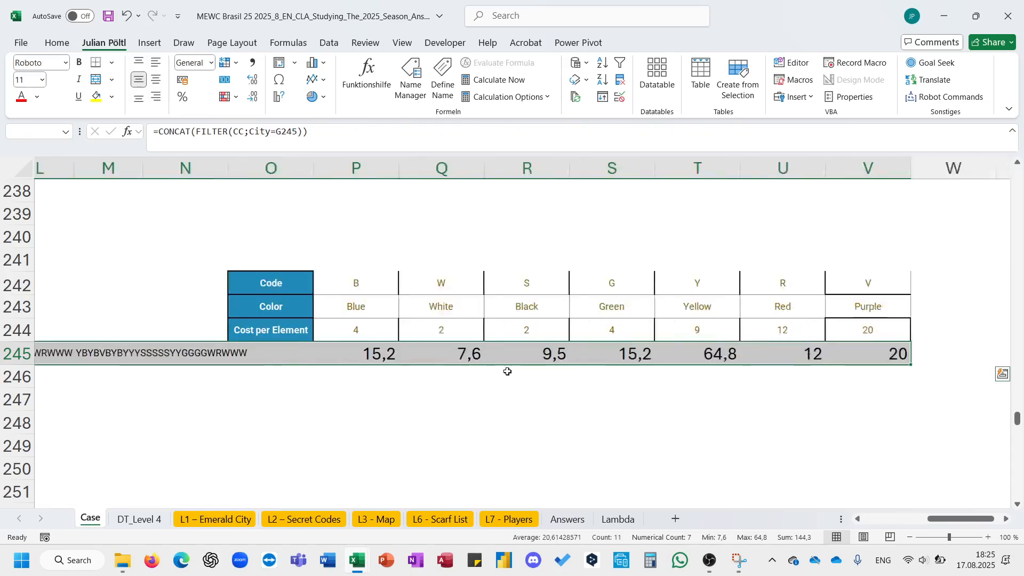
pyautogui.moveTo(741, 369); pyautogui.dragTo(740, 434)
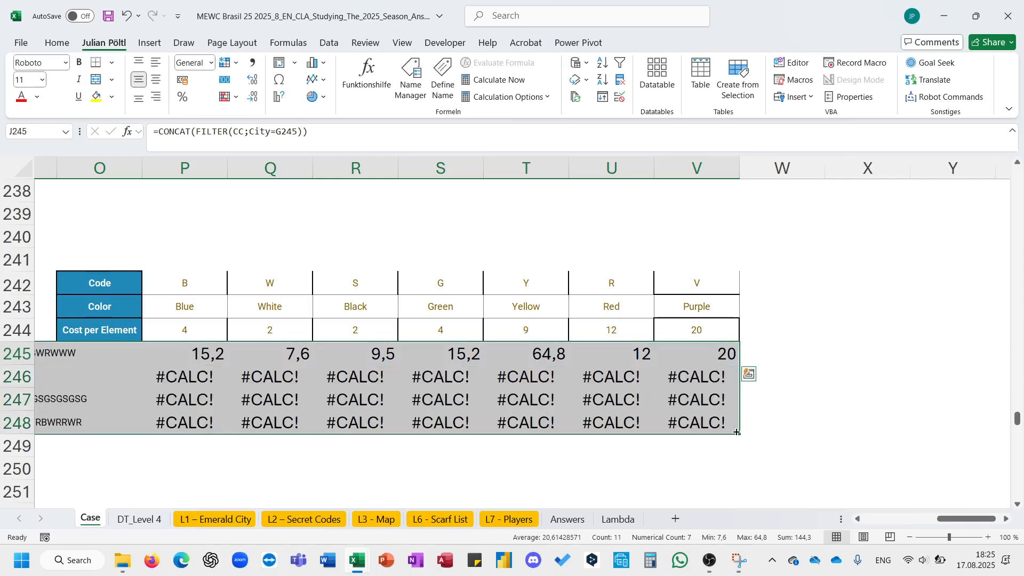
pyautogui.doubleClick(741, 434)
# - Clear the error formulas from the blank row 246 between J246 and M246
pyautogui.hscroll(-6, 480, 405)
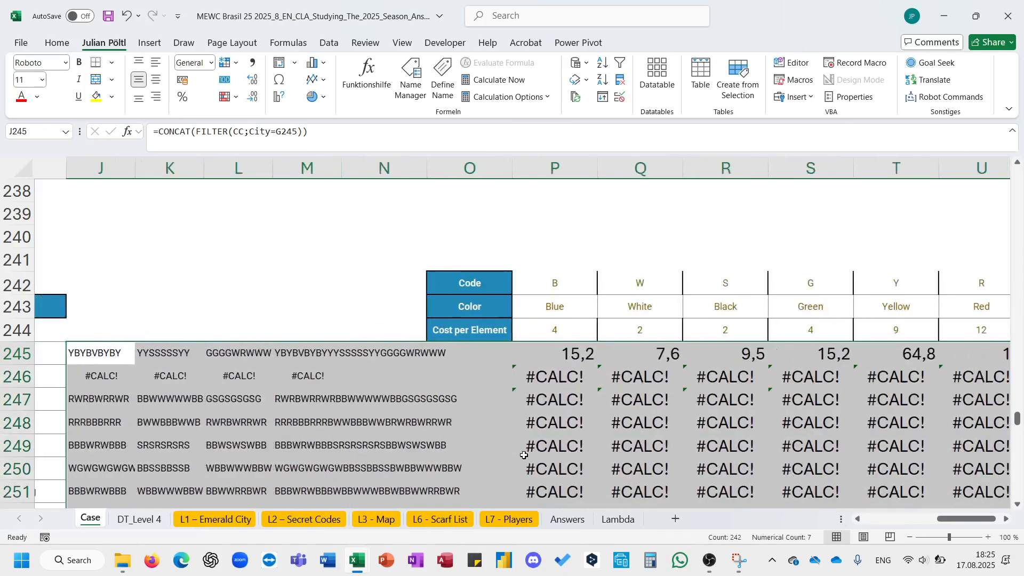
pyautogui.click(188, 370)
pyautogui.hotkey('ctrl', 'c')
pyautogui.hotkey('shift', 'Right')
pyautogui.hotkey('shift', 'Right')
pyautogui.hotkey('shift', 'Right')
pyautogui.hotkey('shift', 'Right')
pyautogui.hotkey('shift', 'Right')
pyautogui.hotkey('shift', 'Right')
pyautogui.hotkey('shift', 'Right')
pyautogui.hotkey('shift', 'Right')
pyautogui.hotkey('shift', 'Right')
pyautogui.hotkey('shift', 'Right')
pyautogui.hotkey('shift', 'Right')
pyautogui.hotkey('shift', 'Right')
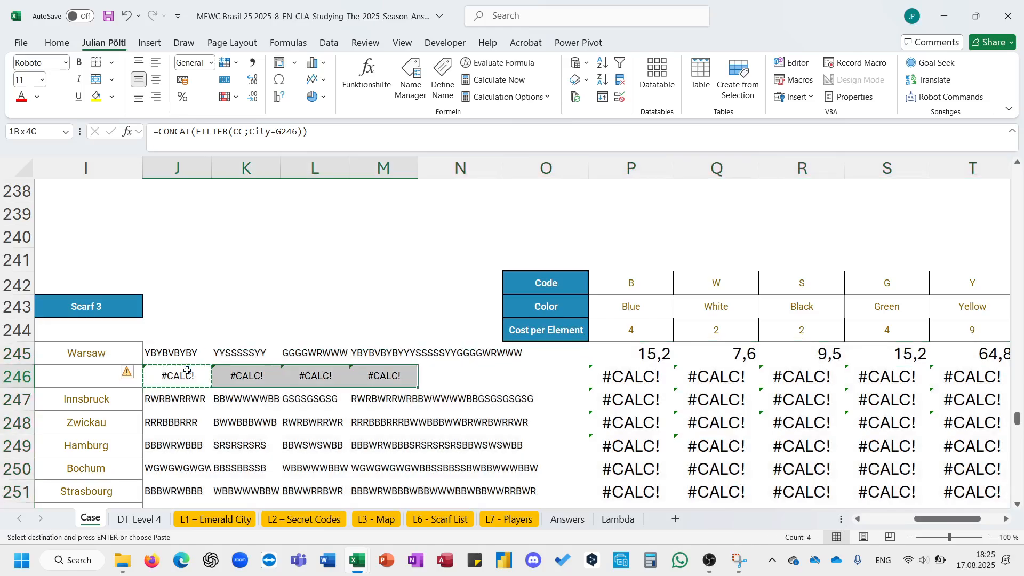
pyautogui.press('Delete')
# - Inspect the copied cost formula in P247 against the original in P245
pyautogui.hscroll(-3, 185, 366)
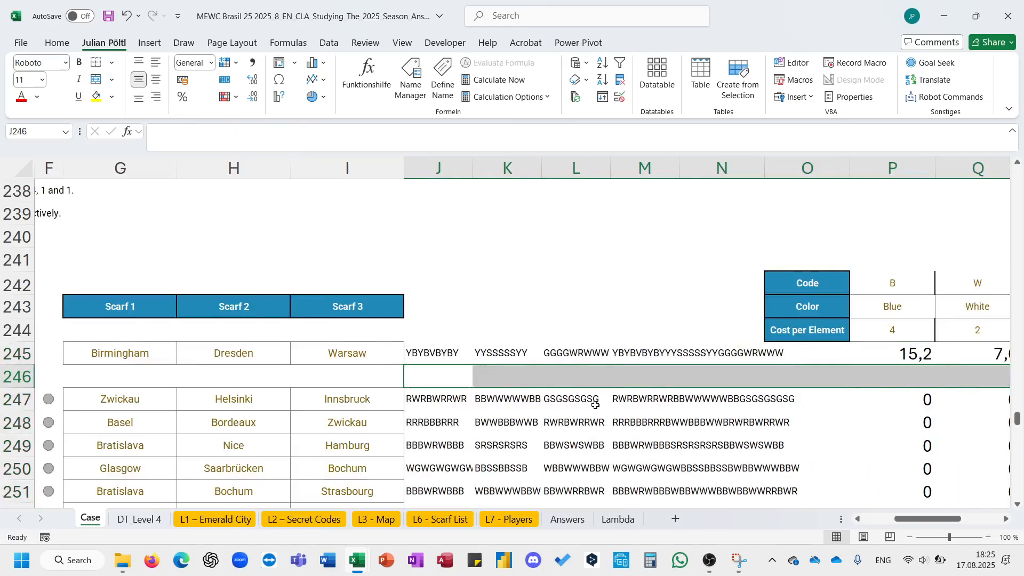
pyautogui.hscroll(2, 635, 400)
pyautogui.click(638, 398)
pyautogui.click(368, 128)
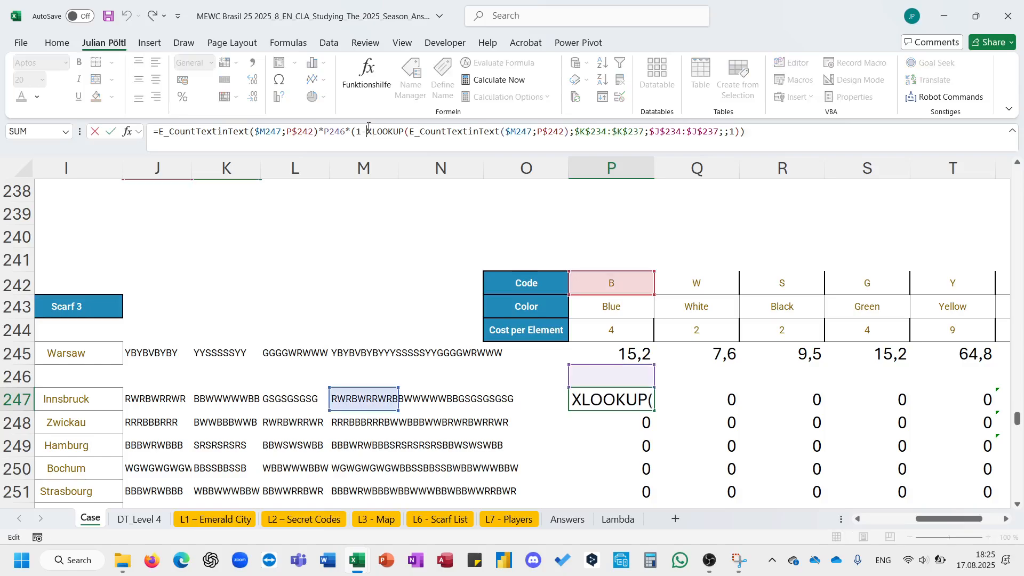
pyautogui.press('Escape')
pyautogui.click(614, 352)
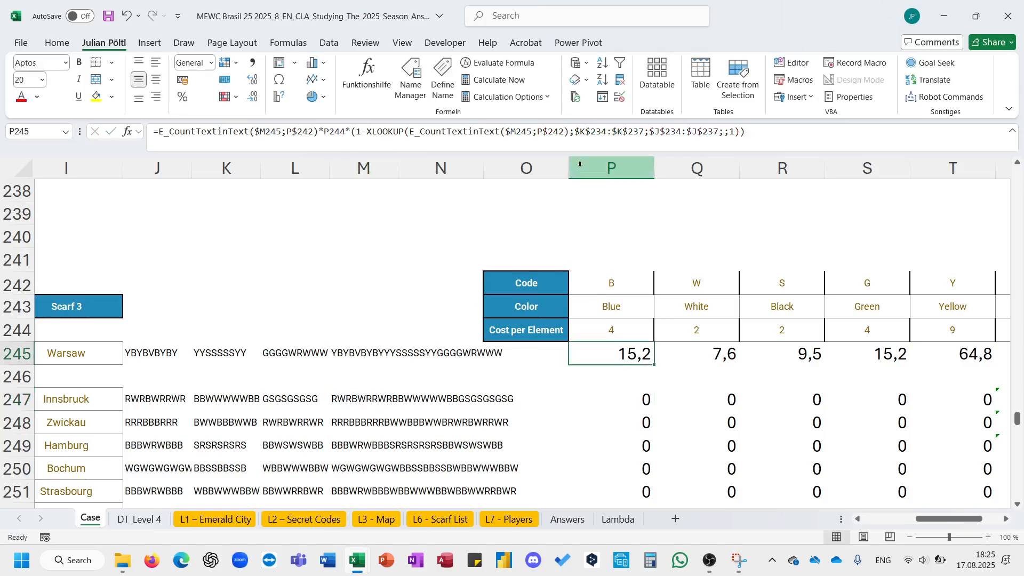
# - Adjust the anchoring of the cost-per-element reference P$244 in P245's discounted cost formula
pyautogui.click(330, 131)
pyautogui.press('F4')
pyautogui.press('F4')
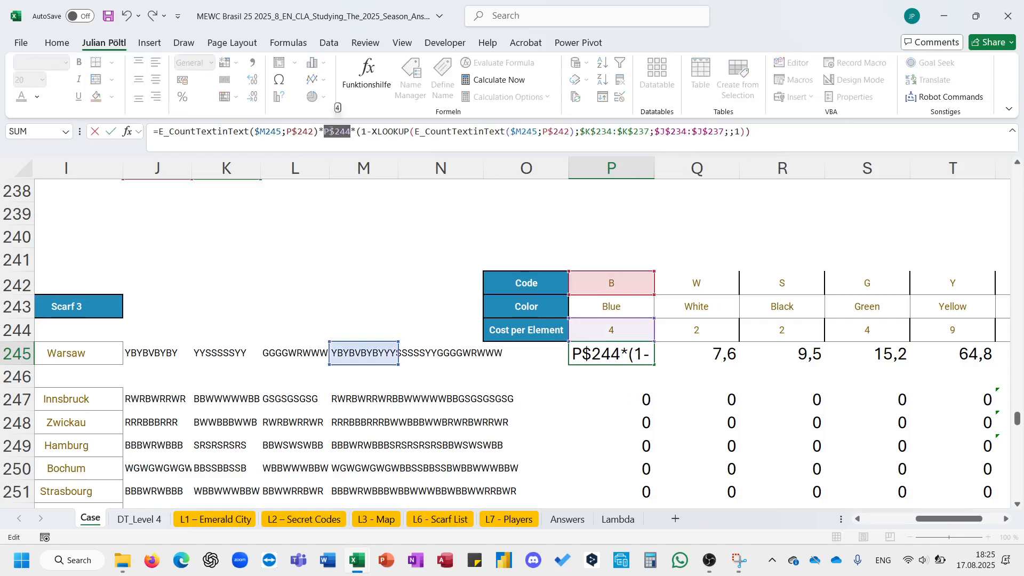
pyautogui.press('Return')
# - Copy the color cost formulas P245:V245 and paste them over all city rows from P247 through V266
pyautogui.press('Up')
pyautogui.hotkey('ctrl', 'c')
pyautogui.hotkey('ctrl', 'shift', 'Right')
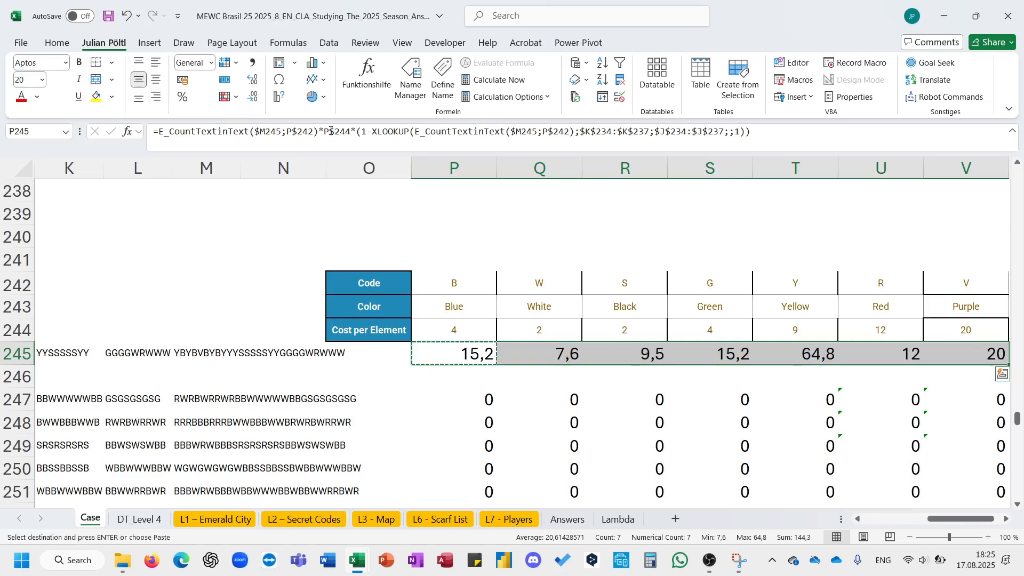
pyautogui.press('Down')
pyautogui.press('Down')
pyautogui.hotkey('ctrl', 'shift', 'Down')
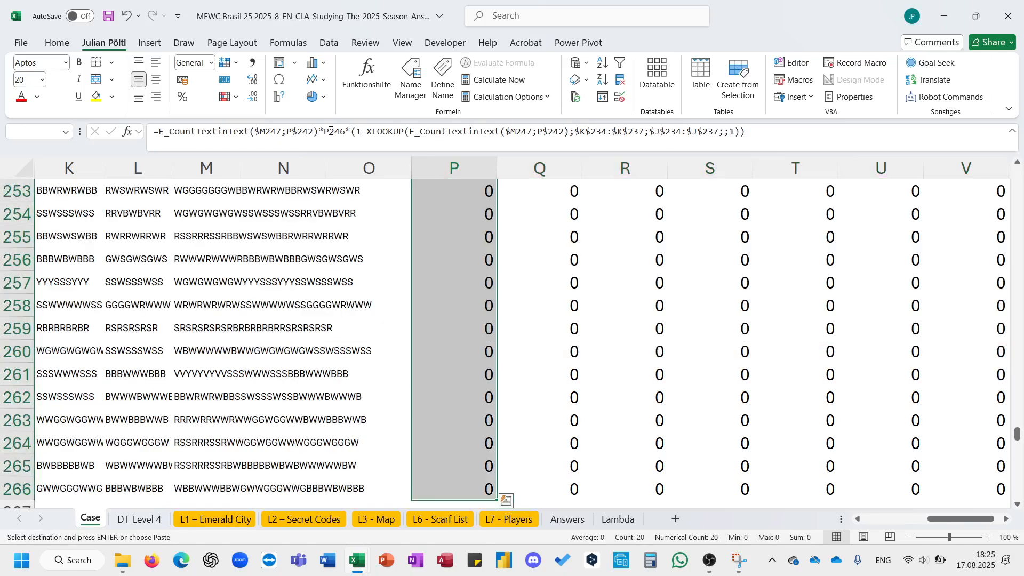
pyautogui.hotkey('ctrl', 'shift', 'Right')
pyautogui.hotkey('ctrl', 'v')
pyautogui.press('Escape')
# - Enter =ROUNDUP(SUM(P245:V245);) in answer cell E245 to total the rounded-up color costs
pyautogui.hscroll(-5, 467, 230)
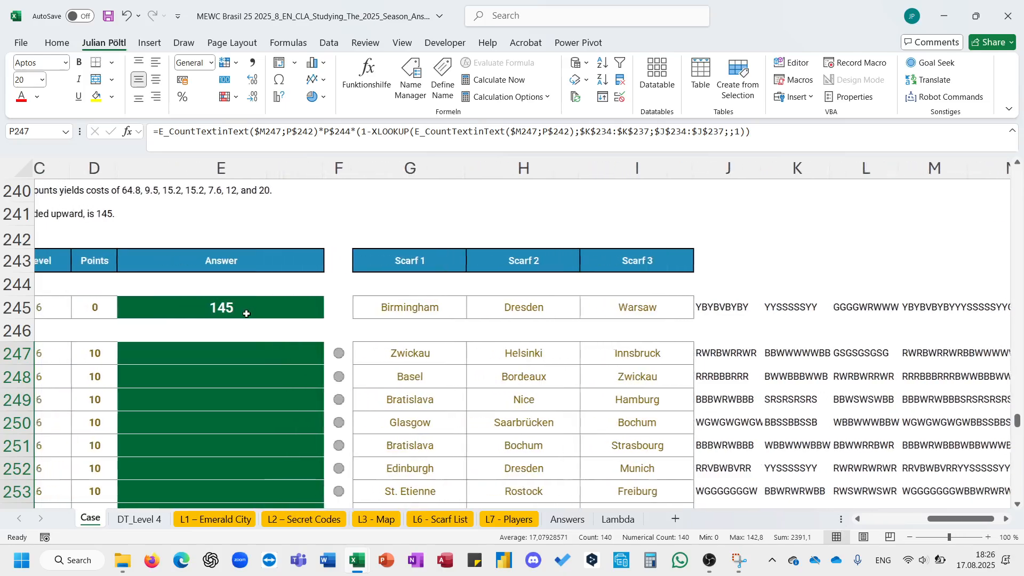
pyautogui.hscroll(-3, 243, 308)
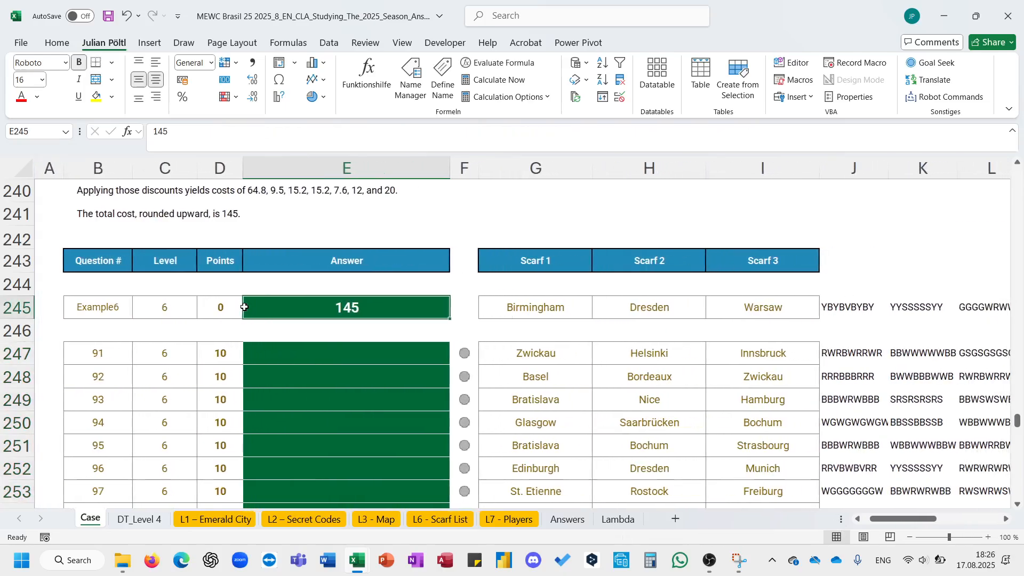
pyautogui.click(245, 308)
pyautogui.write('=roun')
pyautogui.press('Down')
pyautogui.press('Down')
pyautogui.press('Tab')
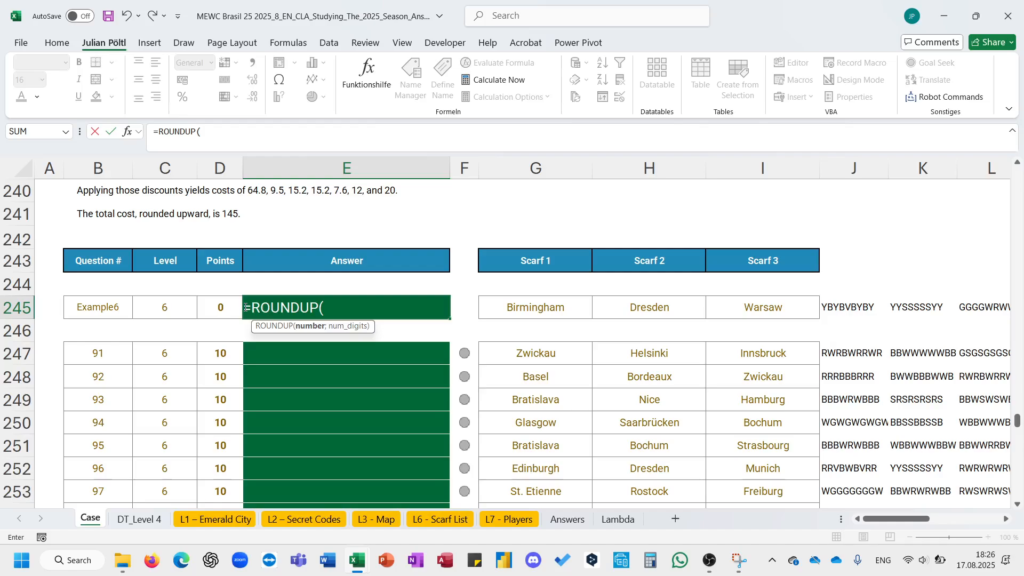
pyautogui.write('sum')
pyautogui.press('Tab')
pyautogui.hscroll(5, 542, 355)
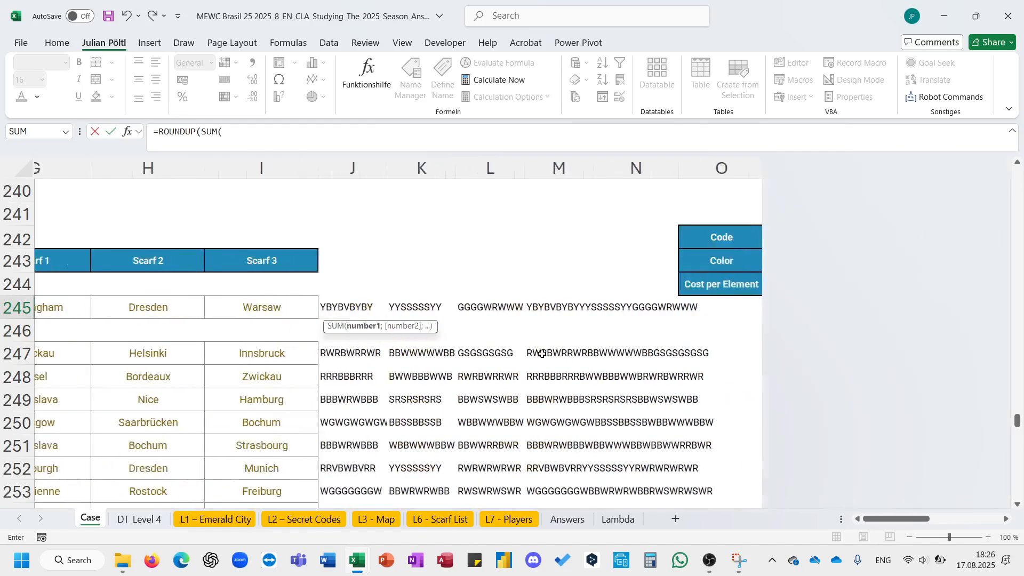
pyautogui.hscroll(-4, 541, 354)
pyautogui.hscroll(6, 542, 355)
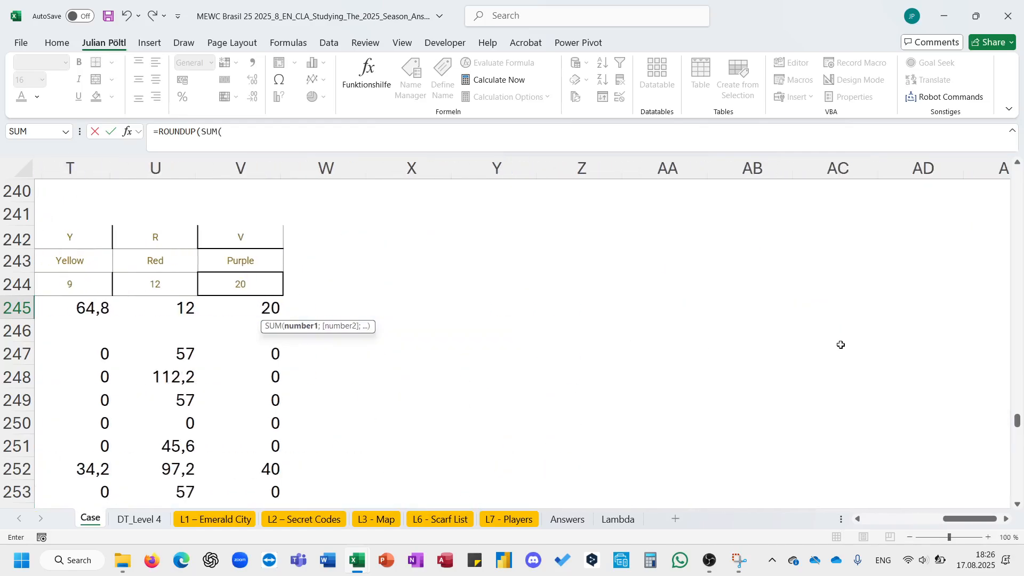
pyautogui.hscroll(-3, 841, 345)
pyautogui.hscroll(-1, 841, 345)
pyautogui.click(341, 308)
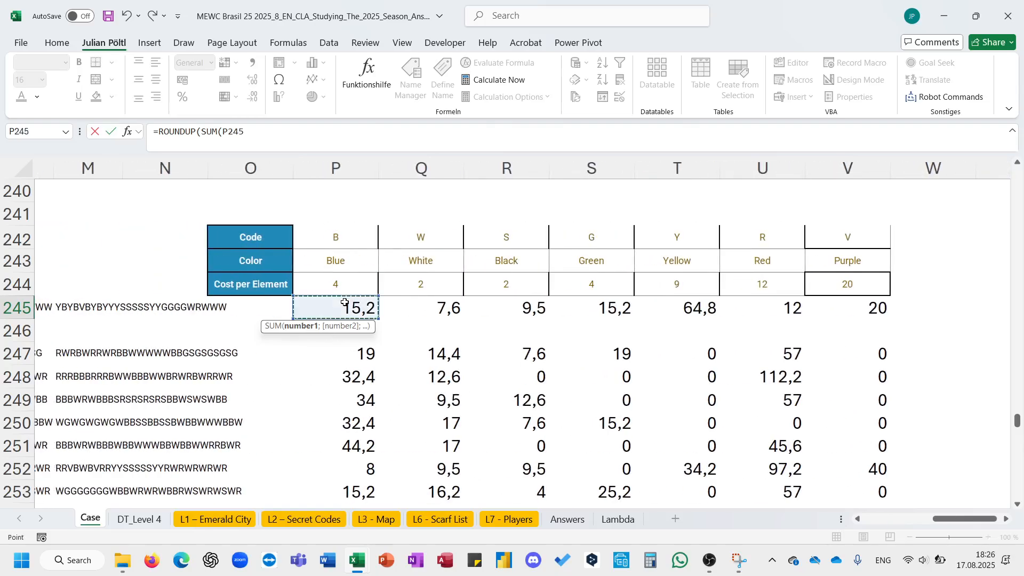
pyautogui.hotkey('ctrl', 'shift', 'Right')
pyautogui.write(');')
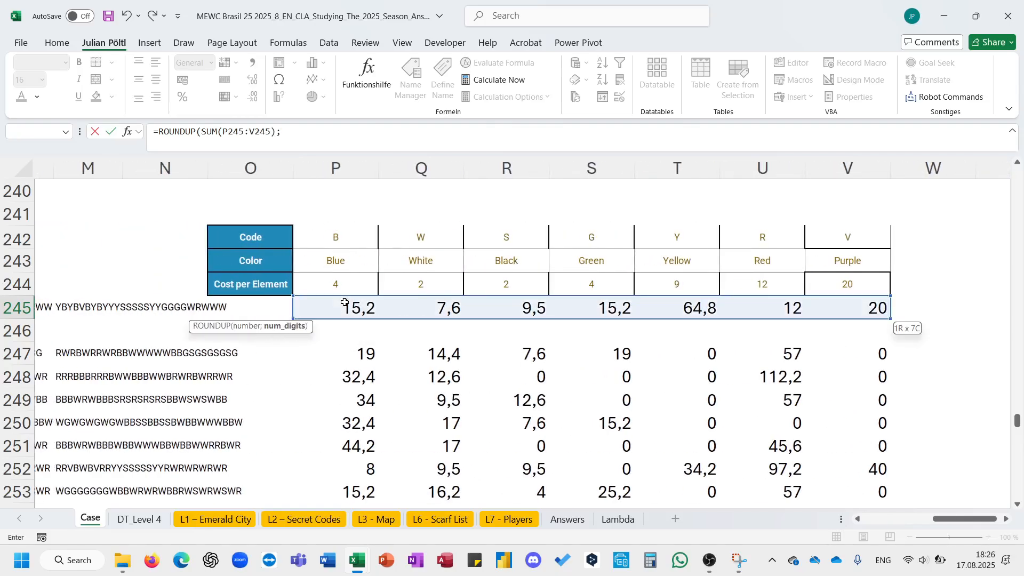
pyautogui.write(')')
pyautogui.press('Return')
# - Copy the answer formula from E245 into E247 and fill it down through all Level 6 questions
pyautogui.press('Up')
pyautogui.hotkey('ctrl', 'c')
pyautogui.press('Down')
pyautogui.press('Down')
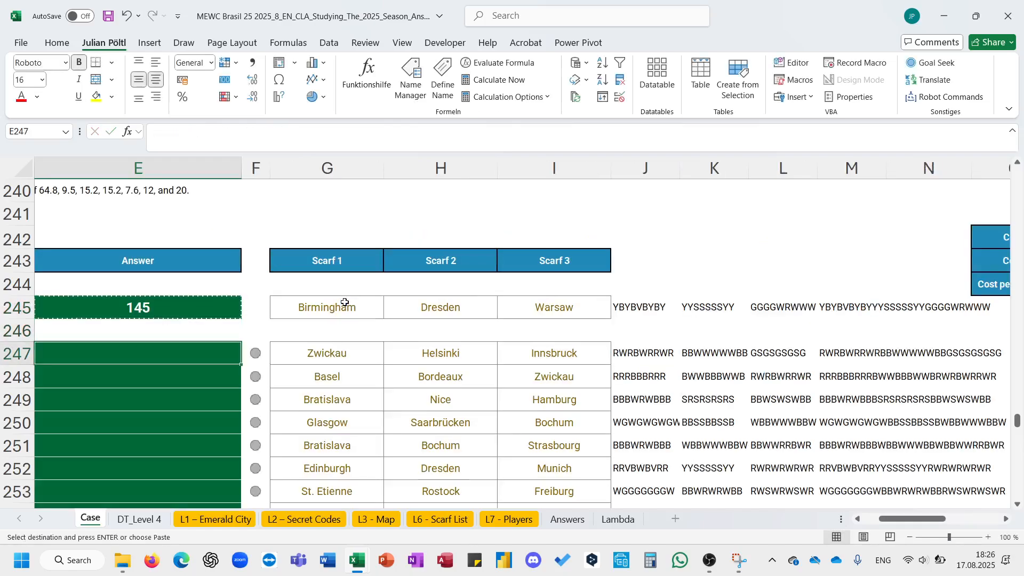
pyautogui.press('Down')
pyautogui.hotkey('ctrl', 'v')
pyautogui.click(224, 350)
pyautogui.hotkey('ctrl', 'v')
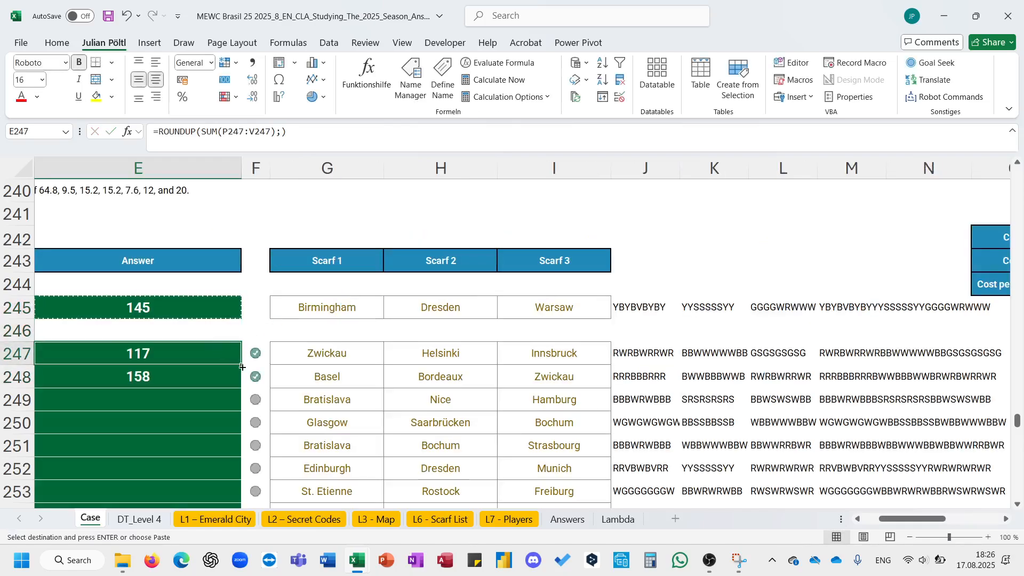
pyautogui.press('Down')
pyautogui.hotkey('ctrl', 'Left')
pyautogui.click(364, 376)
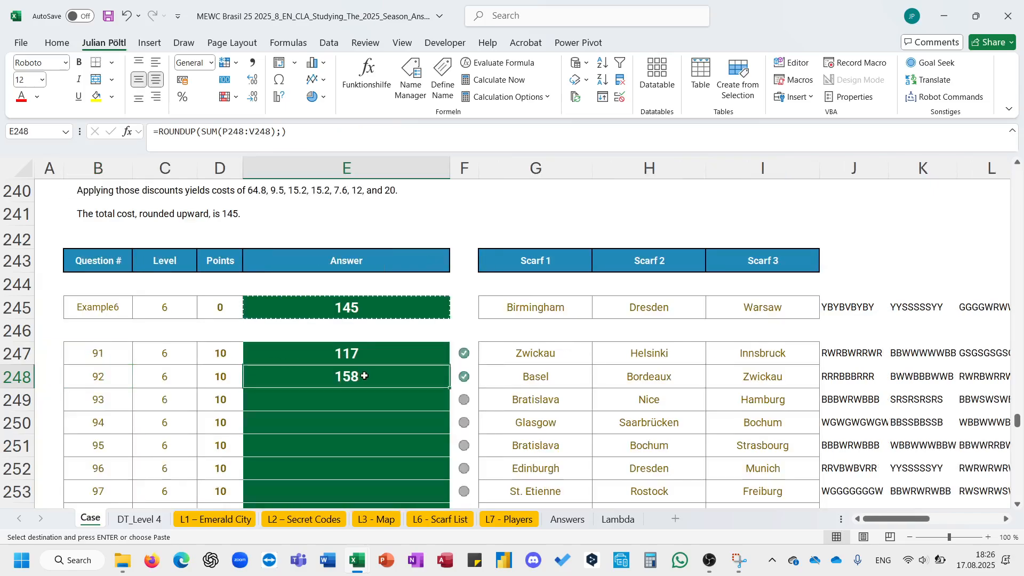
pyautogui.doubleClick(449, 387)
# - Add a new blank worksheet for collecting the Level 7 player answers
pyautogui.scroll(-8, 449, 392)
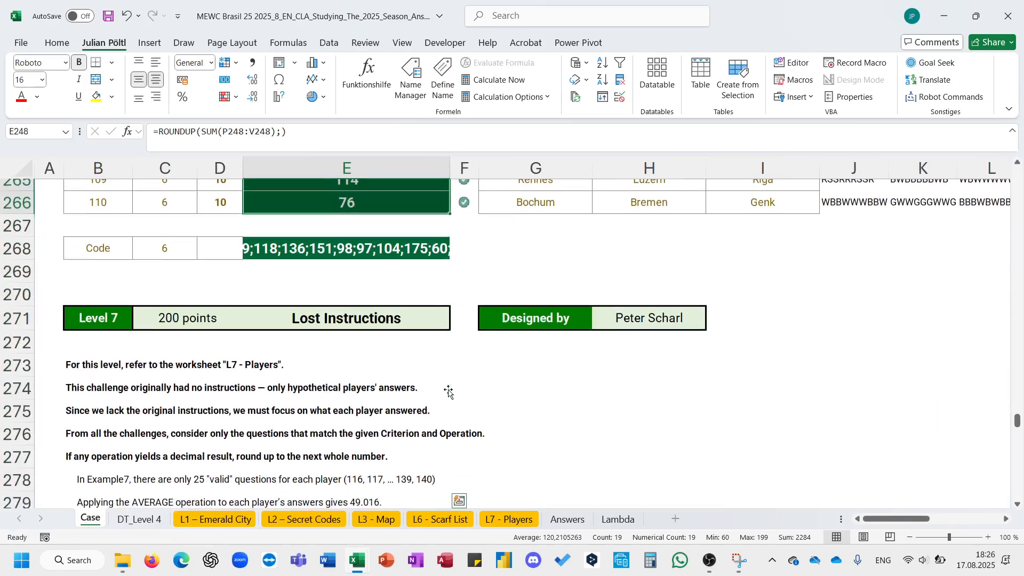
pyautogui.scroll(-3, 448, 392)
pyautogui.scroll(-1, 448, 391)
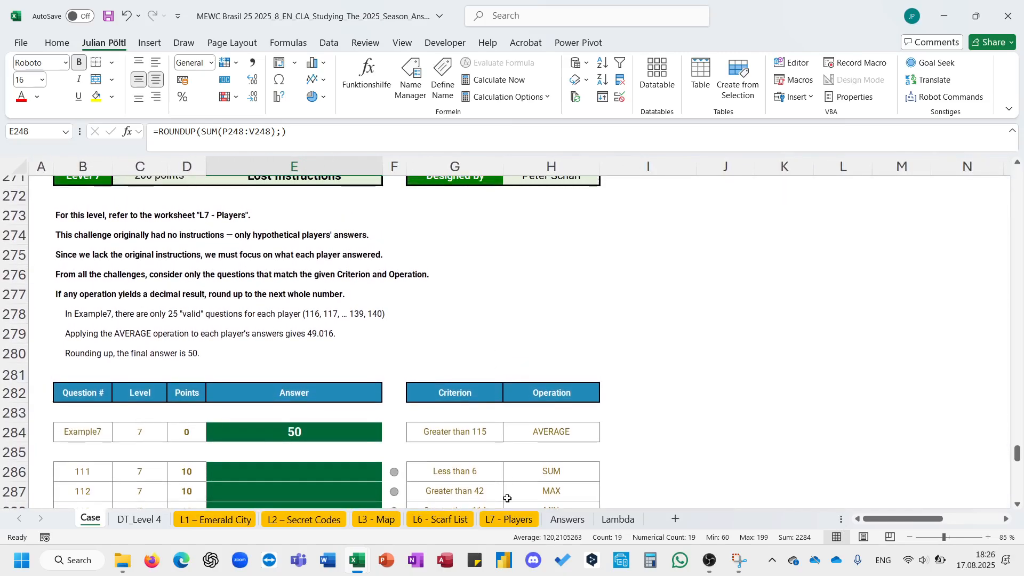
pyautogui.click(509, 519)
pyautogui.scroll(-10, 535, 371)
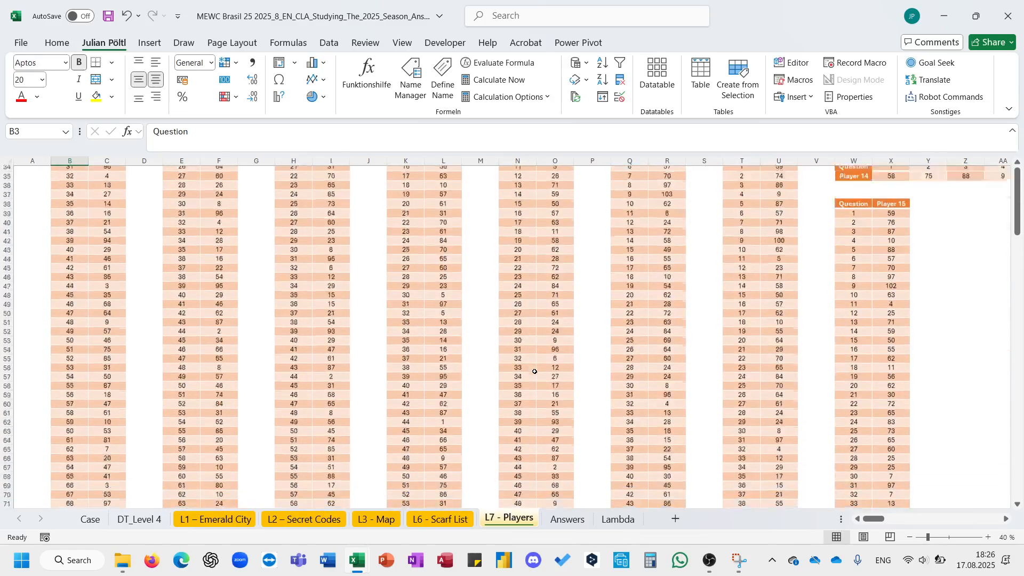
pyautogui.scroll(10, 535, 372)
pyautogui.click(675, 519)
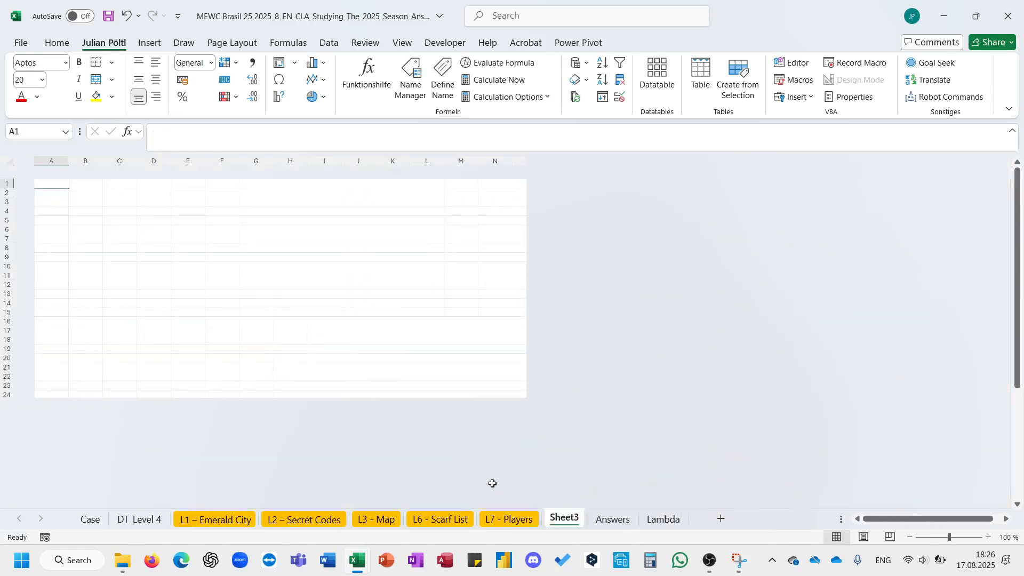
# - Copy Player 1's answers from L7 - Players into Sheet3 starting at B2
pyautogui.click(509, 519)
pyautogui.click(110, 201)
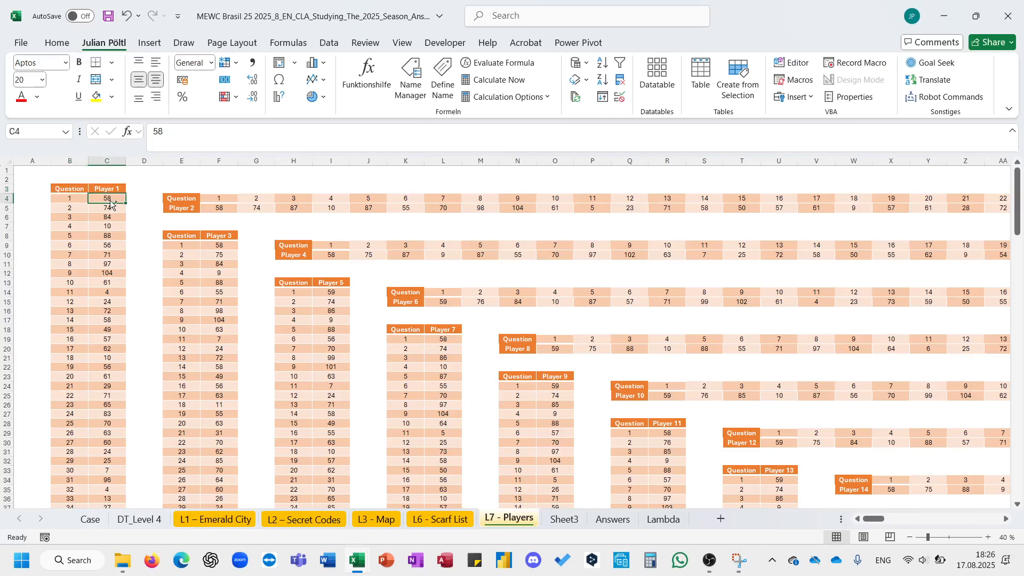
pyautogui.hotkey('ctrl', 'shift', 'Down')
pyautogui.hotkey('ctrl', 'c')
pyautogui.click(564, 519)
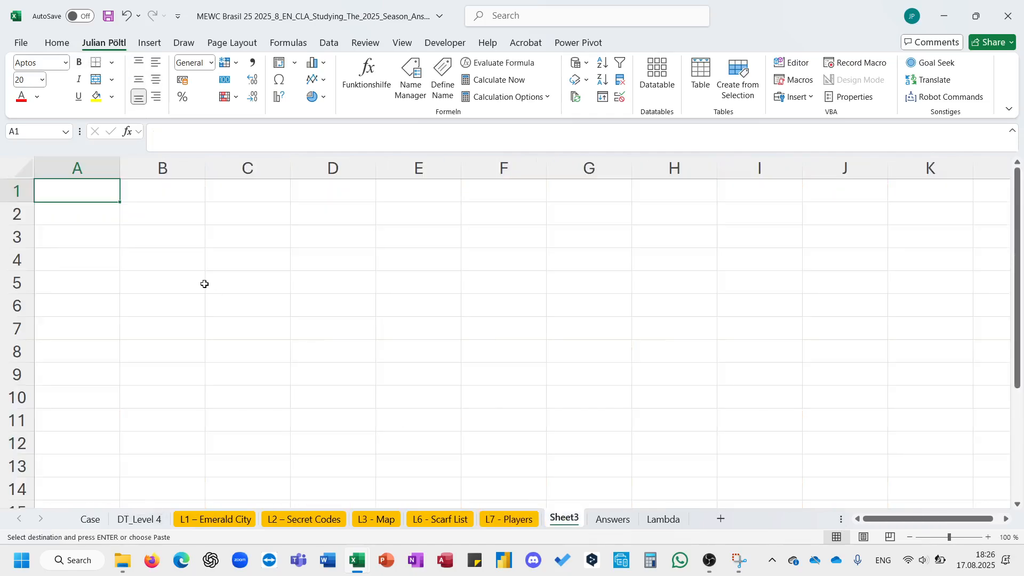
pyautogui.click(167, 213)
pyautogui.hotkey('ctrl', 'v')
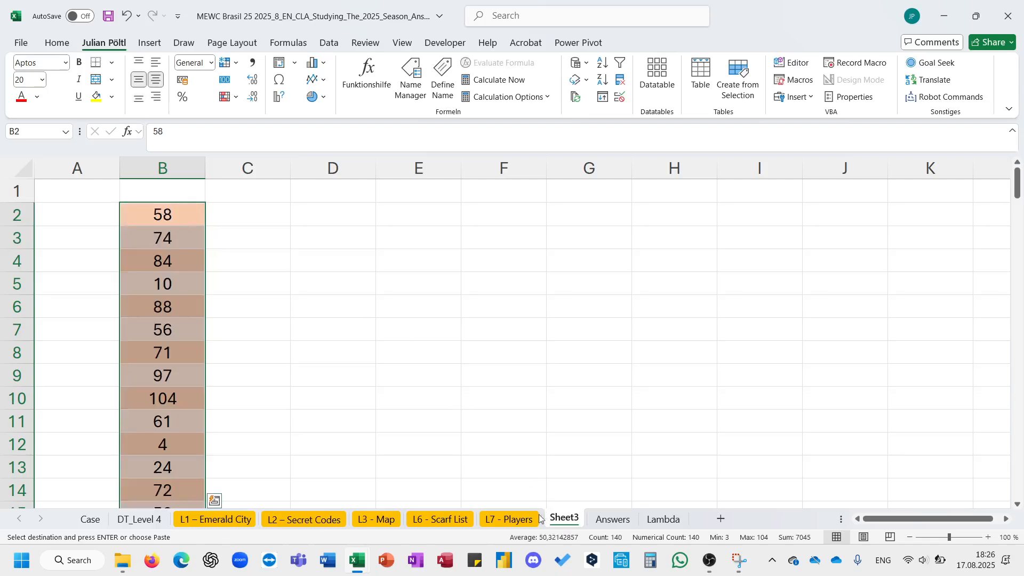
# - Copy Player 3's answers from L7 - Players into column C of Sheet3 starting at C2
pyautogui.click(536, 519)
pyautogui.click(222, 248)
pyautogui.hotkey('ctrl', 'Up')
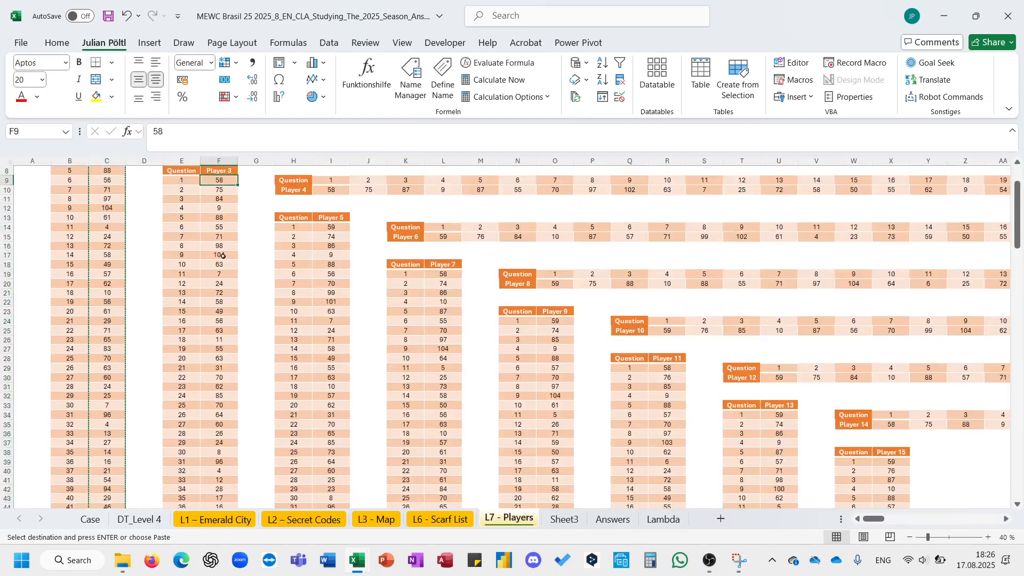
pyautogui.hotkey('ctrl', 'shift', 'Down')
pyautogui.hotkey('ctrl', 'c')
pyautogui.hotkey('ctrl', 'BackSpace')
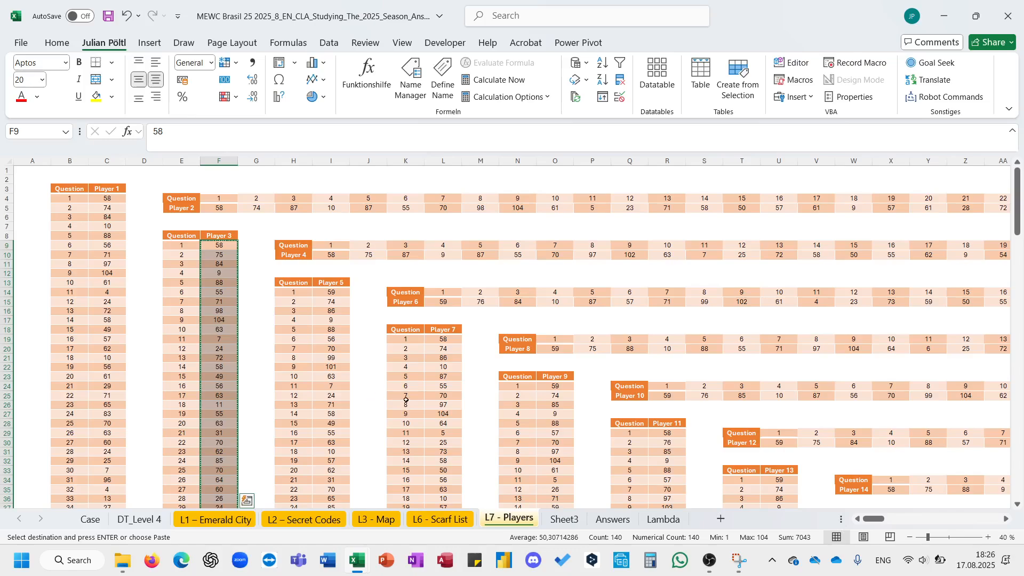
pyautogui.click(580, 515)
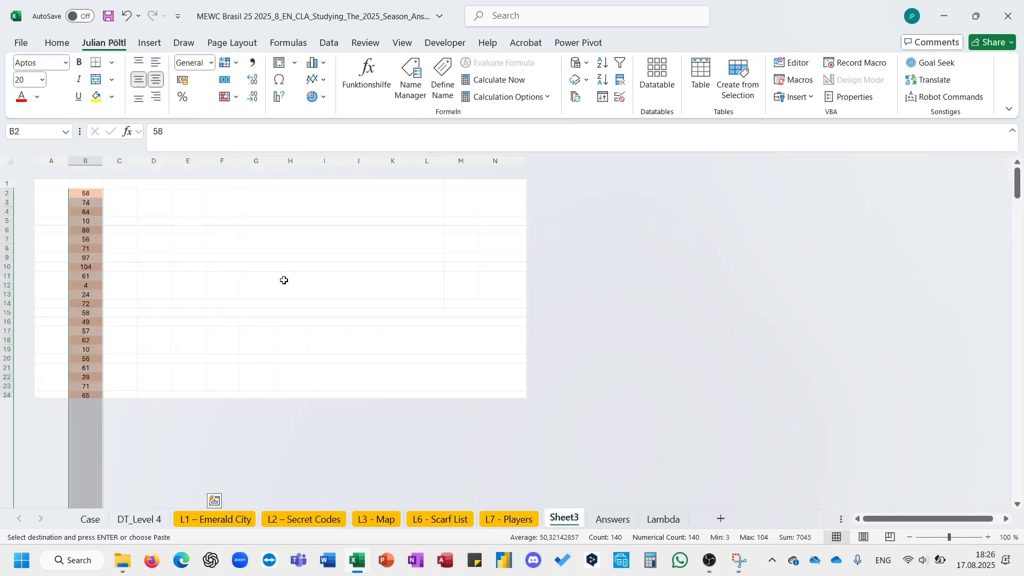
pyautogui.hotkey('ctrl', 'Home')
pyautogui.press('Down')
pyautogui.press('Right')
pyautogui.press('Right')
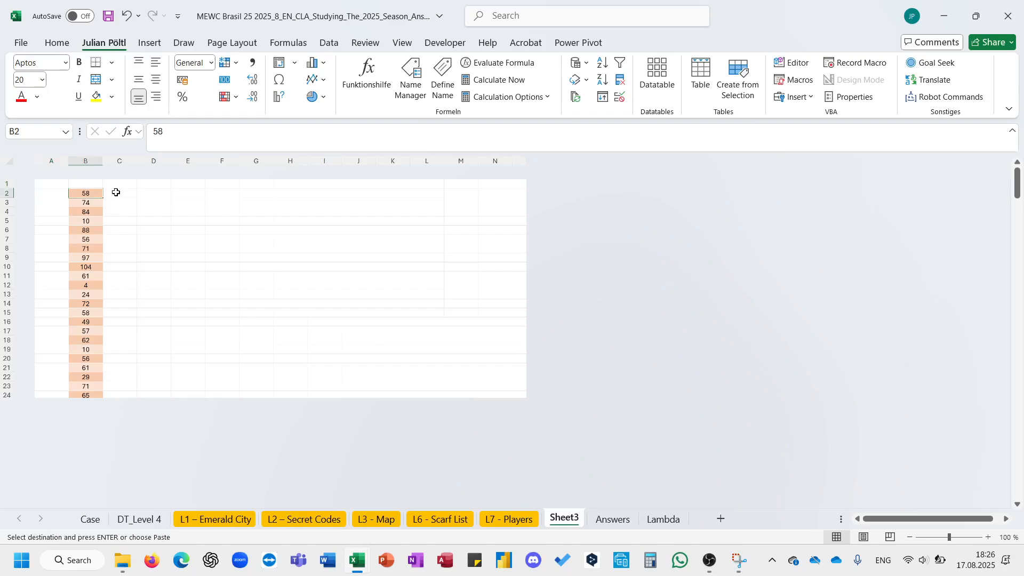
pyautogui.hotkey('ctrl', 'v')
pyautogui.press('Escape')
pyautogui.press('Down')
pyautogui.press('Down')
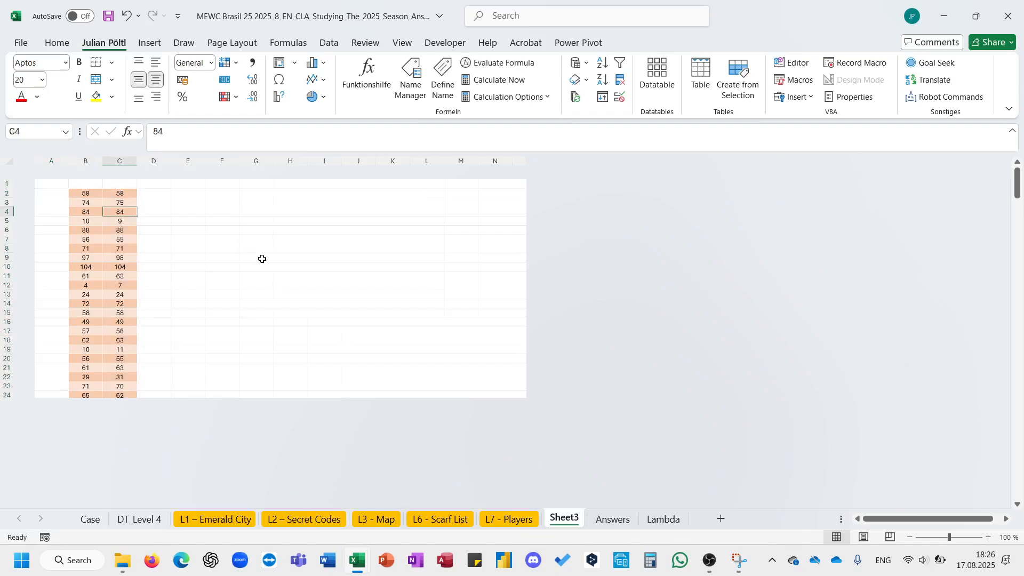
# - Copy Player 5's answers from L7 - Players into column D of Sheet3 starting at D2
pyautogui.scroll(-3, 262, 259)
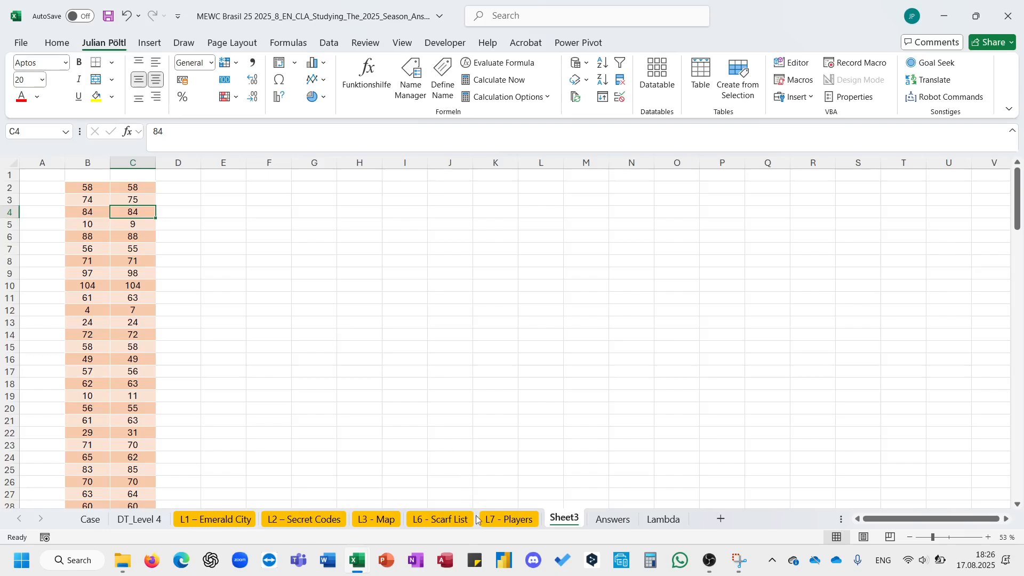
pyautogui.click(494, 520)
pyautogui.click(341, 292)
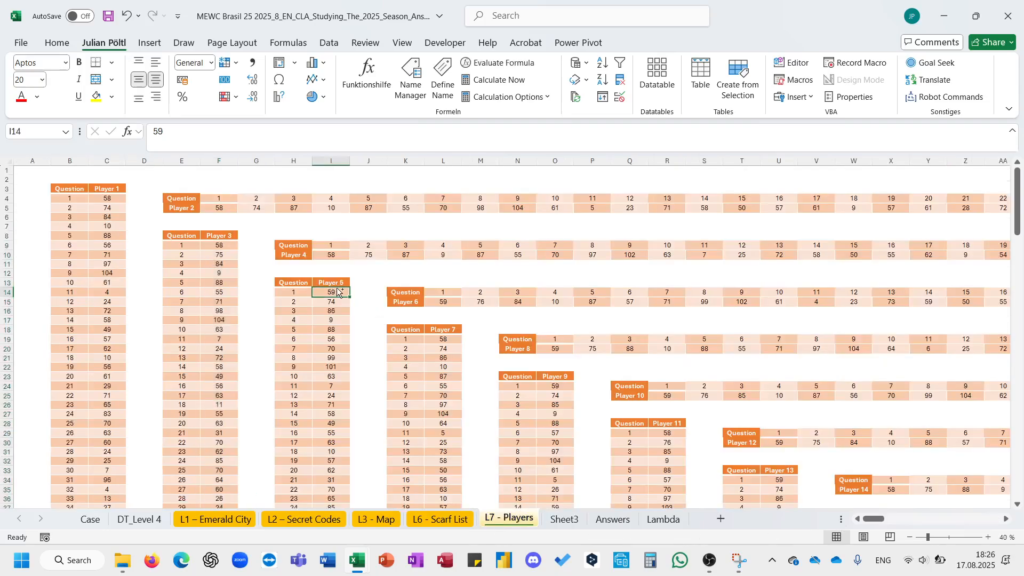
pyautogui.hotkey('ctrl', 'shift', 'Down')
pyautogui.hotkey('ctrl', 'c')
pyautogui.click(565, 521)
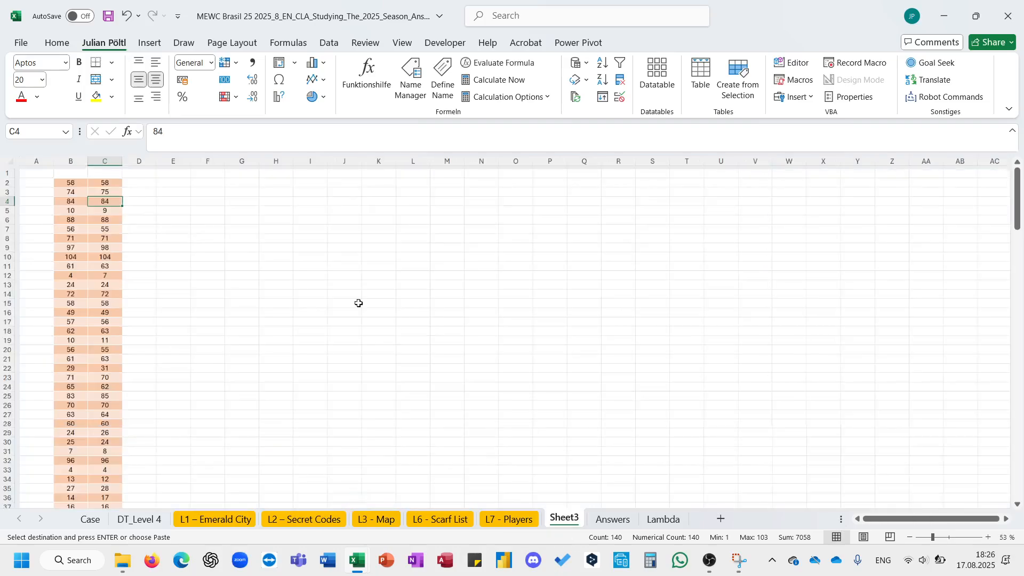
pyautogui.press('Up')
pyautogui.press('Up')
pyautogui.click(140, 183)
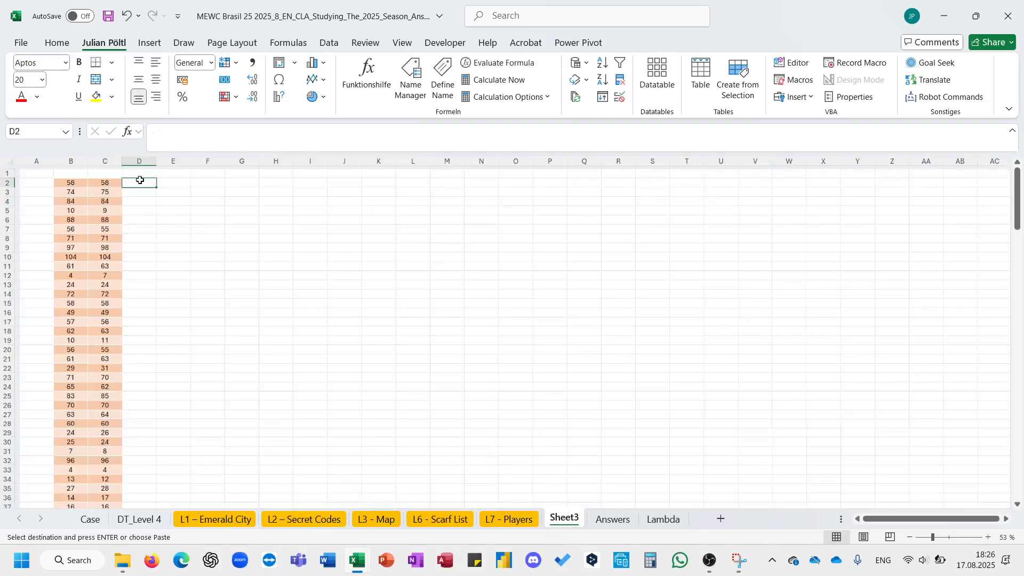
pyautogui.hotkey('ctrl', 'v')
# - Copy Player 7's answers from L7 - Players into column E of Sheet3 starting at E2
pyautogui.click(520, 519)
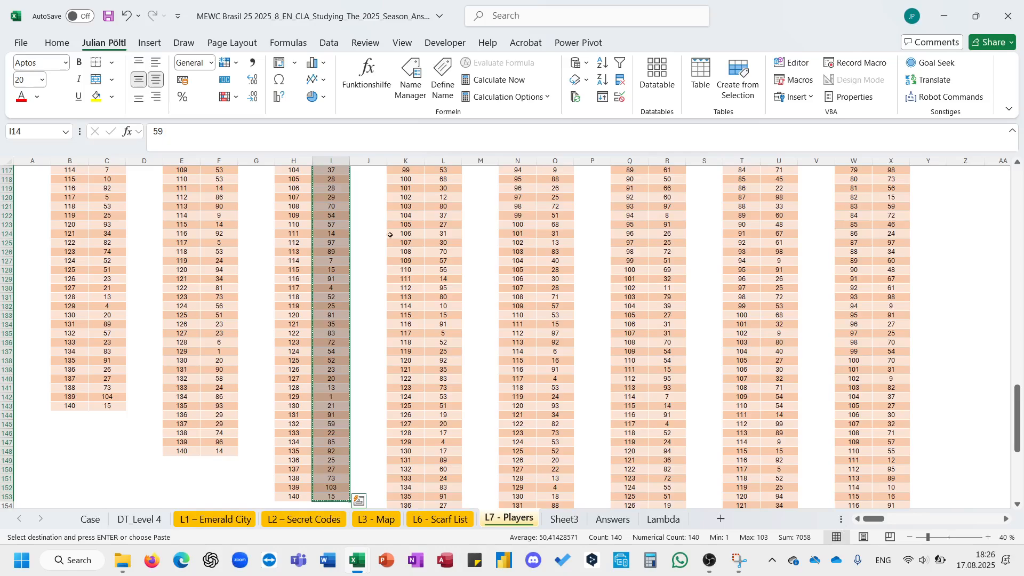
pyautogui.click(439, 245)
pyautogui.hotkey('ctrl', 'Up')
pyautogui.press('Down')
pyautogui.hotkey('ctrl', 'shift', 'Down')
pyautogui.hotkey('ctrl', 'c')
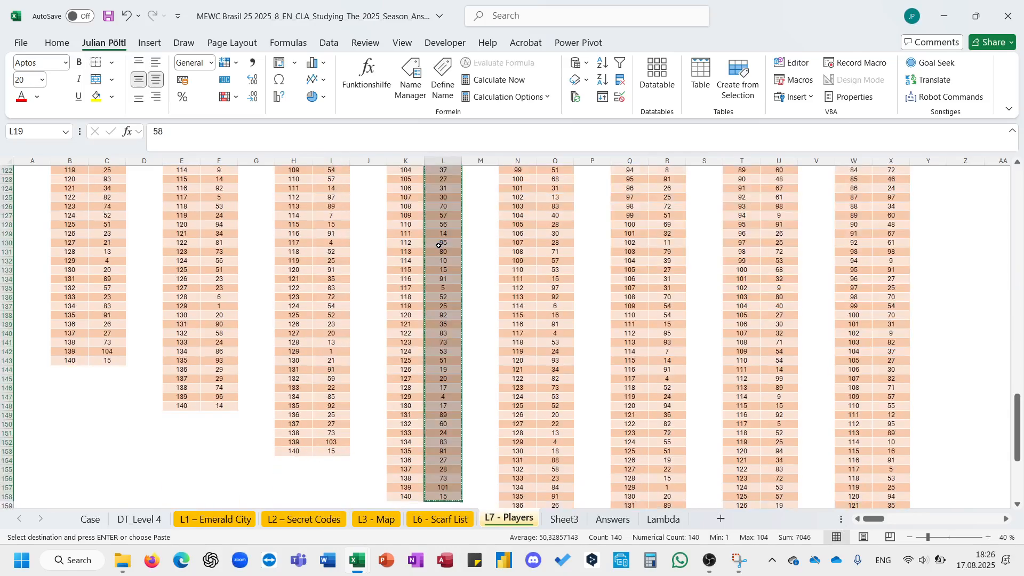
pyautogui.click(564, 518)
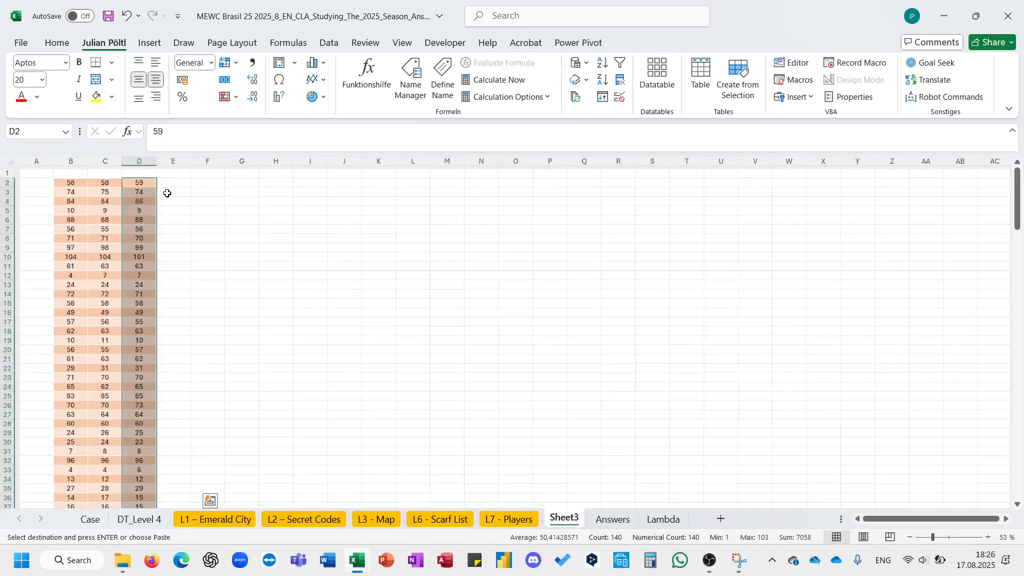
pyautogui.hotkey('ctrl', 'v')
pyautogui.press('ctrl')
pyautogui.press('v')
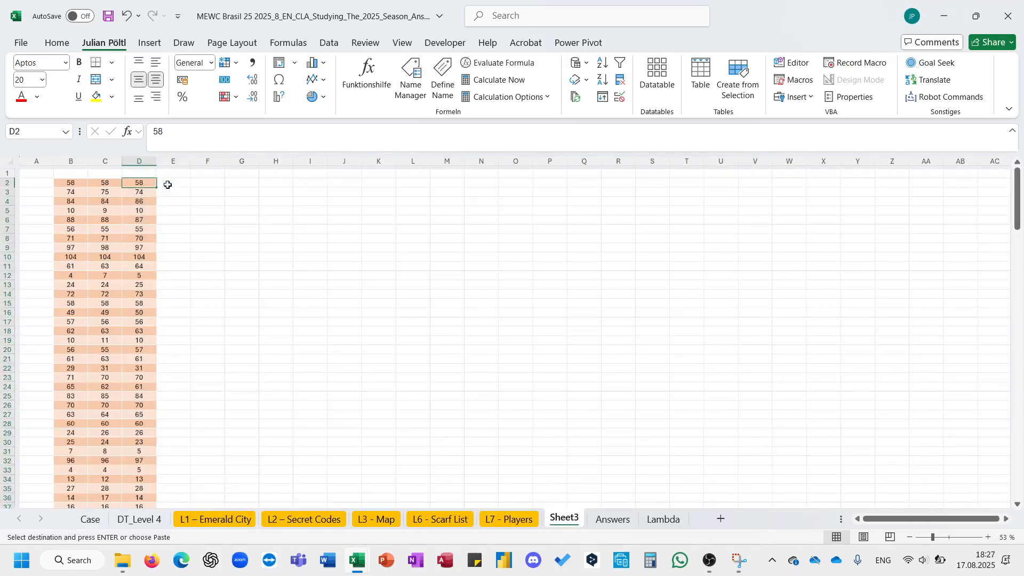
pyautogui.hotkey('ctrl', 'z')
pyautogui.click(168, 184)
pyautogui.hotkey('ctrl', 'v')
pyautogui.press('Escape')
pyautogui.click(216, 211)
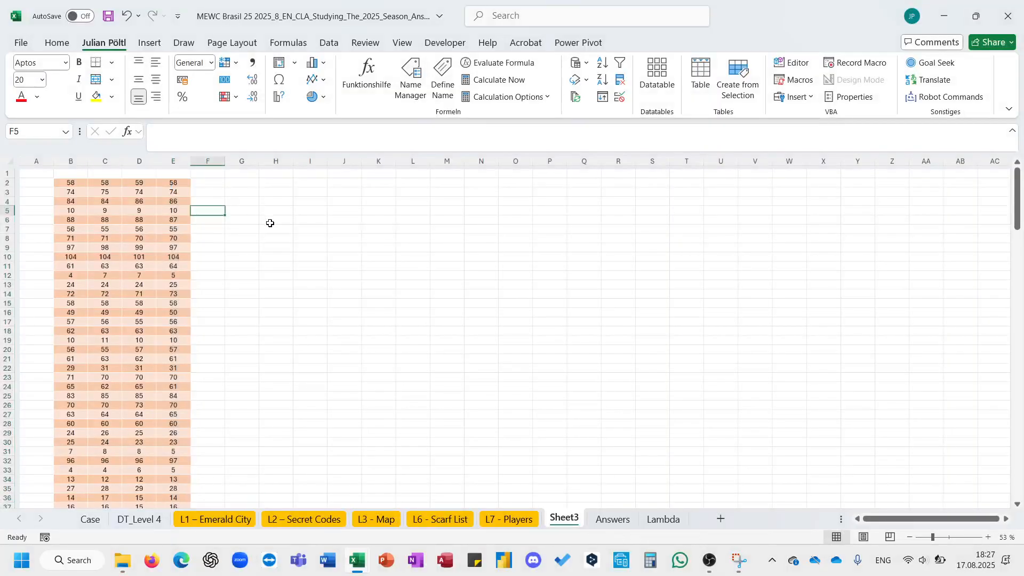
# - Copy Player 9's answers from L7 - Players into column F of Sheet3 starting at F2
pyautogui.click(514, 520)
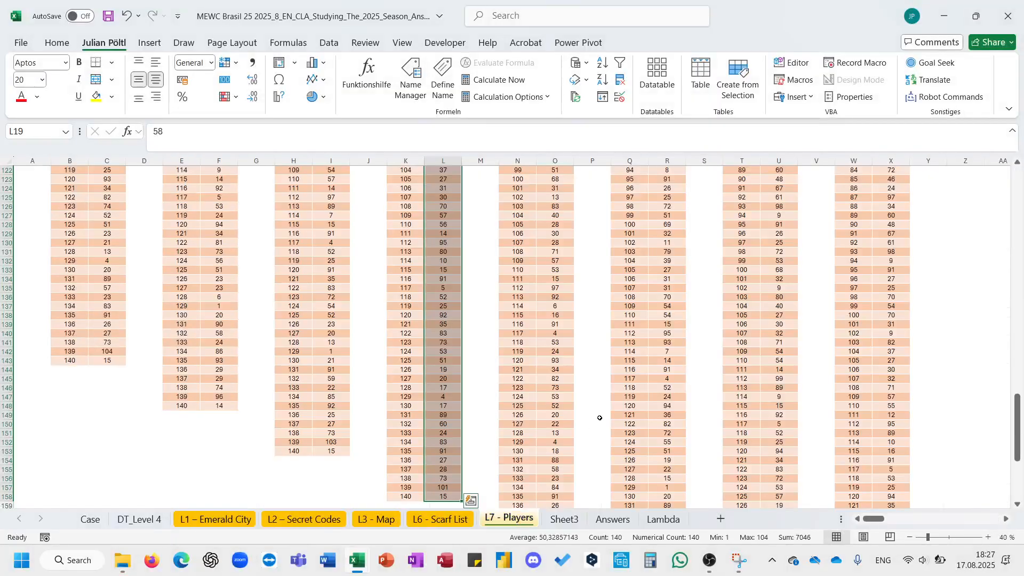
pyautogui.click(557, 421)
pyautogui.hotkey('ctrl', 'Up')
pyautogui.press('Down')
pyautogui.hotkey('ctrl', 'shift', 'Down')
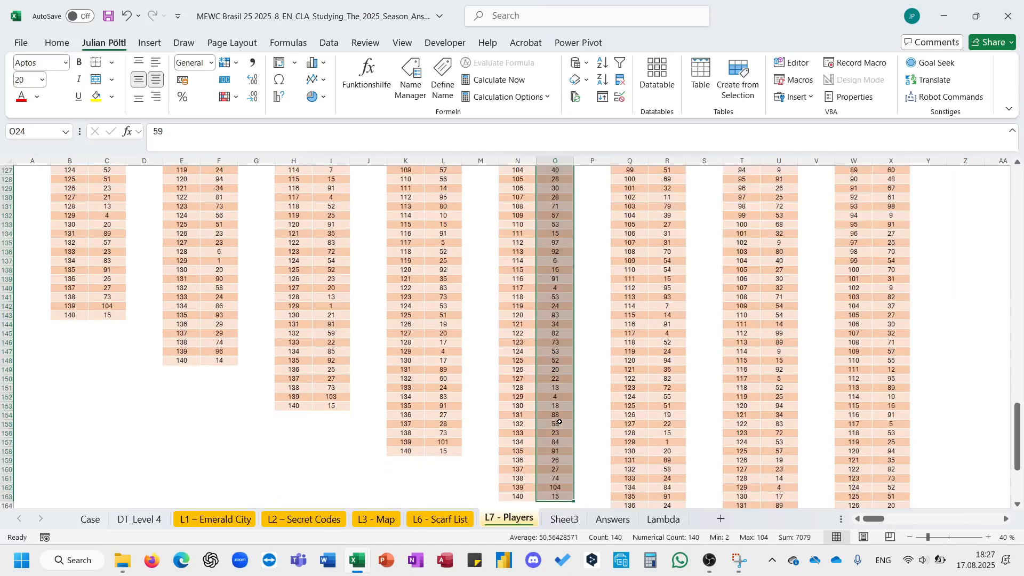
pyautogui.hotkey('ctrl', 'c')
pyautogui.click(553, 520)
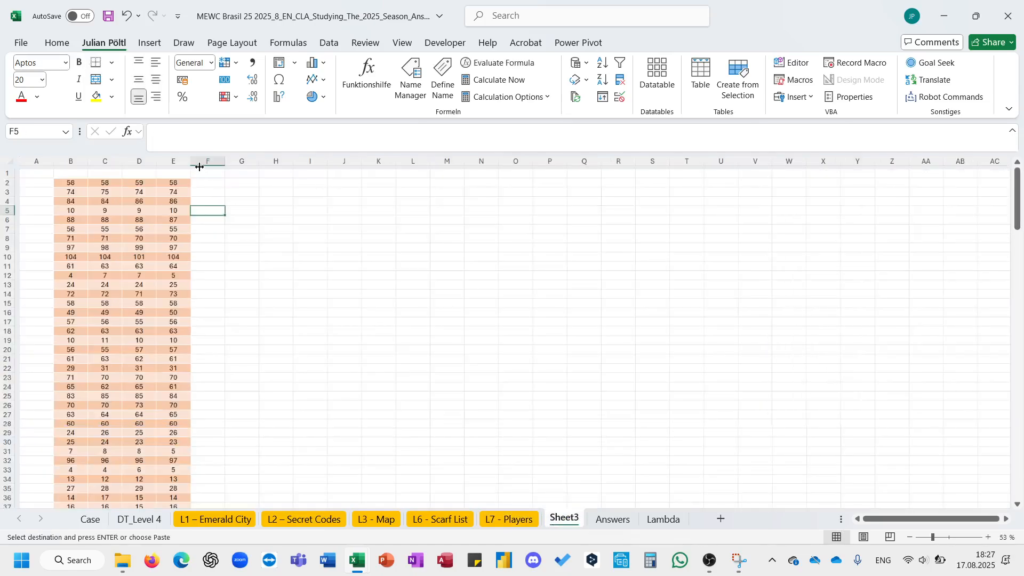
pyautogui.press('Up')
pyautogui.press('Up')
pyautogui.press('Up')
pyautogui.hotkey('ctrl', 'v')
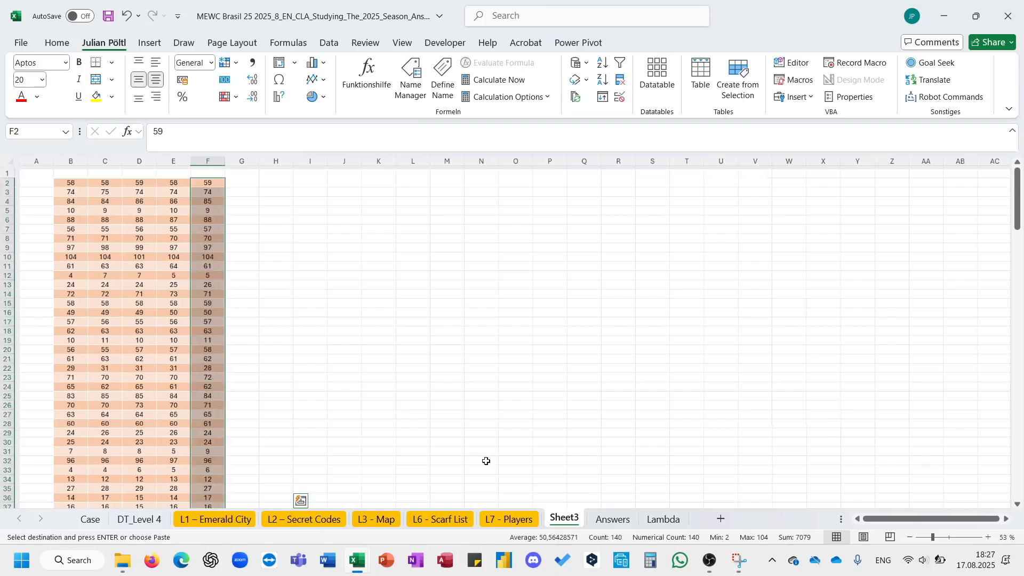
# - Copy Player 11's answers from L7 - Players into column G of Sheet3 starting at G2
pyautogui.click(503, 518)
pyautogui.click(677, 241)
pyautogui.hotkey('ctrl', 'Up')
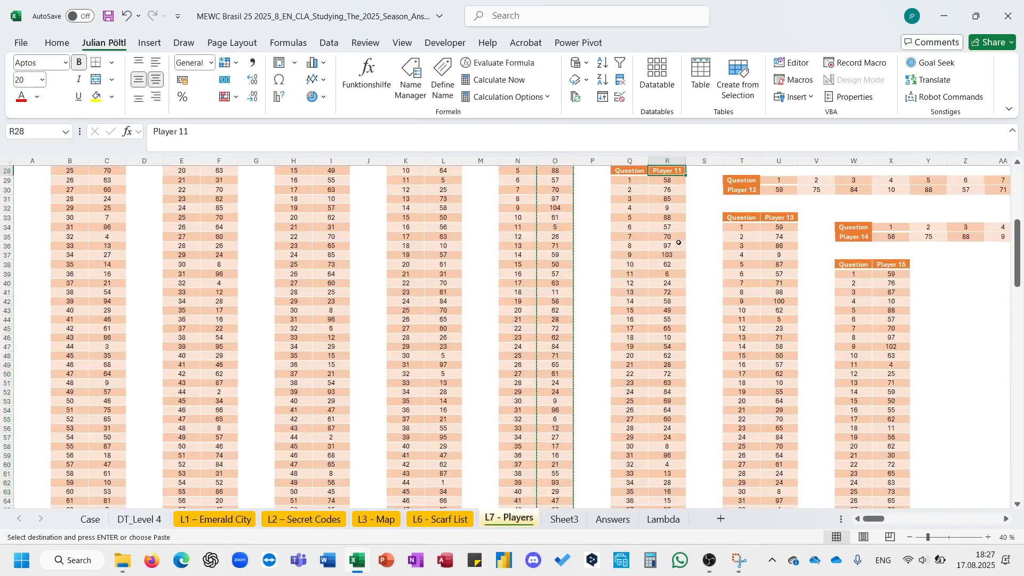
pyautogui.hotkey('ctrl', 'shift', 'Down')
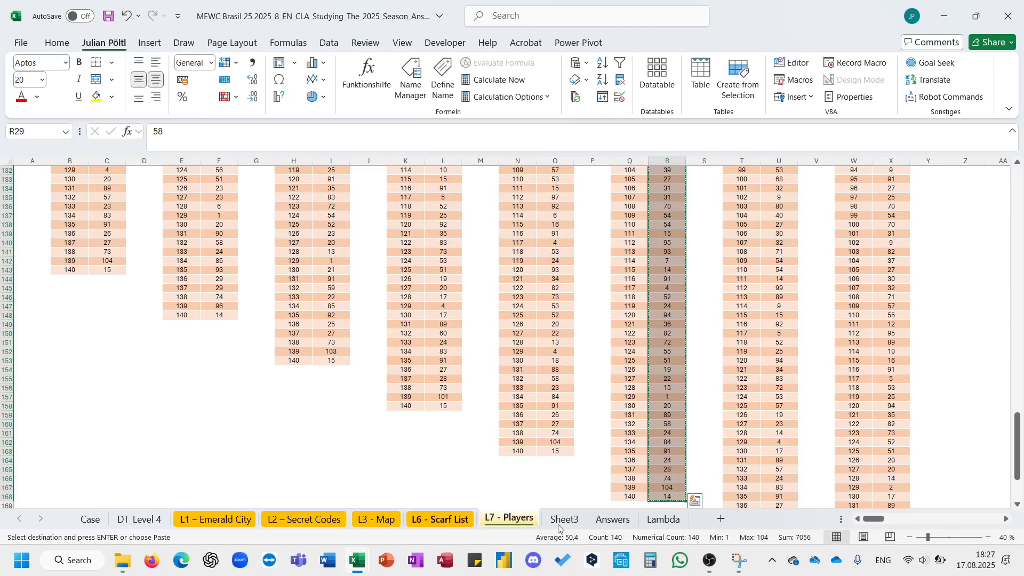
pyautogui.click(564, 519)
pyautogui.click(317, 190)
pyautogui.hotkey('ctrl', 'v')
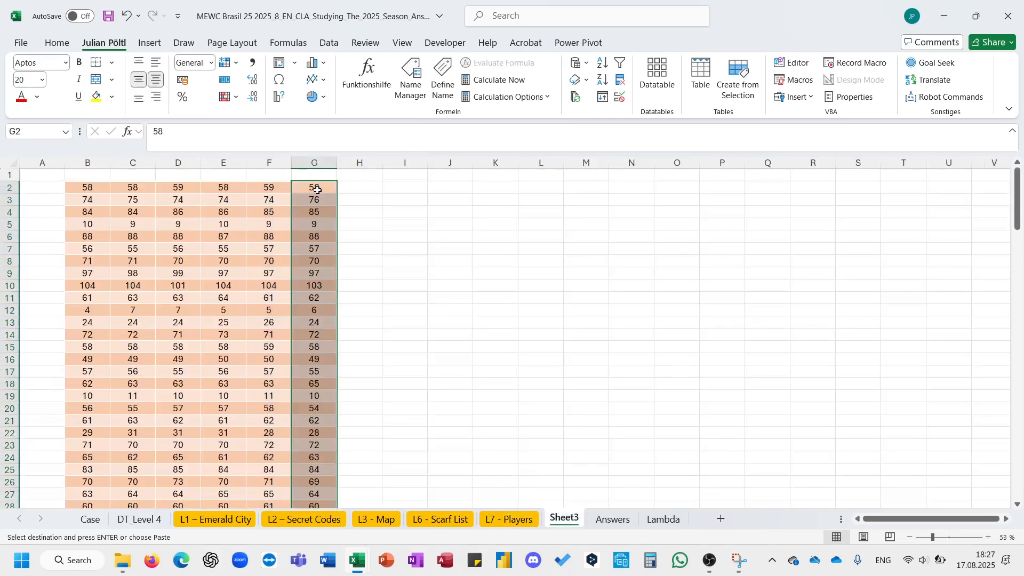
# - Copy Player 13's answers from L7 - Players into column H of Sheet3 starting at H2
pyautogui.click(501, 520)
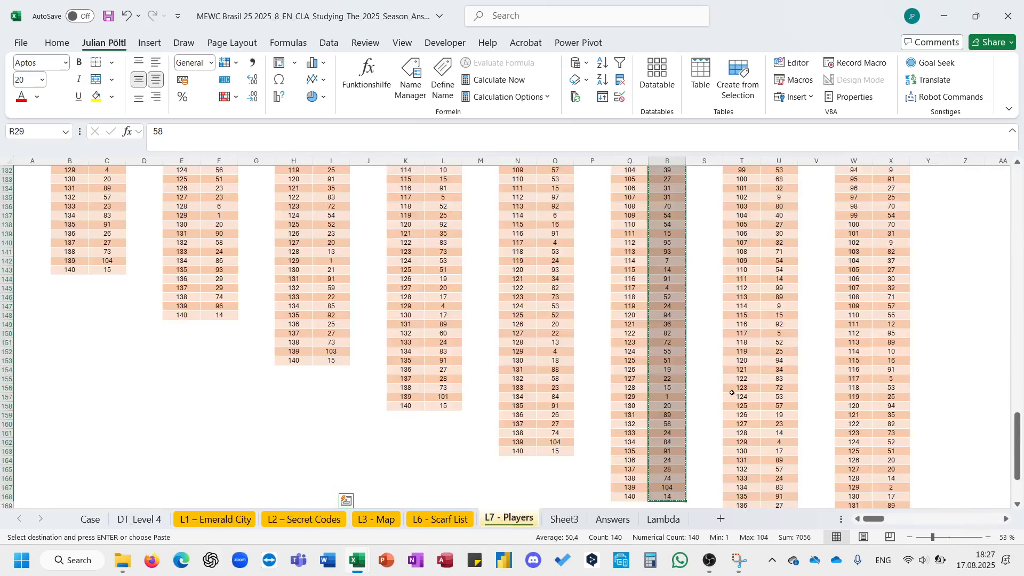
pyautogui.click(766, 388)
pyautogui.hotkey('ctrl', 'Up')
pyautogui.hotkey('ctrl', 'shift', 'Down')
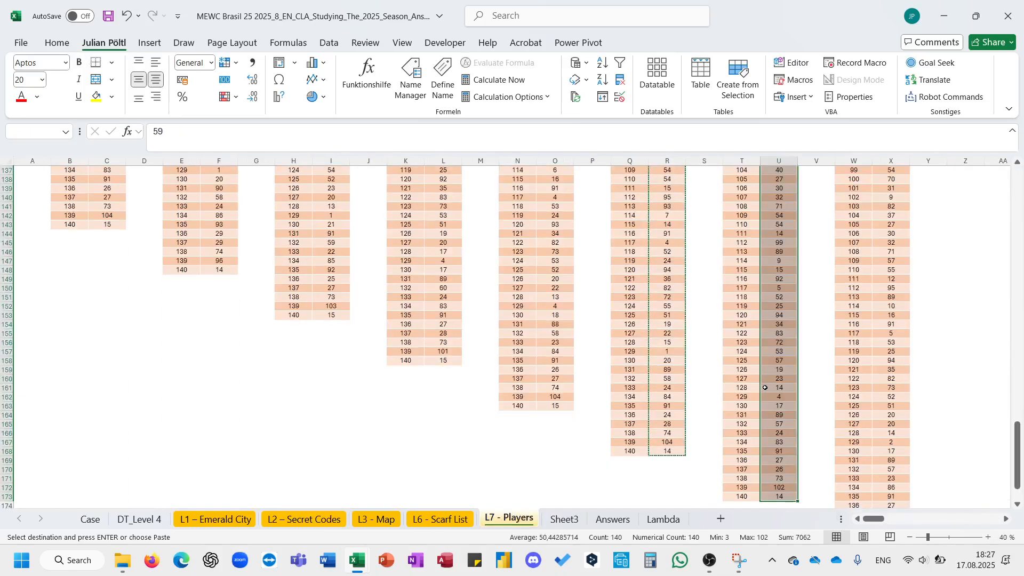
pyautogui.hotkey('ctrl', 'c')
pyautogui.click(560, 520)
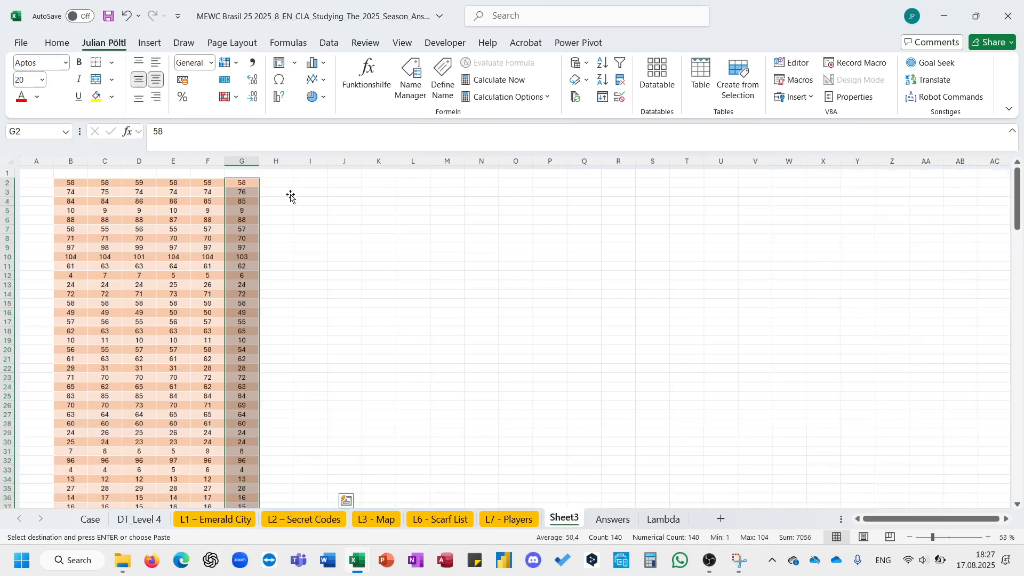
pyautogui.click(288, 185)
pyautogui.hotkey('ctrl', 'v')
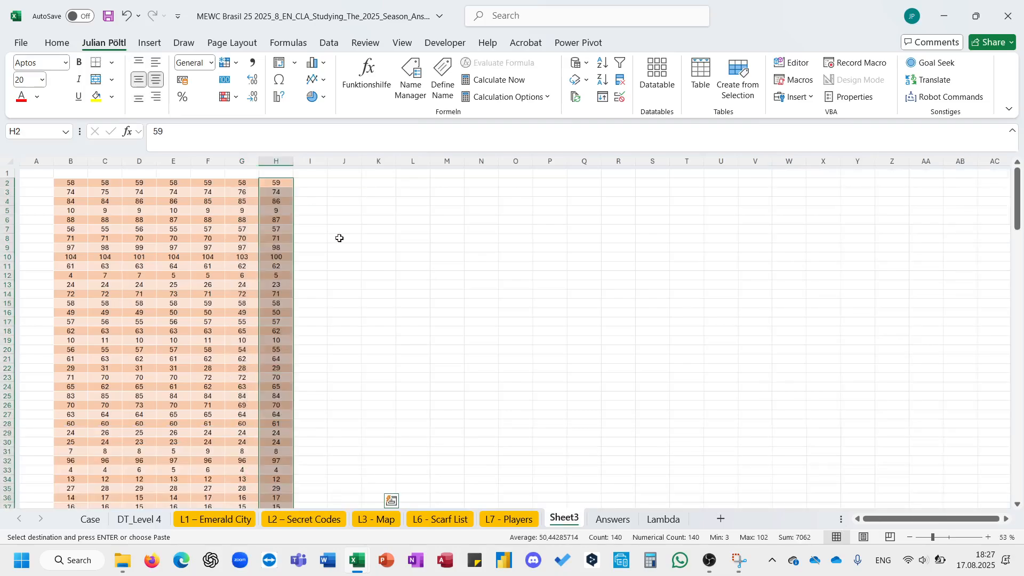
# - Copy Player 15's answers from L7 - Players into column I of Sheet3 starting at I2
pyautogui.click(513, 520)
pyautogui.click(880, 361)
pyautogui.hotkey('ctrl', 'Up')
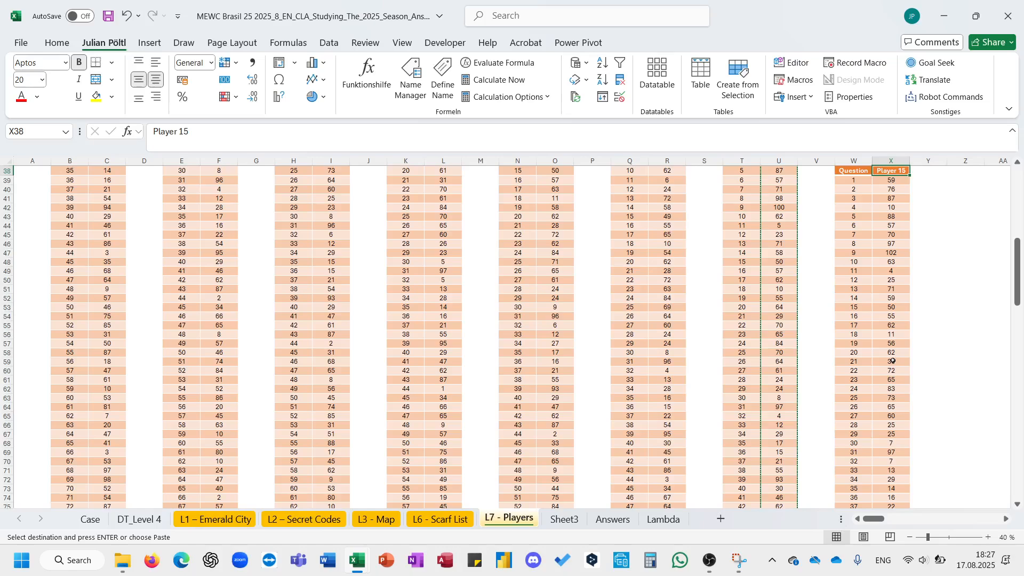
pyautogui.press('Down')
pyautogui.hotkey('ctrl', 'shift', 'Down')
pyautogui.hotkey('ctrl', 'c')
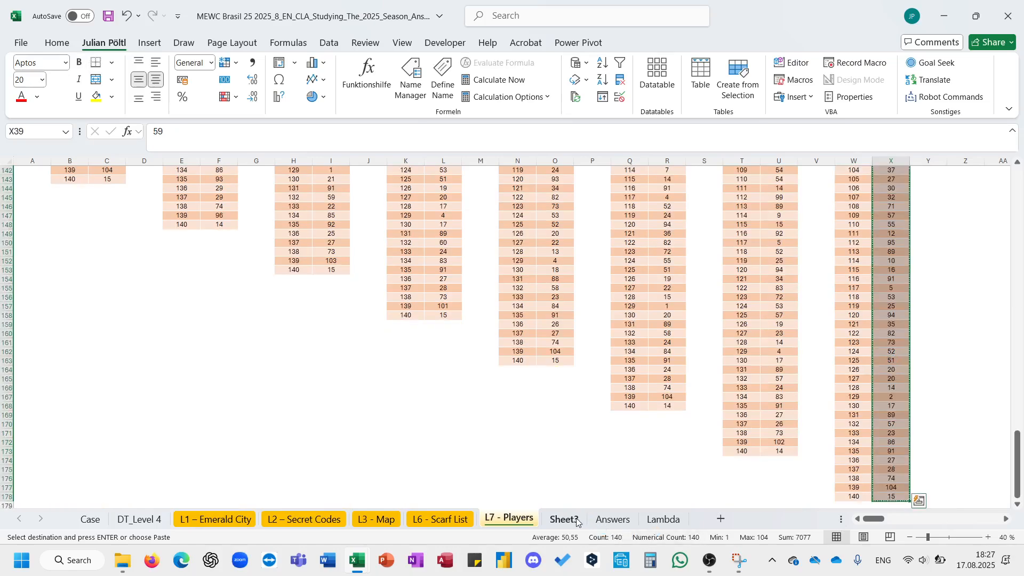
pyautogui.click(577, 521)
pyautogui.click(306, 178)
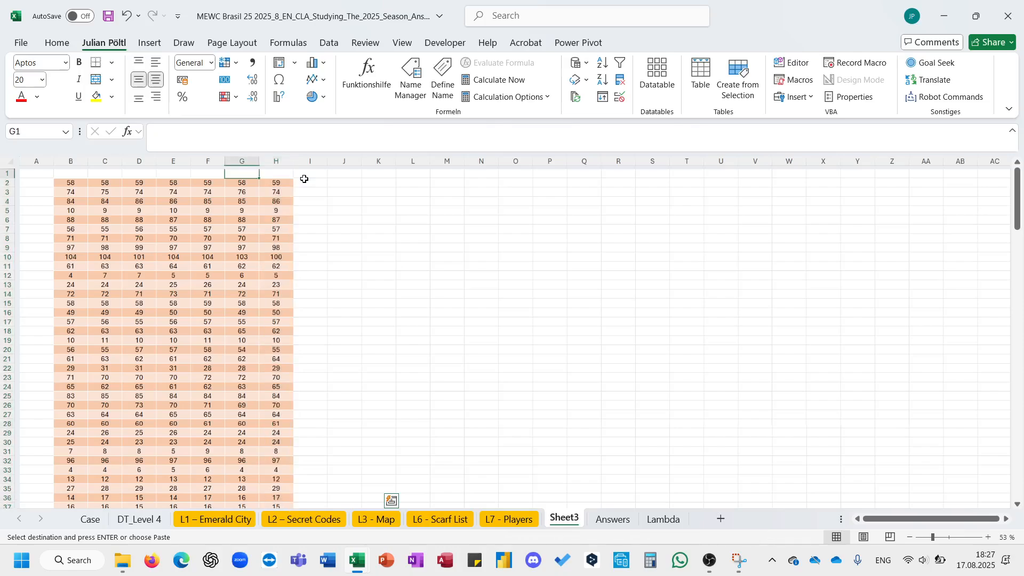
pyautogui.press('Return')
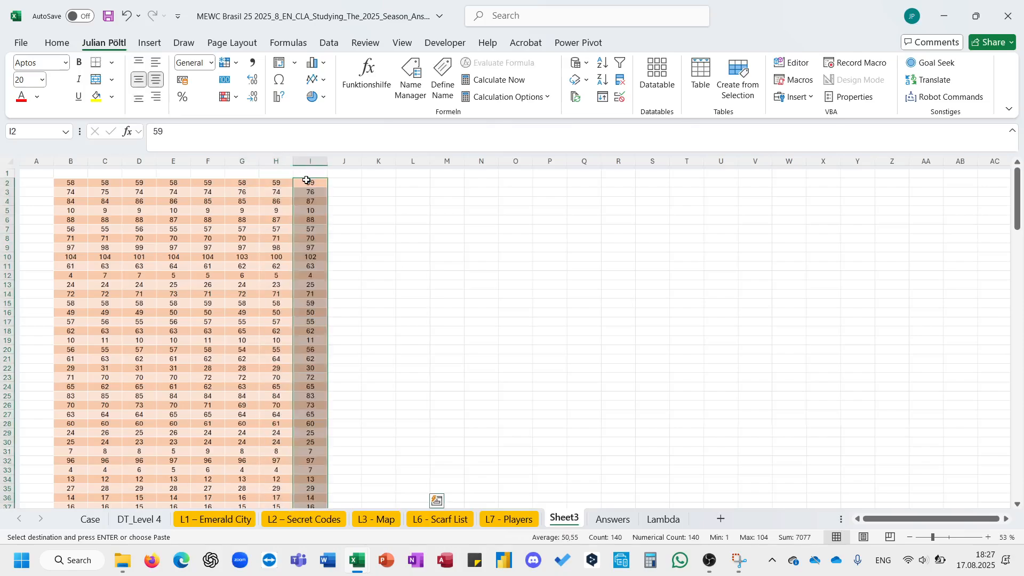
# - Copy Player 2's row of answers from L7 - Players and paste it transposed into column J of Sheet3 from J2
pyautogui.click(344, 256)
pyautogui.click(506, 519)
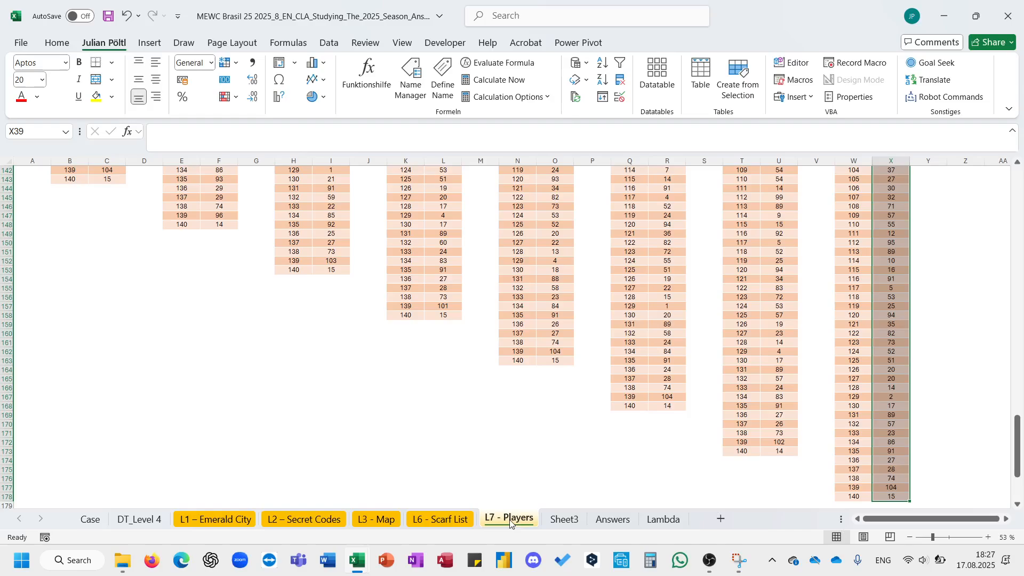
pyautogui.scroll(15, 389, 311)
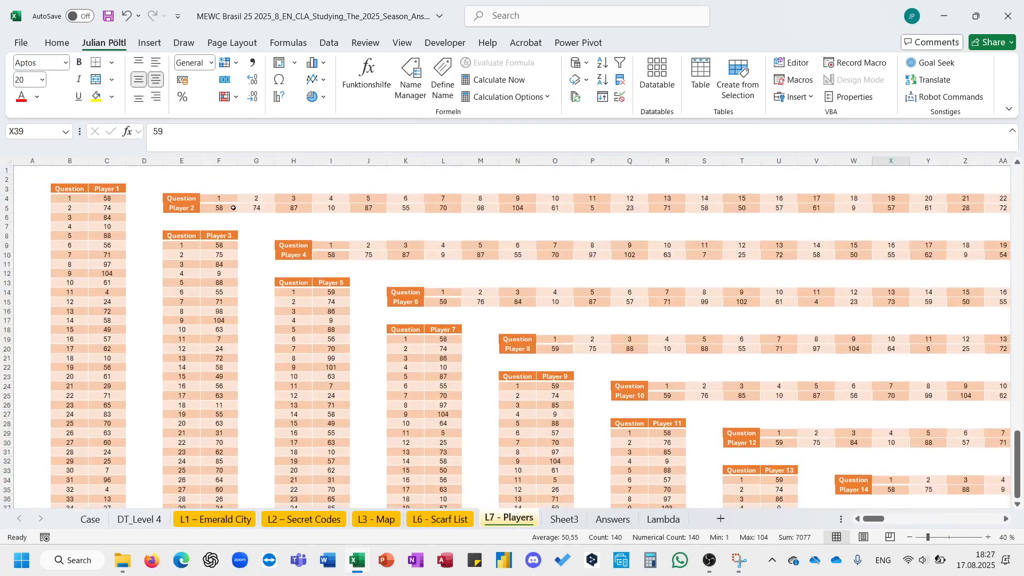
pyautogui.click(218, 208)
pyautogui.hotkey('ctrl', 'shift', 'Right')
pyautogui.hotkey('ctrl', 'c')
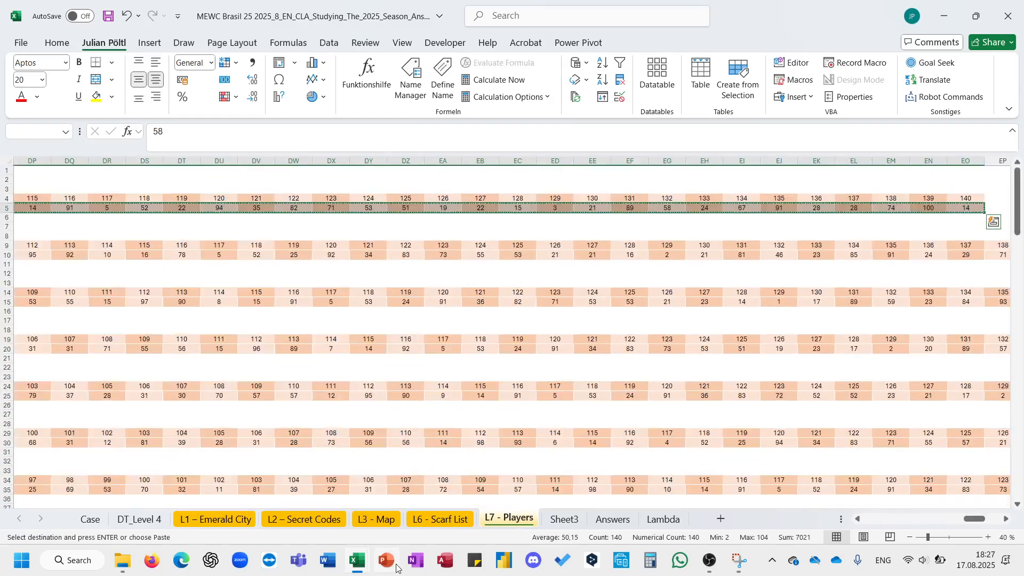
pyautogui.click(559, 524)
pyautogui.click(352, 184)
pyautogui.press('Left')
pyautogui.press('Left')
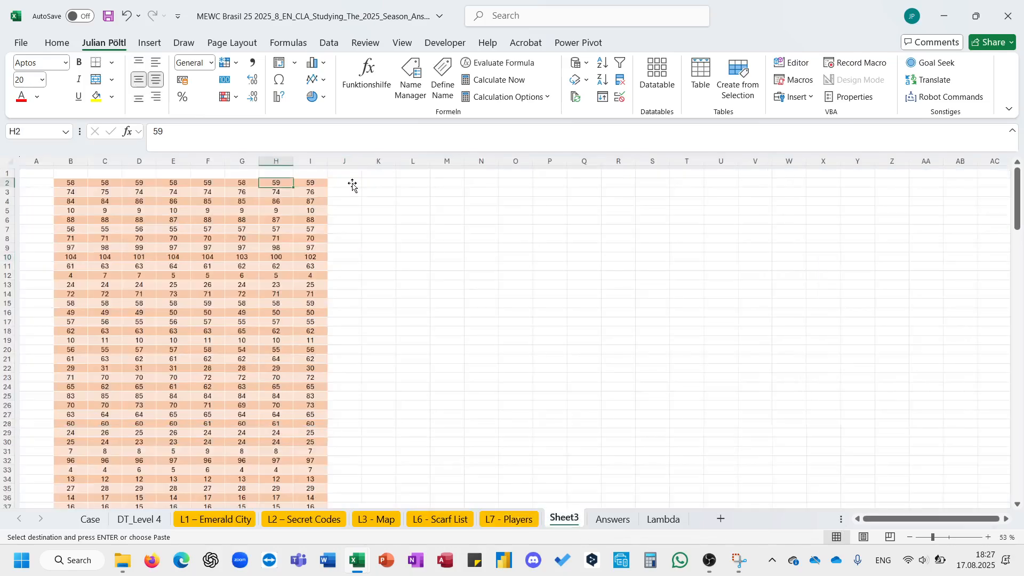
pyautogui.press('Right')
pyautogui.press('Right')
pyautogui.press('Right')
pyautogui.press('Right')
pyautogui.press('Left')
pyautogui.press('Left')
pyautogui.press('Left')
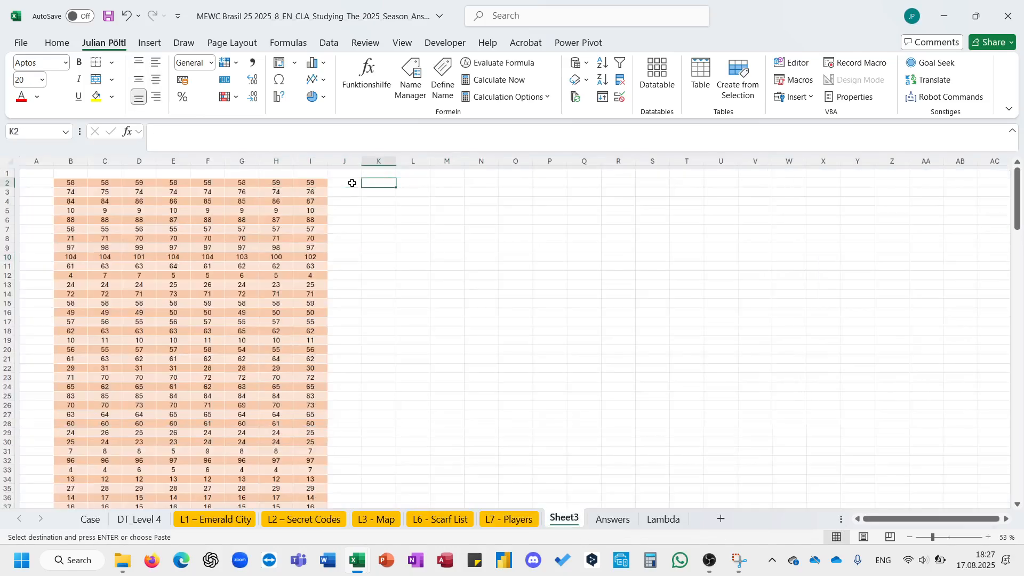
pyautogui.press('Right')
pyautogui.press('Right')
pyautogui.press('Right')
pyautogui.press('Right')
pyautogui.press('Right')
pyautogui.press('Right')
pyautogui.press('Right')
pyautogui.press('Right')
pyautogui.press('Right')
pyautogui.press('Right')
pyautogui.press('Right')
pyautogui.press('Right')
pyautogui.press('Right')
pyautogui.press('Right')
pyautogui.press('Right')
pyautogui.press('Right')
pyautogui.press('Right')
pyautogui.press('Right')
pyautogui.press('Right')
pyautogui.press('Right')
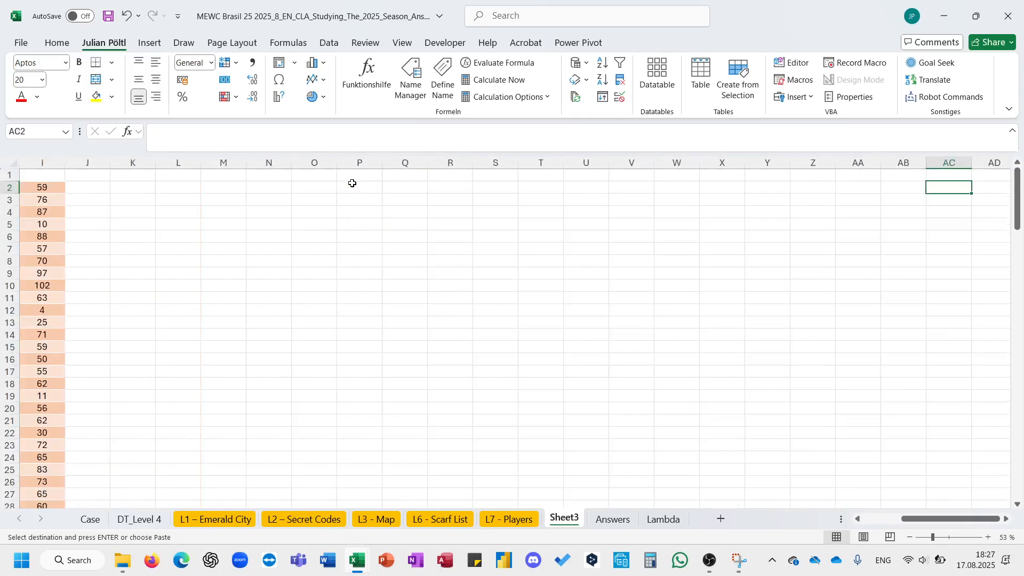
pyautogui.hotkey('ctrl', 'Left')
pyautogui.press('Right')
pyautogui.hscroll(-3, 174, 293)
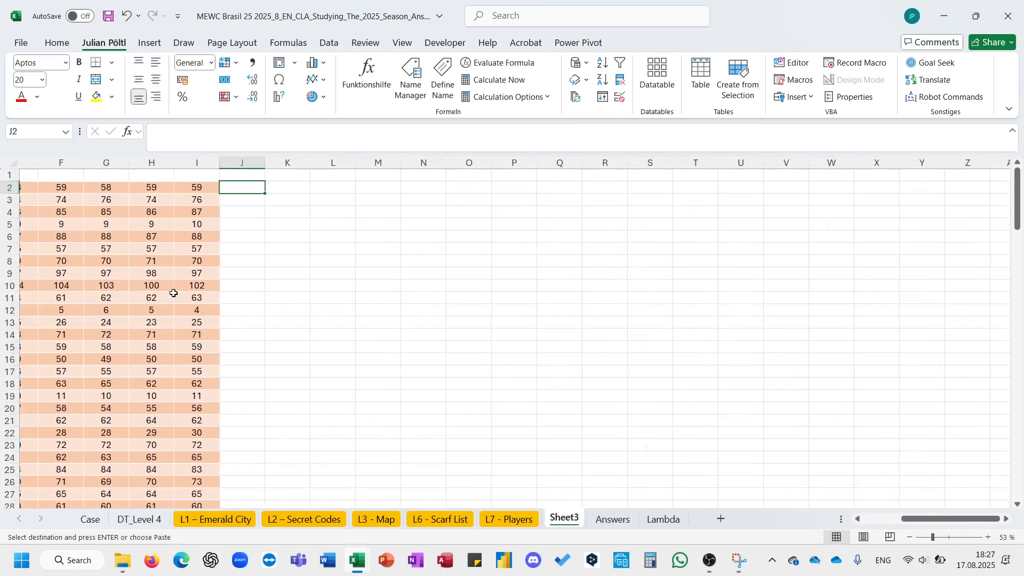
pyautogui.rightClick(244, 186)
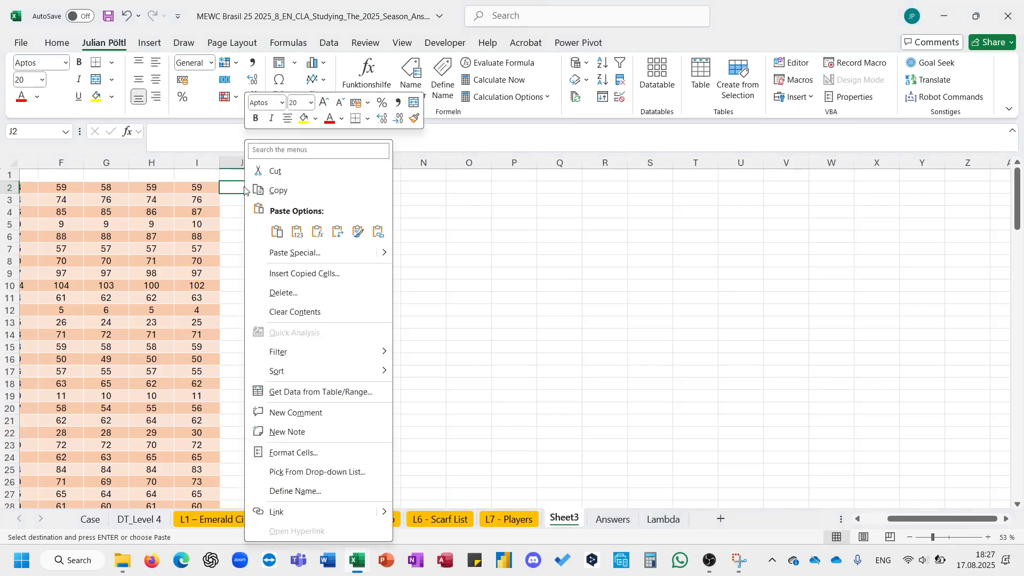
pyautogui.click(332, 229)
pyautogui.click(358, 290)
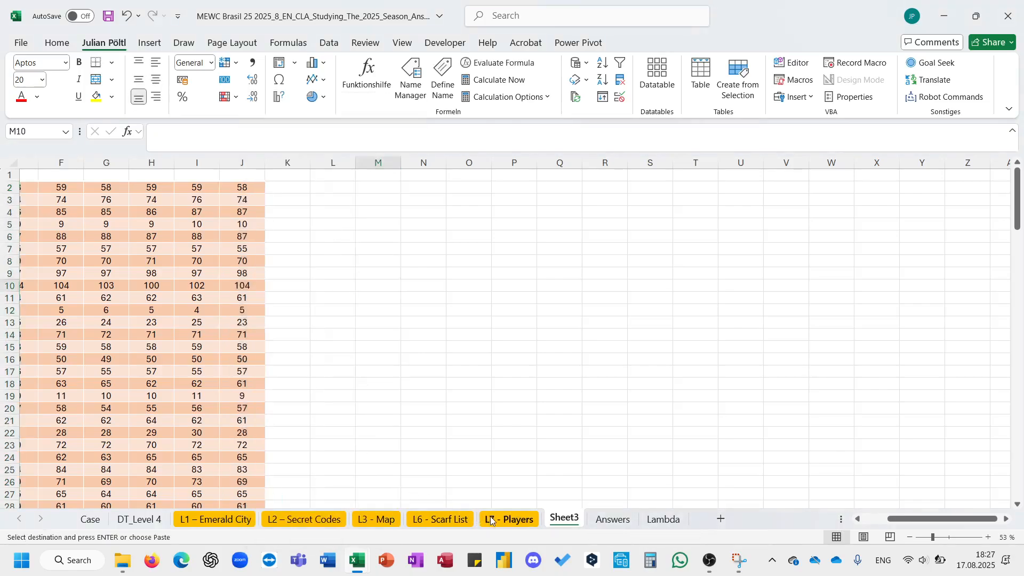
# - Copy Player 4's row of answers from L7 - Players and paste it transposed into column K of Sheet3 from K2
pyautogui.click(492, 521)
pyautogui.hscroll(-20, 361, 362)
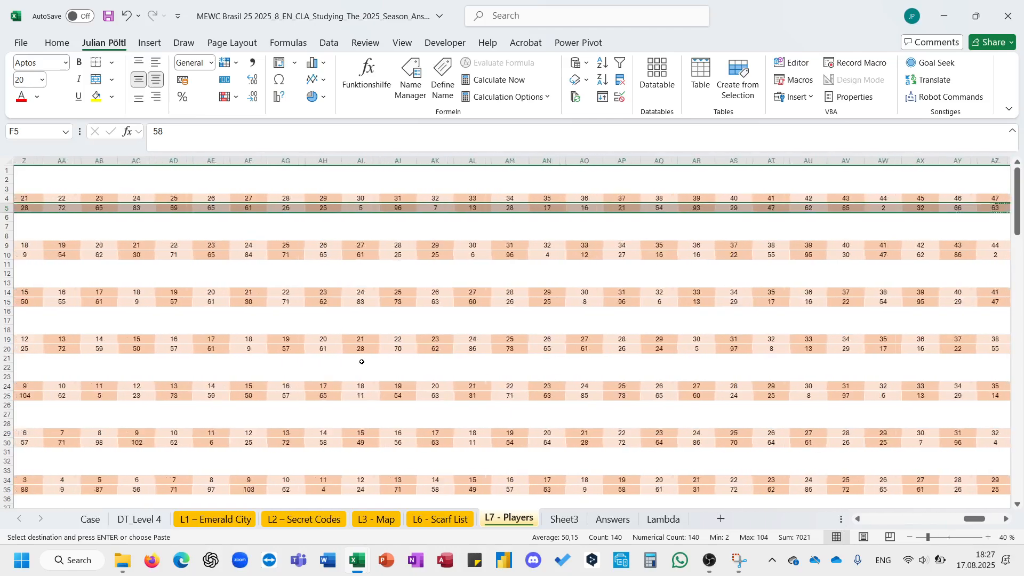
pyautogui.click(370, 254)
pyautogui.hotkey('ctrl', 'Left')
pyautogui.press('Right')
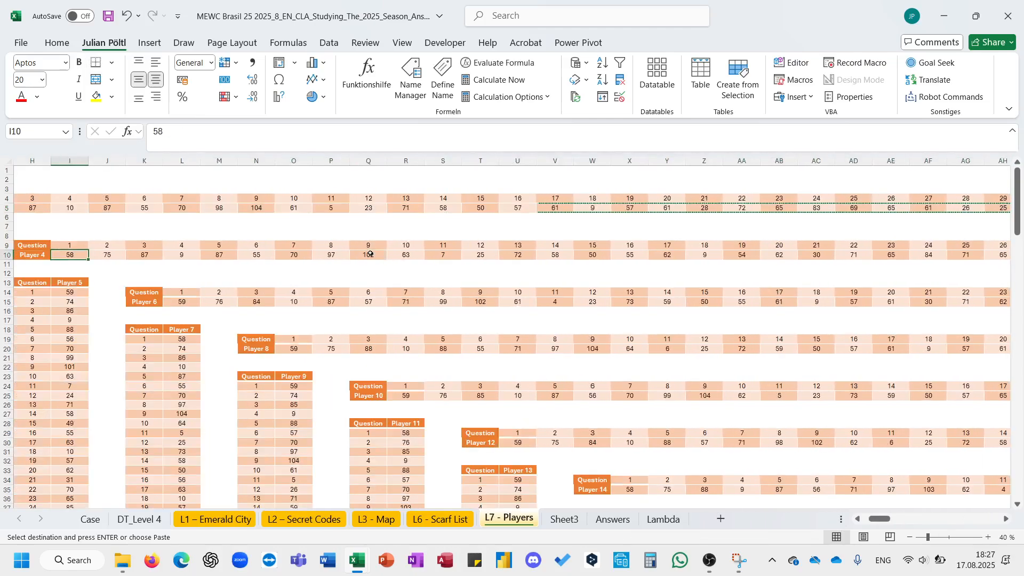
pyautogui.hotkey('ctrl', 'shift', 'Right')
pyautogui.hotkey('ctrl', 'c')
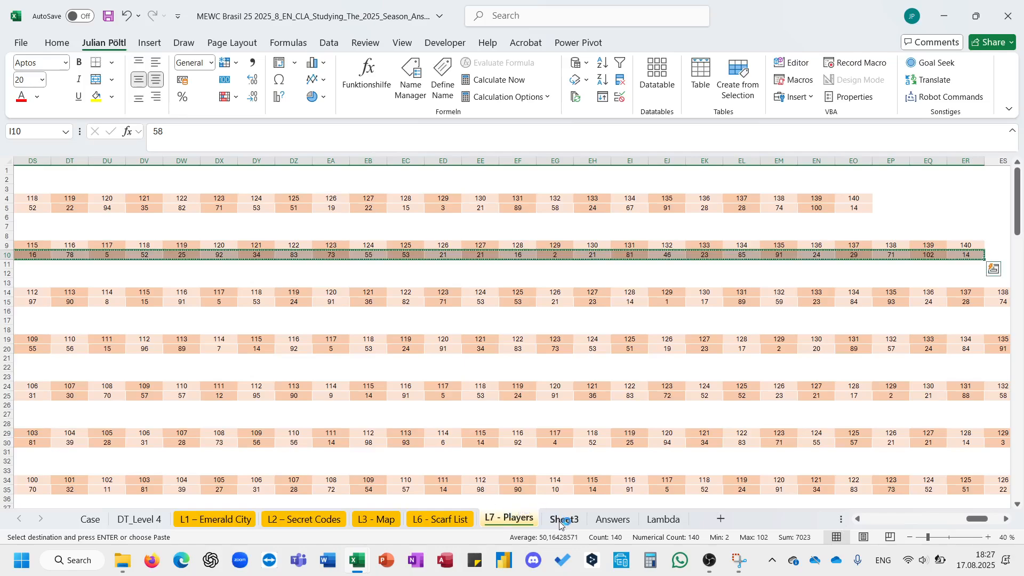
pyautogui.click(561, 520)
pyautogui.click(104, 183)
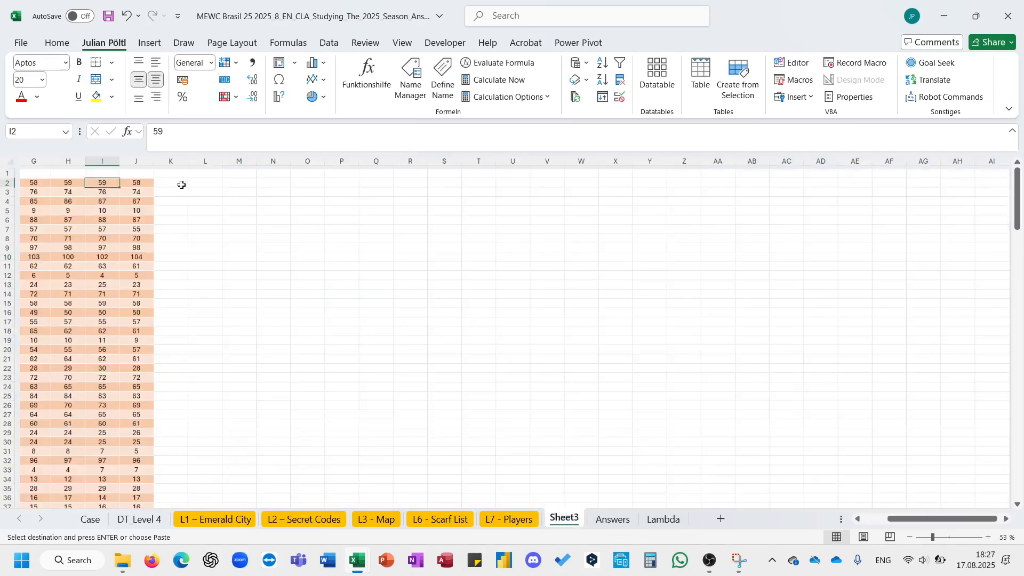
pyautogui.click(182, 185)
pyautogui.press('Left')
pyautogui.press('Left')
pyautogui.hotkey('shift', 'F10')
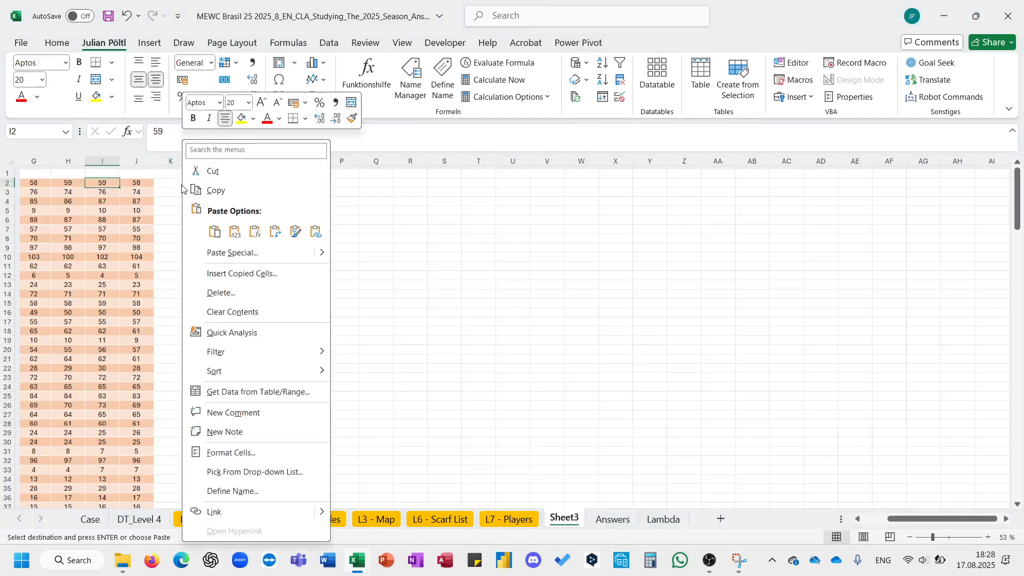
pyautogui.press('Escape')
pyautogui.press('Right')
pyautogui.press('Right')
pyautogui.press('Right')
pyautogui.press('Right')
pyautogui.press('Right')
pyautogui.press('Right')
pyautogui.press('Right')
pyautogui.press('Right')
pyautogui.press('Right')
pyautogui.press('Right')
pyautogui.press('Right')
pyautogui.press('Right')
pyautogui.press('Right')
pyautogui.press('Right')
pyautogui.press('Right')
pyautogui.press('Right')
pyautogui.press('Right')
pyautogui.press('Right')
pyautogui.press('Right')
pyautogui.press('Right')
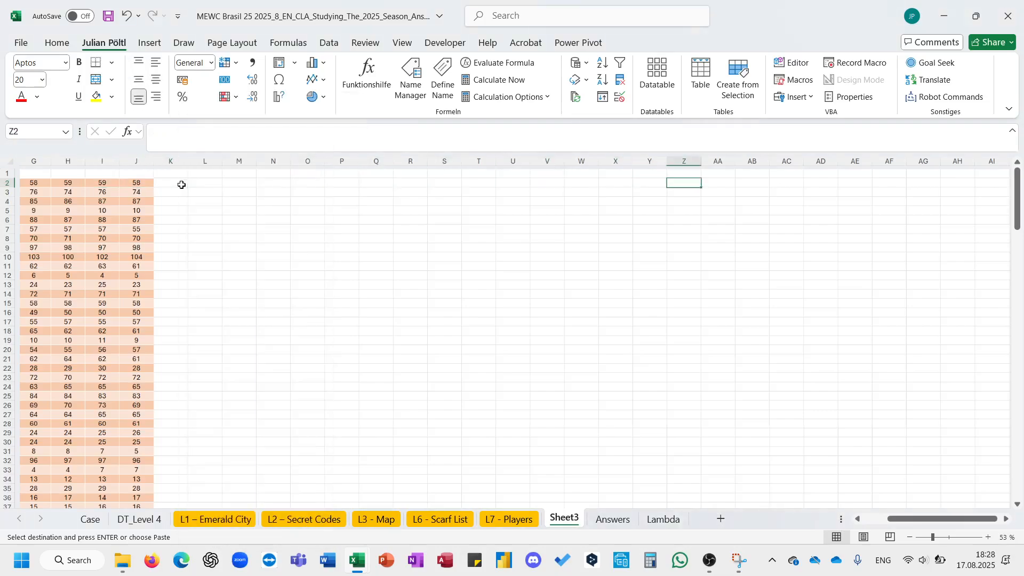
pyautogui.press('Right')
pyautogui.hscroll(-8, 181, 184)
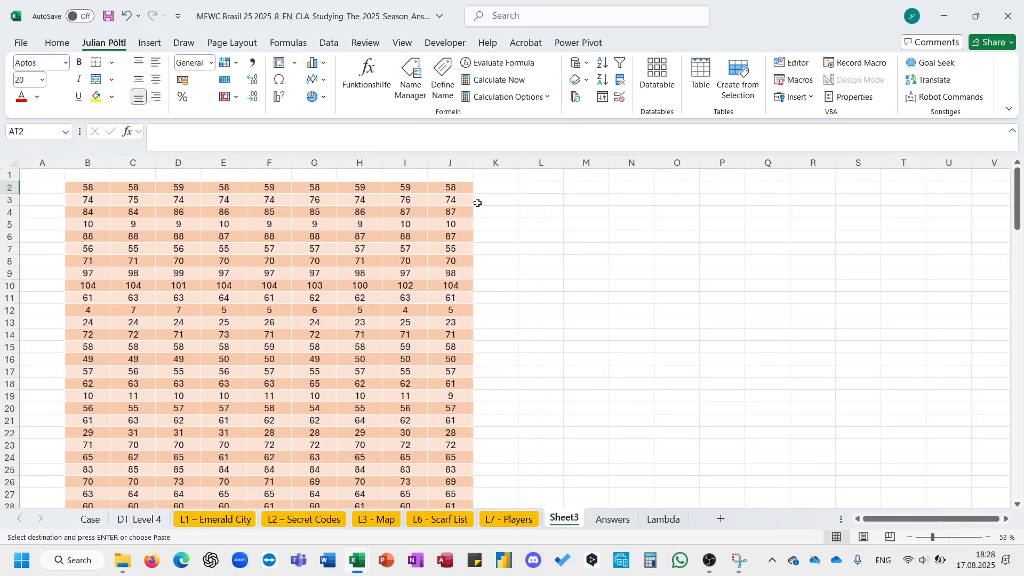
pyautogui.click(483, 189)
pyautogui.rightClick(483, 189)
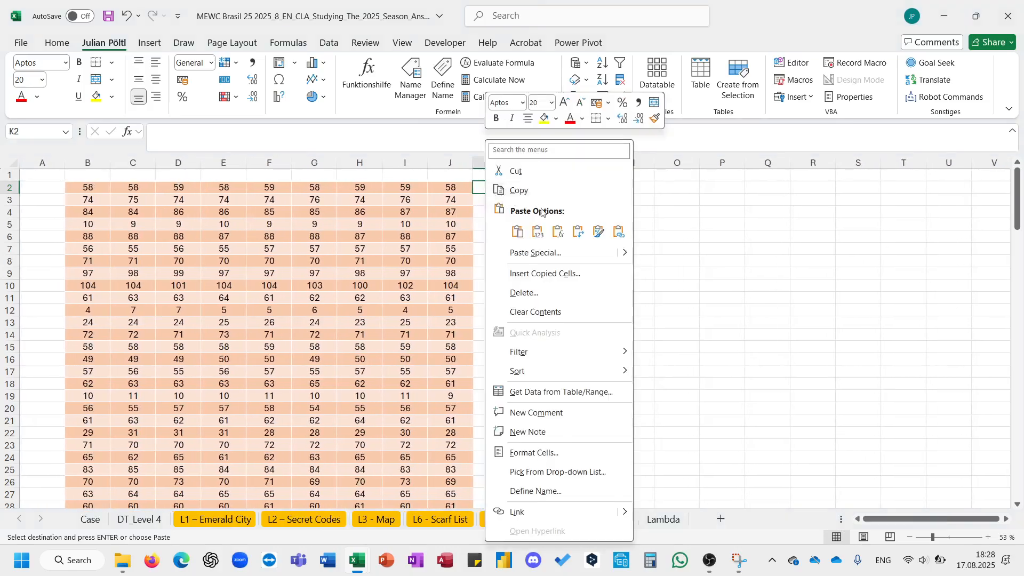
pyautogui.click(576, 232)
pyautogui.click(560, 271)
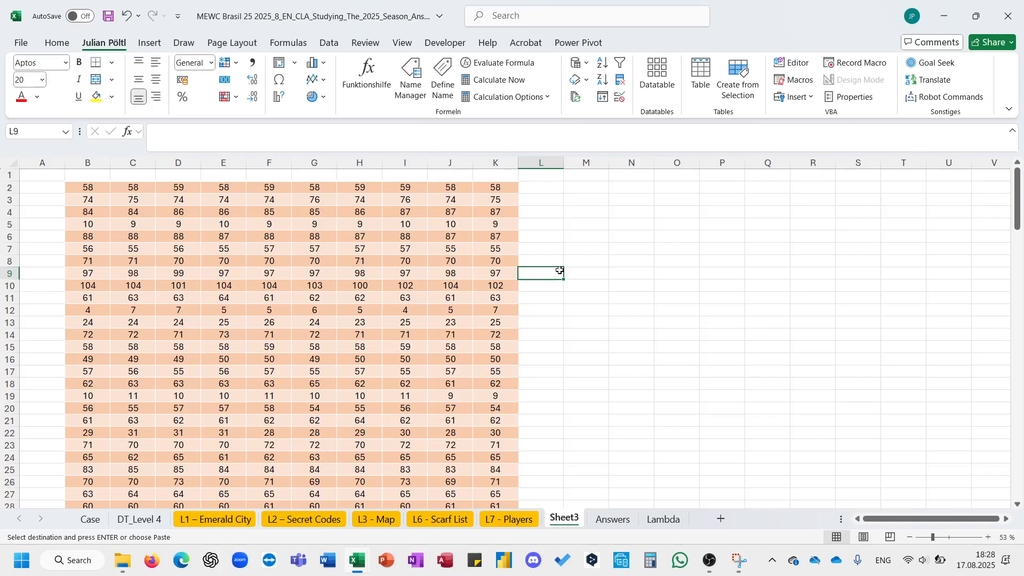
# - Copy Player 6's row of answers from L7 - Players and return to Sheet3
pyautogui.click(517, 518)
pyautogui.click(397, 301)
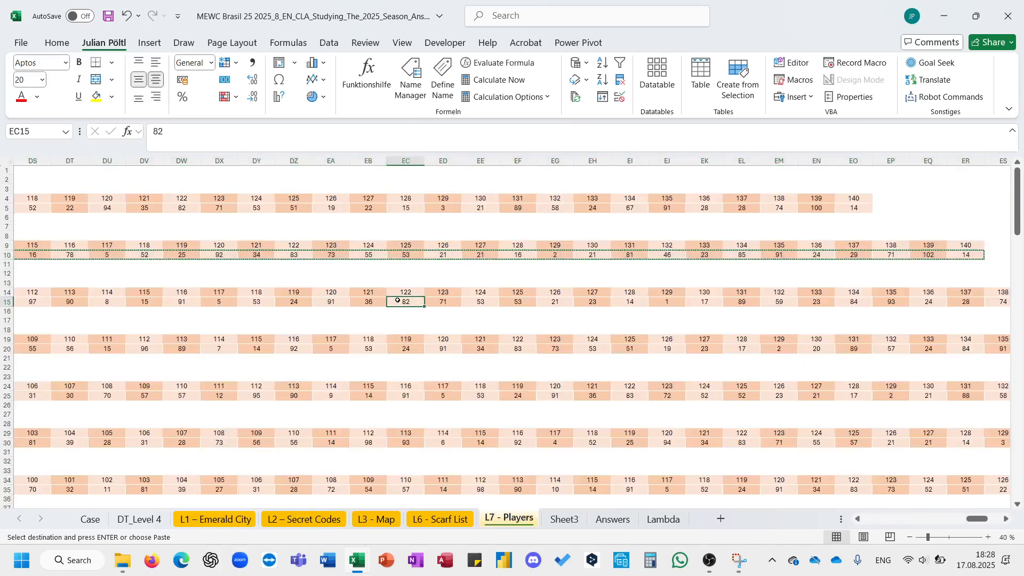
pyautogui.hotkey('ctrl', 'Left')
pyautogui.hotkey('ctrl', 'shift', 'Right')
pyautogui.hotkey('ctrl', 'c')
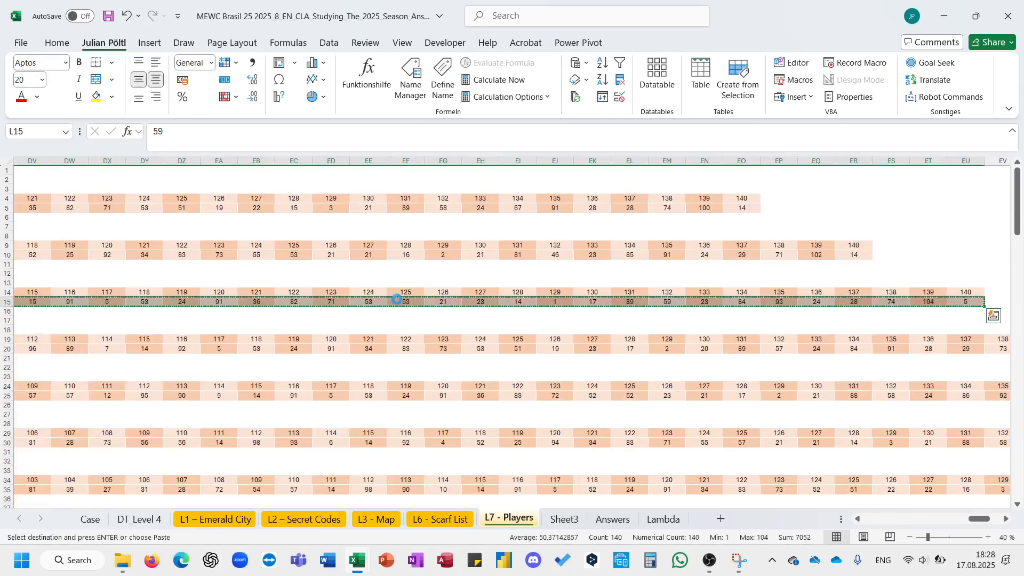
pyautogui.click(553, 514)
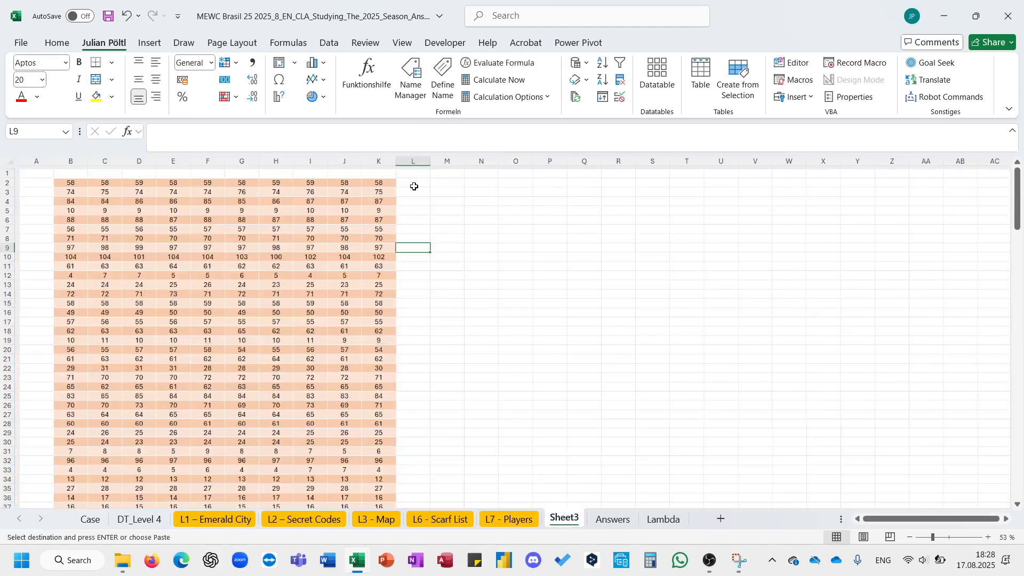
pyautogui.click(415, 185)
pyautogui.press('Left')
pyautogui.press('Left')
pyautogui.press('Left')
pyautogui.press('Right')
pyautogui.press('Right')
pyautogui.press('Right')
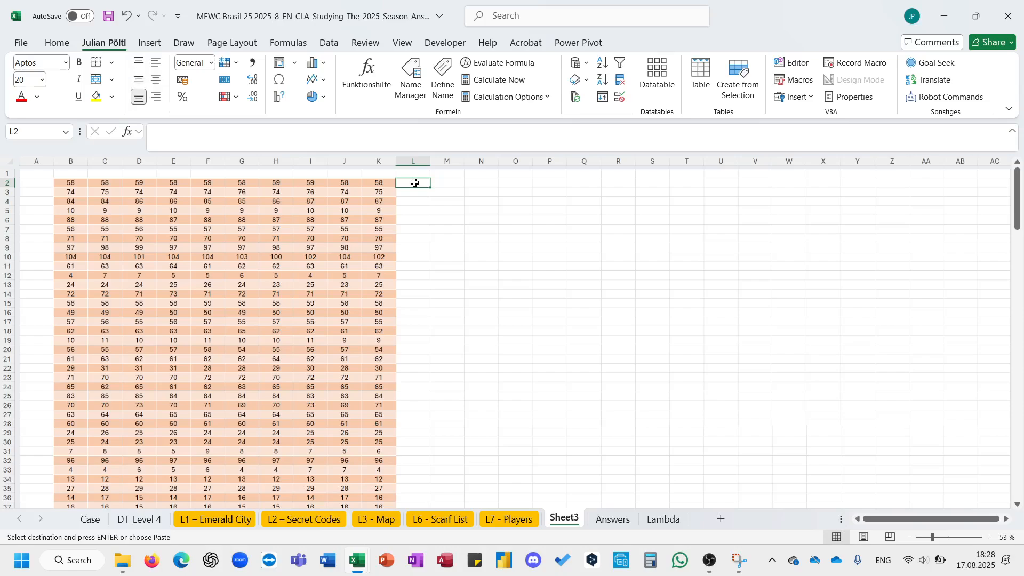
pyautogui.rightClick(414, 183)
pyautogui.press('Escape')
pyautogui.press('Left')
pyautogui.press('Left')
pyautogui.press('Left')
pyautogui.press('Right')
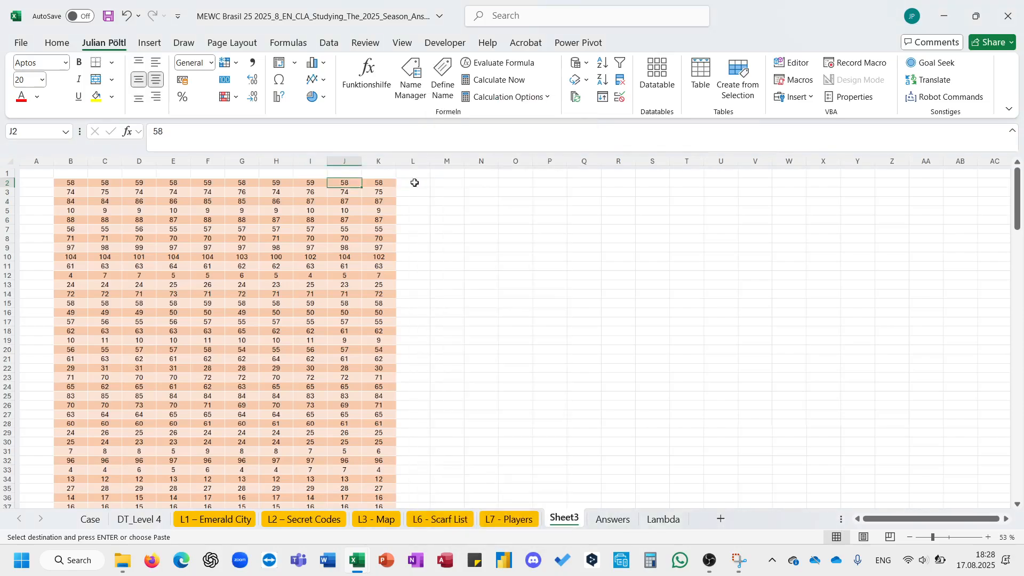
pyautogui.press('Right')
pyautogui.press('Right')
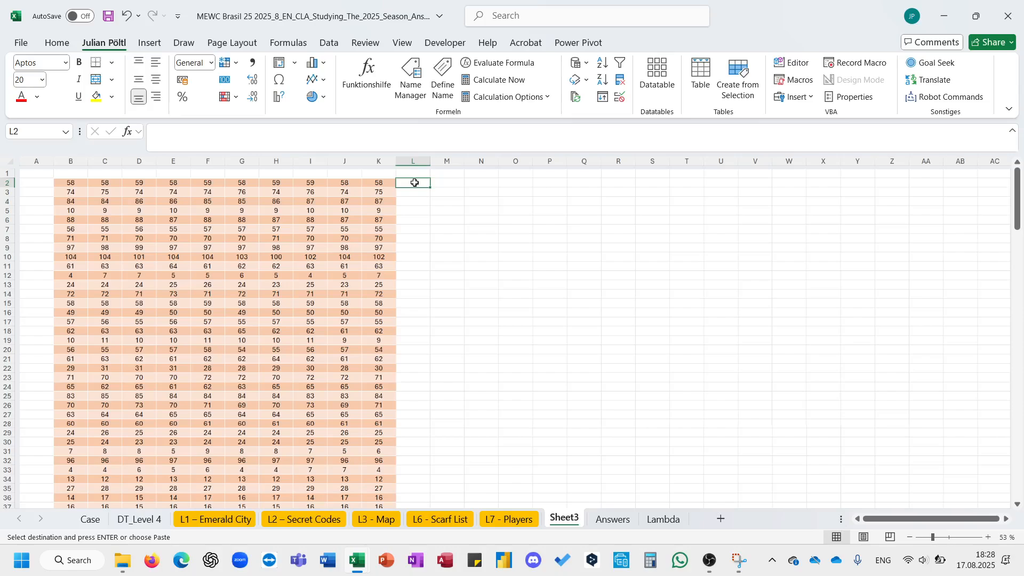
pyautogui.press('Left')
pyautogui.press('Left')
pyautogui.press('Left')
pyautogui.press('Right')
pyautogui.press('Right')
pyautogui.press('Right')
pyautogui.press('Right')
pyautogui.press('Right')
pyautogui.press('Right')
pyautogui.press('Right')
pyautogui.press('Right')
pyautogui.press('Right')
pyautogui.press('Right')
pyautogui.press('Right')
pyautogui.press('Right')
pyautogui.press('Right')
pyautogui.press('Right')
pyautogui.press('Right')
pyautogui.press('Right')
pyautogui.press('Right')
pyautogui.press('Right')
pyautogui.press('Right')
pyautogui.press('Right')
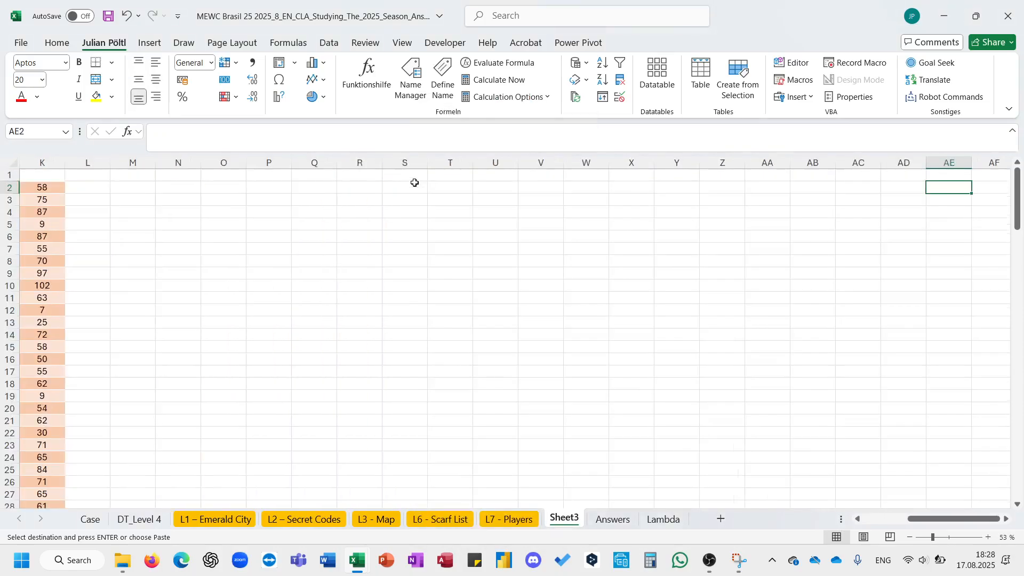
pyautogui.press('Right')
pyautogui.press('Right')
pyautogui.press('Right')
pyautogui.press('Right')
pyautogui.press('Right')
pyautogui.hscroll(-5, 415, 182)
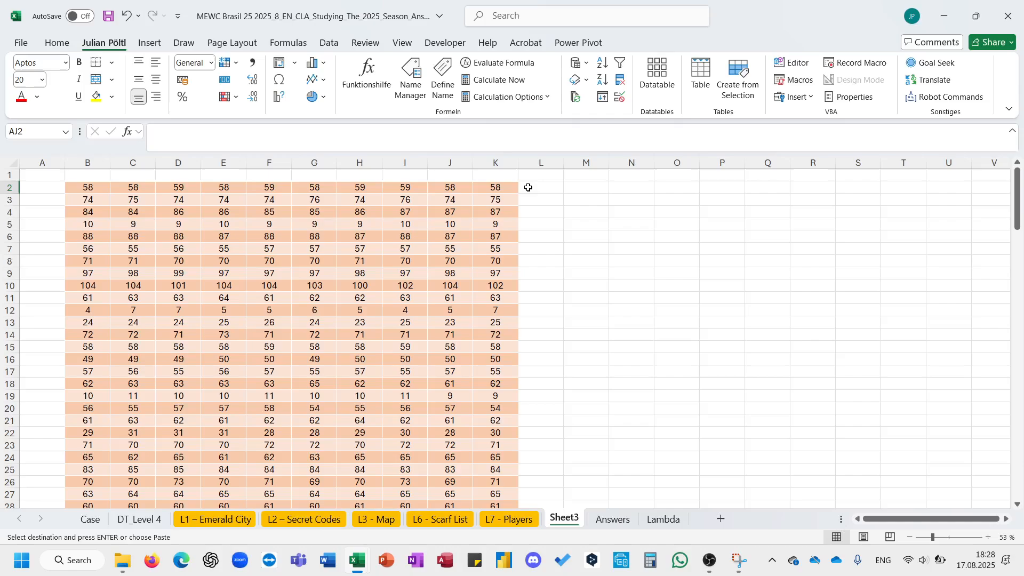
# - Paste the copied answers transposed into column L of Sheet3 starting at L2
pyautogui.click(528, 187)
pyautogui.rightClick(528, 187)
pyautogui.click(616, 231)
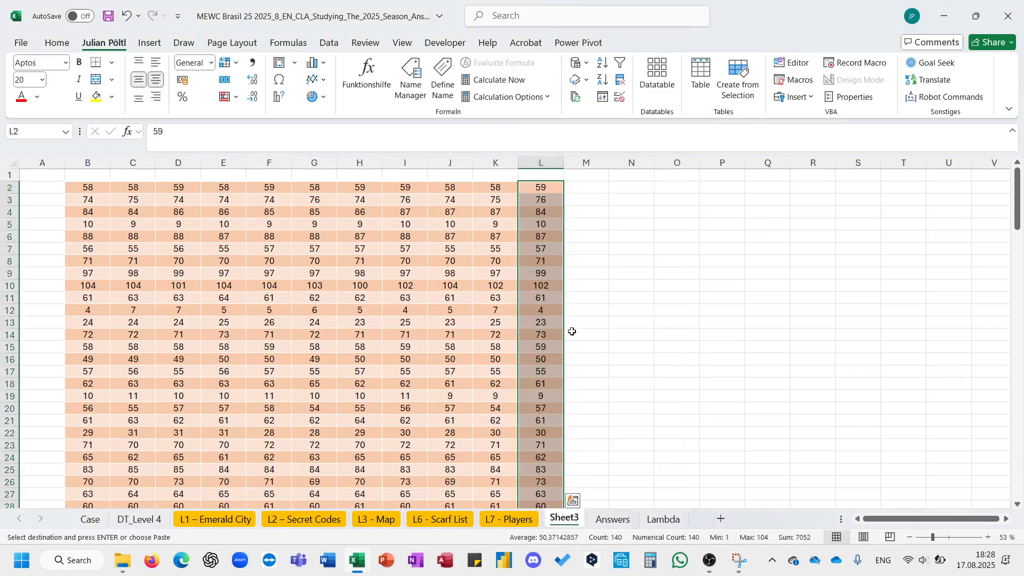
pyautogui.click(572, 332)
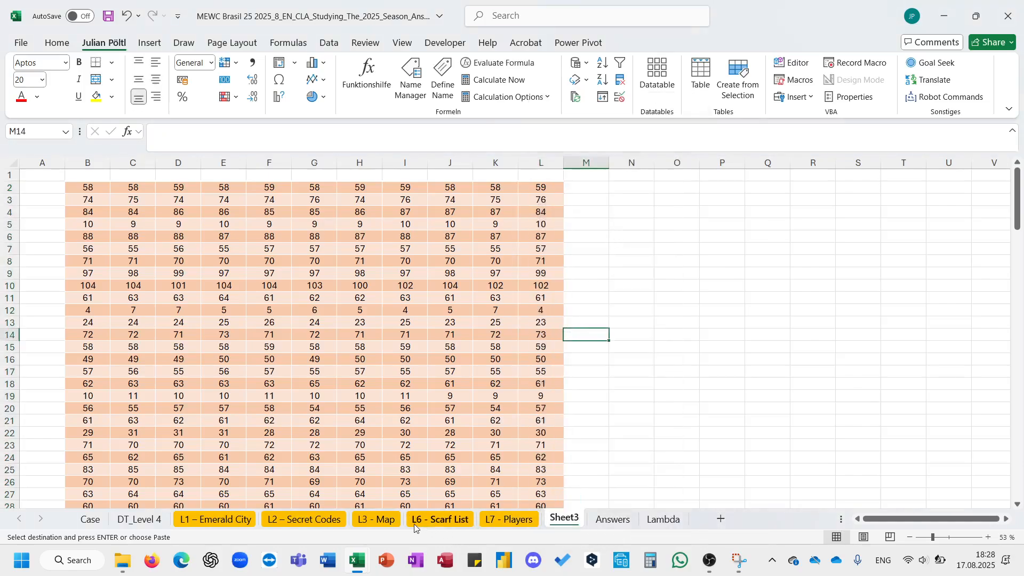
# - Copy Player 8's row of answers from L7 - Players and paste it transposed into column M of Sheet3 from M2
pyautogui.click(509, 519)
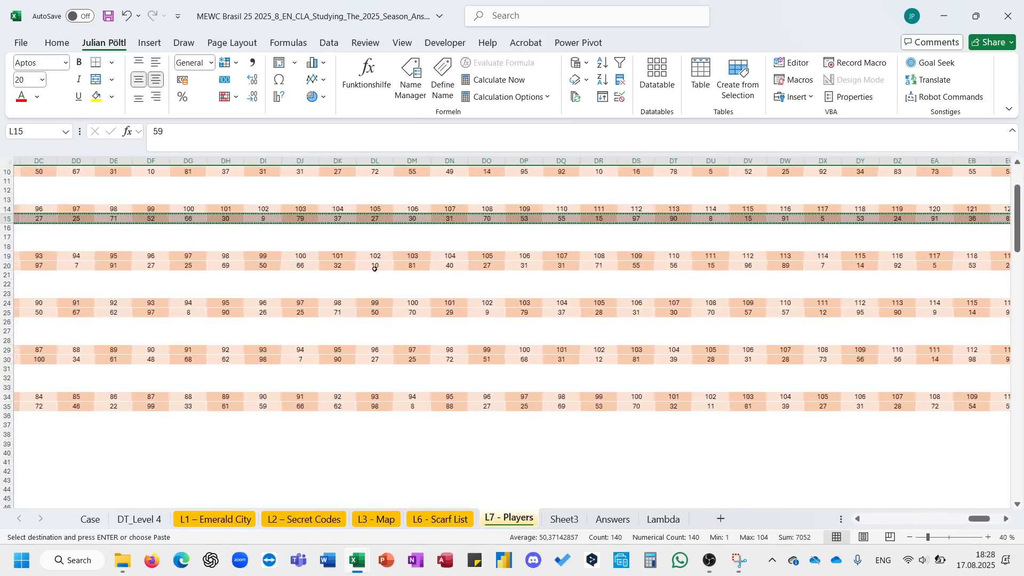
pyautogui.click(374, 269)
pyautogui.press('Right')
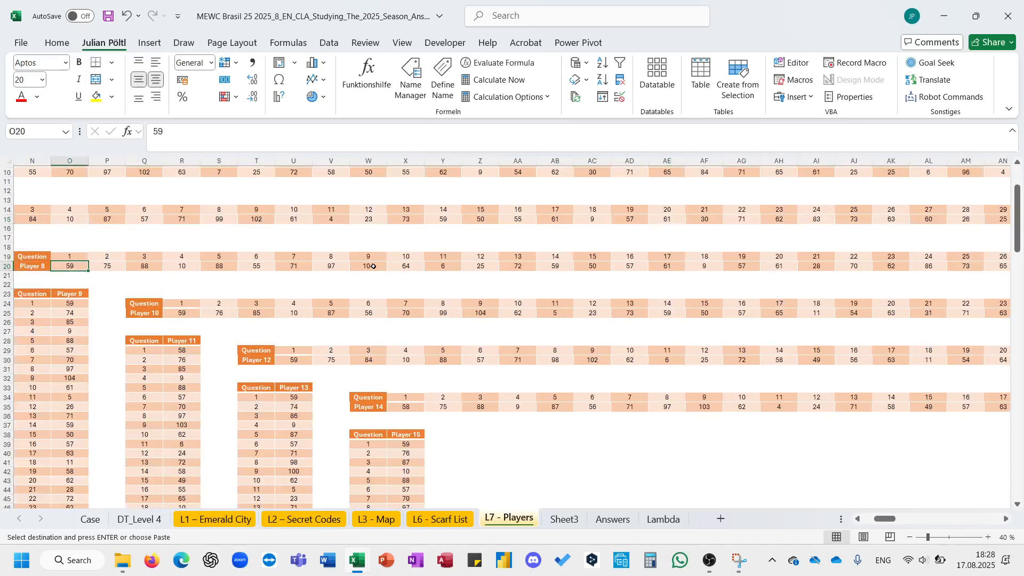
pyautogui.hotkey('ctrl', 'shift', 'Right')
pyautogui.hotkey('ctrl', 'c')
pyautogui.click(565, 519)
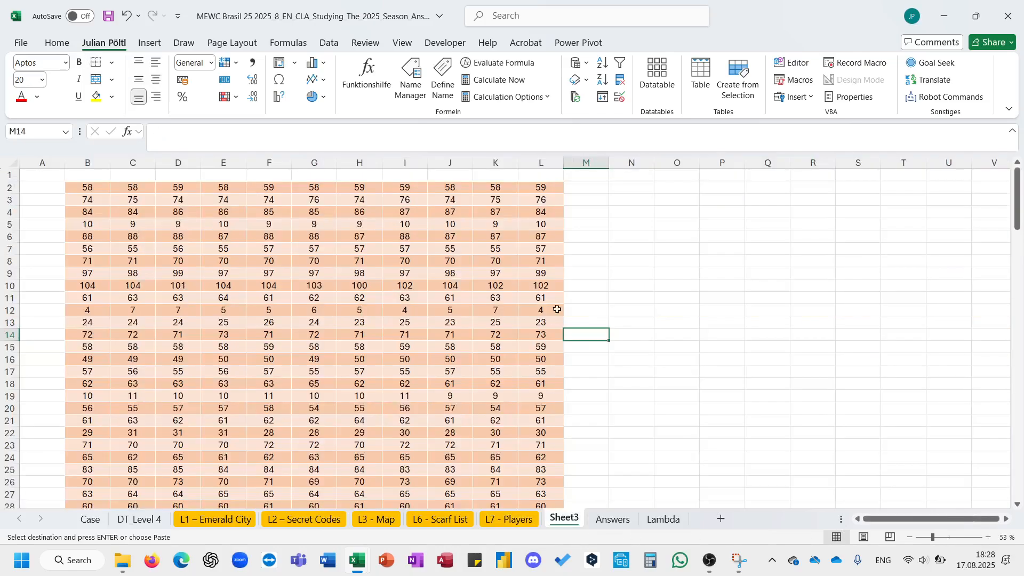
pyautogui.click(579, 187)
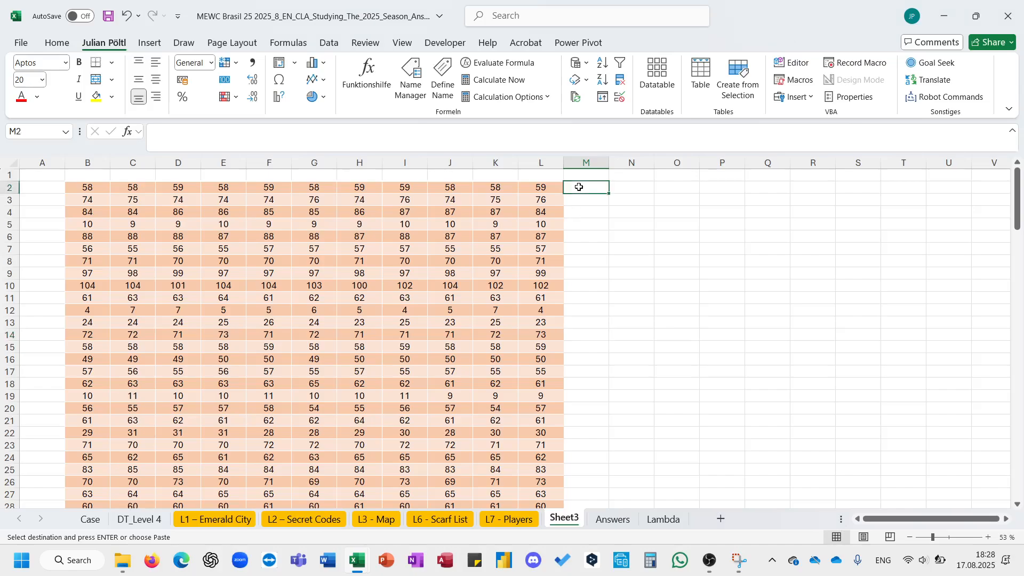
pyautogui.rightClick(579, 187)
pyautogui.click(673, 230)
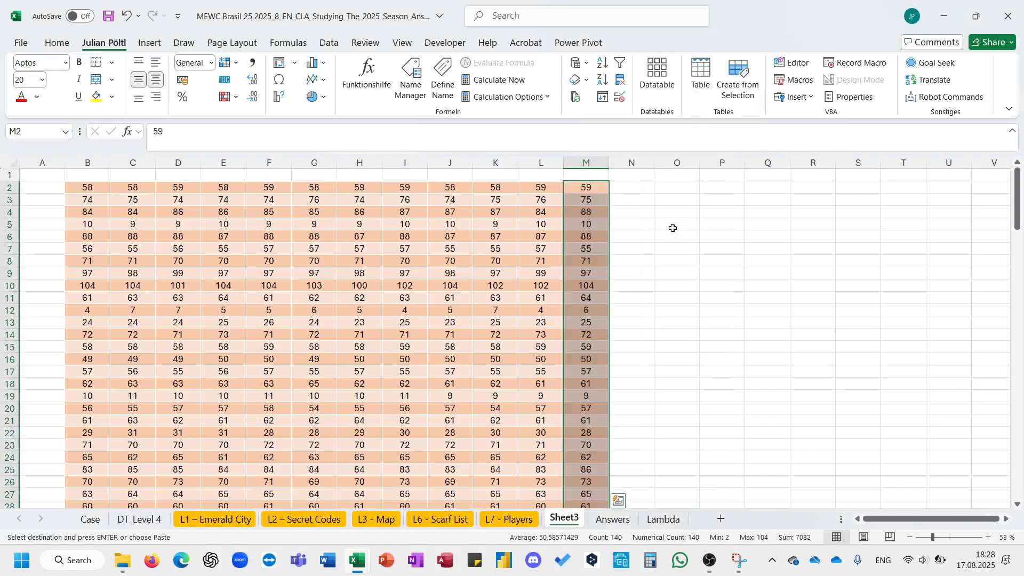
# - Copy Player 10's row of answers from L7 - Players and return to Sheet3
pyautogui.click(508, 519)
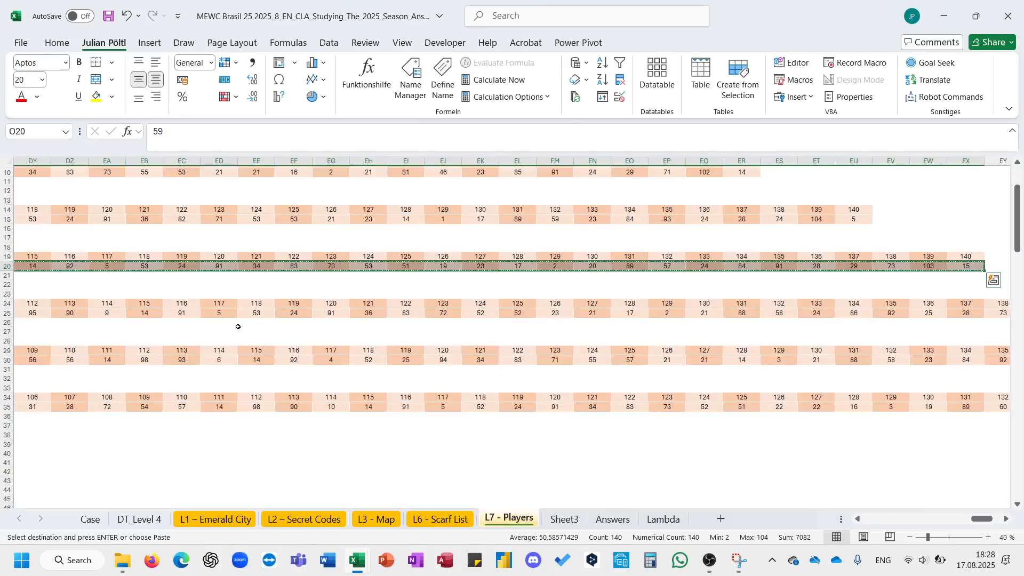
pyautogui.click(232, 314)
pyautogui.hotkey('ctrl', 'Left')
pyautogui.press('Right')
pyautogui.hotkey('ctrl', 'shift', 'Right')
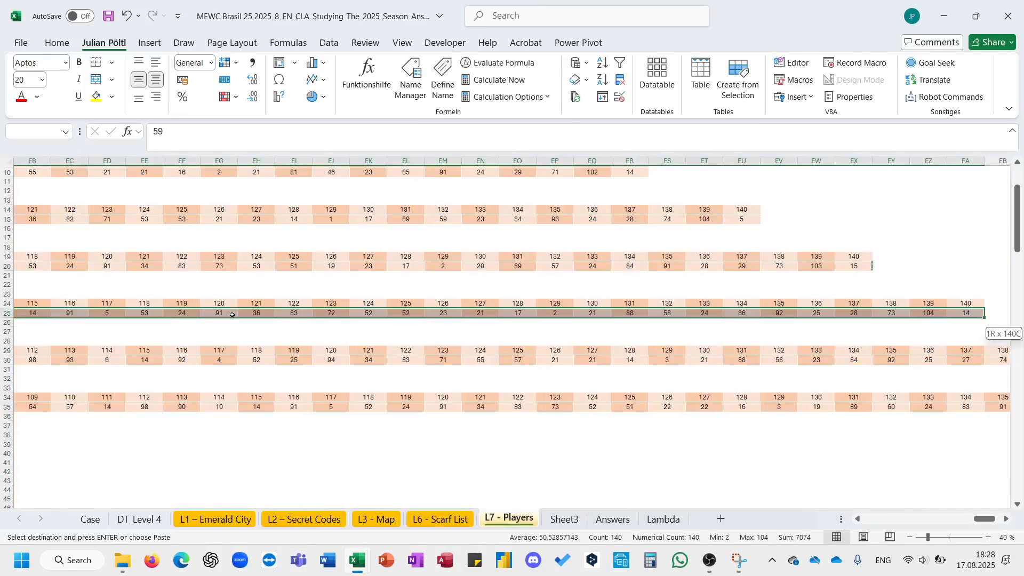
pyautogui.hotkey('ctrl', 'c')
pyautogui.click(563, 519)
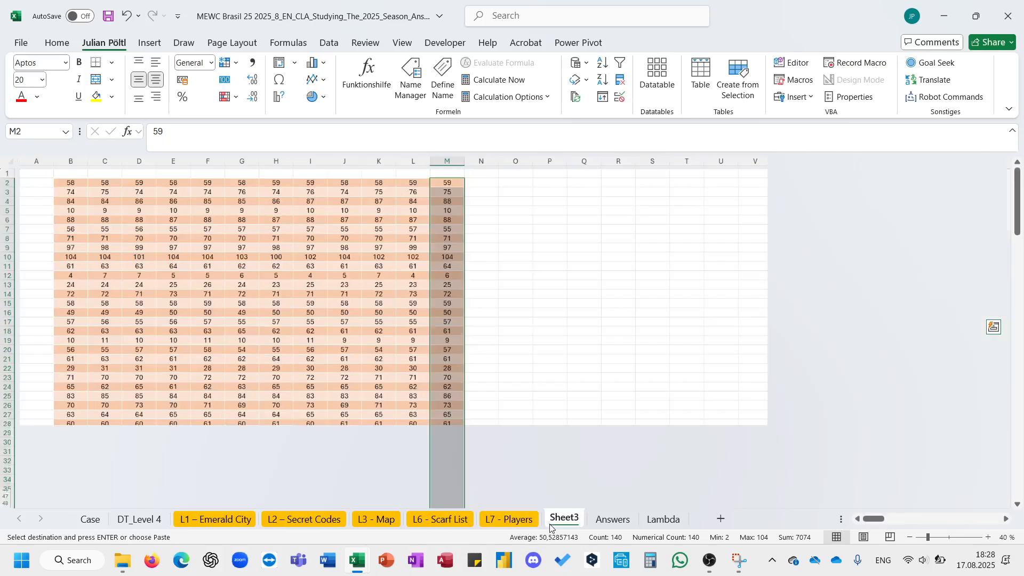
pyautogui.press('Left')
pyautogui.press('Left')
pyautogui.press('Right')
pyautogui.press('Right')
pyautogui.press('Right')
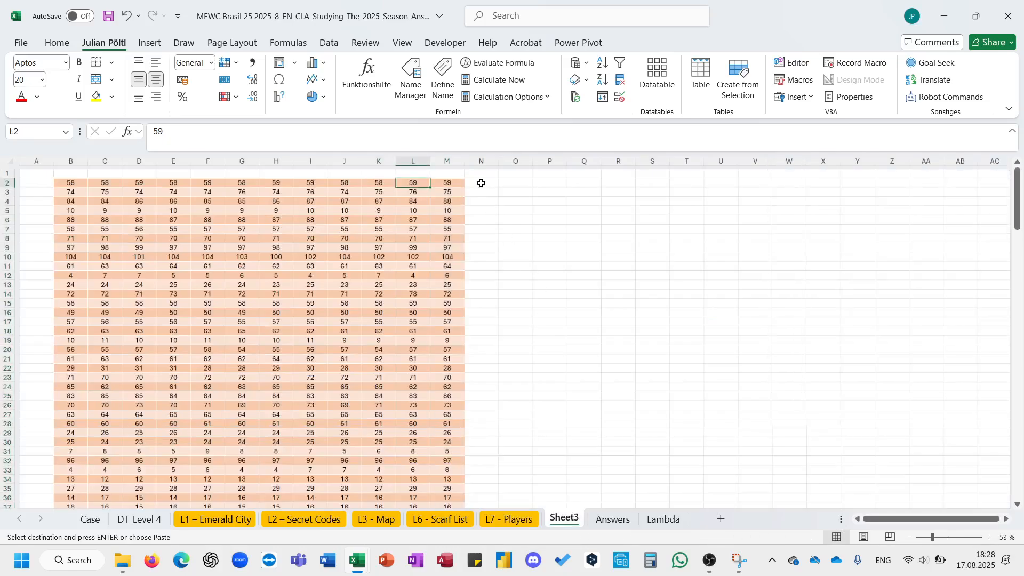
pyautogui.press('Left')
pyautogui.press('Left')
pyautogui.press('Left')
pyautogui.press('Menu')
pyautogui.press('Escape')
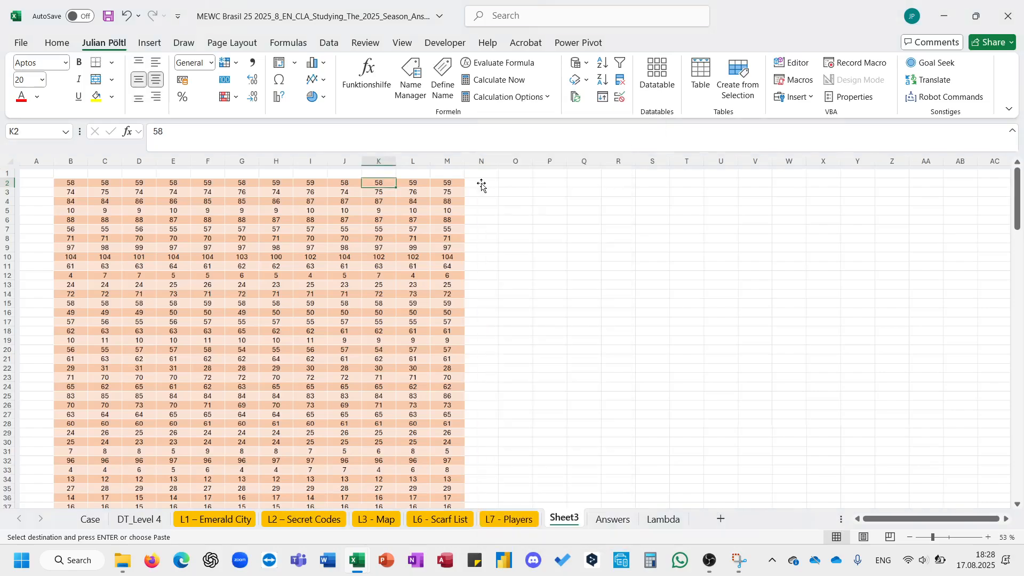
pyautogui.press('Right')
pyautogui.press('Right')
pyautogui.press('Right')
pyautogui.press('Right')
pyautogui.press('Right')
pyautogui.press('Right')
pyautogui.press('Right')
# - Paste the copied answers transposed into column N of Sheet3 starting at N2
pyautogui.press('Right')
pyautogui.press('Right')
pyautogui.press('Right')
pyautogui.press('Right')
pyautogui.press('Right')
pyautogui.press('Right')
pyautogui.press('Right')
pyautogui.press('Right')
pyautogui.press('Right')
pyautogui.press('Right')
pyautogui.press('Right')
pyautogui.press('Right')
pyautogui.press('Right')
pyautogui.press('Right')
pyautogui.press('Right')
pyautogui.press('Right')
pyautogui.press('Right')
pyautogui.hscroll(-4, 481, 183)
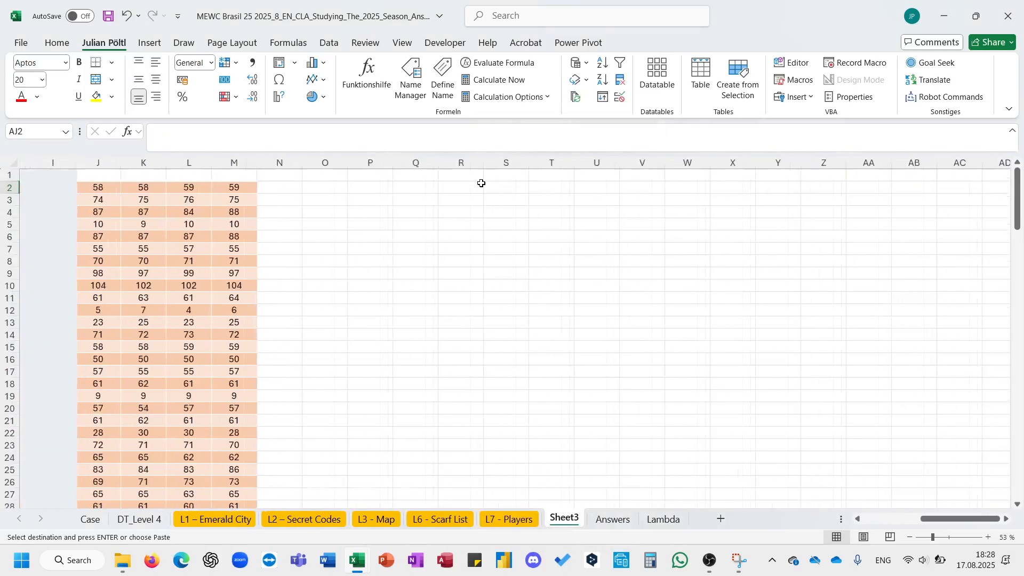
pyautogui.hotkey('ctrl', 'Left')
pyautogui.press('Right')
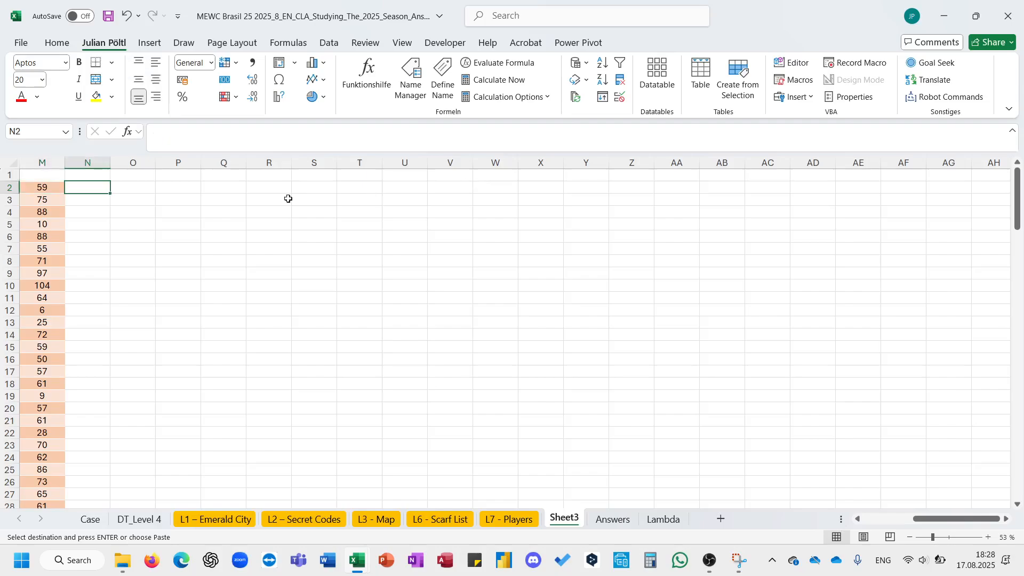
pyautogui.hscroll(-3, 110, 248)
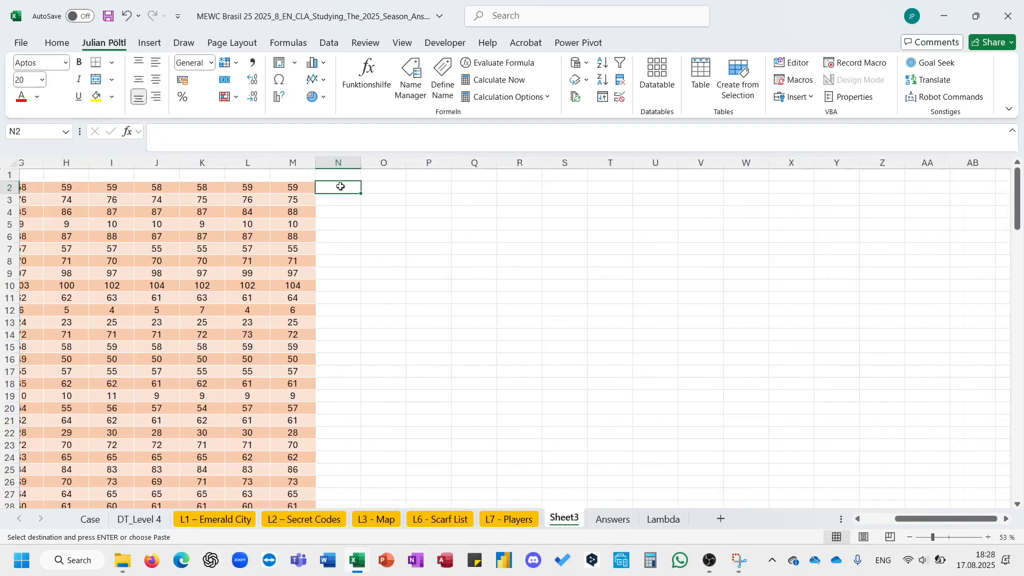
pyautogui.rightClick(340, 186)
pyautogui.click(441, 233)
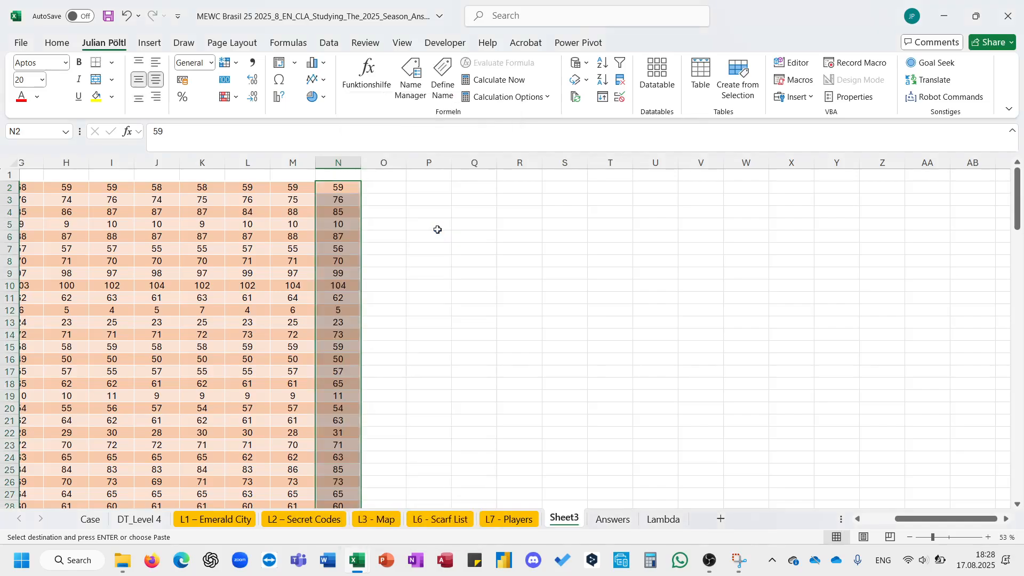
pyautogui.click(521, 320)
# - Copy Player 12's row of answers from L7 - Players and paste it transposed into column O of Sheet3 from O2
pyautogui.hotkey('ctrl', 'pageup')
pyautogui.hscroll(-3, 412, 373)
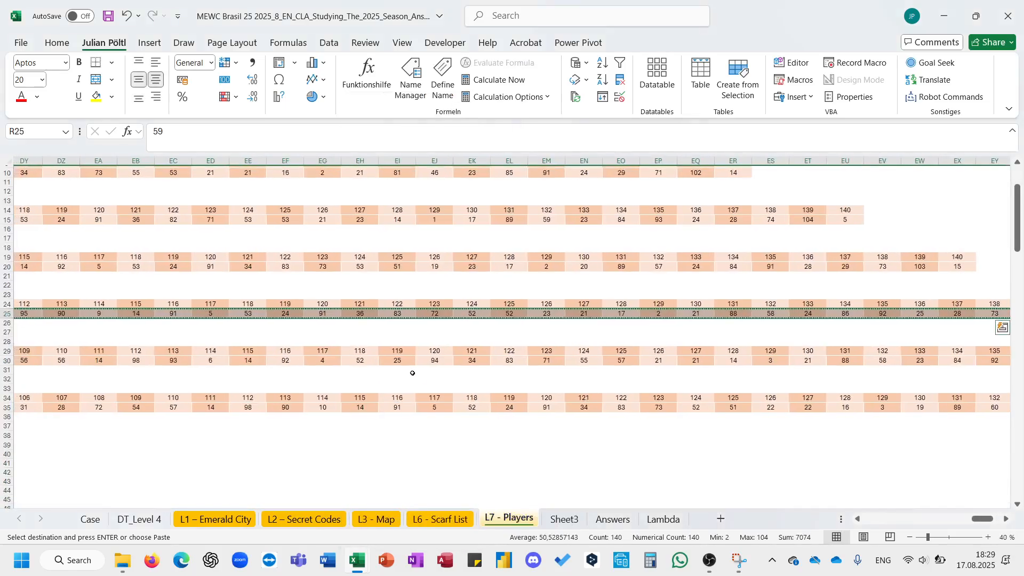
pyautogui.click(406, 361)
pyautogui.hotkey('ctrl', 'Left')
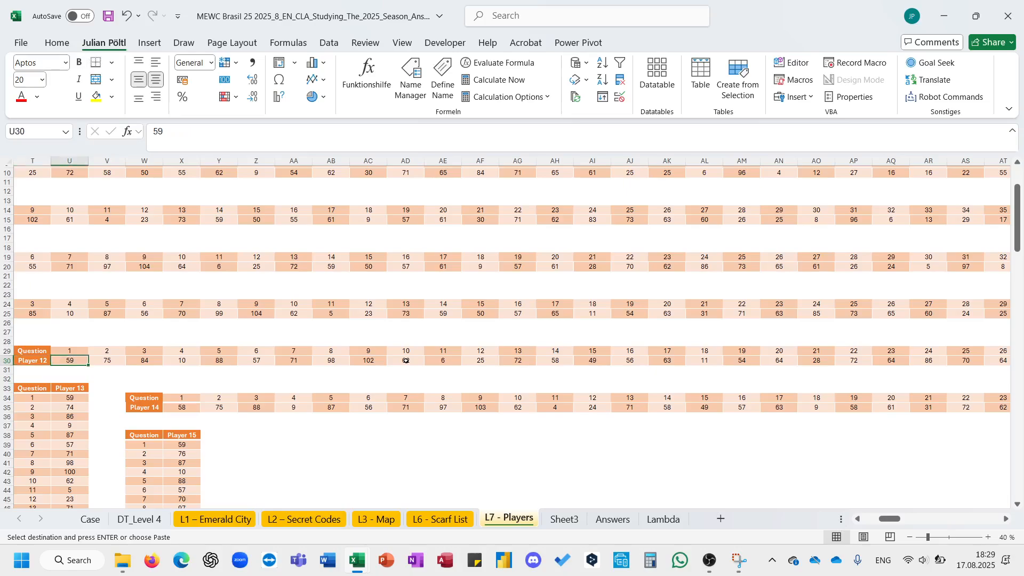
pyautogui.hotkey('ctrl', 'shift', 'Right')
pyautogui.hotkey('ctrl', 'c')
pyautogui.click(563, 518)
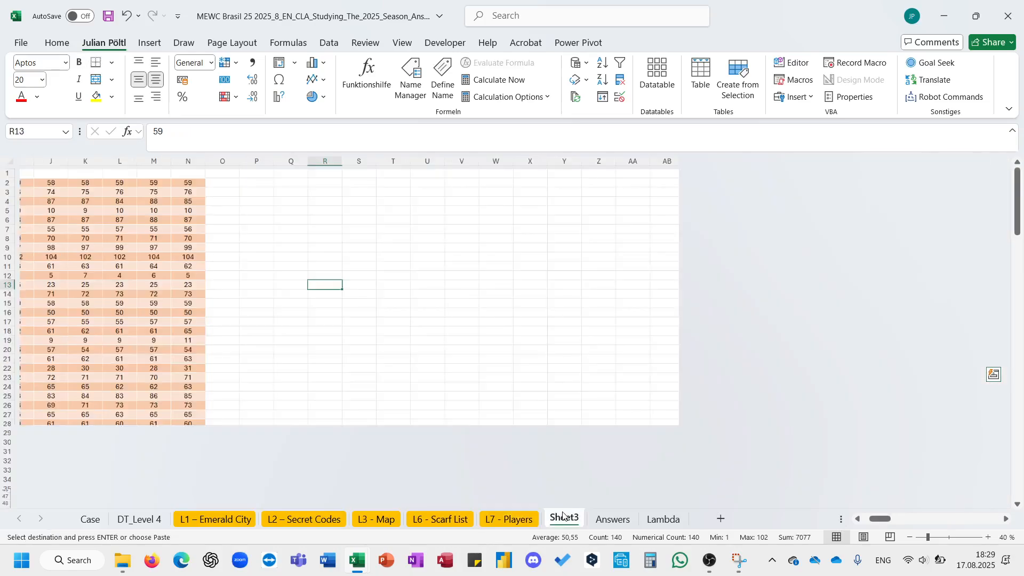
pyautogui.click(222, 183)
pyautogui.press('Right')
pyautogui.press('Right')
pyautogui.press('Right')
pyautogui.press('Right')
pyautogui.press('Right')
pyautogui.press('Right')
pyautogui.press('Right')
pyautogui.press('Right')
pyautogui.press('Right')
pyautogui.press('Right')
pyautogui.press('Right')
pyautogui.press('Right')
pyautogui.press('Right')
pyautogui.press('Right')
pyautogui.press('Right')
pyautogui.press('Right')
pyautogui.press('Right')
pyautogui.press('Right')
pyautogui.press('Right')
pyautogui.press('Right')
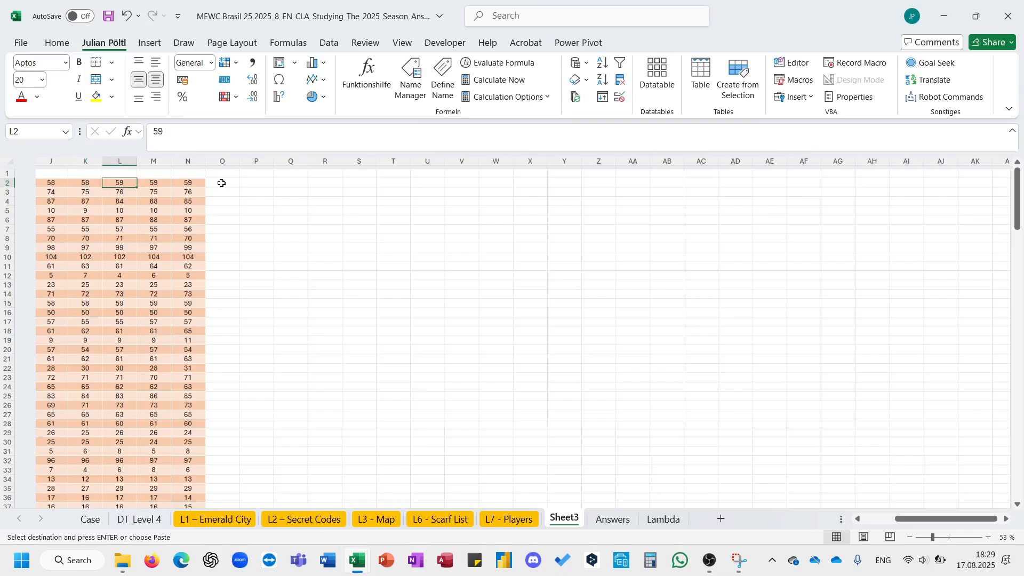
pyautogui.hotkey('ctrl', 'Left')
pyautogui.press('Right')
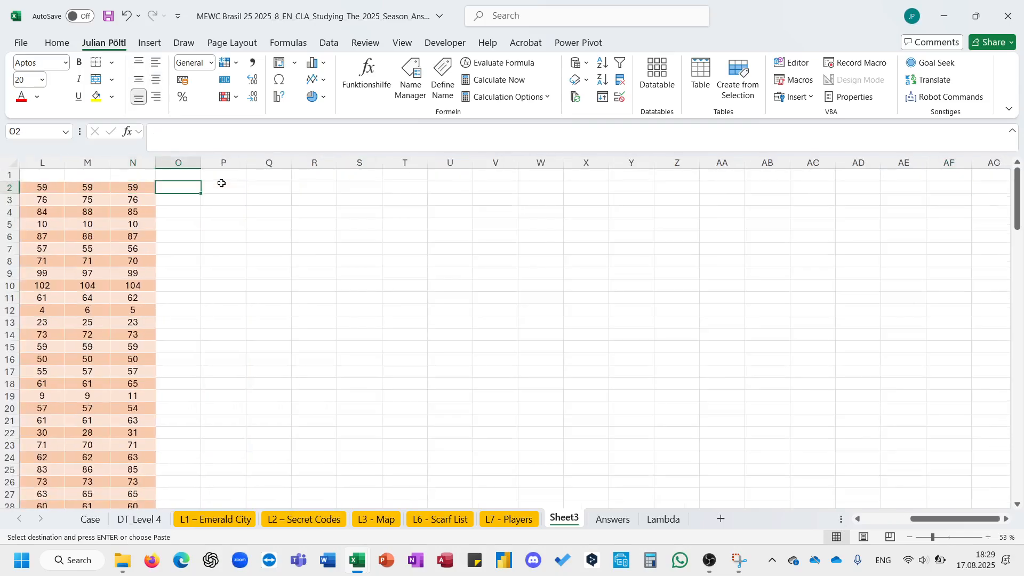
pyautogui.rightClick(186, 189)
pyautogui.click(278, 231)
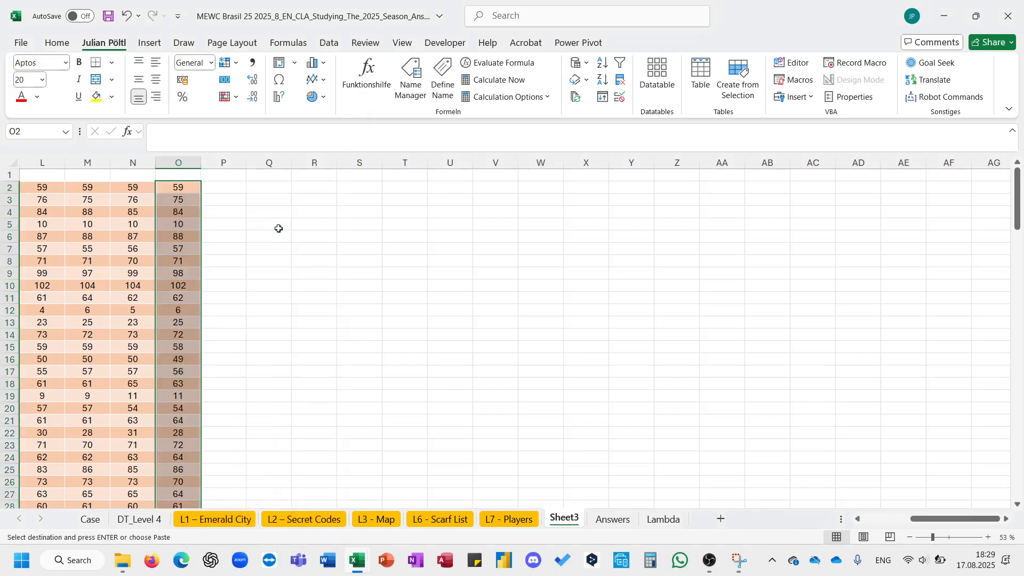
pyautogui.click(442, 332)
# - Copy the last player's row of answers from L7 - Players and paste it transposed into column P of Sheet3 from P2
pyautogui.click(509, 519)
pyautogui.scroll(-9, 489, 425)
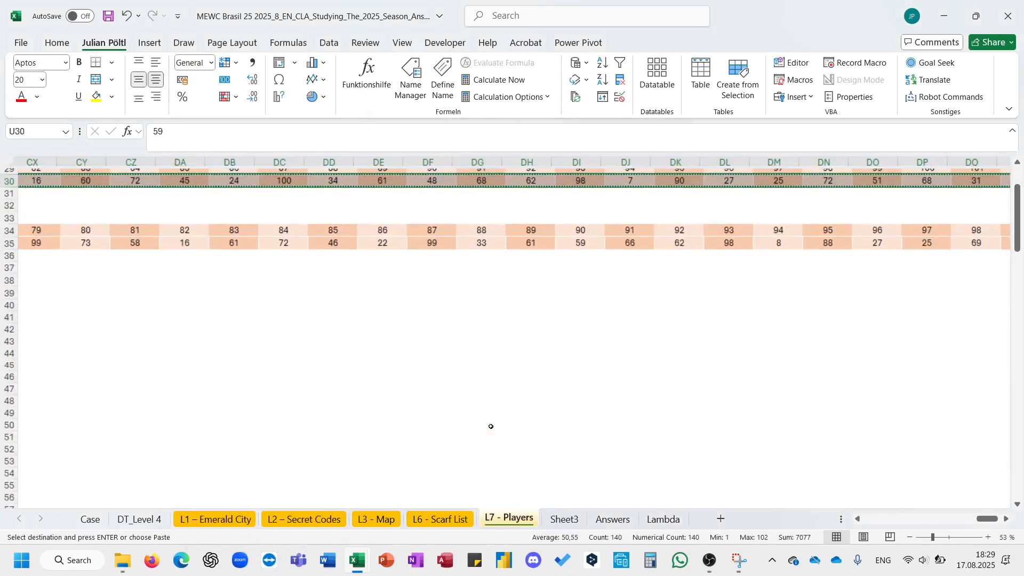
pyautogui.hscroll(-5, 489, 425)
pyautogui.click(380, 244)
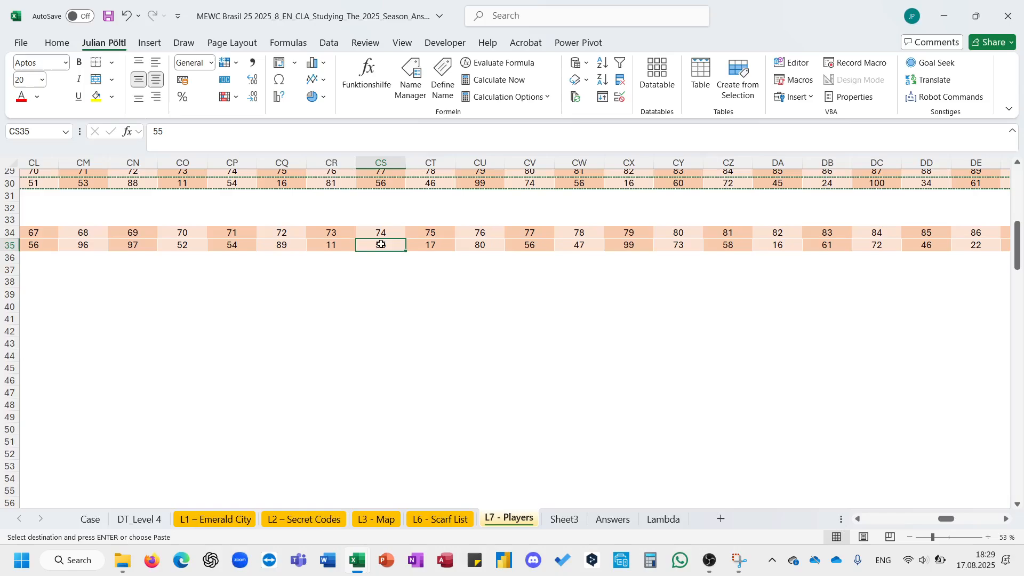
pyautogui.hotkey('ctrl', 'Left')
pyautogui.press('Right')
pyautogui.hotkey('ctrl', 'shift', 'Right')
pyautogui.hotkey('ctrl', 'c')
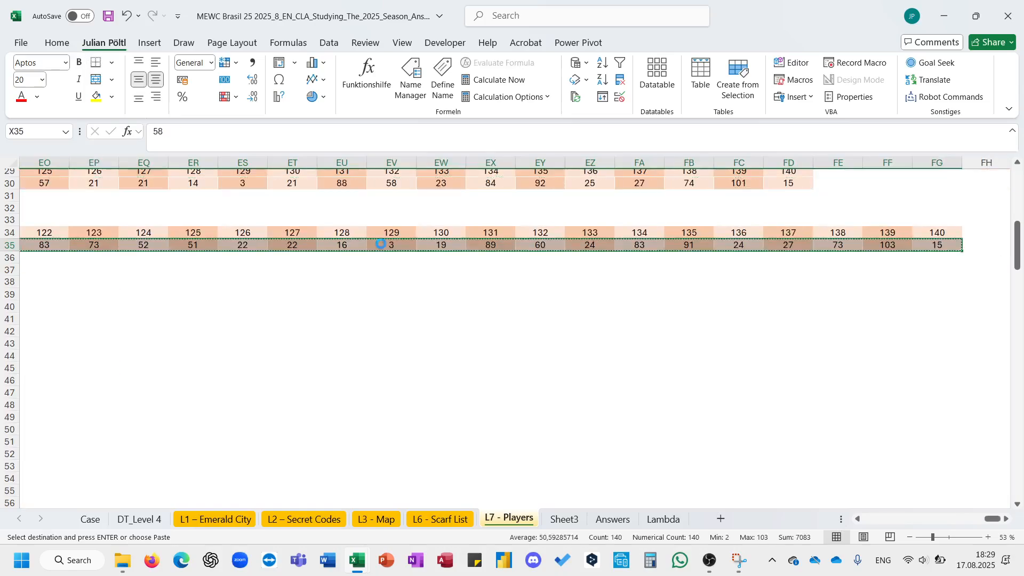
pyautogui.hotkey('ctrl', 'pagedown')
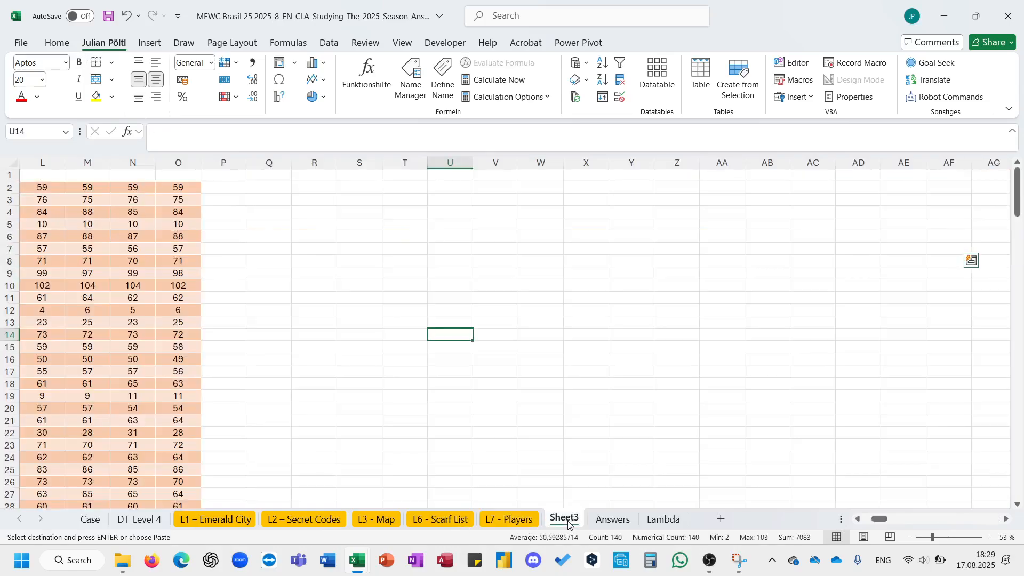
pyautogui.click(223, 187)
pyautogui.rightClick(223, 188)
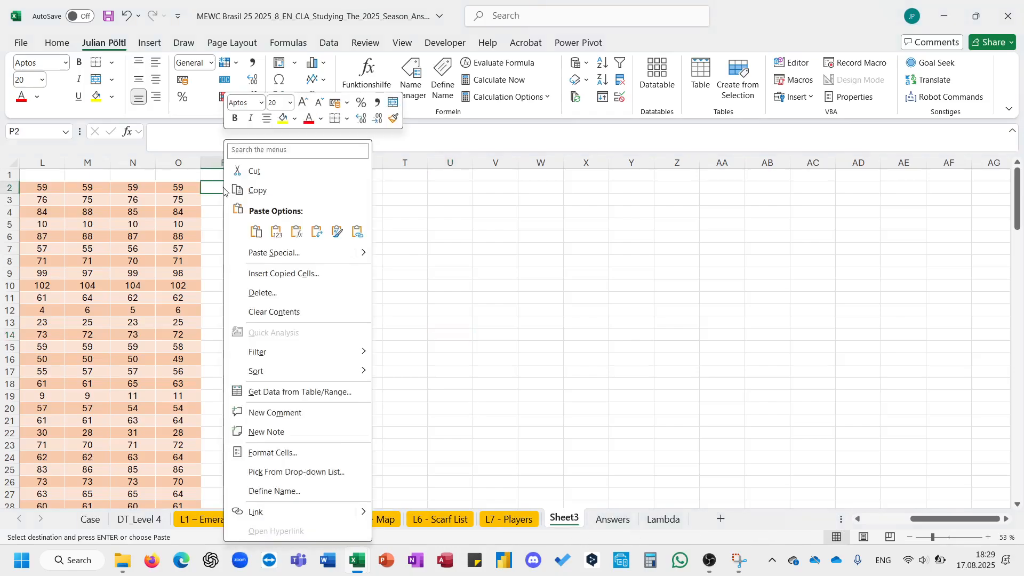
pyautogui.press('Escape')
pyautogui.click(316, 232)
# - Number the answer rows in column A from A2 with =SEQUENCE(140)
pyautogui.hotkey('ctrl', 'shift', 'Left')
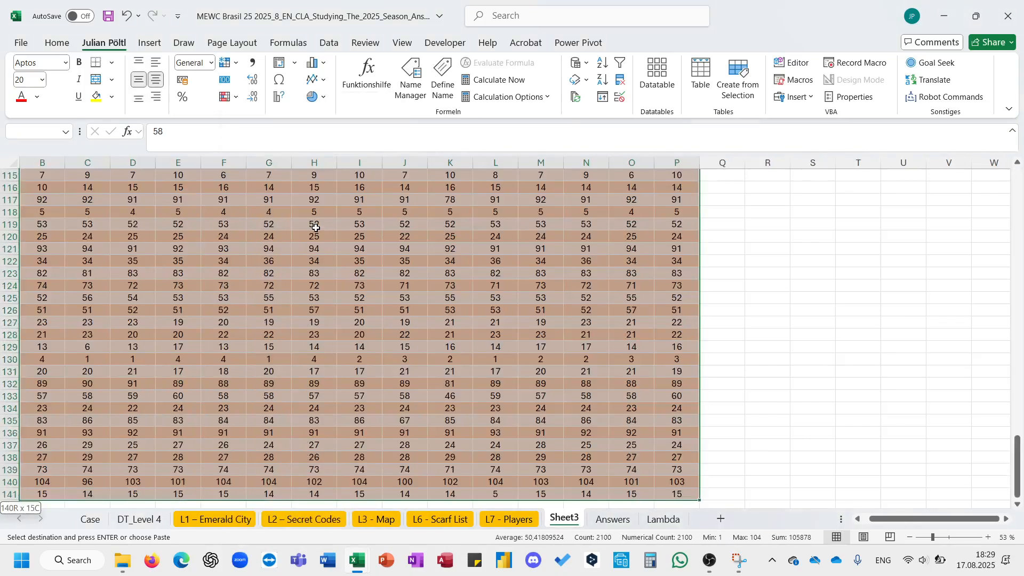
pyautogui.hotkey('shift', 'Up')
pyautogui.press('Up')
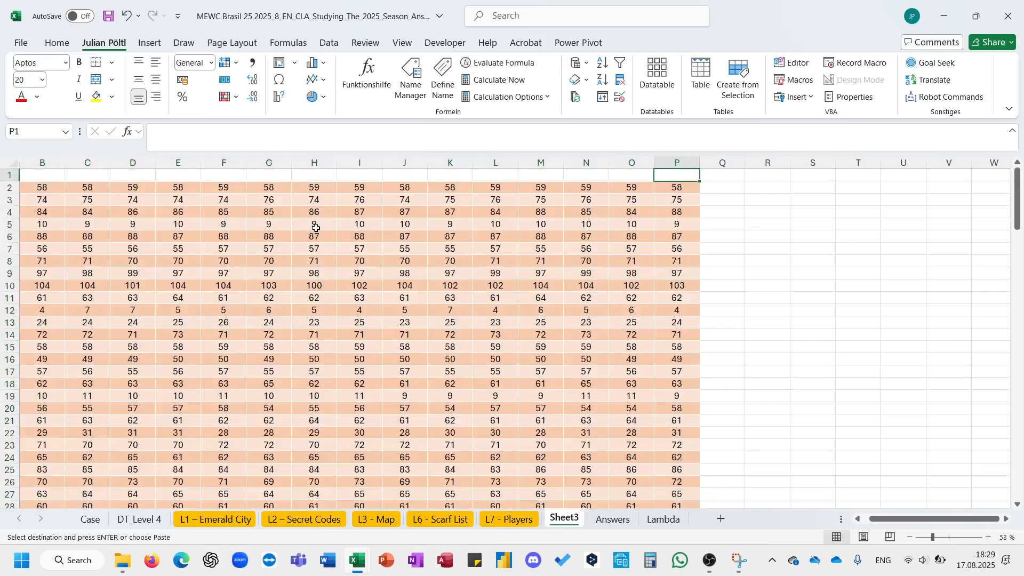
pyautogui.press('Down')
pyautogui.hotkey('ctrl', 'shift', 'Left')
pyautogui.press('Escape')
pyautogui.hscroll(-1, 315, 227)
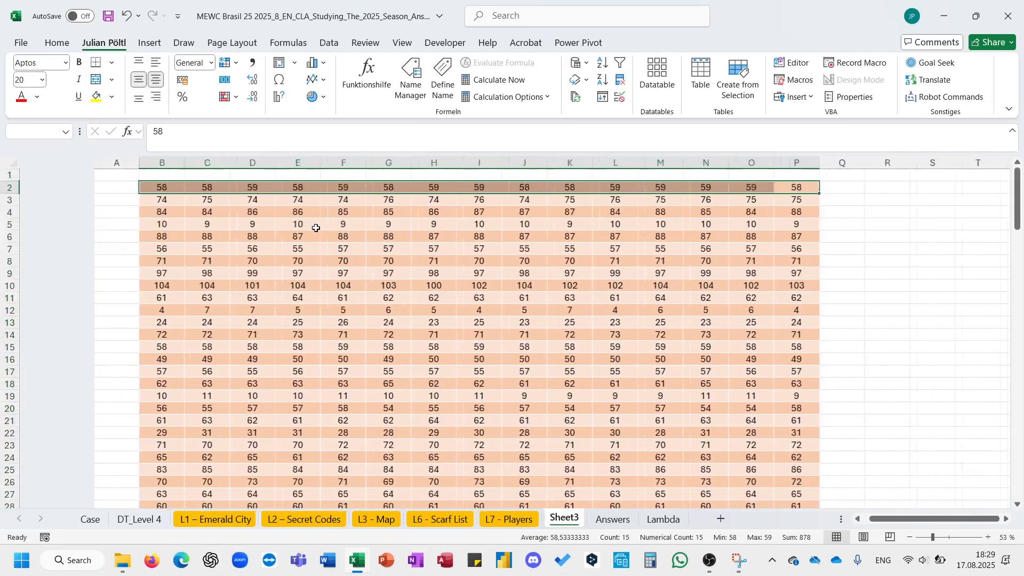
pyautogui.click(98, 189)
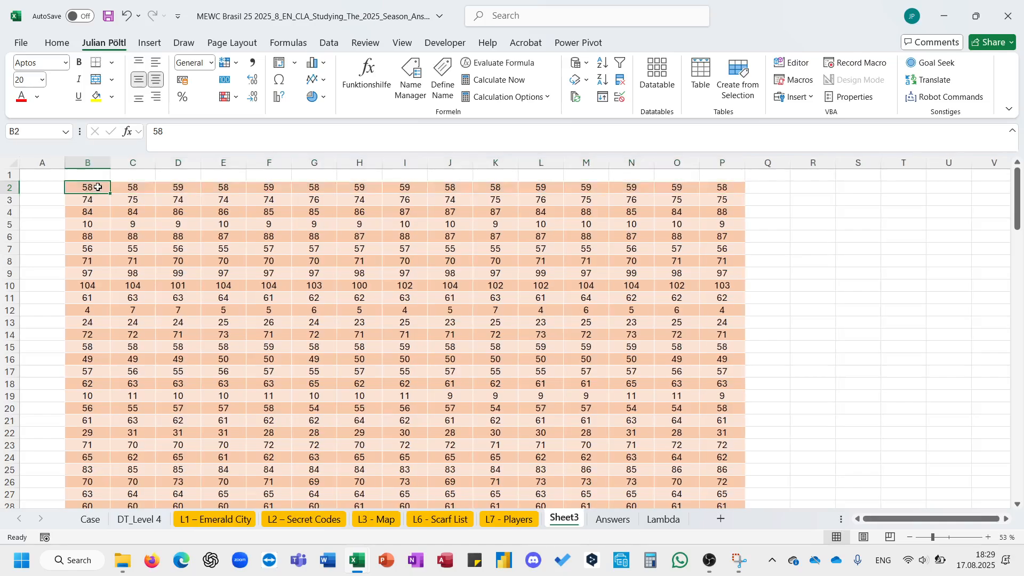
pyautogui.hotkey('ctrl', 'Down')
pyautogui.hotkey('ctrl', 'Up')
pyautogui.press('Left')
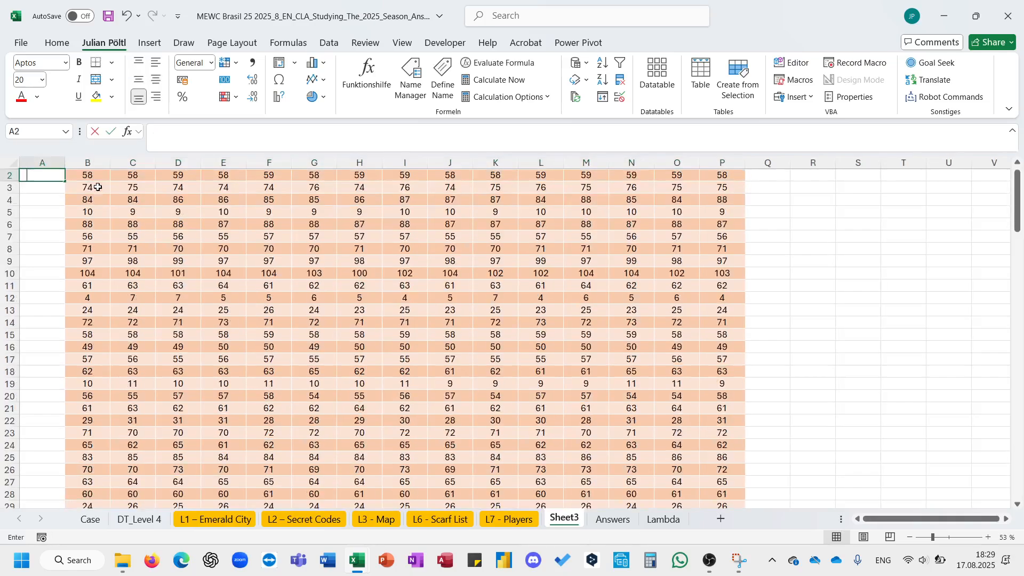
pyautogui.write('=seq')
pyautogui.press('Tab')
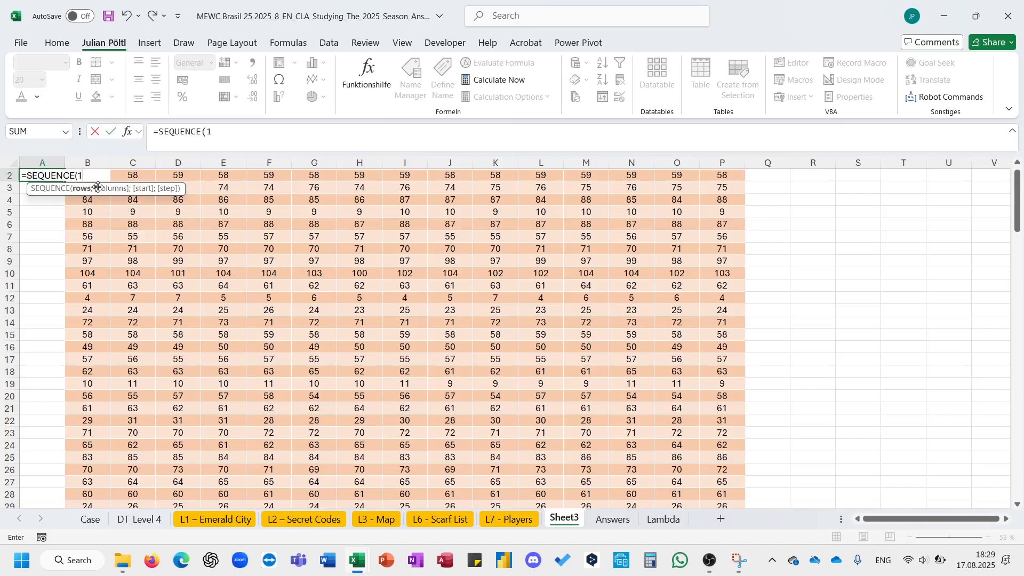
pyautogui.press('Return')
pyautogui.press('Return')
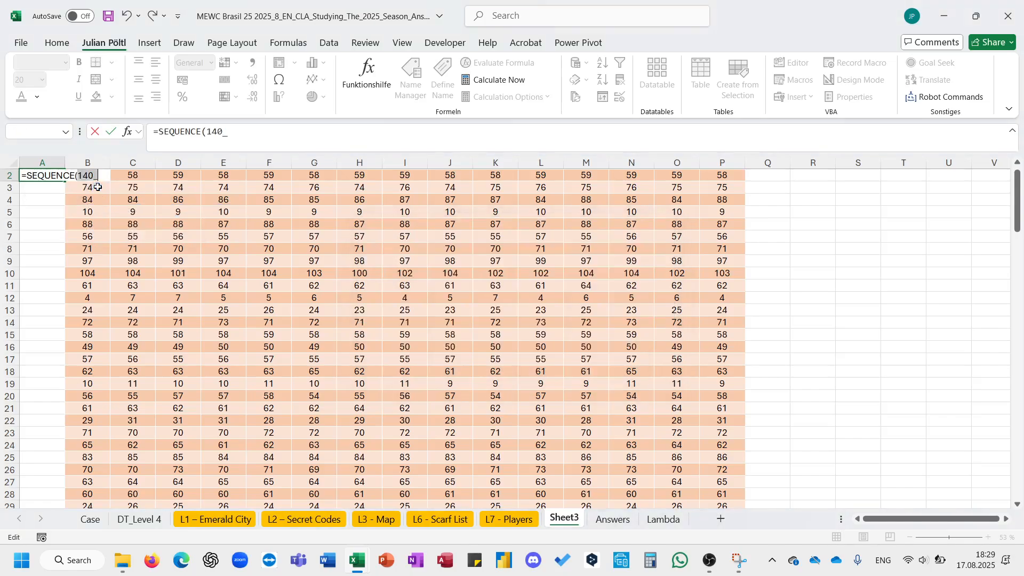
pyautogui.press('Return')
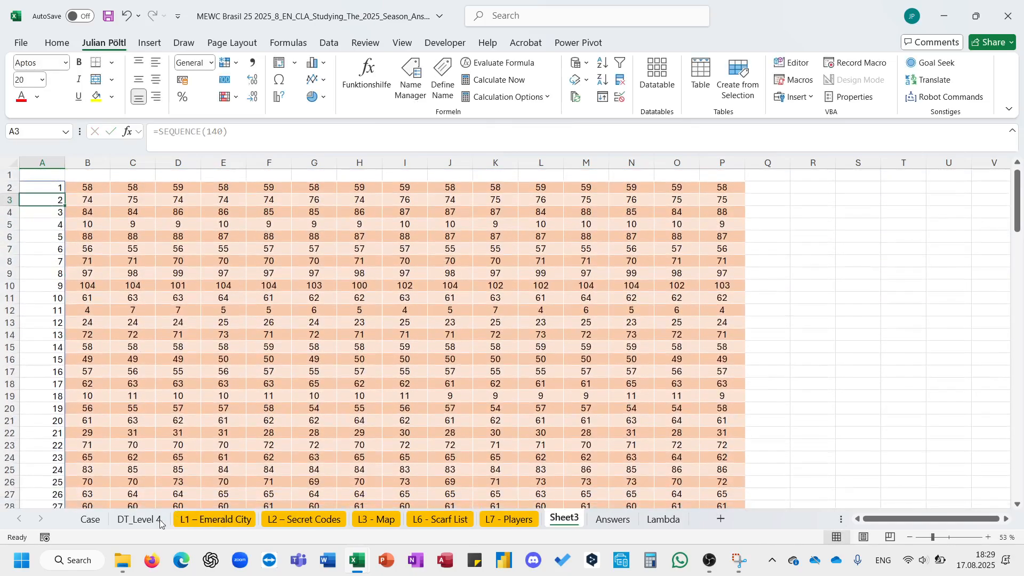
# - On the Case sheet, list the unique Level 7 operations in J278 with UNIQUE over the Operation column from H286 down
pyautogui.click(159, 520)
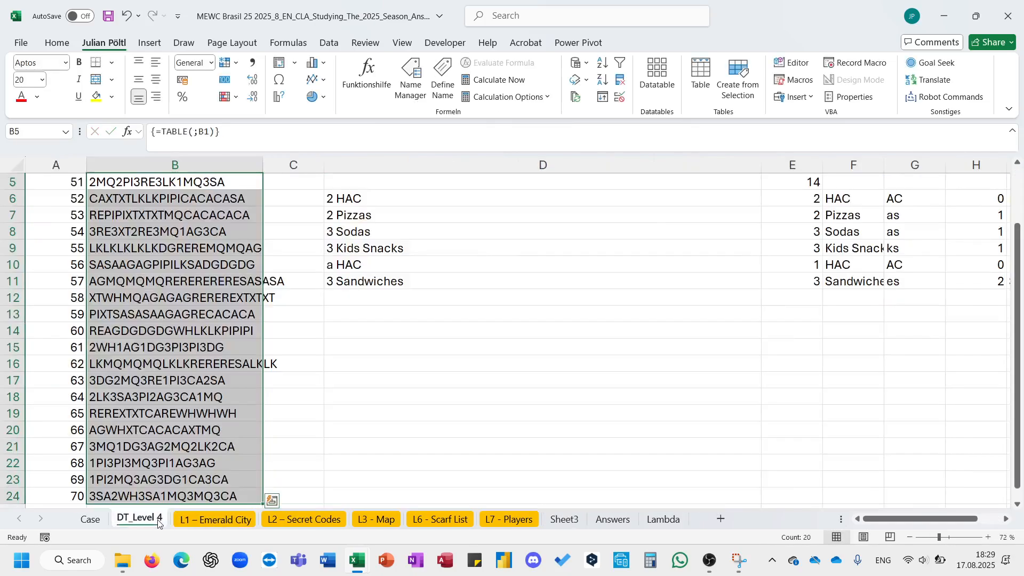
pyautogui.click(92, 520)
pyautogui.scroll(-2, 489, 418)
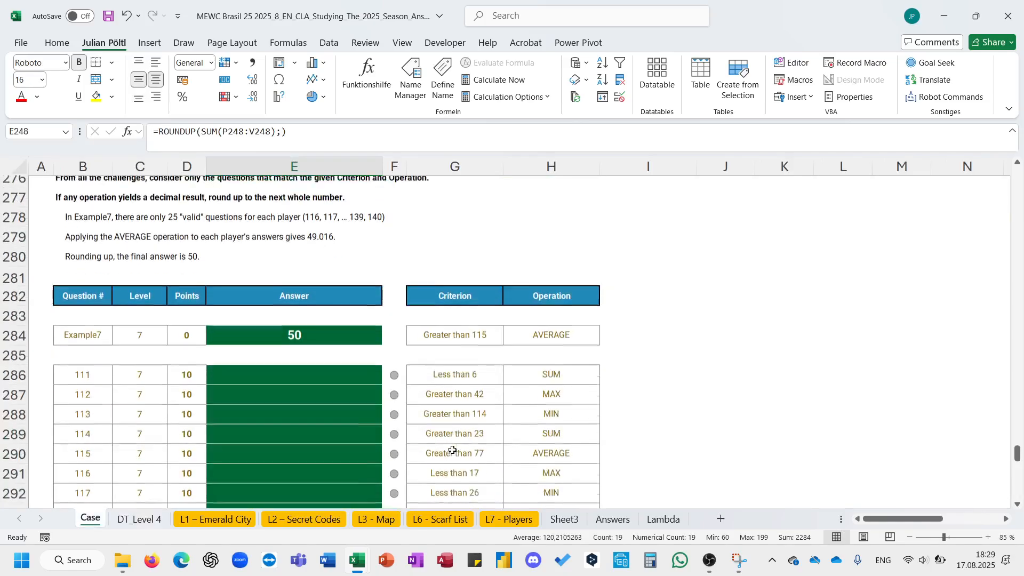
pyautogui.click(608, 318)
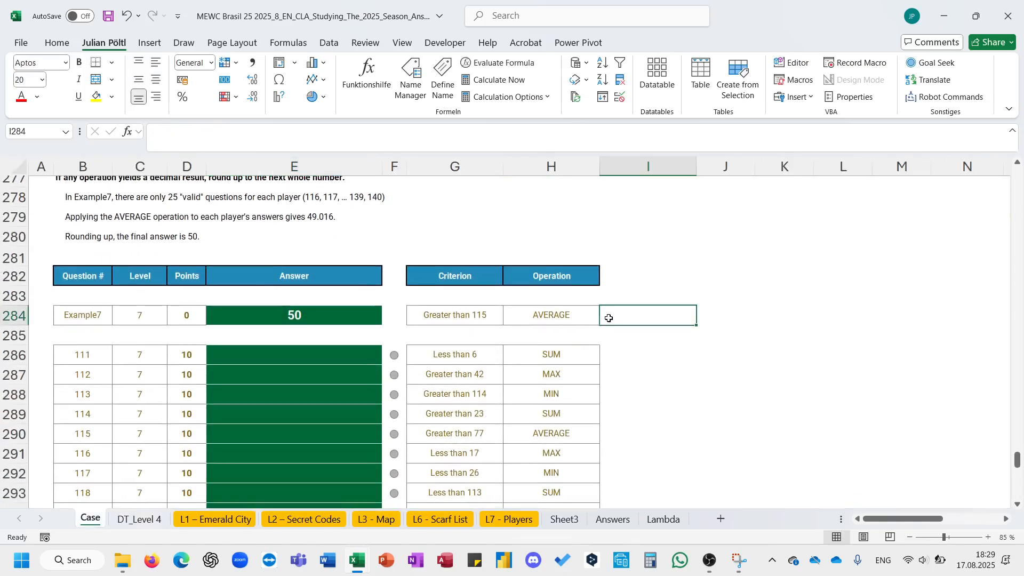
pyautogui.write('+l')
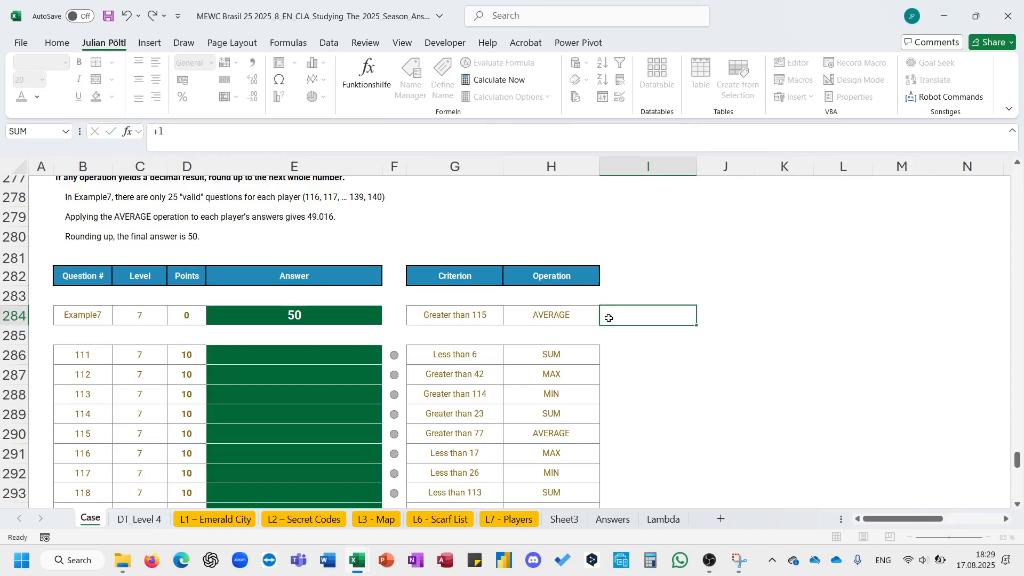
pyautogui.press('Escape')
pyautogui.click(713, 207)
pyautogui.write('=UNIQUE(')
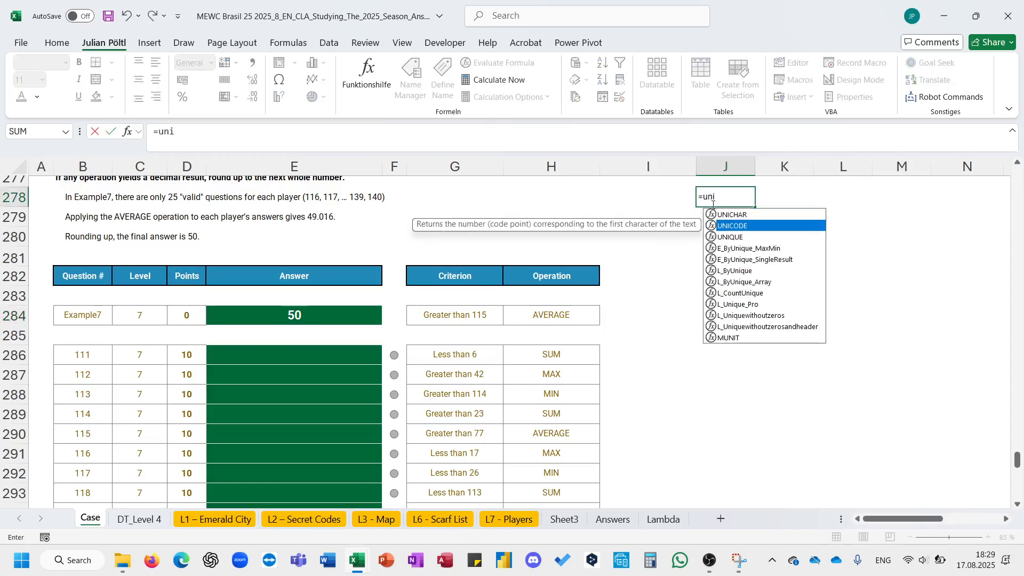
pyautogui.click(573, 357)
pyautogui.hotkey('ctrl', 'shift', 'Down')
pyautogui.hotkey('shift', 'Return')
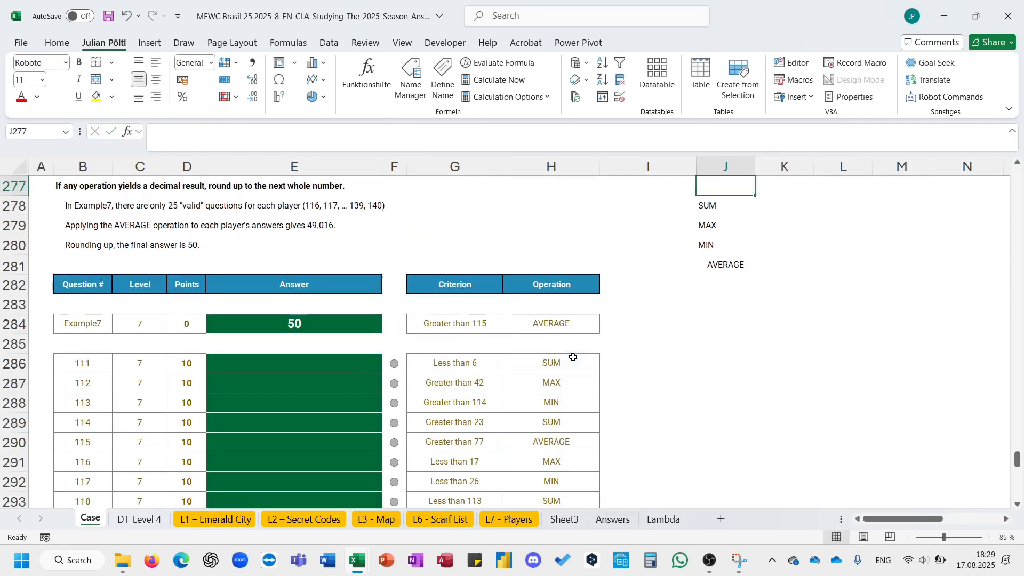
# - Extract the criterion's number in I284 with =--TEXTAFTER(G284;" ";2)
pyautogui.press('Down')
pyautogui.press('Down')
pyautogui.press('Down')
pyautogui.press('Down')
pyautogui.press('Down')
pyautogui.press('Down')
pyautogui.press('Down')
pyautogui.press('Left')
pyautogui.press('Left')
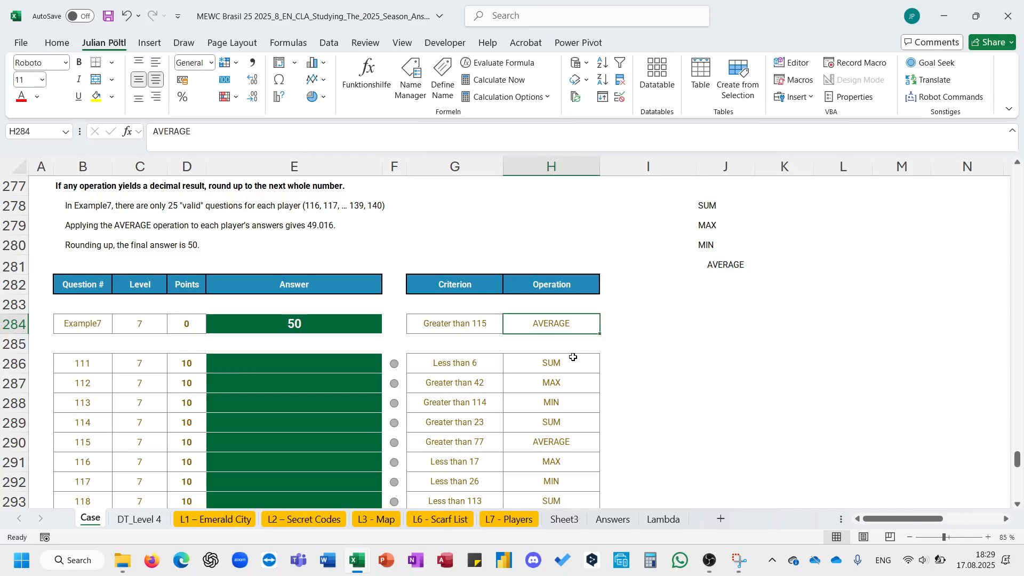
pyautogui.press('Right')
pyautogui.write('=')
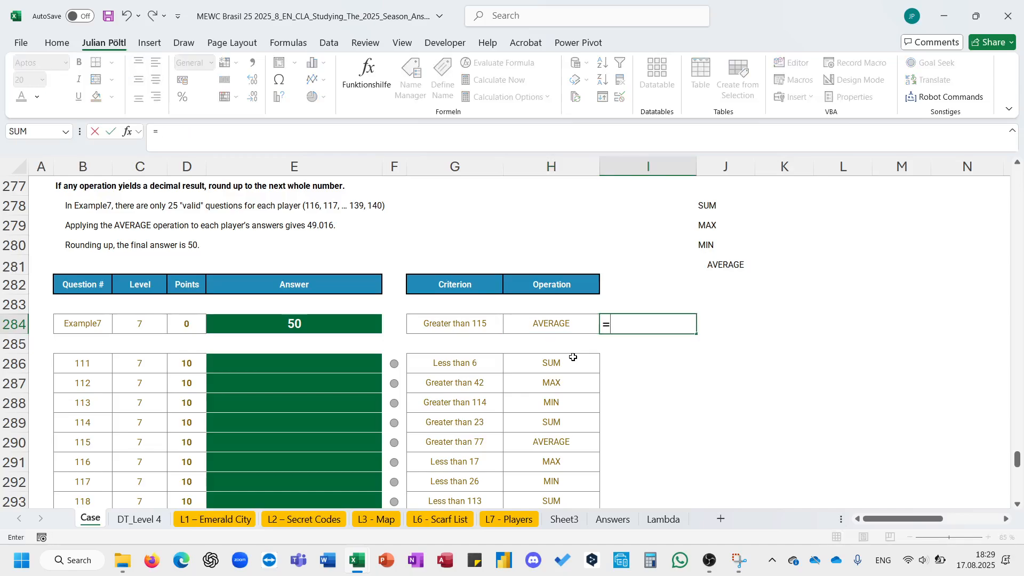
pyautogui.write('text')
pyautogui.press('Down')
pyautogui.press('Tab')
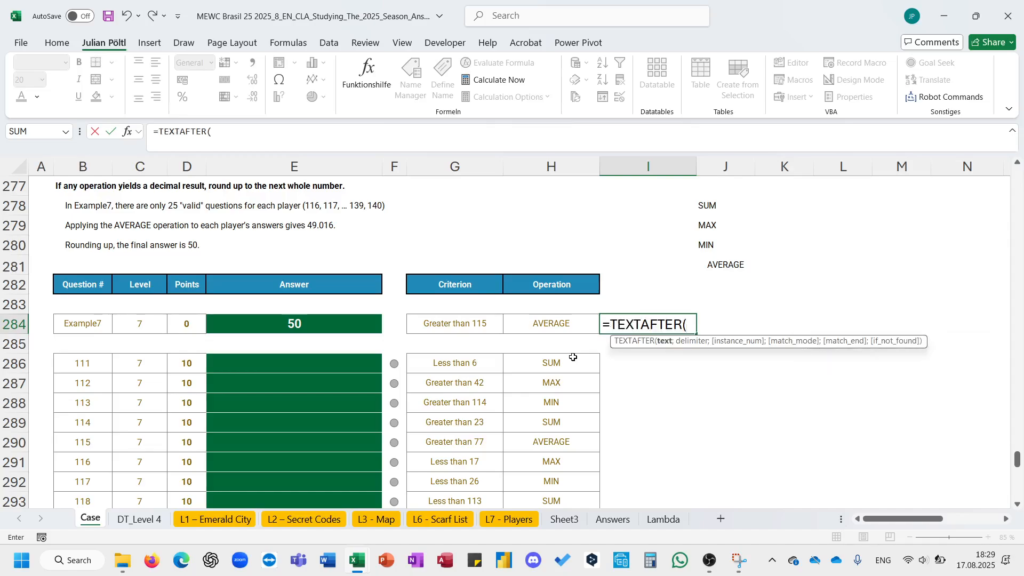
pyautogui.press('Left')
pyautogui.press('Left')
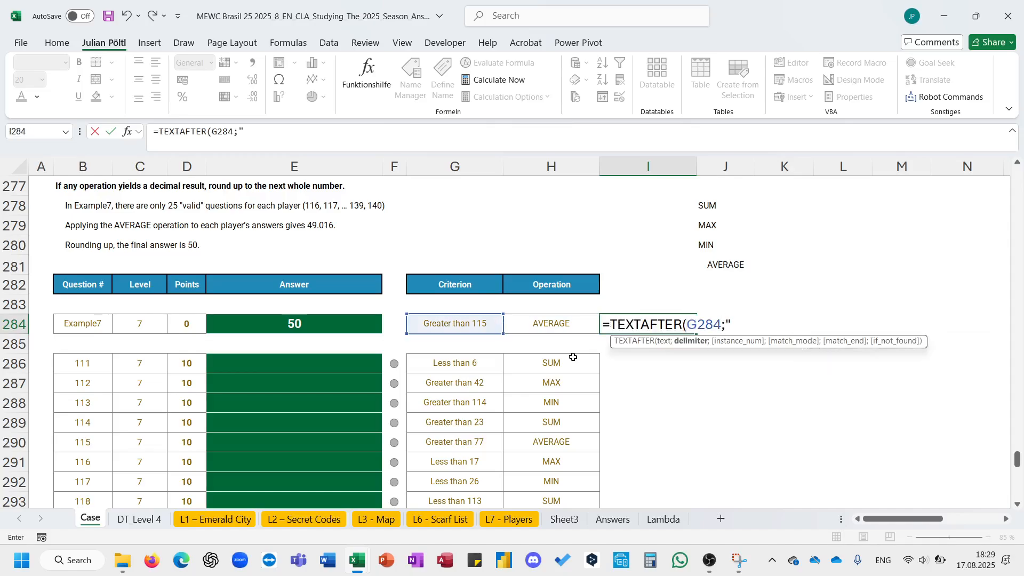
pyautogui.write(';" ";')
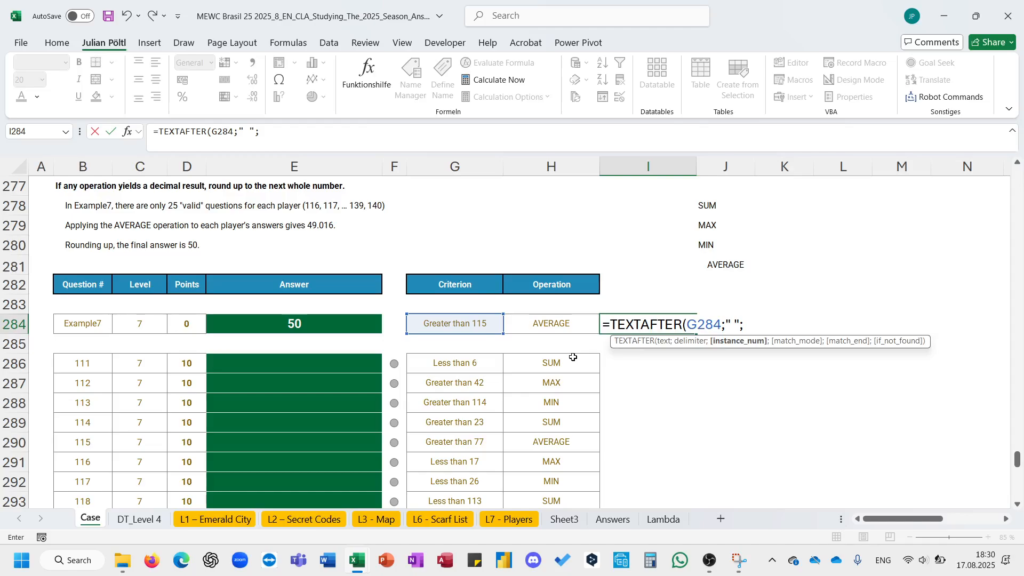
pyautogui.write('2)')
pyautogui.press('Tab')
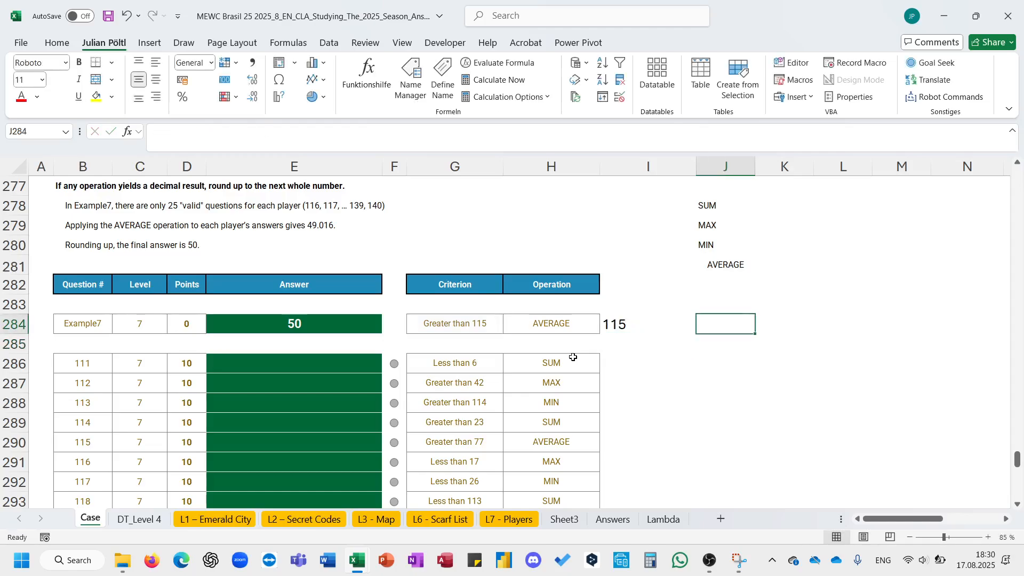
pyautogui.press('Left')
pyautogui.click(161, 133)
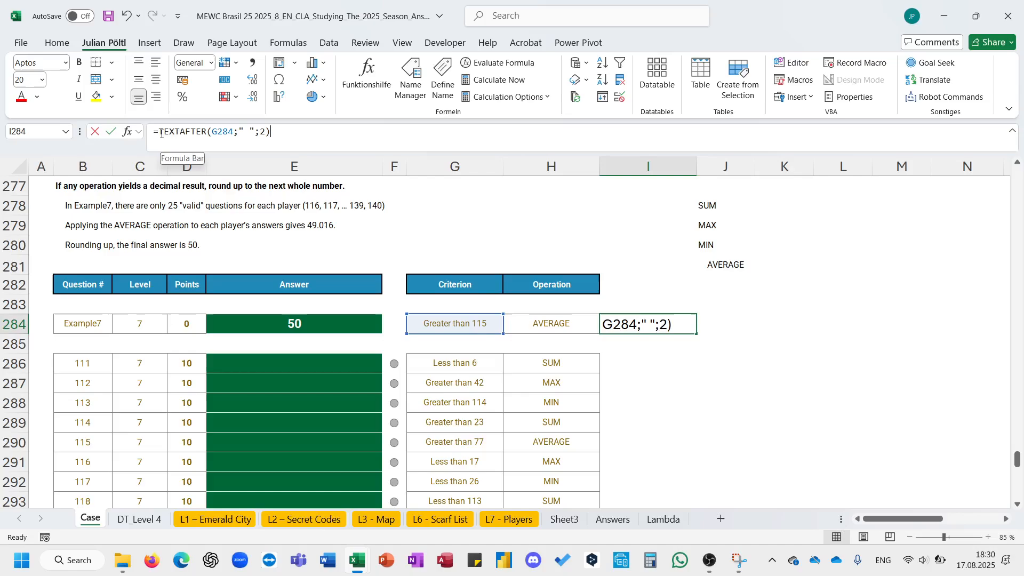
pyautogui.write('--')
pyautogui.hotkey('ctrl', 'Return')
# - Copy the threshold formula to I286 and fill it down beside all Level 7 criteria
pyautogui.hotkey('ctrl', 'c')
pyautogui.press('Down')
pyautogui.press('Down')
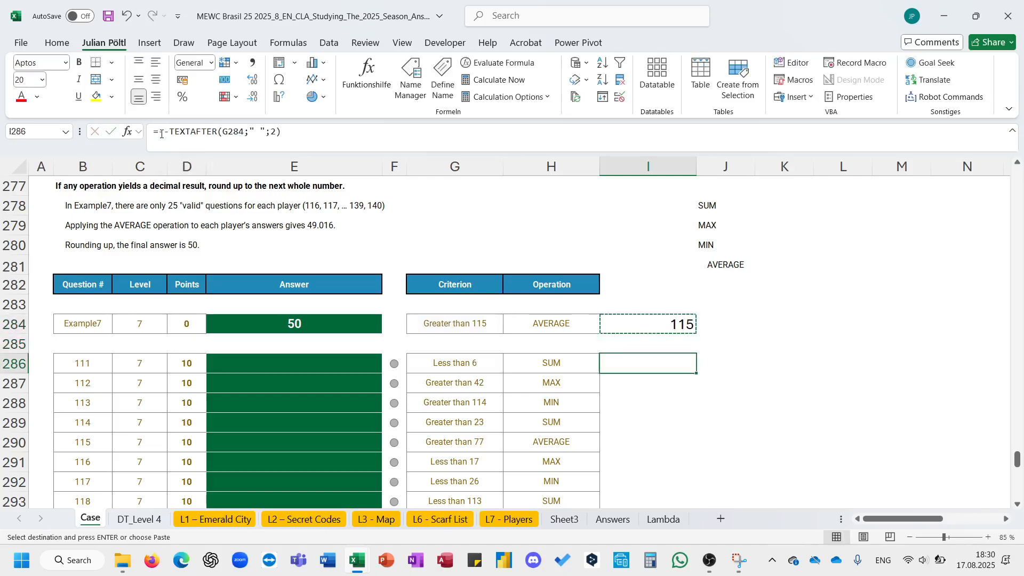
pyautogui.hotkey('ctrl', 'v')
pyautogui.press('Escape')
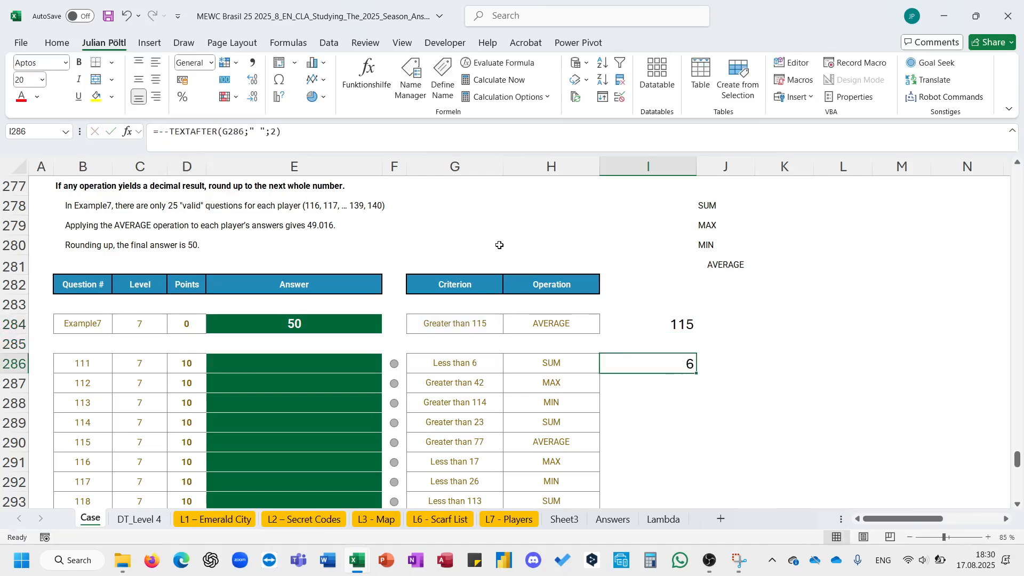
pyautogui.doubleClick(697, 375)
# - Extract the criterion's first letter in J284 with =LEFT(G284;1)
pyautogui.click(715, 321)
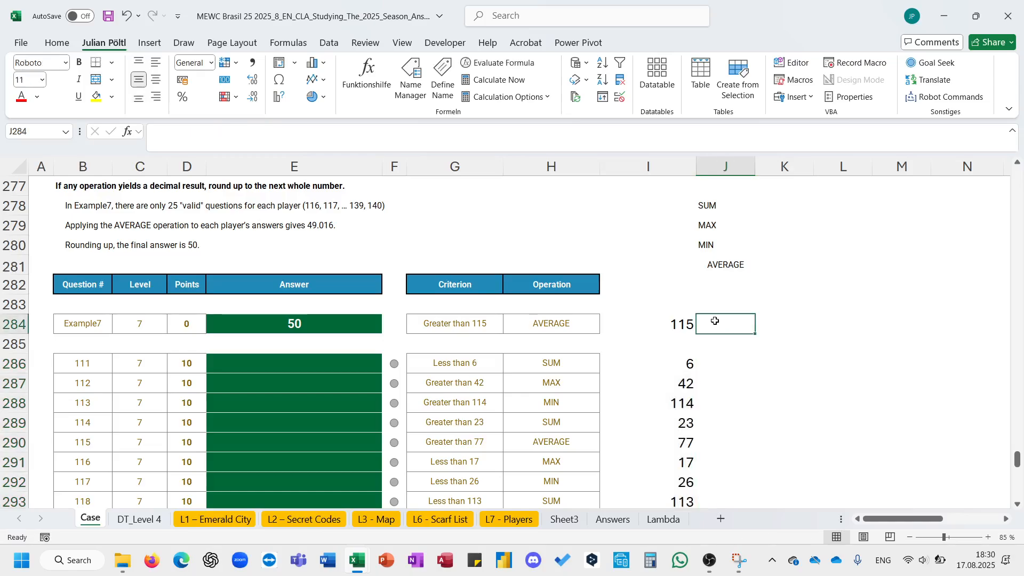
pyautogui.write('=')
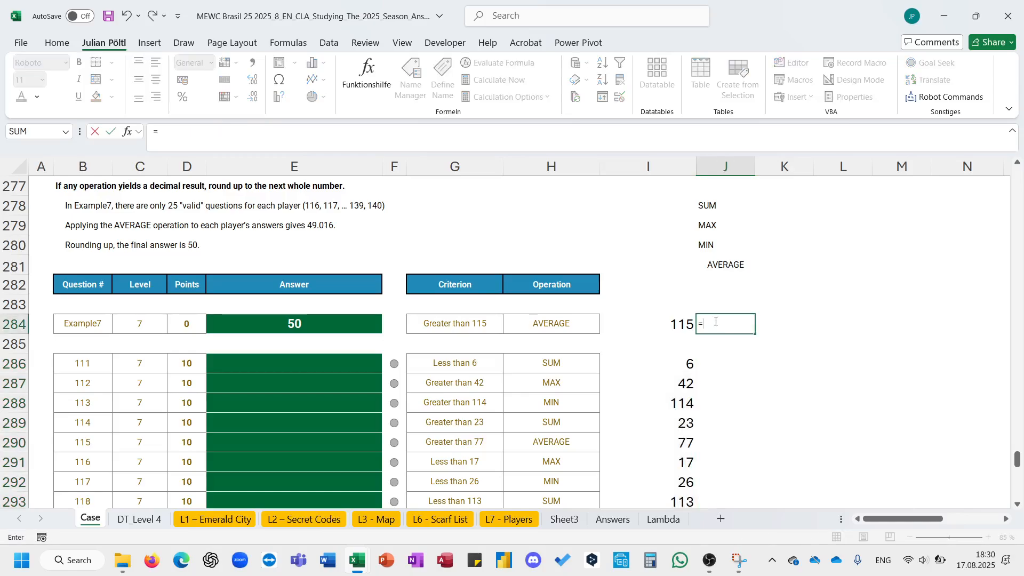
pyautogui.write('le')
pyautogui.press('Tab')
pyautogui.press('Left')
pyautogui.press('Left')
pyautogui.press('Left')
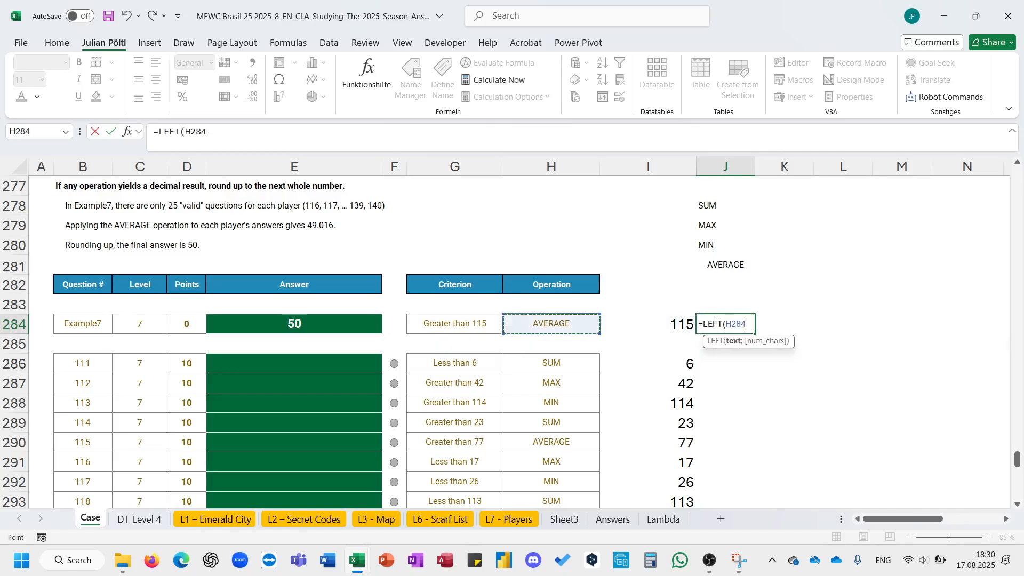
pyautogui.write(';1')
pyautogui.hotkey('ctrl', 'Return')
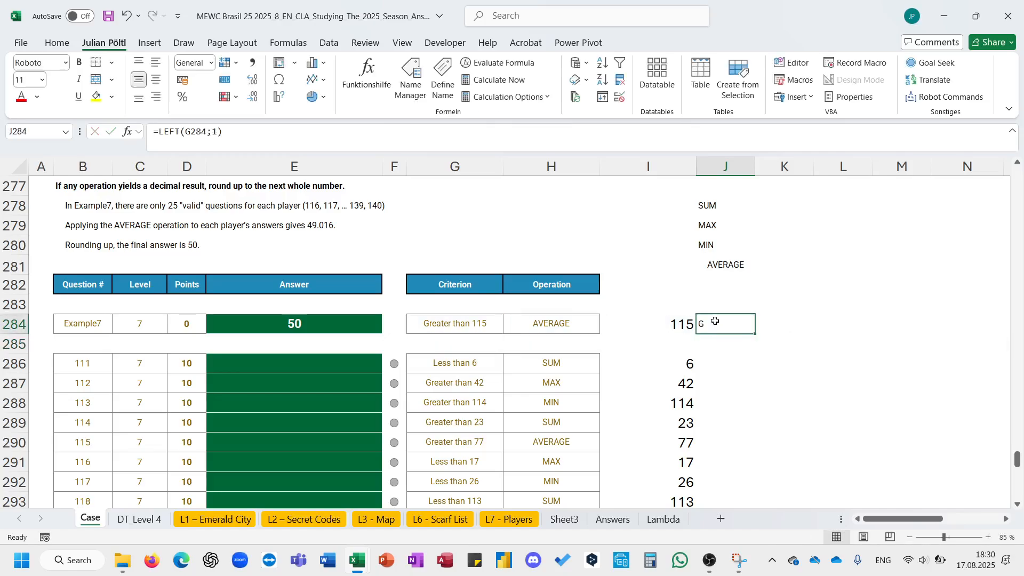
# - Copy the first-letter formula to J286 and fill it down beside all Level 7 criteria
pyautogui.hotkey('ctrl', 'c')
pyautogui.press('Down')
pyautogui.press('Down')
pyautogui.hotkey('ctrl', 'v')
pyautogui.press('Escape')
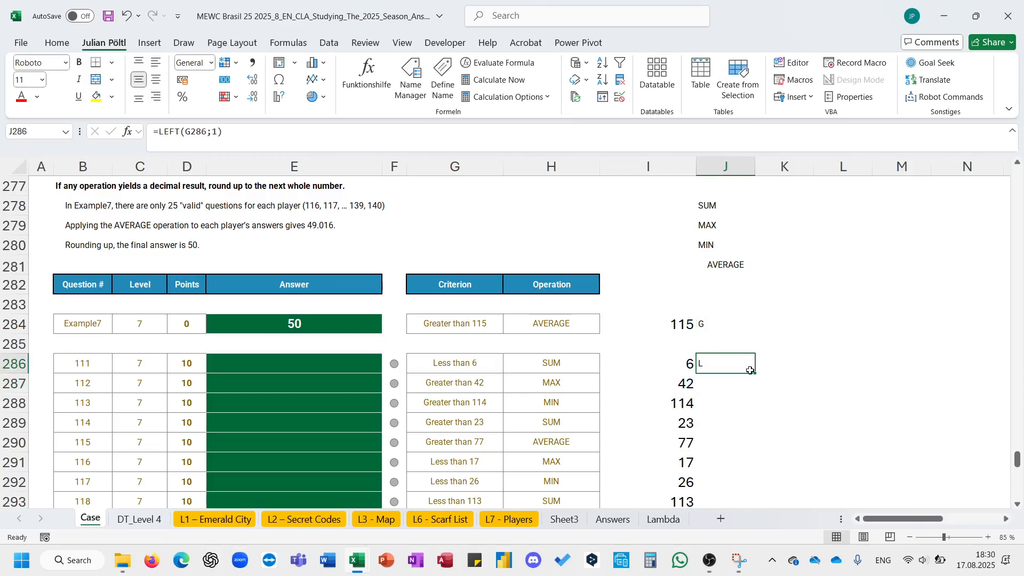
pyautogui.doubleClick(757, 375)
# - Start a LET formula in K284 naming F as FILTER of Sheet3!$B$2:$P$141 where Sheet3!$A$2# is greater than I284
pyautogui.hscroll(5, 585, 402)
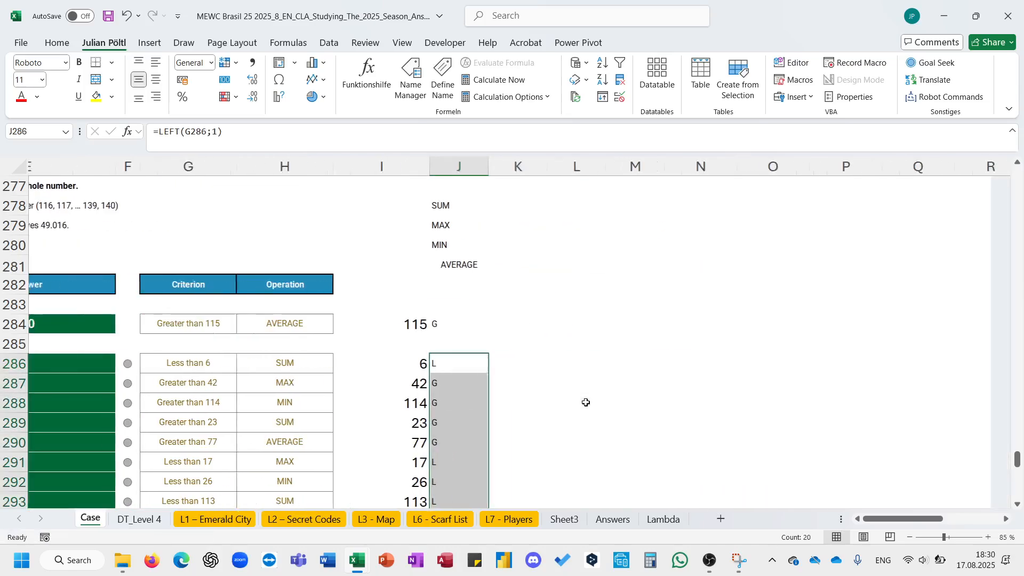
pyautogui.click(504, 320)
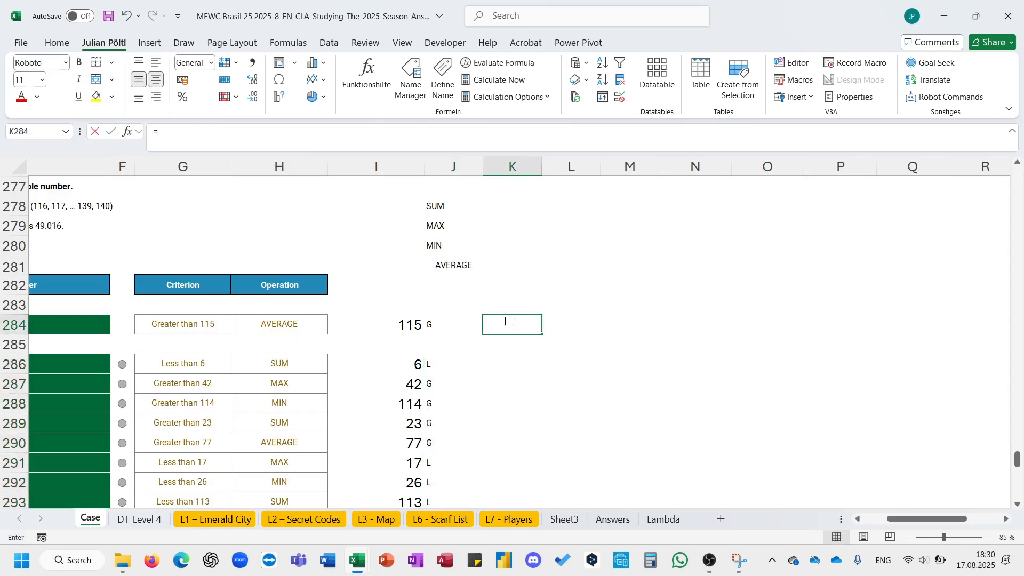
pyautogui.write('=L')
pyautogui.write('ert')
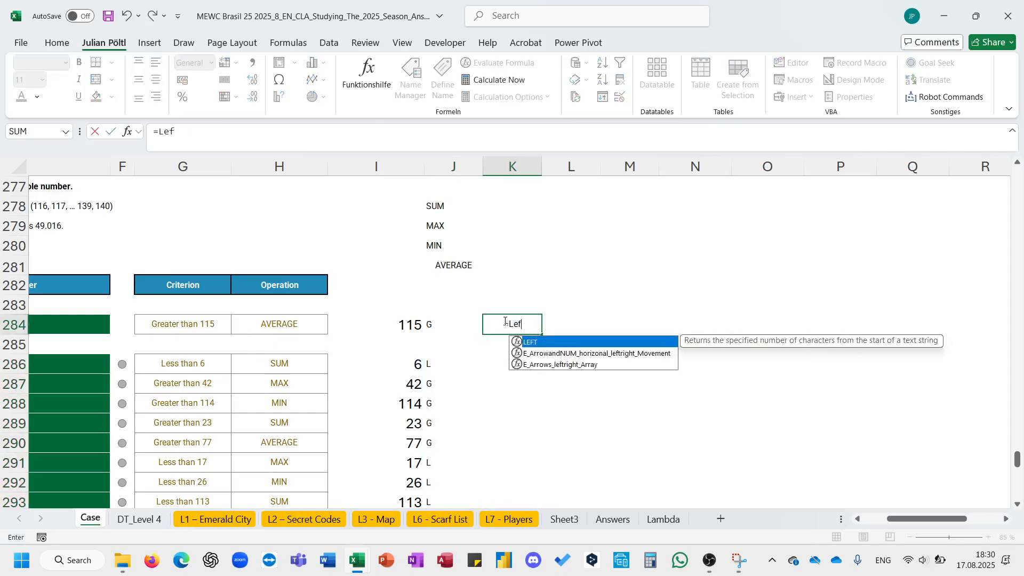
pyautogui.press('BackSpace')
pyautogui.press('BackSpace')
pyautogui.write('t(FL')
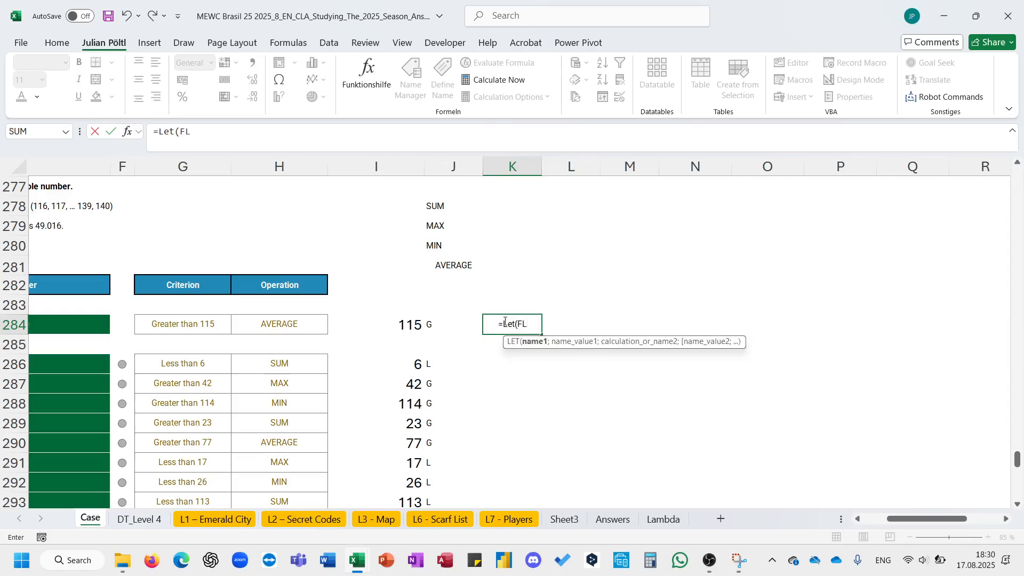
pyautogui.press('BackSpace')
pyautogui.write(';f')
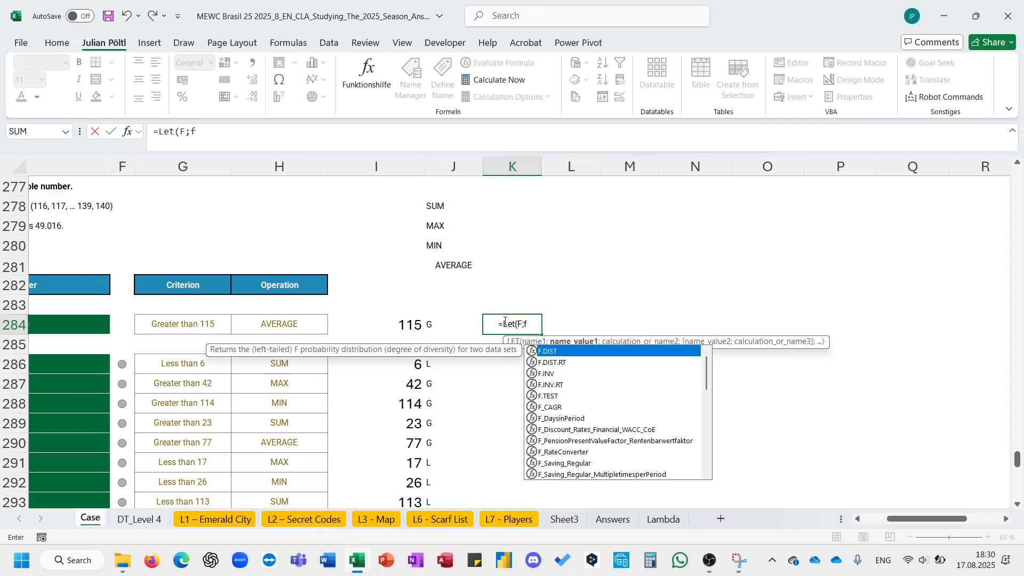
pyautogui.write('il')
pyautogui.press('Tab')
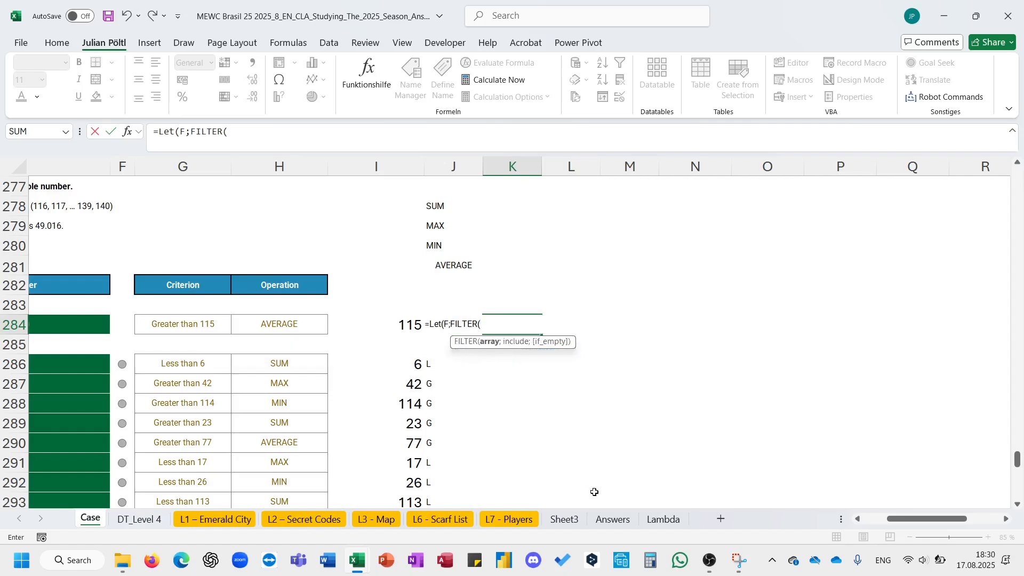
pyautogui.click(569, 526)
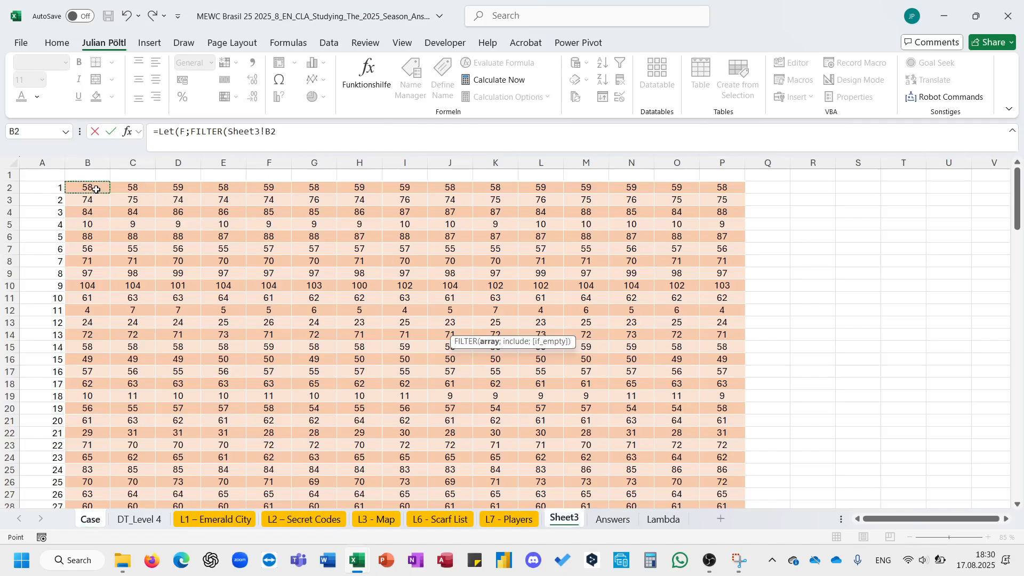
pyautogui.hotkey('ctrl', 'shift', 'Right')
pyautogui.hotkey('ctrl', 'shift', 'Down')
pyautogui.press('F4')
pyautogui.write(';')
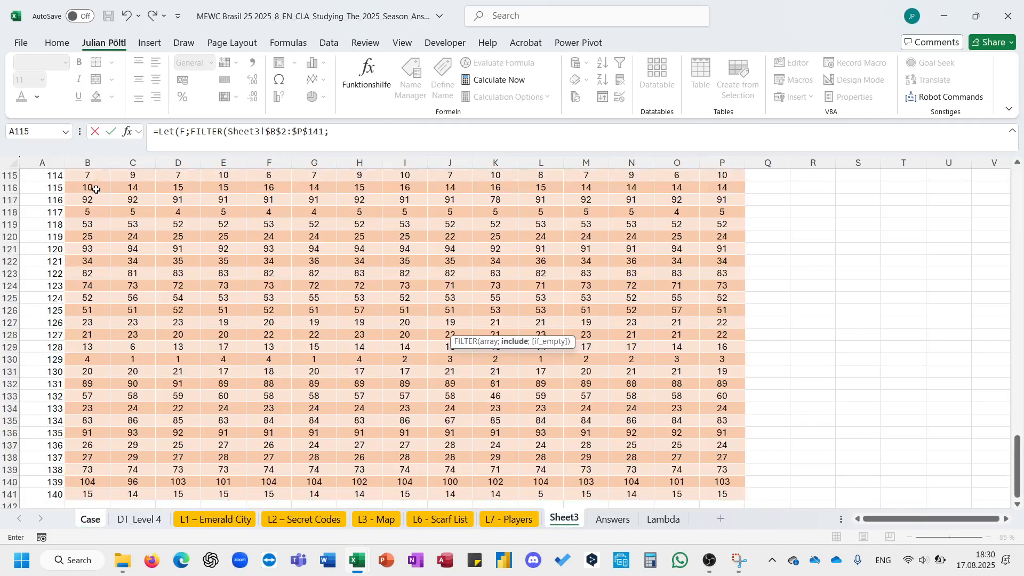
pyautogui.click(60, 495)
pyautogui.hotkey('ctrl', 'shift', 'Down')
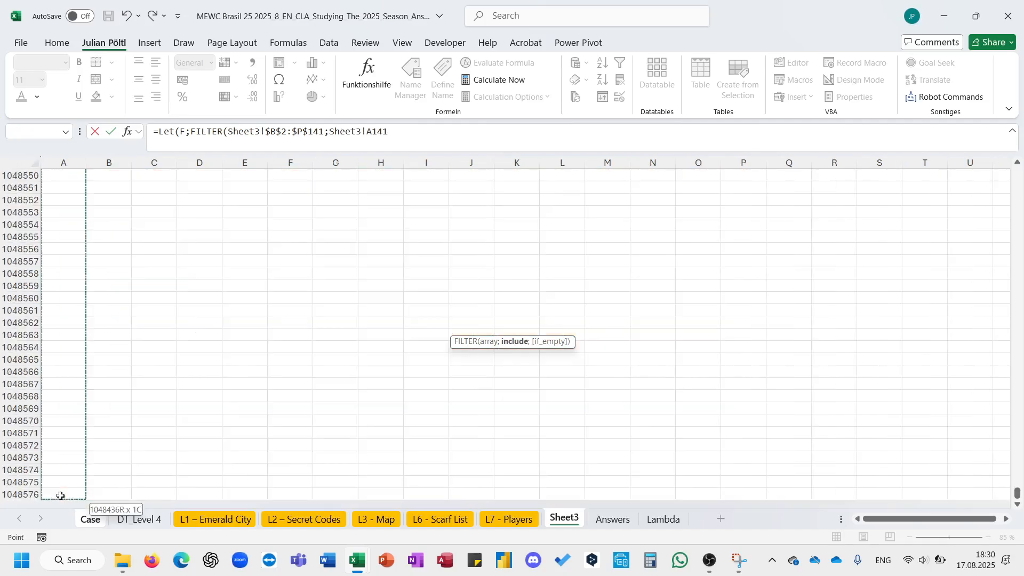
pyautogui.hotkey('ctrl', 'shift', 'Up')
pyautogui.hotkey('ctrl', 'shift', 'Up')
pyautogui.press('F4')
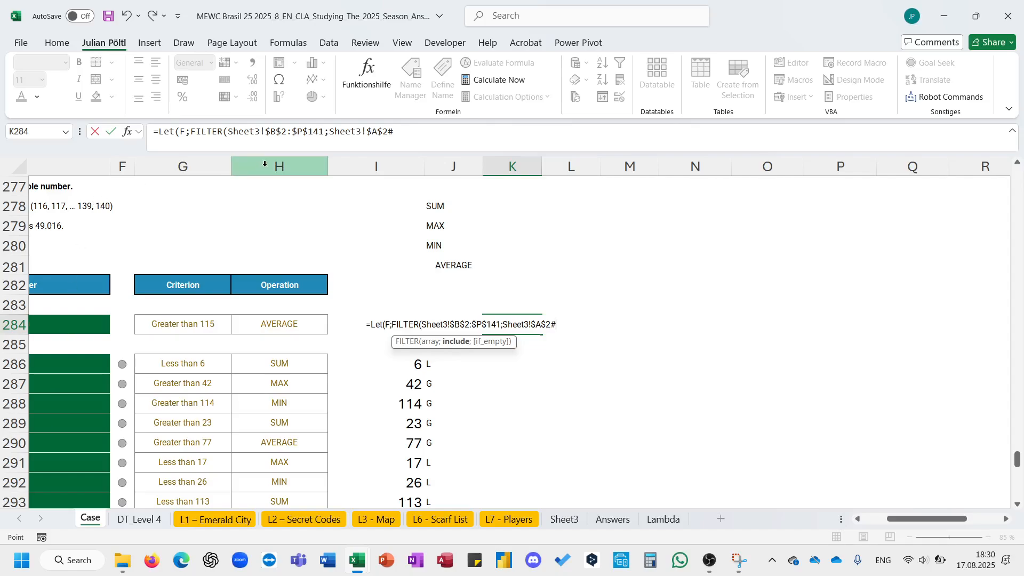
pyautogui.click(459, 141)
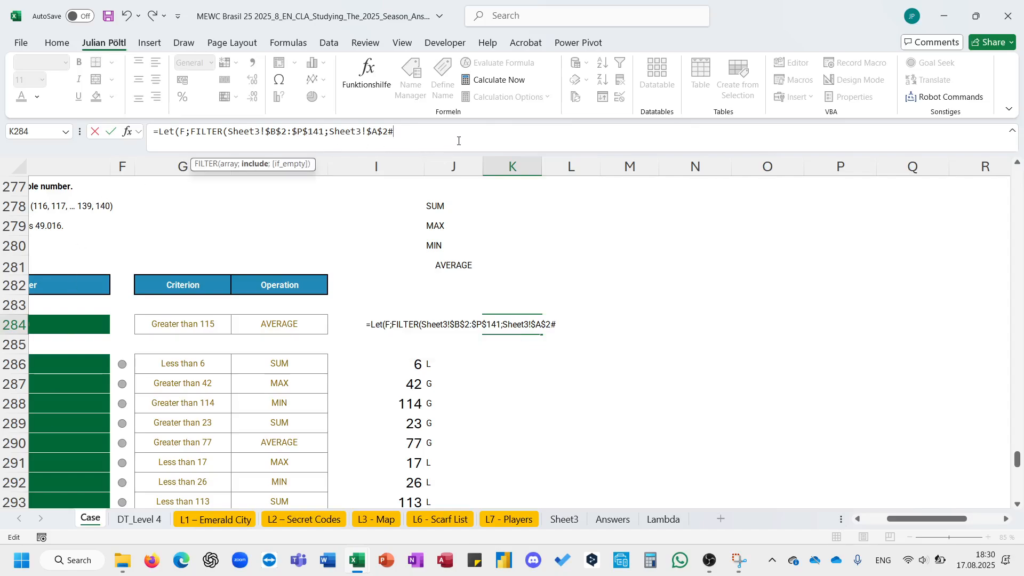
pyautogui.click(343, 326)
pyautogui.write(')')
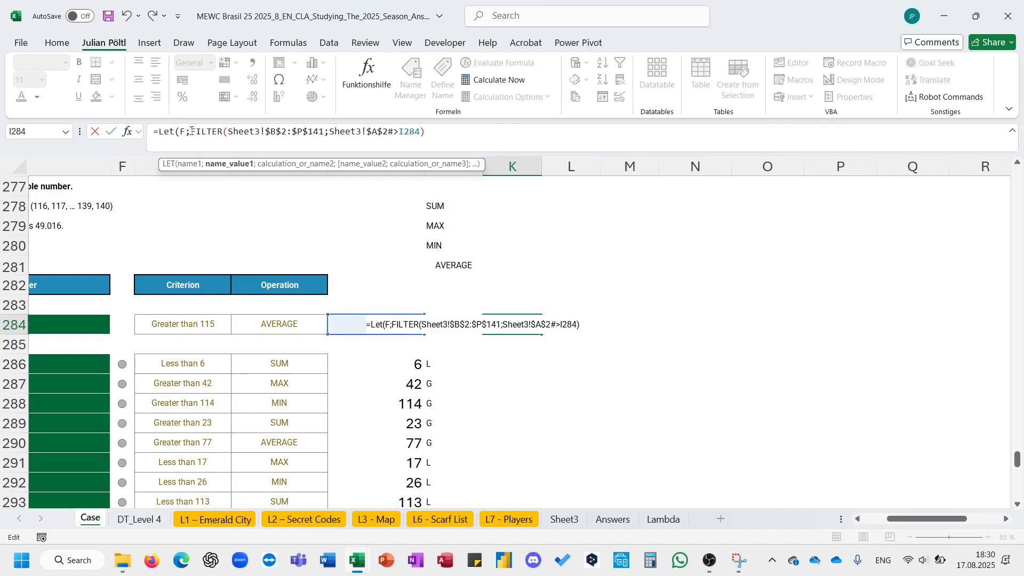
pyautogui.write('if(')
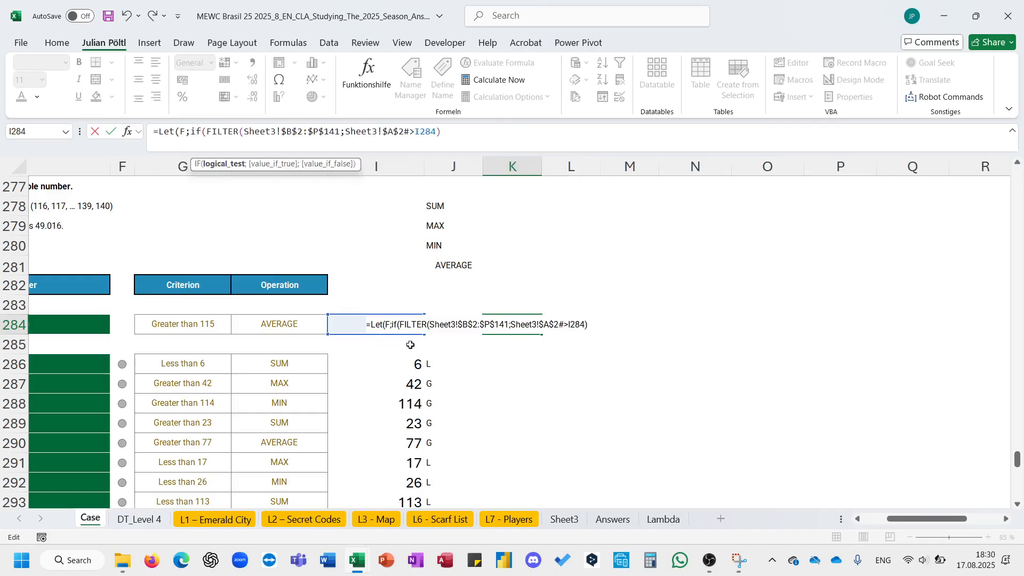
# - Wrap the FILTER in IF(J284="G";…) and paste a copy of the same FILTER as the false branch
pyautogui.click(443, 331)
pyautogui.write('="')
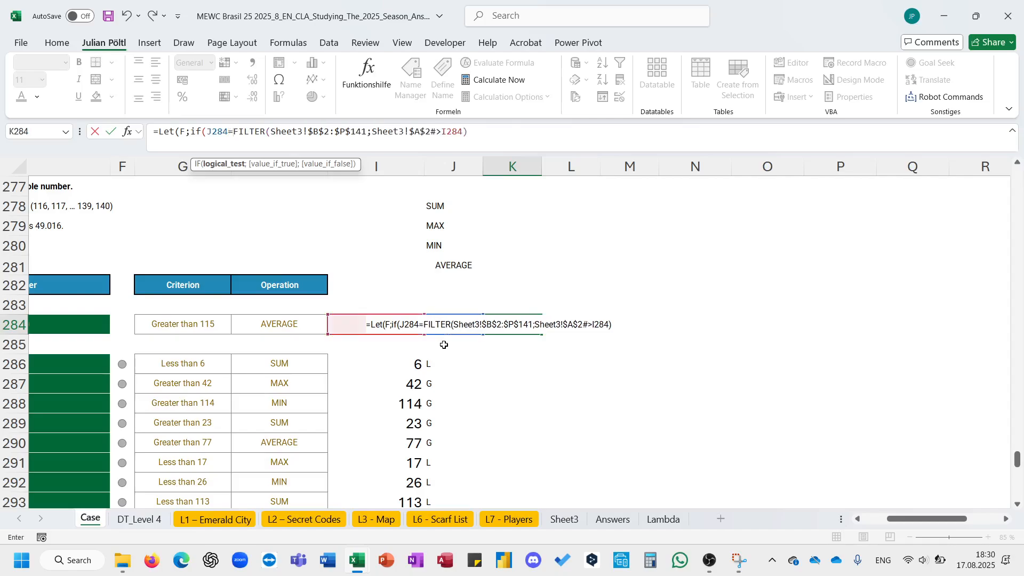
pyautogui.write('G";')
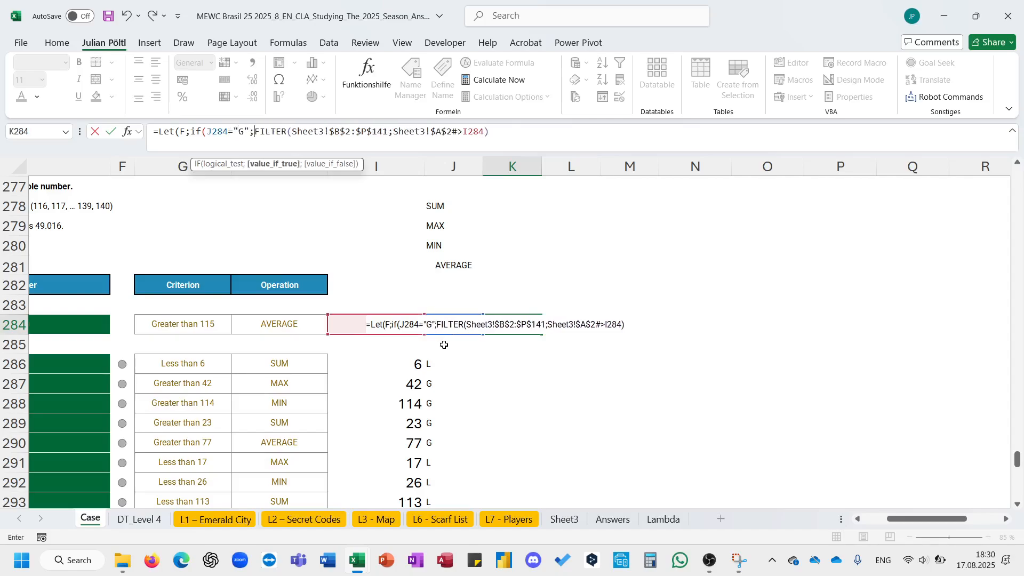
pyautogui.moveTo(516, 145); pyautogui.dragTo(253, 141)
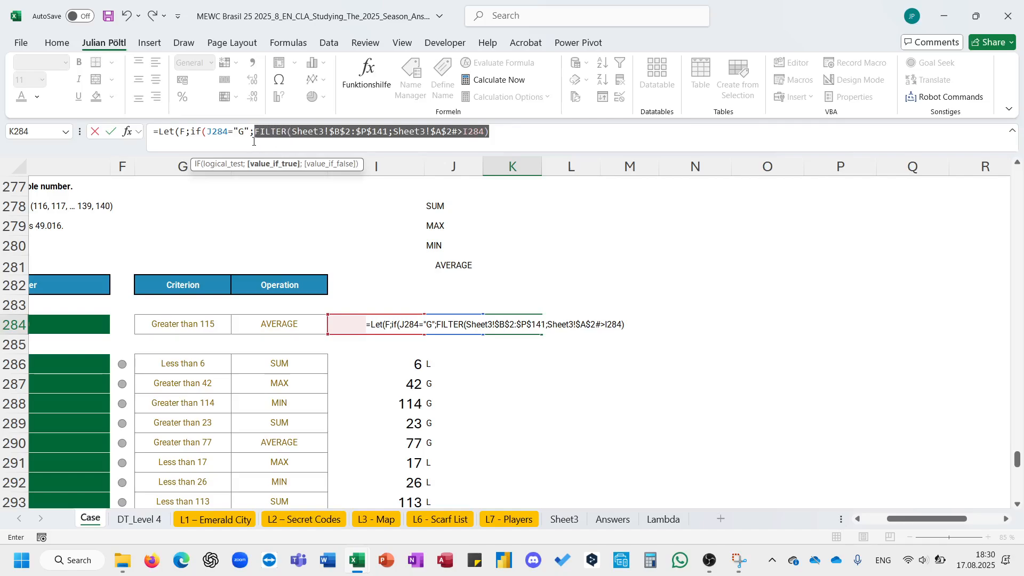
pyautogui.hotkey('ctrl', 'c')
pyautogui.click(513, 137)
pyautogui.write(';')
pyautogui.hotkey('ctrl', 'v')
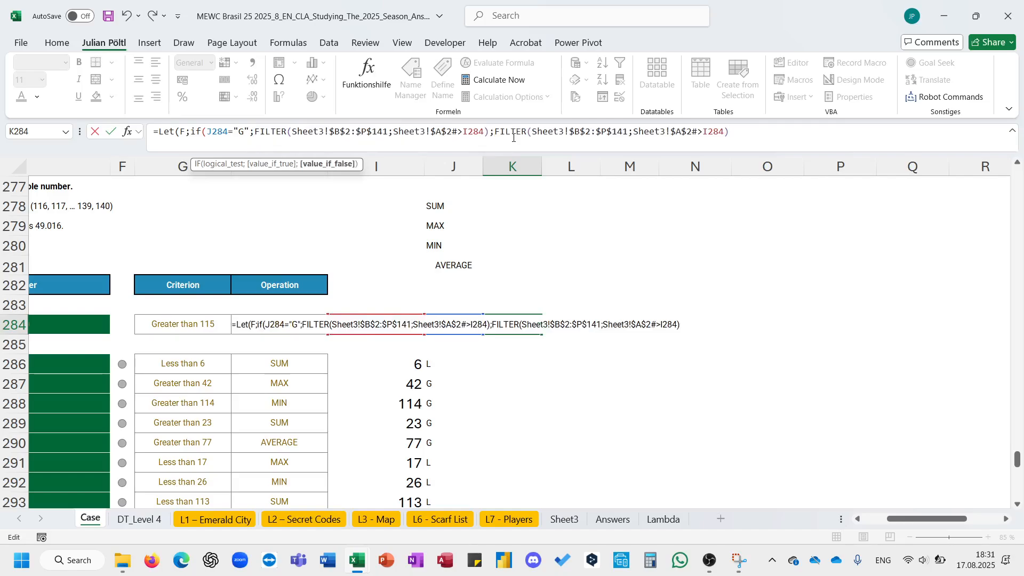
# - Change the second FILTER's condition to less than I284, close the LET returning F, and enter it
pyautogui.click(707, 137)
pyautogui.press('BackSpace')
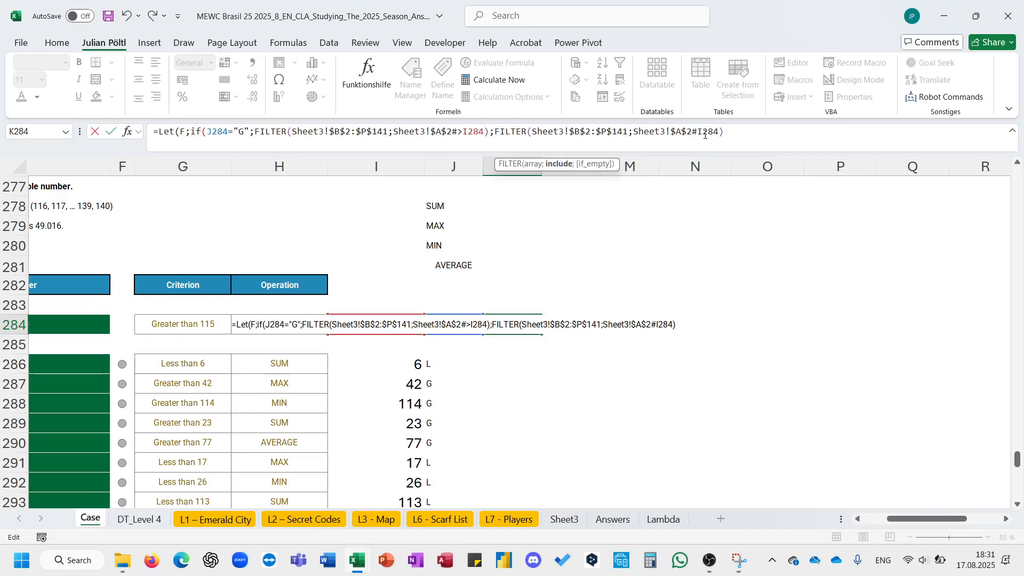
pyautogui.write('<')
pyautogui.click(741, 137)
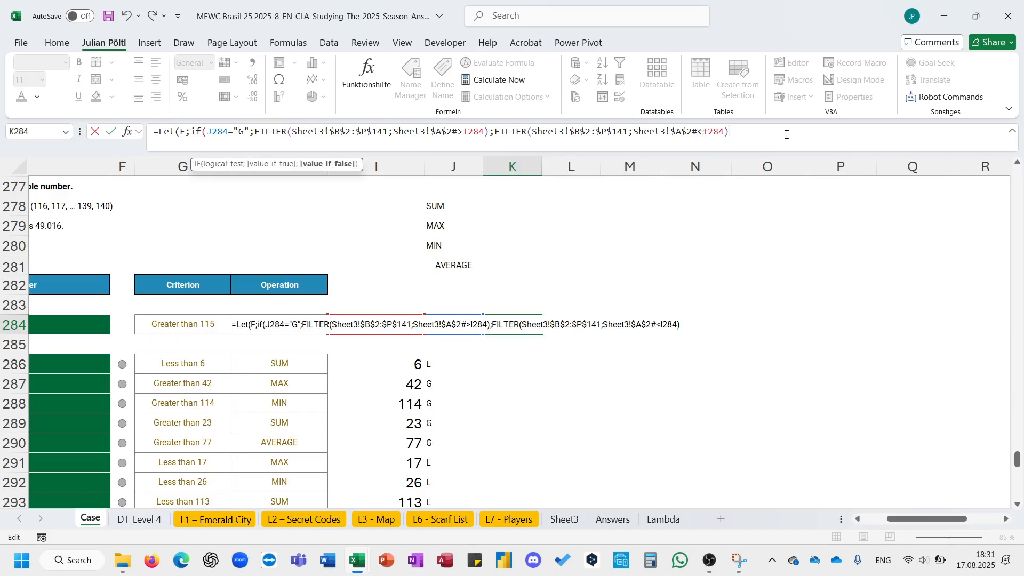
pyautogui.write('):')
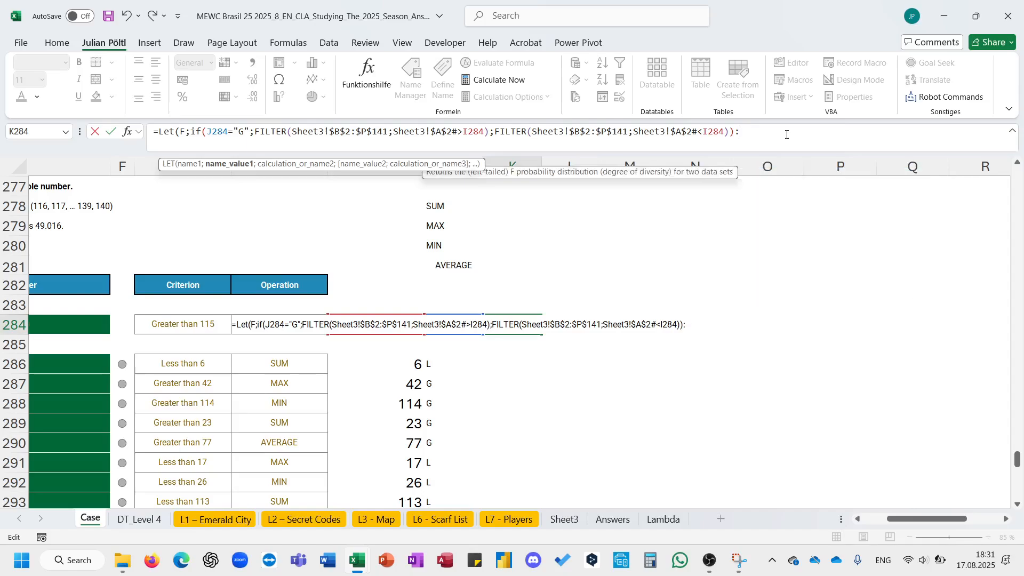
pyautogui.press('BackSpace')
pyautogui.write(';F)')
pyautogui.hotkey('ctrl', 'Return')
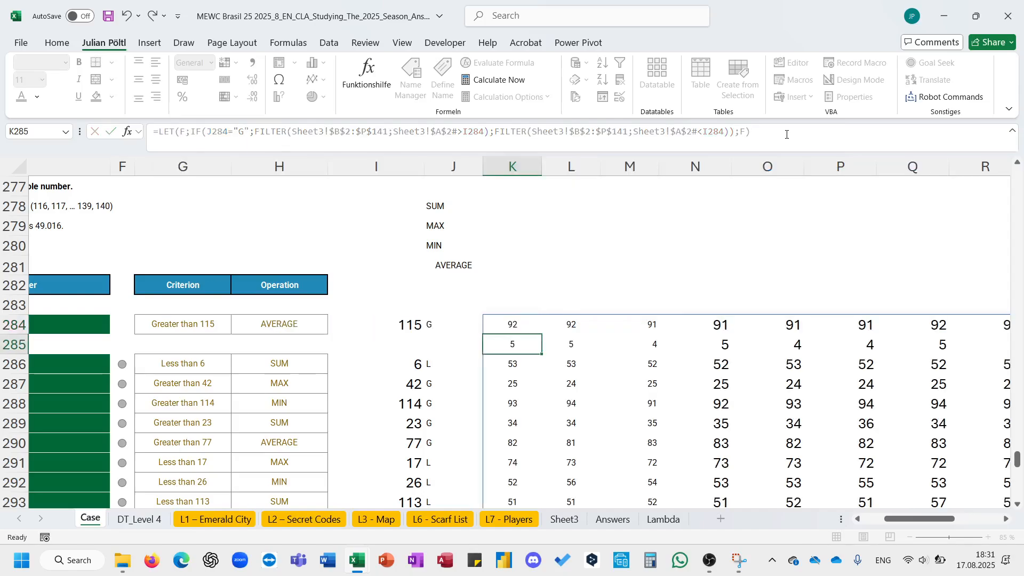
# - Replace the LET's final result with SWITCH(H284;"AVerage";AVERAGE(F)…) in K284's formula
pyautogui.scroll(1, 645, 258)
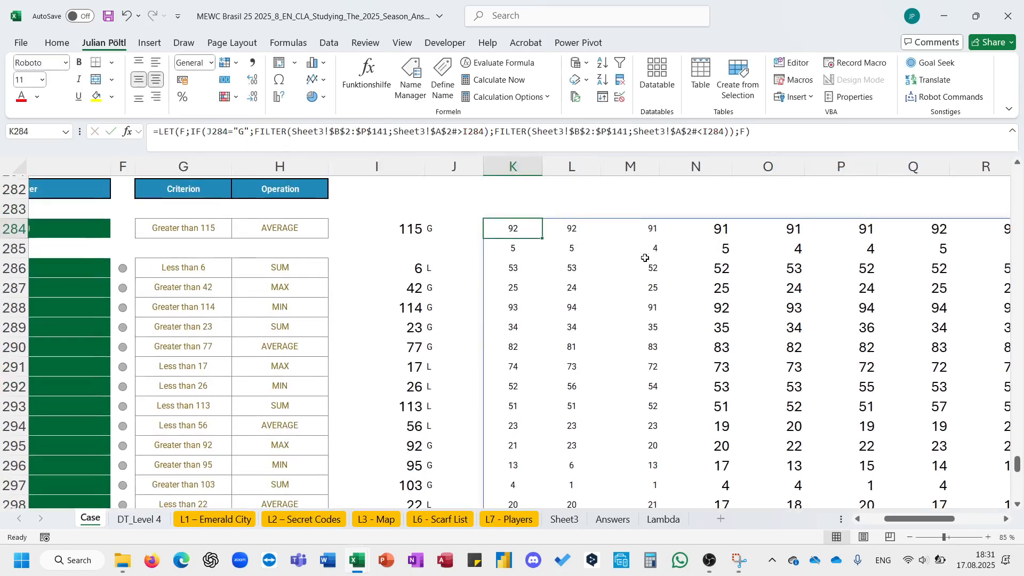
pyautogui.click(769, 135)
pyautogui.press('BackSpace')
pyautogui.press('BackSpace')
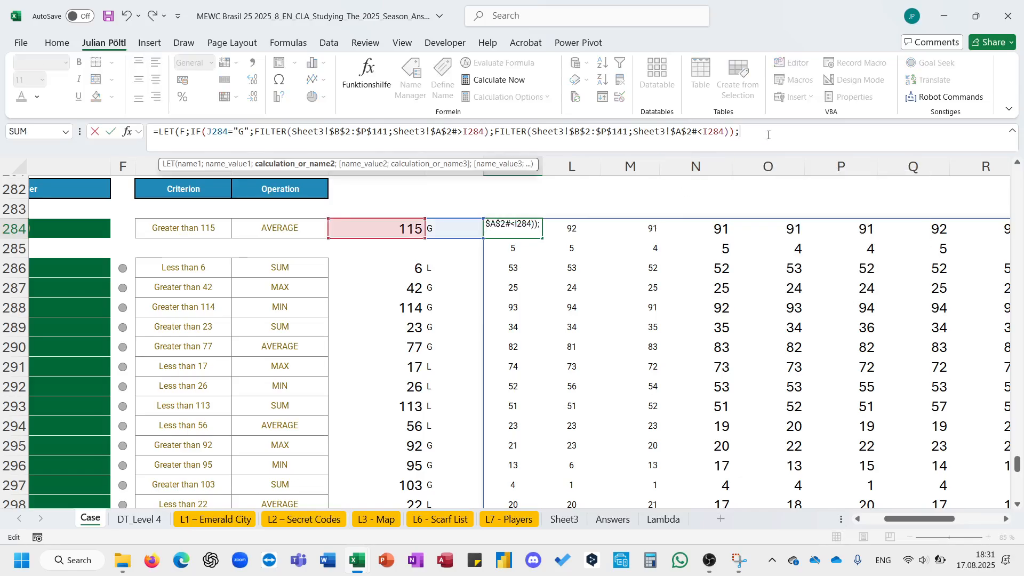
pyautogui.write('SWITCH(')
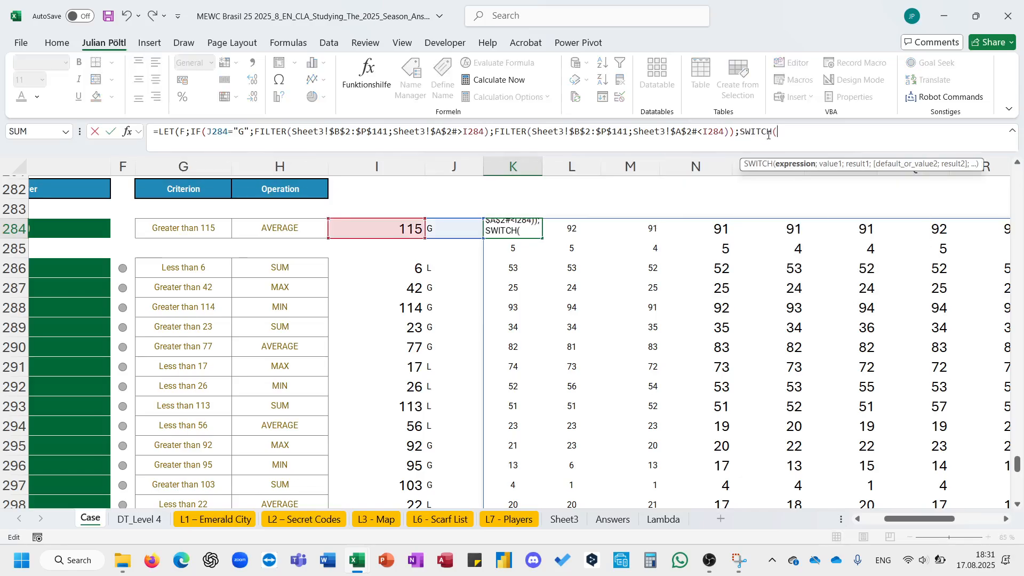
pyautogui.click(277, 234)
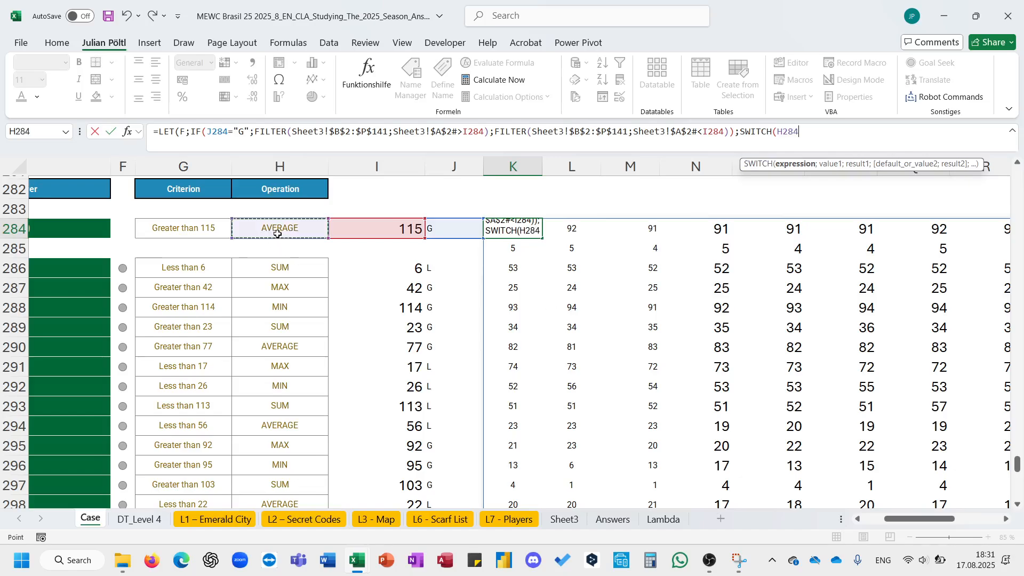
pyautogui.write(';"A')
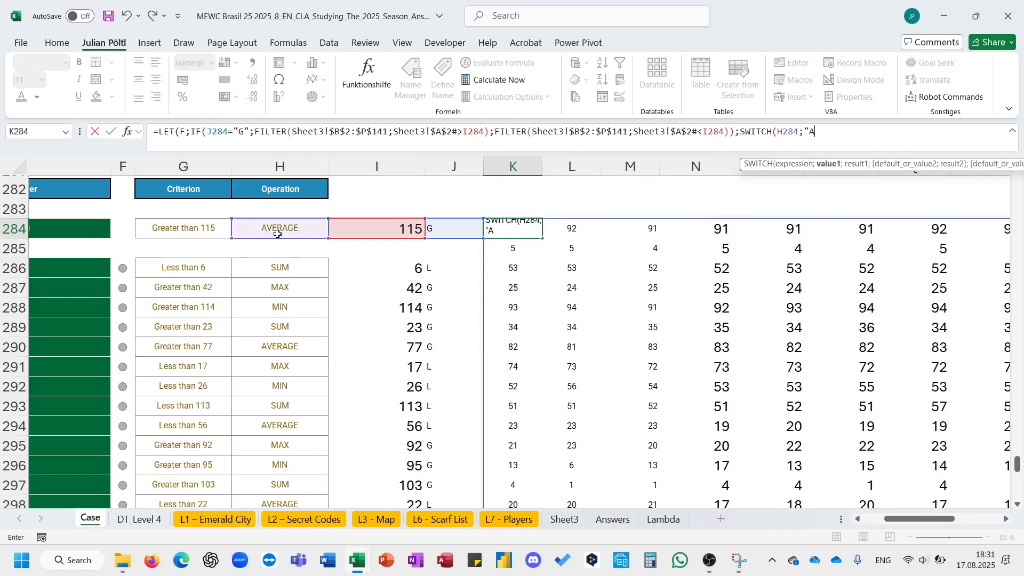
pyautogui.write('Verage";')
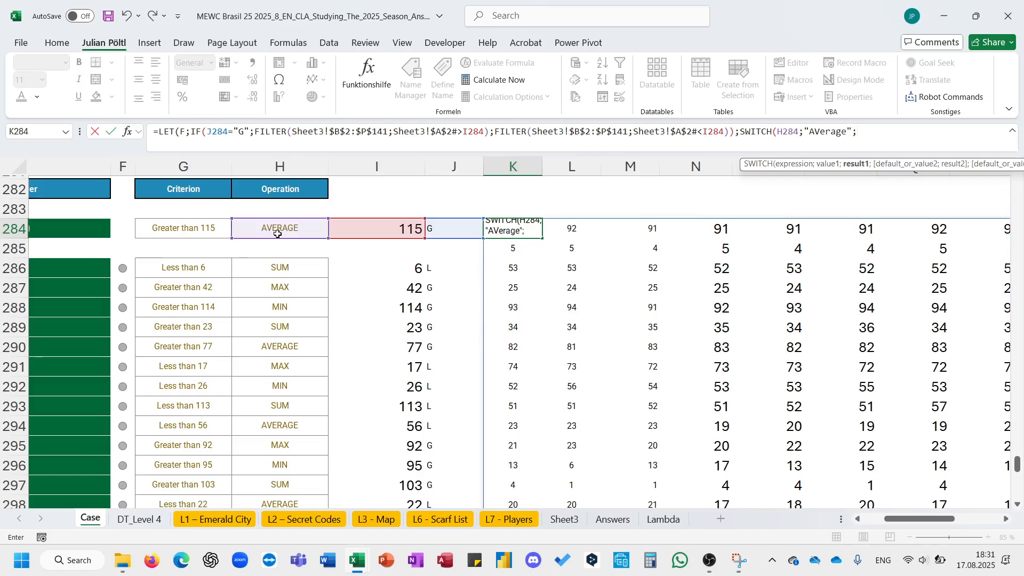
pyautogui.write('ab')
pyautogui.press('BackSpace')
pyautogui.write('v')
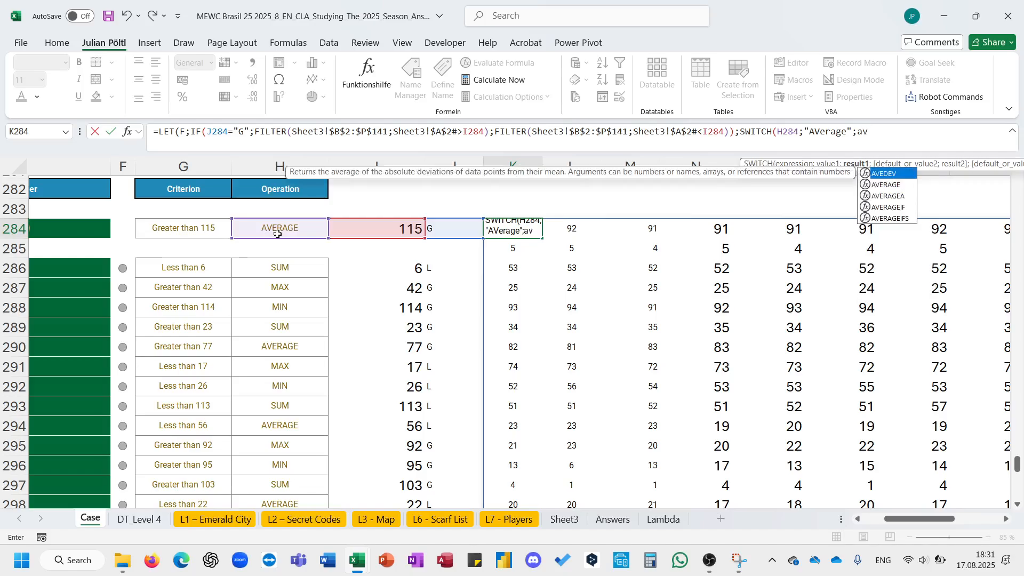
pyautogui.press('Down')
pyautogui.press('Down')
pyautogui.press('Up')
pyautogui.press('Tab')
pyautogui.write('F)')
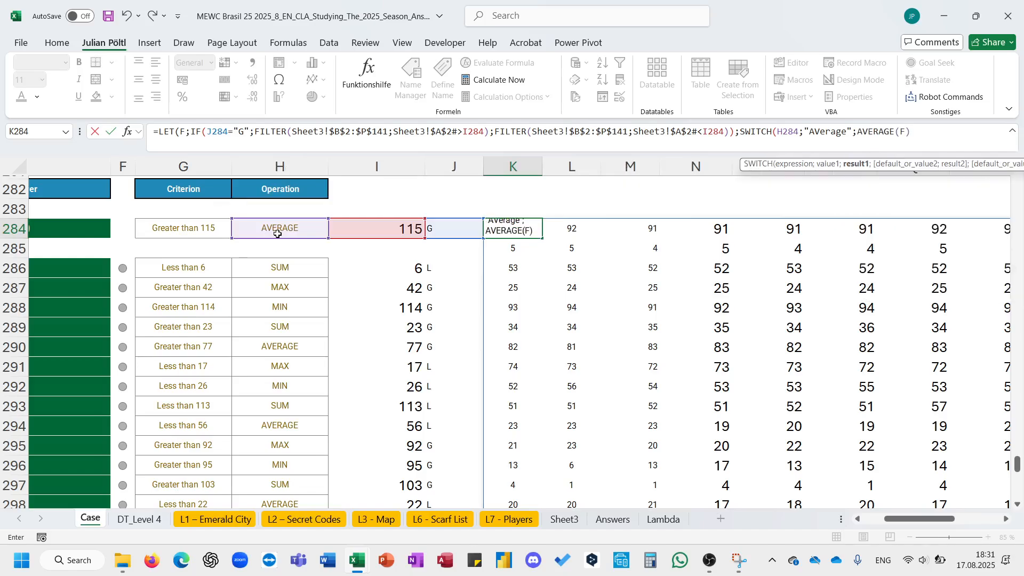
pyautogui.write(':')
# - Add SUM, MIN and MAX cases with SUM(F), MIN(F) and MAX(F) to the SWITCH, close the formula and enter it in K284
pyautogui.press('BackSpace')
pyautogui.write(';"')
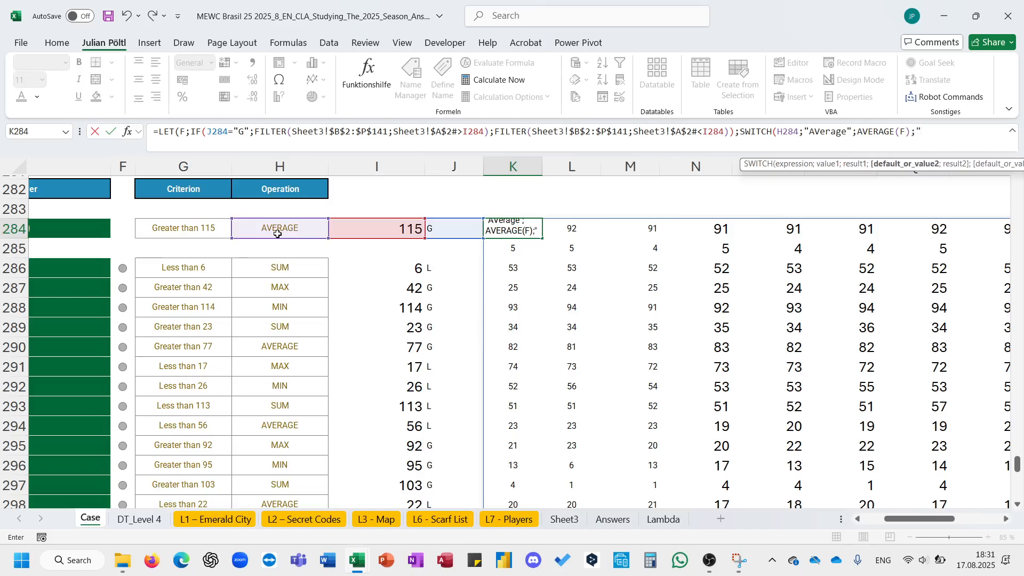
pyautogui.write('SUM";')
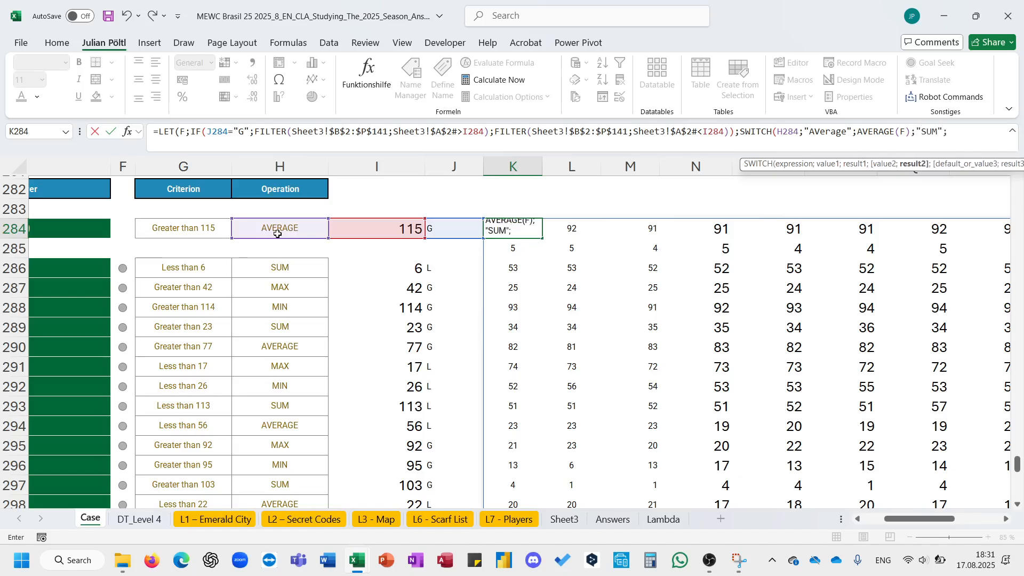
pyautogui.write('SUM(')
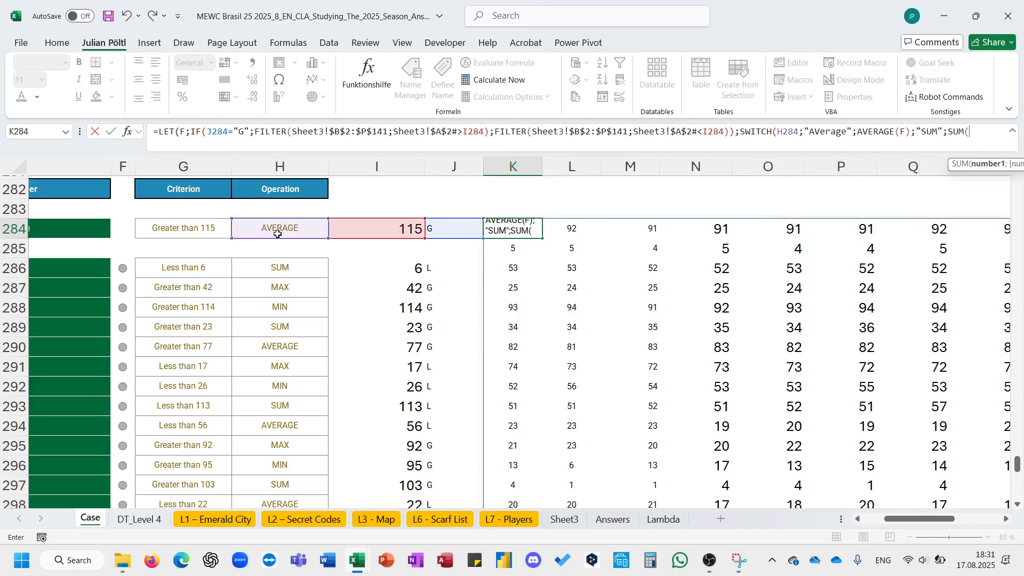
pyautogui.write('F);Min')
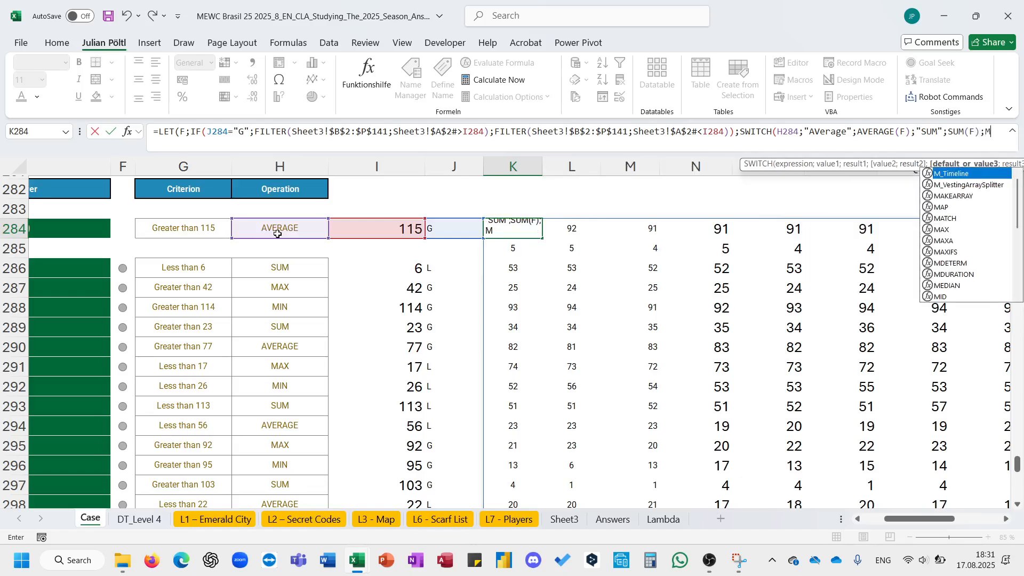
pyautogui.press('BackSpace')
pyautogui.press('BackSpace')
pyautogui.press('BackSpace')
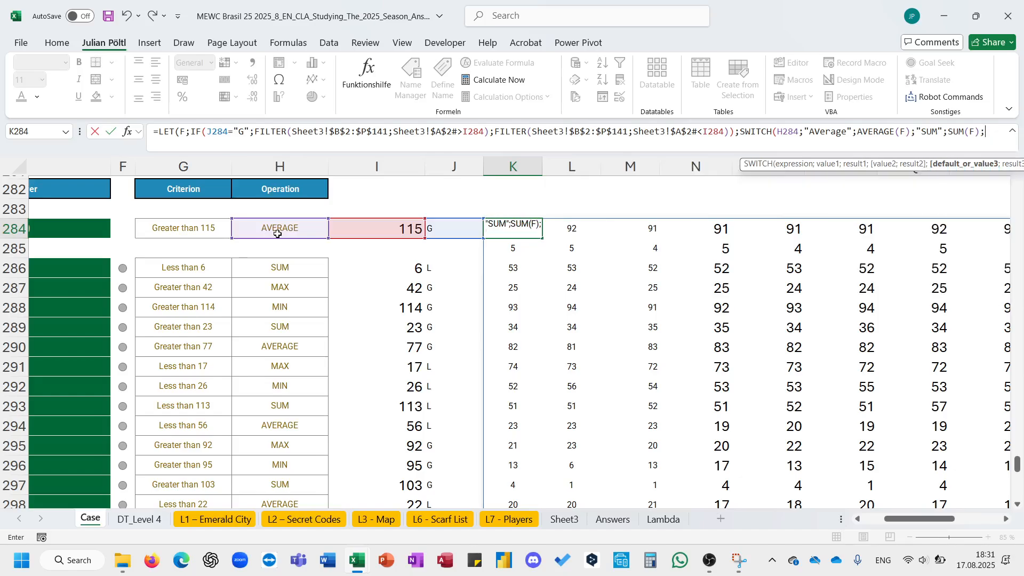
pyautogui.write('"MIN"')
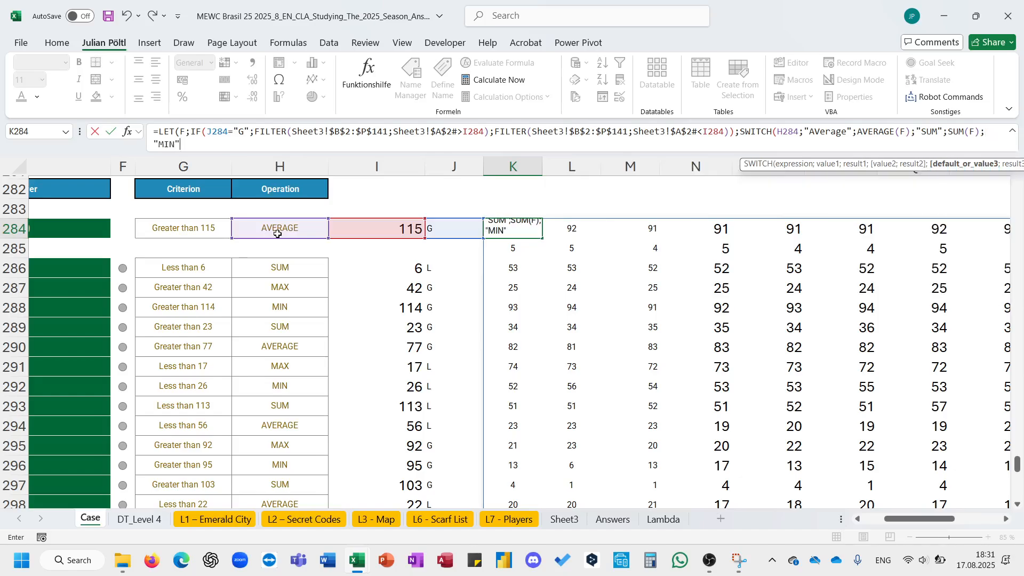
pyautogui.write(';Min(F)')
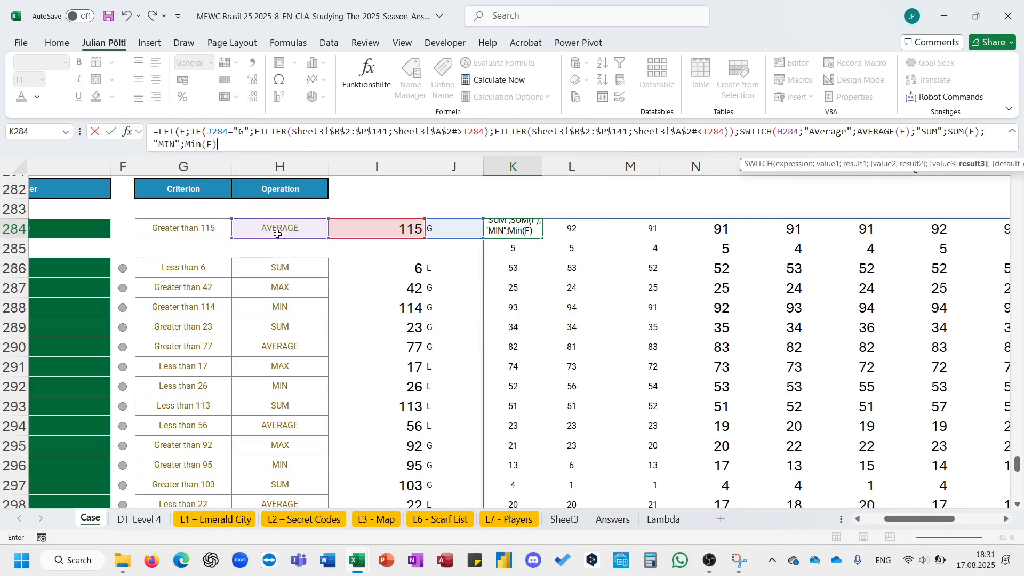
pyautogui.write(';"MAX";')
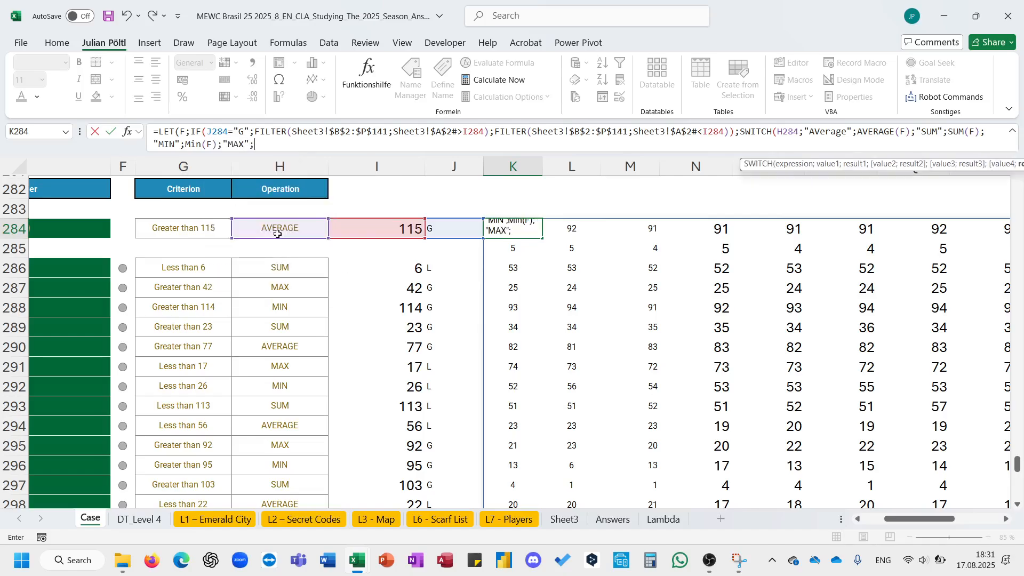
pyautogui.write('MAX(F)))')
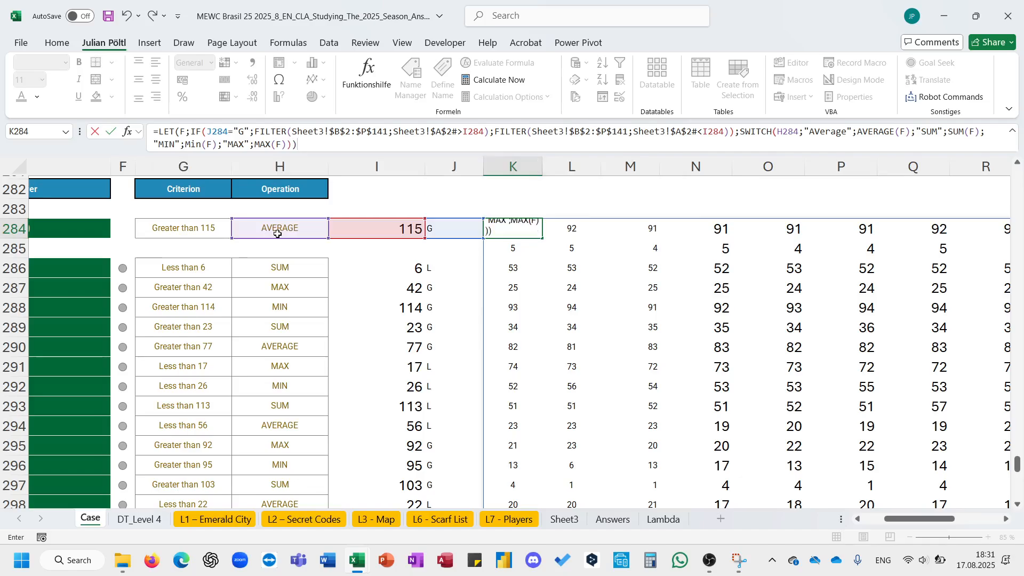
pyautogui.hotkey('ctrl', 'Return')
# - Copy K284's formula to K286 and fill it down through all Level 7 question rows
pyautogui.hotkey('ctrl', 'c')
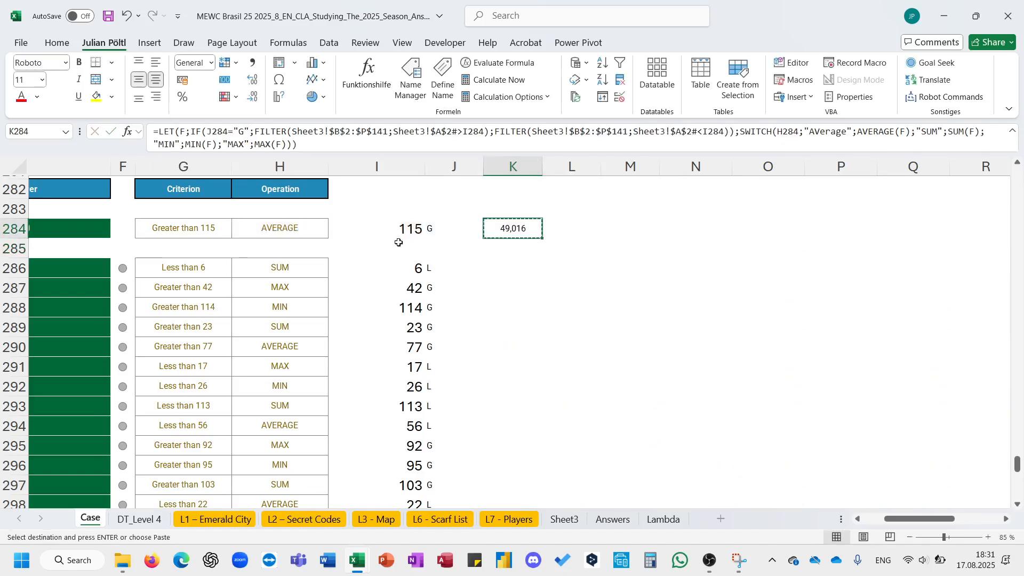
pyautogui.click(529, 269)
pyautogui.hotkey('ctrl', 'v')
pyautogui.doubleClick(543, 278)
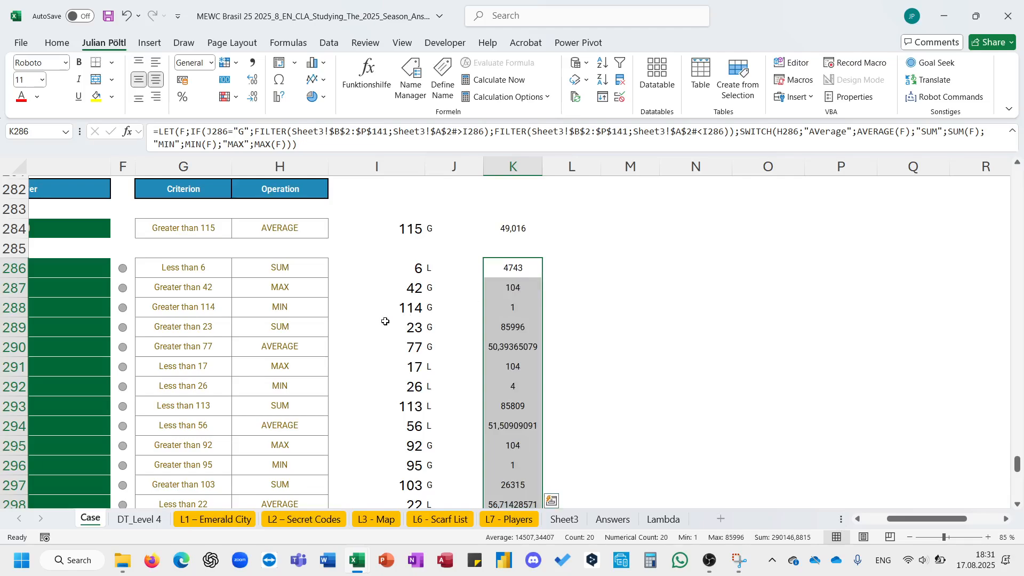
# - Enter =ROUNDUP(K284;) as the example's answer in E284
pyautogui.hscroll(-4, 388, 320)
pyautogui.scroll(2, 272, 267)
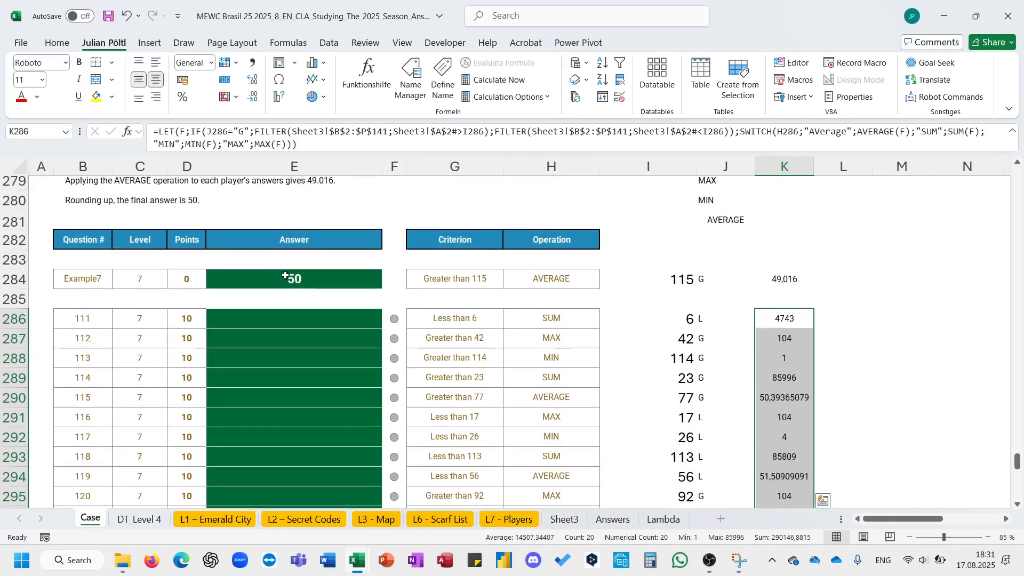
pyautogui.click(286, 278)
pyautogui.write('=roun')
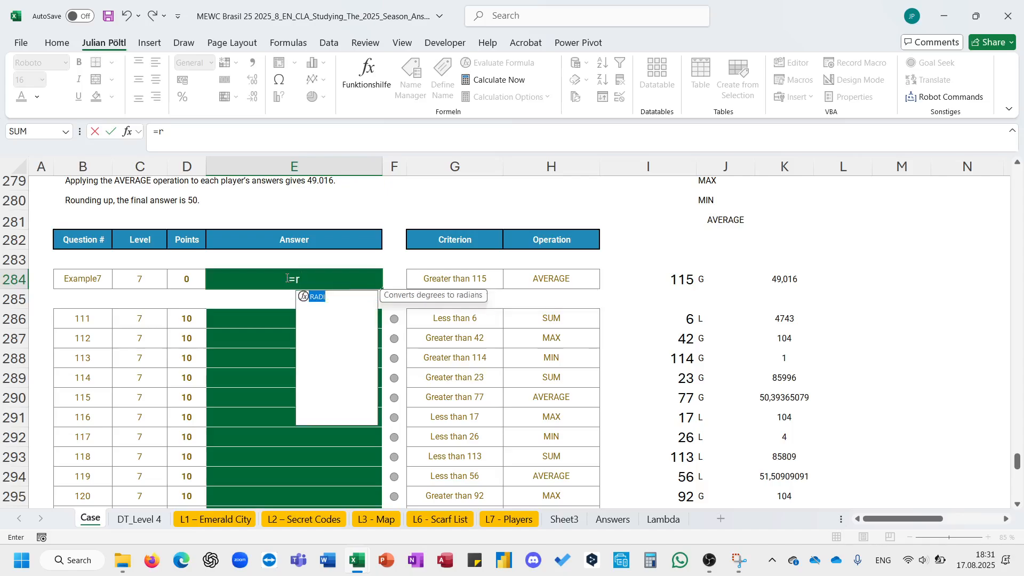
pyautogui.press('Down')
pyautogui.press('Down')
pyautogui.press('Tab')
pyautogui.press('Right')
pyautogui.press('Right')
pyautogui.press('Right')
pyautogui.press('Right')
pyautogui.press('Right')
pyautogui.press('Right')
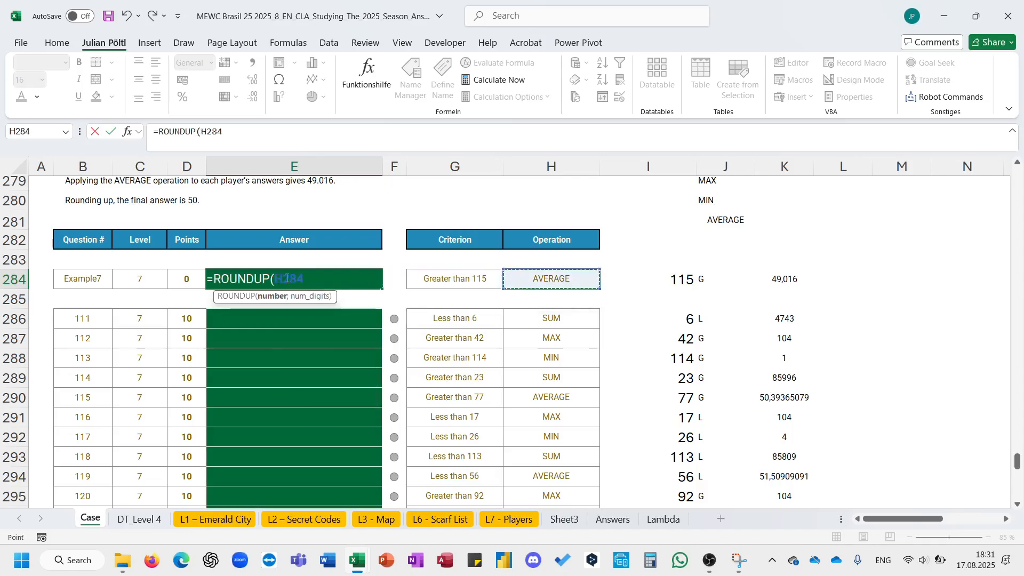
pyautogui.write(')')
pyautogui.hotkey('ctrl', 'Return')
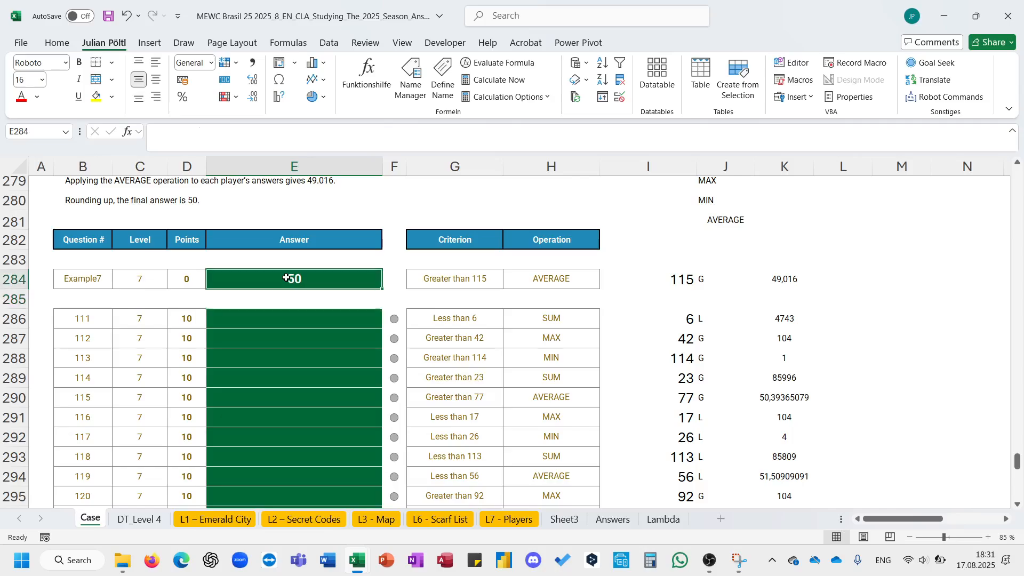
# - Copy the ROUNDUP answer formula into E286 and fill it down through the Level 7 answer cells
pyautogui.hotkey('ctrl', 'c')
pyautogui.press('Down')
pyautogui.press('Down')
pyautogui.hotkey('ctrl', 'v')
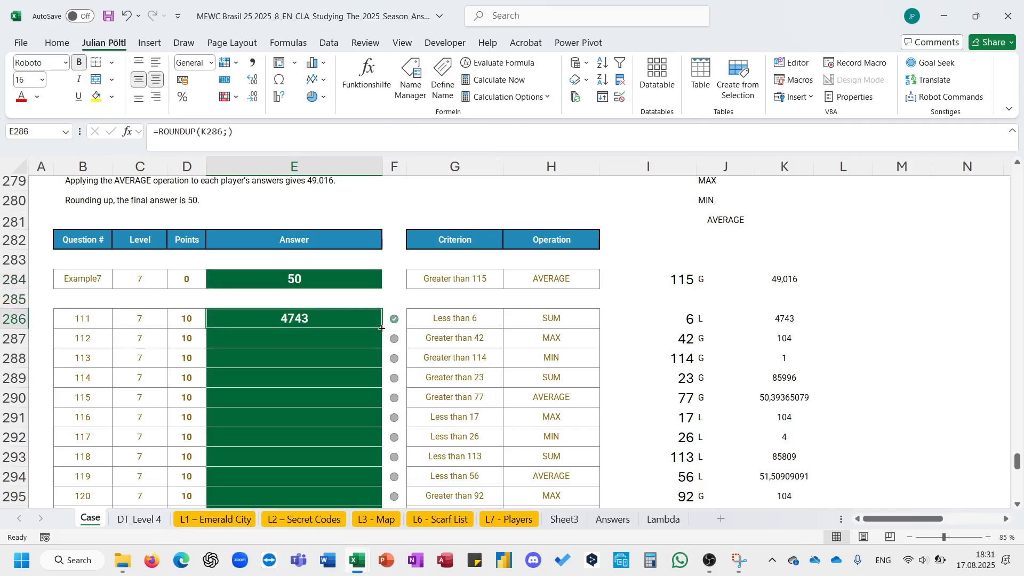
pyautogui.doubleClick(382, 327)
# - Scroll through the Case sheet to review the answers of all levels
pyautogui.scroll(-4, 384, 329)
pyautogui.scroll(20, 384, 329)
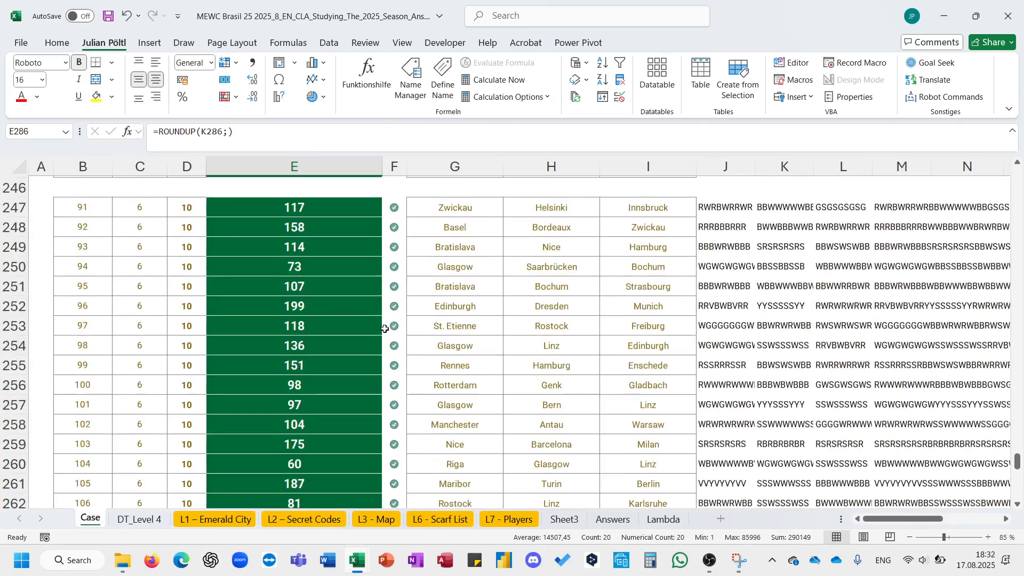
pyautogui.scroll(20, 385, 328)
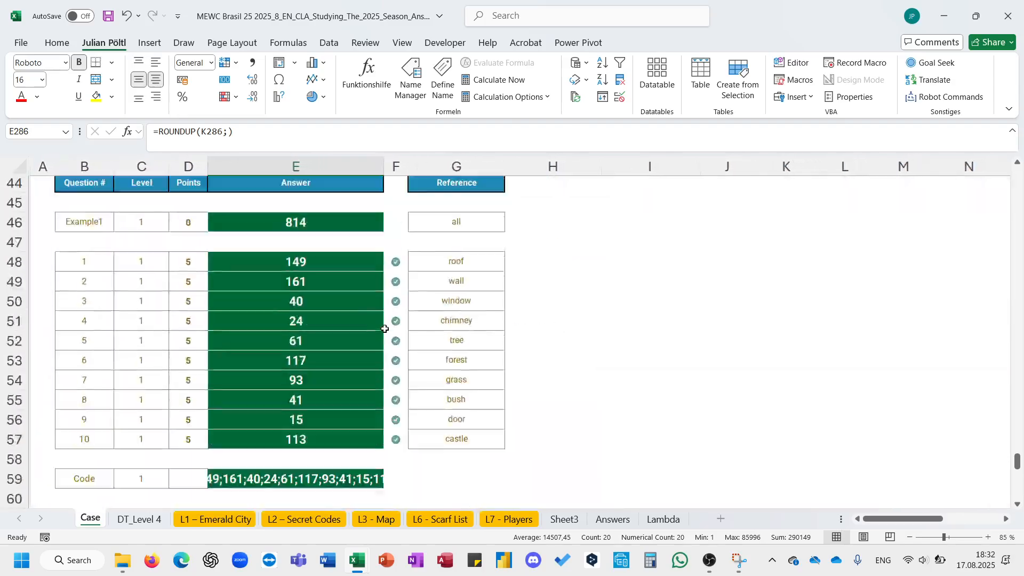
pyautogui.scroll(-5, 385, 329)
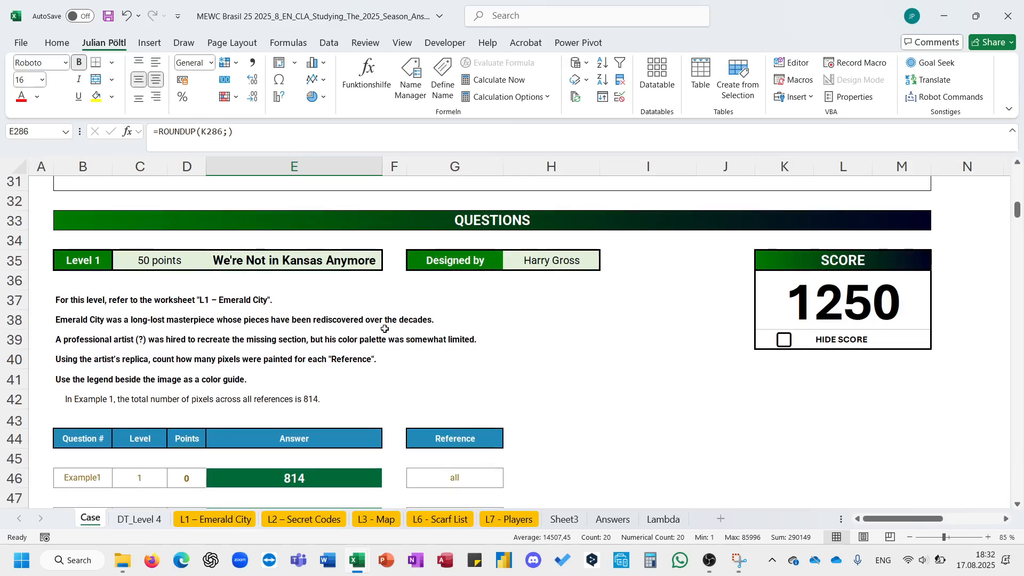
pyautogui.scroll(-20, 349, 369)
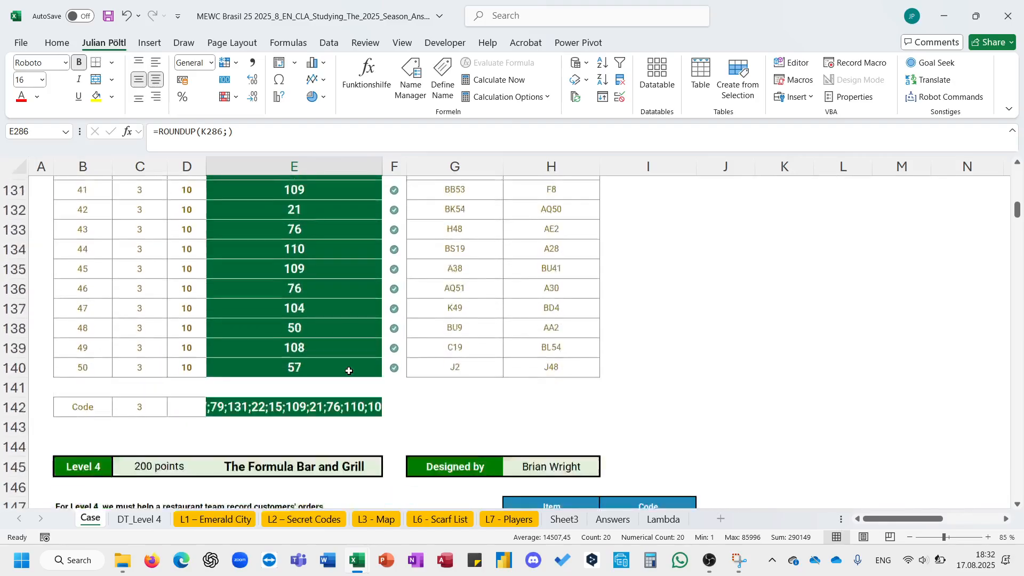
pyautogui.scroll(-9, 349, 371)
pyautogui.scroll(4, 349, 370)
pyautogui.scroll(-1, 349, 371)
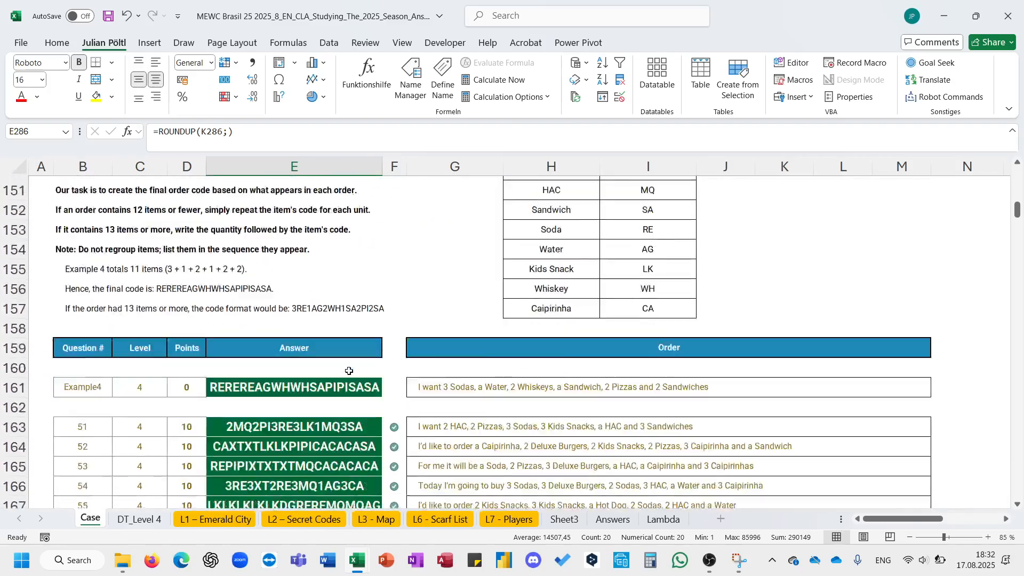
pyautogui.scroll(-12, 349, 371)
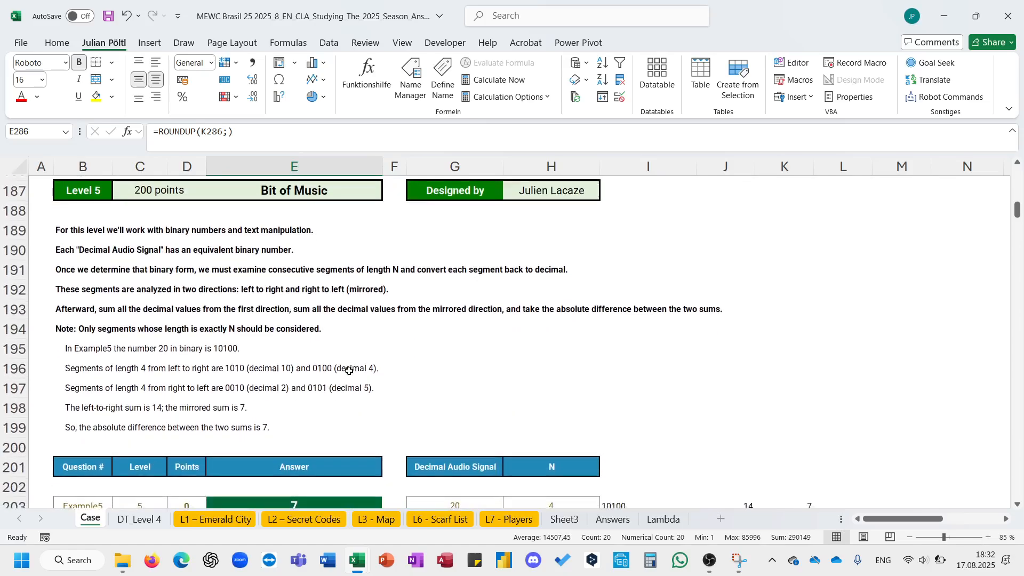
pyautogui.scroll(-2, 348, 370)
pyautogui.scroll(1, 349, 370)
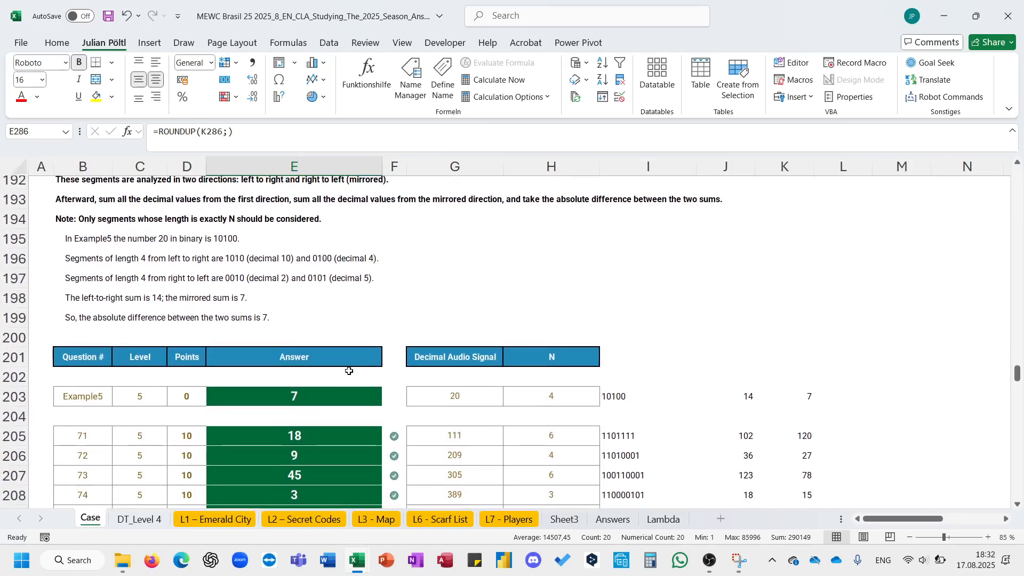
pyautogui.scroll(20, 348, 371)
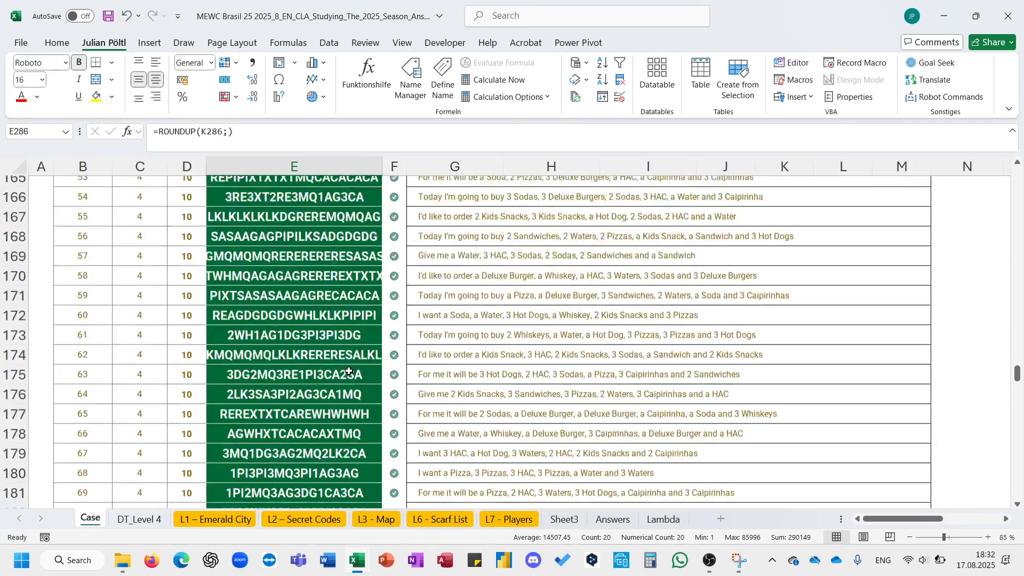
pyautogui.scroll(10, 349, 370)
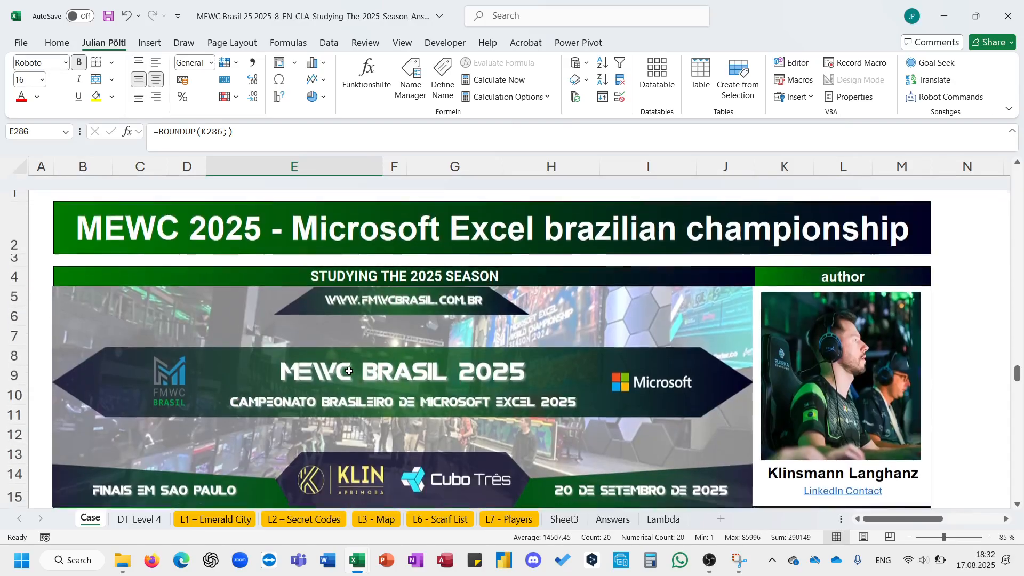
pyautogui.keyDown('ctrl'); pyautogui.scroll(-2, 349, 370); pyautogui.keyUp('ctrl')
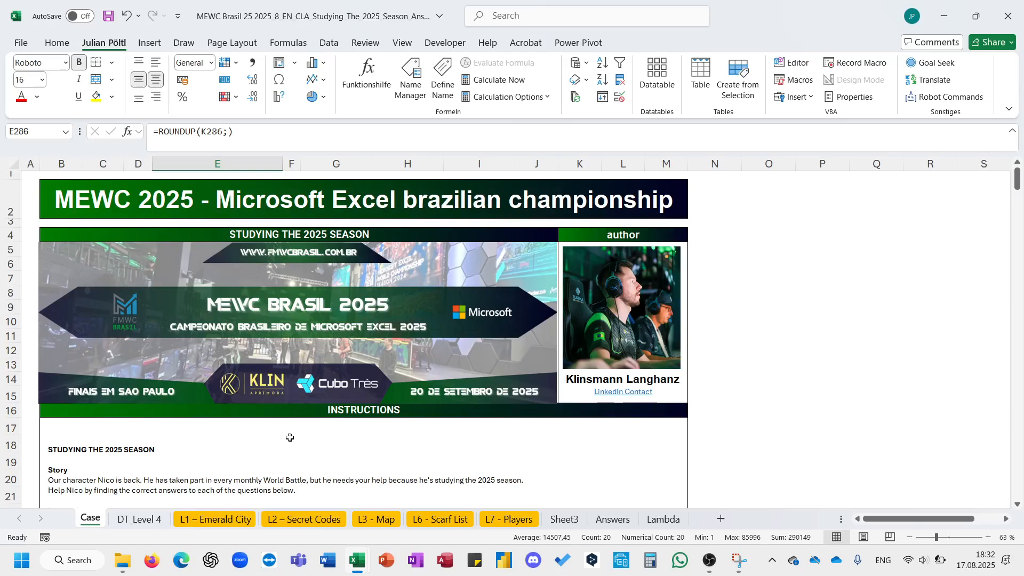
pyautogui.click(706, 345)
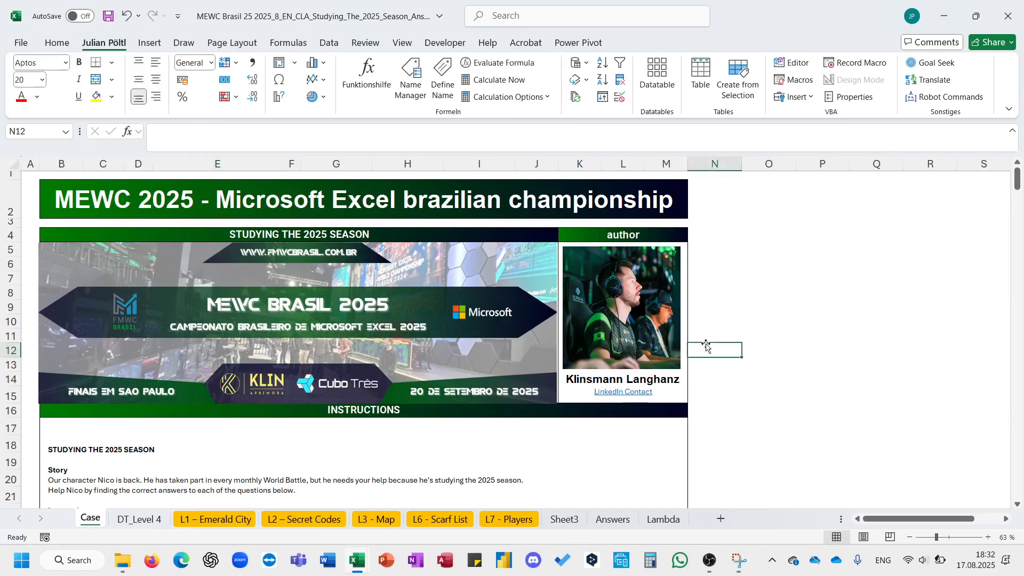